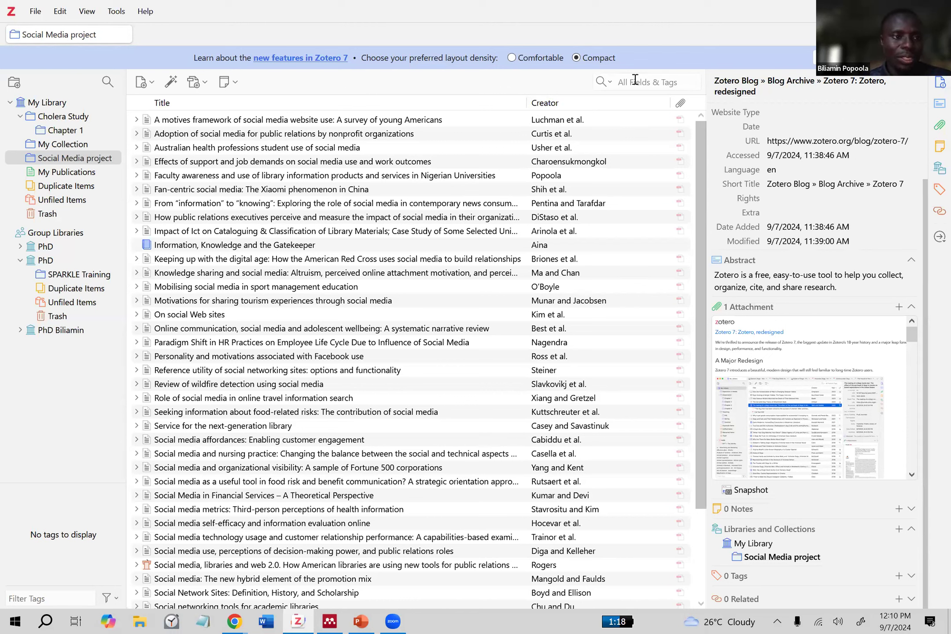
- Display all items of My Library, and open zotero.org in a new tab of the Chrome browser
{"action": "left_click", "coordinate": [50, 104]}
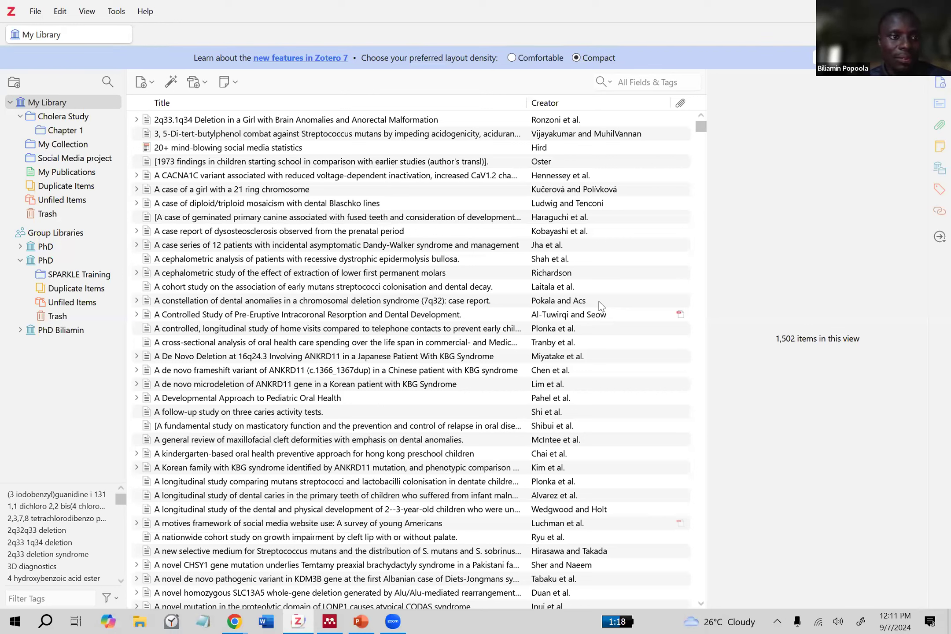
{"action": "mouse_move", "coordinate": [234, 621]}
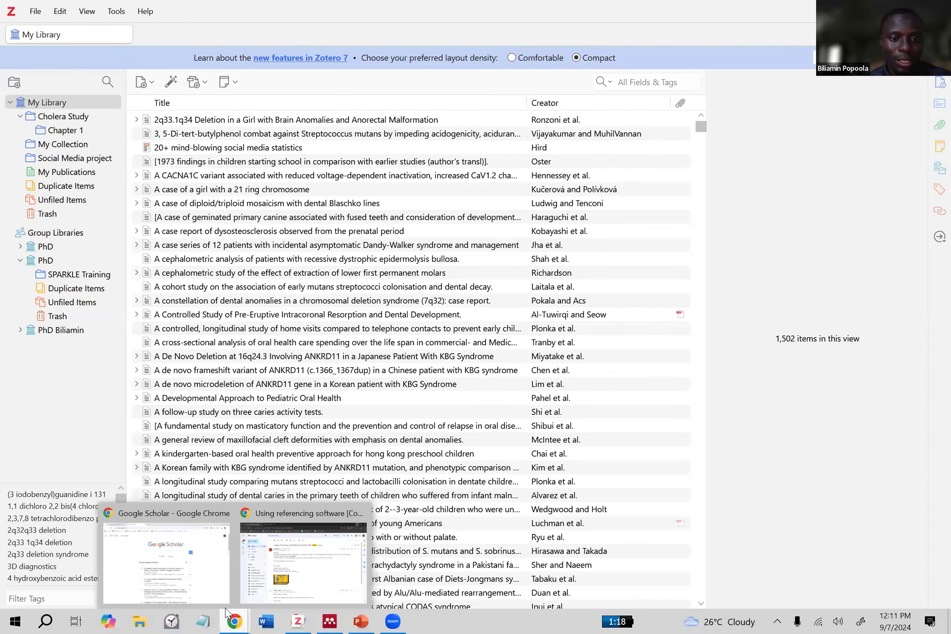
{"action": "left_click", "coordinate": [250, 499]}
{"action": "left_click", "coordinate": [337, 17]}
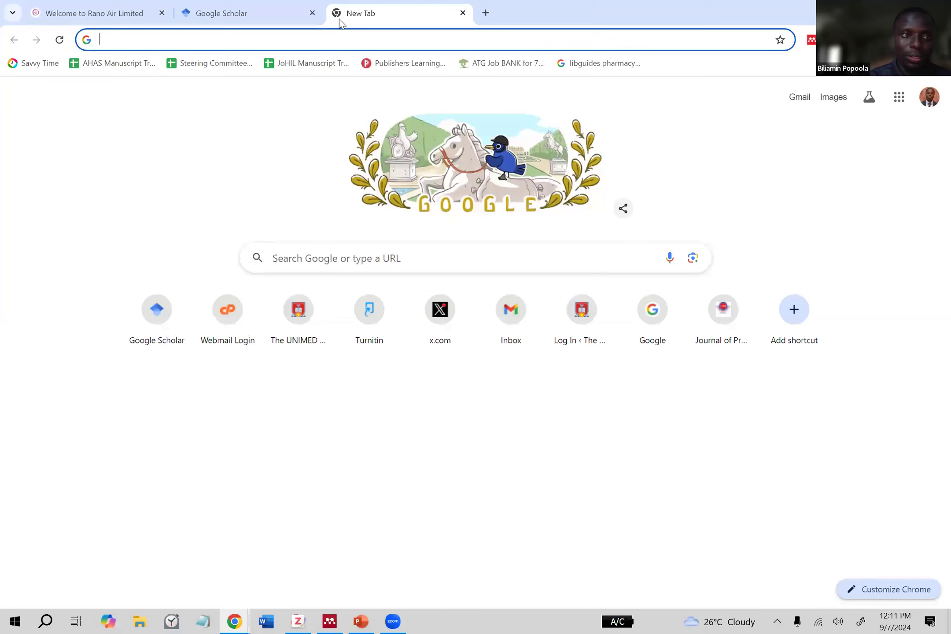
{"action": "type", "text": "zotero.org"}
{"action": "key", "text": "Return"}
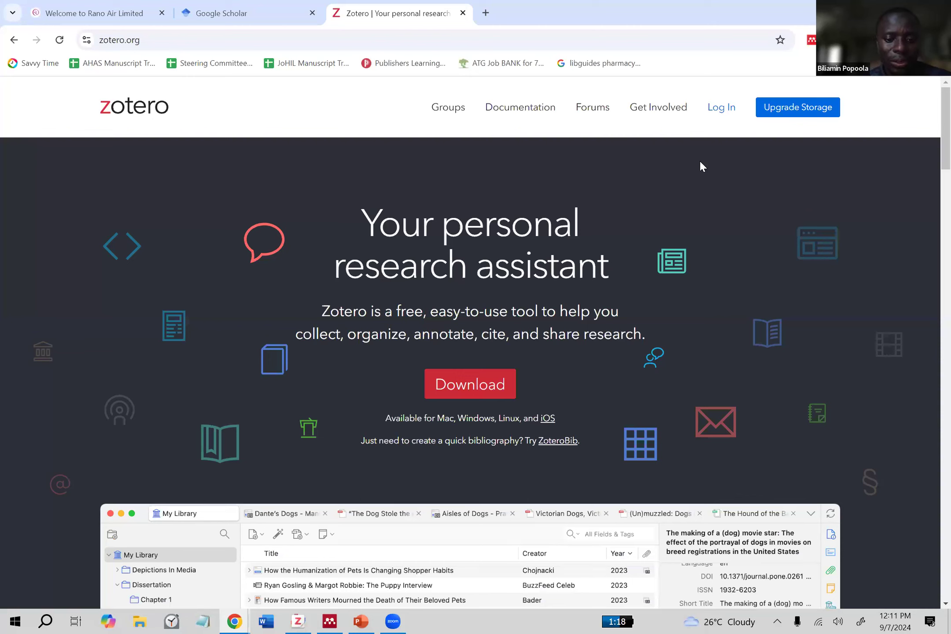
- Switch back to Zotero and browse the titles and creators of the references in My Library
{"action": "mouse_move", "coordinate": [310, 618]}
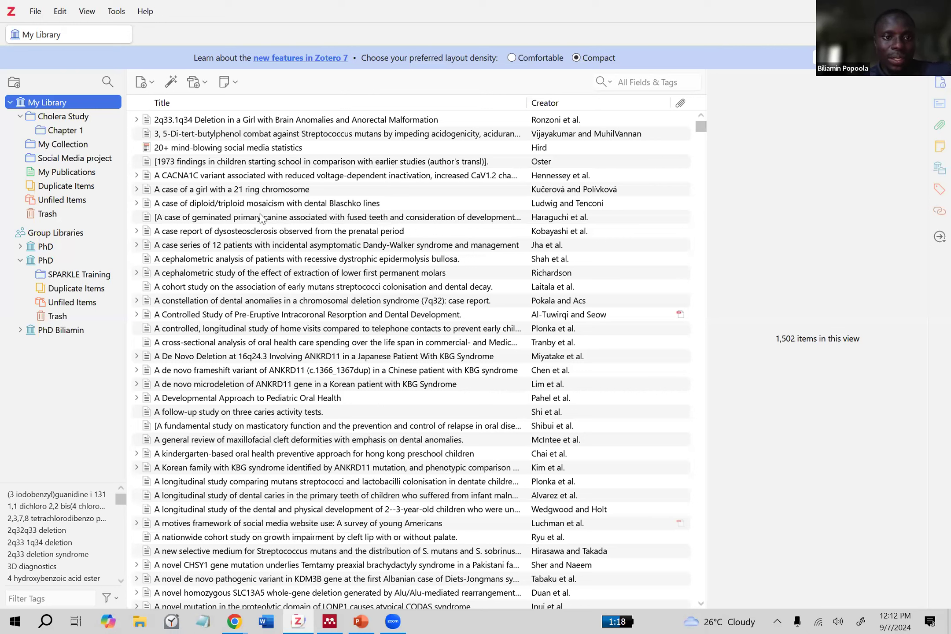
{"action": "scroll", "coordinate": [386, 247], "scroll_direction": "down", "scroll_amount": 7}
{"action": "scroll", "coordinate": [388, 248], "scroll_direction": "down", "scroll_amount": 20}
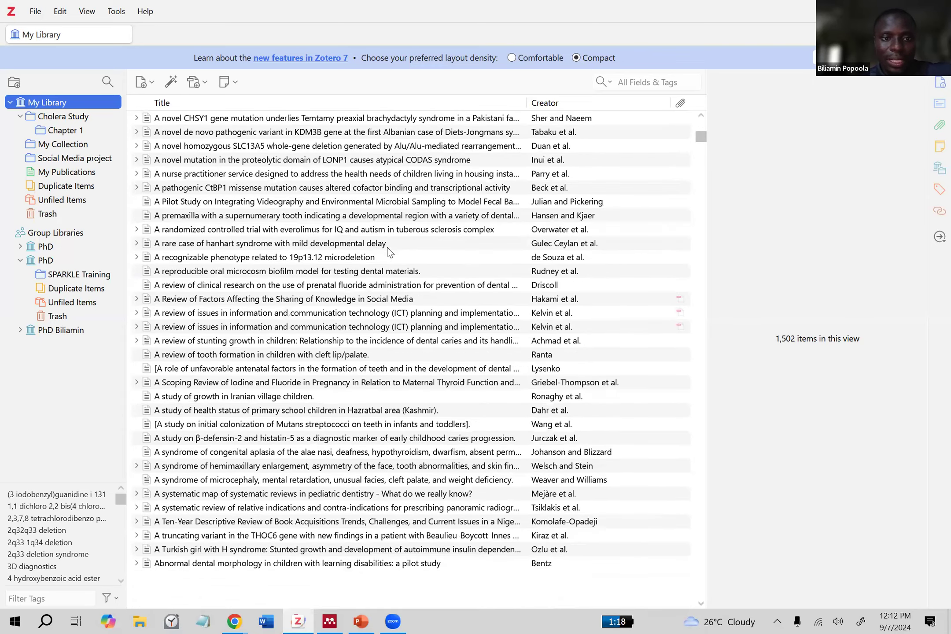
{"action": "scroll", "coordinate": [388, 248], "scroll_direction": "up", "scroll_amount": 18}
{"action": "scroll", "coordinate": [414, 278], "scroll_direction": "up", "scroll_amount": 20}
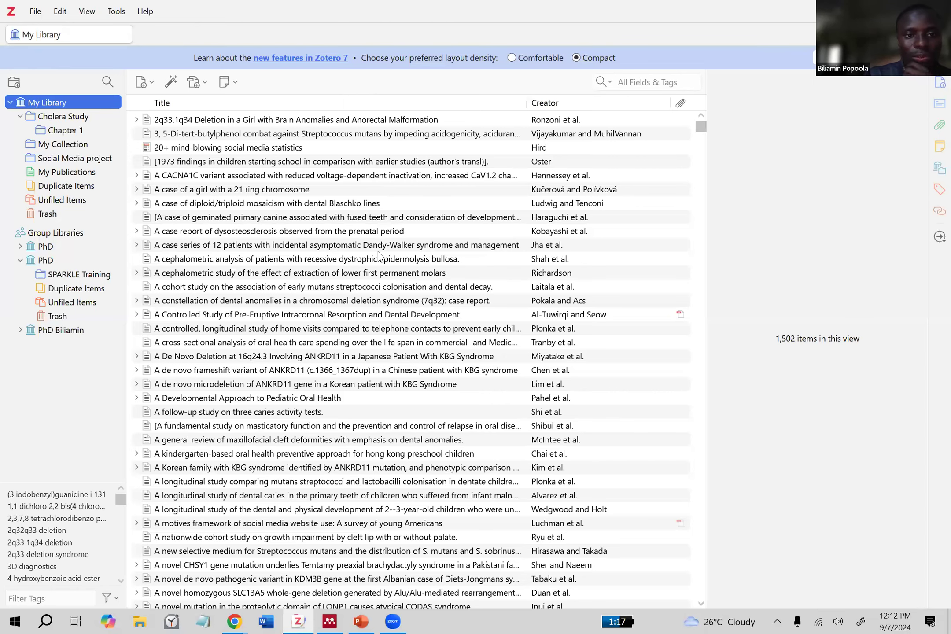
{"action": "scroll", "coordinate": [374, 245], "scroll_direction": "down", "scroll_amount": 15}
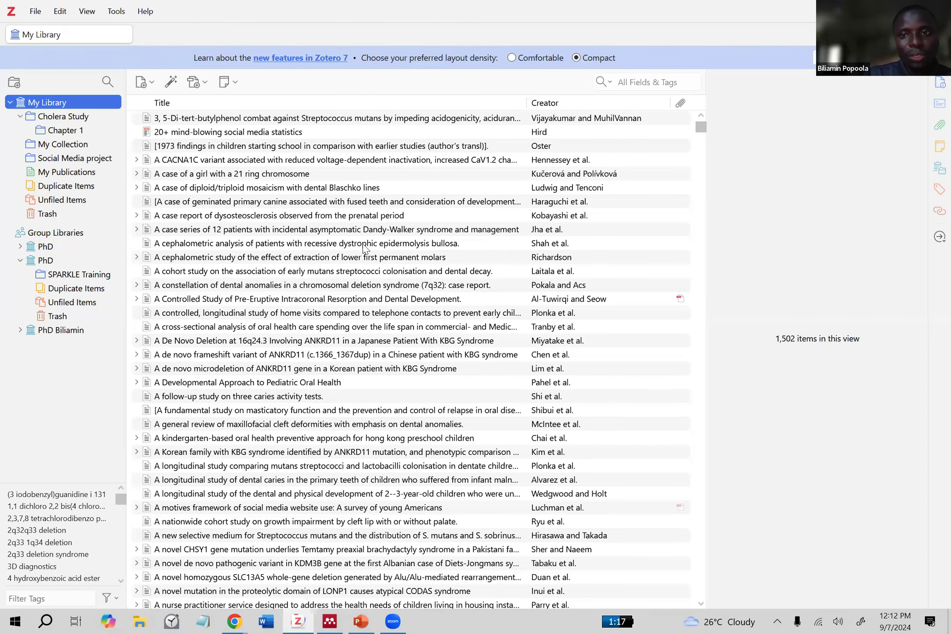
{"action": "scroll", "coordinate": [433, 210], "scroll_direction": "up", "scroll_amount": 15}
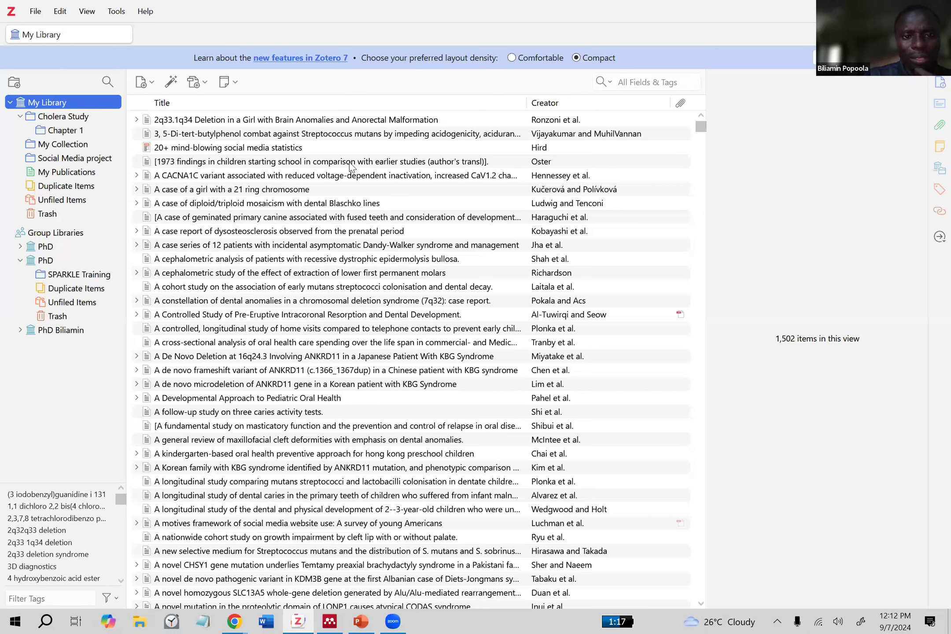
{"action": "scroll", "coordinate": [262, 288], "scroll_direction": "down", "scroll_amount": 1}
{"action": "scroll", "coordinate": [262, 288], "scroll_direction": "down", "scroll_amount": 3}
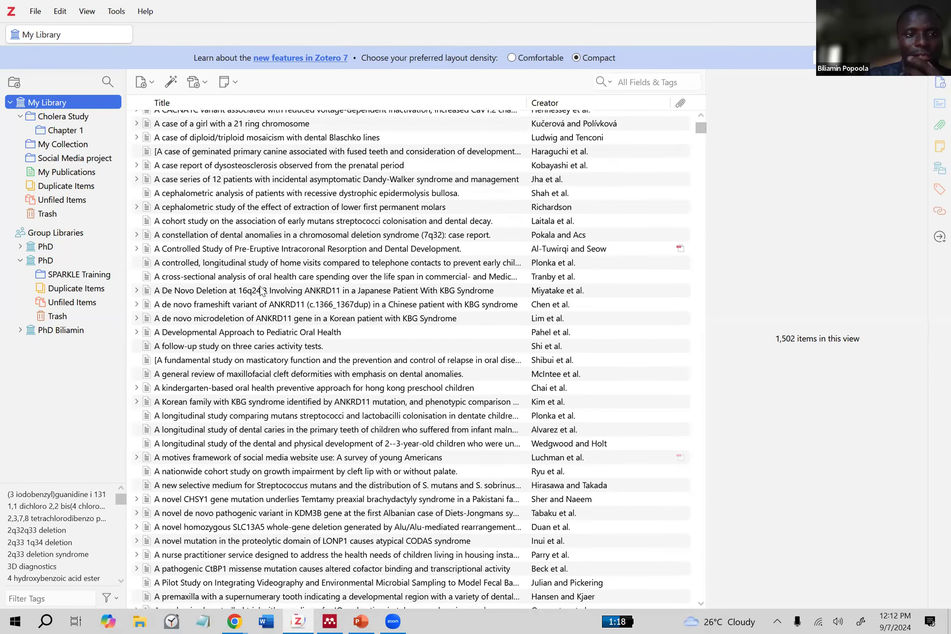
{"action": "scroll", "coordinate": [262, 291], "scroll_direction": "down", "scroll_amount": 3}
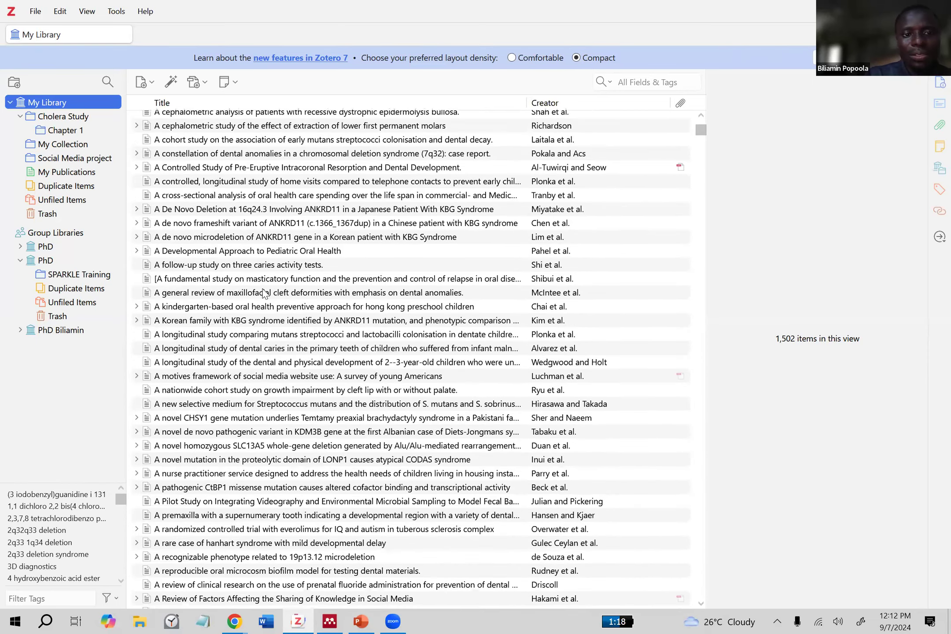
{"action": "scroll", "coordinate": [262, 293], "scroll_direction": "up", "scroll_amount": 3}
{"action": "scroll", "coordinate": [264, 293], "scroll_direction": "down", "scroll_amount": 8}
{"action": "scroll", "coordinate": [264, 293], "scroll_direction": "down", "scroll_amount": 12}
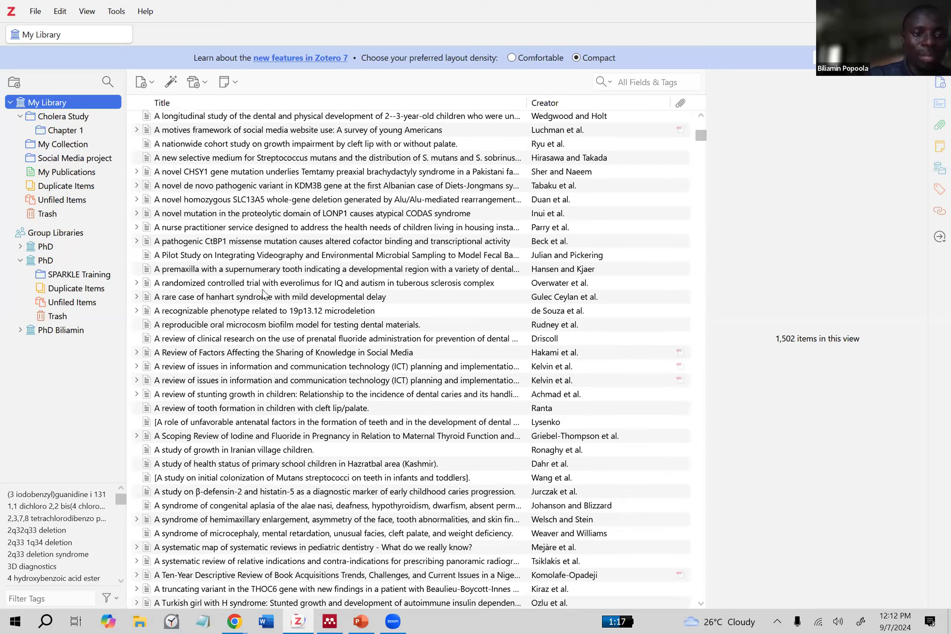
{"action": "scroll", "coordinate": [263, 294], "scroll_direction": "down", "scroll_amount": 9}
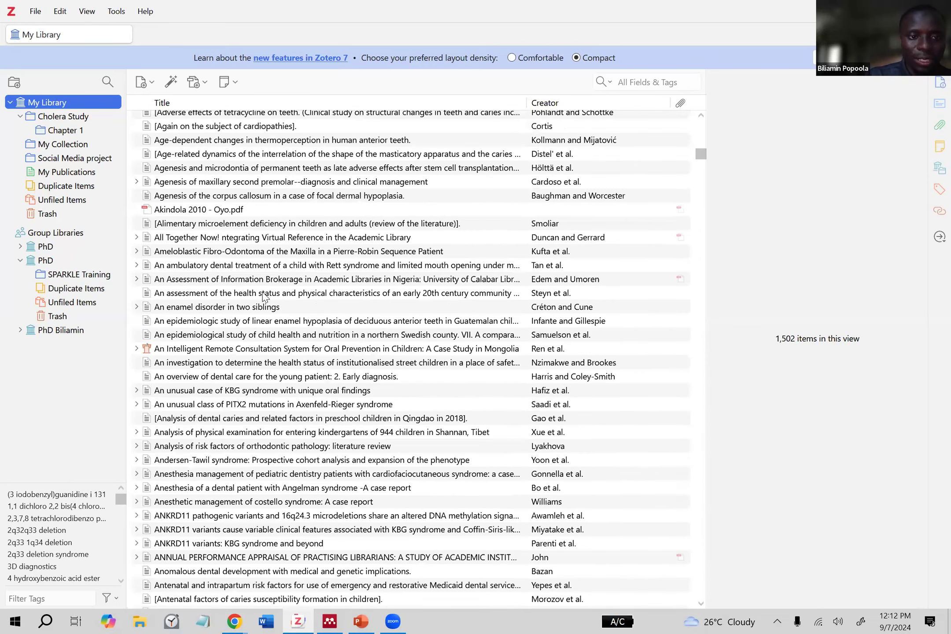
{"action": "scroll", "coordinate": [263, 295], "scroll_direction": "down", "scroll_amount": 17}
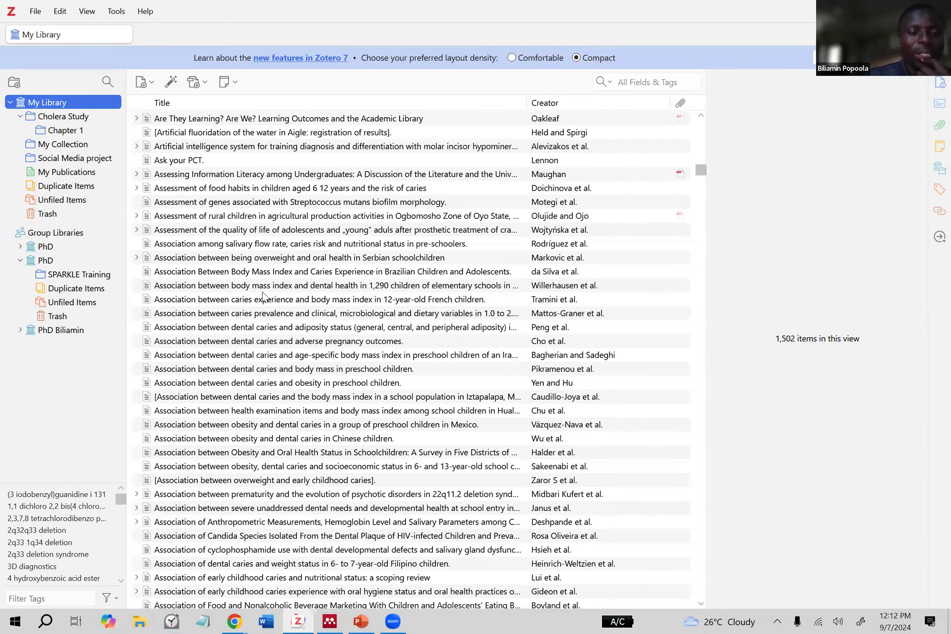
{"action": "scroll", "coordinate": [247, 282], "scroll_direction": "up", "scroll_amount": 8}
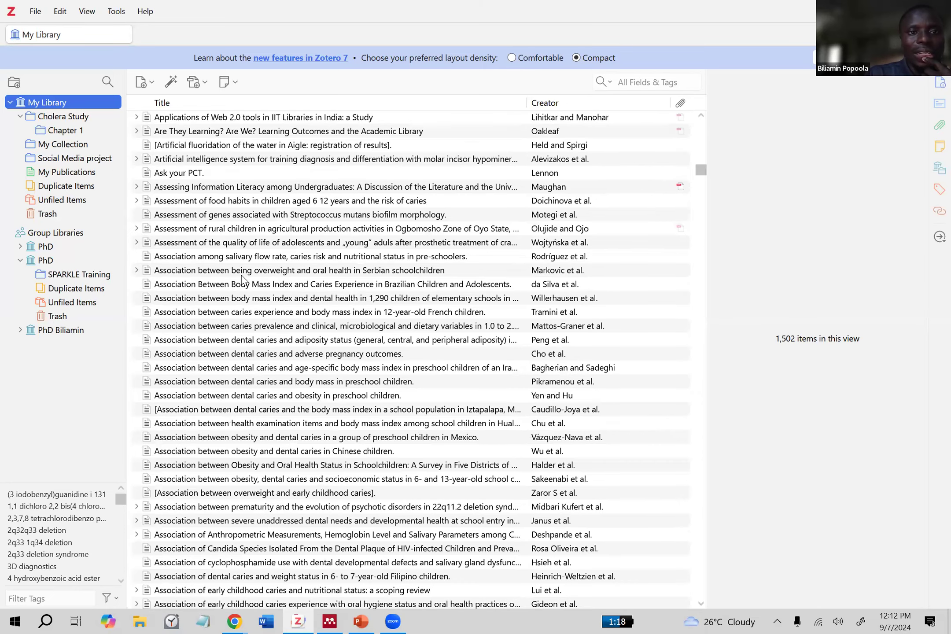
{"action": "scroll", "coordinate": [241, 278], "scroll_direction": "up", "scroll_amount": 20}
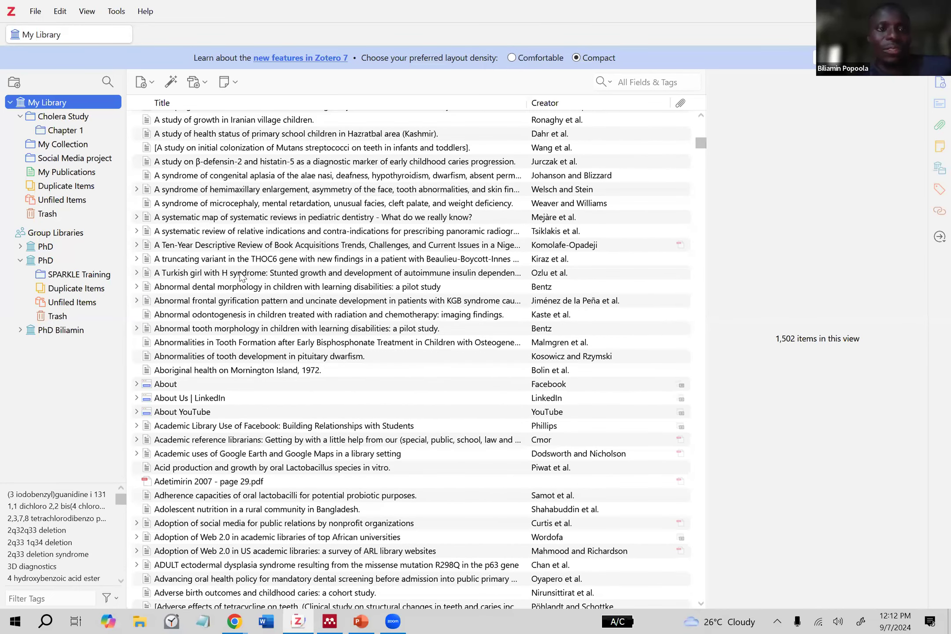
{"action": "scroll", "coordinate": [241, 276], "scroll_direction": "up", "scroll_amount": 16}
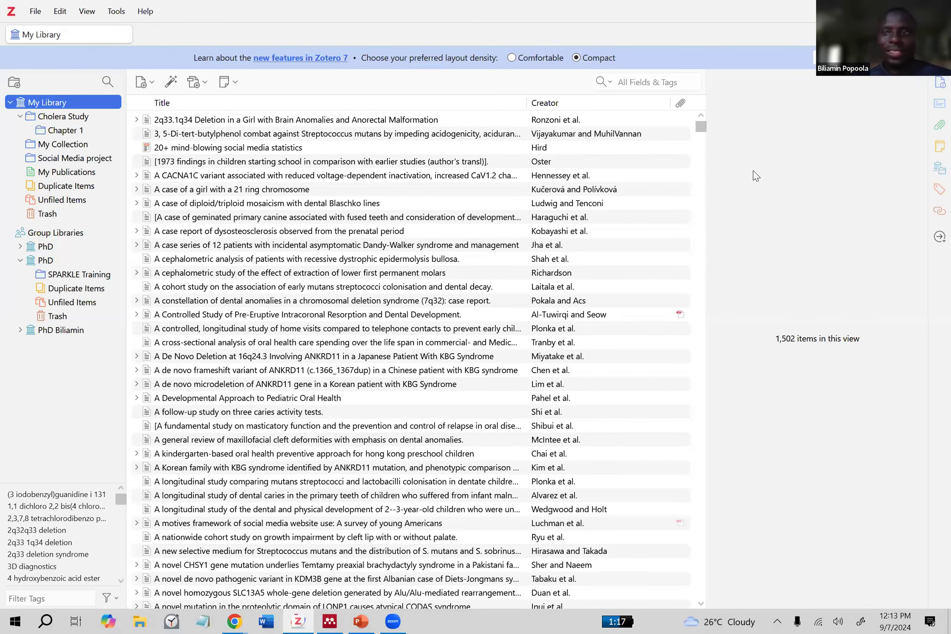
- Dismiss the banner about new Zotero 7 features and the layout density choice
{"action": "left_click", "coordinate": [913, 57]}
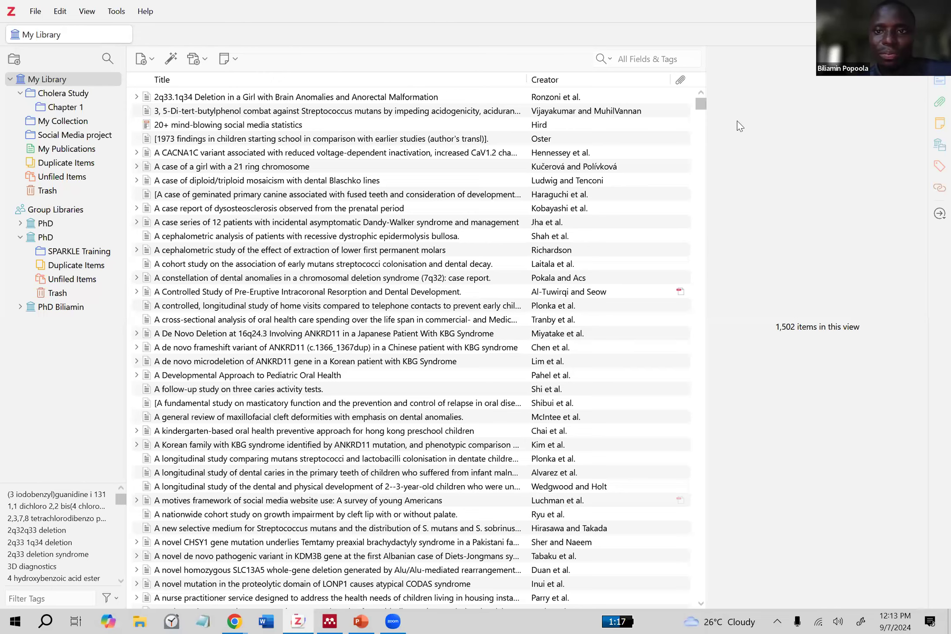
{"action": "scroll", "coordinate": [486, 168], "scroll_direction": "down", "scroll_amount": 3}
{"action": "scroll", "coordinate": [487, 169], "scroll_direction": "up", "scroll_amount": 3}
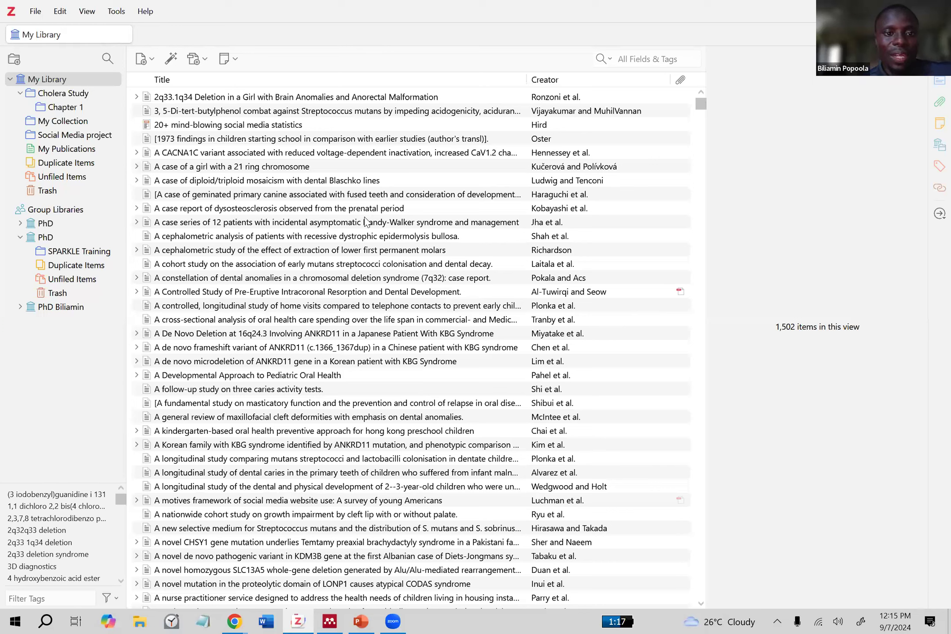
- Examine the bibliographic details of several articles in My Library, ending with the longitudinal study of 2–3-year-old children underweight at birth
{"action": "left_click", "coordinate": [404, 239]}
{"action": "key", "text": "Down"}
{"action": "key", "text": "Down"}
{"action": "key", "text": "Down"}
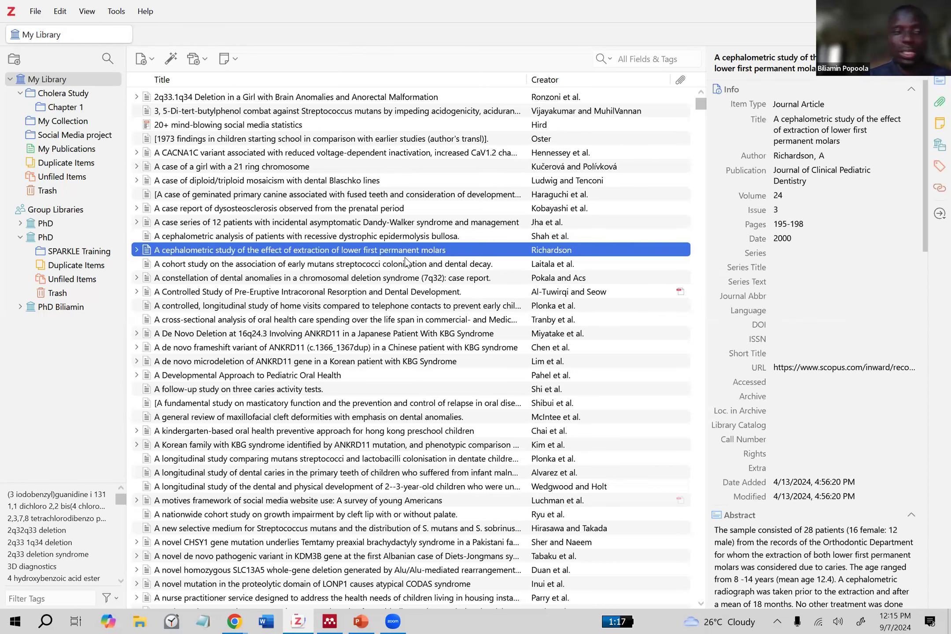
{"action": "key", "text": "Down"}
{"action": "key", "text": "Down"}
{"action": "key", "text": "Down"}
{"action": "key", "text": "Down"}
{"action": "key", "text": "Down"}
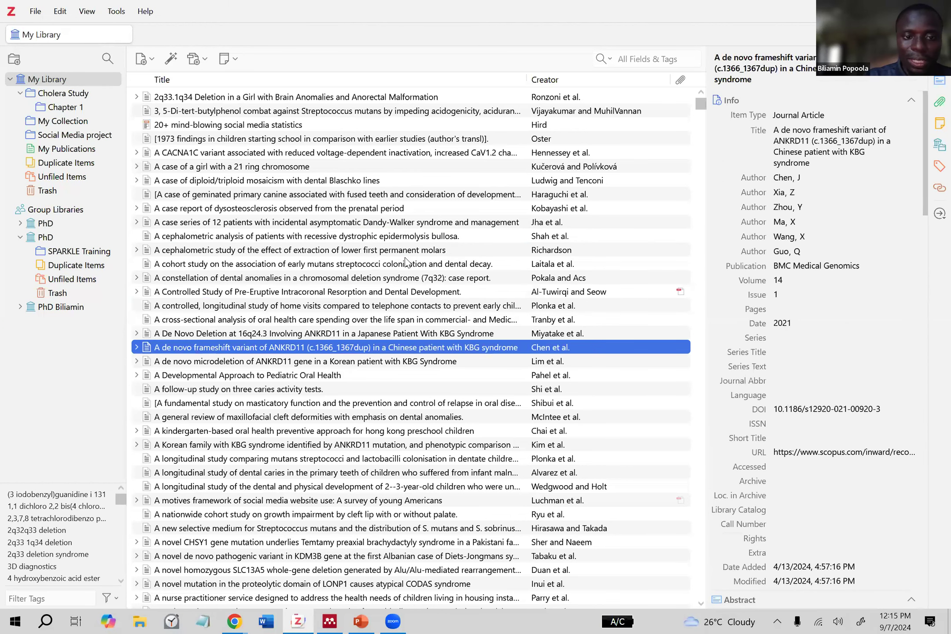
{"action": "left_click", "coordinate": [212, 309]}
{"action": "left_click", "coordinate": [226, 389]}
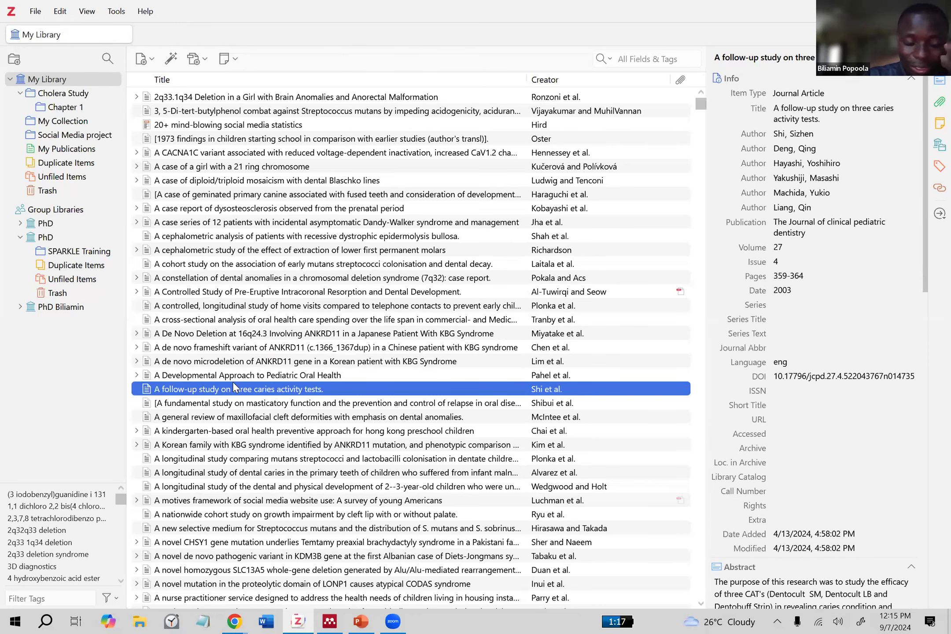
{"action": "left_click", "coordinate": [227, 445]}
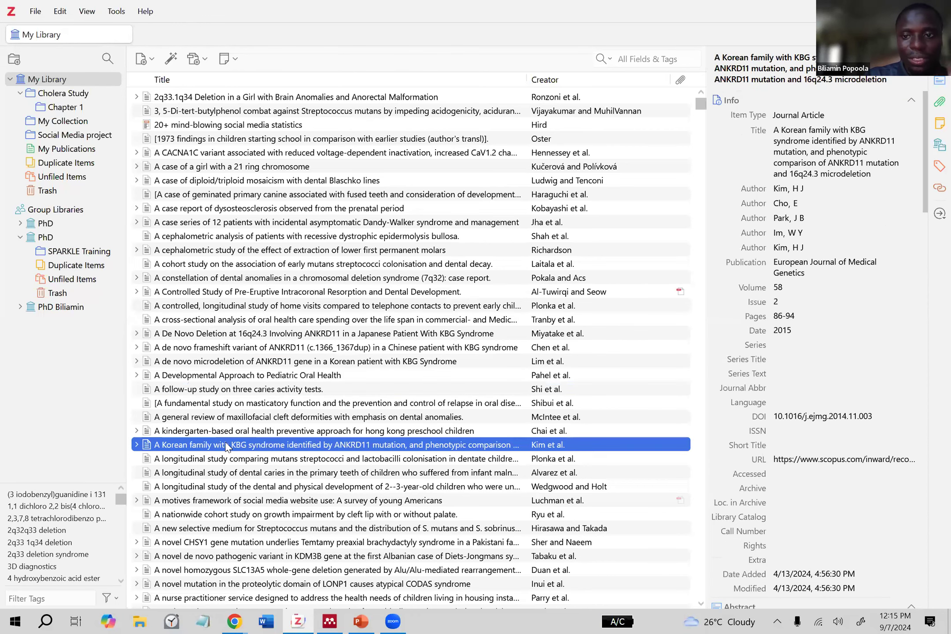
{"action": "left_click", "coordinate": [248, 488]}
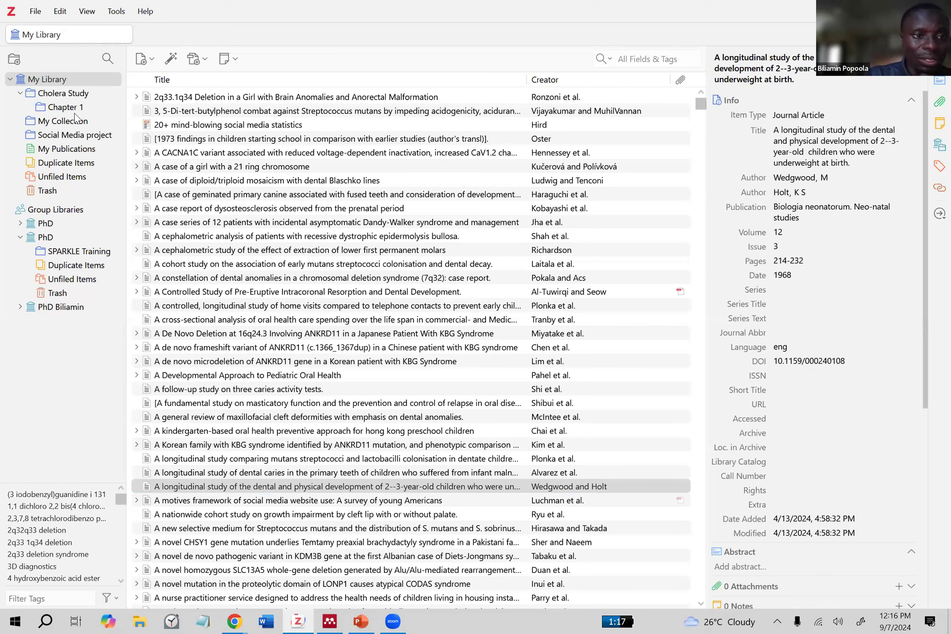
- View the contents of My Collection, Cholera Study and its Chapter 1 subcollection, including both articles in Chapter 1
{"action": "left_click", "coordinate": [64, 121]}
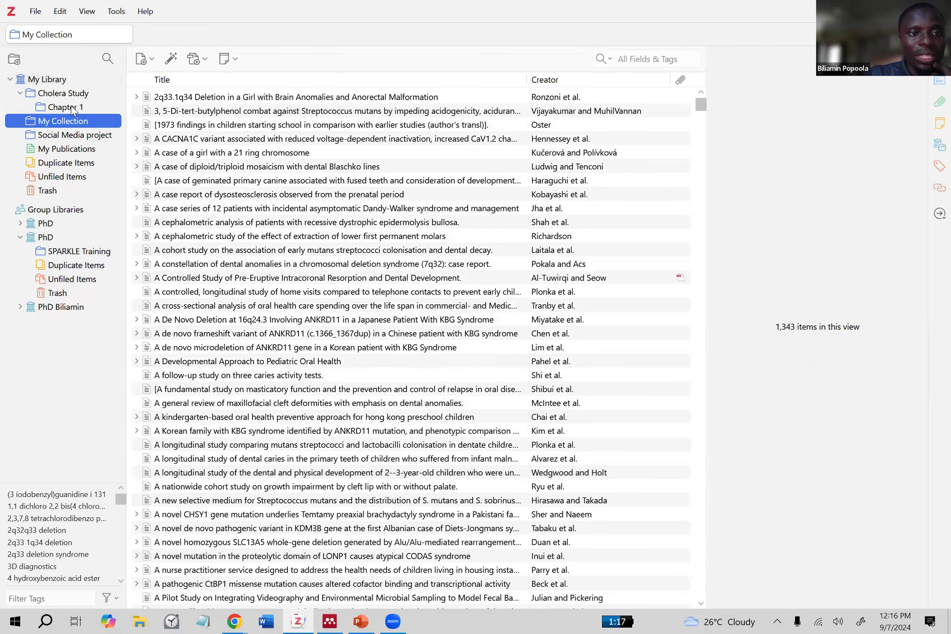
{"action": "left_click", "coordinate": [72, 94]}
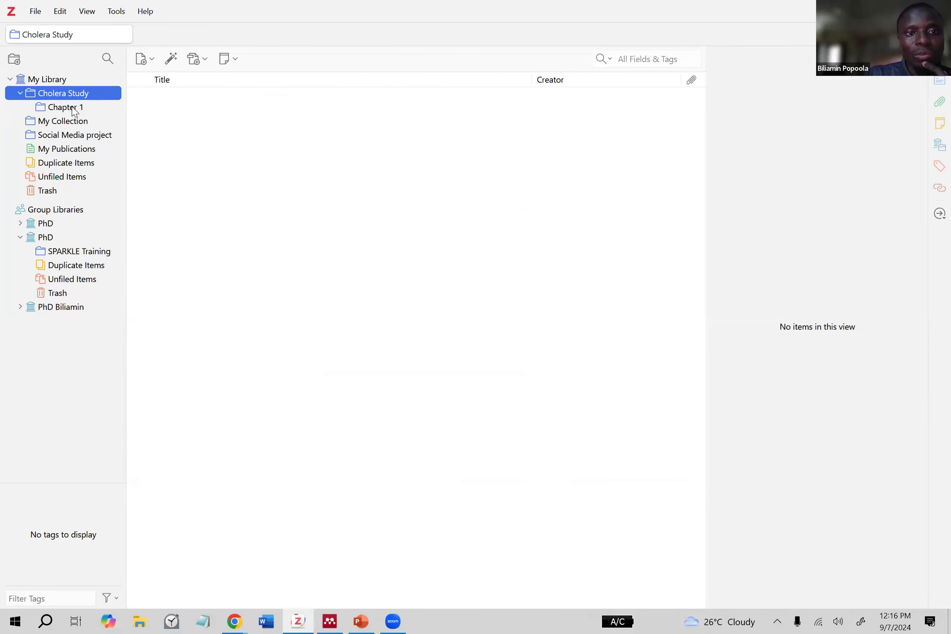
{"action": "left_click", "coordinate": [66, 108]}
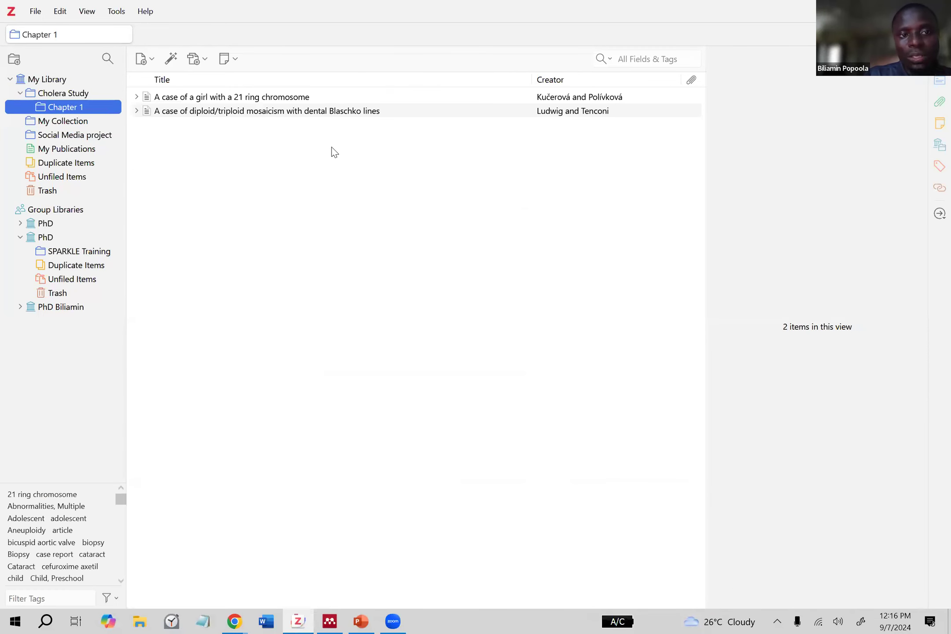
{"action": "left_click", "coordinate": [222, 99]}
{"action": "left_click", "coordinate": [228, 111]}
- Compare the contents of the Cholera Study, My Collection and Social Media project collections
{"action": "left_click", "coordinate": [72, 94]}
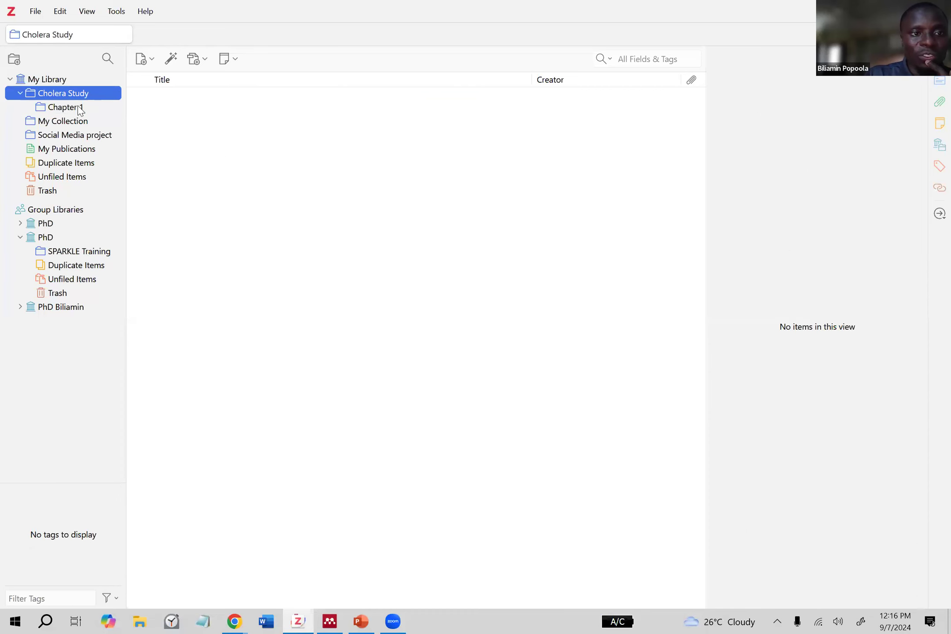
{"action": "left_click", "coordinate": [80, 122]}
{"action": "left_click", "coordinate": [80, 136]}
{"action": "left_click", "coordinate": [86, 123]}
{"action": "left_click", "coordinate": [76, 96]}
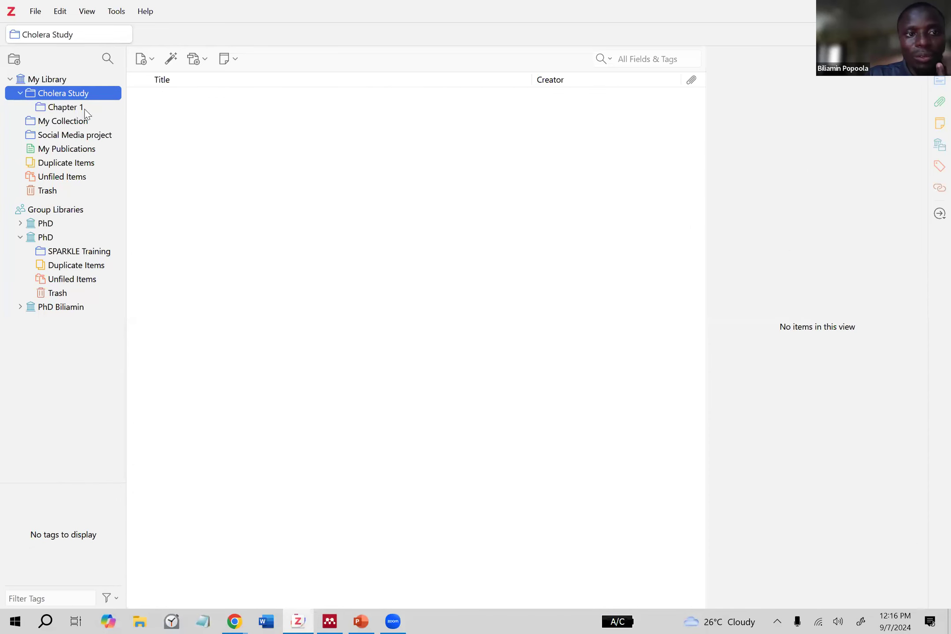
- Open the Chapter 1 subcollection and review the metadata of "A case of diploid/triploid mosaicism with dental Blaschko lines"
{"action": "left_click", "coordinate": [79, 108]}
{"action": "left_click", "coordinate": [299, 139]}
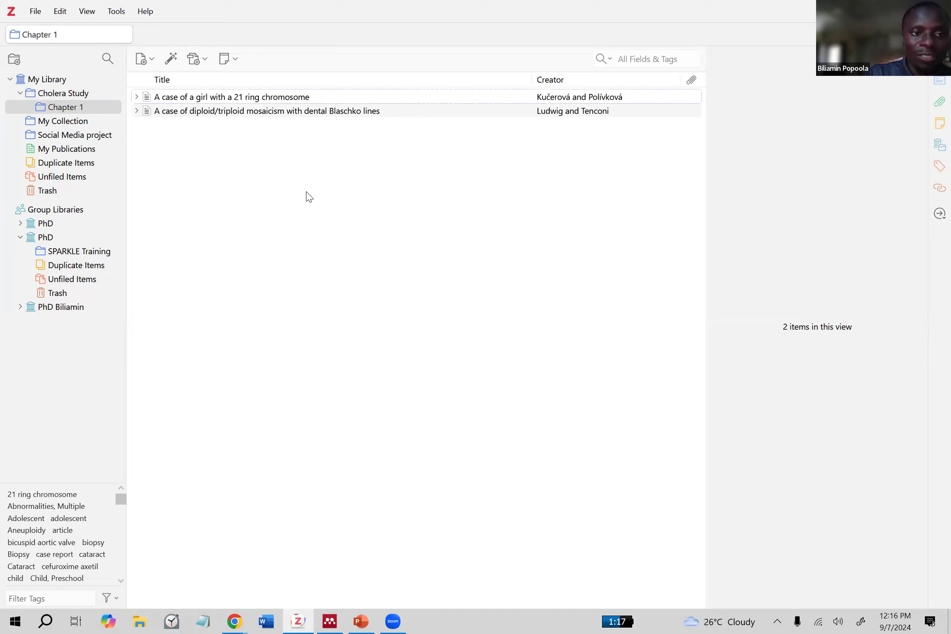
{"action": "left_click", "coordinate": [66, 108]}
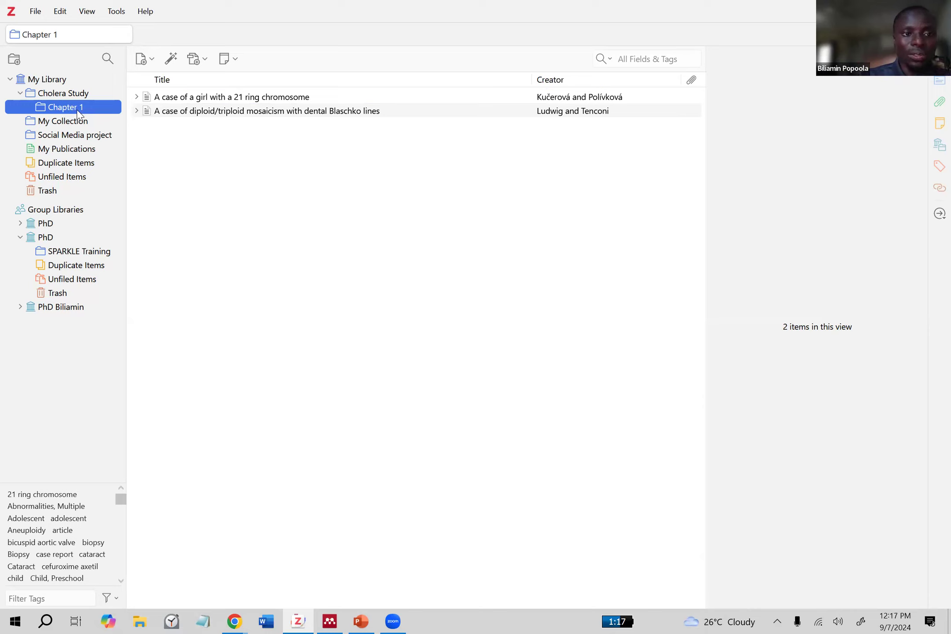
{"action": "left_click", "coordinate": [310, 165]}
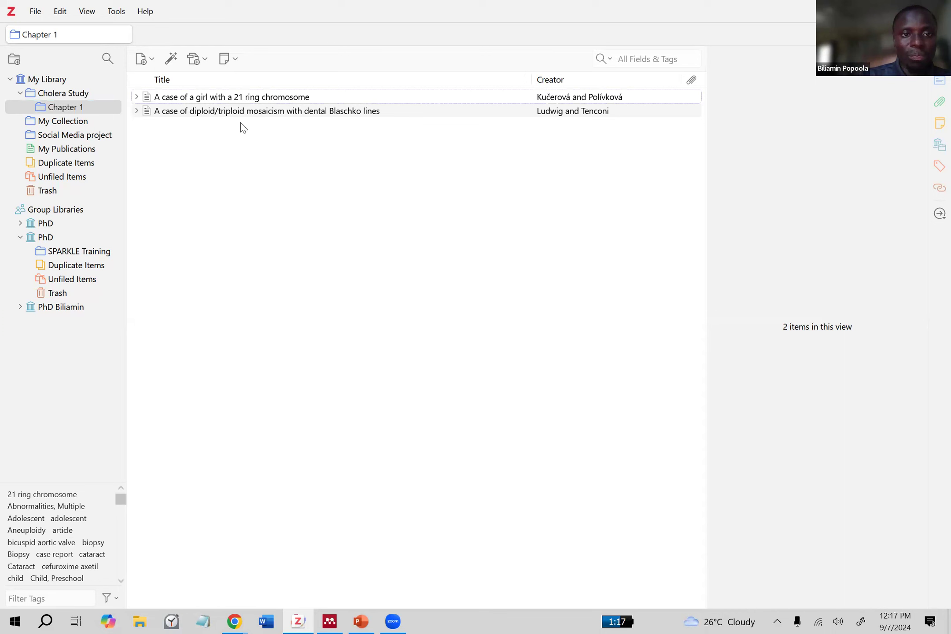
{"action": "left_click", "coordinate": [240, 111]}
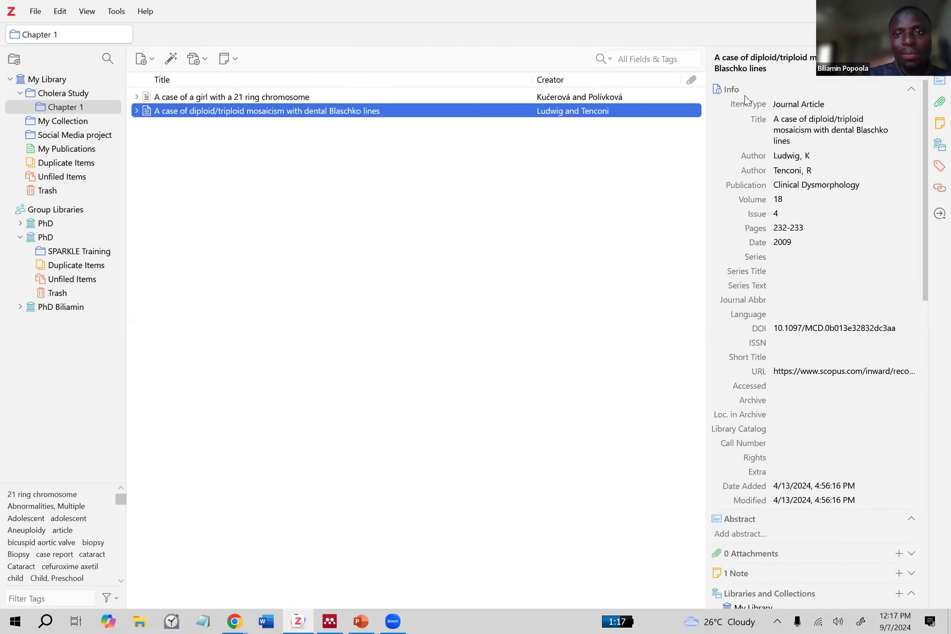
{"action": "scroll", "coordinate": [748, 132], "scroll_direction": "down", "scroll_amount": 6}
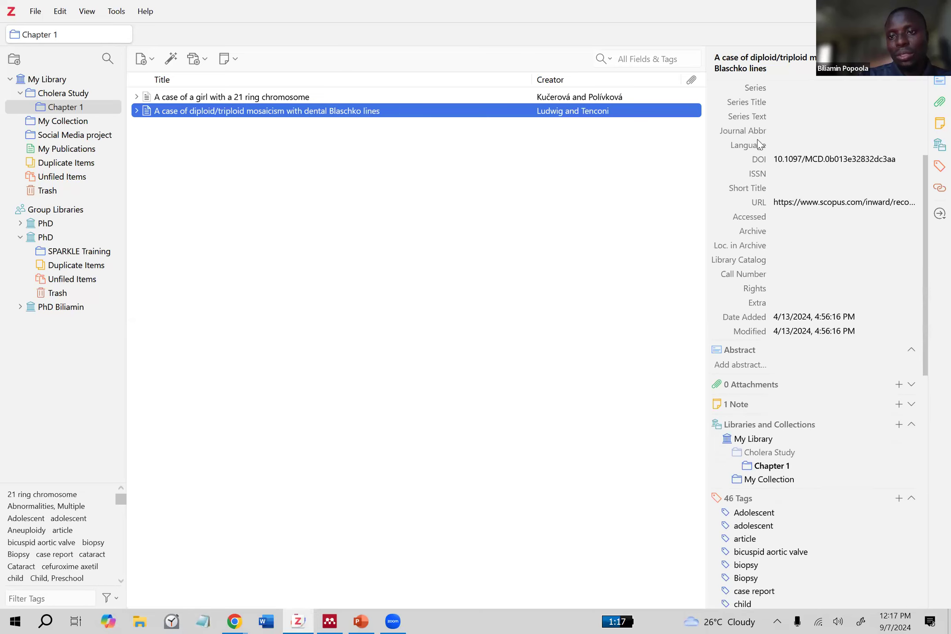
{"action": "scroll", "coordinate": [768, 131], "scroll_direction": "up", "scroll_amount": 6}
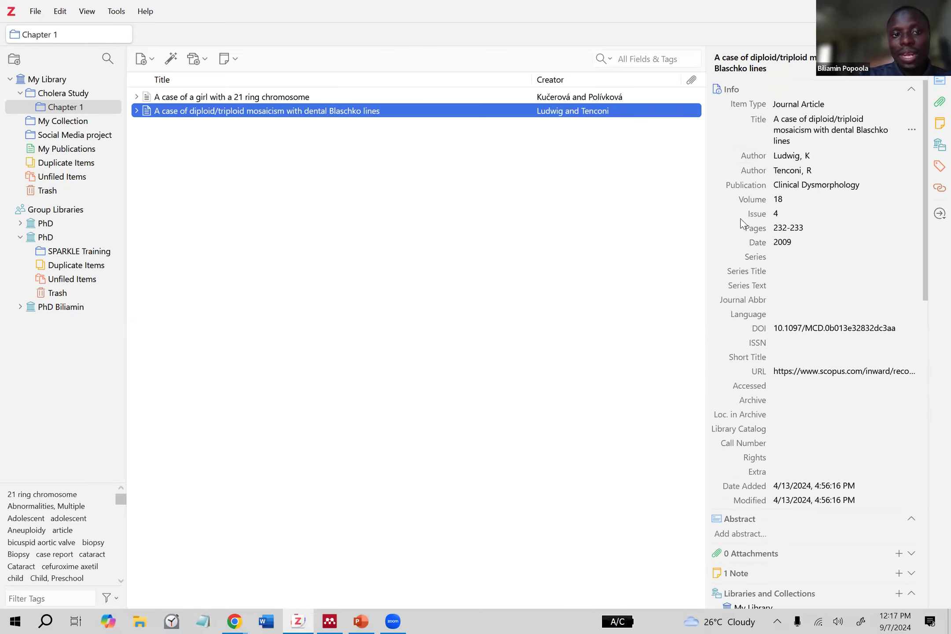
- Review the bibliographic details, abstract, collections and tags of "A case of a girl with a 21 ring chromosome" in Chapter 1
{"action": "key", "text": "Up"}
{"action": "scroll", "coordinate": [867, 112], "scroll_direction": "down", "scroll_amount": 10}
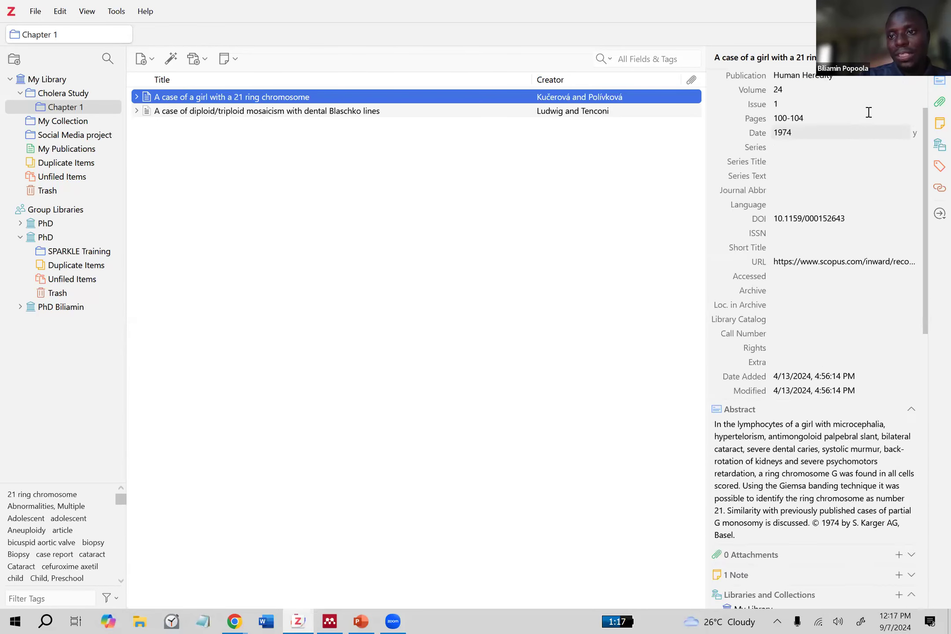
{"action": "scroll", "coordinate": [868, 113], "scroll_direction": "up", "scroll_amount": 10}
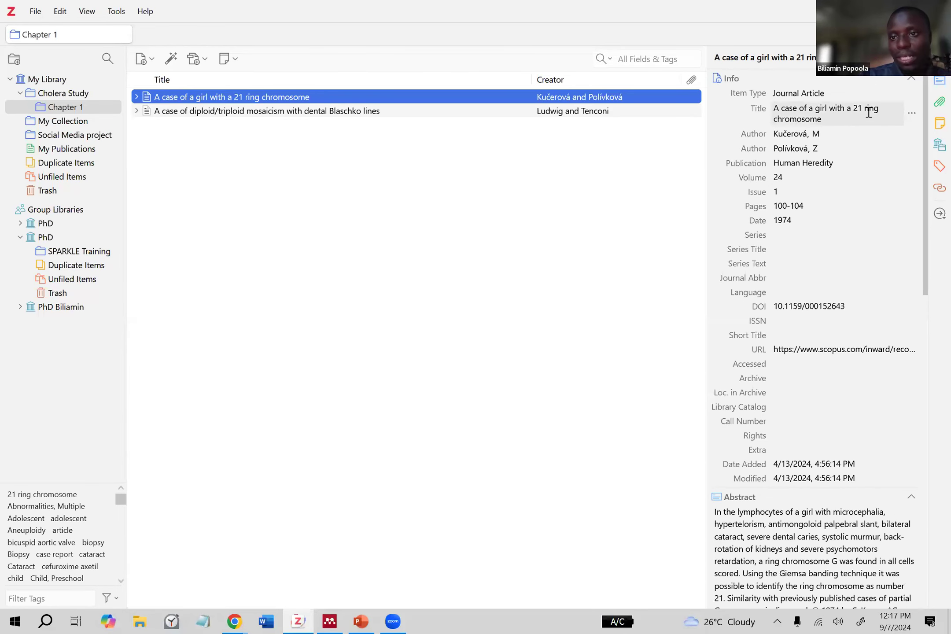
{"action": "scroll", "coordinate": [868, 112], "scroll_direction": "down", "scroll_amount": 5}
{"action": "scroll", "coordinate": [868, 113], "scroll_direction": "down", "scroll_amount": 15}
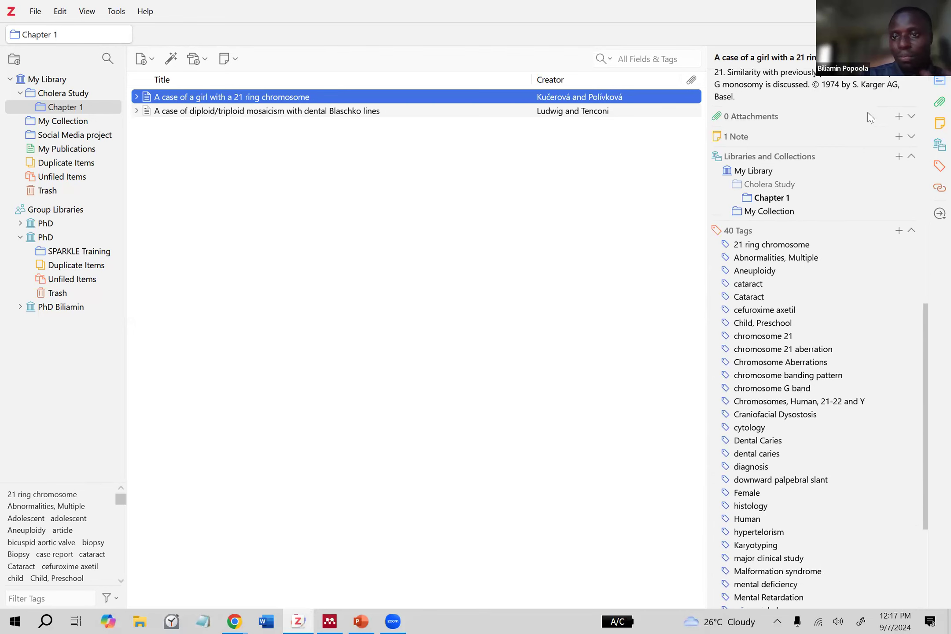
{"action": "scroll", "coordinate": [868, 112], "scroll_direction": "up", "scroll_amount": 15}
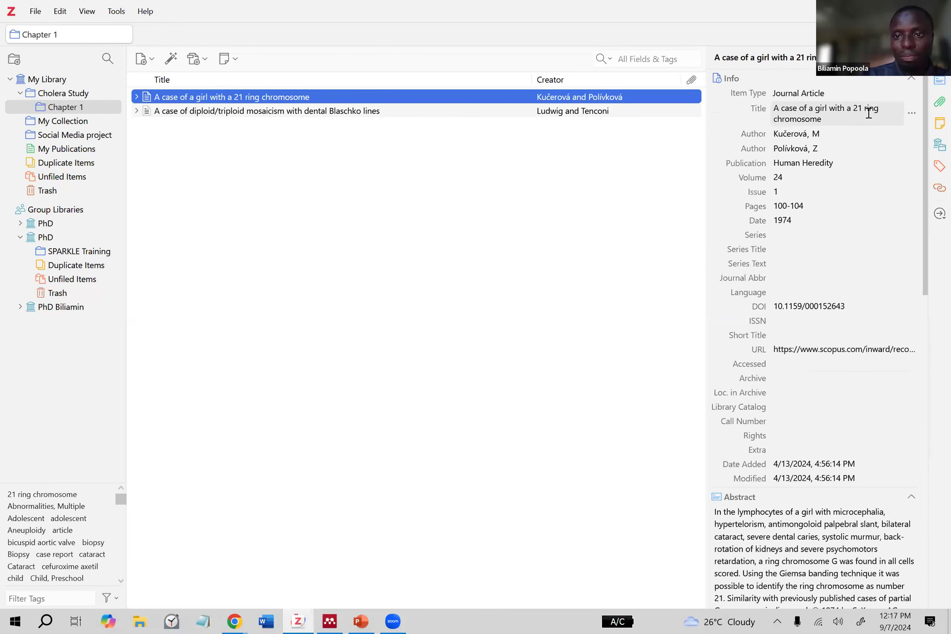
- Review the details and tags of "A case of diploid/triploid mosaicism with dental Blaschko lines", switching between both Chapter 1 articles
{"action": "left_click", "coordinate": [326, 113]}
{"action": "scroll", "coordinate": [793, 143], "scroll_direction": "down", "scroll_amount": 10}
{"action": "scroll", "coordinate": [793, 143], "scroll_direction": "up", "scroll_amount": 10}
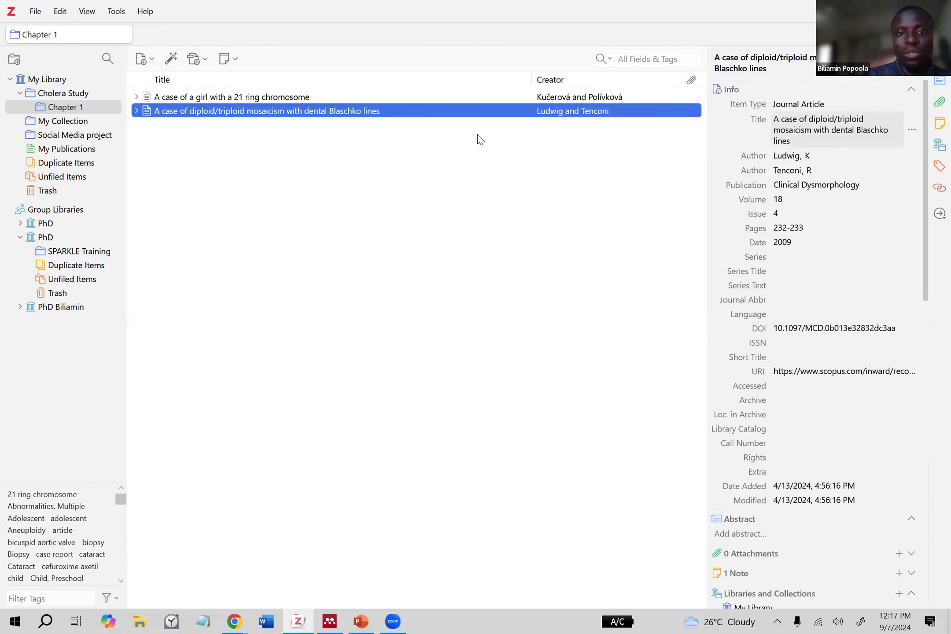
{"action": "scroll", "coordinate": [801, 158], "scroll_direction": "down", "scroll_amount": 8}
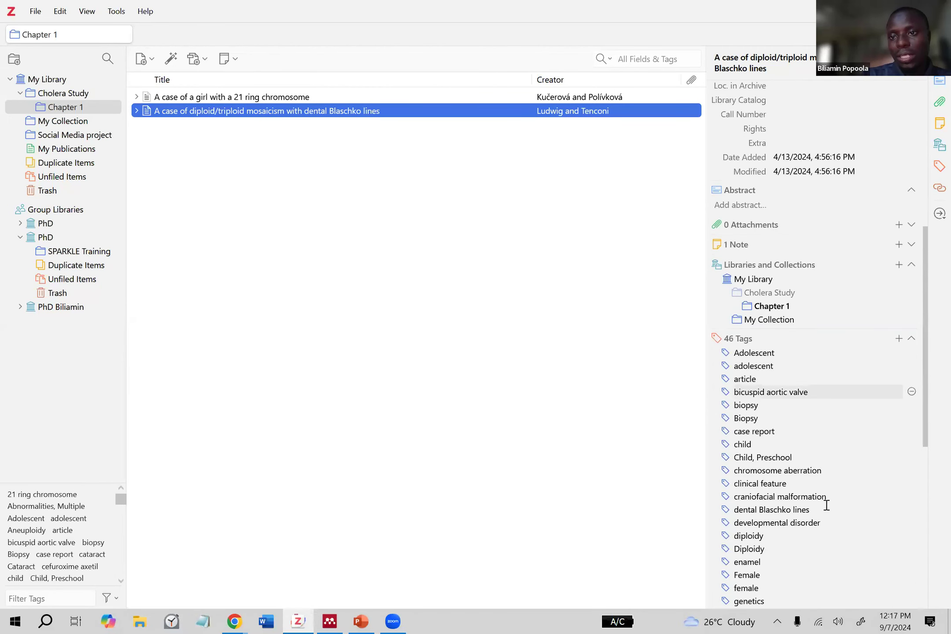
{"action": "scroll", "coordinate": [804, 220], "scroll_direction": "up", "scroll_amount": 8}
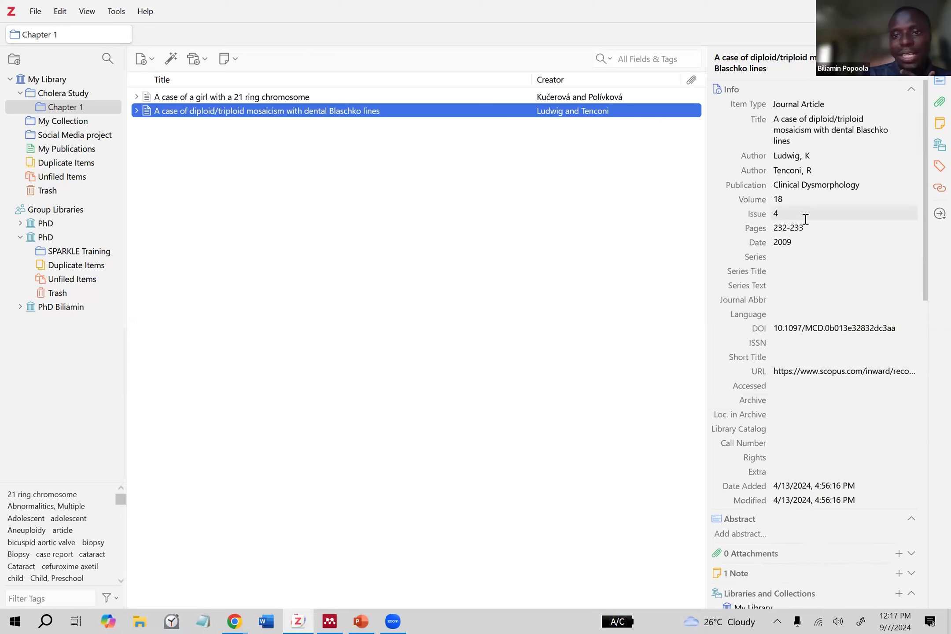
{"action": "left_click", "coordinate": [255, 100]}
{"action": "key", "text": "Down"}
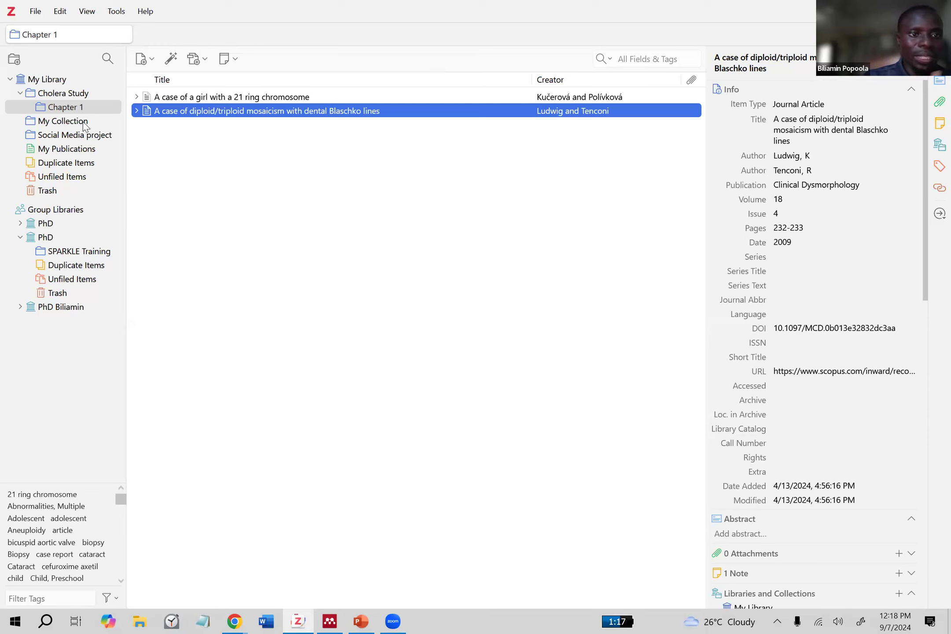
- Open My Collection and examine the details of the 21 ring chromosome, prenatal dysosteosclerosis and CACNA1C variant articles
{"action": "left_click", "coordinate": [64, 122]}
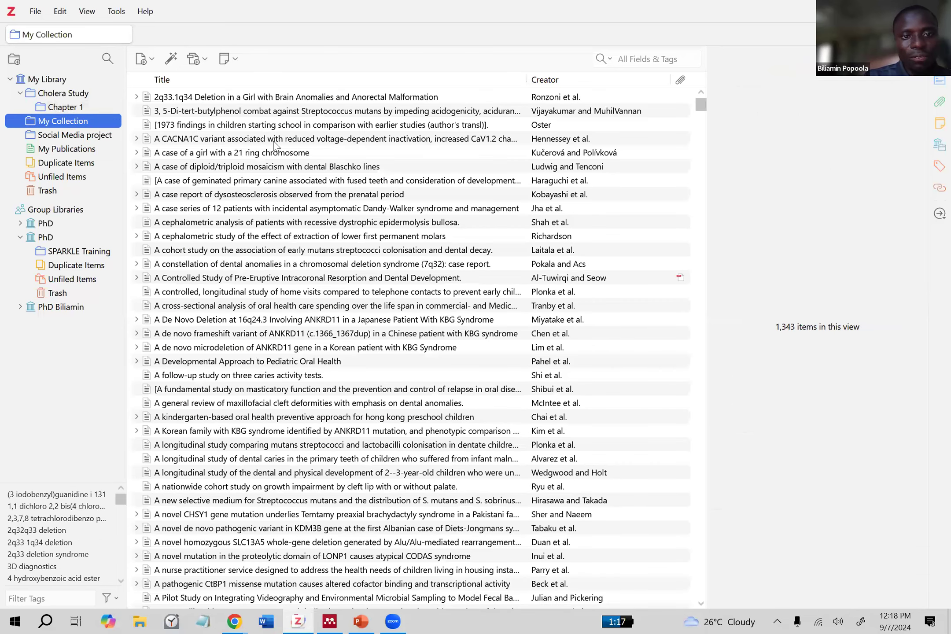
{"action": "left_click", "coordinate": [293, 154]}
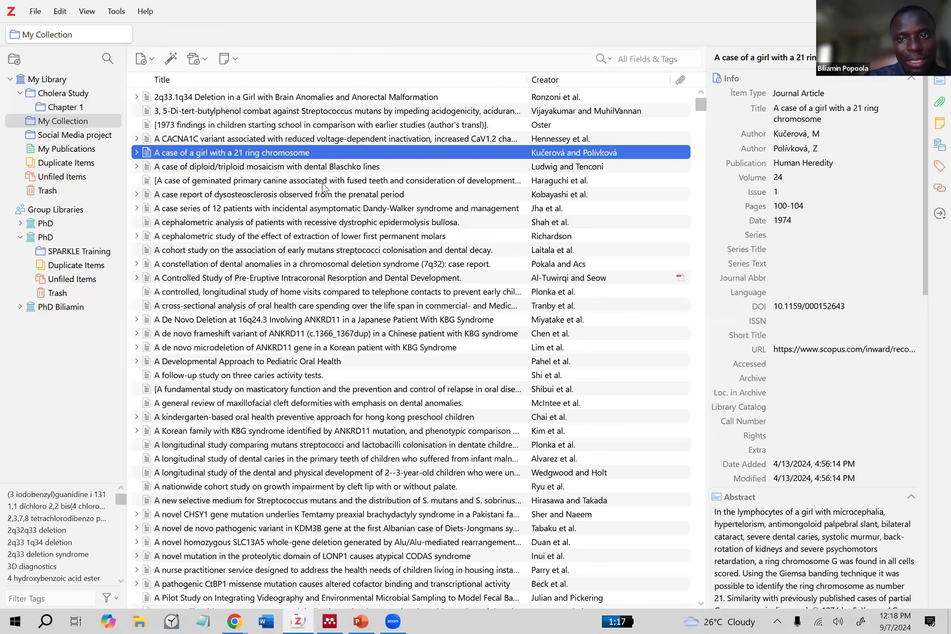
{"action": "key", "text": "Down"}
{"action": "key", "text": "Down"}
{"action": "scroll", "coordinate": [843, 221], "scroll_direction": "down", "scroll_amount": 5}
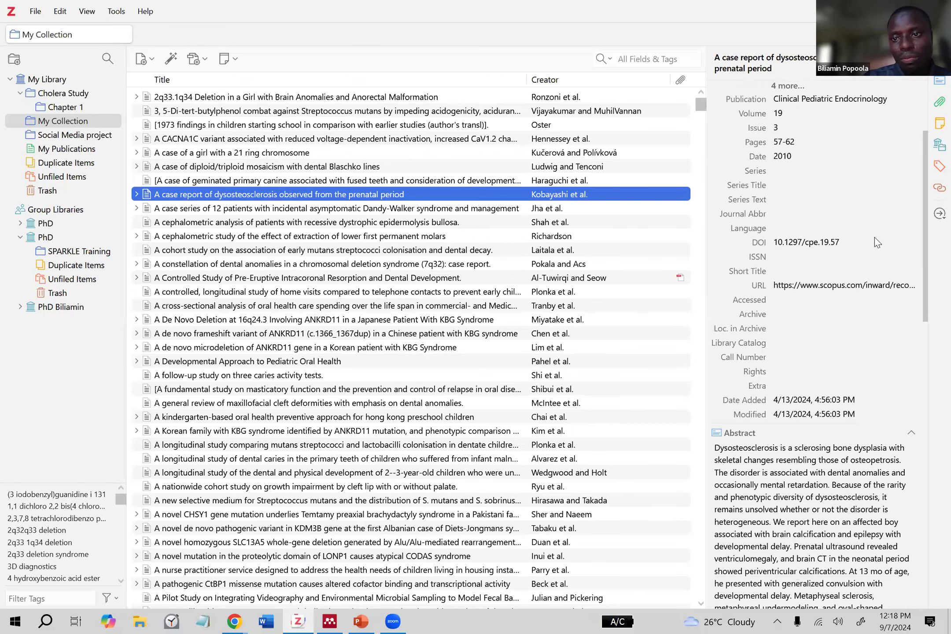
{"action": "scroll", "coordinate": [875, 238], "scroll_direction": "up", "scroll_amount": 3}
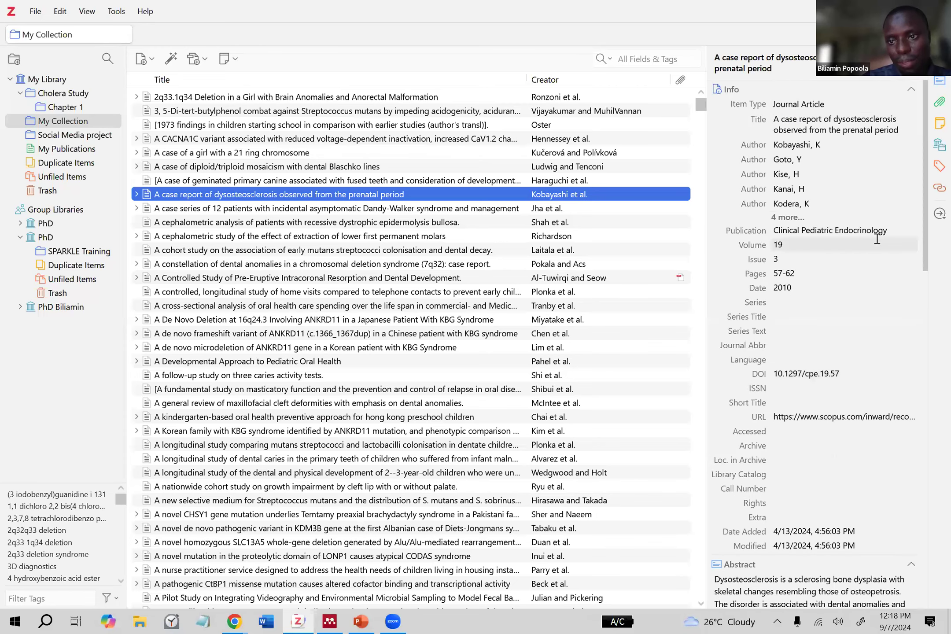
{"action": "scroll", "coordinate": [877, 239], "scroll_direction": "down", "scroll_amount": 5}
{"action": "scroll", "coordinate": [835, 147], "scroll_direction": "up", "scroll_amount": 5}
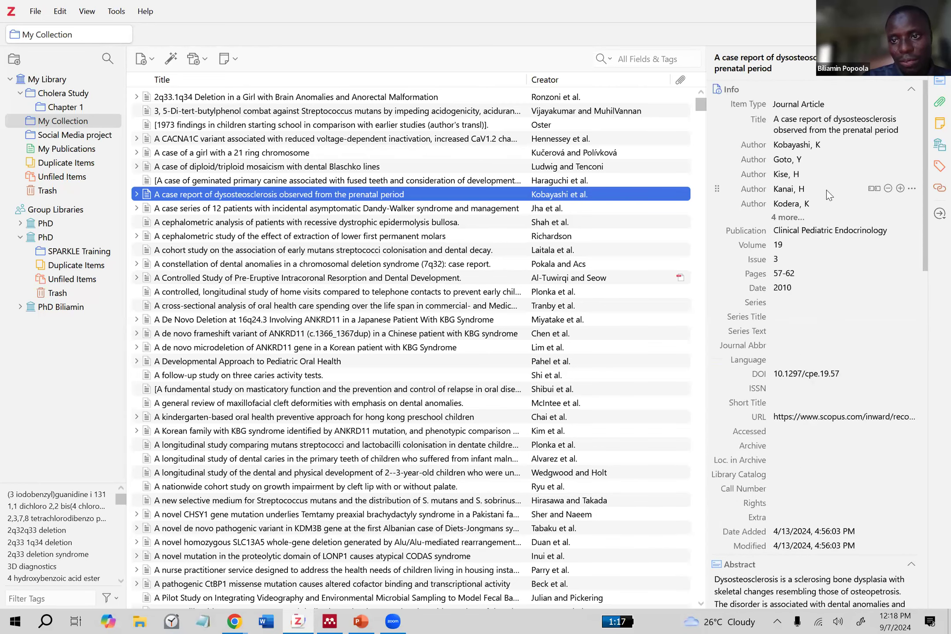
{"action": "scroll", "coordinate": [833, 224], "scroll_direction": "down", "scroll_amount": 5}
{"action": "scroll", "coordinate": [833, 225], "scroll_direction": "up", "scroll_amount": 5}
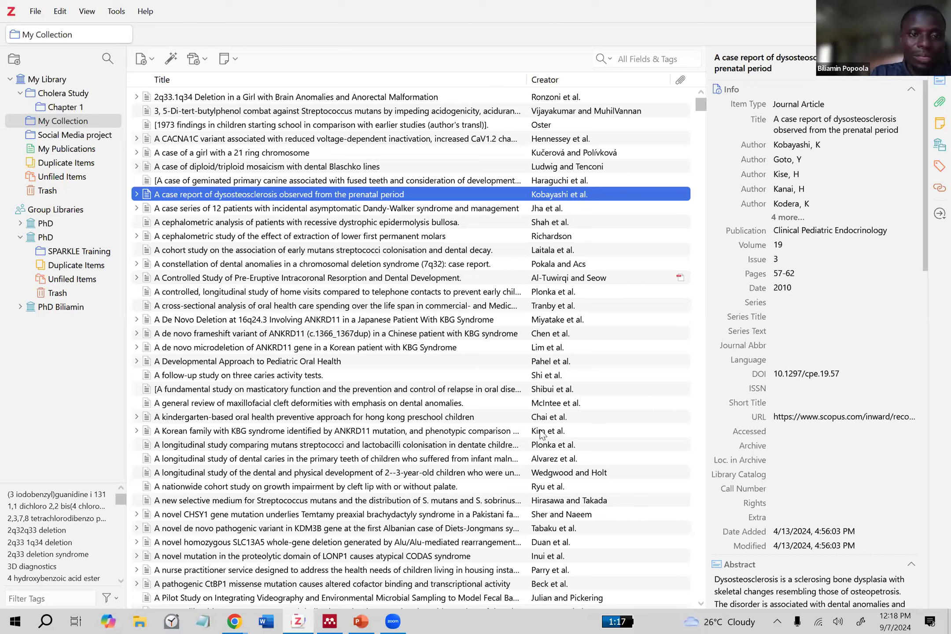
{"action": "left_click", "coordinate": [327, 617]}
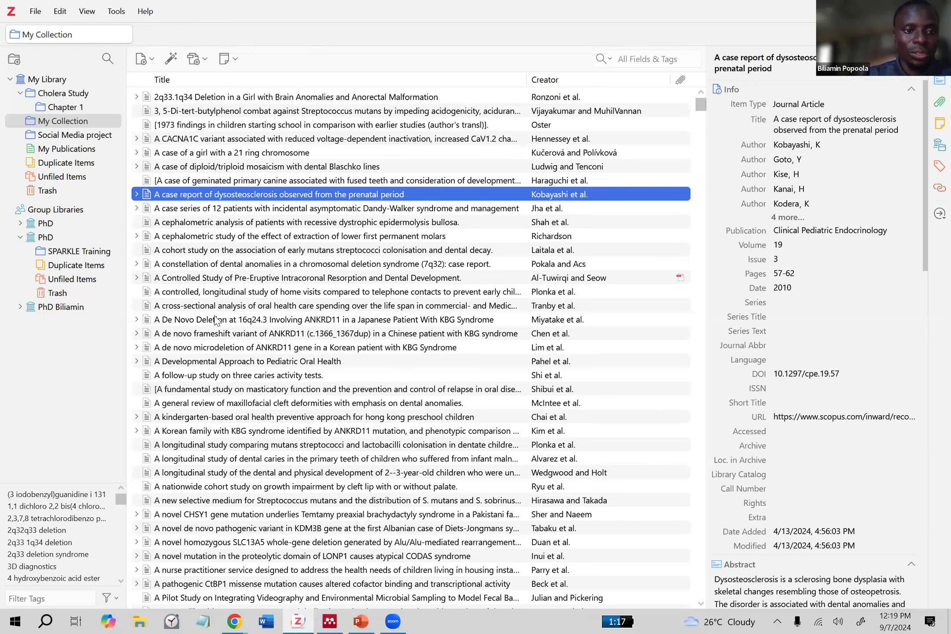
{"action": "left_click", "coordinate": [247, 139]}
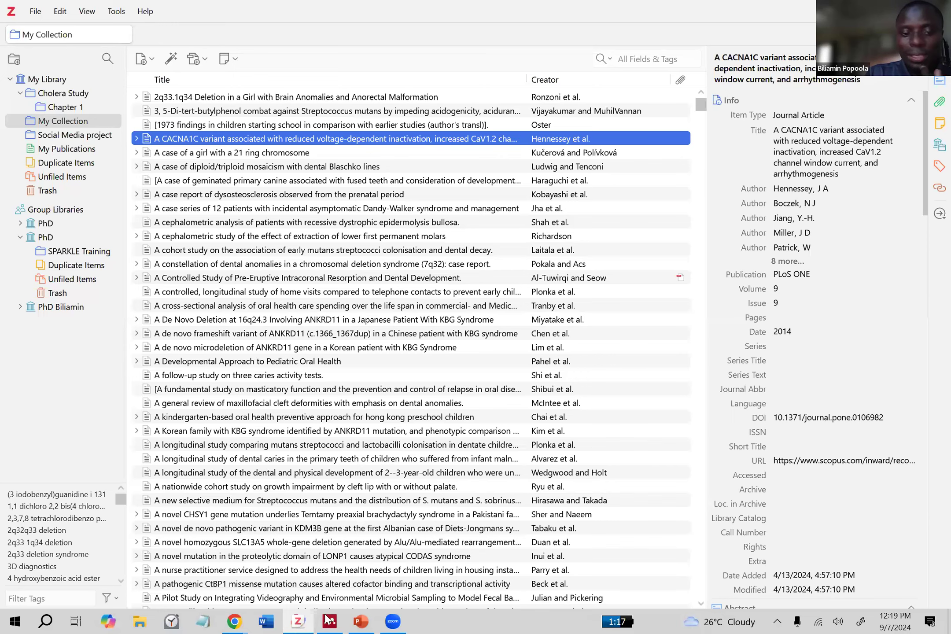
- Restore the Zotero window to a smaller size and open the Downloads folder in File Explorer
{"action": "key", "text": "super+Down"}
{"action": "left_click", "coordinate": [137, 621]}
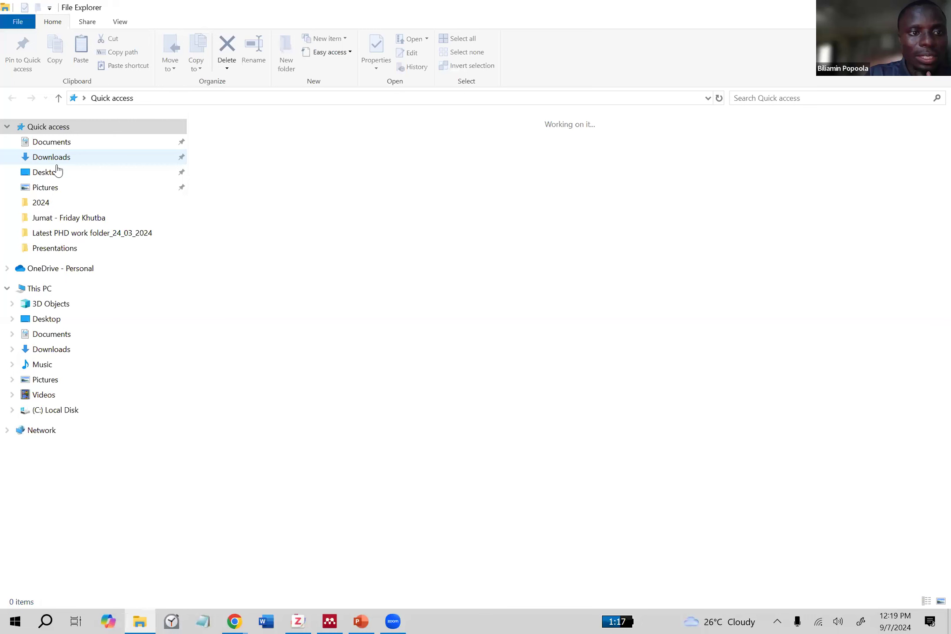
{"action": "left_click", "coordinate": [57, 171]}
{"action": "left_click", "coordinate": [64, 160]}
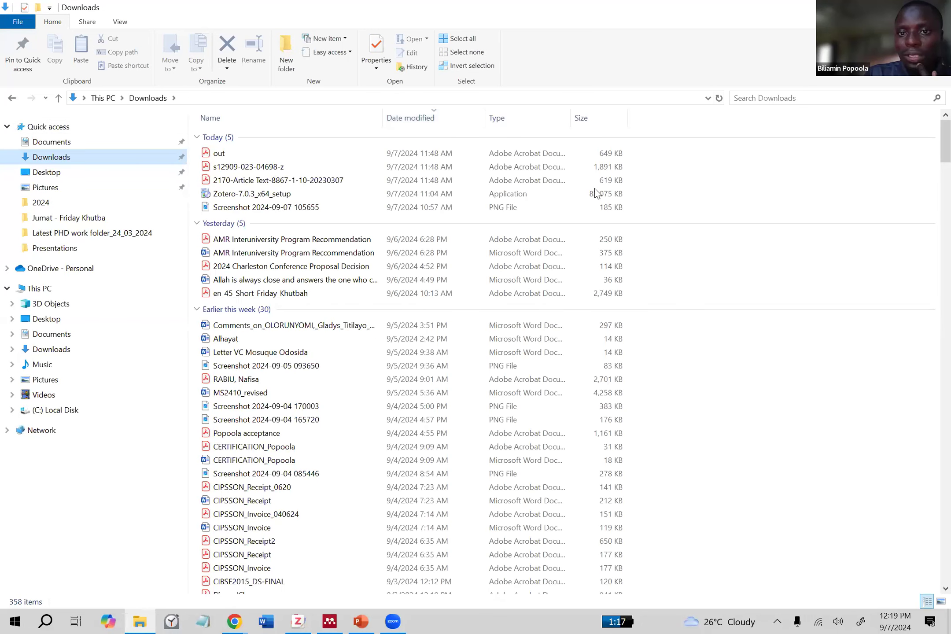
- Restore the File Explorer window and arrange it beside a narrowed Zotero window so the downloaded files and the library are both visible
{"action": "key", "text": "super+Down"}
{"action": "left_click_drag", "start_coordinate": [561, 166], "coordinate": [837, 16]}
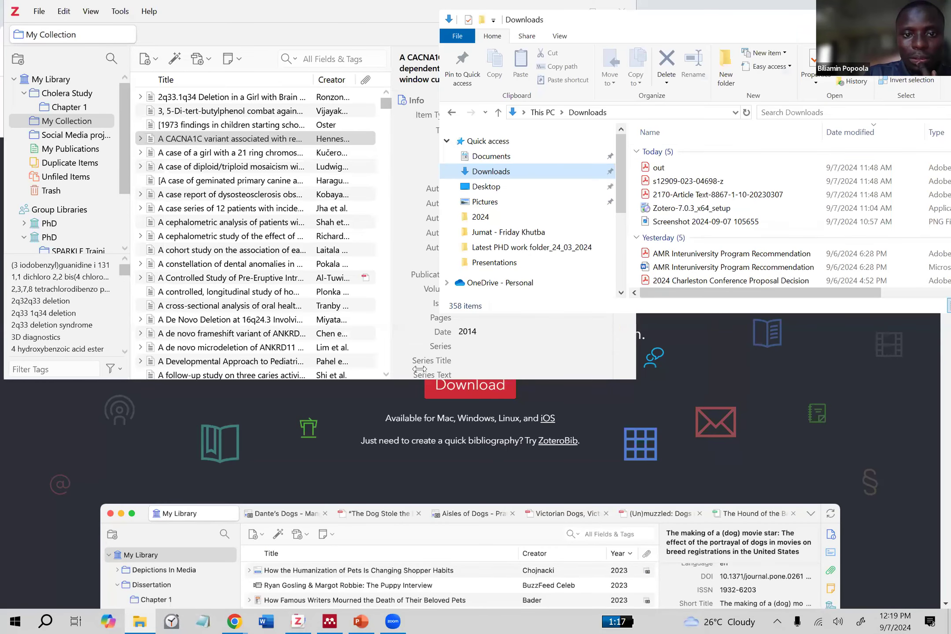
{"action": "left_click_drag", "start_coordinate": [635, 335], "coordinate": [608, 335]}
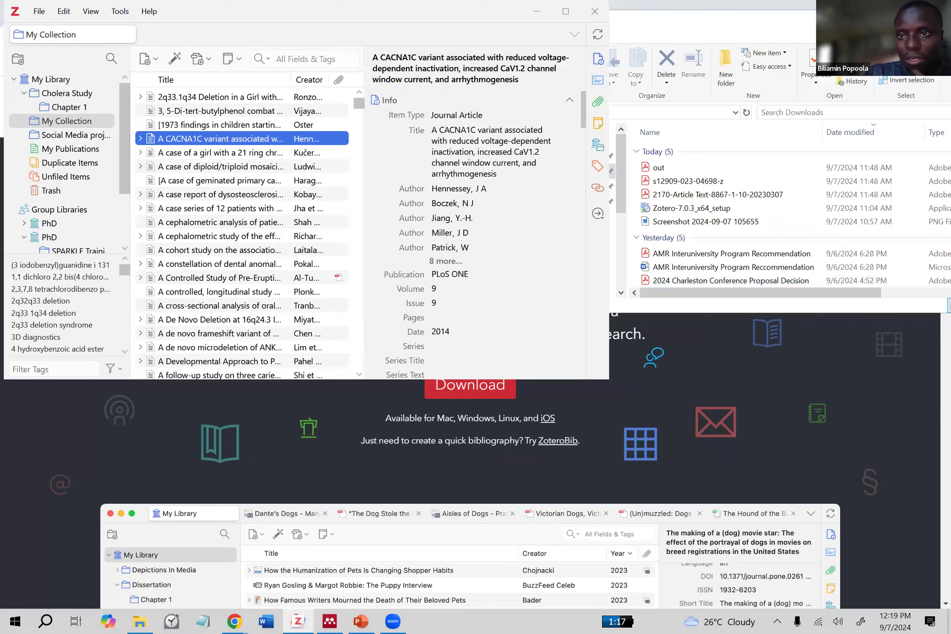
{"action": "left_click_drag", "start_coordinate": [706, 10], "coordinate": [707, 1]}
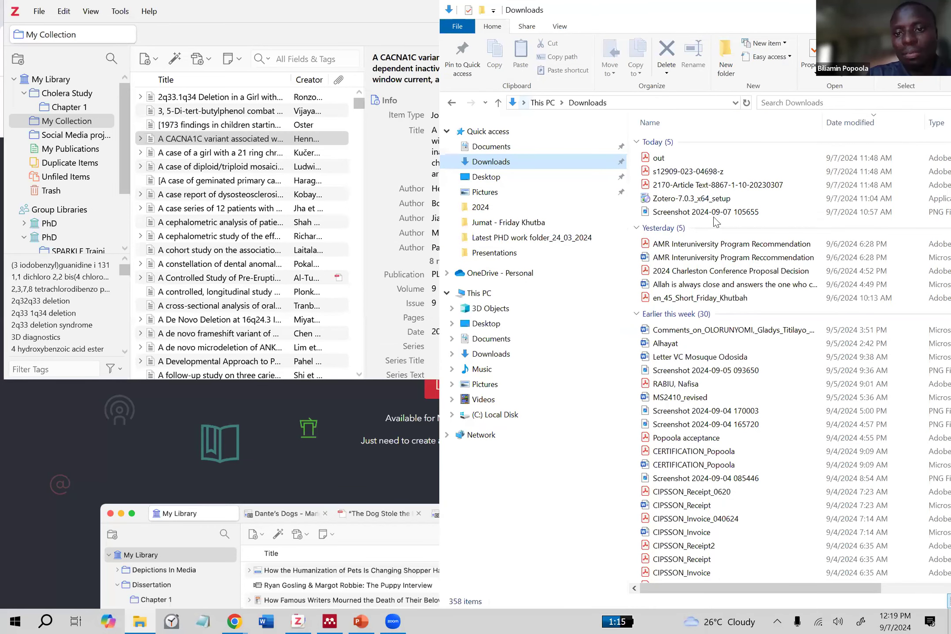
{"action": "left_click", "coordinate": [68, 108]}
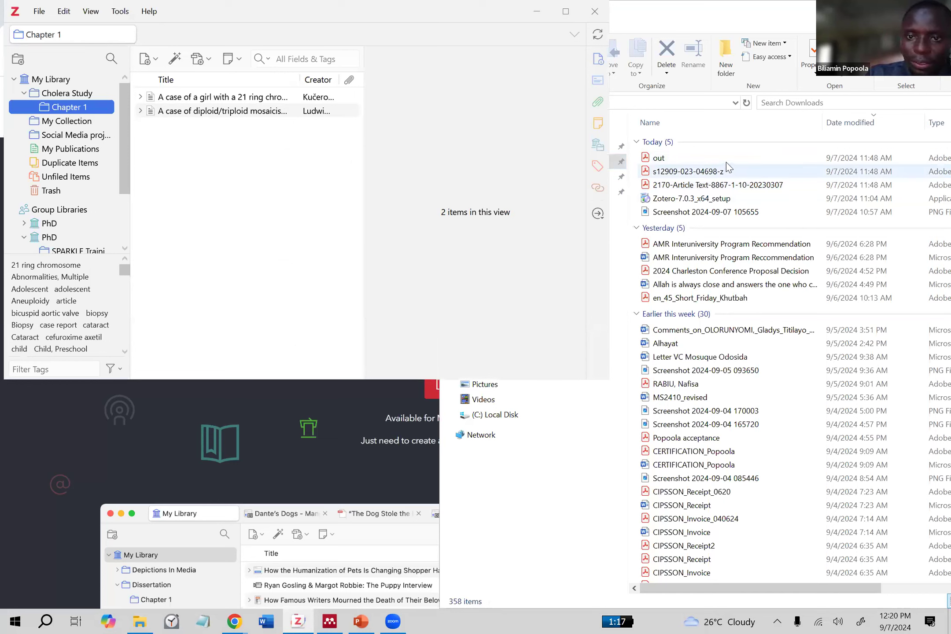
{"action": "left_click", "coordinate": [738, 174]}
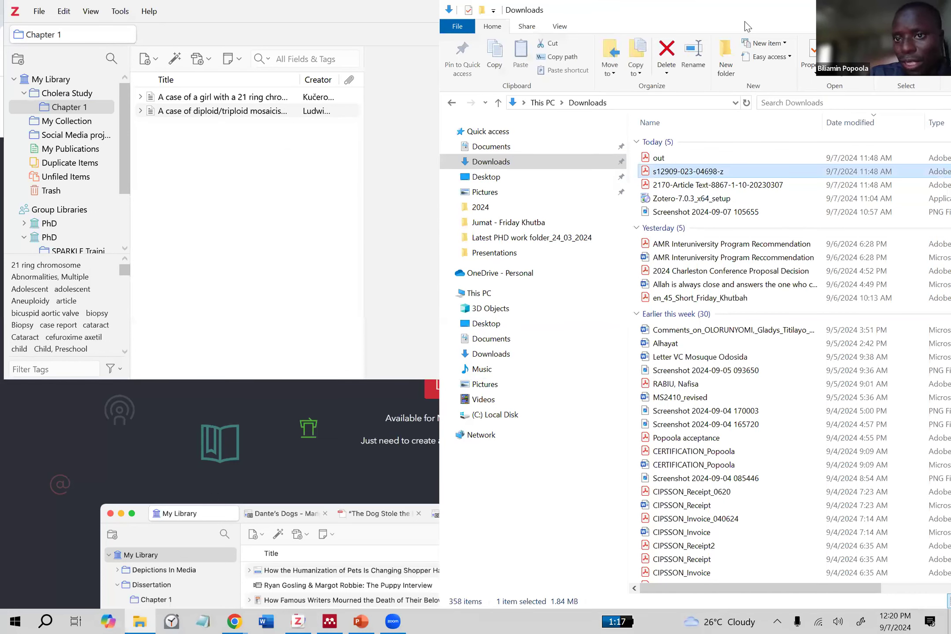
{"action": "left_click_drag", "start_coordinate": [744, 20], "coordinate": [727, 21]}
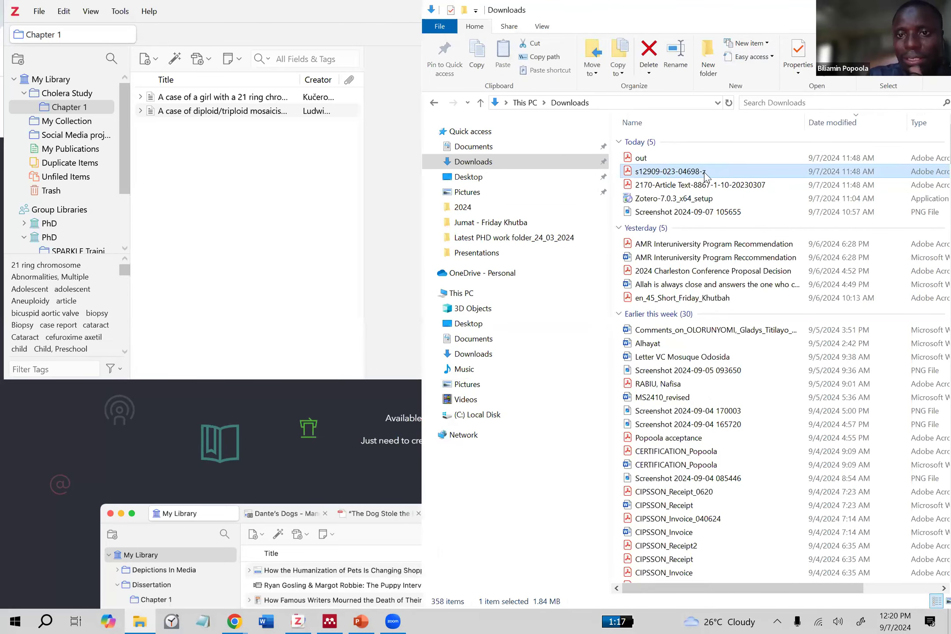
{"action": "left_click_drag", "start_coordinate": [704, 170], "coordinate": [738, 190]}
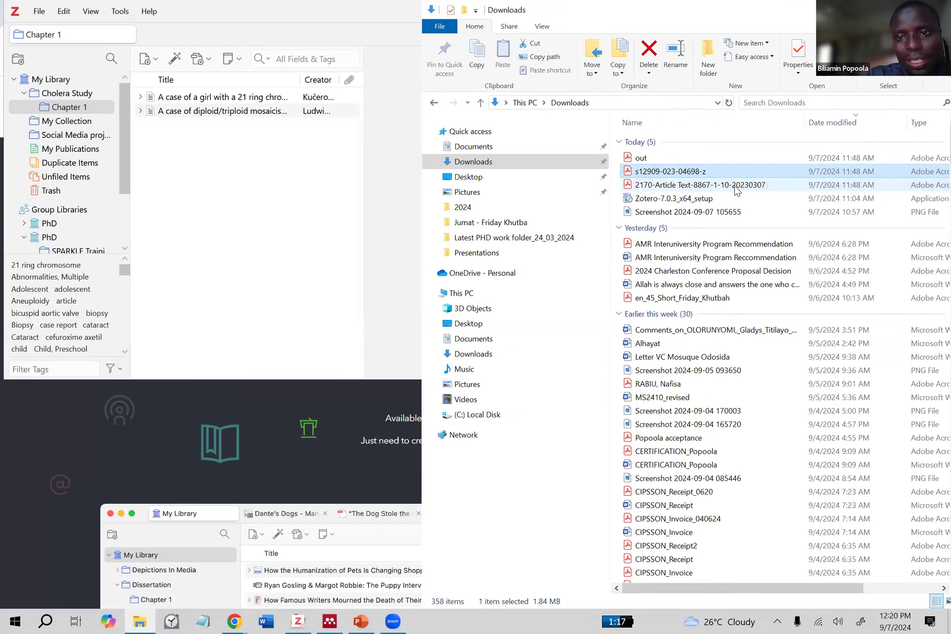
{"action": "left_click", "coordinate": [341, 209]}
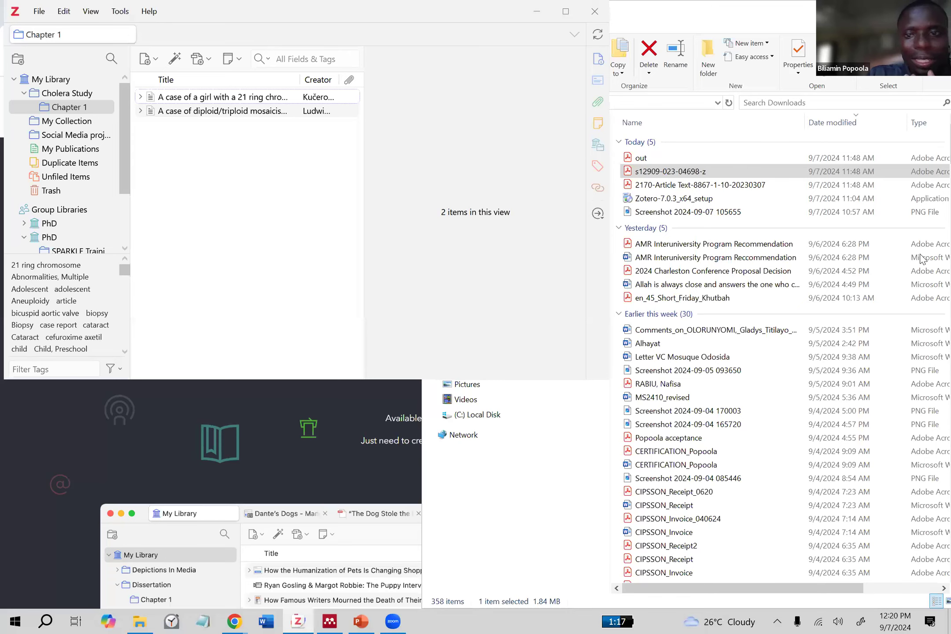
{"action": "key", "text": "super+shift+Up"}
{"action": "key", "text": "alt+Tab"}
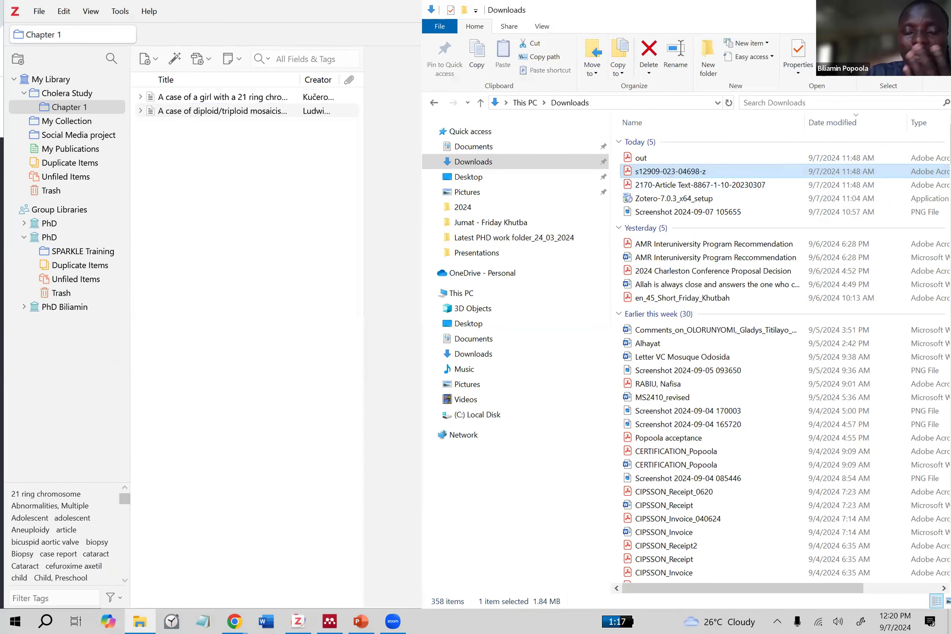
{"action": "left_click", "coordinate": [267, 298]}
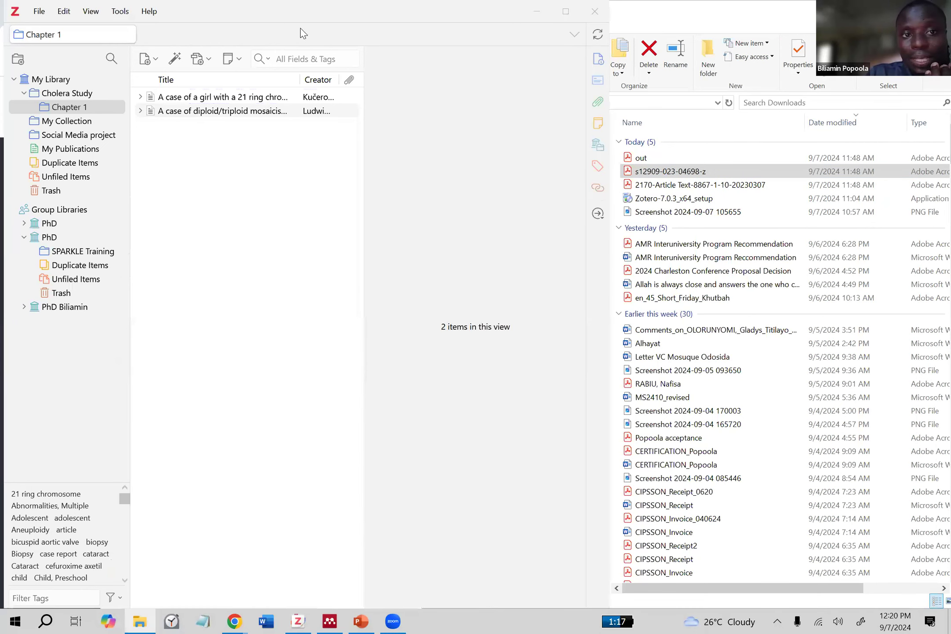
{"action": "left_click_drag", "start_coordinate": [696, 172], "coordinate": [220, 254]}
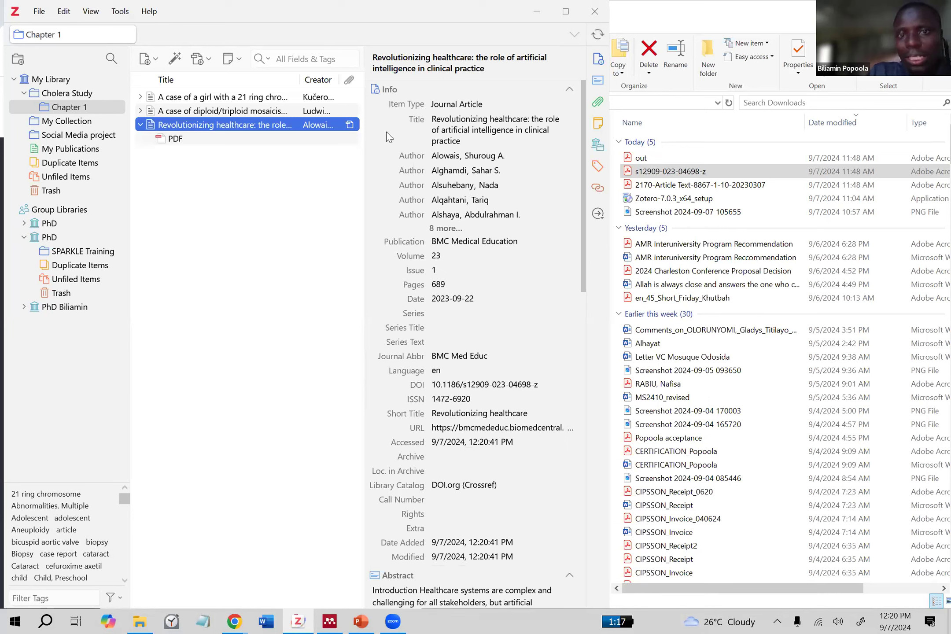
- Maximize the Zotero window and review the retrieved metadata and abstract of "Revolutionizing healthcare: the role of artificial intelligence in clinical practice"
{"action": "key", "text": "super+Up"}
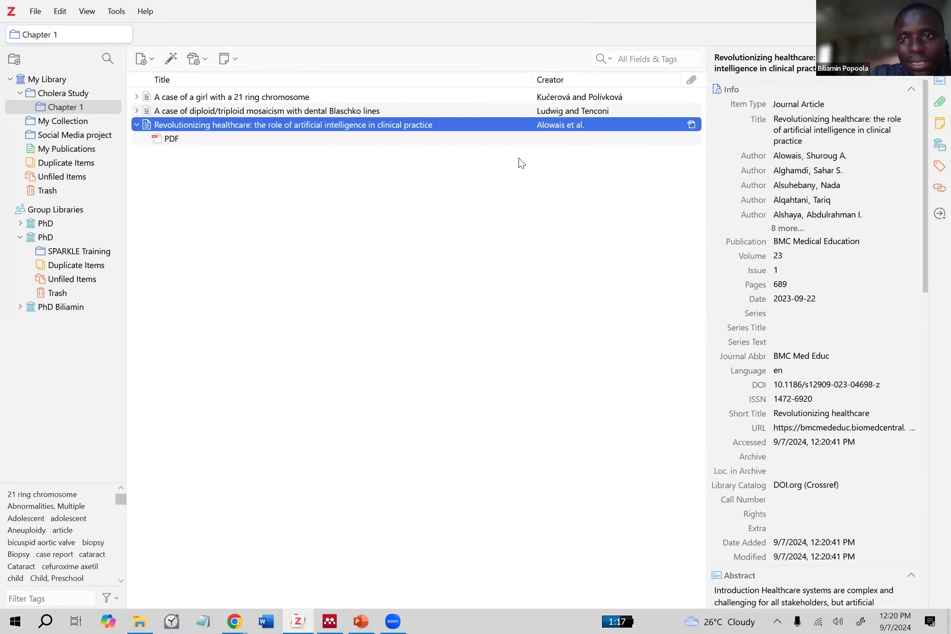
{"action": "scroll", "coordinate": [801, 119], "scroll_direction": "down", "scroll_amount": 3}
{"action": "scroll", "coordinate": [801, 120], "scroll_direction": "down", "scroll_amount": 4}
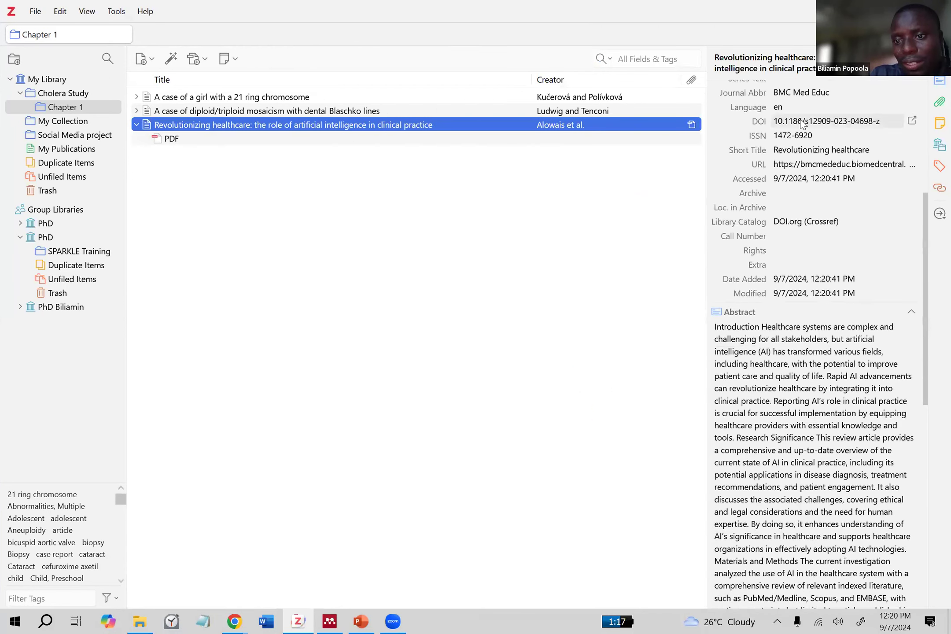
{"action": "scroll", "coordinate": [800, 119], "scroll_direction": "up", "scroll_amount": 7}
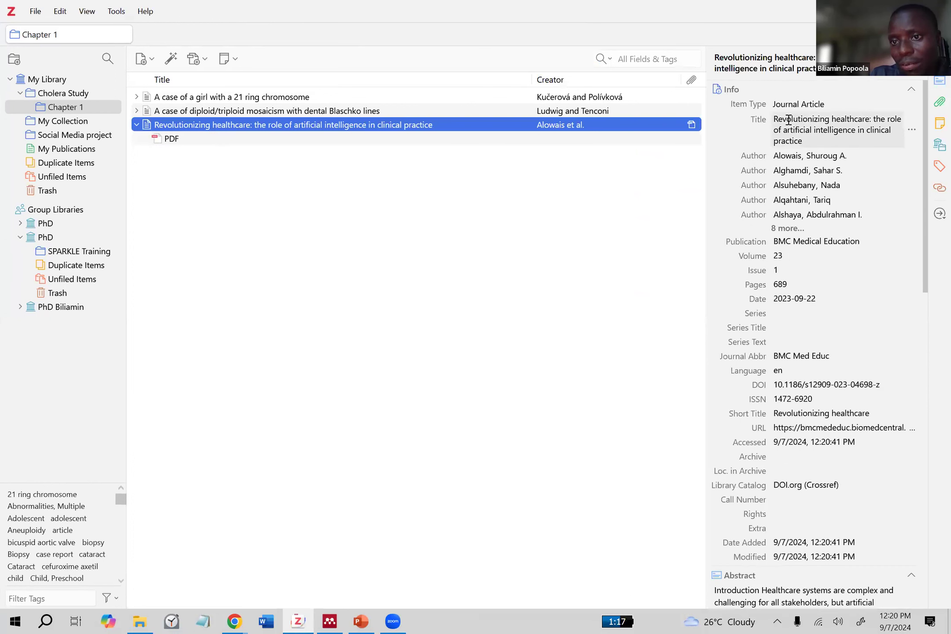
{"action": "left_click", "coordinate": [788, 120]}
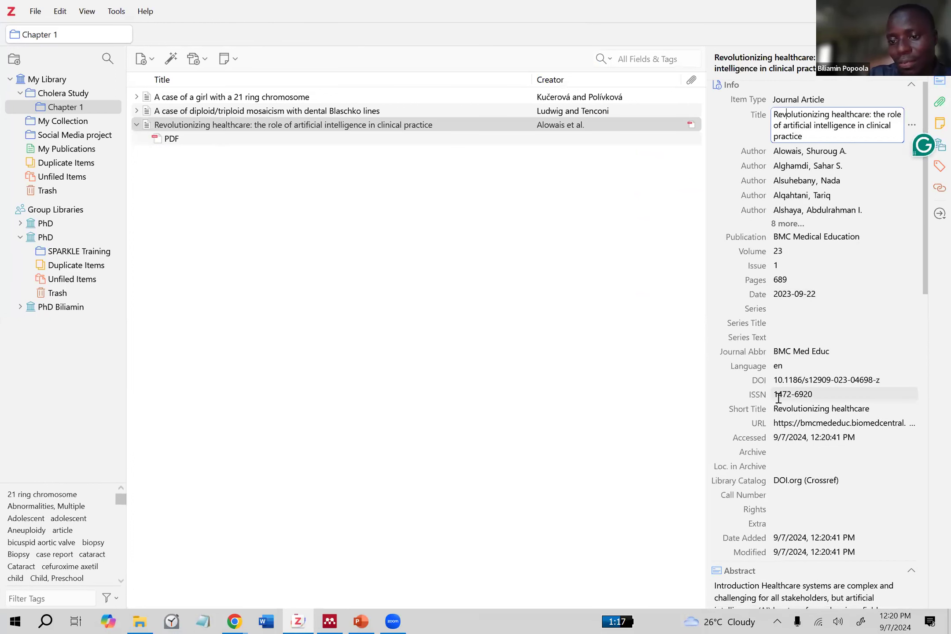
{"action": "scroll", "coordinate": [781, 373], "scroll_direction": "down", "scroll_amount": 5}
{"action": "left_click", "coordinate": [782, 372]}
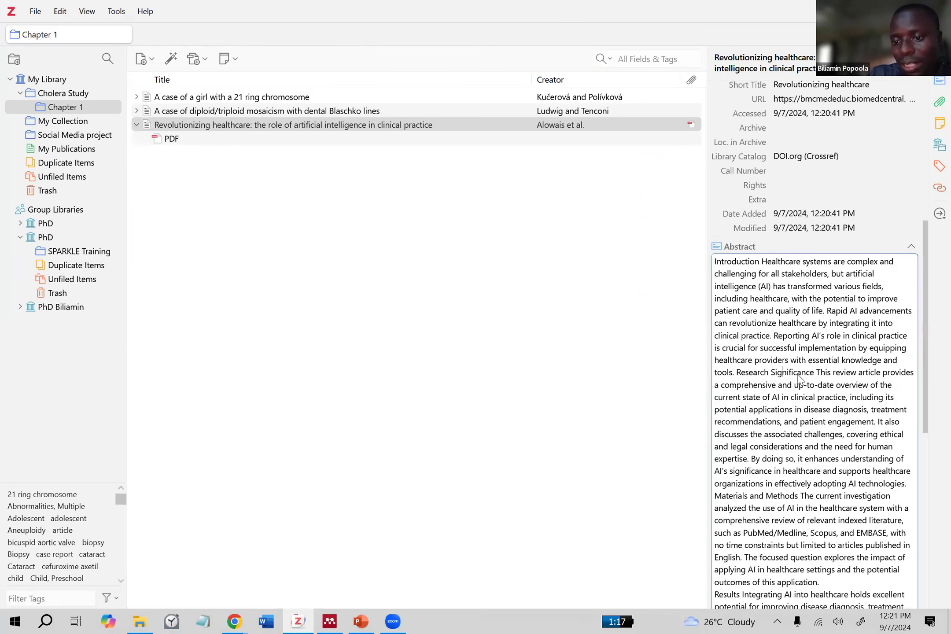
{"action": "scroll", "coordinate": [798, 373], "scroll_direction": "down", "scroll_amount": 5}
{"action": "scroll", "coordinate": [798, 374], "scroll_direction": "up", "scroll_amount": 6}
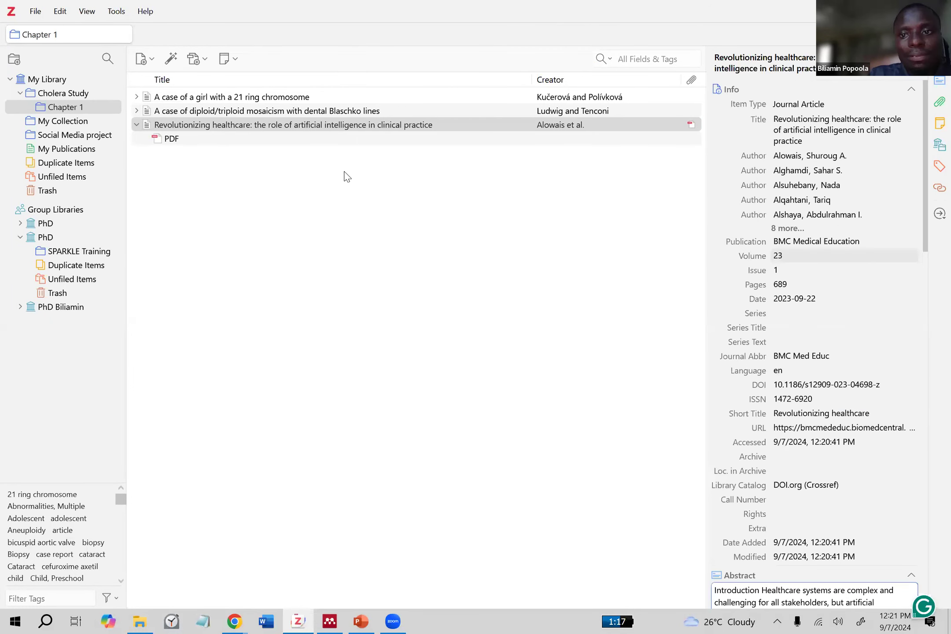
- Collapse the "Revolutionizing healthcare" item and restore the Zotero window to its smaller size beside the Downloads folder
{"action": "left_click", "coordinate": [137, 126]}
{"action": "left_click", "coordinate": [136, 125]}
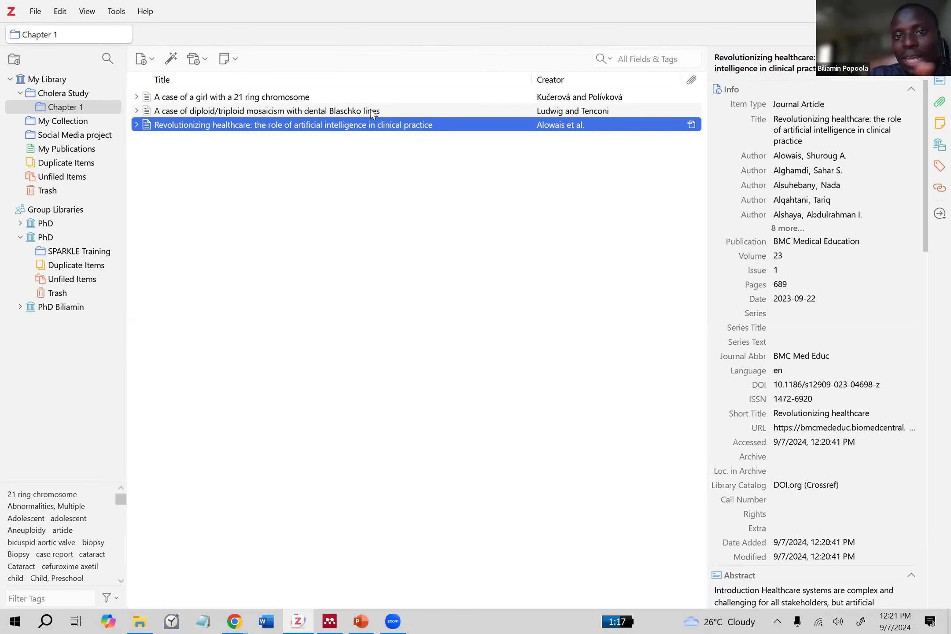
{"action": "key", "text": "super+Down"}
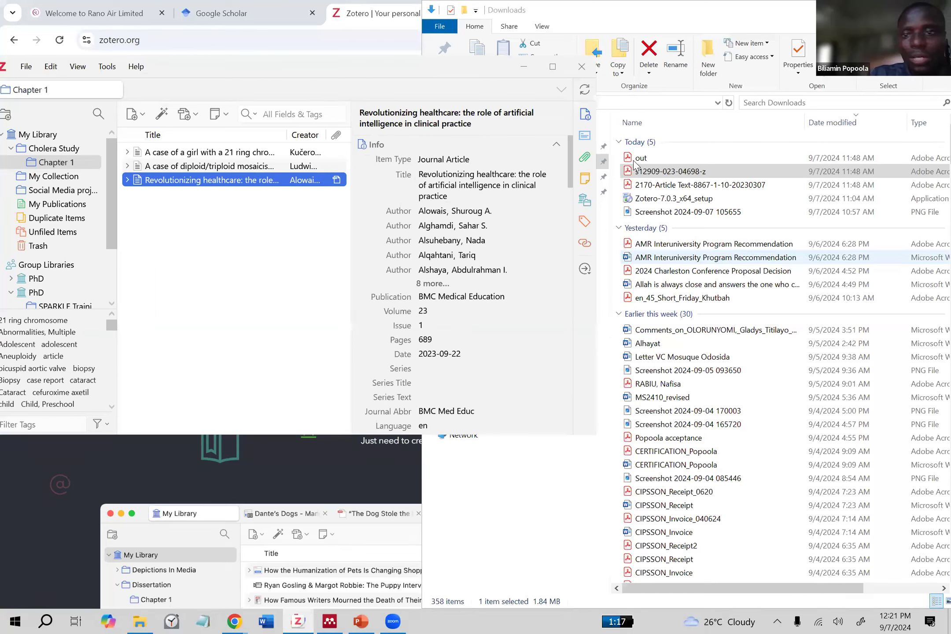
{"action": "left_click", "coordinate": [653, 159]}
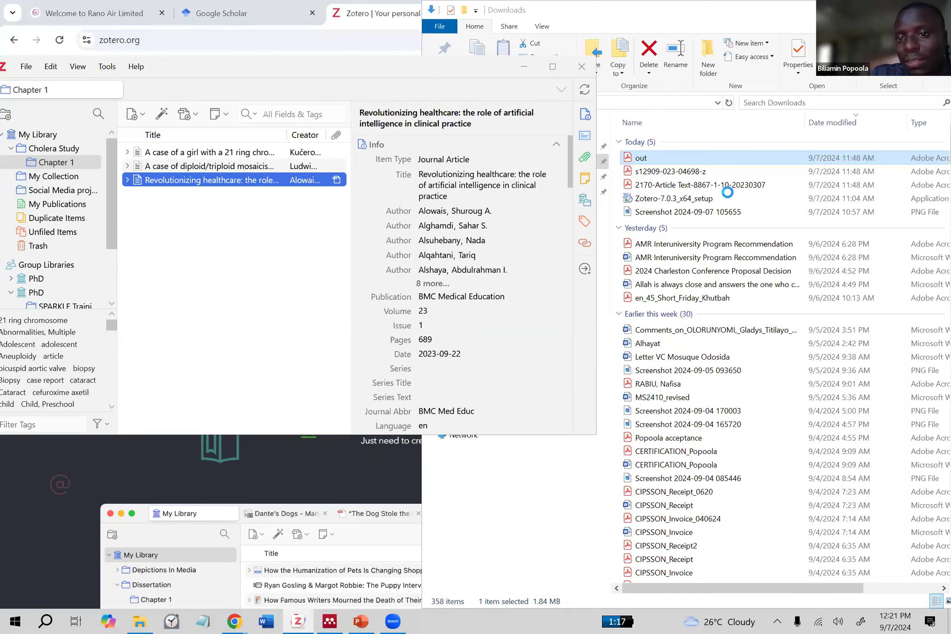
{"action": "left_click", "coordinate": [704, 184], "text": "shift"}
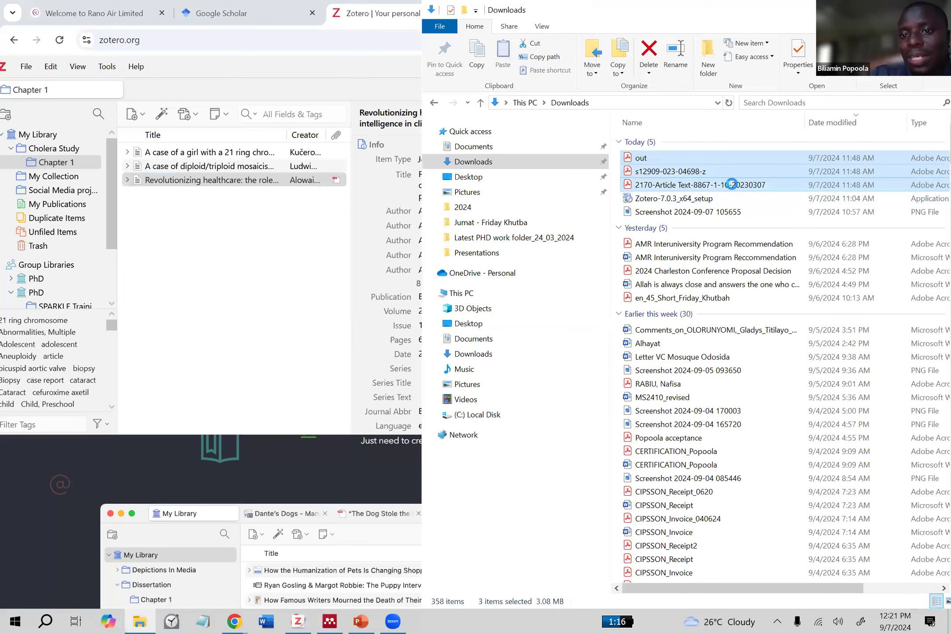
{"action": "left_click", "coordinate": [654, 160]}
{"action": "left_click", "coordinate": [717, 186], "text": "ctrl"}
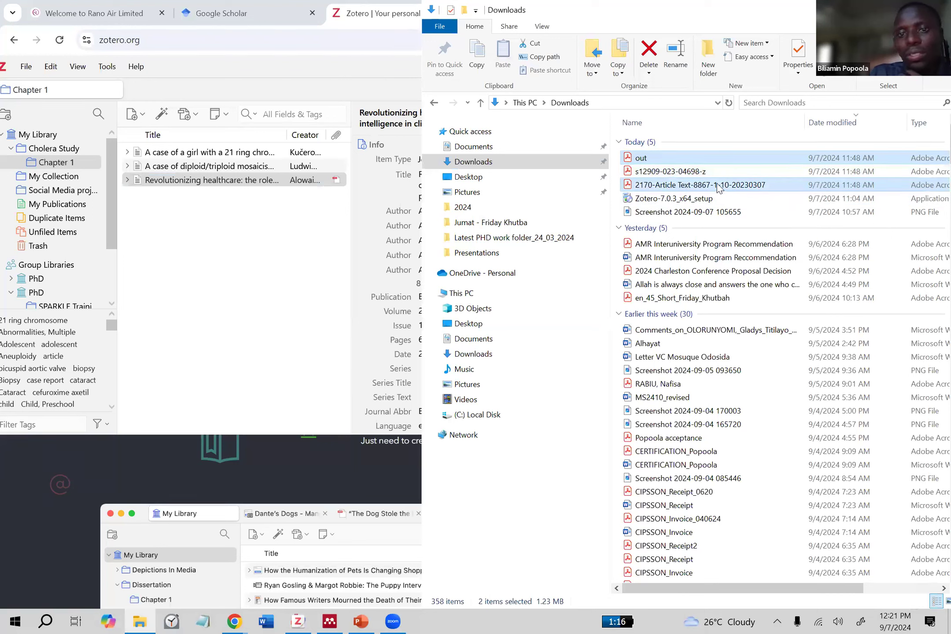
{"action": "left_click_drag", "start_coordinate": [717, 187], "coordinate": [196, 308]}
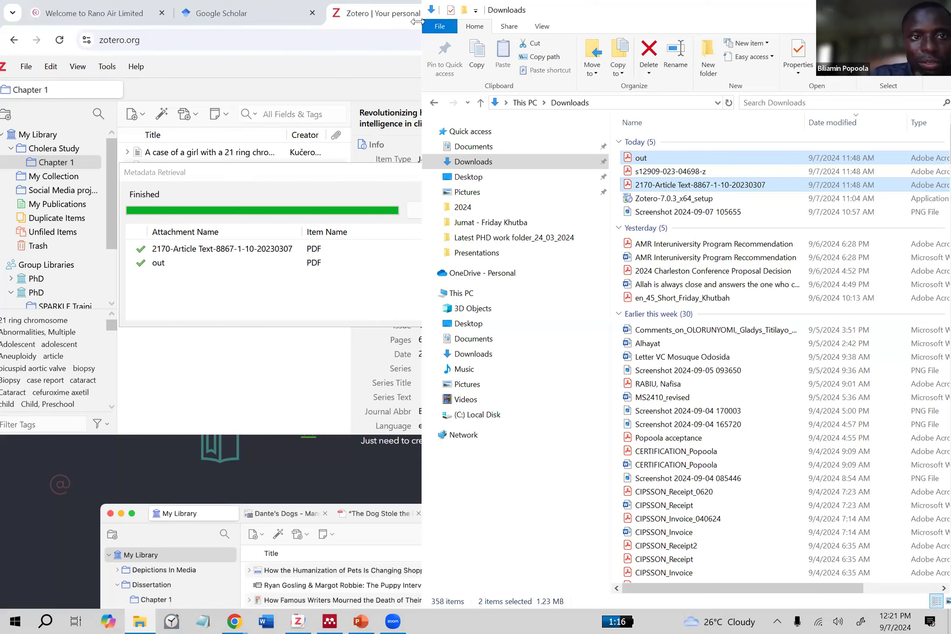
- Bring Zotero to the front, maximize its window and dismiss the finished Metadata Retrieval report
{"action": "left_click", "coordinate": [270, 106]}
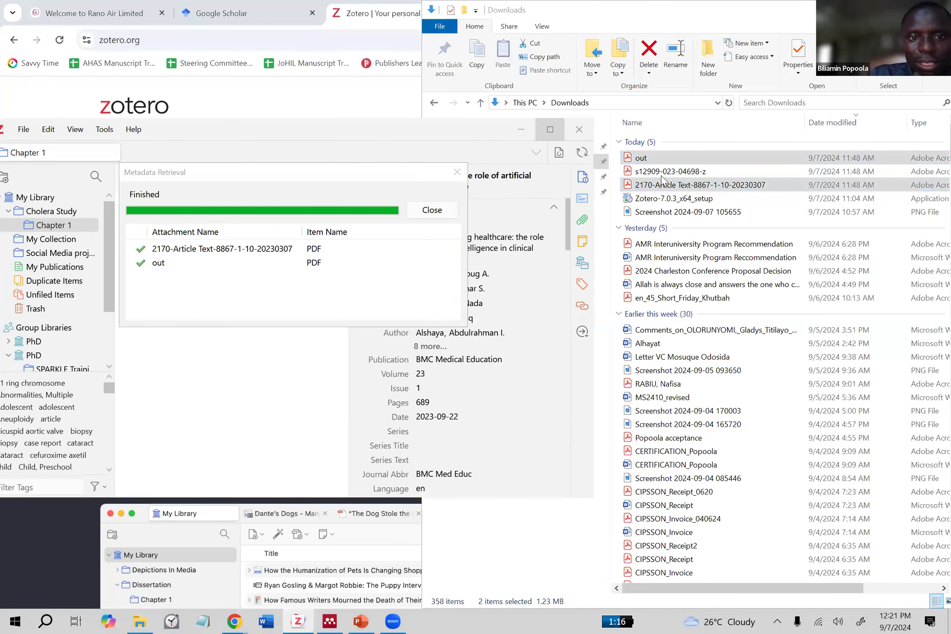
{"action": "left_click", "coordinate": [547, 127]}
{"action": "left_click", "coordinate": [432, 211]}
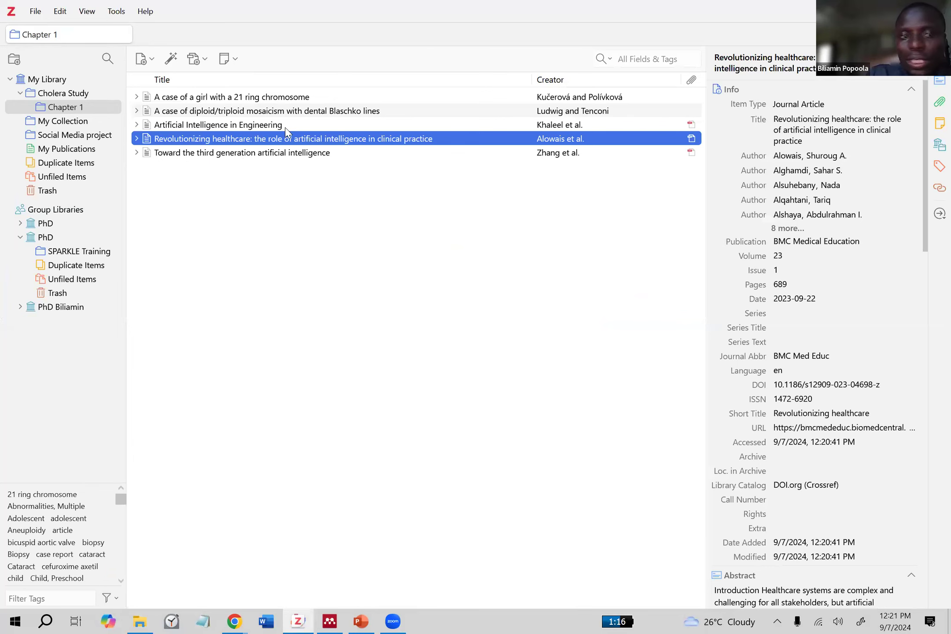
- Go through the AI articles in Chapter 1 and examine the metadata and abstract of "Toward the third generation artificial intelligence"
{"action": "left_click", "coordinate": [247, 128]}
{"action": "left_click", "coordinate": [261, 140]}
{"action": "left_click", "coordinate": [267, 153]}
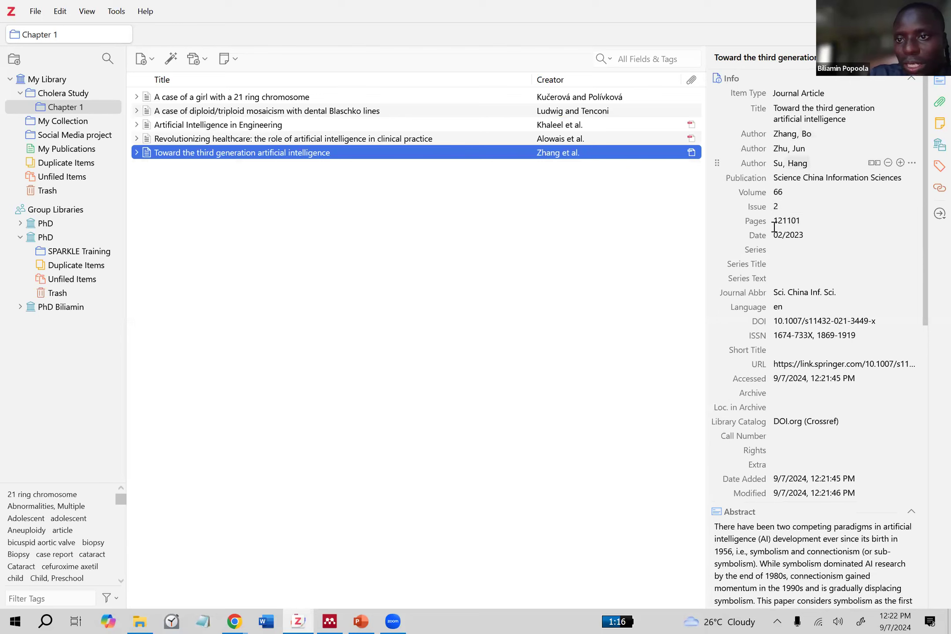
{"action": "scroll", "coordinate": [786, 309], "scroll_direction": "down", "scroll_amount": 3}
{"action": "scroll", "coordinate": [786, 313], "scroll_direction": "down", "scroll_amount": 5}
{"action": "scroll", "coordinate": [787, 315], "scroll_direction": "up", "scroll_amount": 5}
{"action": "scroll", "coordinate": [787, 315], "scroll_direction": "up", "scroll_amount": 3}
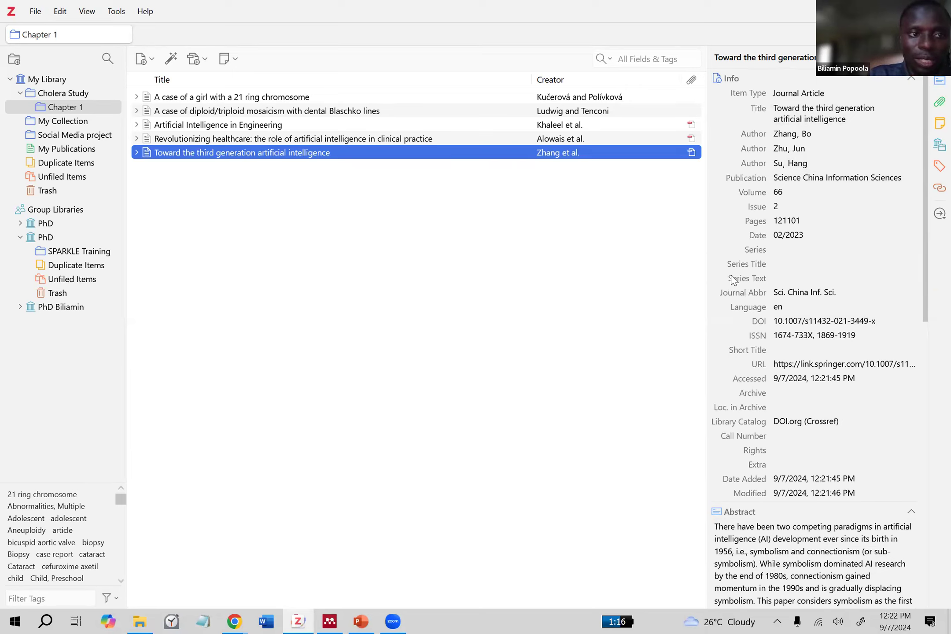
- View the parent Cholera Study collection and return to the item list of its Chapter 1 subcollection
{"action": "left_click", "coordinate": [88, 96]}
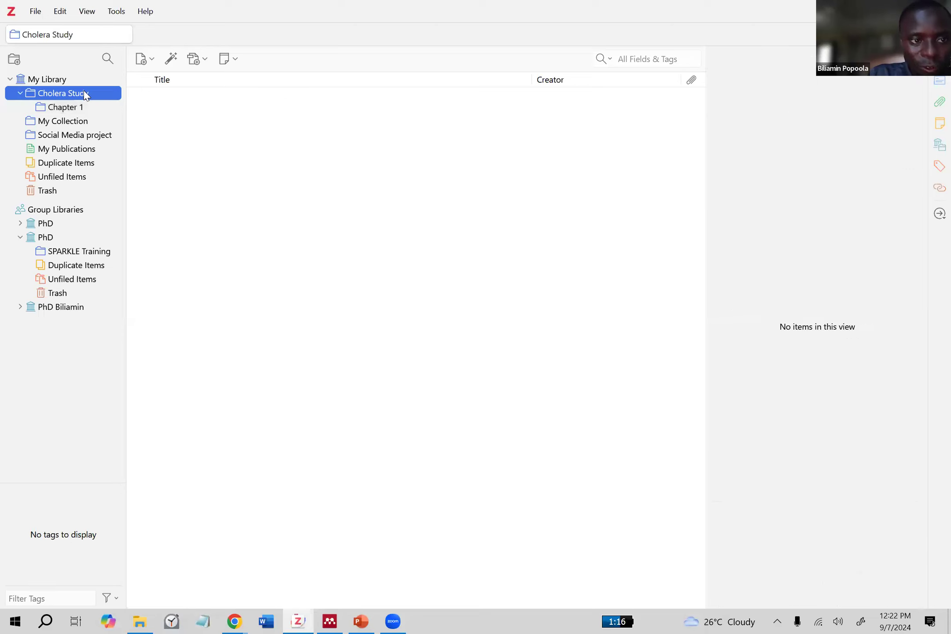
{"action": "left_click", "coordinate": [61, 120]}
{"action": "left_click", "coordinate": [65, 107]}
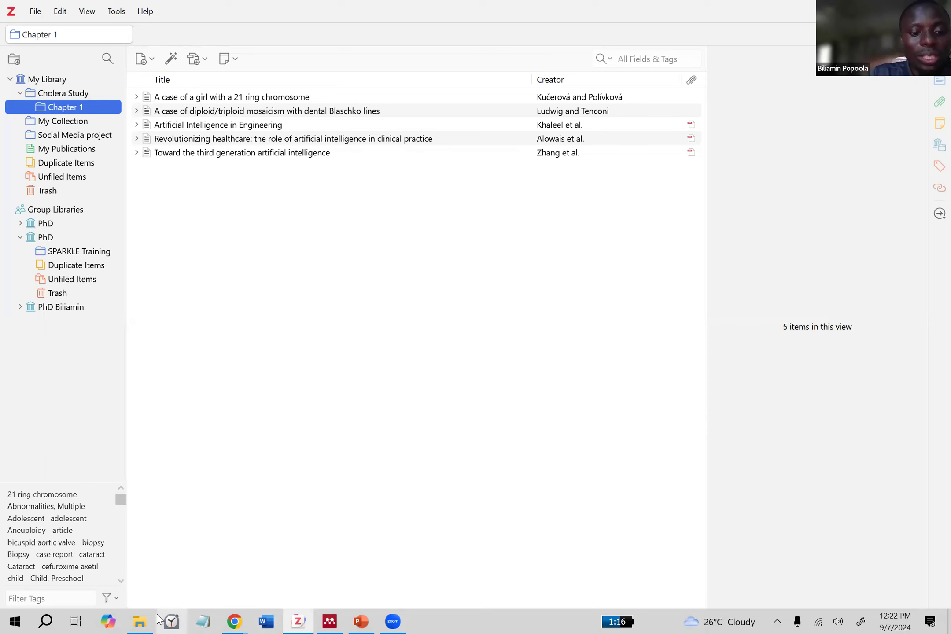
- Browse the older files and subfolders of Downloads in a maximized File Explorer window and return to Chapter 1 in Zotero
{"action": "left_click", "coordinate": [140, 621]}
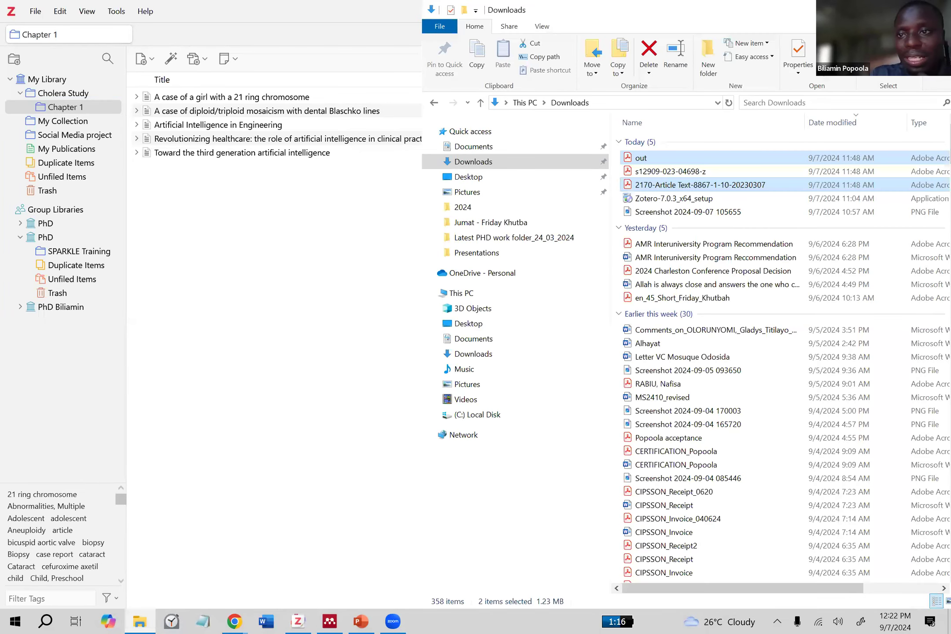
{"action": "scroll", "coordinate": [701, 416], "scroll_direction": "down", "scroll_amount": 20}
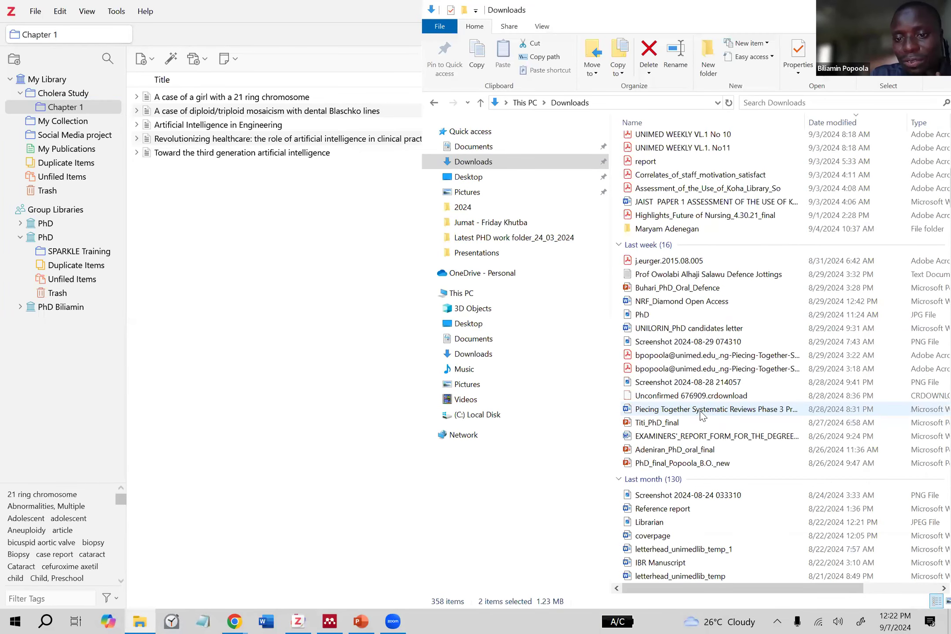
{"action": "scroll", "coordinate": [702, 415], "scroll_direction": "down", "scroll_amount": 20}
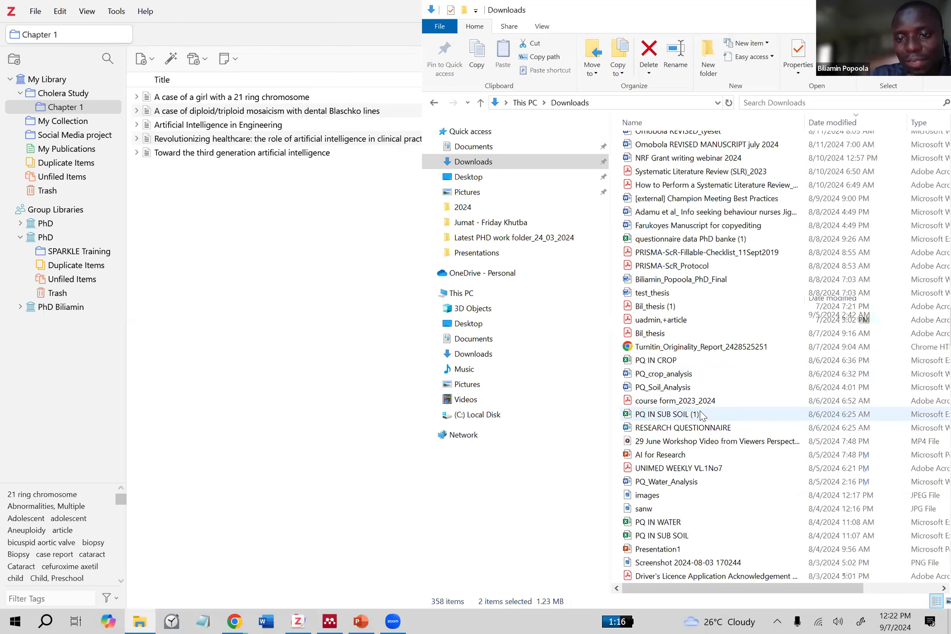
{"action": "scroll", "coordinate": [703, 414], "scroll_direction": "up", "scroll_amount": 2}
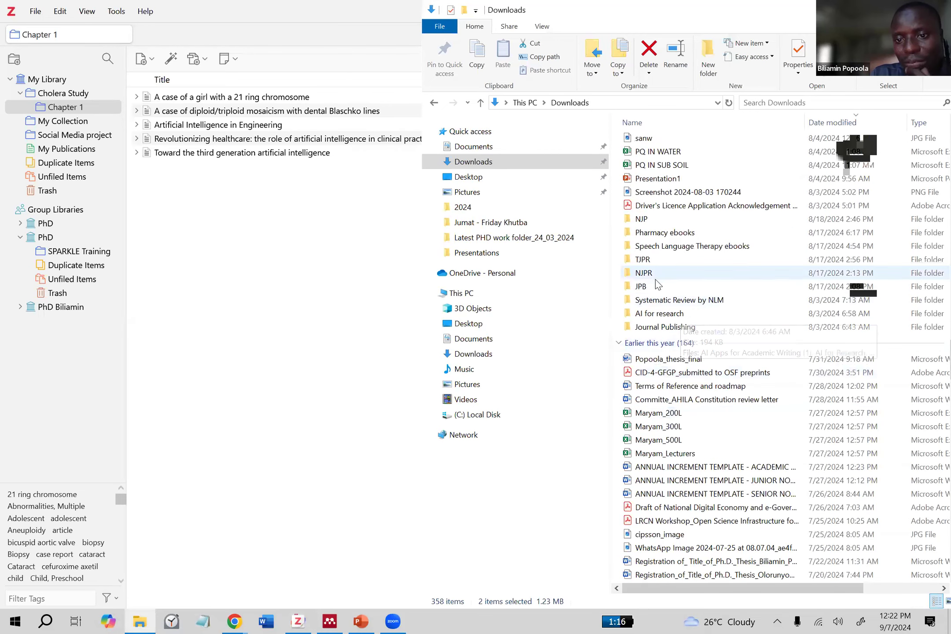
{"action": "left_click_drag", "start_coordinate": [663, 281], "coordinate": [683, 279]}
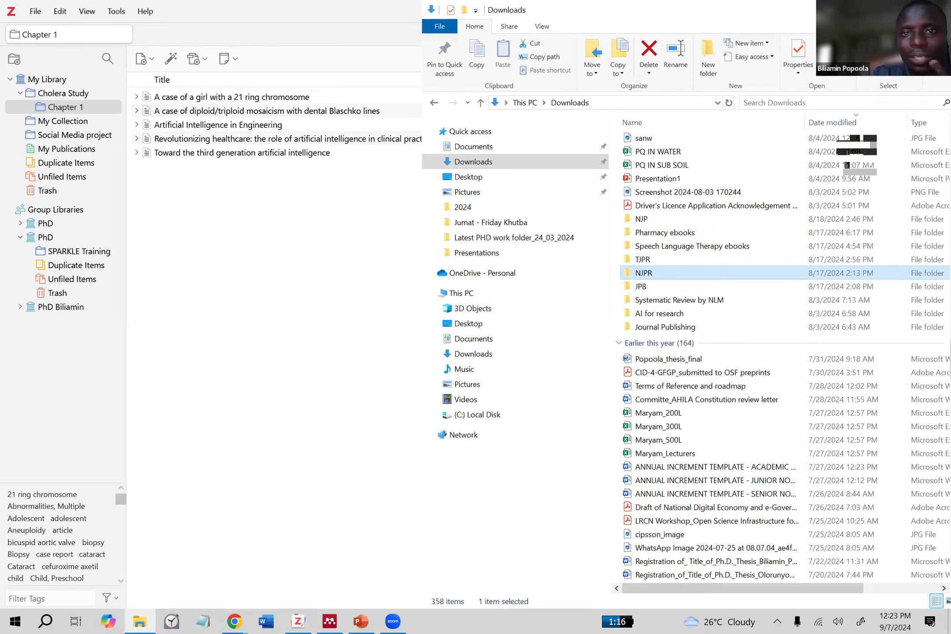
{"action": "key", "text": "super+Up"}
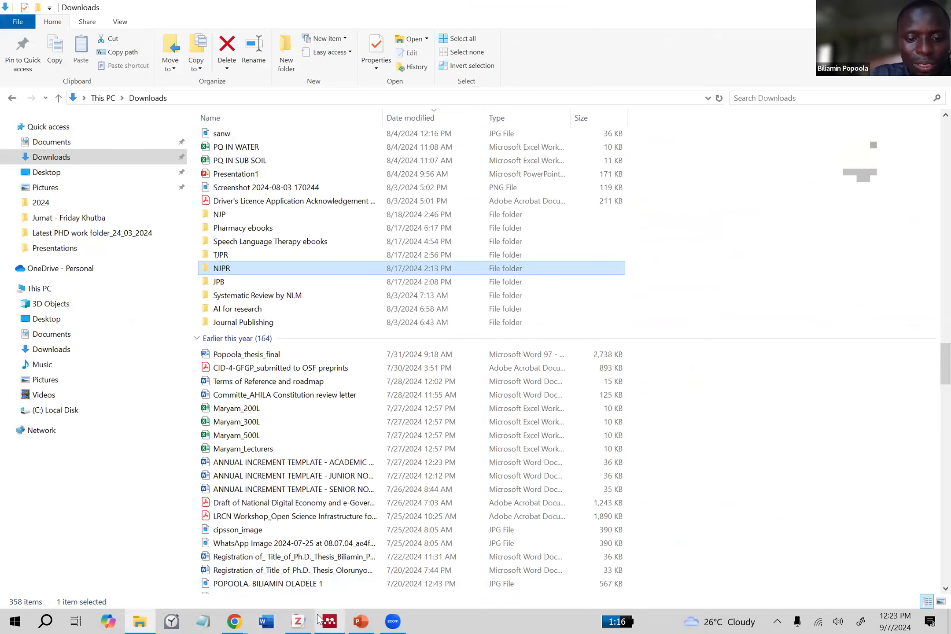
{"action": "left_click", "coordinate": [298, 620]}
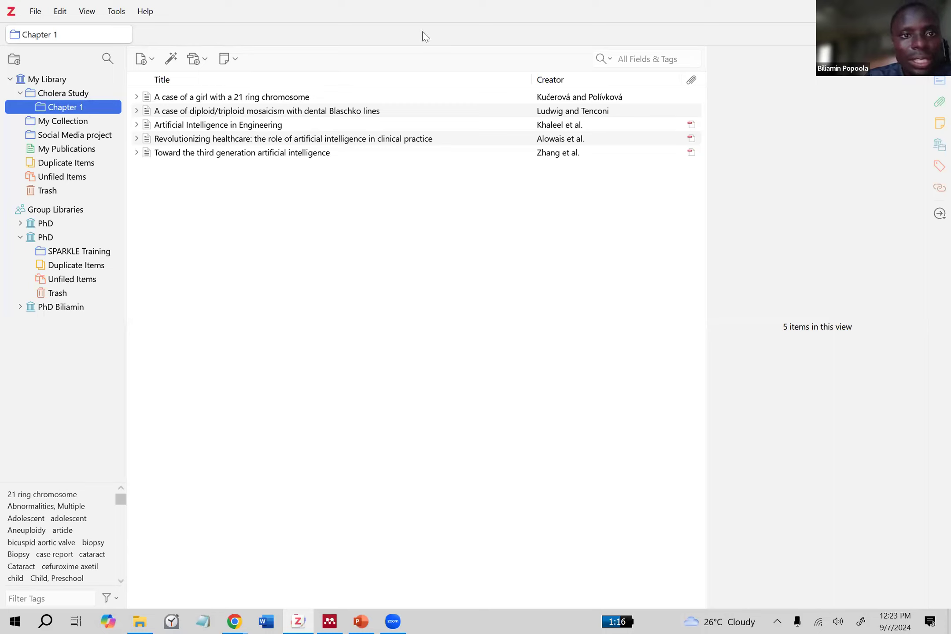
{"action": "left_click", "coordinate": [374, 247]}
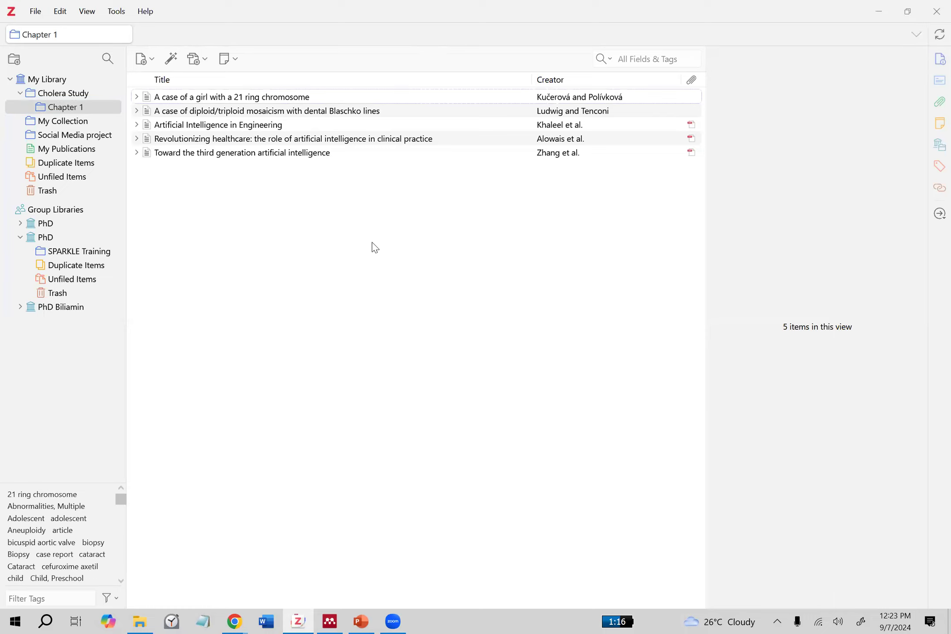
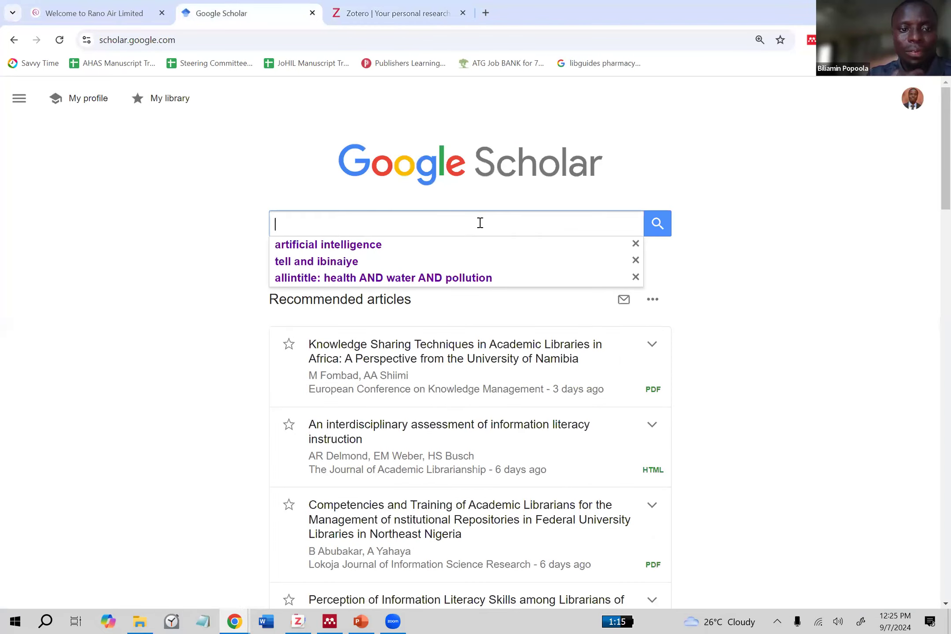
- Search Google Scholar for "allintitle: health AND water AND pollution" and open the oup.com and cell.com full texts in new tabs
{"action": "left_click", "coordinate": [462, 276]}
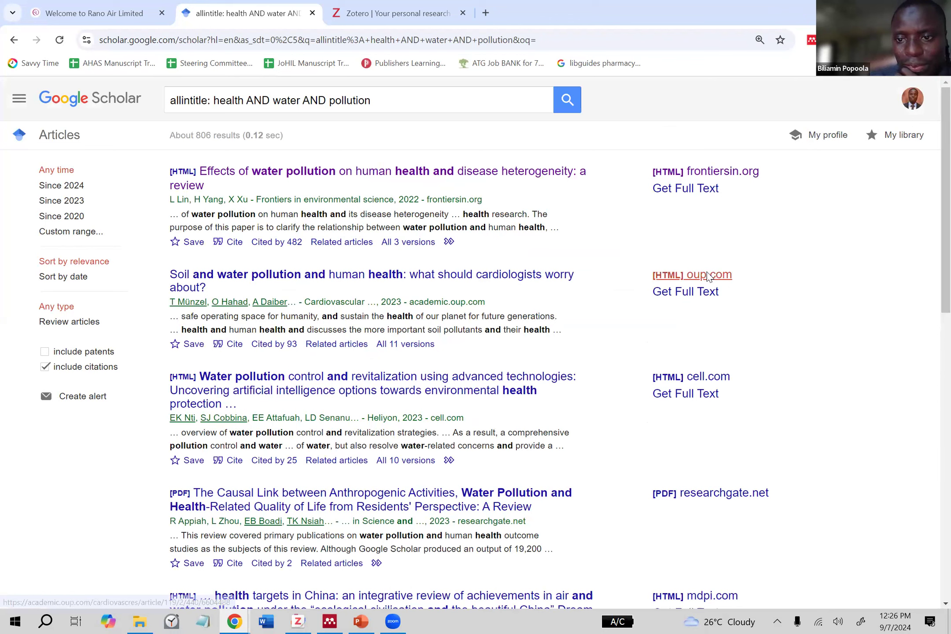
{"action": "right_click", "coordinate": [707, 276]}
{"action": "left_click", "coordinate": [726, 286]}
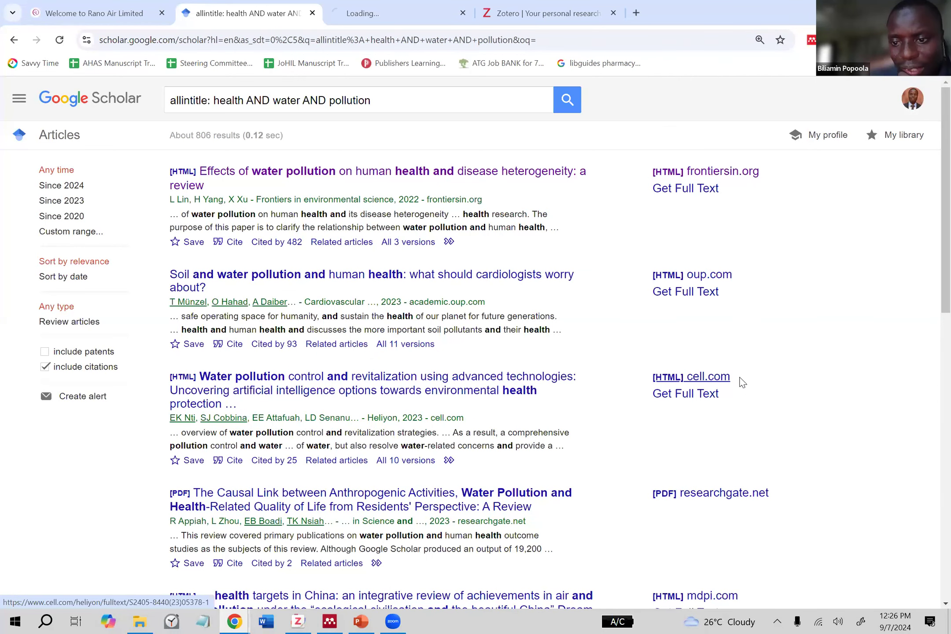
{"action": "middle_click", "coordinate": [741, 378]}
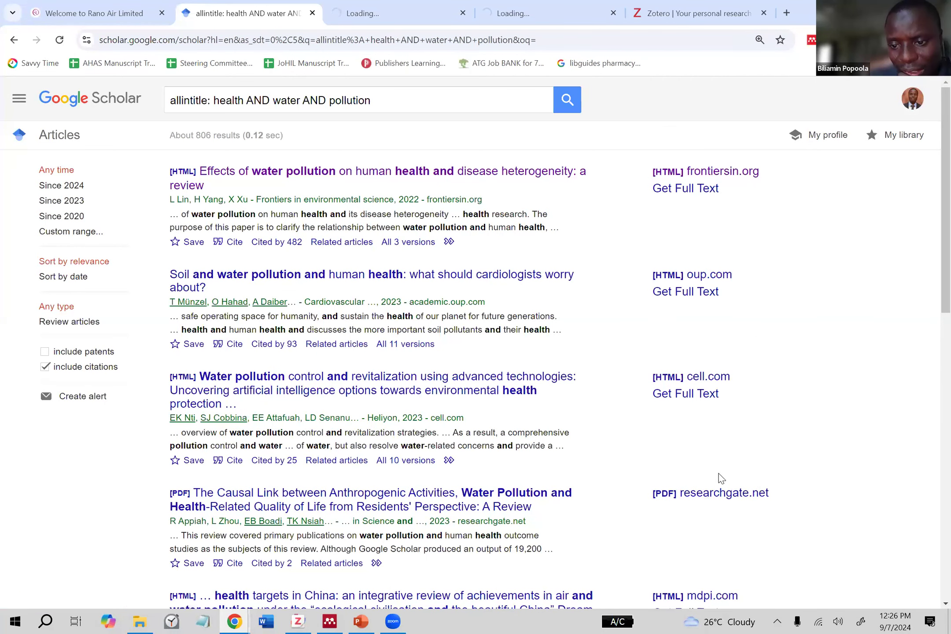
- Open the PDF of "Soil and water pollution and human health" and save it in Downloads as cvac082
{"action": "left_click", "coordinate": [410, 8]}
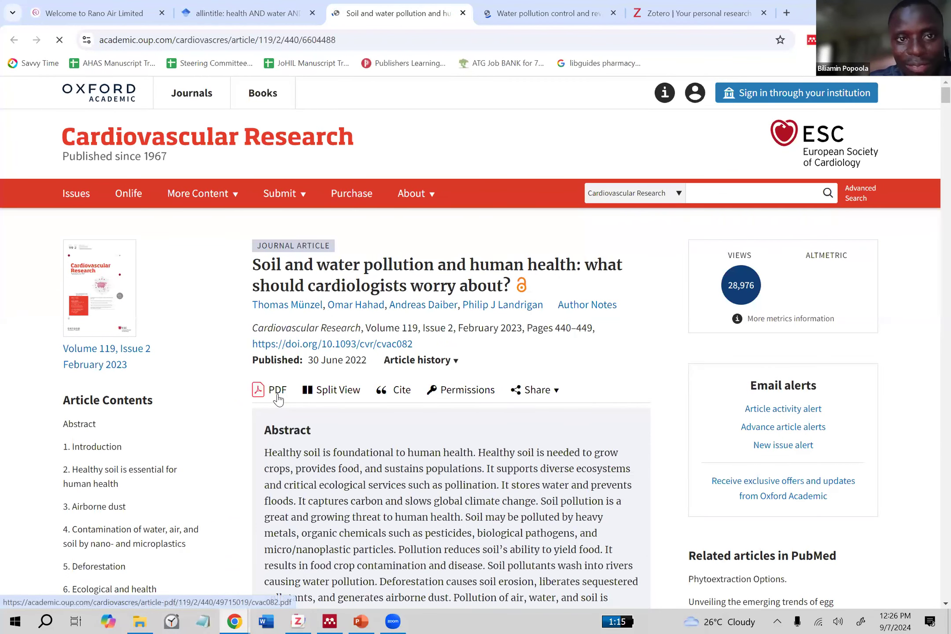
{"action": "left_click", "coordinate": [277, 391]}
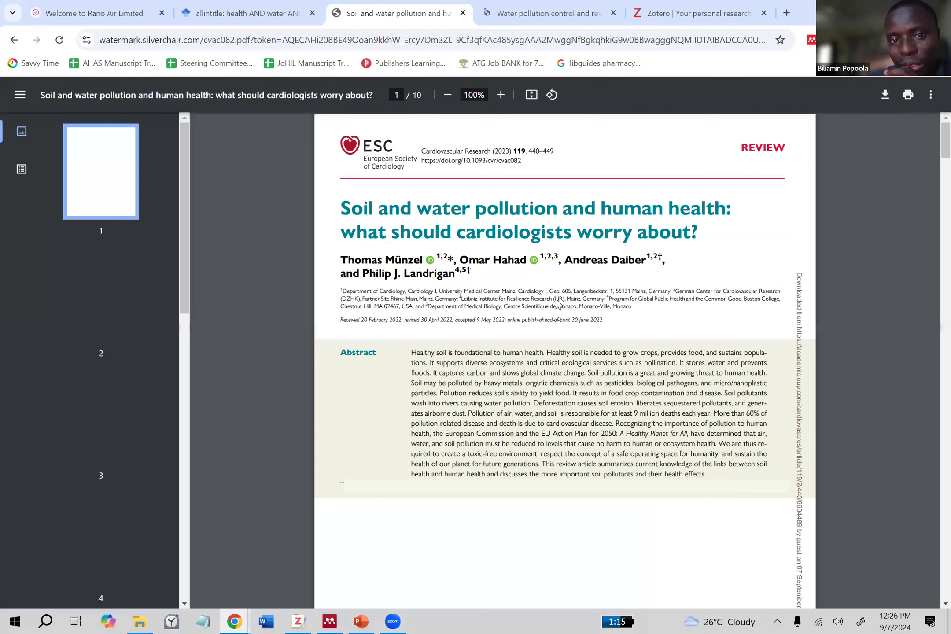
{"action": "key", "text": "ctrl+s"}
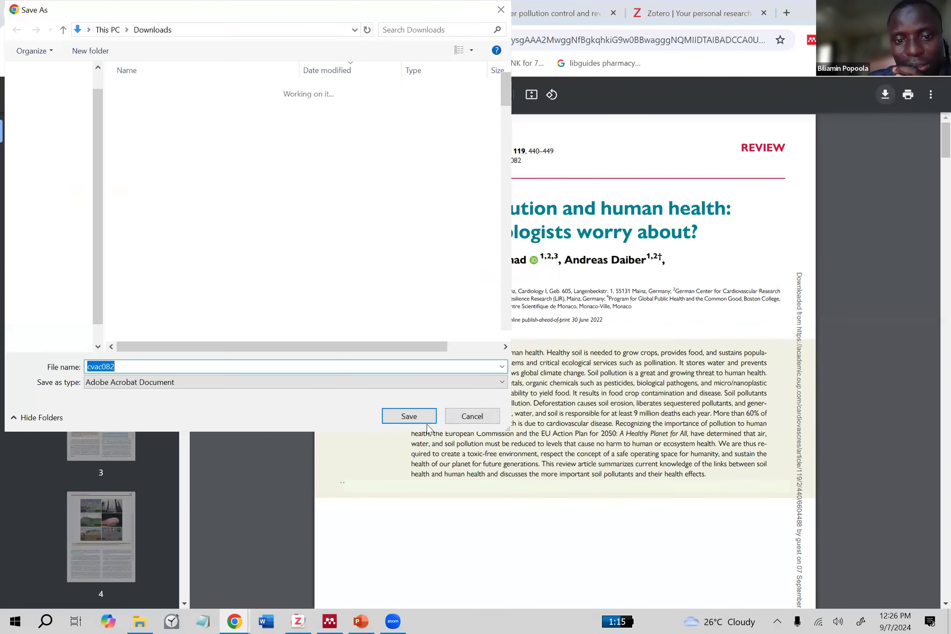
{"action": "left_click", "coordinate": [416, 418]}
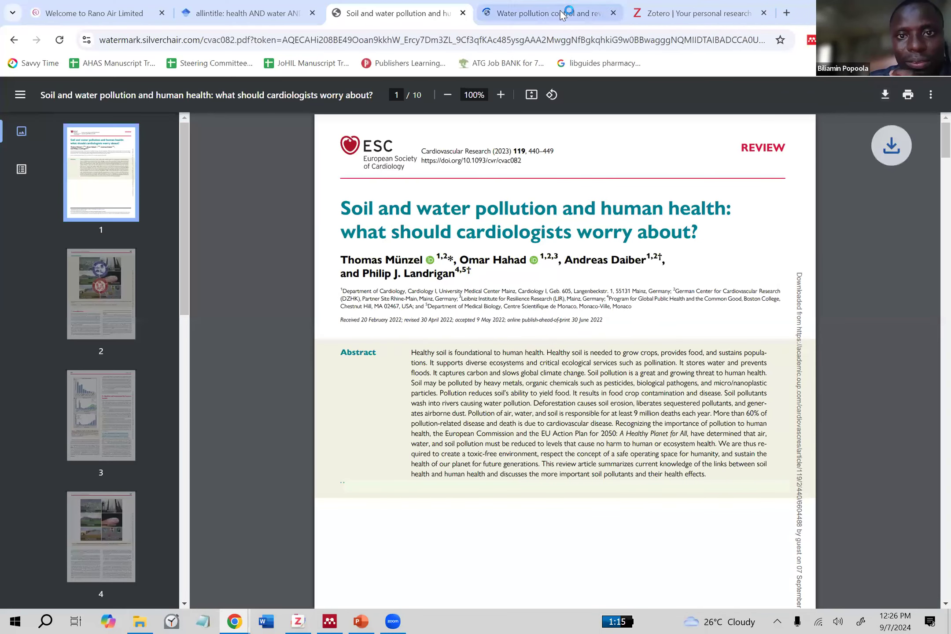
- Accept all cookies on the Heliyon article page and save the PDF of "Water pollution control and revitalization using advanced technologies" in Downloads
{"action": "left_click", "coordinate": [562, 14]}
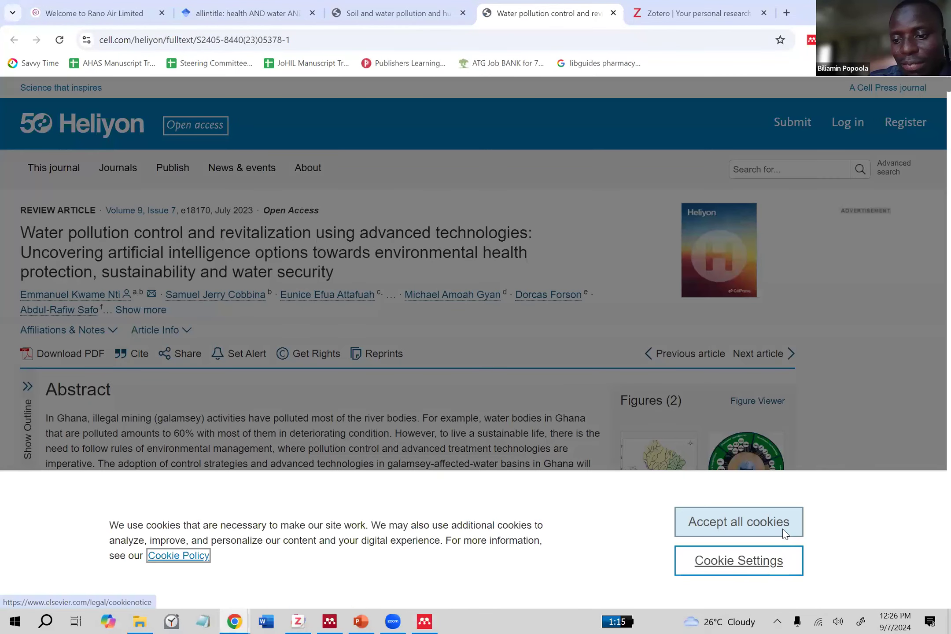
{"action": "left_click", "coordinate": [783, 534]}
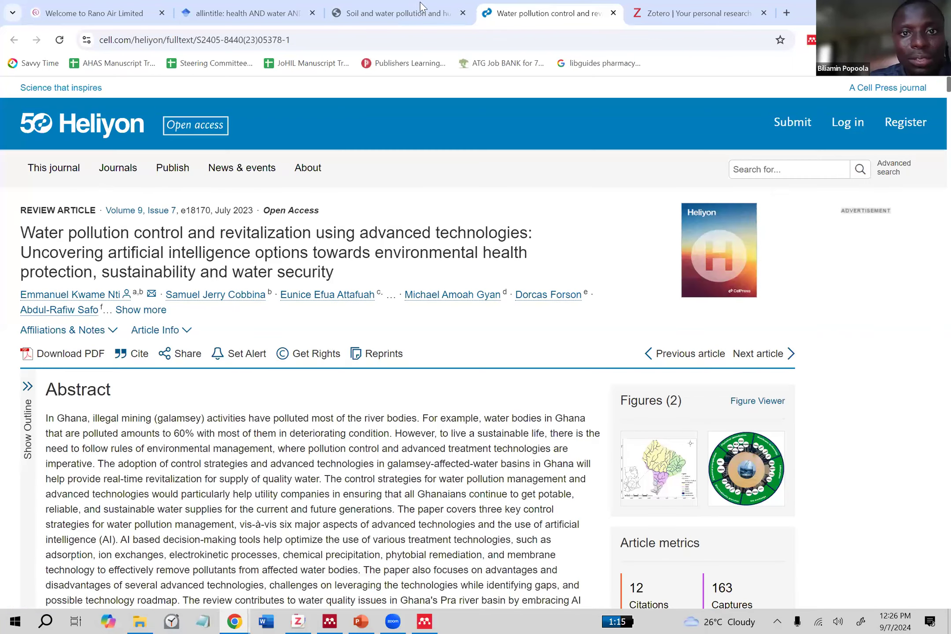
{"action": "left_click", "coordinate": [420, 7]}
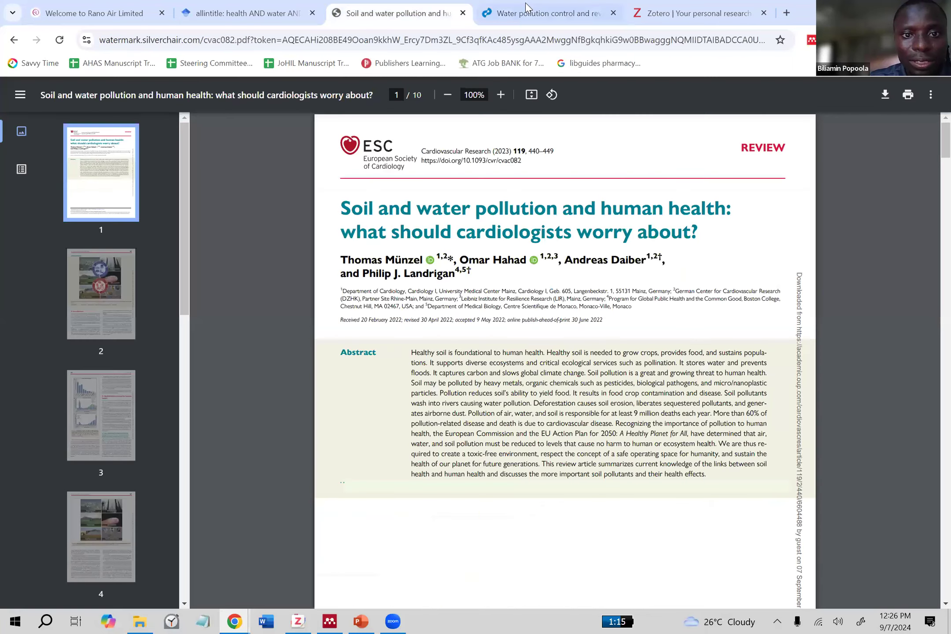
{"action": "left_click", "coordinate": [528, 9]}
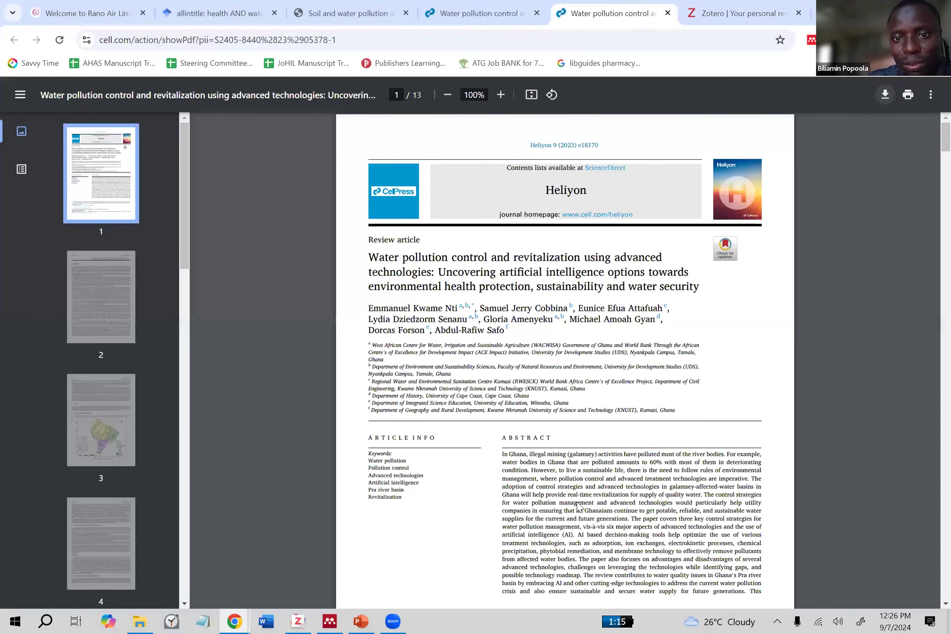
{"action": "left_click", "coordinate": [401, 416]}
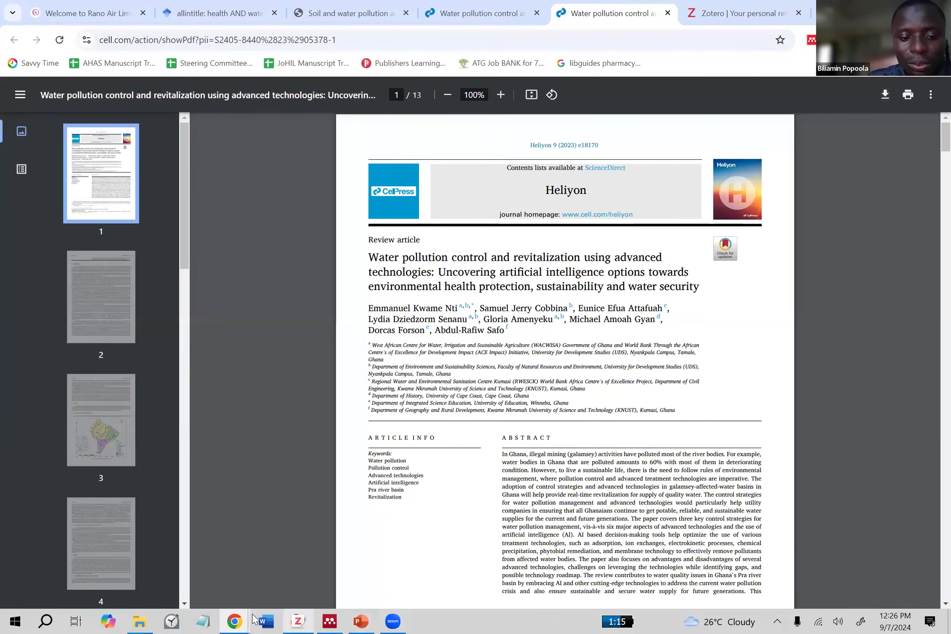
- Switch to File Explorer and open the Downloads folder at its most recent files
{"action": "left_click", "coordinate": [295, 620]}
{"action": "left_click", "coordinate": [140, 620]}
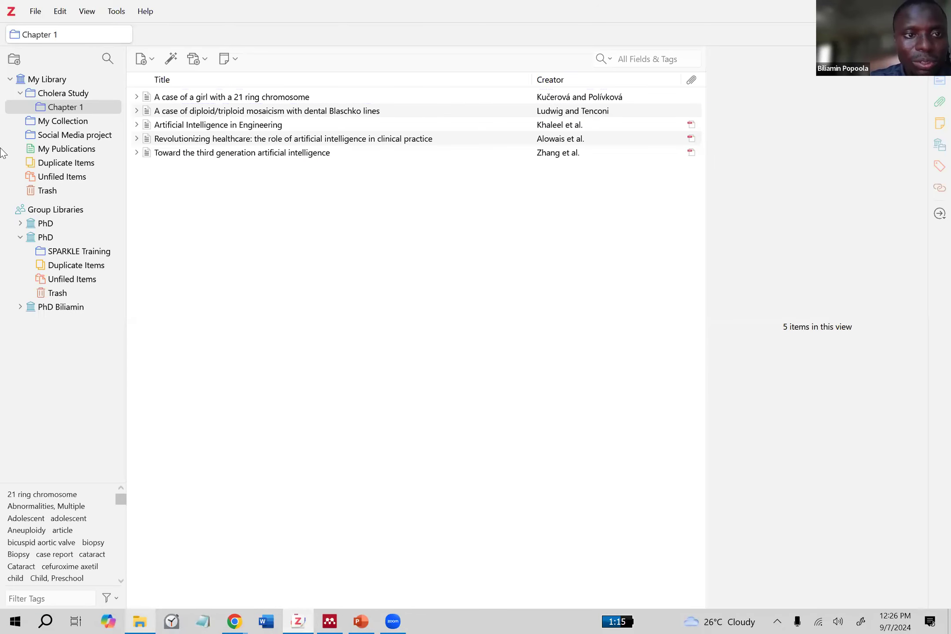
{"action": "left_click", "coordinate": [52, 158]}
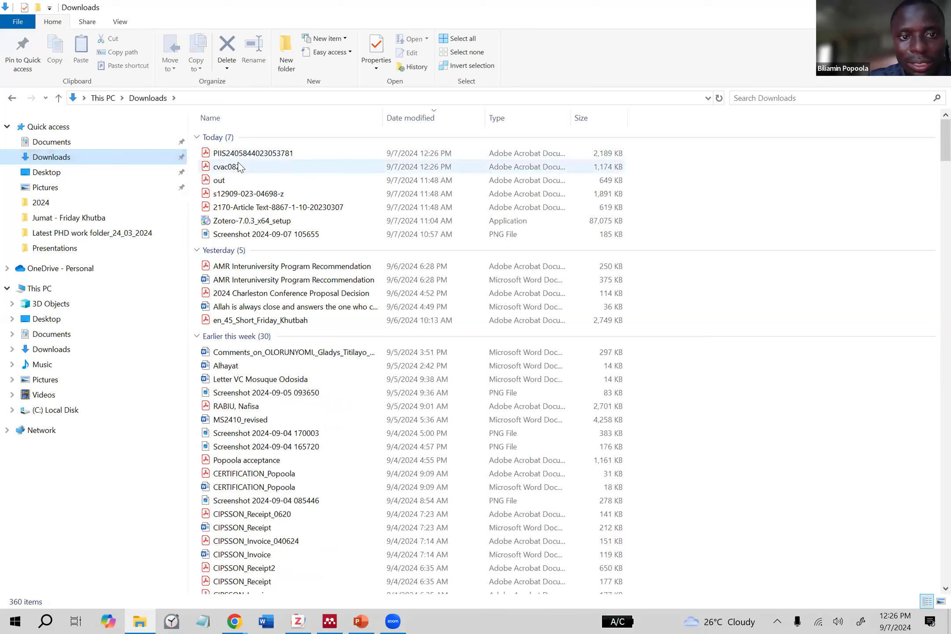
{"action": "left_click", "coordinate": [259, 151]}
{"action": "left_click_drag", "start_coordinate": [258, 151], "coordinate": [532, 533]}
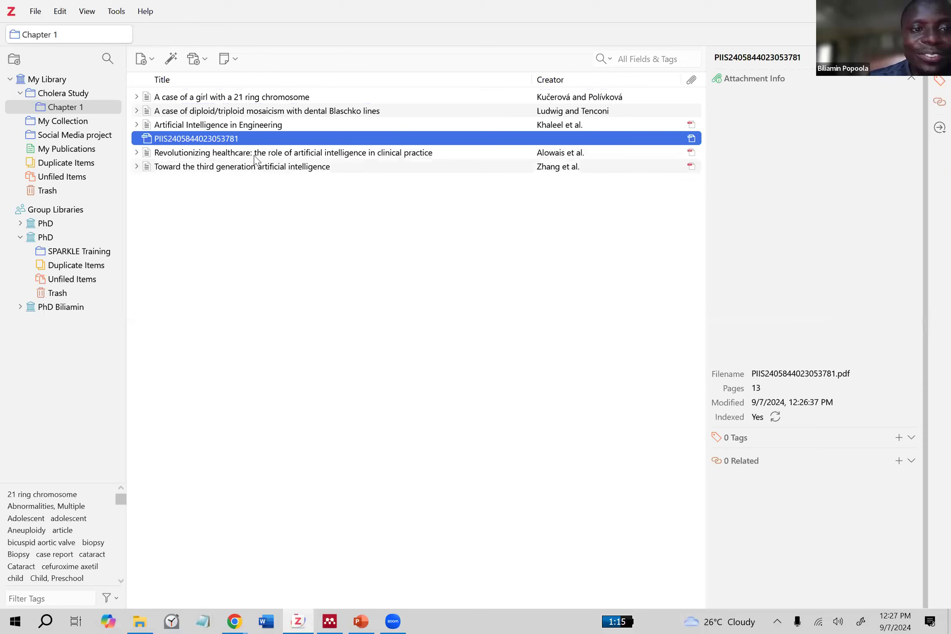
- Return to File Explorer and try to transfer the PDF cvac082 from Downloads to Zotero
{"action": "key", "text": "alt+Tab"}
{"action": "left_click", "coordinate": [249, 166]}
{"action": "left_click_drag", "start_coordinate": [249, 168], "coordinate": [477, 586]}
{"action": "left_click_drag", "start_coordinate": [284, 172], "coordinate": [284, 172]}
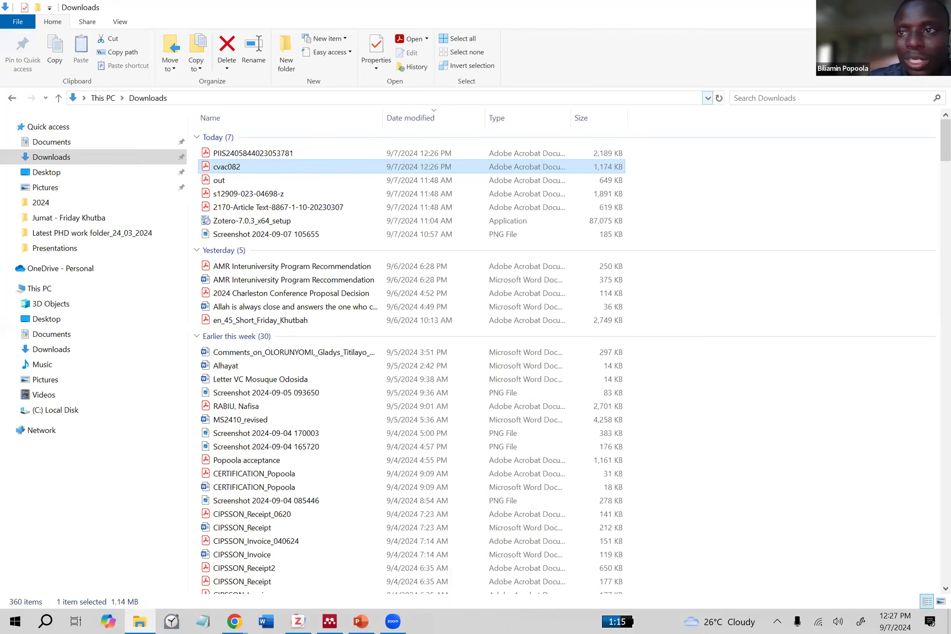
- Add the PDF cvac082 from Downloads to Zotero's Chapter 1 collection and maximize the Zotero window
{"action": "left_click", "coordinate": [297, 621]}
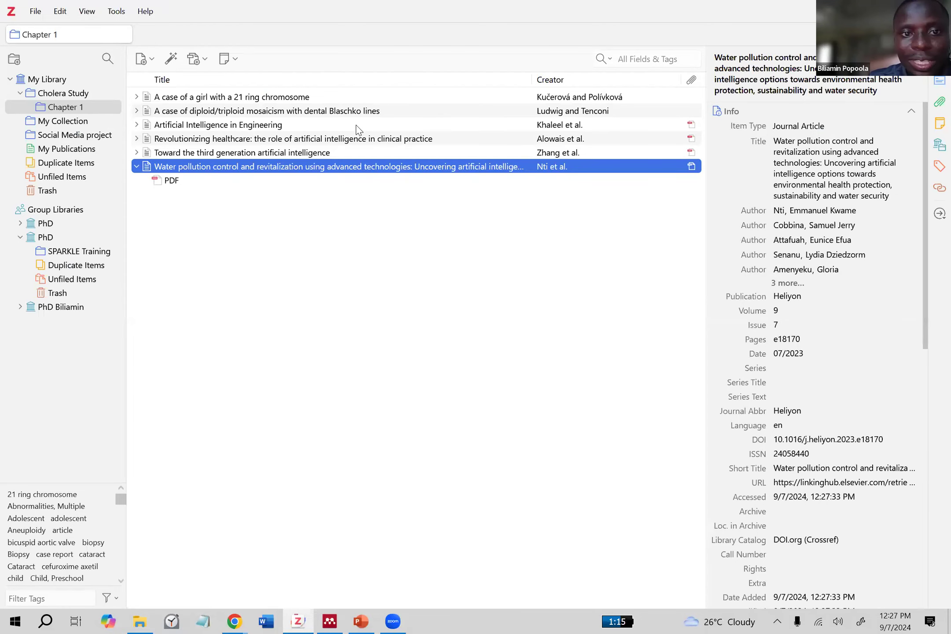
{"action": "left_click", "coordinate": [907, 11]}
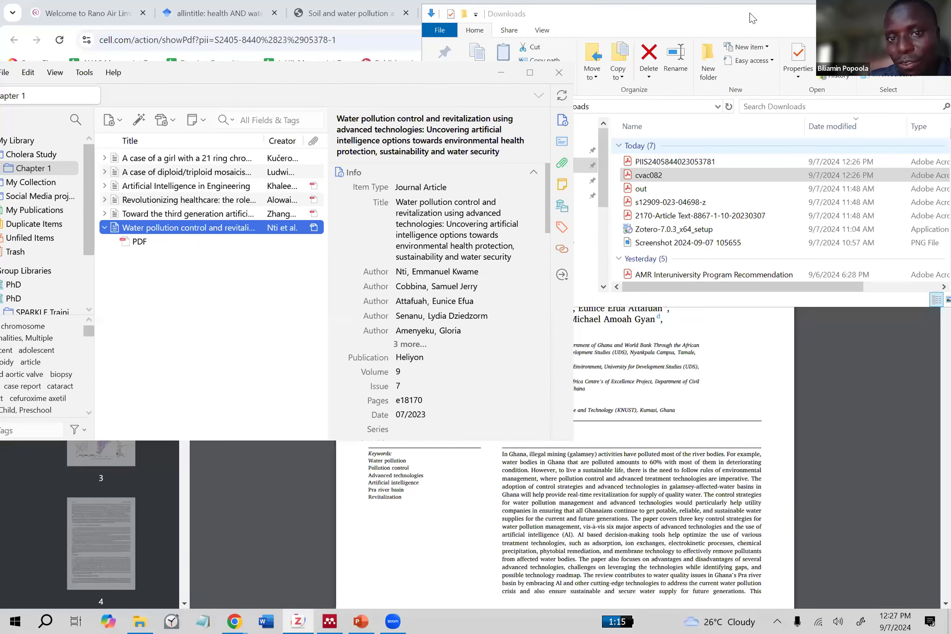
{"action": "left_click", "coordinate": [749, 13]}
{"action": "left_click_drag", "start_coordinate": [646, 171], "coordinate": [689, 180]}
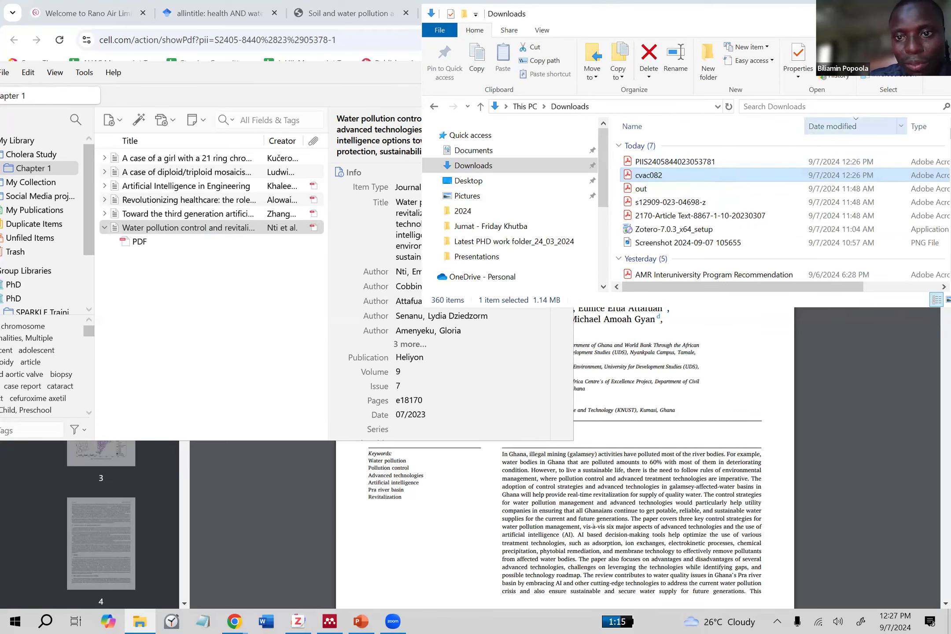
{"action": "key", "text": "super+Up"}
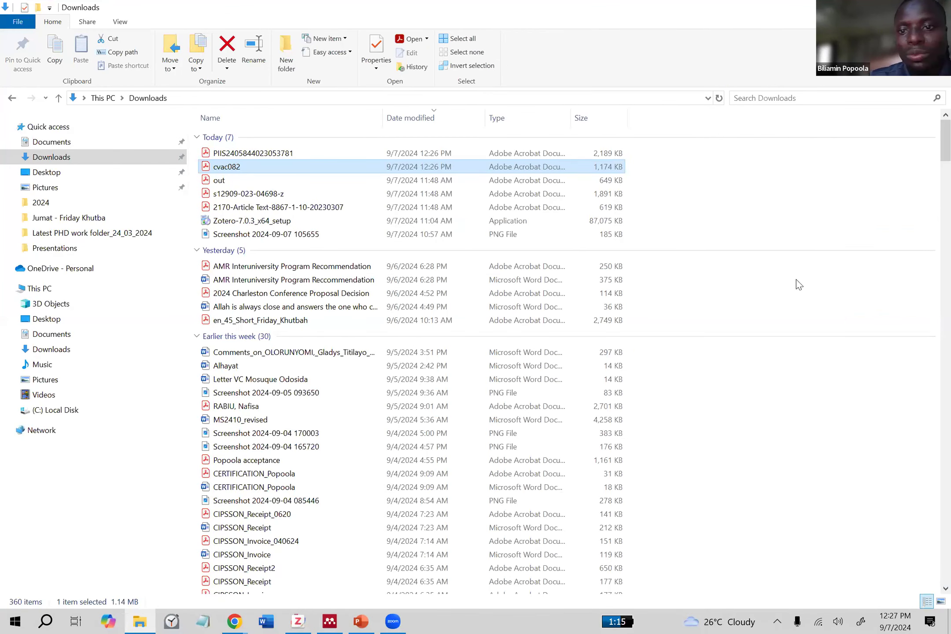
{"action": "key", "text": "super+Down"}
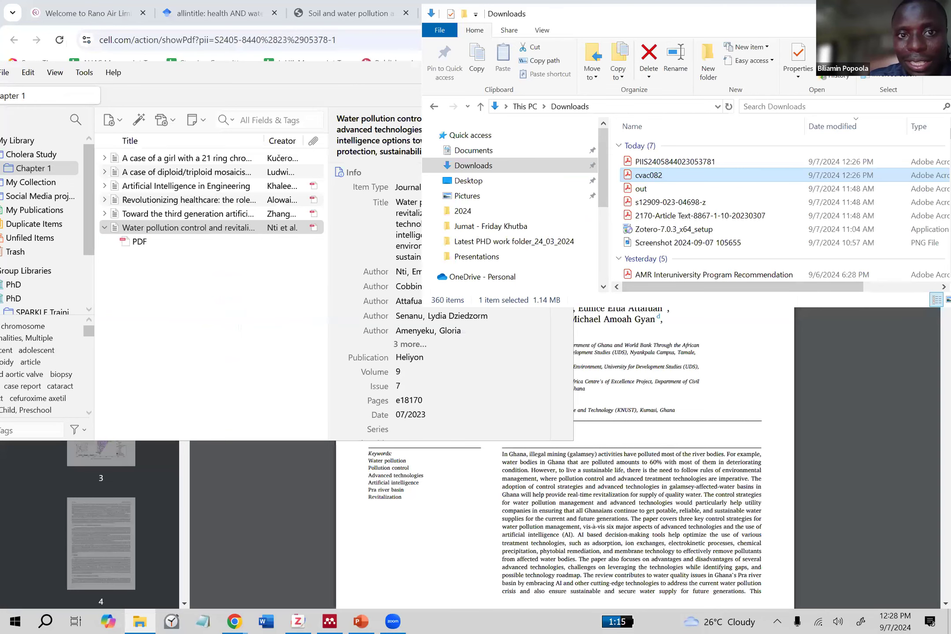
{"action": "key", "text": "super+Up"}
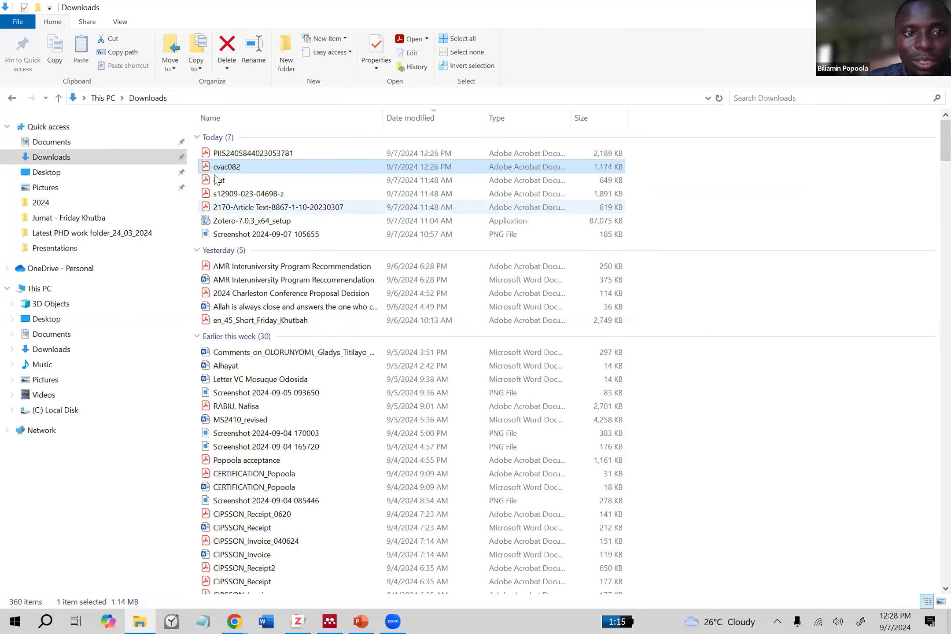
{"action": "left_click_drag", "start_coordinate": [228, 172], "coordinate": [204, 331]}
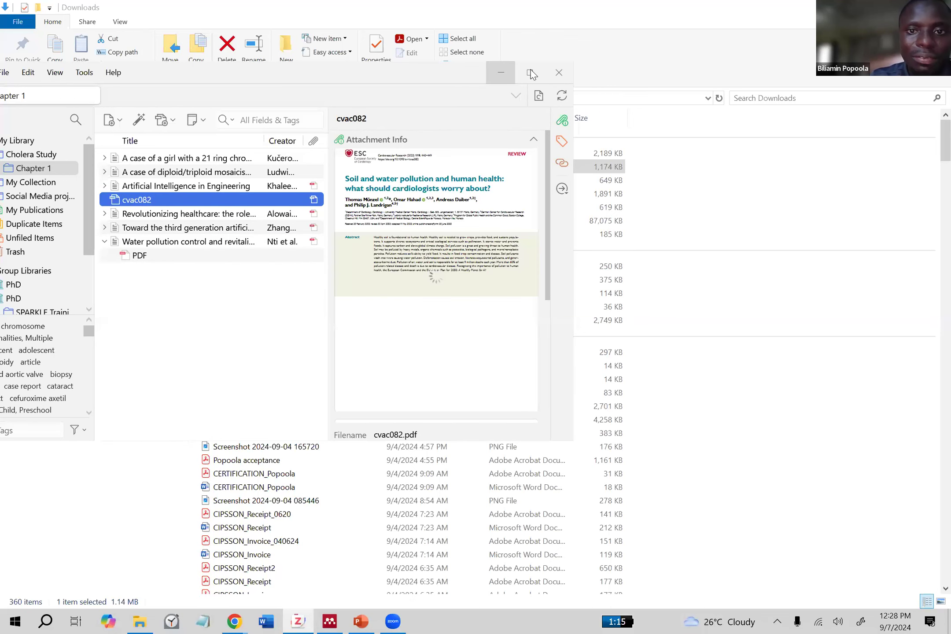
{"action": "left_click", "coordinate": [531, 73]}
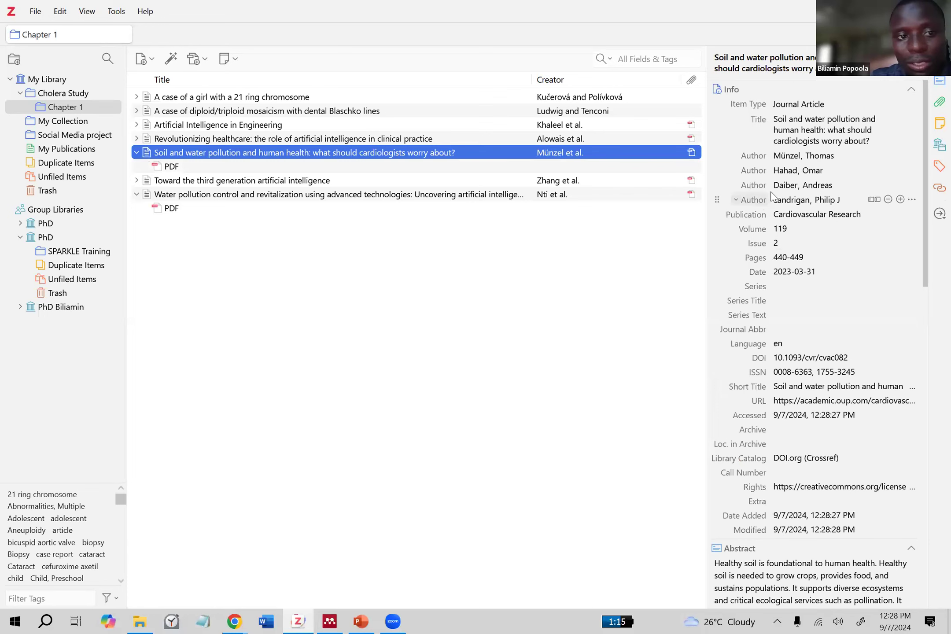
- Examine the metadata and abstract retrieved for "Soil and water pollution and human health: what should cardiologists worry about?"
{"action": "scroll", "coordinate": [771, 192], "scroll_direction": "down", "scroll_amount": 3}
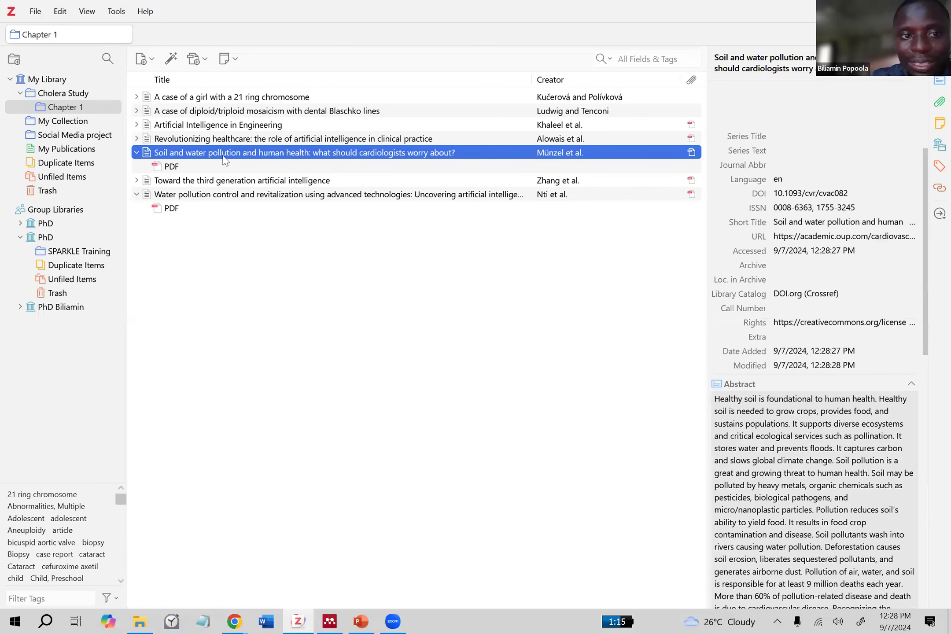
{"action": "scroll", "coordinate": [773, 155], "scroll_direction": "up", "scroll_amount": 3}
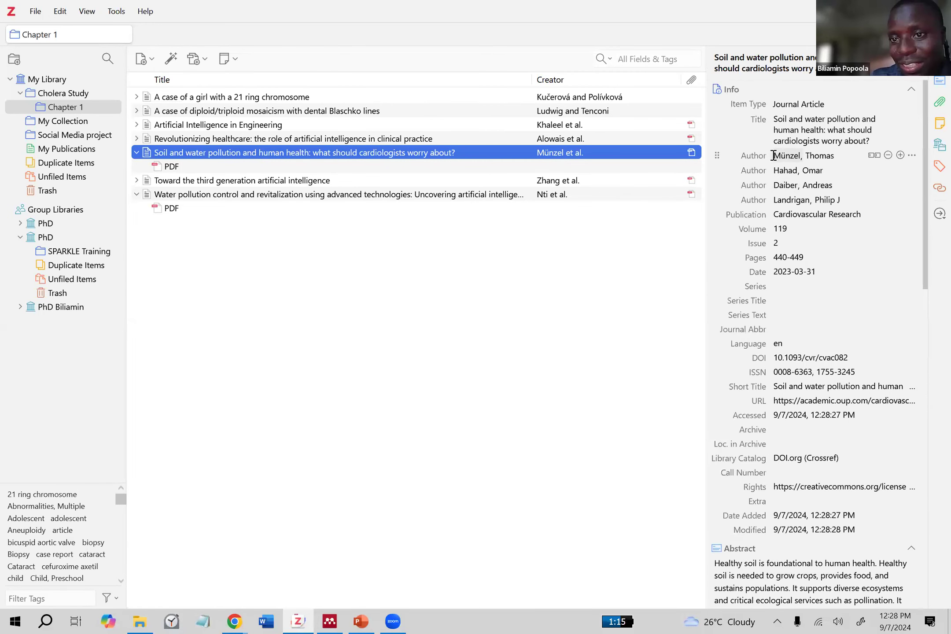
{"action": "scroll", "coordinate": [774, 155], "scroll_direction": "down", "scroll_amount": 7}
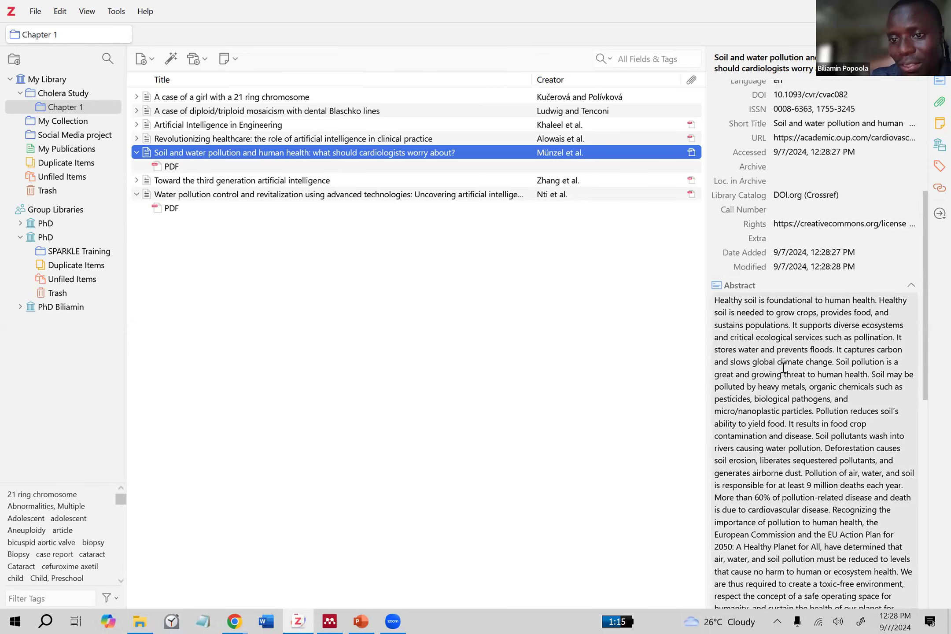
{"action": "scroll", "coordinate": [782, 369], "scroll_direction": "up", "scroll_amount": 7}
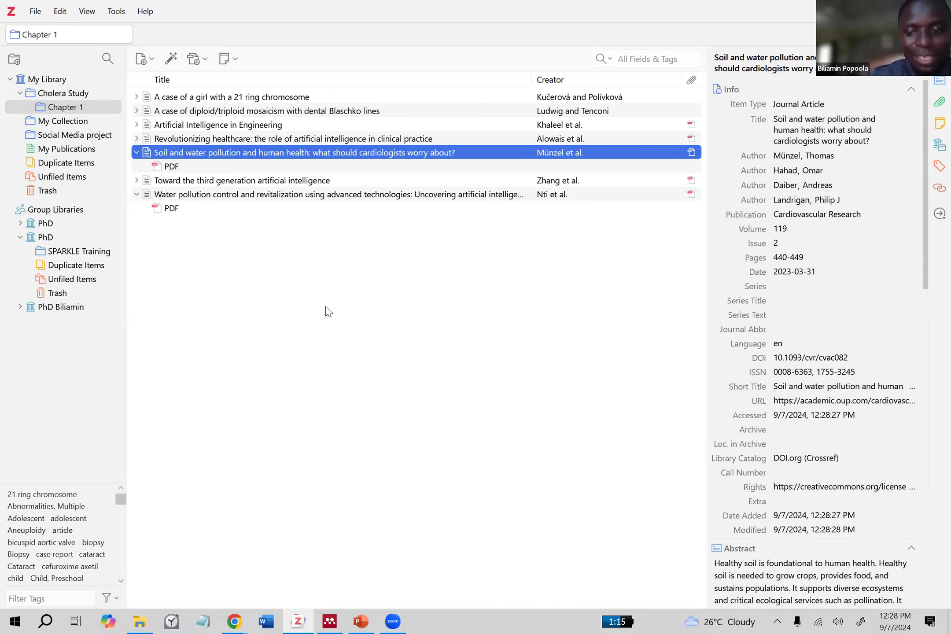
- Collapse the "Soil and water pollution and human health" and "Water pollution control and revitalization" entries in Chapter 1
{"action": "left_click", "coordinate": [65, 108]}
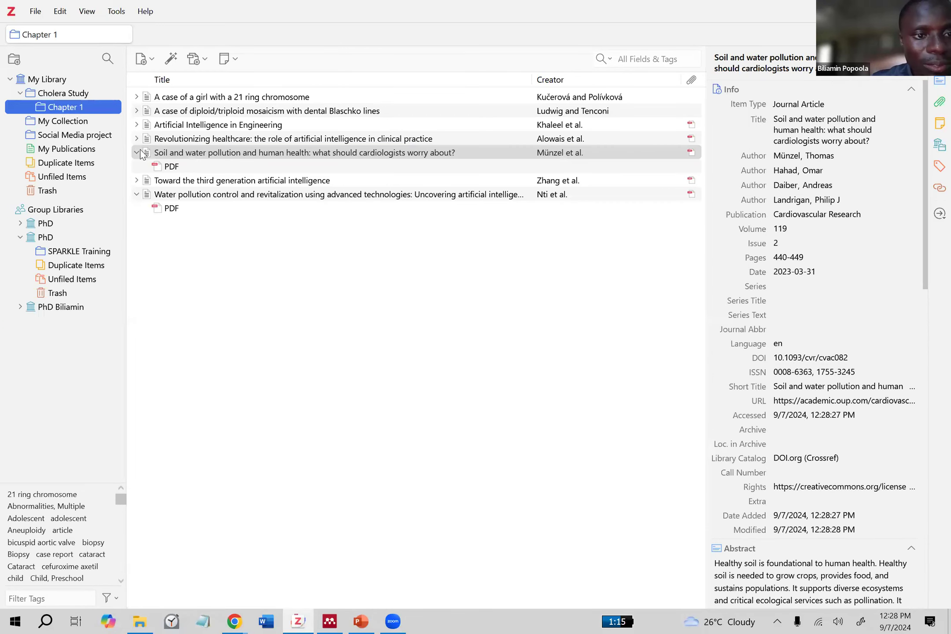
{"action": "left_click", "coordinate": [137, 152]}
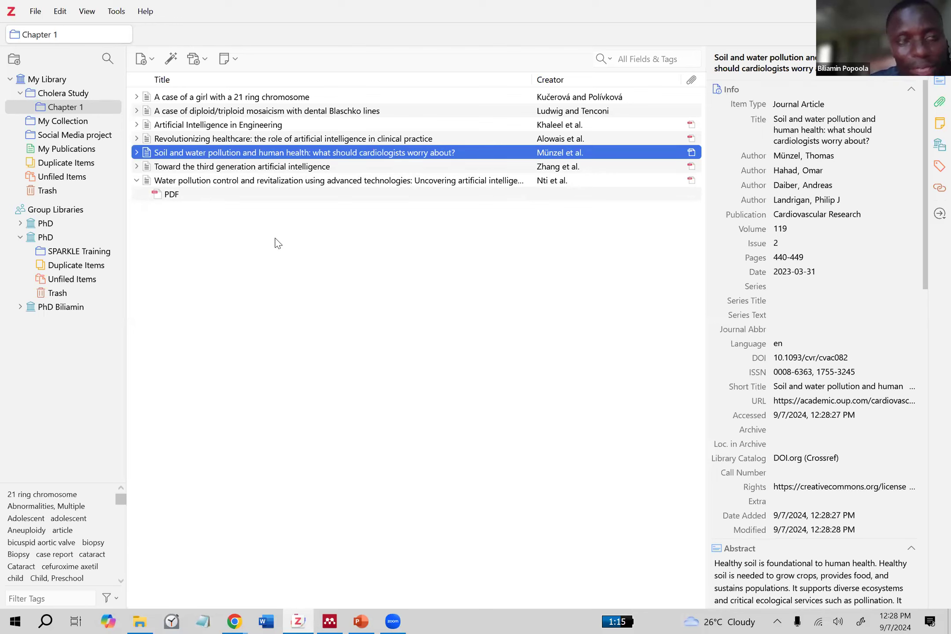
{"action": "left_click", "coordinate": [137, 181]}
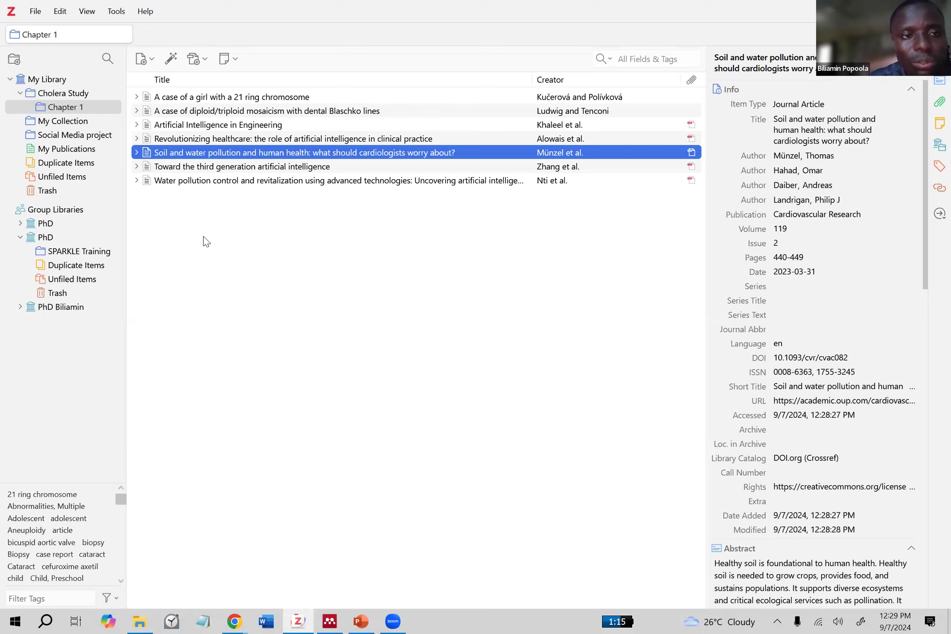
{"action": "left_click", "coordinate": [171, 61]}
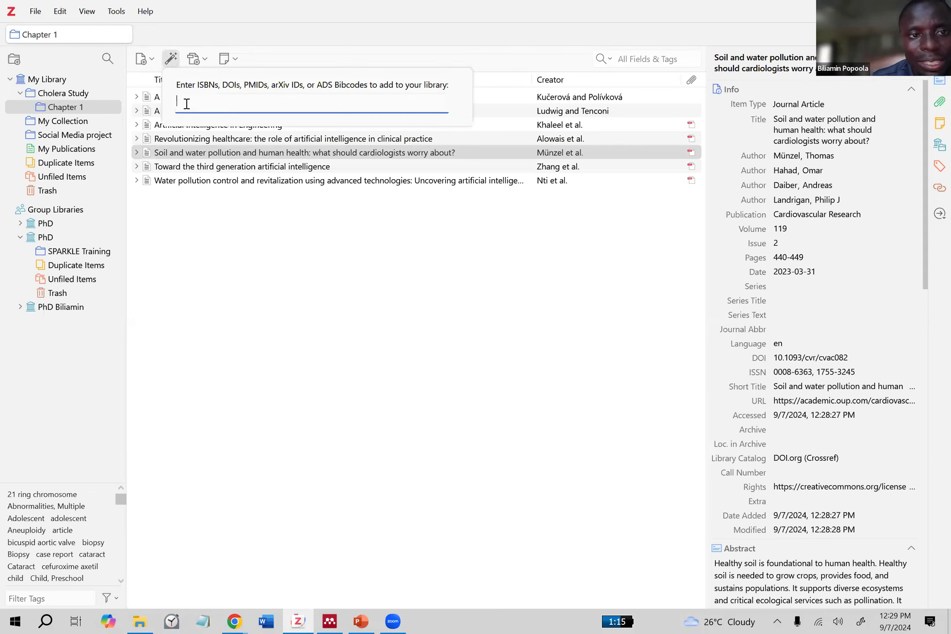
{"action": "key", "text": "Escape"}
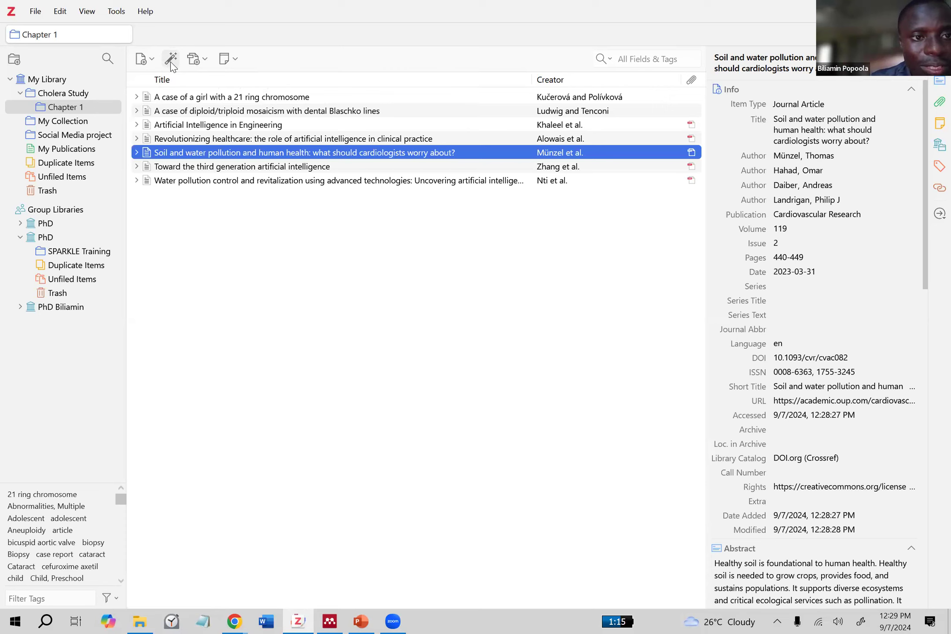
{"action": "left_click", "coordinate": [171, 61]}
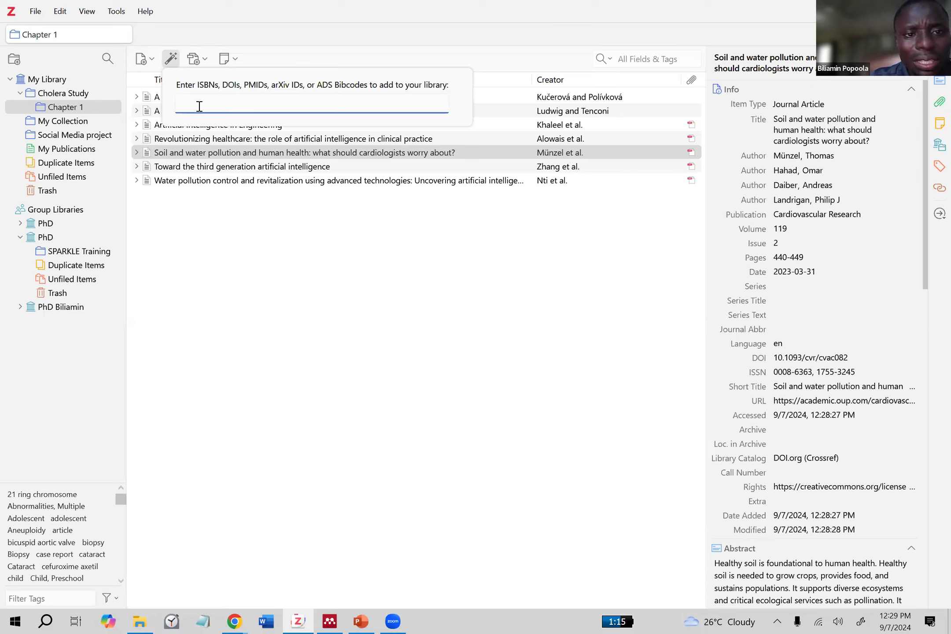
- Switch to Google Scholar in Chrome and open the mdpi.com article on health targets in China in a new tab
{"action": "left_click", "coordinate": [244, 619]}
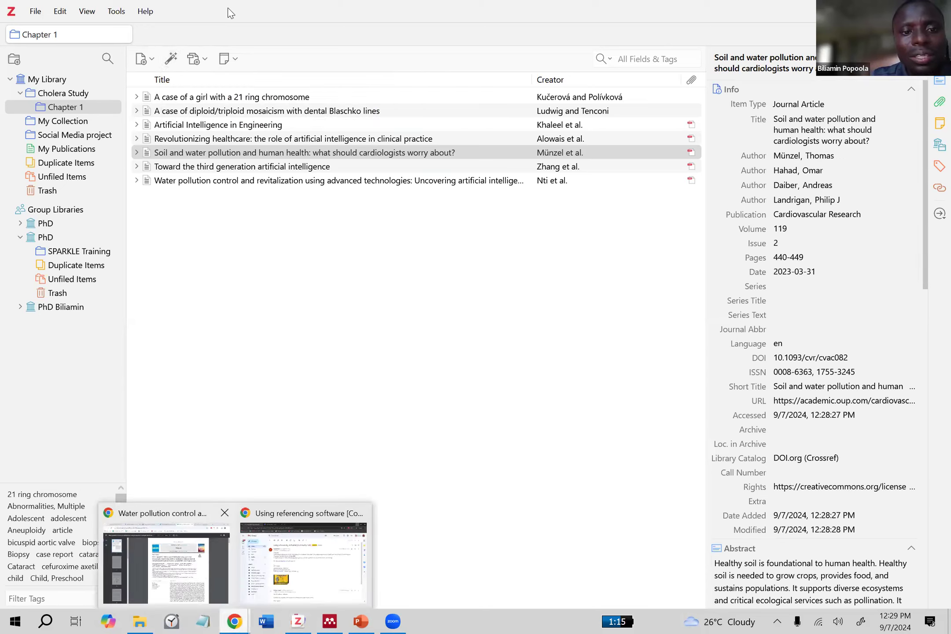
{"action": "left_click", "coordinate": [204, 570]}
{"action": "key", "text": "ctrl+2"}
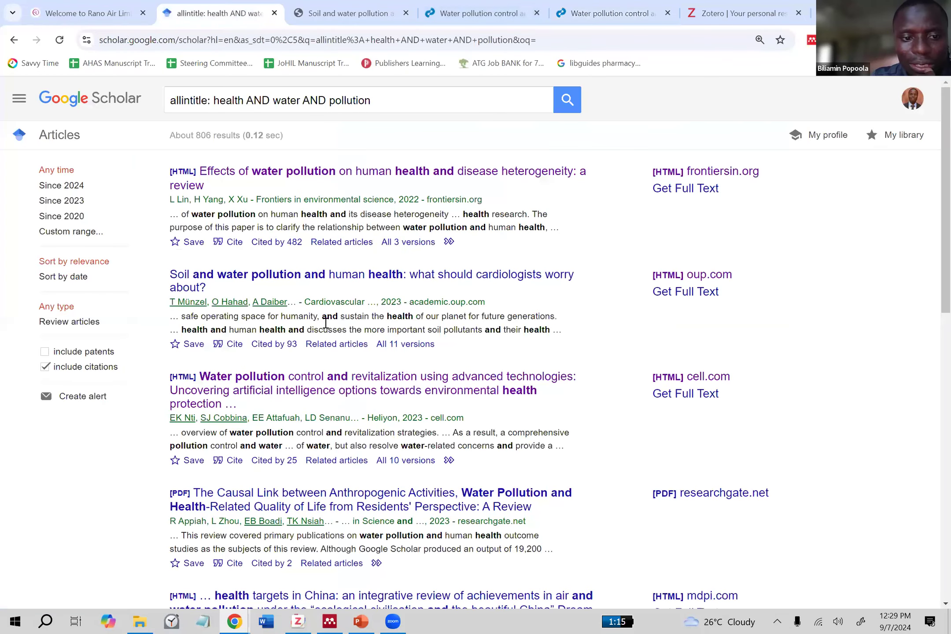
{"action": "scroll", "coordinate": [331, 290], "scroll_direction": "down", "scroll_amount": 5}
{"action": "right_click", "coordinate": [331, 292]}
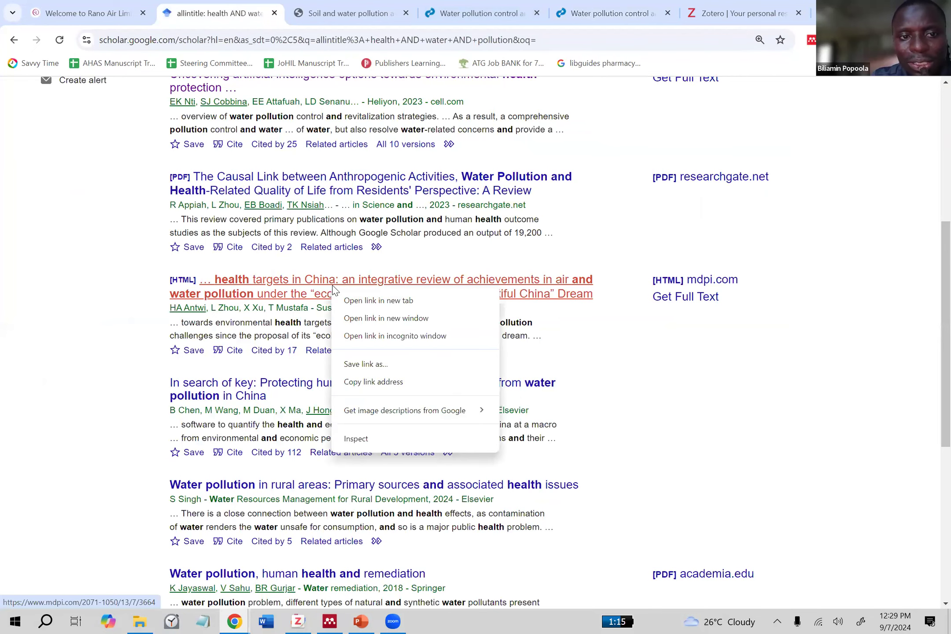
{"action": "left_click", "coordinate": [365, 301]}
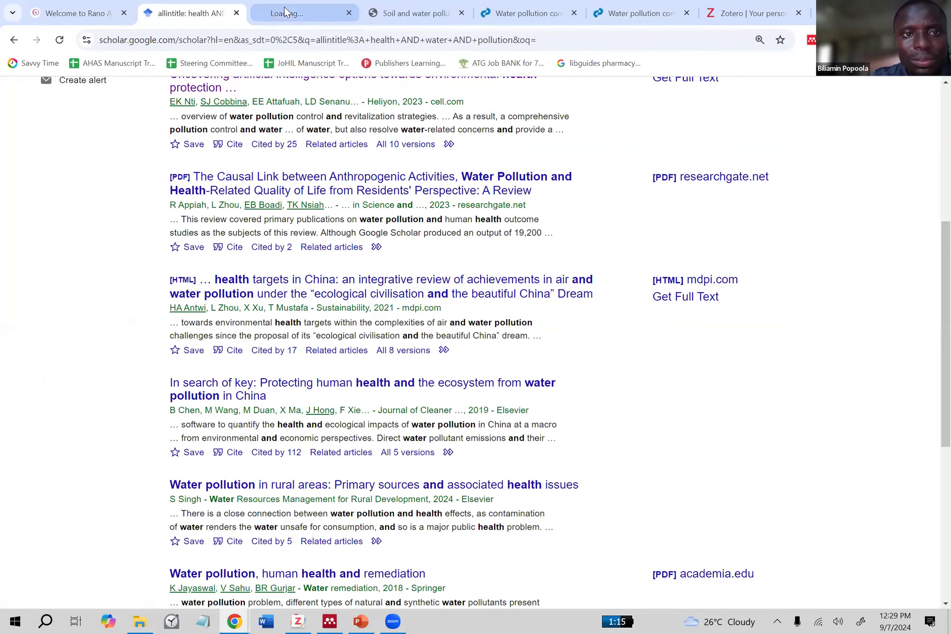
{"action": "left_click", "coordinate": [278, 13]}
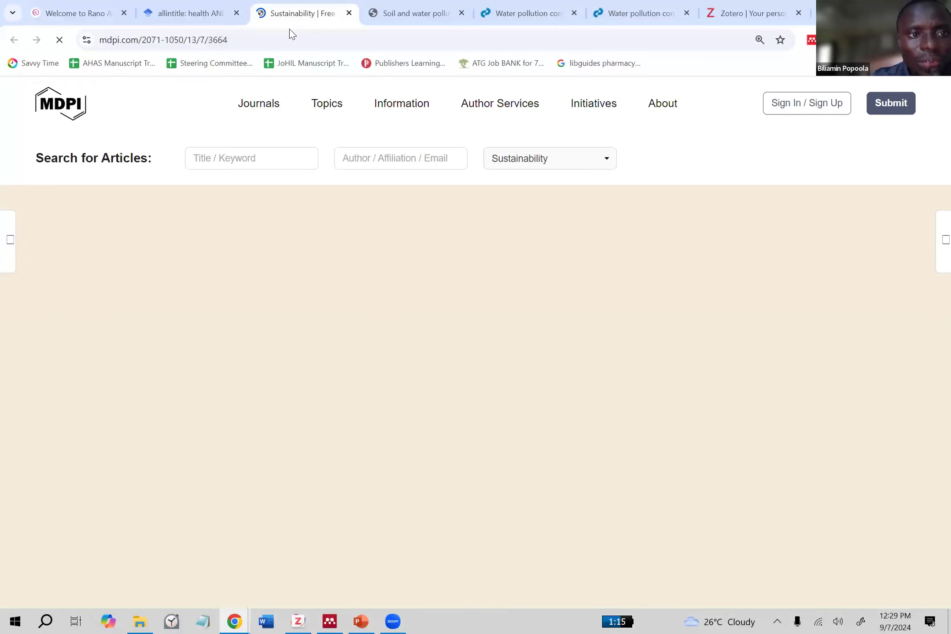
{"action": "scroll", "coordinate": [388, 299], "scroll_direction": "down", "scroll_amount": 1}
{"action": "scroll", "coordinate": [438, 304], "scroll_direction": "down", "scroll_amount": 1}
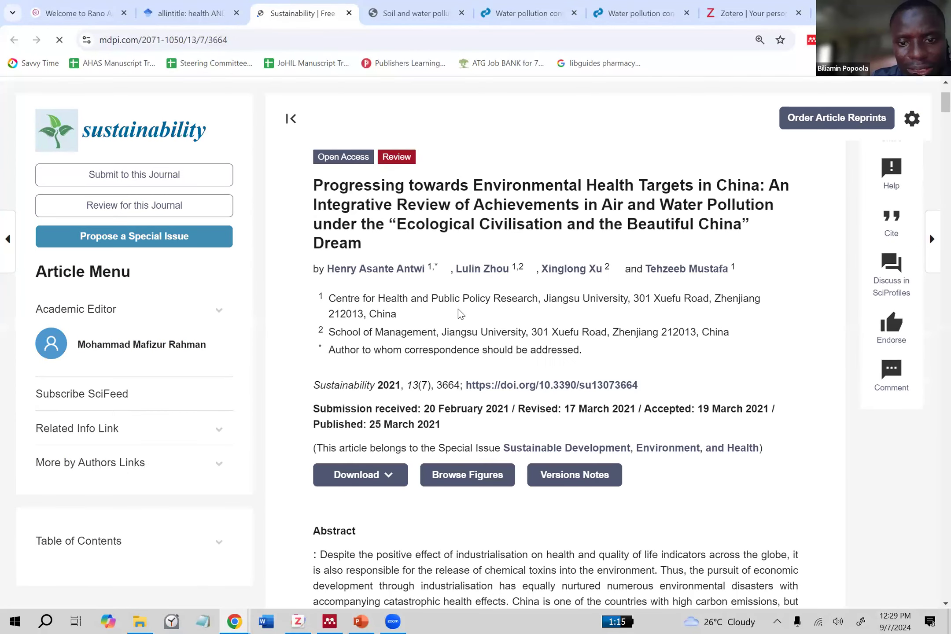
{"action": "left_click_drag", "start_coordinate": [638, 386], "coordinate": [571, 385]}
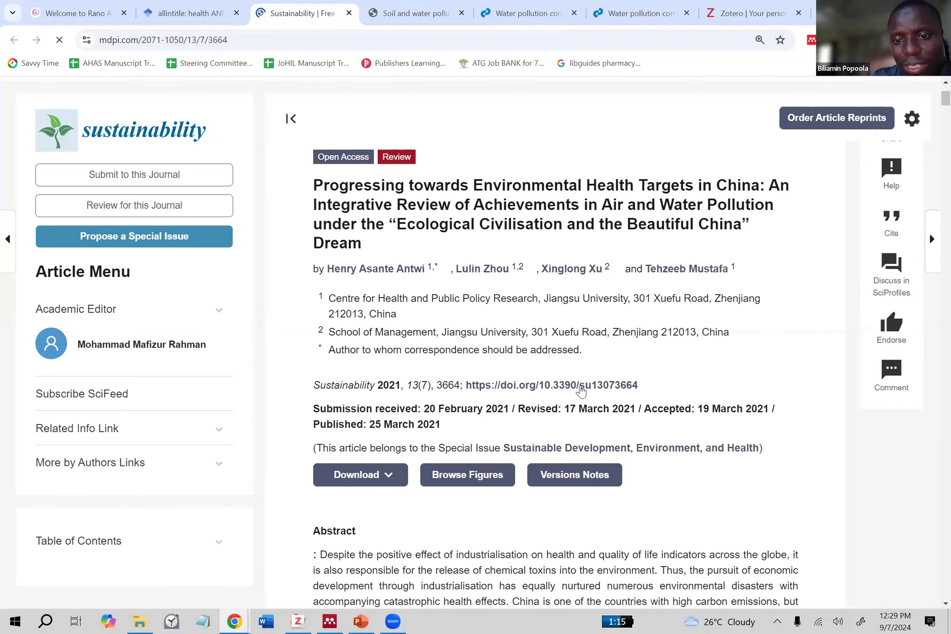
{"action": "scroll", "coordinate": [601, 356], "scroll_direction": "up", "scroll_amount": 2}
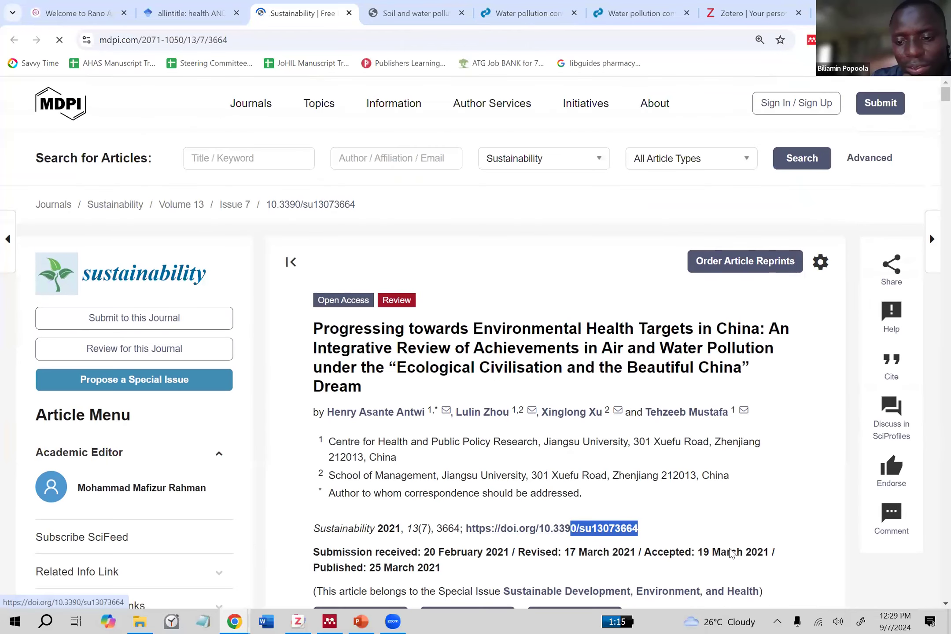
{"action": "scroll", "coordinate": [661, 408], "scroll_direction": "down", "scroll_amount": 2}
{"action": "left_click_drag", "start_coordinate": [651, 409], "coordinate": [553, 411]}
{"action": "key", "text": "ctrl+c"}
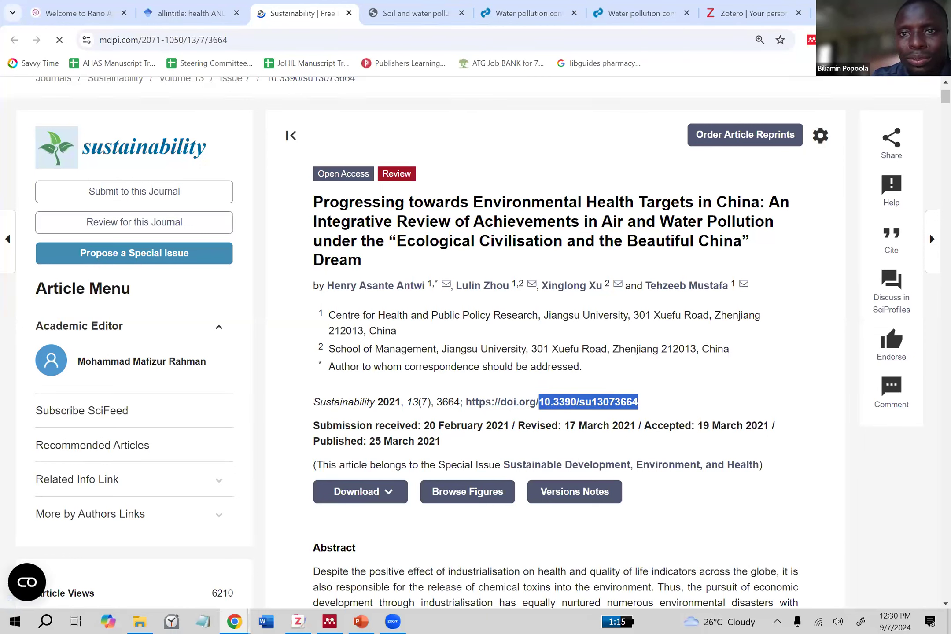
- Switch to Zotero, add an item to Chapter 1 by the identifier 10.3390/su13073664, and select the new entry
{"action": "key", "text": "alt+Tab"}
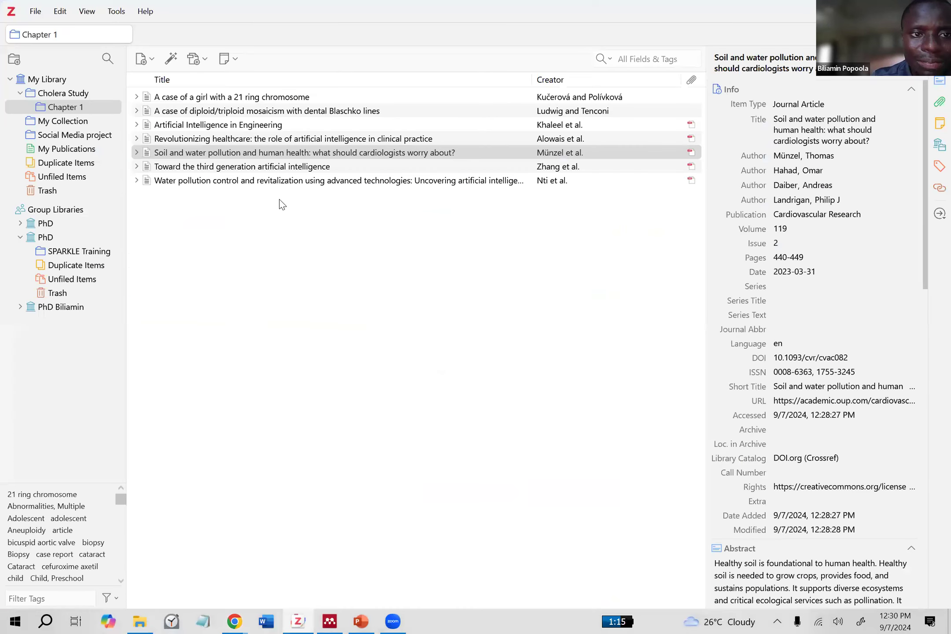
{"action": "left_click", "coordinate": [171, 59]}
{"action": "key", "text": "ctrl+v"}
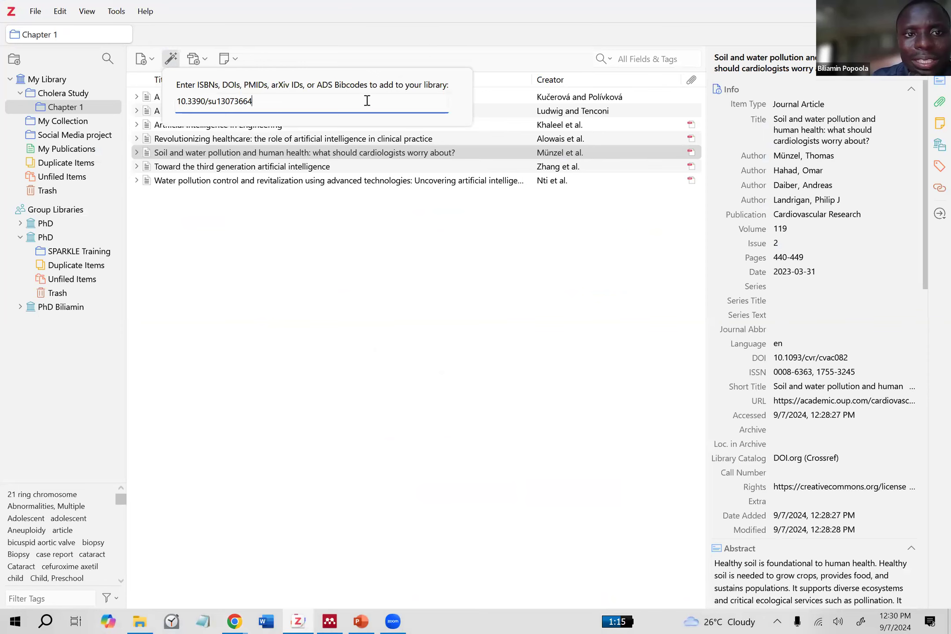
{"action": "key", "text": "Return"}
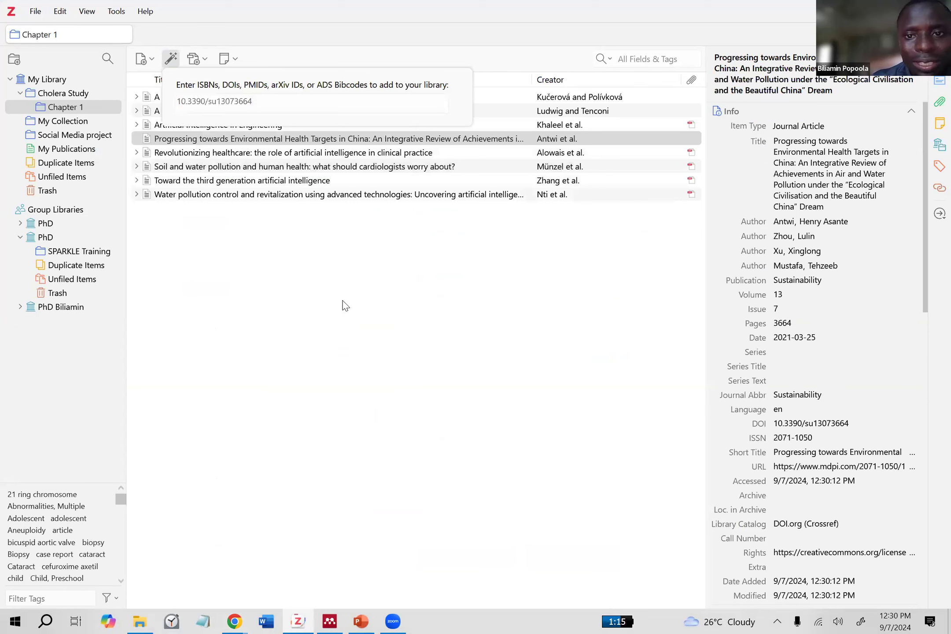
{"action": "left_click", "coordinate": [172, 141]}
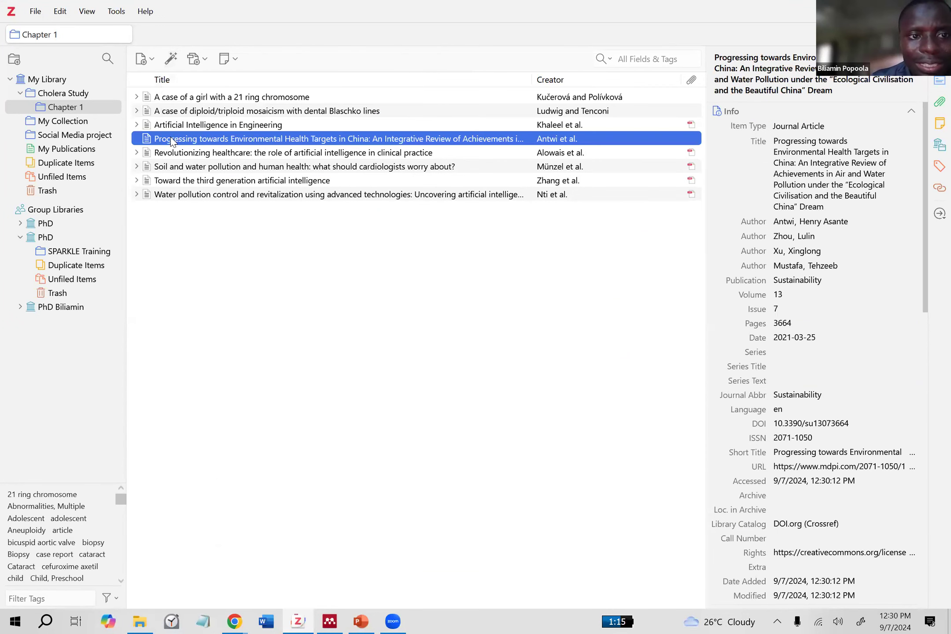
- Compare the article title on the MDPI page in Chrome with the new entry in Zotero
{"action": "left_click", "coordinate": [233, 620]}
{"action": "left_click", "coordinate": [176, 574]}
{"action": "left_click_drag", "start_coordinate": [347, 204], "coordinate": [550, 204]}
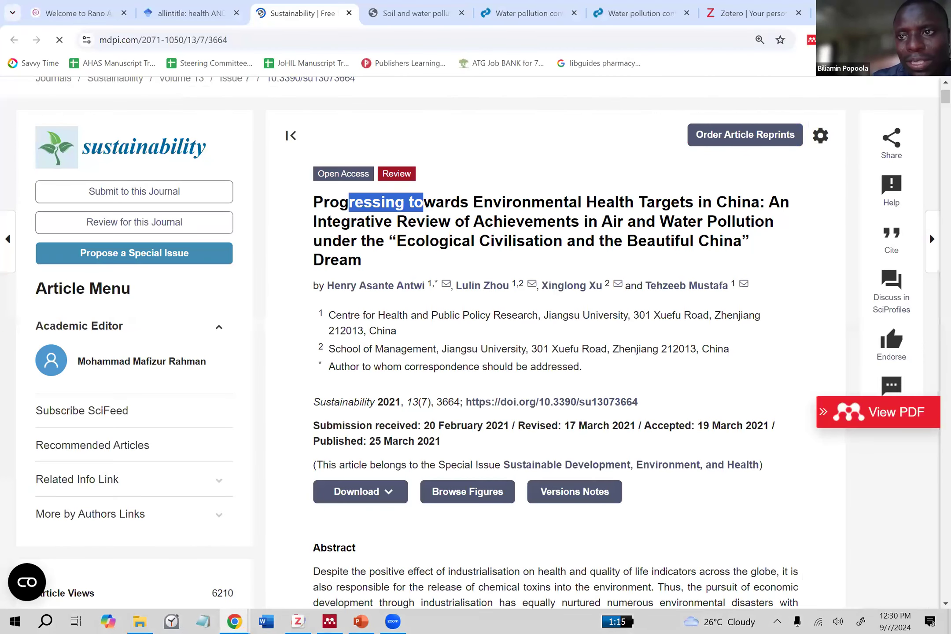
{"action": "key", "text": "alt+Tab"}
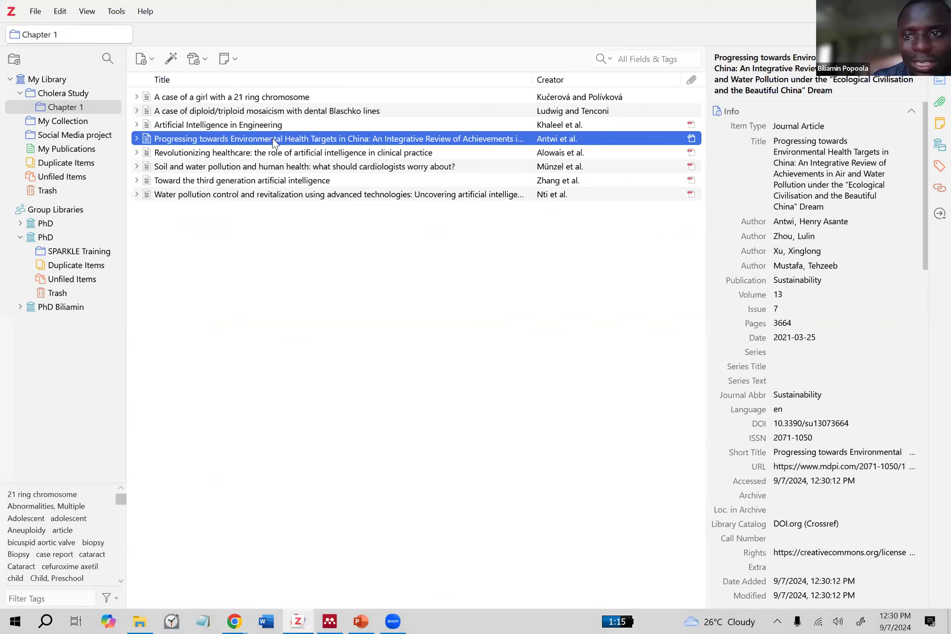
- Review the bibliographic fields and abstract of the newly added environmental health targets in China entry
{"action": "scroll", "coordinate": [862, 192], "scroll_direction": "down", "scroll_amount": 3}
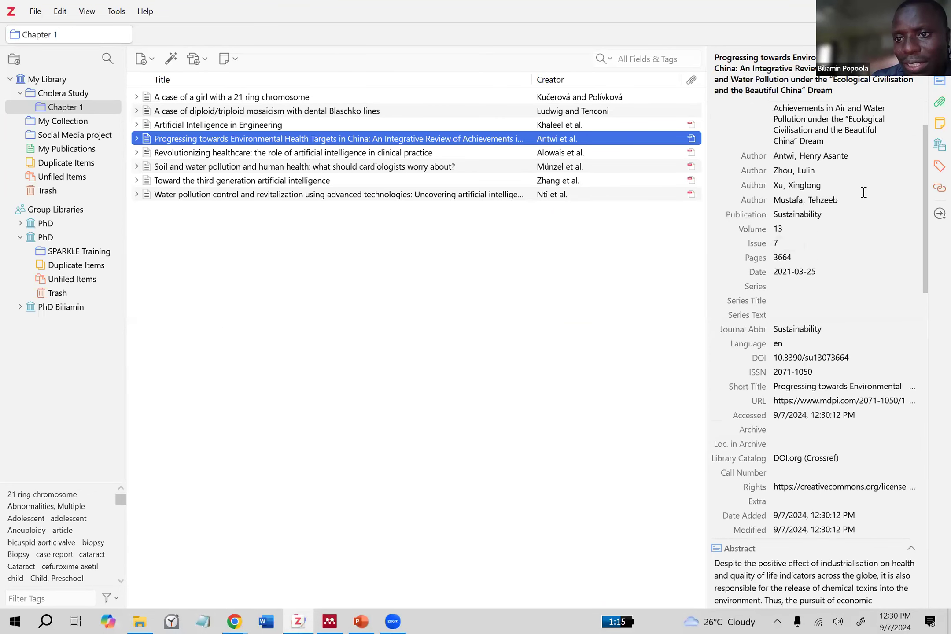
{"action": "scroll", "coordinate": [862, 192], "scroll_direction": "up", "scroll_amount": 3}
{"action": "scroll", "coordinate": [862, 192], "scroll_direction": "down", "scroll_amount": 8}
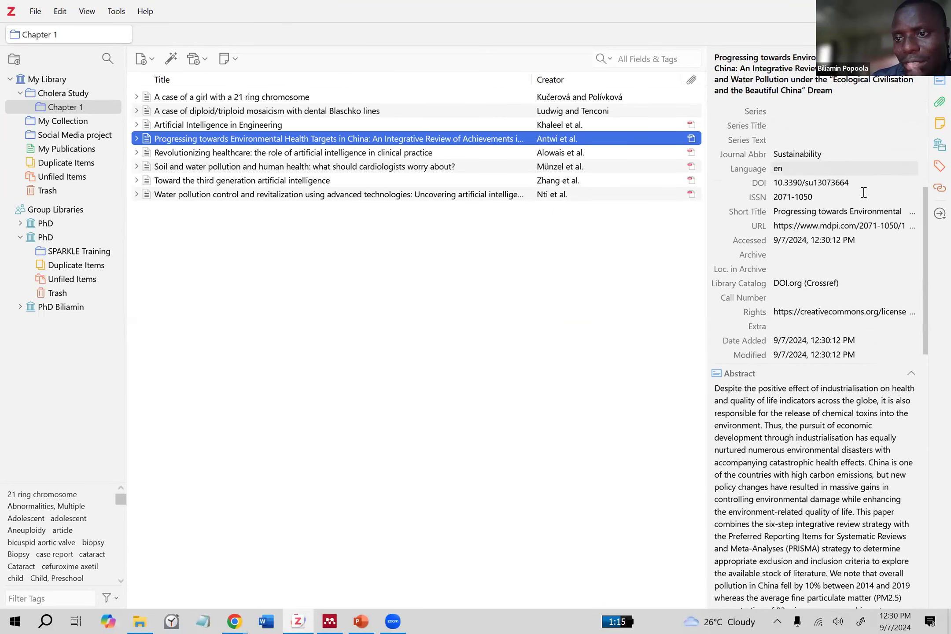
{"action": "scroll", "coordinate": [862, 192], "scroll_direction": "down", "scroll_amount": 6}
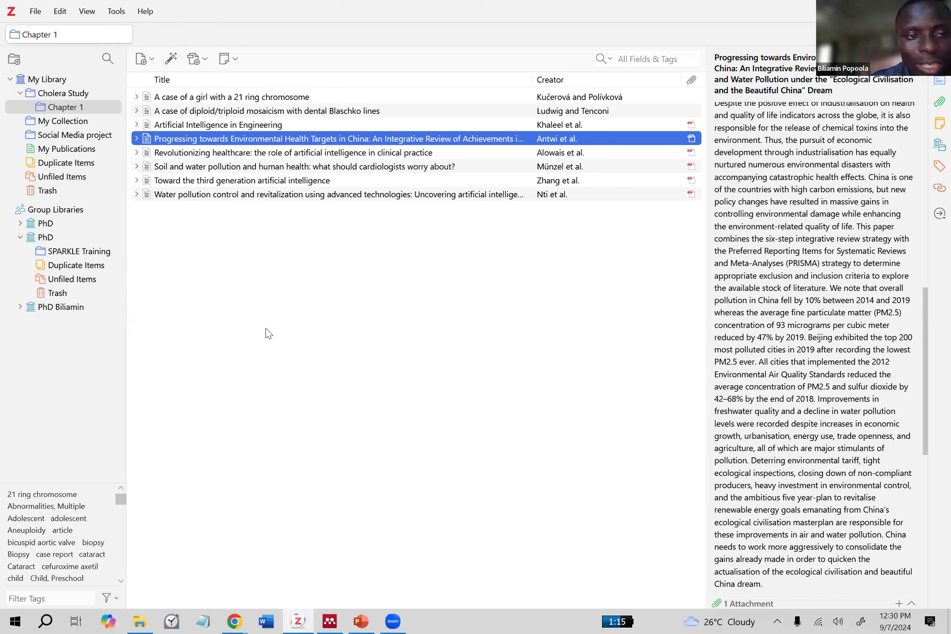
{"action": "left_click", "coordinate": [170, 60]}
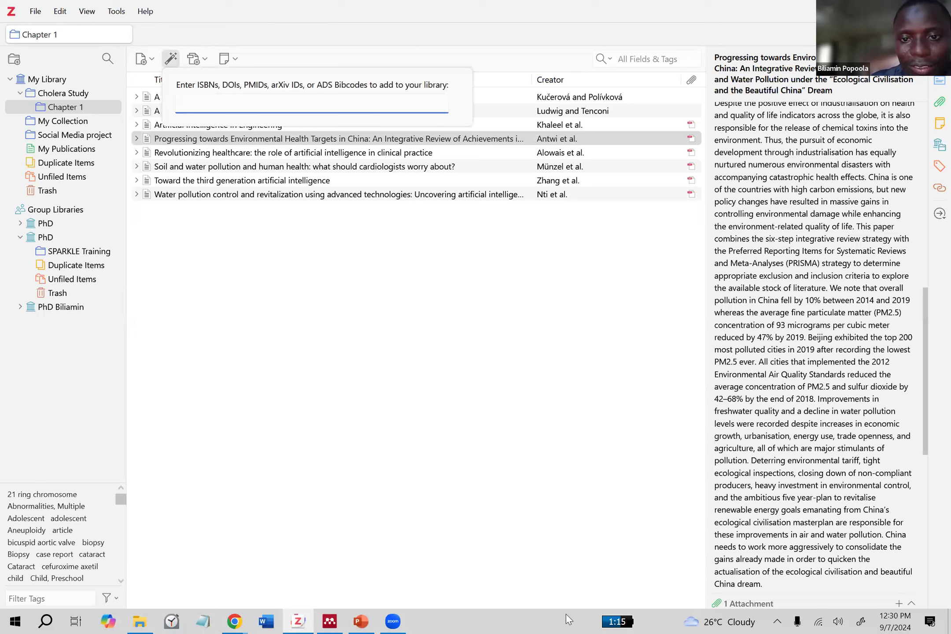
{"action": "key", "text": "Escape"}
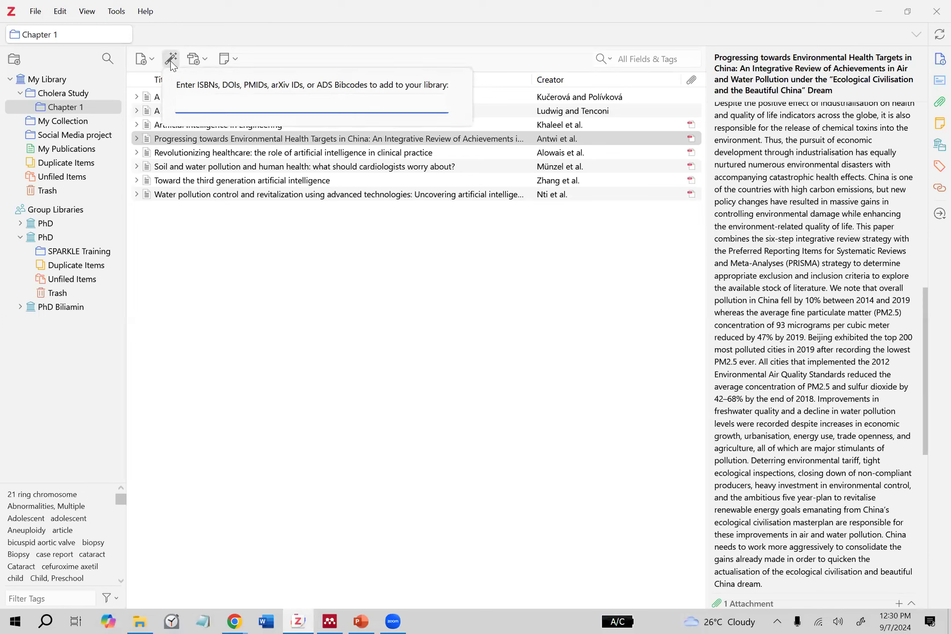
{"action": "left_click", "coordinate": [308, 333]}
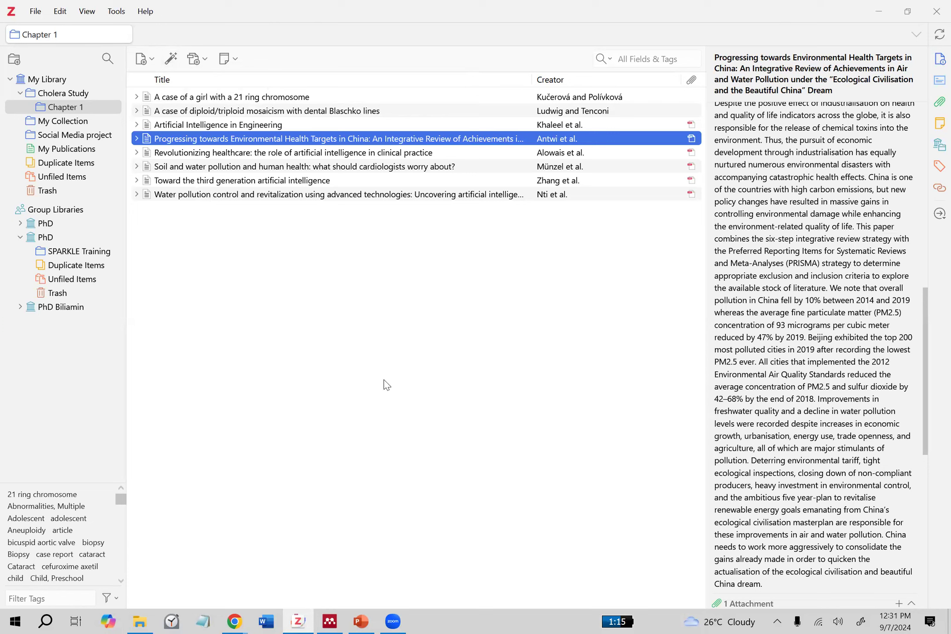
- Reselect the environmental health targets in China entry in Chapter 1 and expand it to show its Full Text attachment
{"action": "left_click", "coordinate": [356, 129]}
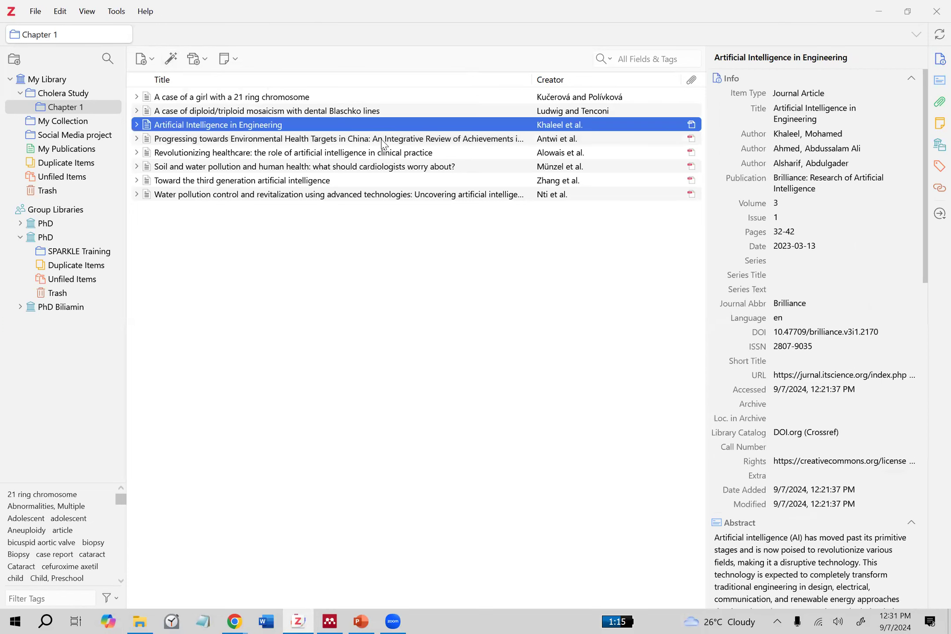
{"action": "left_click", "coordinate": [338, 140]}
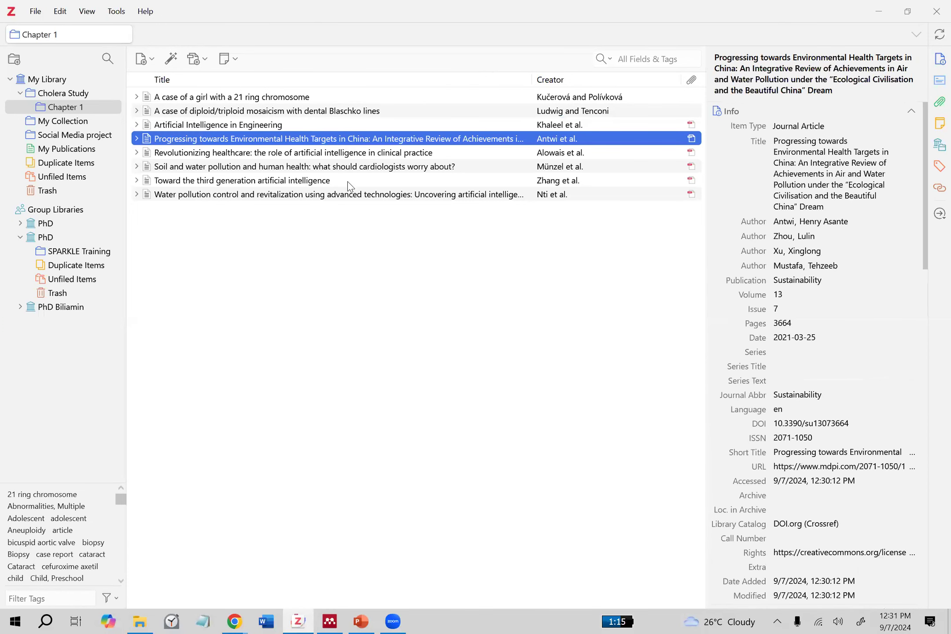
{"action": "left_click", "coordinate": [136, 139]}
{"action": "left_click", "coordinate": [137, 139]}
{"action": "left_click", "coordinate": [136, 139]}
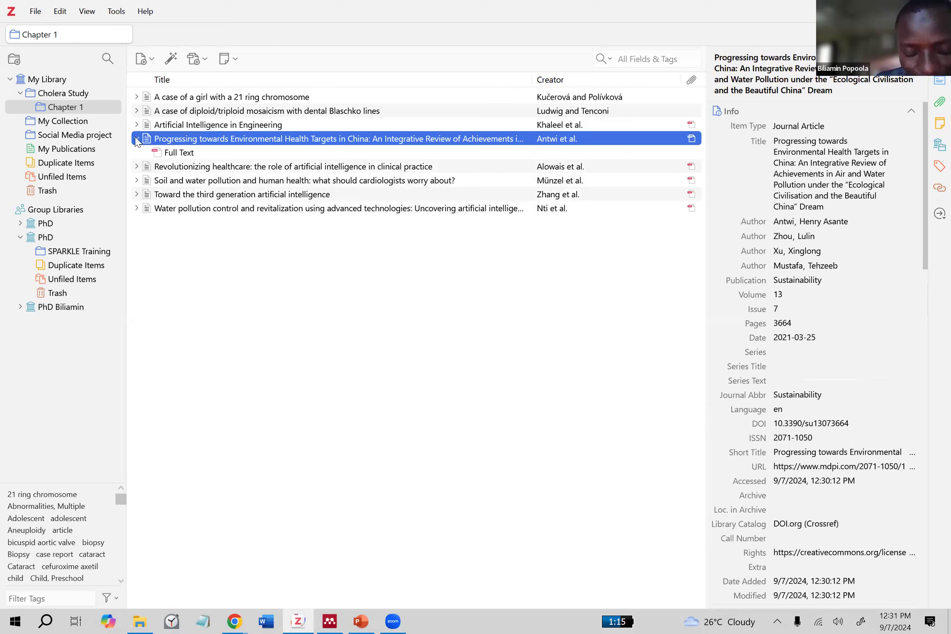
{"action": "left_click", "coordinate": [136, 138]}
{"action": "left_click", "coordinate": [136, 137]}
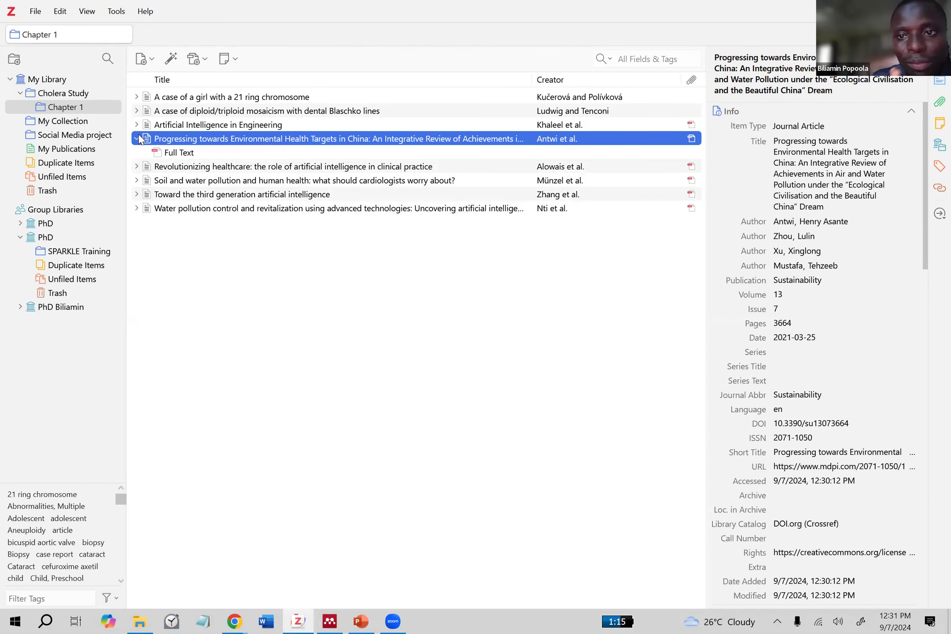
- Examine the expanded China entry's details from publication data through the abstract to the attachment preview
{"action": "scroll", "coordinate": [776, 164], "scroll_direction": "down", "scroll_amount": 8}
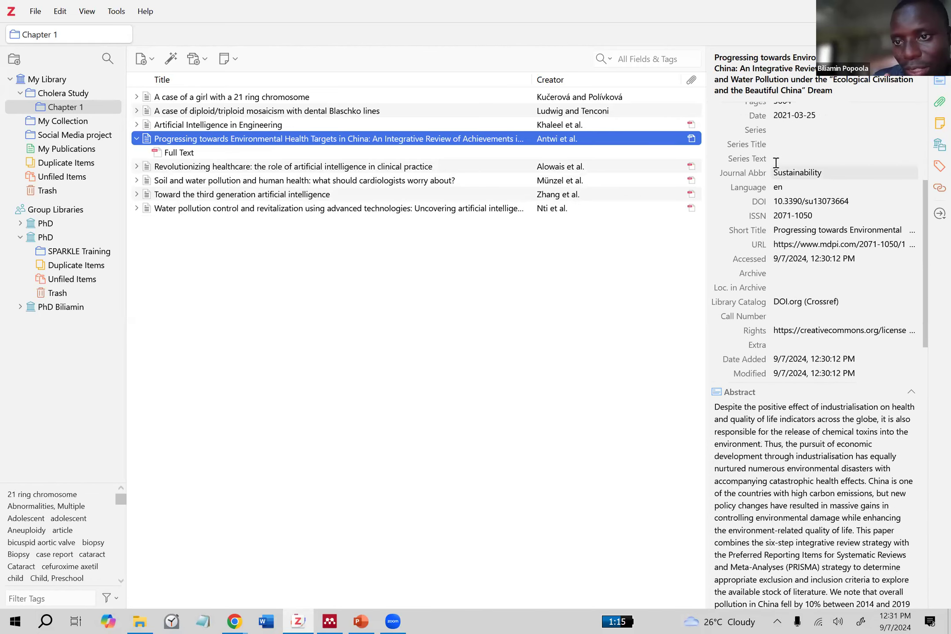
{"action": "scroll", "coordinate": [776, 168], "scroll_direction": "up", "scroll_amount": 9}
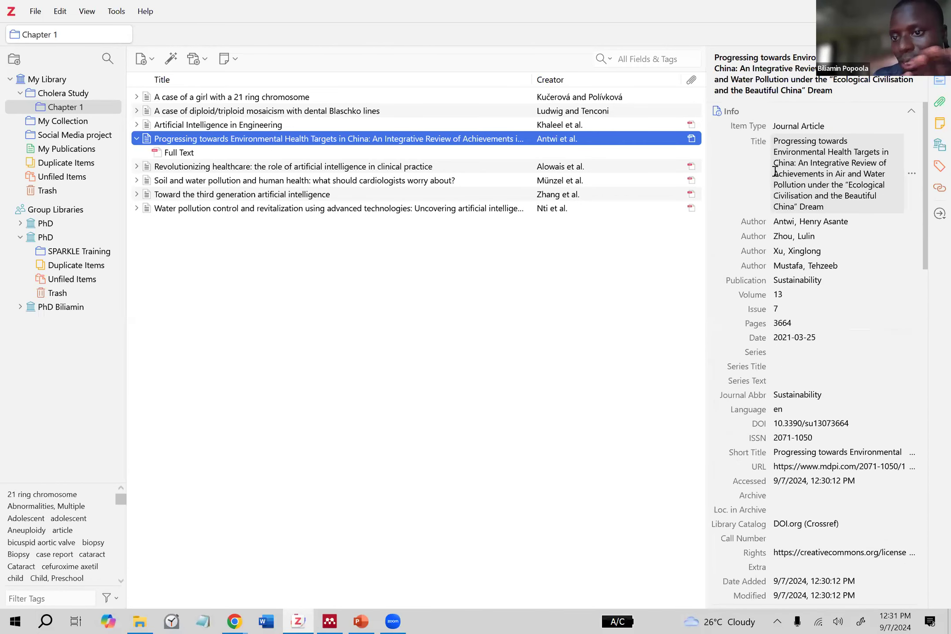
{"action": "scroll", "coordinate": [774, 172], "scroll_direction": "down", "scroll_amount": 5}
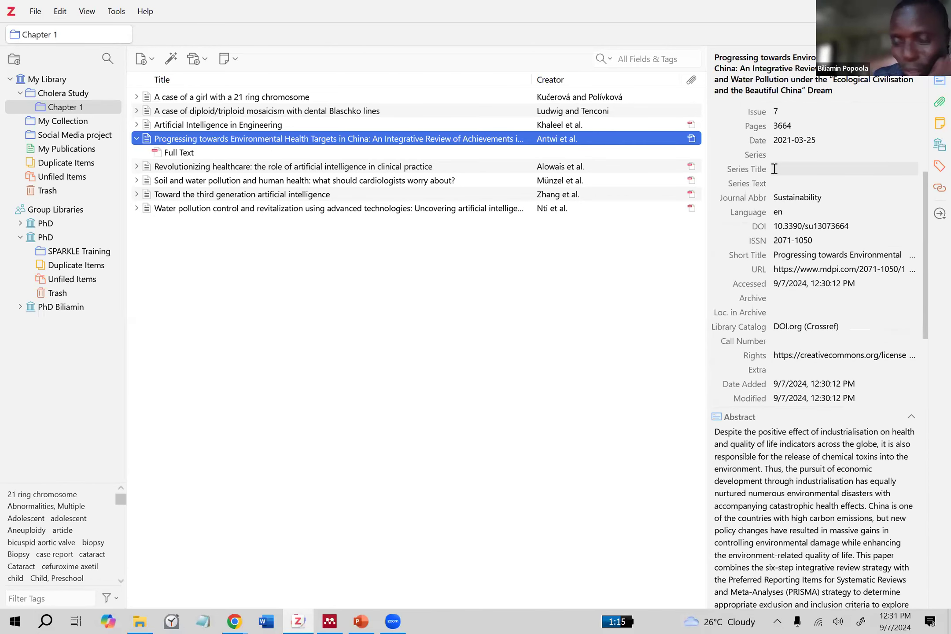
{"action": "scroll", "coordinate": [775, 168], "scroll_direction": "down", "scroll_amount": 3}
{"action": "scroll", "coordinate": [775, 169], "scroll_direction": "down", "scroll_amount": 7}
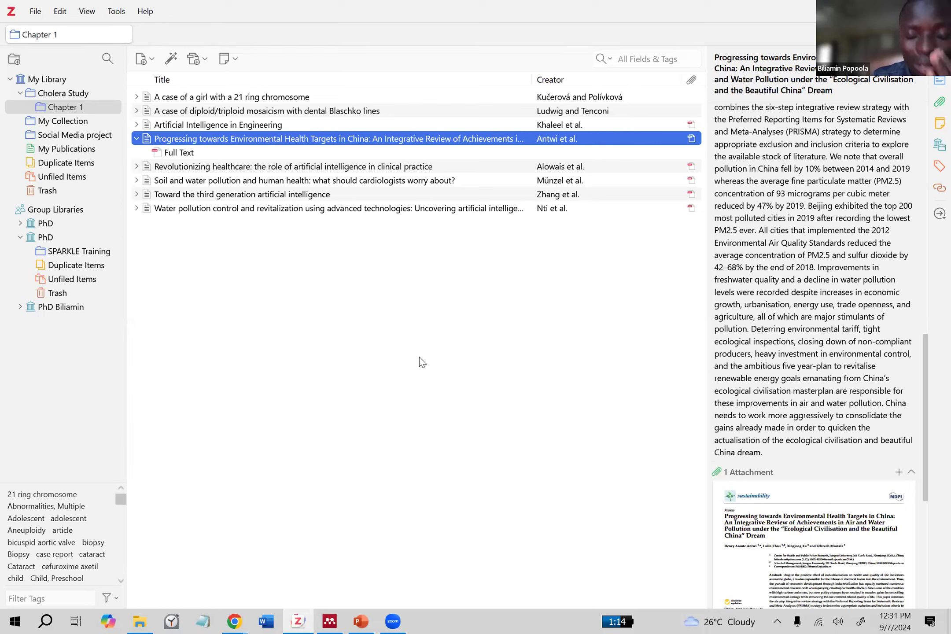
- Open the China entry's Full Text PDF in the built-in reader, view its first page, and close it
{"action": "left_click", "coordinate": [137, 139]}
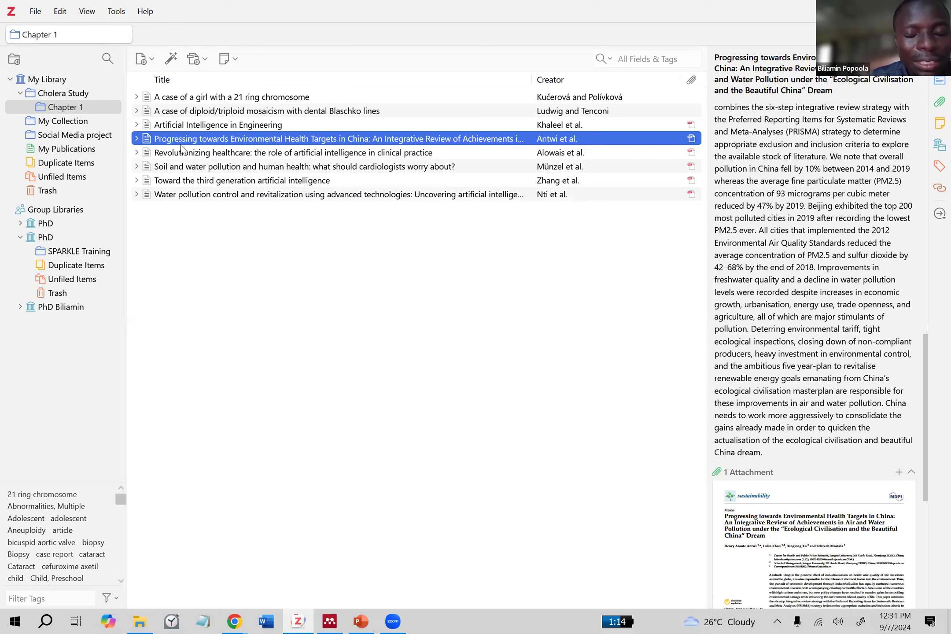
{"action": "left_click", "coordinate": [137, 138]}
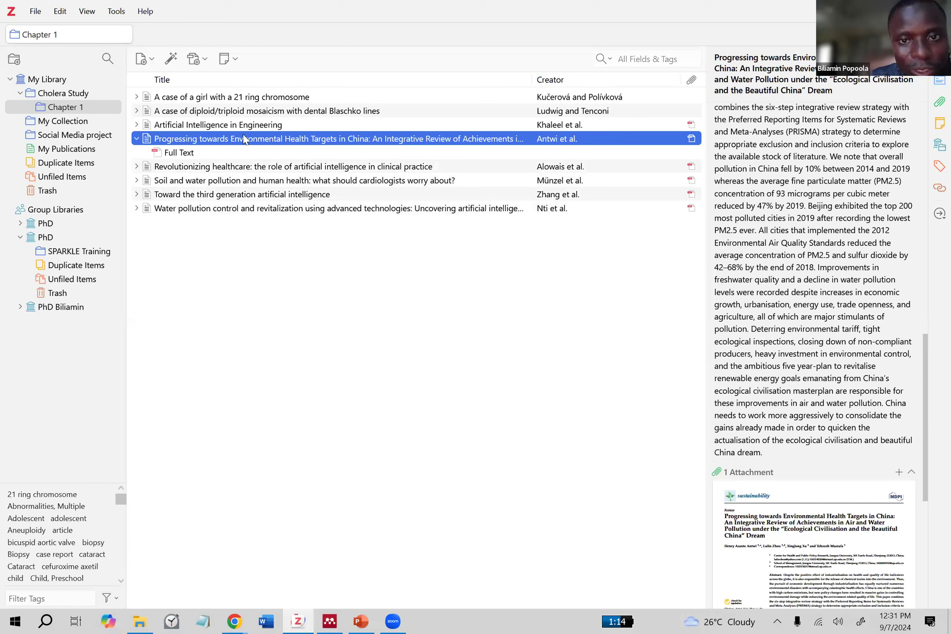
{"action": "left_click", "coordinate": [176, 154]}
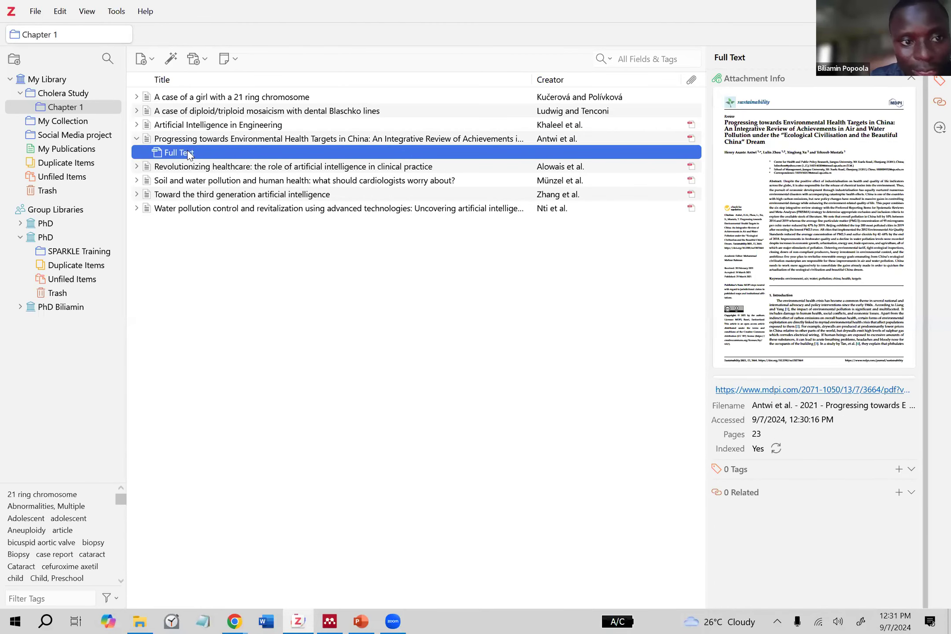
{"action": "double_click", "coordinate": [190, 155]}
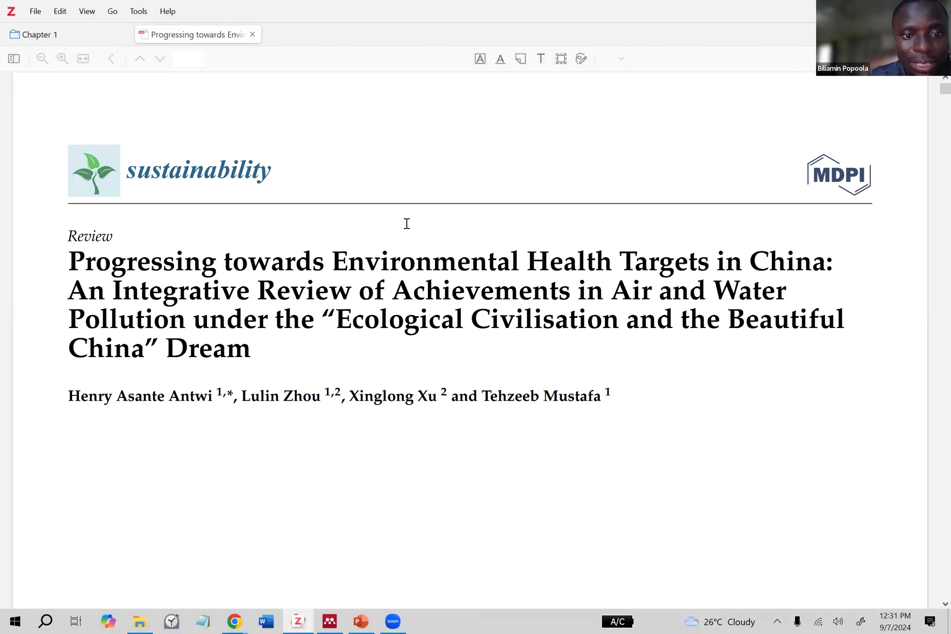
{"action": "scroll", "coordinate": [470, 339], "scroll_direction": "down", "scroll_amount": 10}
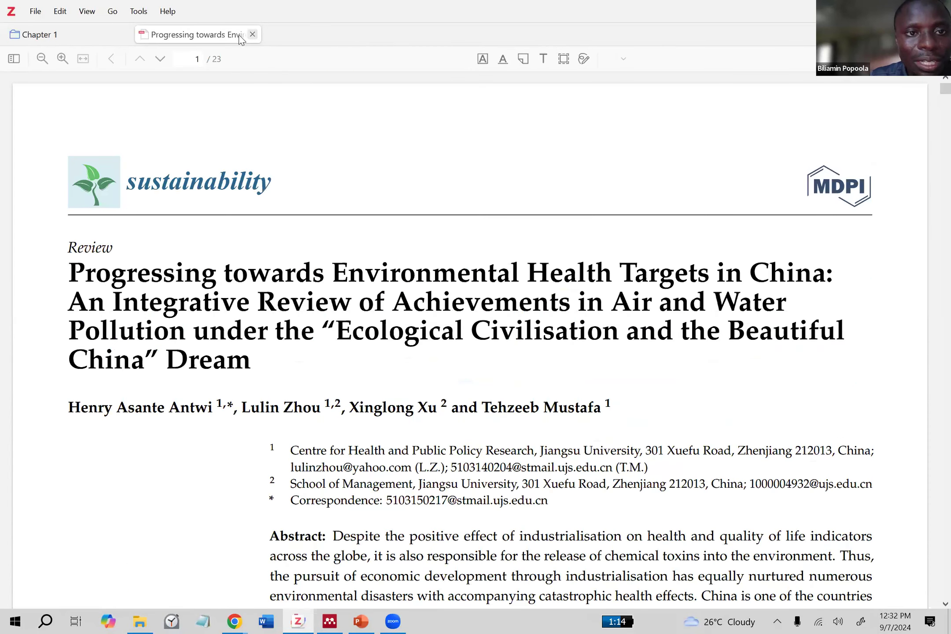
{"action": "left_click", "coordinate": [252, 34]}
- Compare the China entry's metadata with its Full Text attachment info, and collapse the entry
{"action": "left_click", "coordinate": [203, 139]}
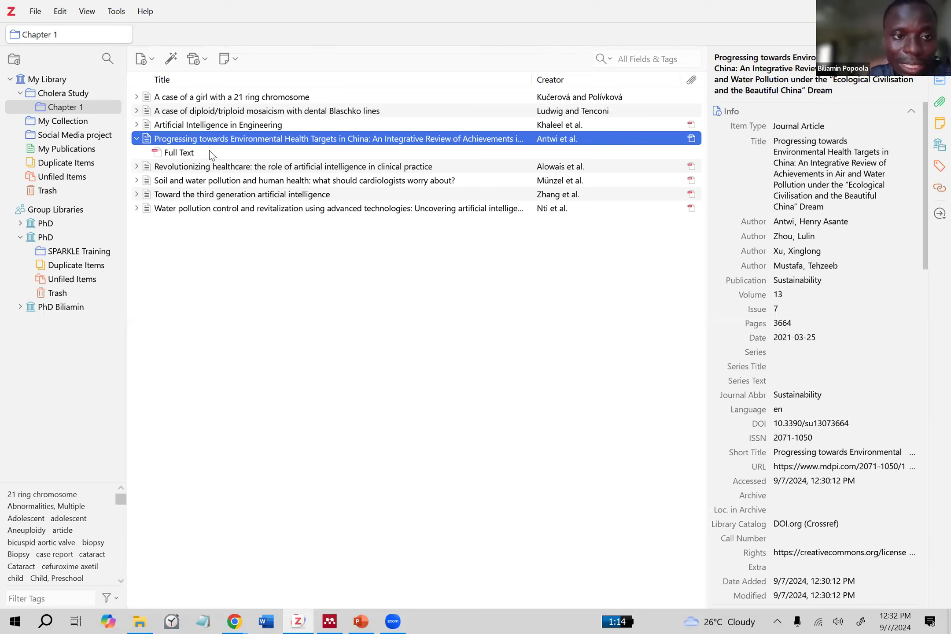
{"action": "left_click", "coordinate": [210, 152]}
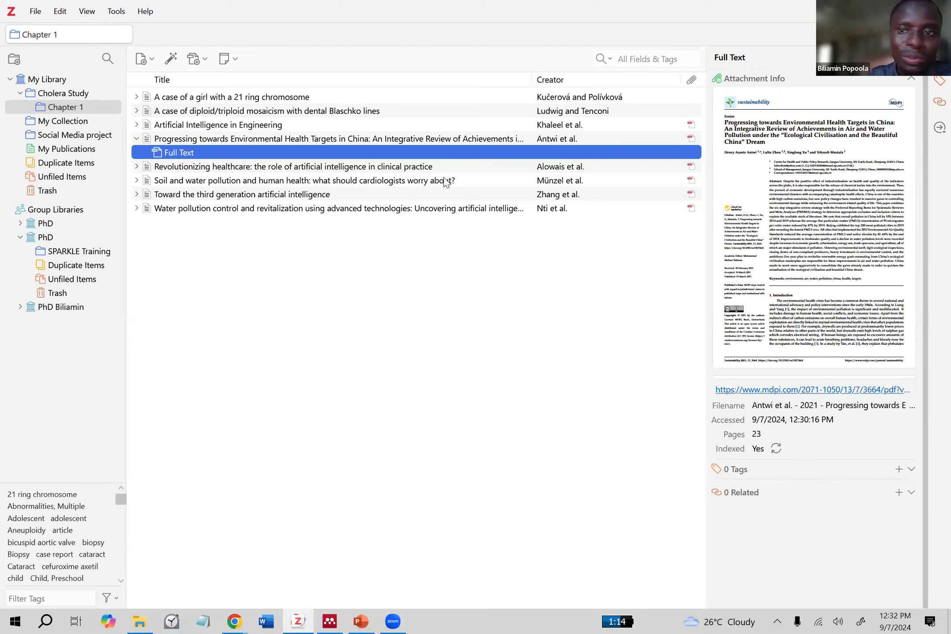
{"action": "left_click", "coordinate": [385, 140]}
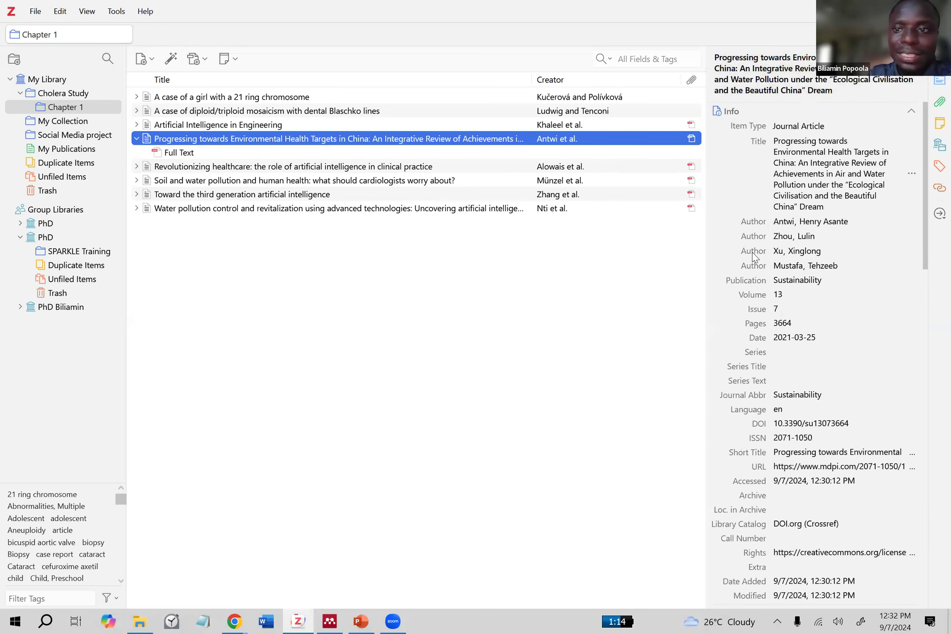
{"action": "scroll", "coordinate": [758, 285], "scroll_direction": "down", "scroll_amount": 10}
{"action": "scroll", "coordinate": [764, 284], "scroll_direction": "up", "scroll_amount": 6}
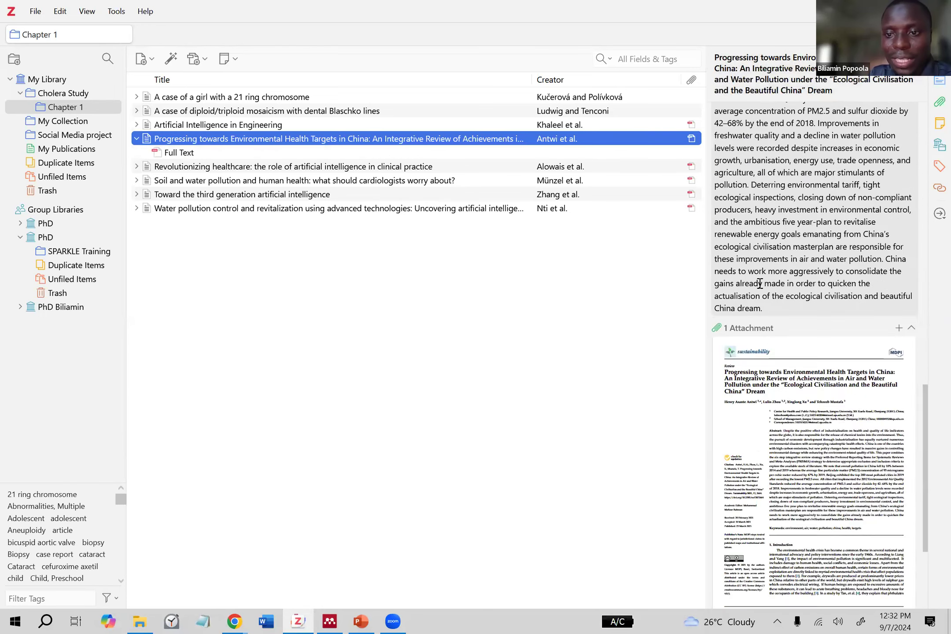
{"action": "scroll", "coordinate": [764, 277], "scroll_direction": "up", "scroll_amount": 8}
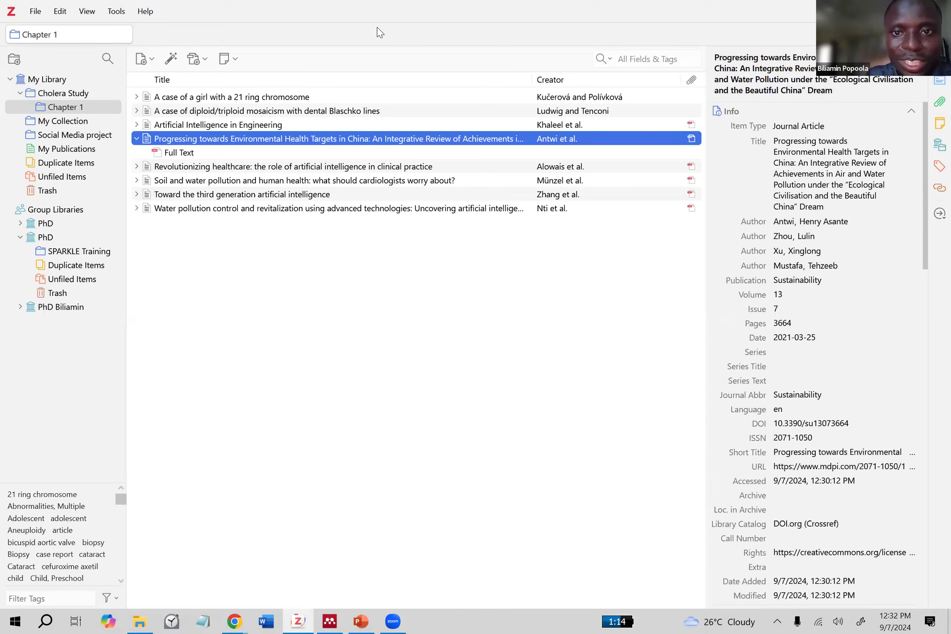
{"action": "left_click", "coordinate": [136, 139]}
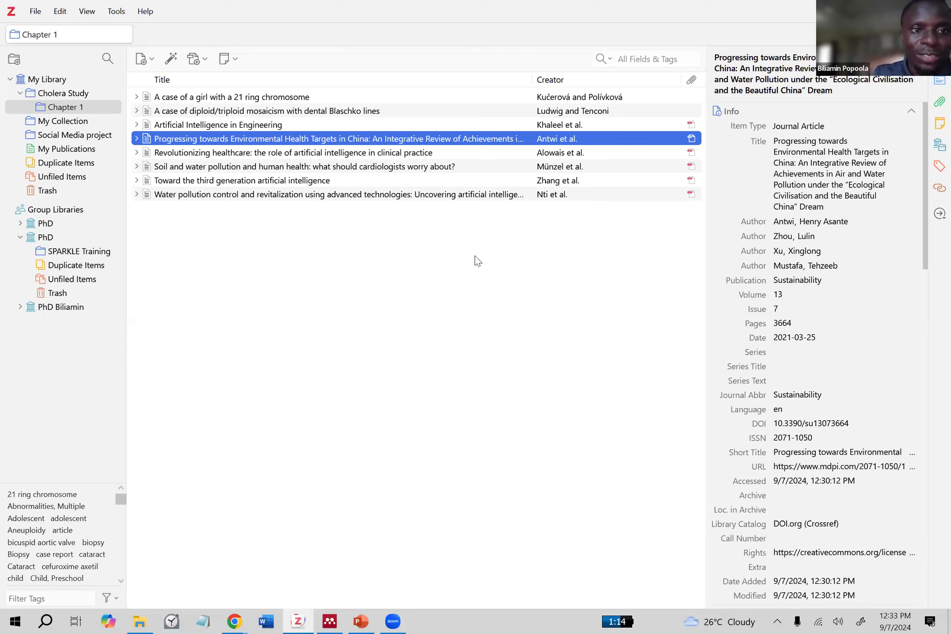
- Check the empty add-by-identifier prompt, view the Sustainability article page in Chrome, and return to Zotero
{"action": "left_click", "coordinate": [171, 58]}
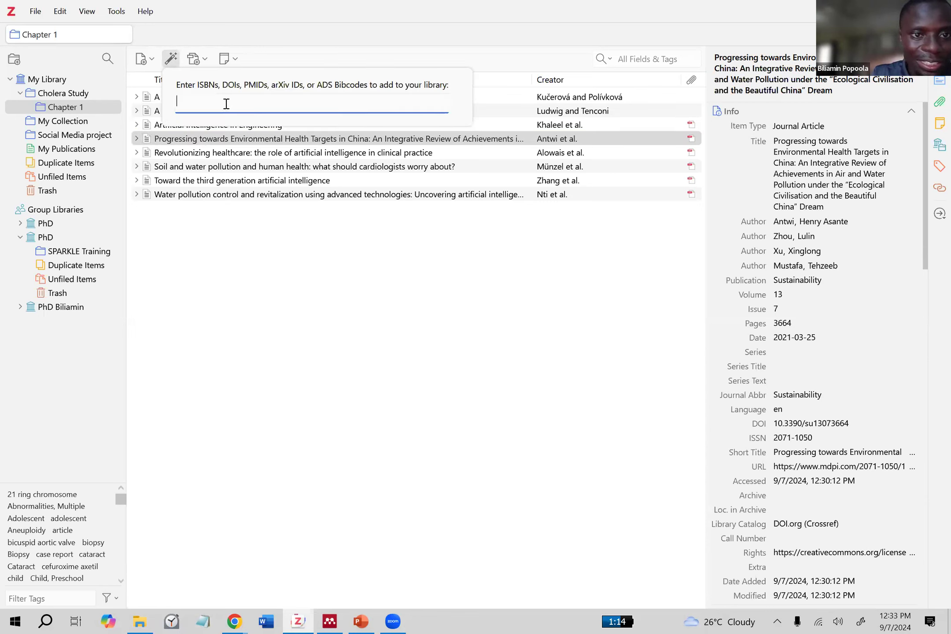
{"action": "left_click", "coordinate": [230, 243]}
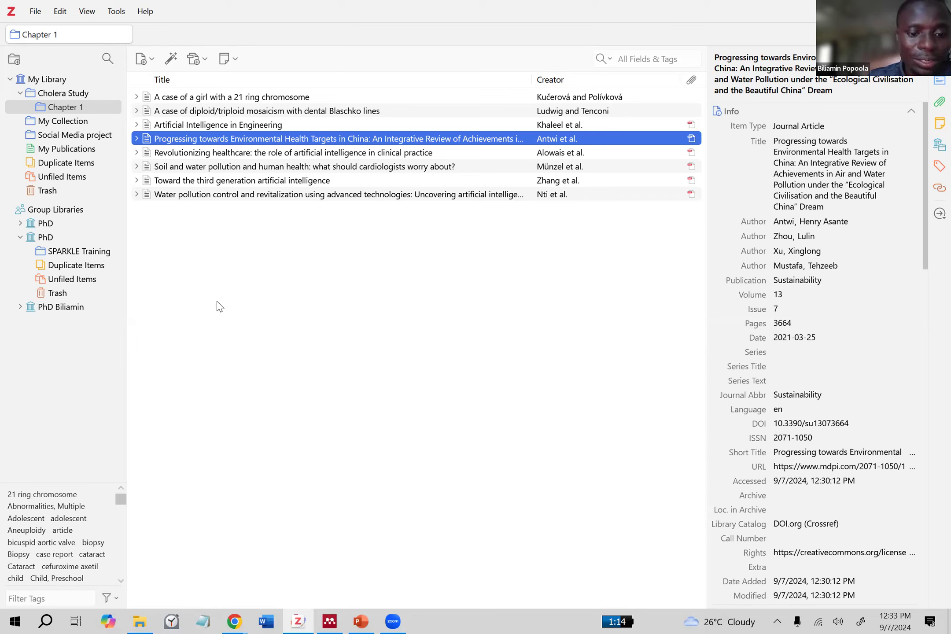
{"action": "left_click", "coordinate": [234, 621]}
{"action": "left_click", "coordinate": [215, 605]}
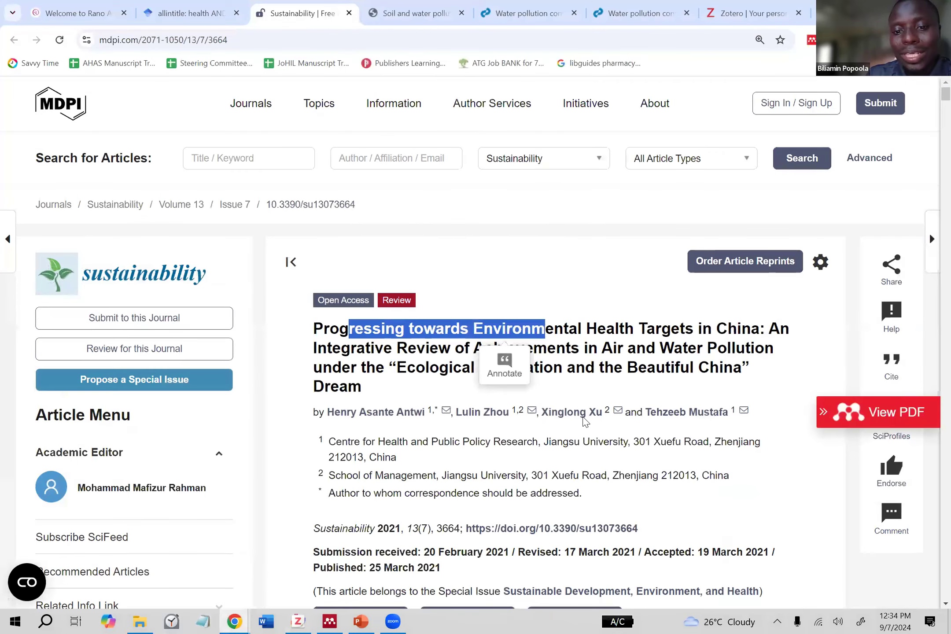
{"action": "left_click", "coordinate": [583, 419]}
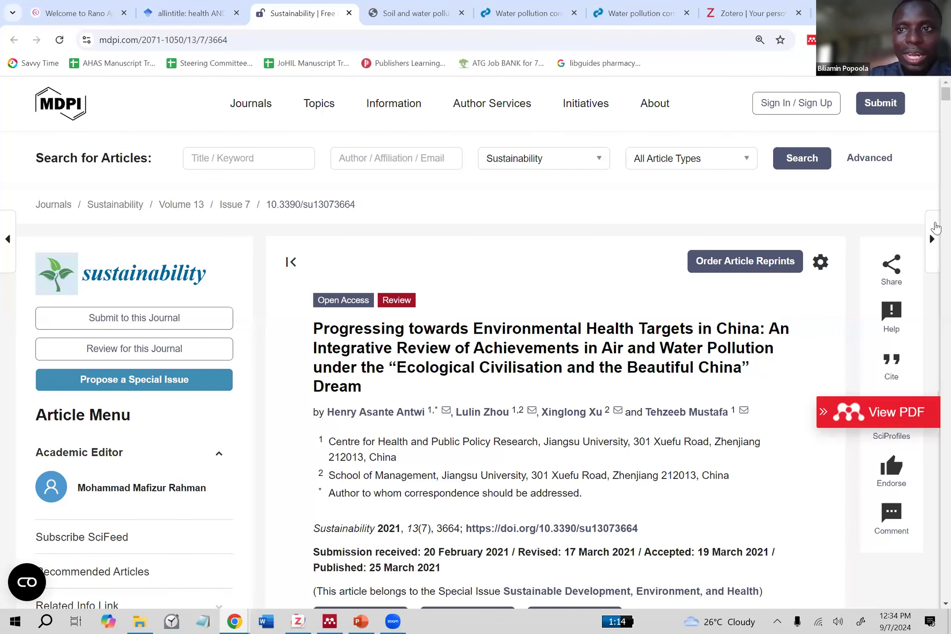
{"action": "left_click", "coordinate": [878, 12]}
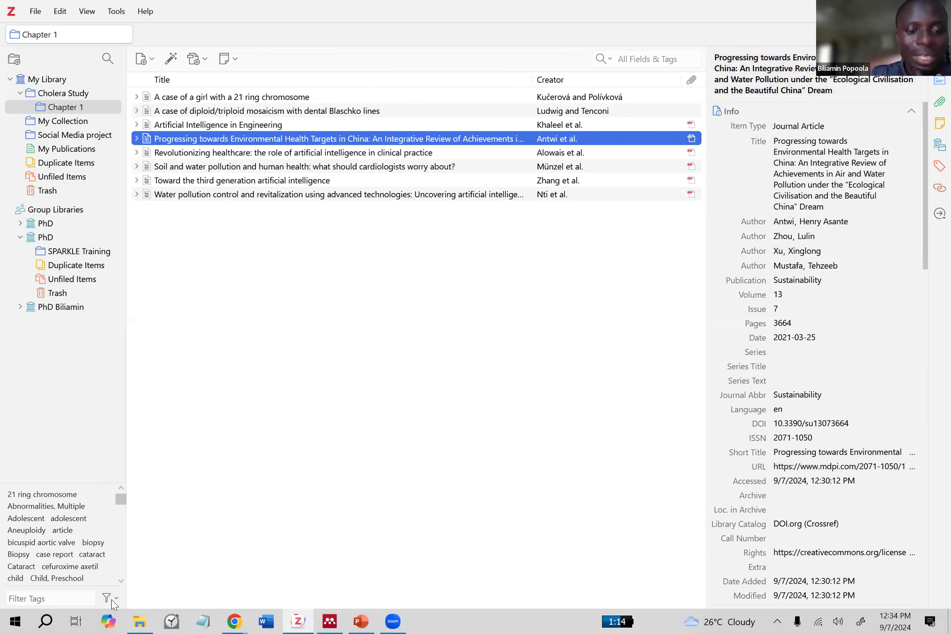
{"action": "left_click", "coordinate": [140, 620]}
{"action": "mouse_move", "coordinate": [236, 618]}
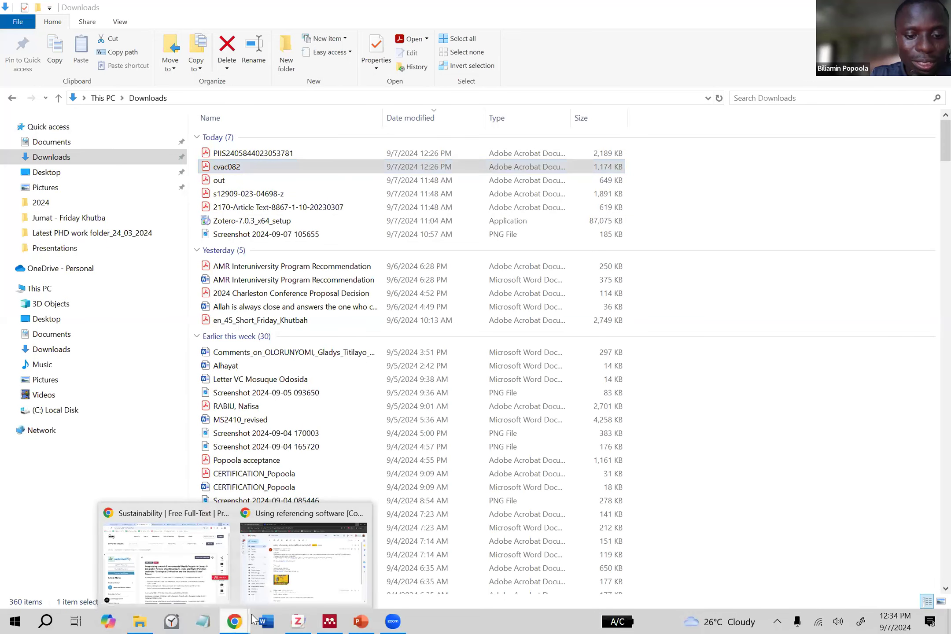
{"action": "left_click", "coordinate": [304, 620]}
- Locate the Install Browser Connector command in Zotero without running it
{"action": "left_click", "coordinate": [112, 12]}
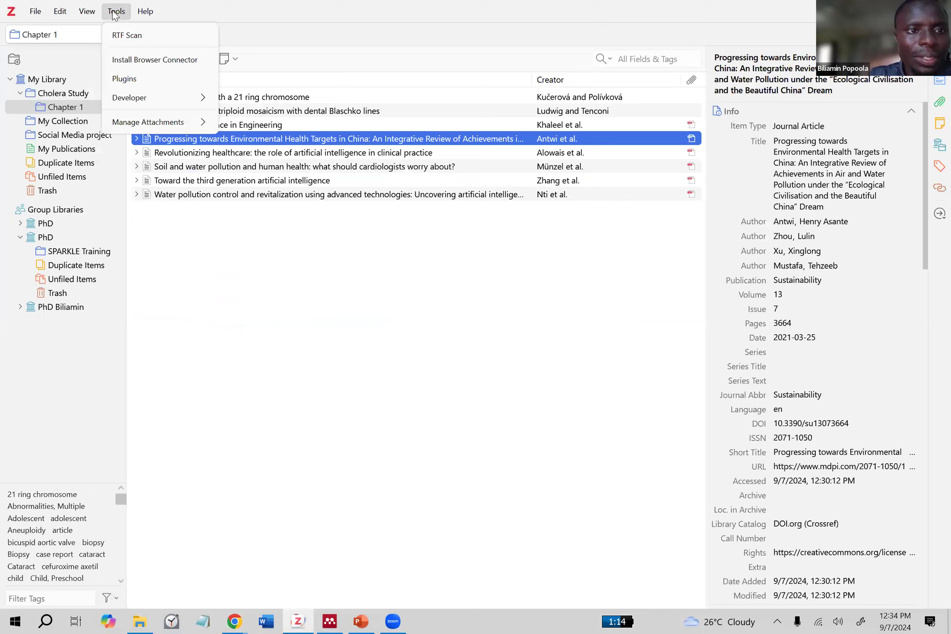
{"action": "left_click", "coordinate": [356, 313]}
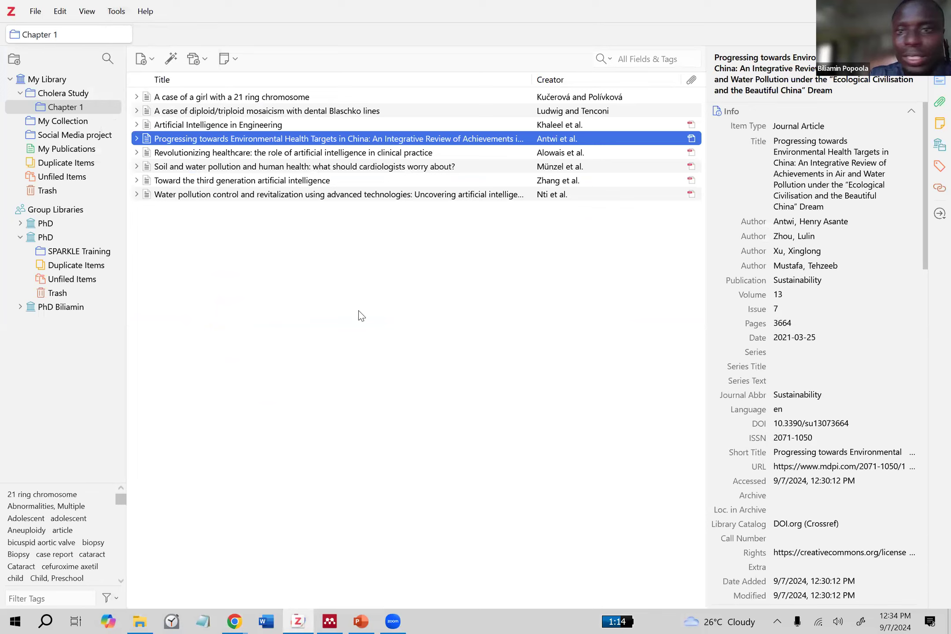
{"action": "left_click", "coordinate": [116, 12]}
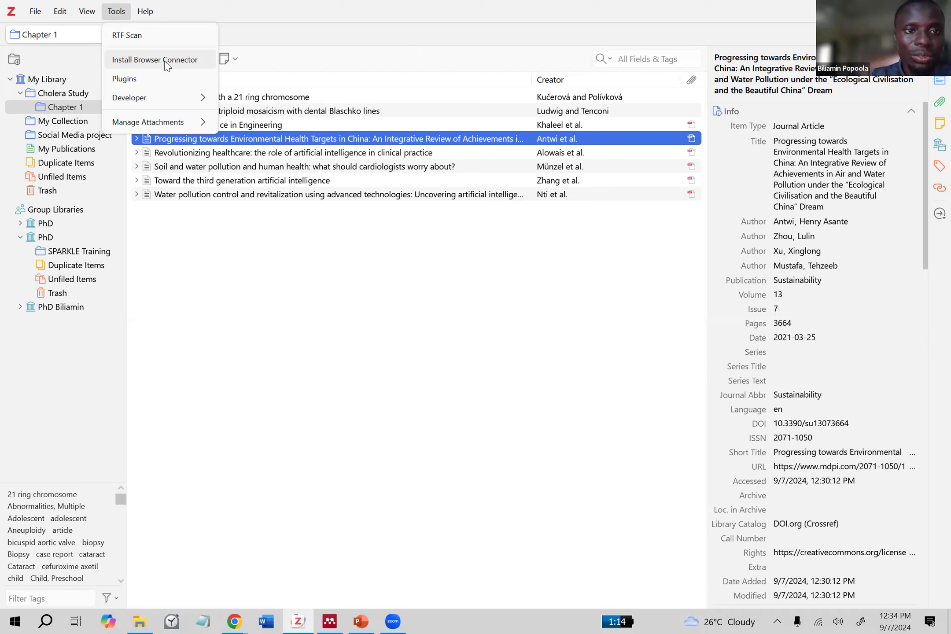
{"action": "left_click", "coordinate": [119, 13]}
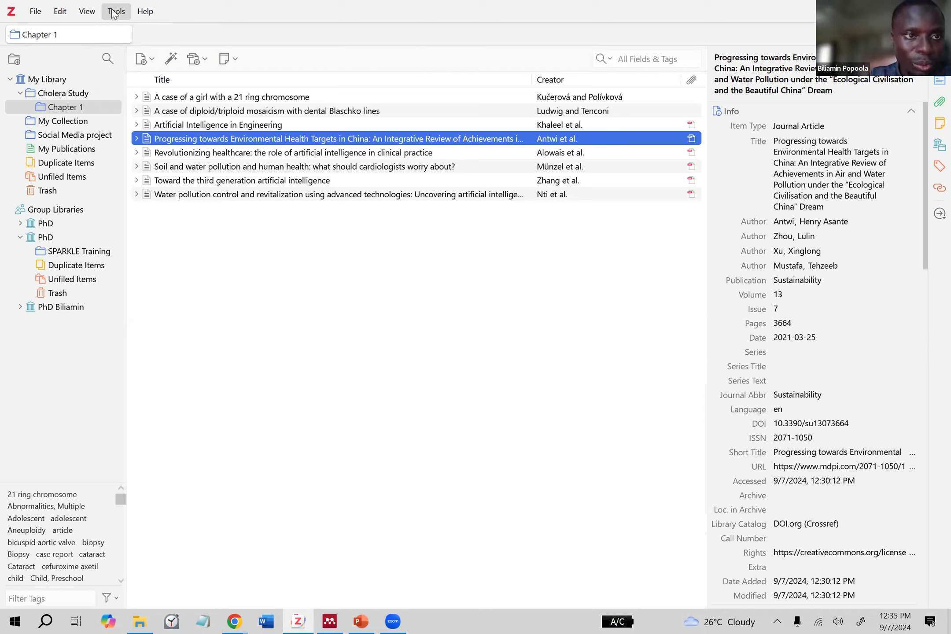
- Run Install Browser Connector in Zotero and view the address of the connector download page in Chrome
{"action": "left_click", "coordinate": [115, 12]}
{"action": "left_click", "coordinate": [297, 180]}
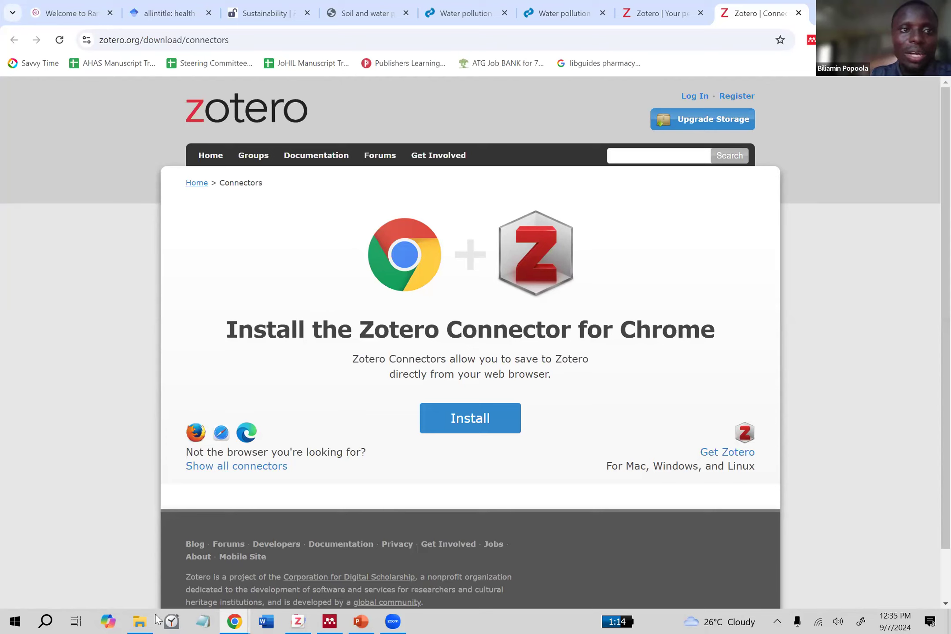
{"action": "left_click", "coordinate": [157, 41]}
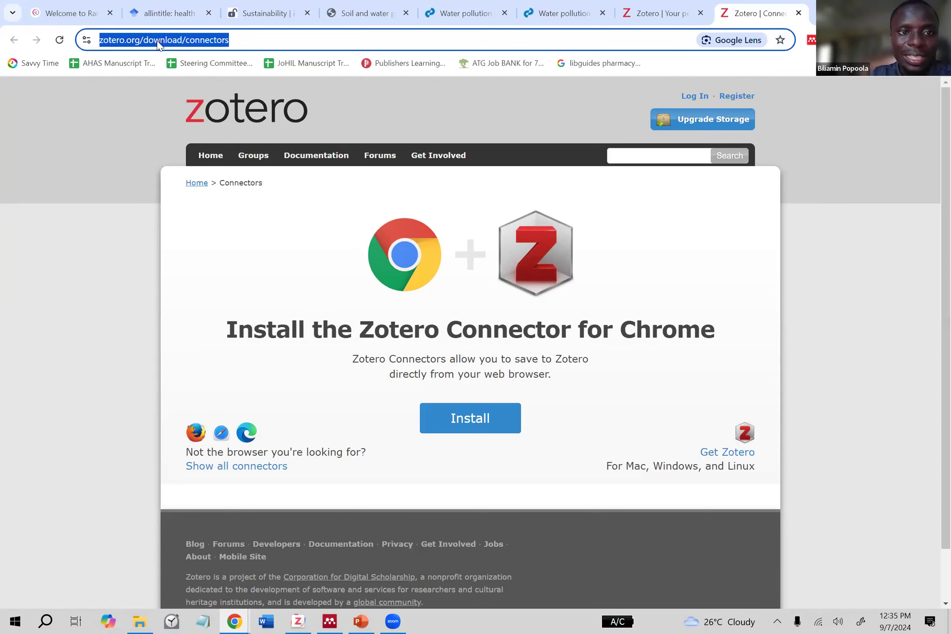
{"action": "left_click", "coordinate": [157, 40]}
{"action": "left_click", "coordinate": [100, 255]}
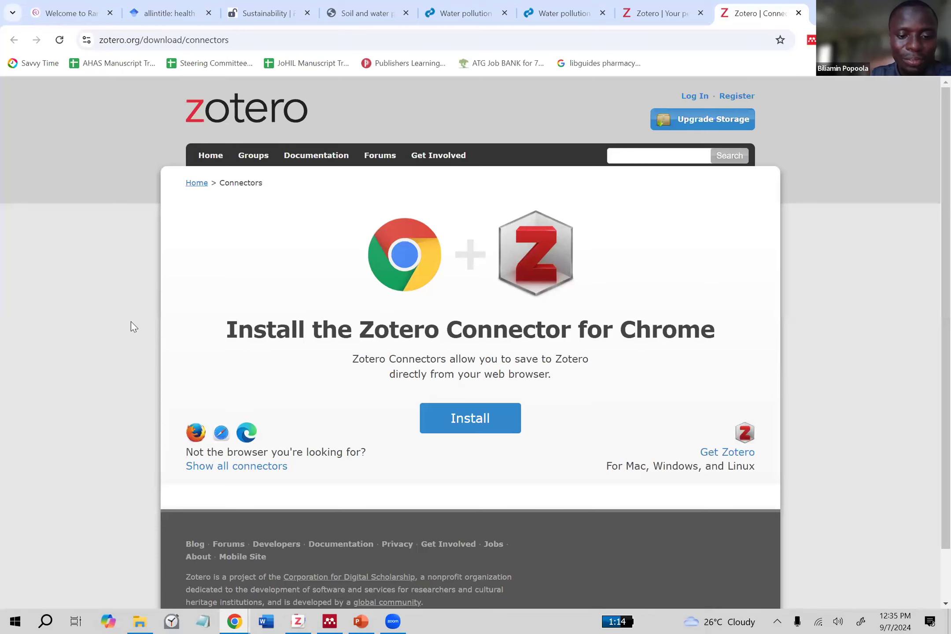
- Copy the full web address of the Zotero connectors download page
{"action": "left_click", "coordinate": [255, 38]}
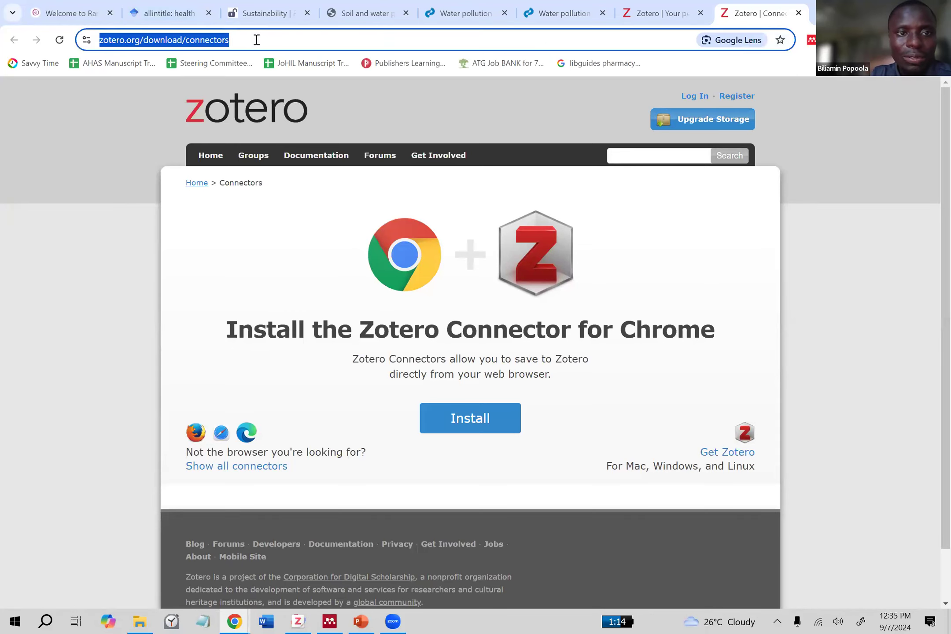
{"action": "left_click", "coordinate": [249, 39]}
{"action": "left_click_drag", "start_coordinate": [264, 40], "coordinate": [84, 40]}
{"action": "key", "text": "ctrl+c"}
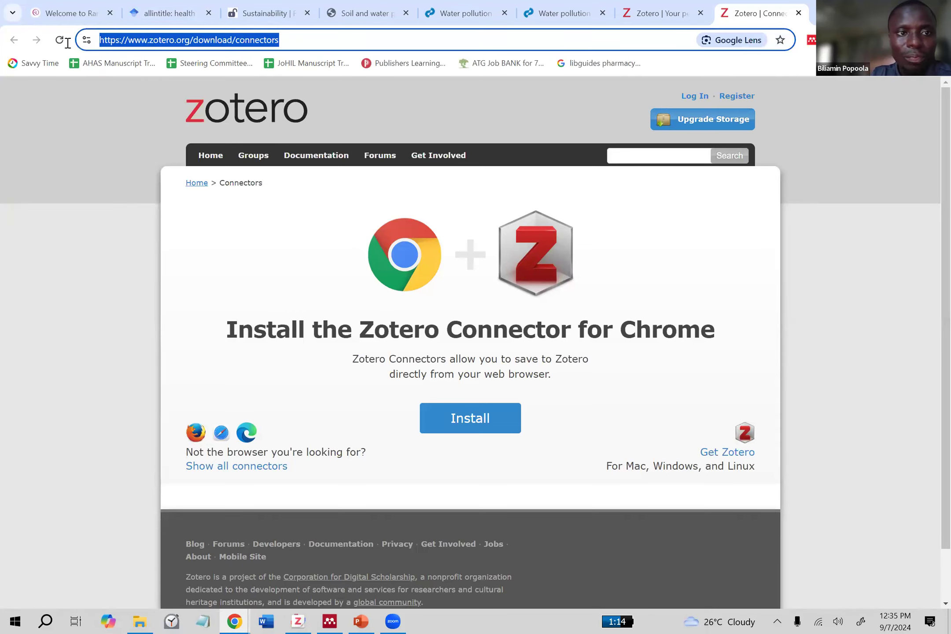
{"action": "right_click", "coordinate": [154, 44]}
{"action": "left_click", "coordinate": [191, 157]}
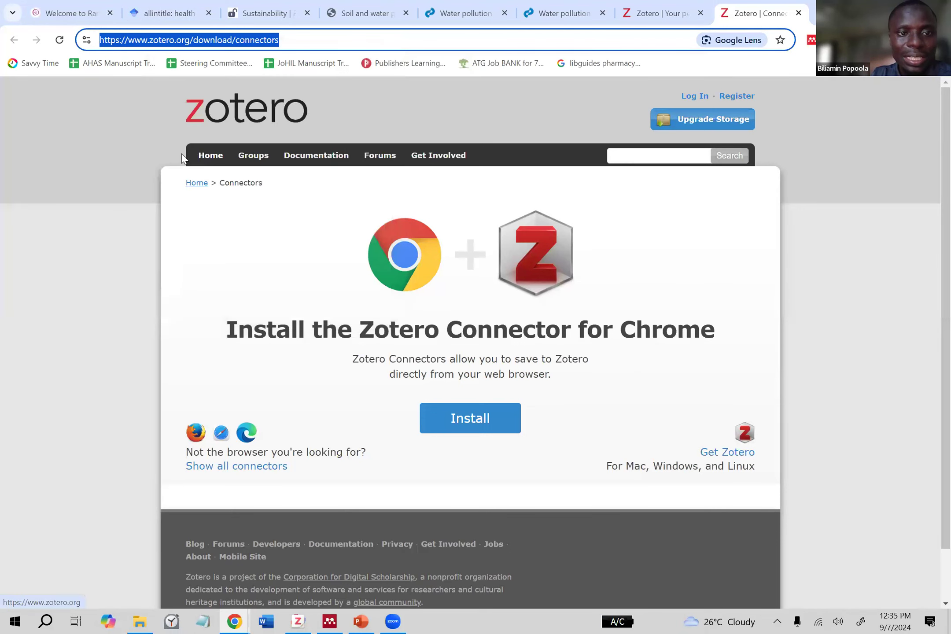
{"action": "left_click", "coordinate": [2, 618]}
{"action": "type", "text": "mozil"}
{"action": "key", "text": "Return"}
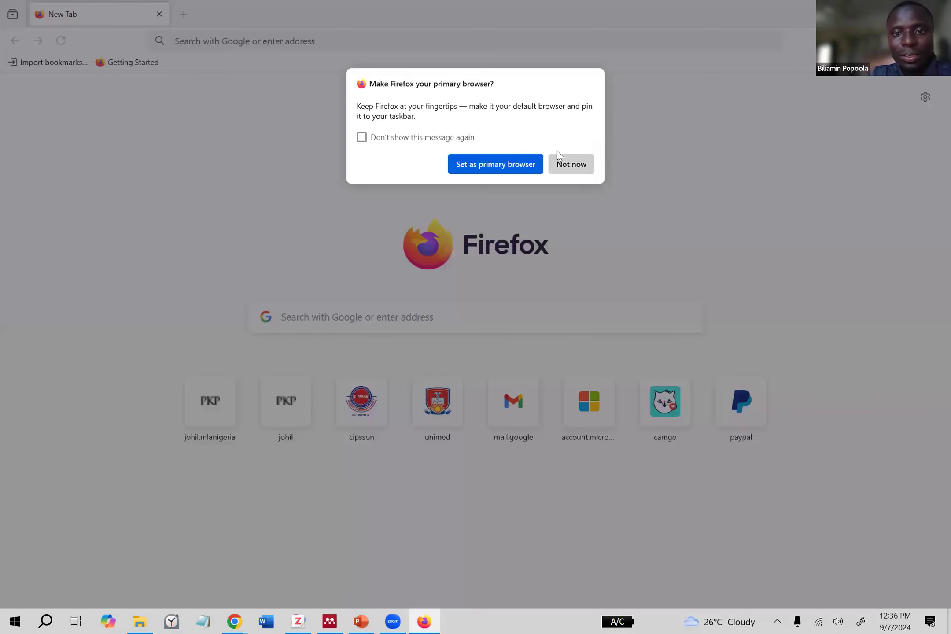
{"action": "left_click", "coordinate": [559, 159]}
{"action": "left_click", "coordinate": [283, 40]}
{"action": "key", "text": "ctrl+v"}
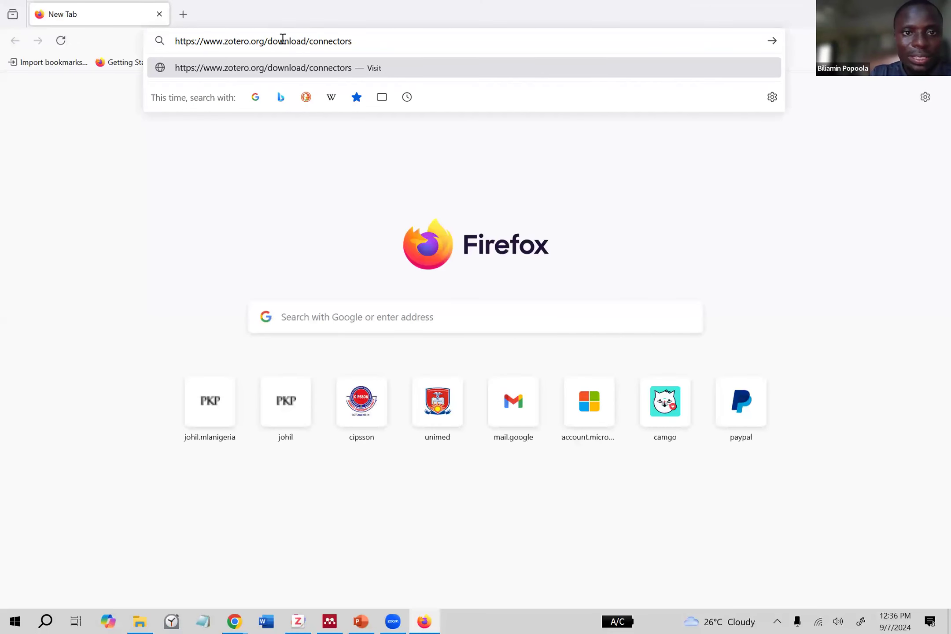
{"action": "key", "text": "Return"}
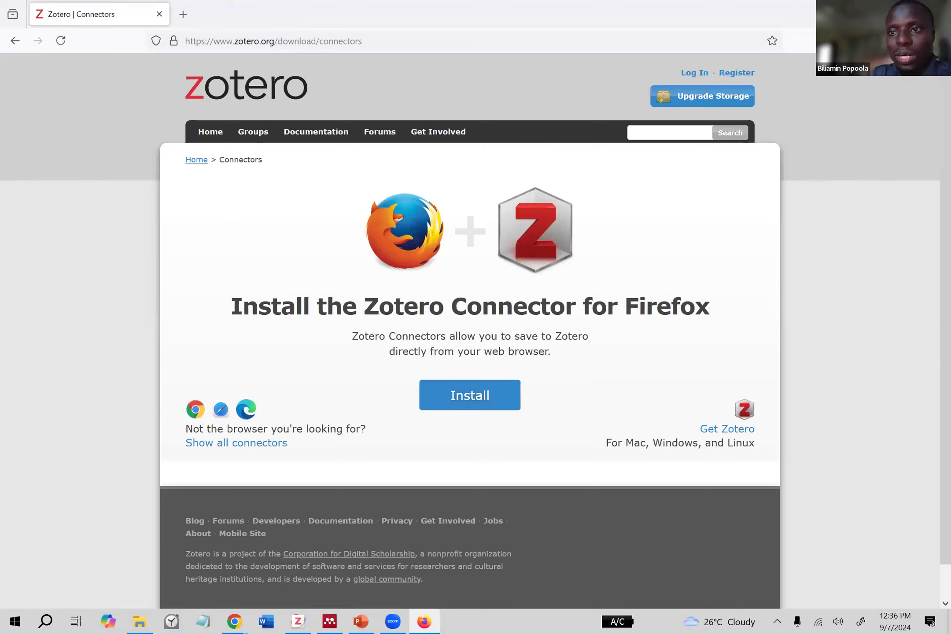
- Install the Zotero Connector add-on in Firefox from the connectors page, accepting the requested permissions
{"action": "key", "text": "ctrl+shift+a"}
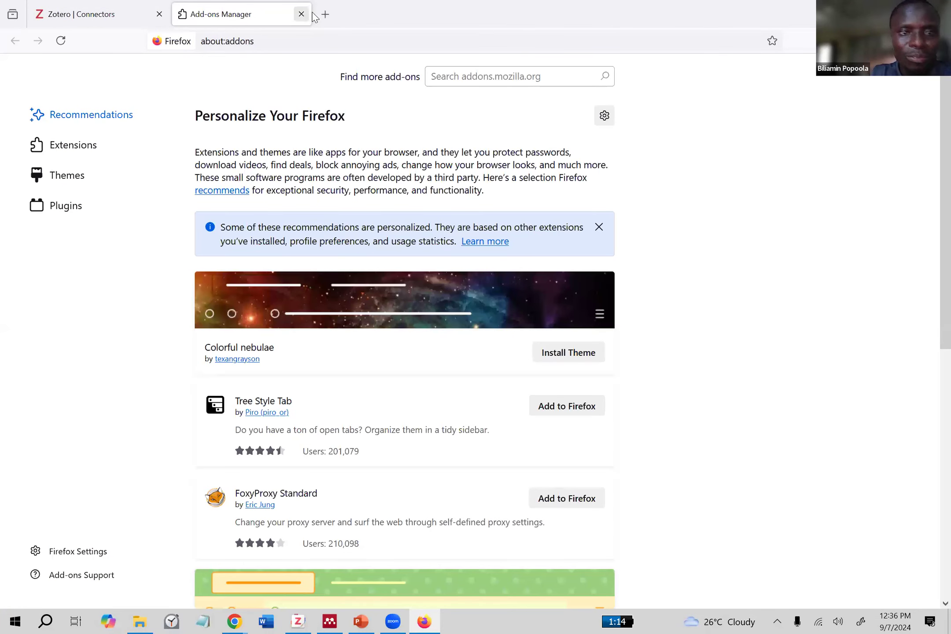
{"action": "key", "text": "ctrl+w"}
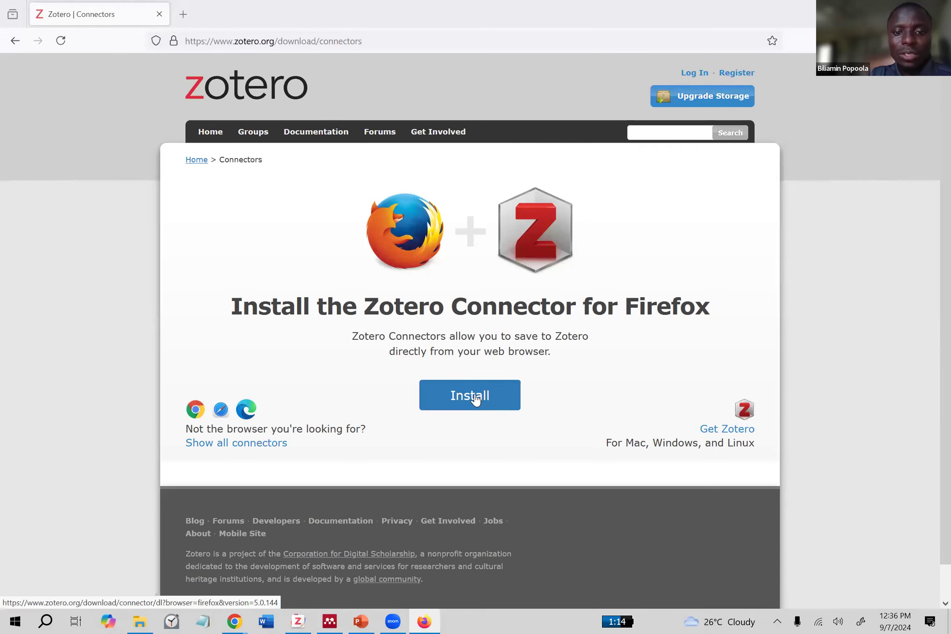
{"action": "left_click", "coordinate": [476, 397]}
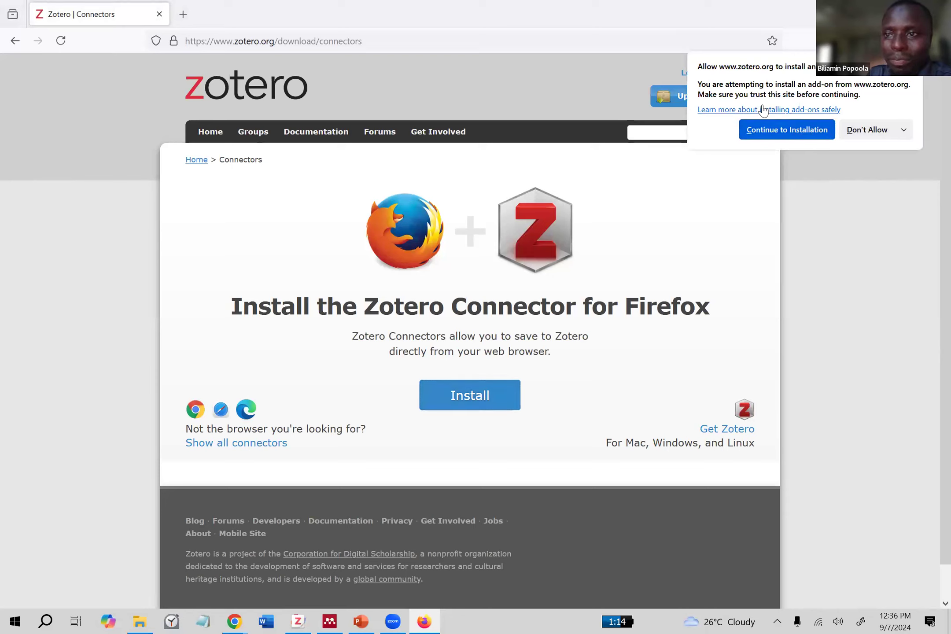
{"action": "left_click", "coordinate": [771, 131]}
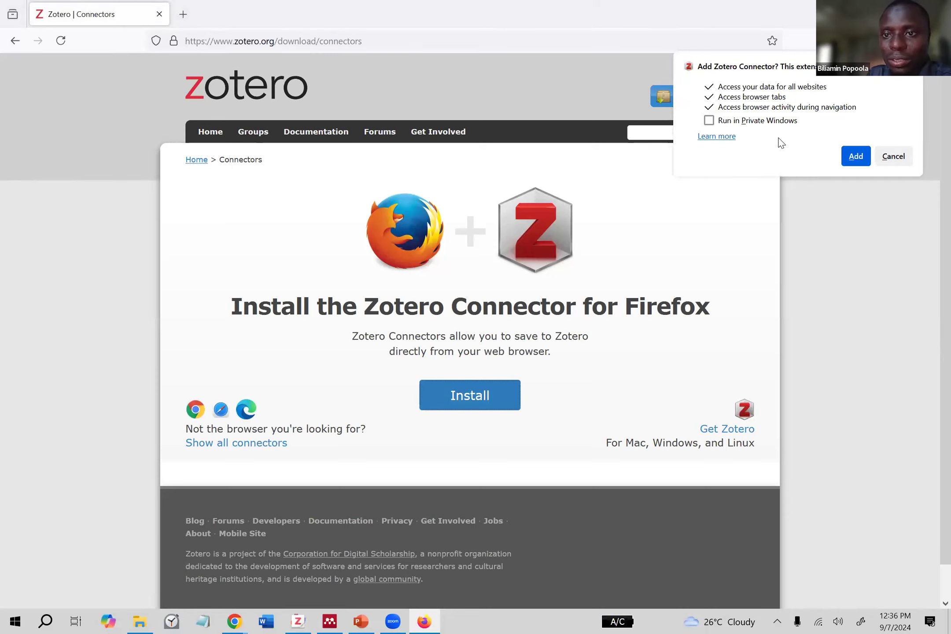
{"action": "left_click", "coordinate": [854, 157]}
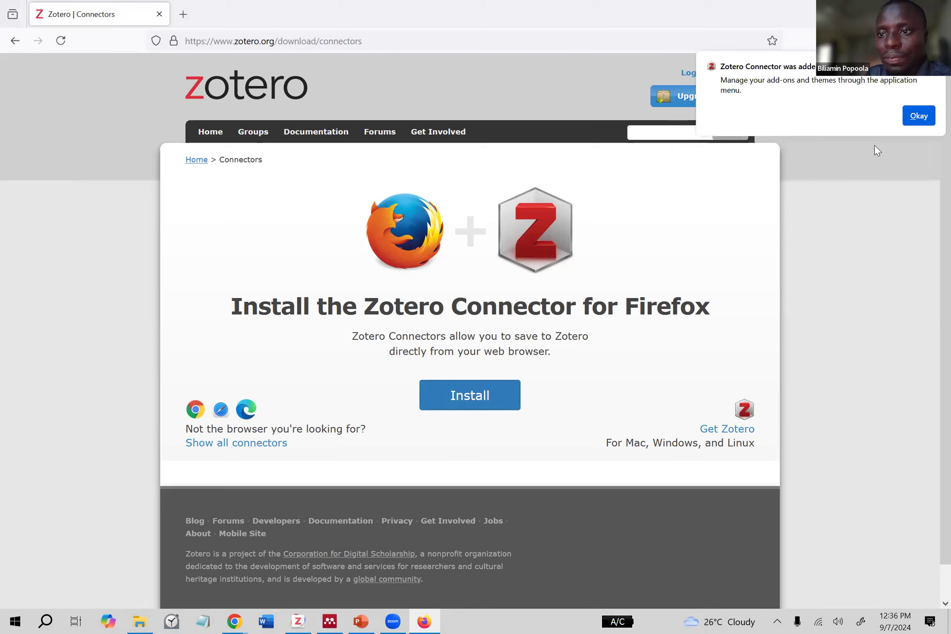
{"action": "left_click", "coordinate": [917, 116]}
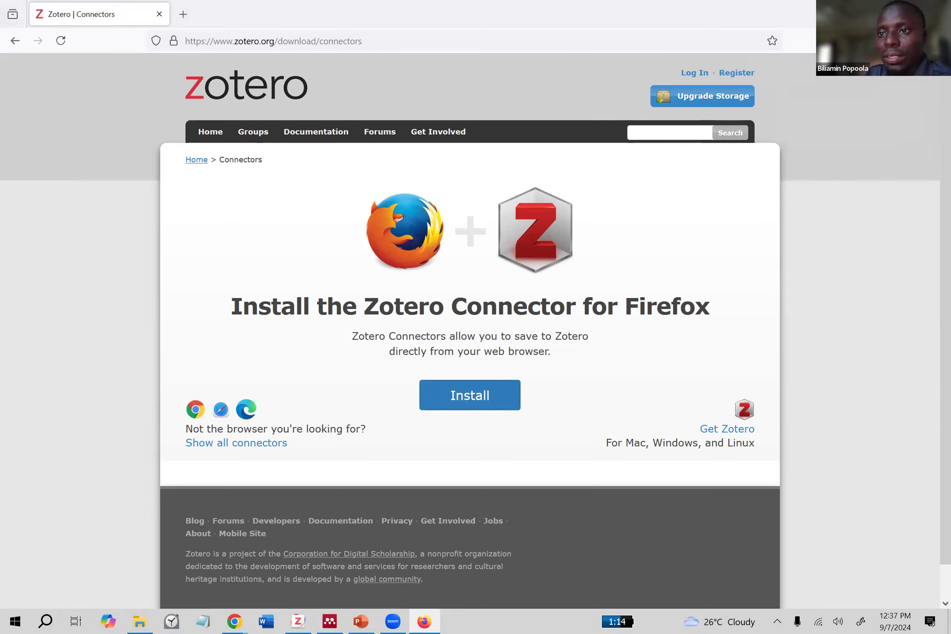
- Pin the Zotero Connector extension to the Firefox toolbar
{"action": "left_click", "coordinate": [912, 40]}
{"action": "left_click", "coordinate": [913, 40]}
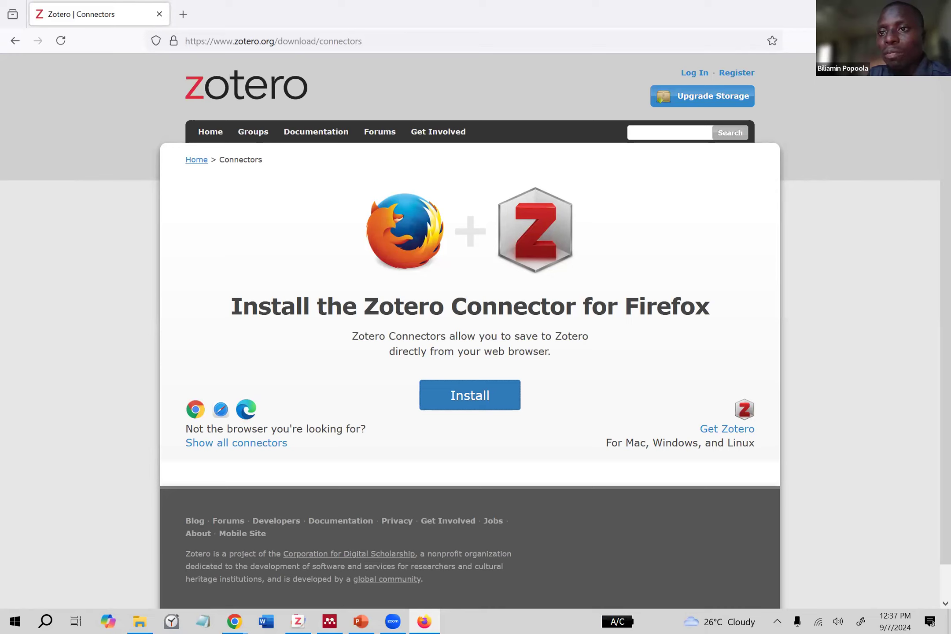
{"action": "left_click", "coordinate": [893, 41]}
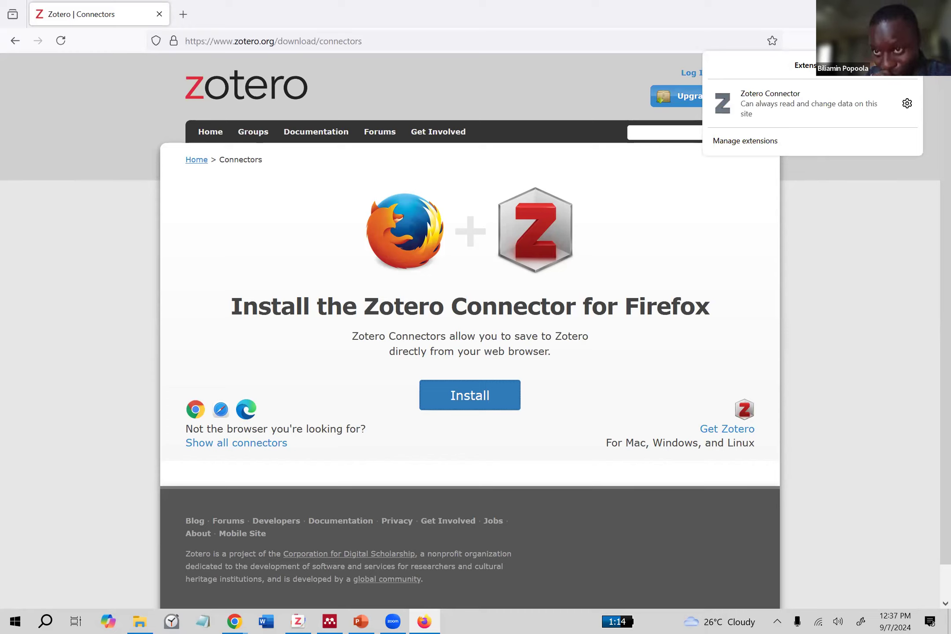
{"action": "left_click", "coordinate": [907, 103]}
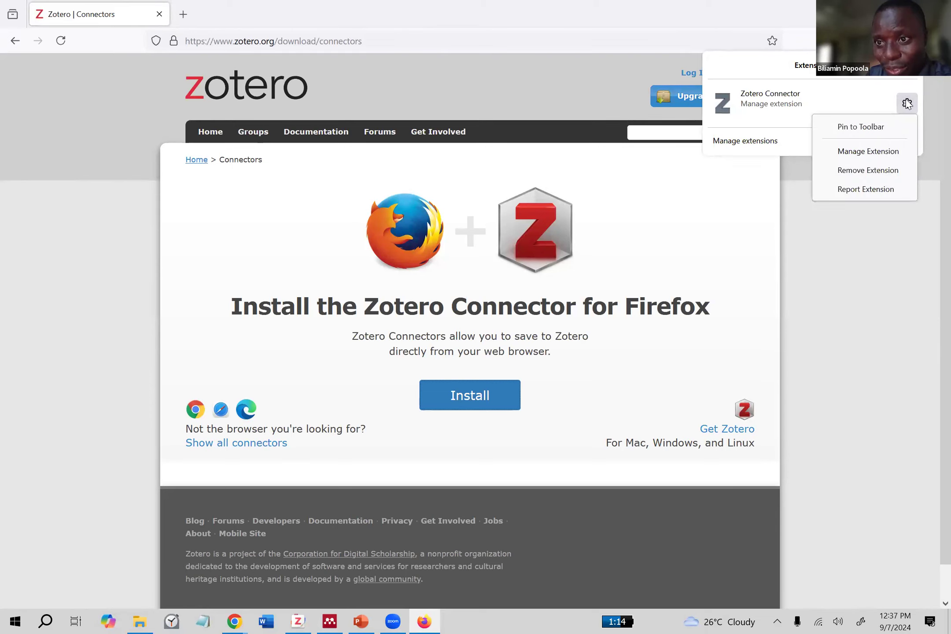
{"action": "left_click", "coordinate": [860, 127]}
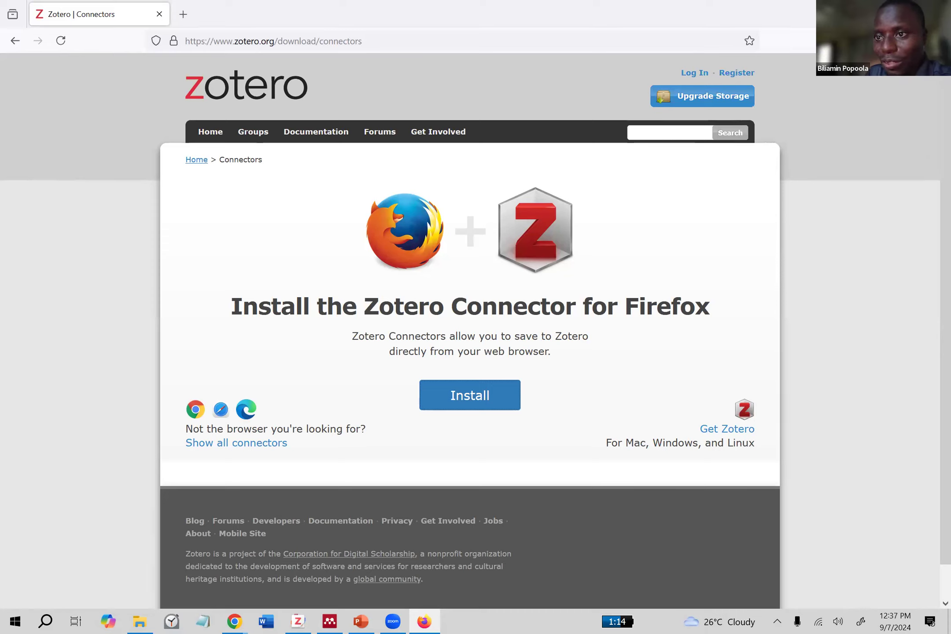
- View Firefox's Add-ons Manager alongside the connectors page and check the toolbar options of the pinned Zotero Connector
{"action": "key", "text": "ctrl+shift+a"}
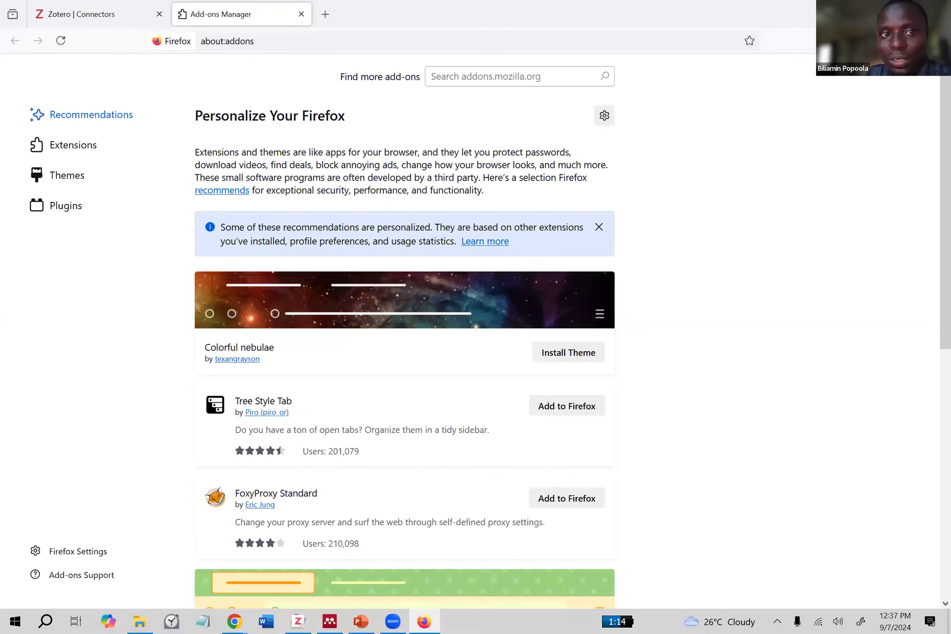
{"action": "left_click", "coordinate": [122, 7]}
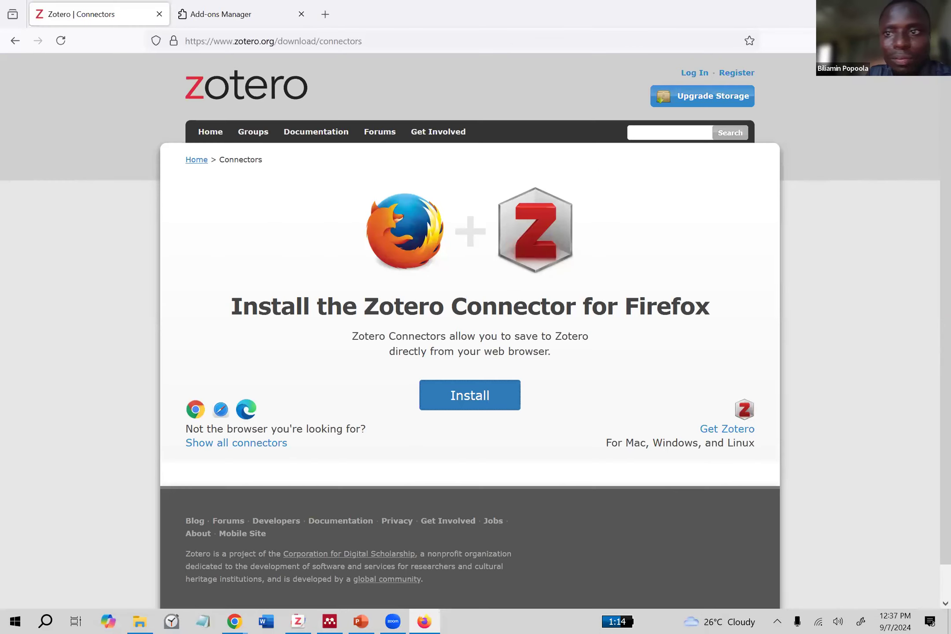
{"action": "key", "text": "ctrl+Tab"}
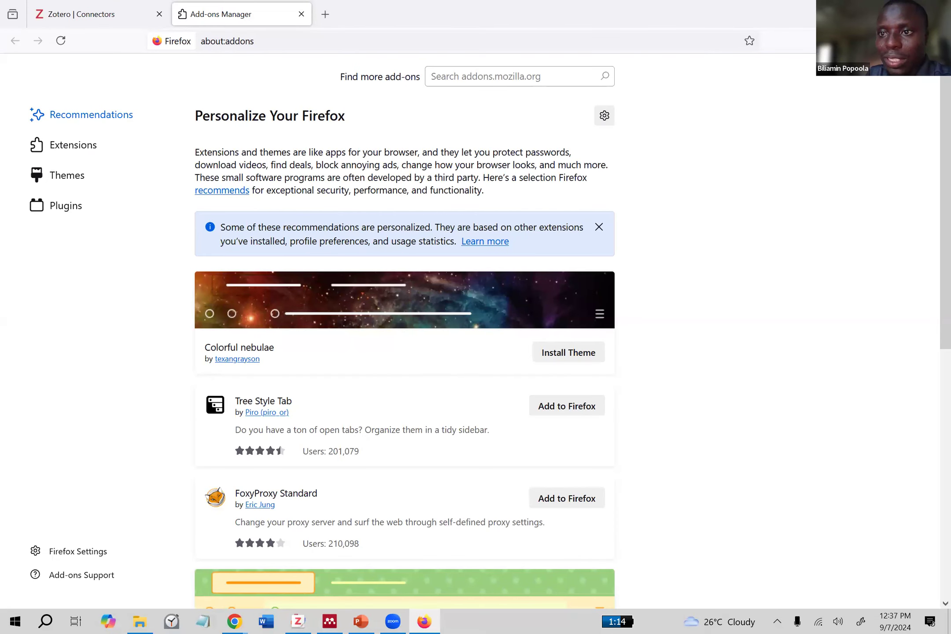
{"action": "right_click", "coordinate": [880, 40]}
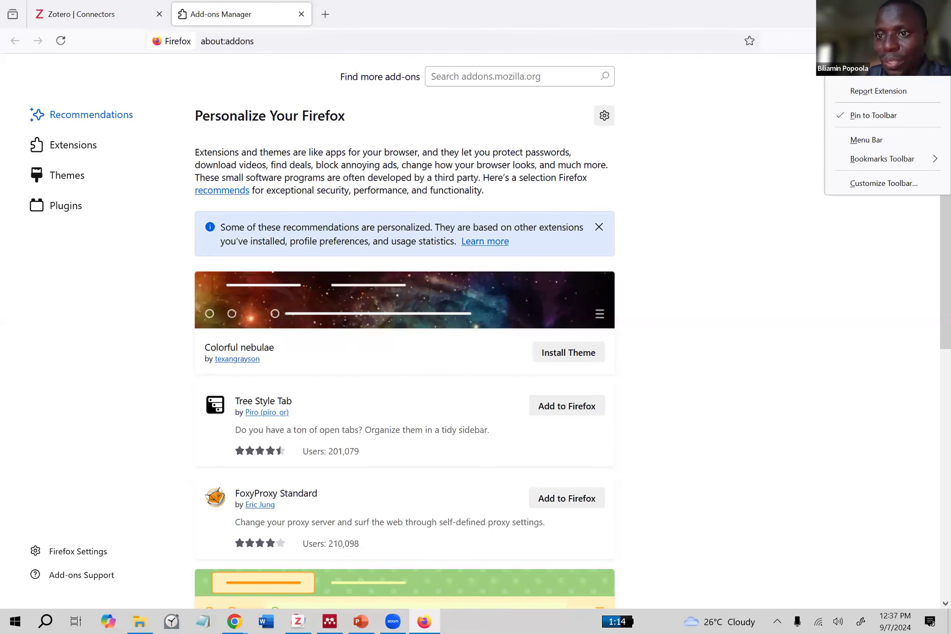
{"action": "key", "text": "Escape"}
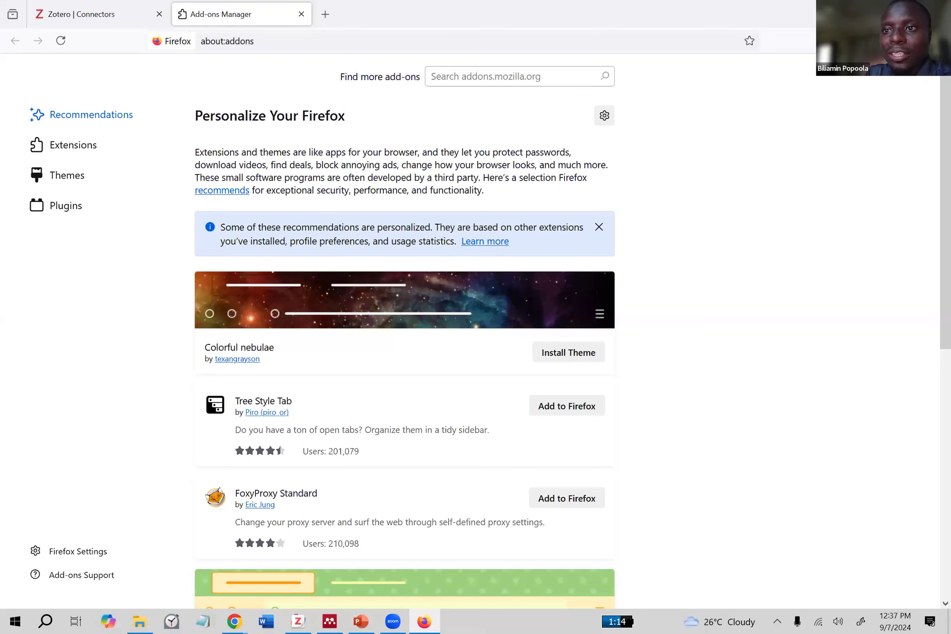
- Switch to Chrome, view its installed extensions, and save the Zotero connectors page with a snapshot to Chapter 1
{"action": "key", "text": "alt+Tab"}
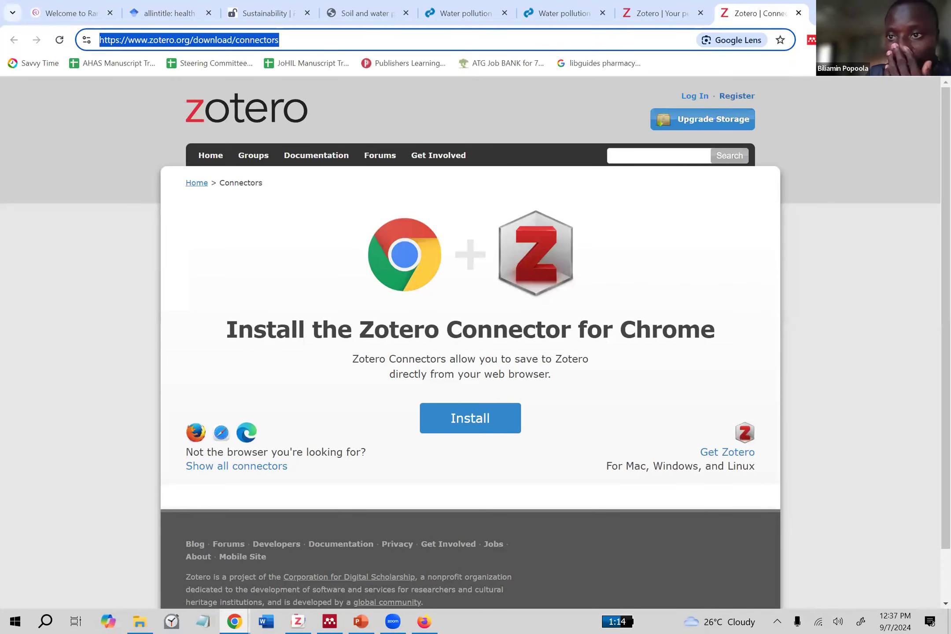
{"action": "left_click", "coordinate": [858, 40]}
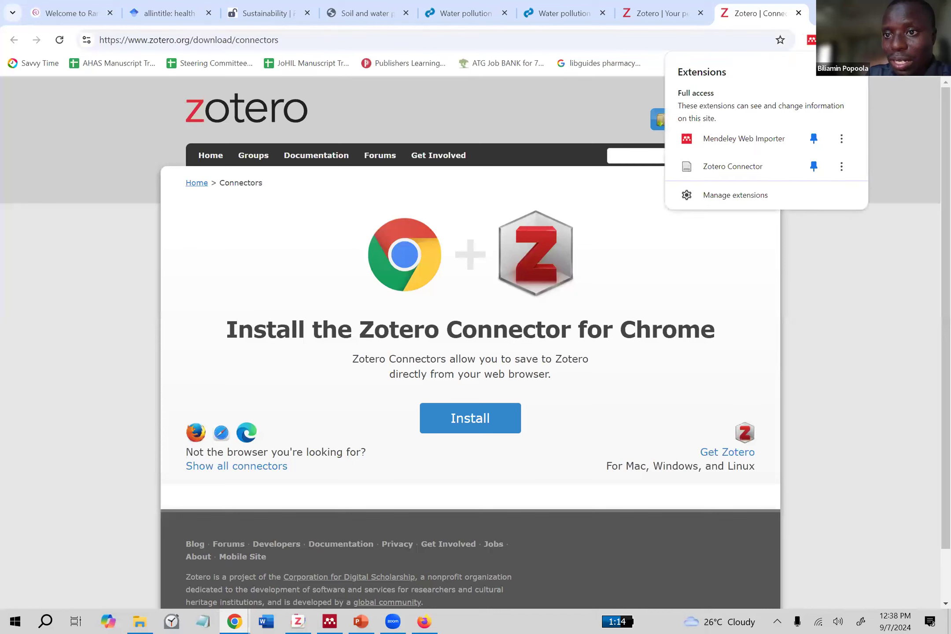
{"action": "left_click", "coordinate": [834, 40]}
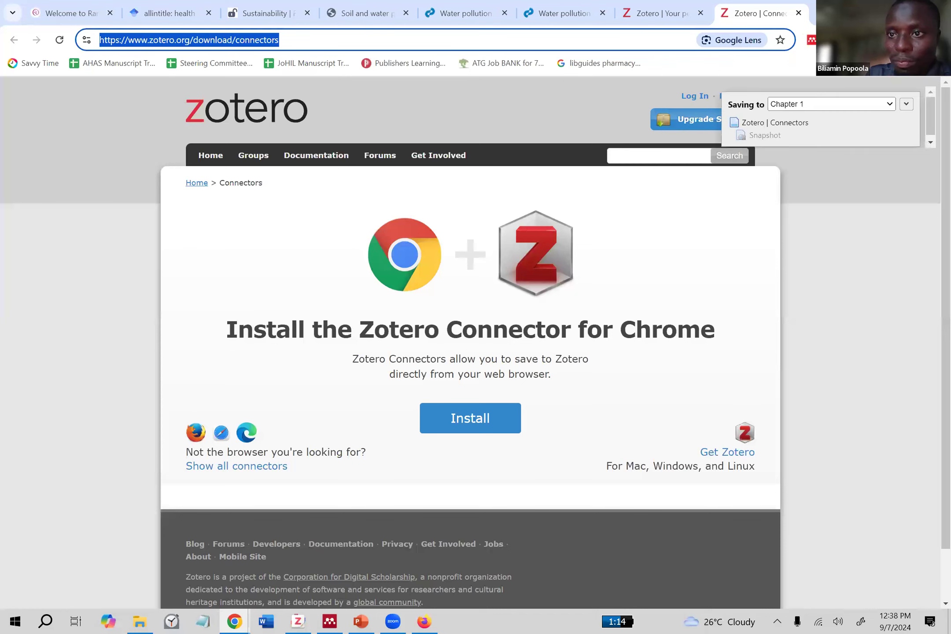
{"action": "left_click", "coordinate": [858, 40]}
{"action": "left_click", "coordinate": [834, 40]}
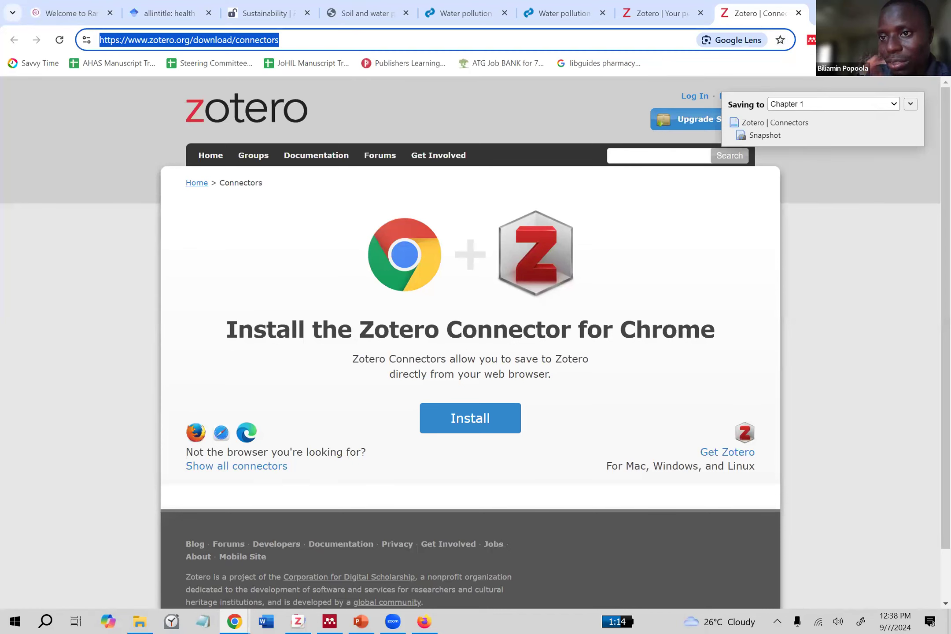
- Unpin Zotero Connector and Mendeley Web Importer from the Chrome toolbar
{"action": "left_click", "coordinate": [859, 40]}
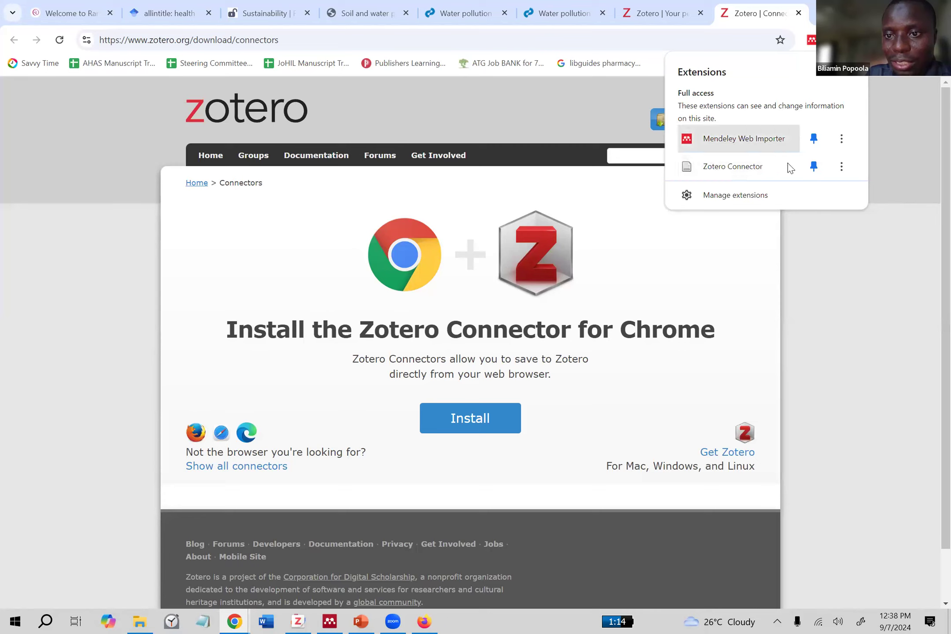
{"action": "left_click", "coordinate": [817, 166]}
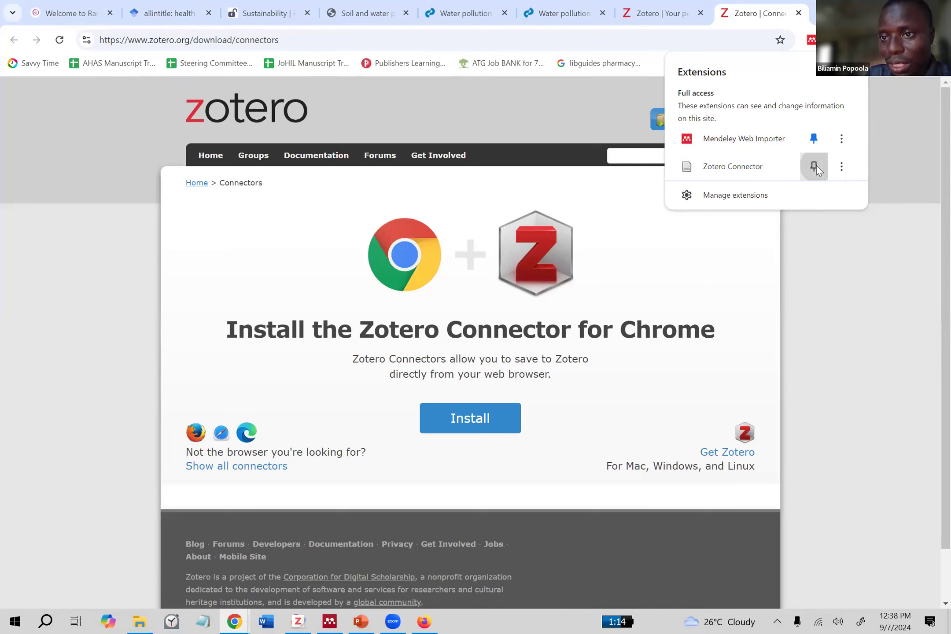
{"action": "left_click", "coordinate": [881, 144]}
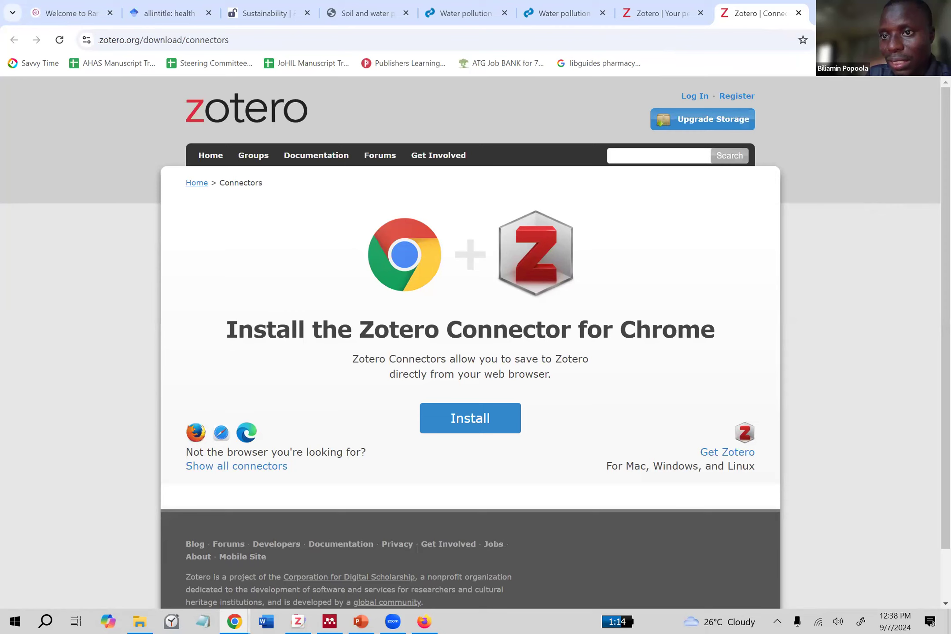
- View Chrome's list of installed extensions and pin Zotero Connector to the toolbar
{"action": "left_click", "coordinate": [858, 39]}
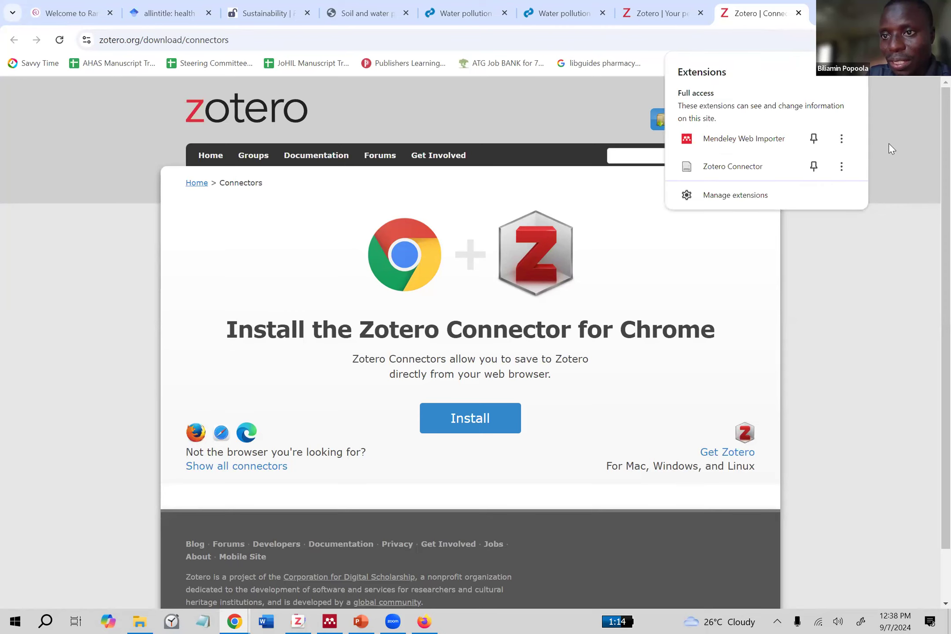
{"action": "left_click", "coordinate": [858, 39]}
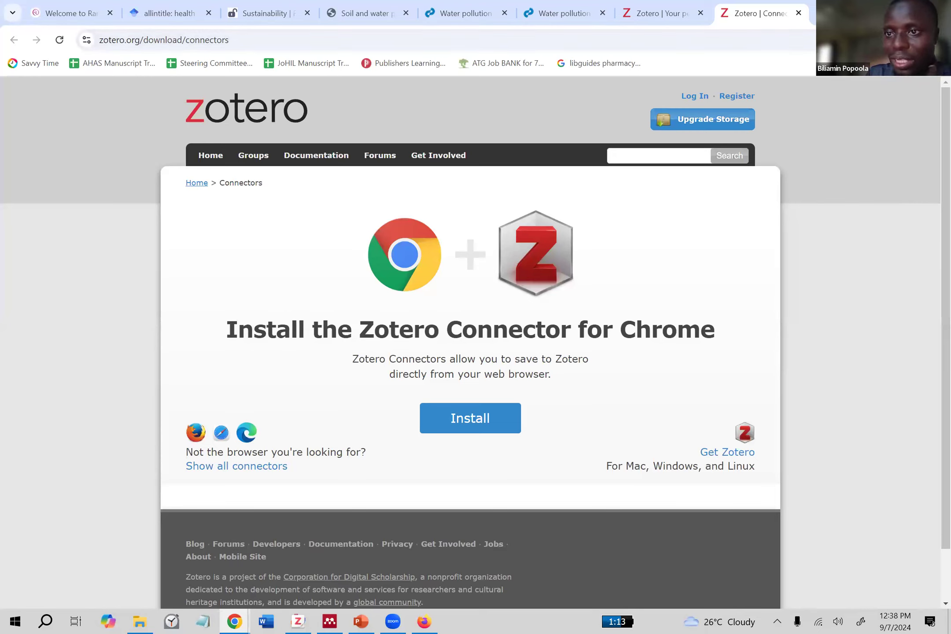
{"action": "left_click", "coordinate": [860, 39]}
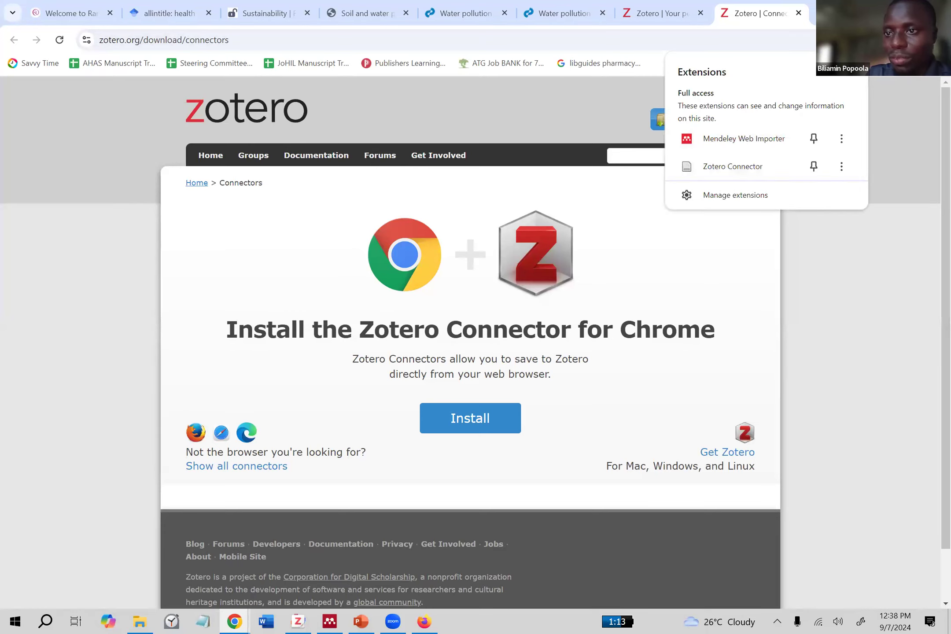
{"action": "left_click", "coordinate": [861, 40]}
{"action": "left_click", "coordinate": [861, 40]}
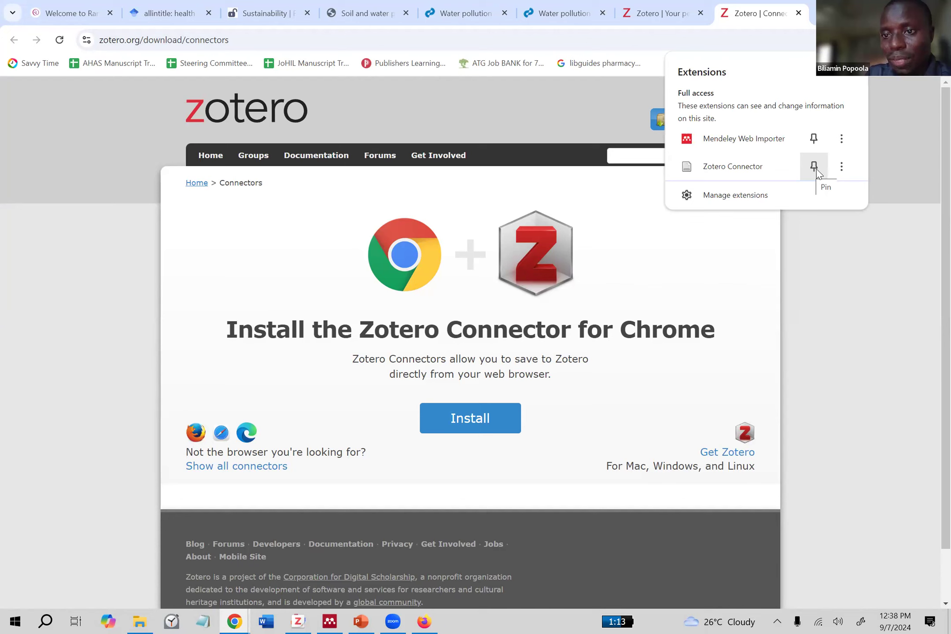
{"action": "left_click", "coordinate": [814, 168]}
{"action": "left_click", "coordinate": [890, 102]}
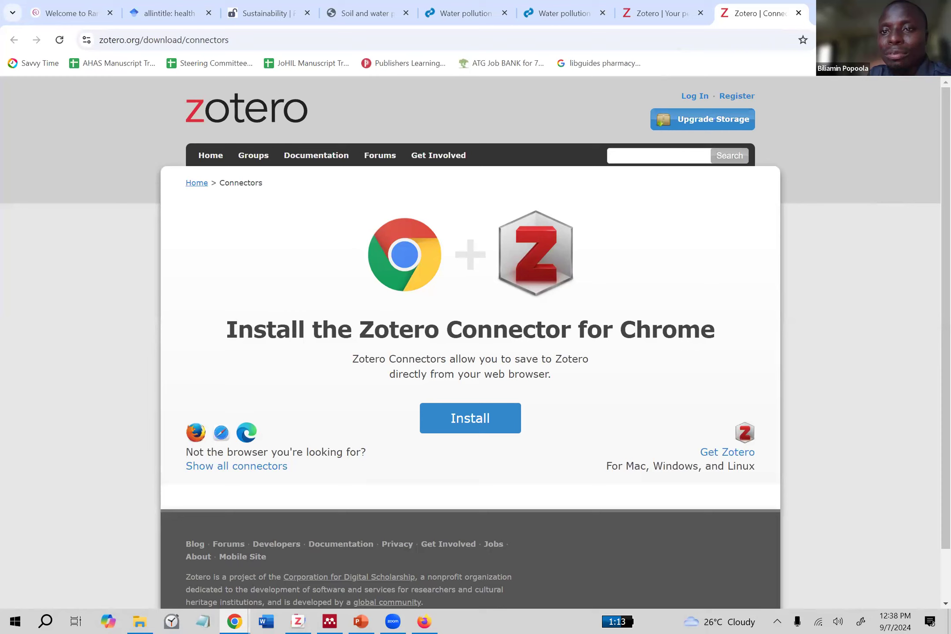
- Switch to Firefox and examine the recommended add-ons in the Add-ons Manager and the Zotero connectors page
{"action": "left_click", "coordinate": [427, 621]}
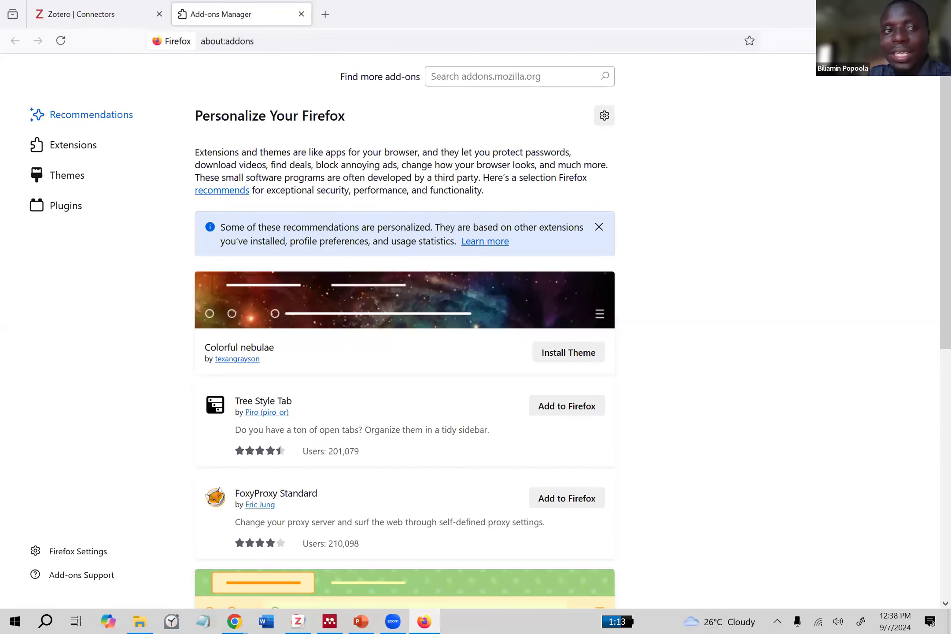
{"action": "left_click", "coordinate": [82, 20]}
{"action": "key", "text": "ctrl+Tab"}
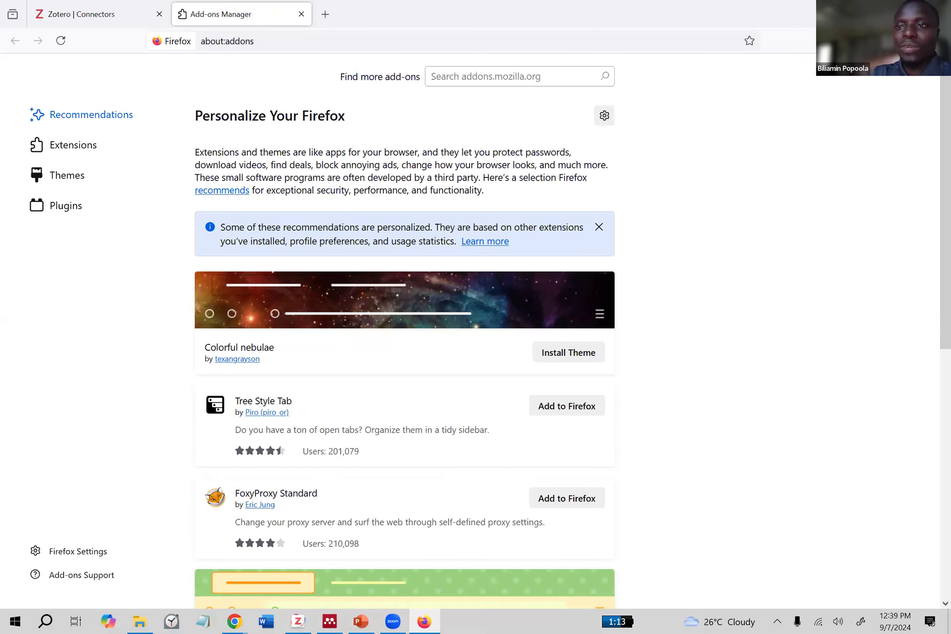
{"action": "left_click_drag", "start_coordinate": [805, 28], "coordinate": [836, 2]}
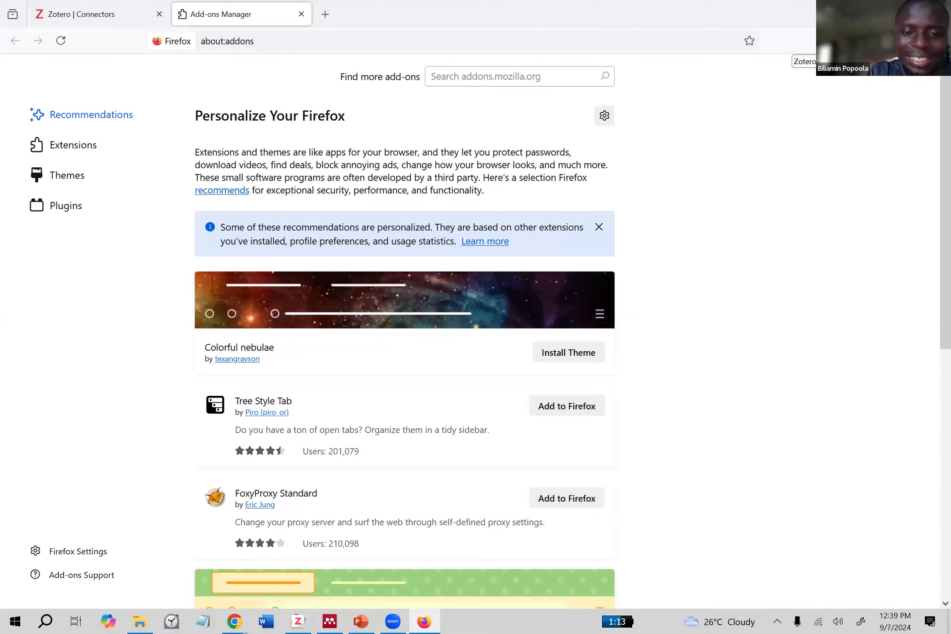
{"action": "scroll", "coordinate": [622, 191], "scroll_direction": "down", "scroll_amount": 10}
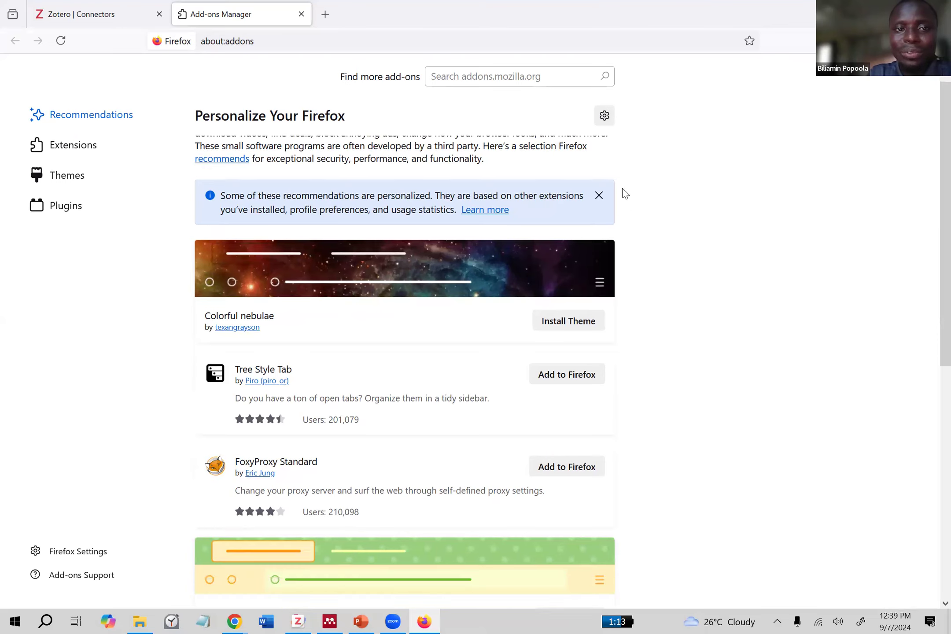
{"action": "scroll", "coordinate": [628, 203], "scroll_direction": "up", "scroll_amount": 10}
{"action": "scroll", "coordinate": [630, 208], "scroll_direction": "down", "scroll_amount": 1}
{"action": "scroll", "coordinate": [632, 209], "scroll_direction": "down", "scroll_amount": 8}
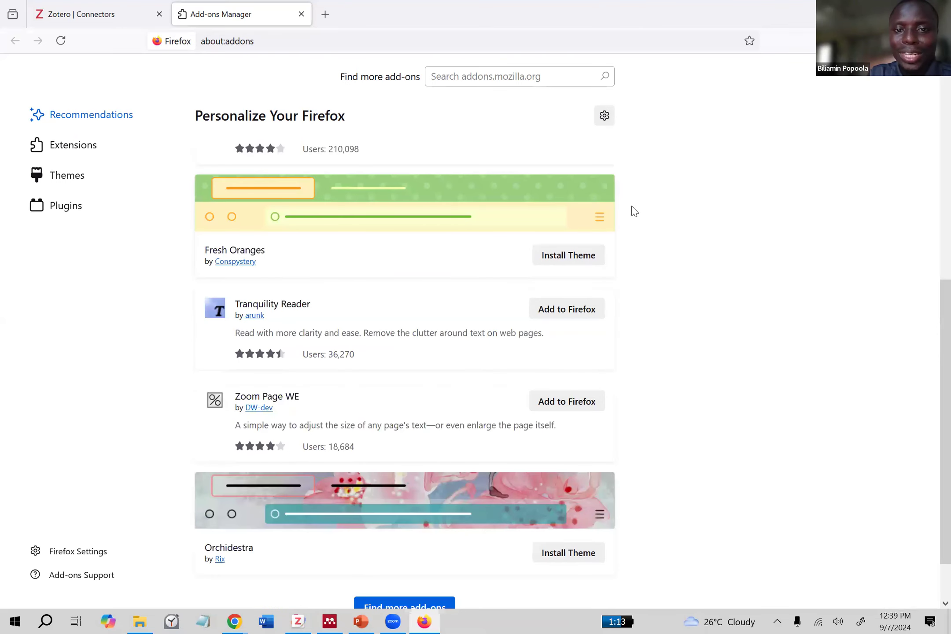
{"action": "scroll", "coordinate": [647, 200], "scroll_direction": "up", "scroll_amount": 9}
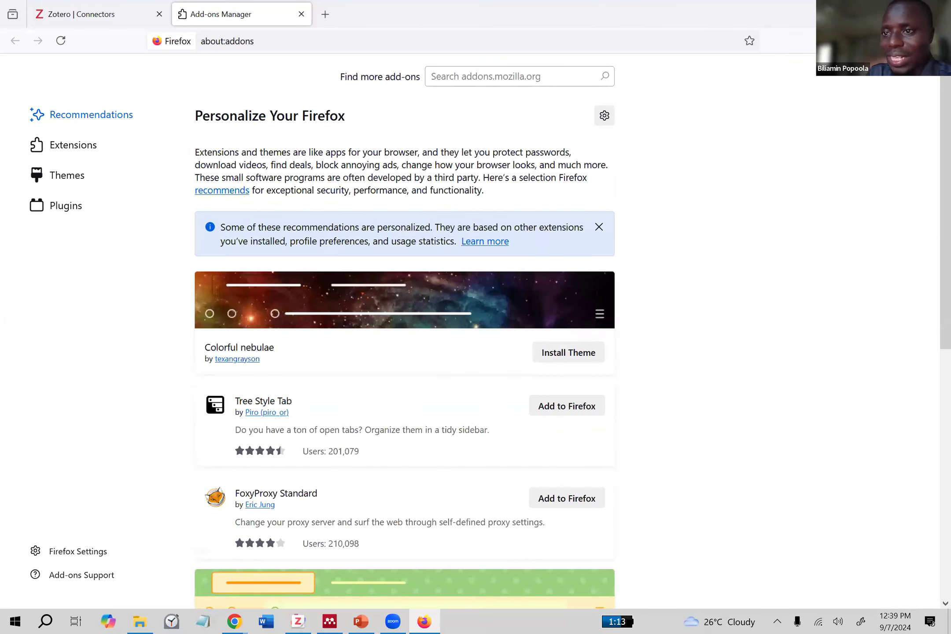
{"action": "left_click", "coordinate": [68, 14]}
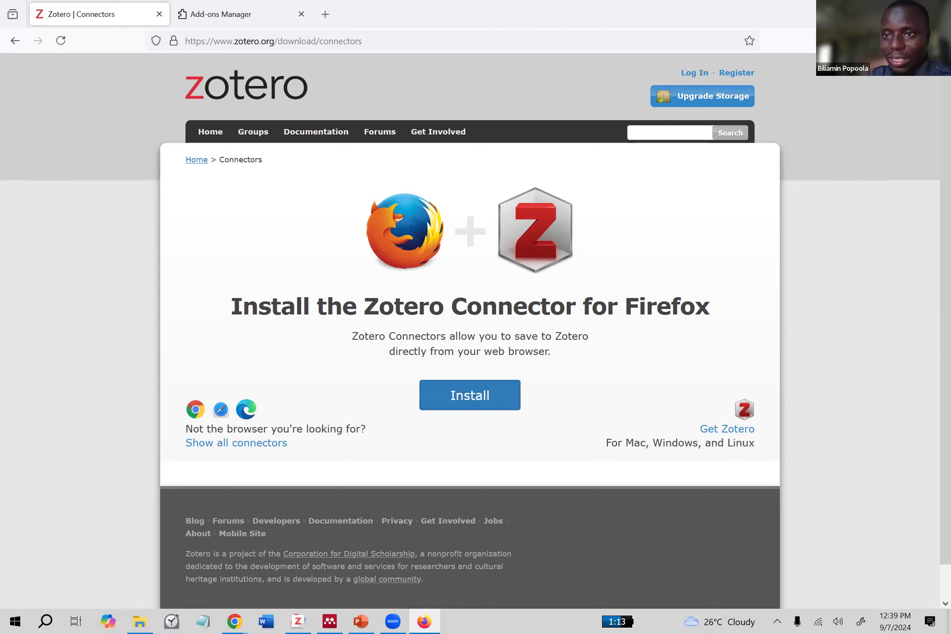
- Switch to Chrome, open the Google Scholar result "Water pollution in rural areas: Primary sources and associated health issues" in a new tab, and review its abstract
{"action": "key", "text": "alt+Tab"}
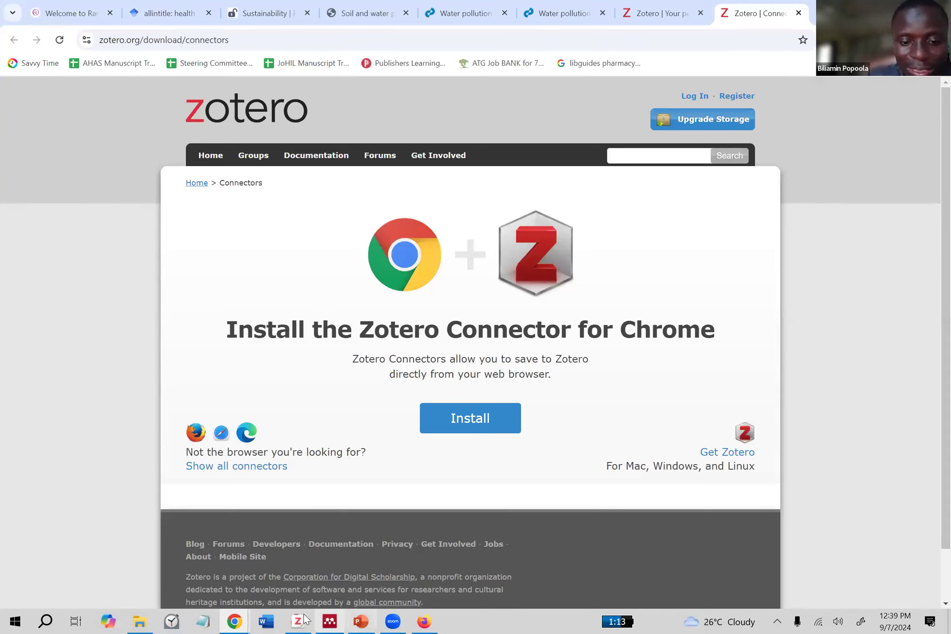
{"action": "mouse_move", "coordinate": [301, 620]}
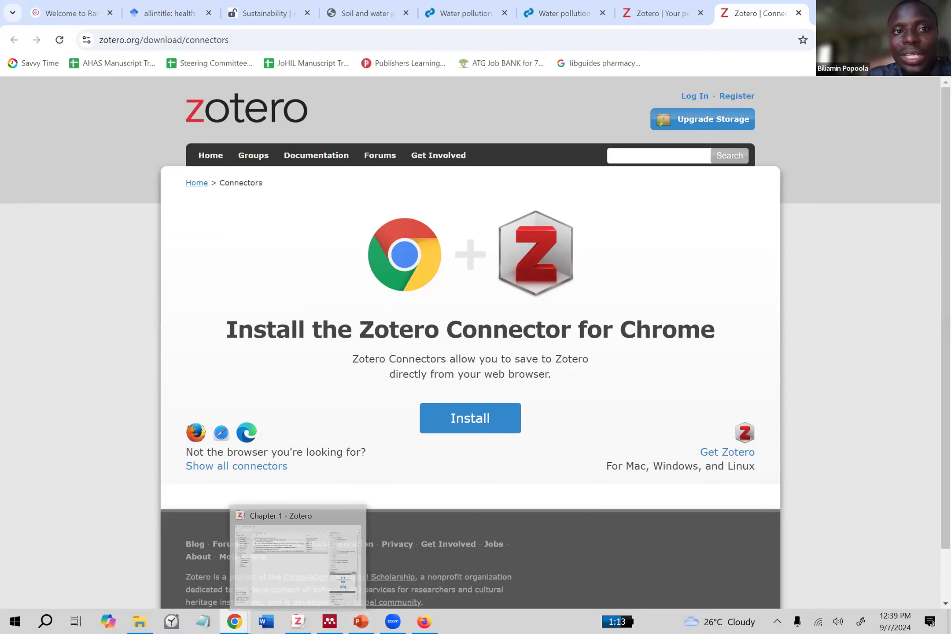
{"action": "left_click", "coordinate": [167, 14]}
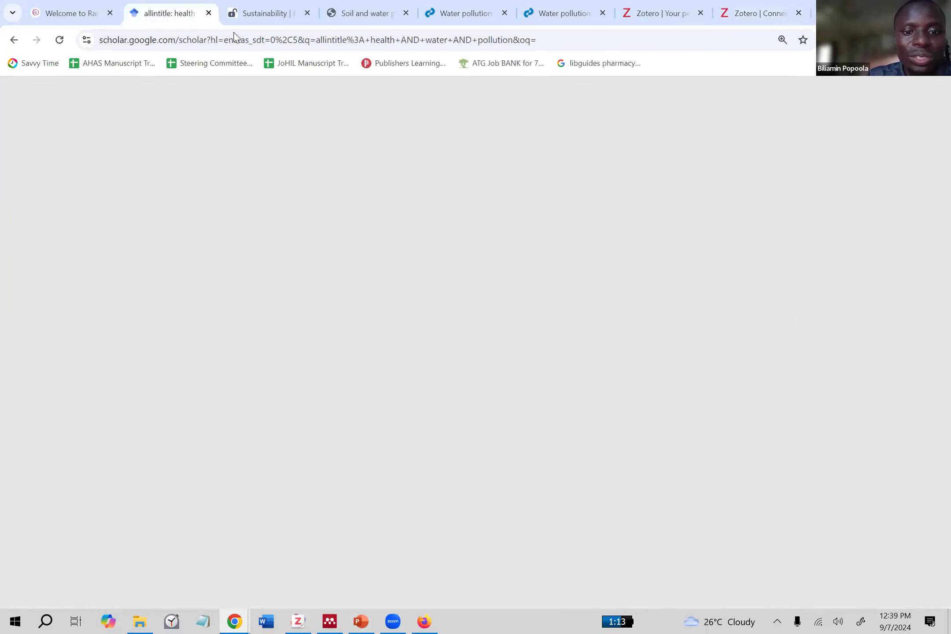
{"action": "scroll", "coordinate": [319, 269], "scroll_direction": "down", "scroll_amount": 1}
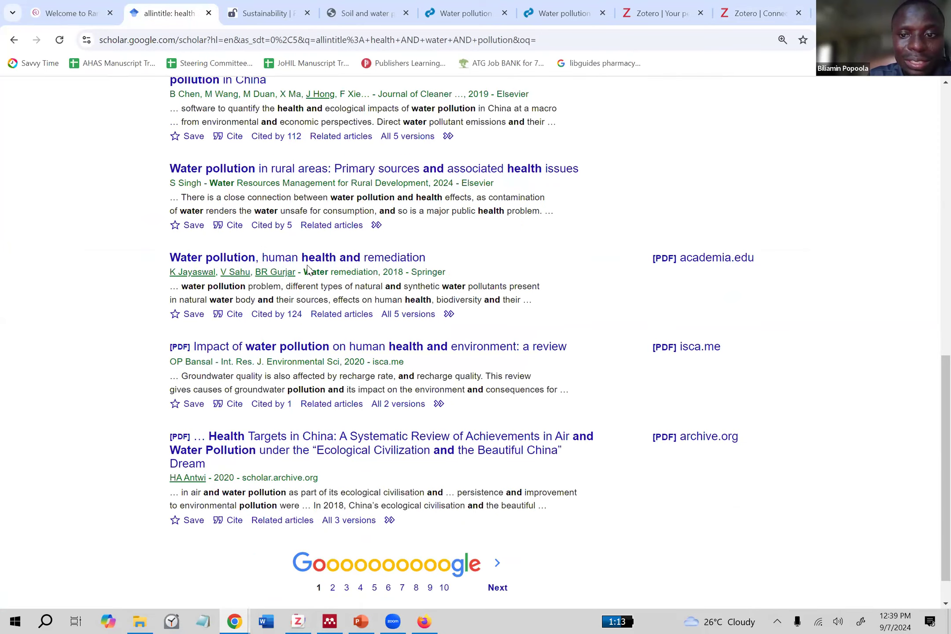
{"action": "right_click", "coordinate": [296, 170]}
{"action": "left_click", "coordinate": [328, 189]}
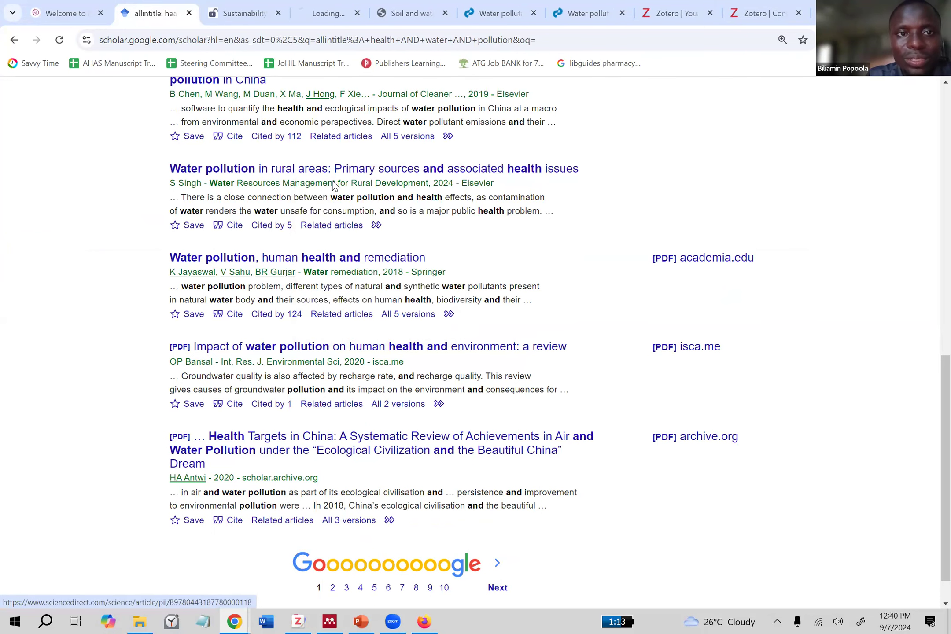
{"action": "left_click", "coordinate": [325, 17]}
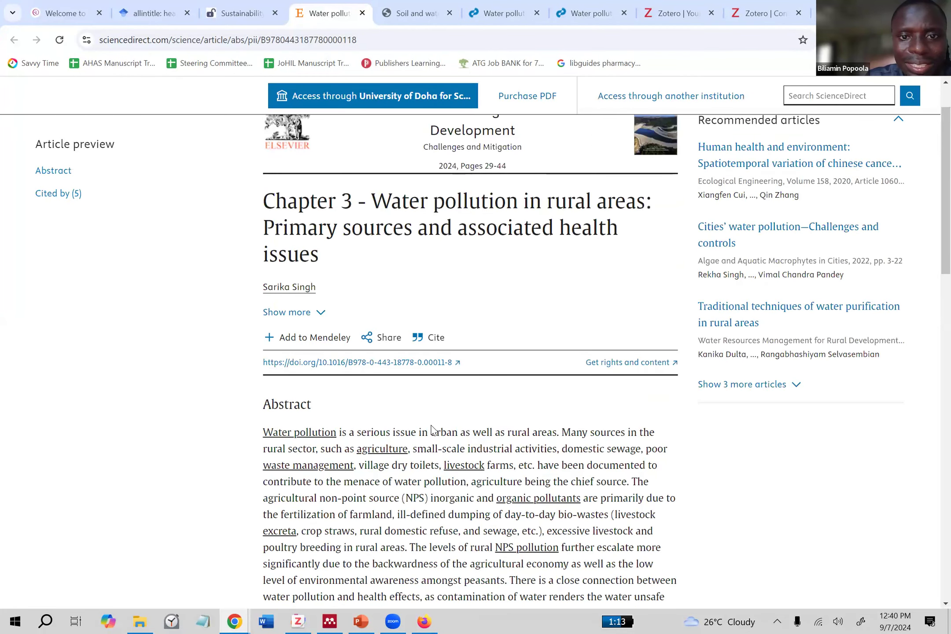
{"action": "scroll", "coordinate": [431, 429], "scroll_direction": "down", "scroll_amount": 3}
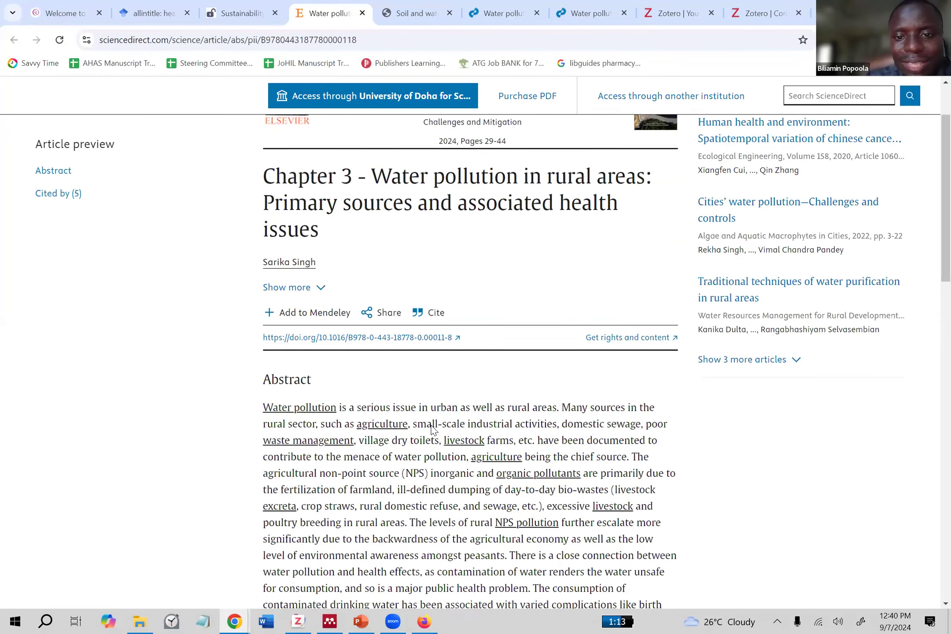
{"action": "scroll", "coordinate": [431, 429], "scroll_direction": "down", "scroll_amount": 4}
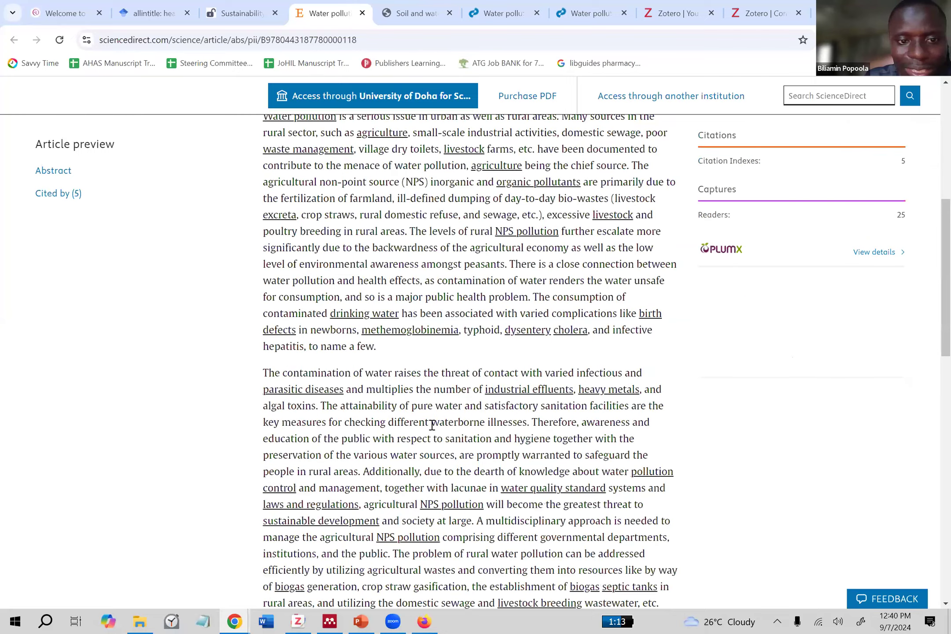
{"action": "scroll", "coordinate": [431, 425], "scroll_direction": "down", "scroll_amount": 2}
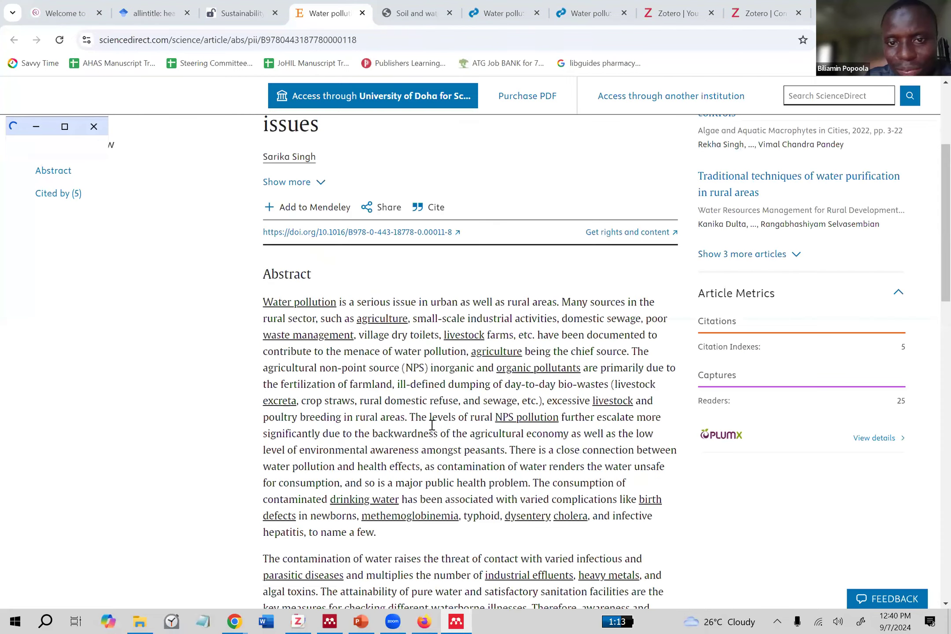
{"action": "scroll", "coordinate": [432, 424], "scroll_direction": "up", "scroll_amount": 10}
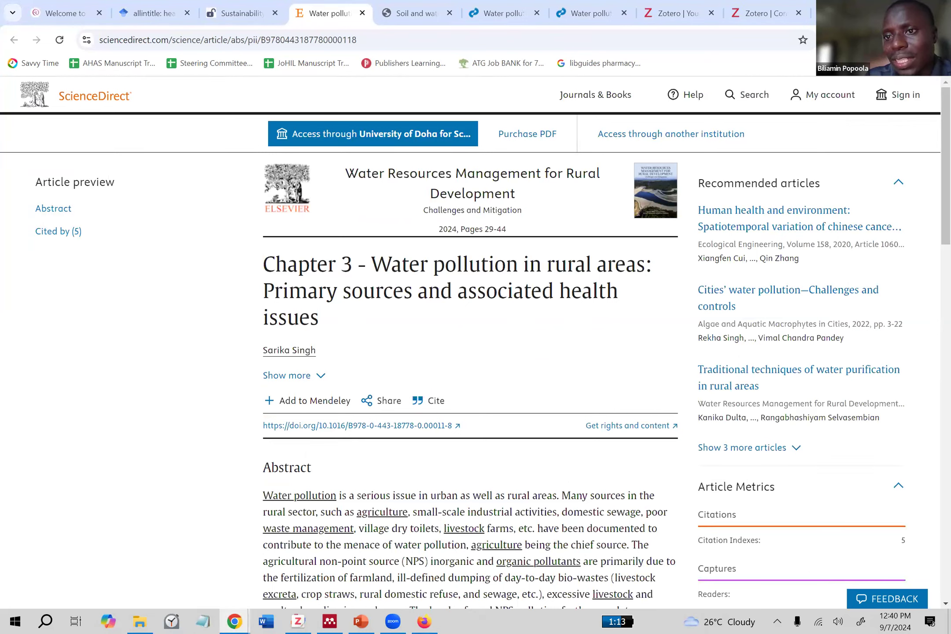
- Save the ScienceDirect chapter on rural water pollution to Zotero, with Chapter 1 under Cholera Study as the destination collection
{"action": "left_click", "coordinate": [914, 104]}
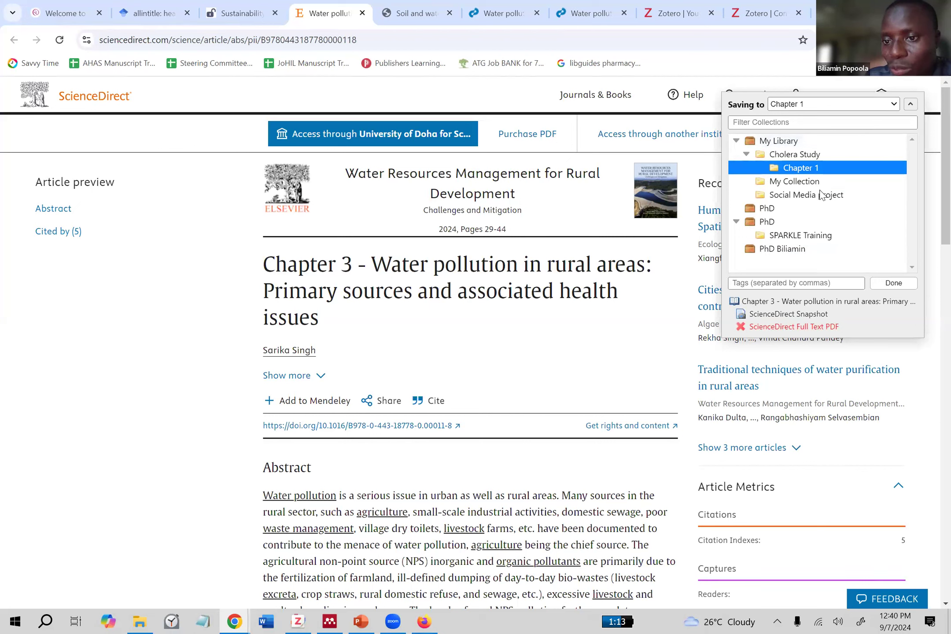
{"action": "left_click", "coordinate": [816, 154]}
{"action": "left_click", "coordinate": [813, 170]}
{"action": "left_click", "coordinate": [818, 182]}
{"action": "left_click", "coordinate": [810, 195]}
{"action": "left_click", "coordinate": [800, 168]}
{"action": "left_click", "coordinate": [798, 154]}
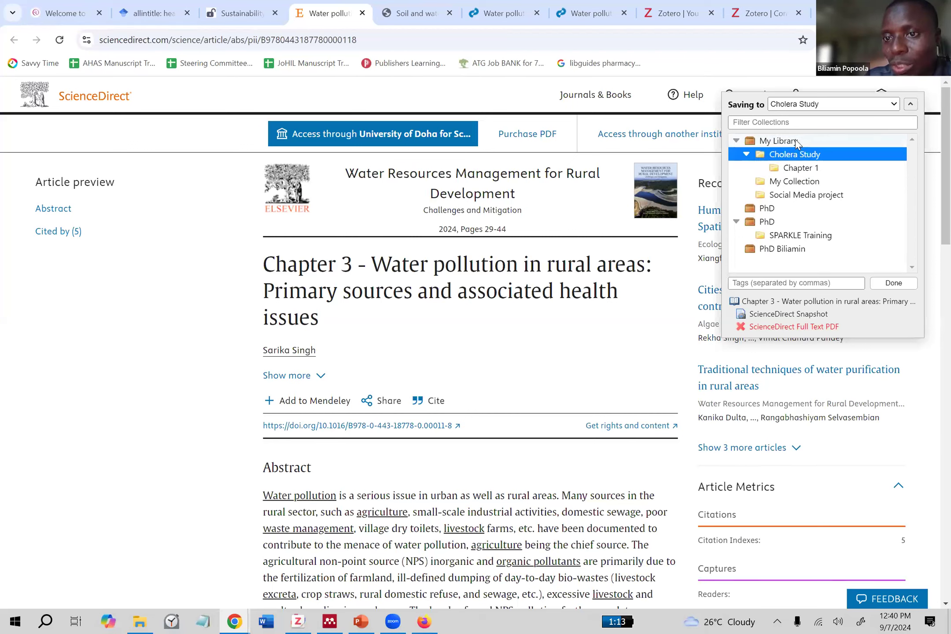
{"action": "left_click", "coordinate": [795, 141]}
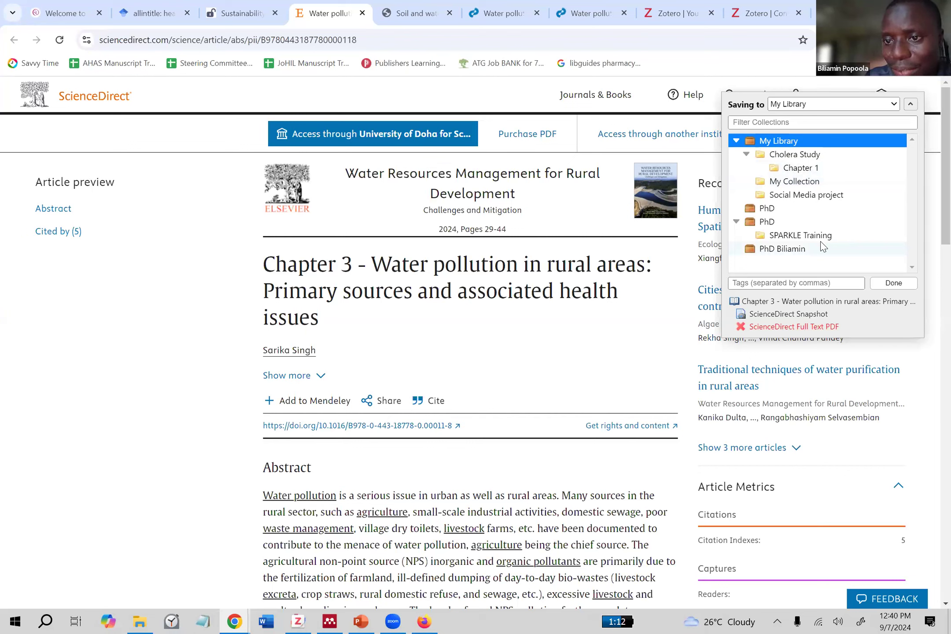
{"action": "left_click", "coordinate": [801, 168]}
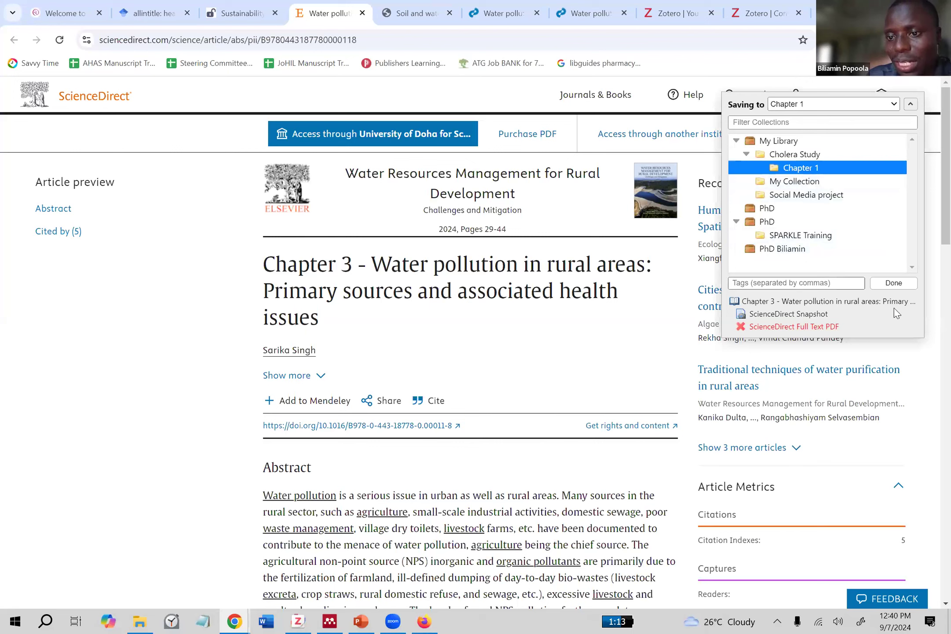
{"action": "left_click", "coordinate": [897, 286]}
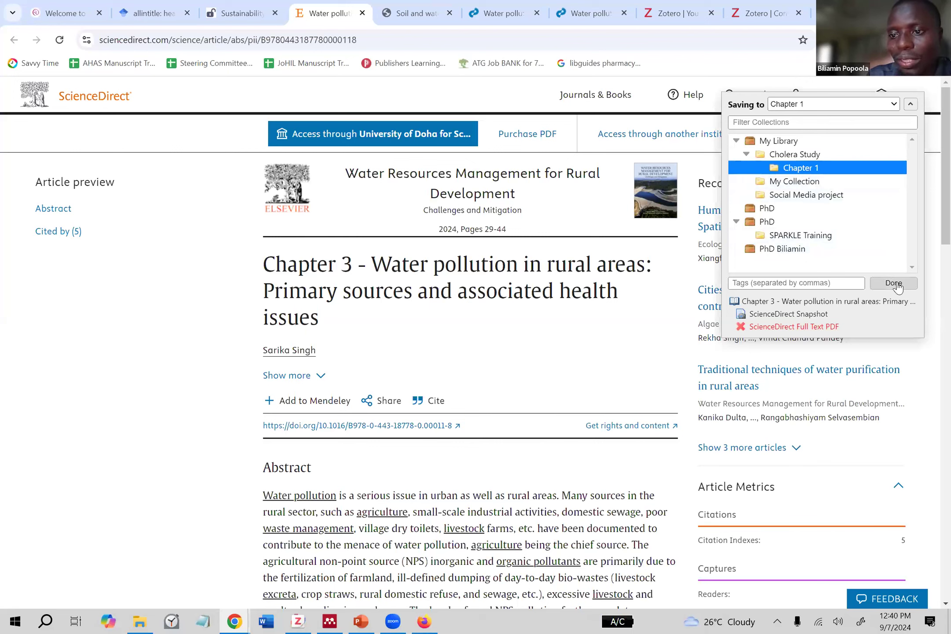
- Look through the open MDPI article, the Google Scholar results and the ScienceDirect chapter page
{"action": "left_click", "coordinate": [393, 10]}
{"action": "left_click", "coordinate": [328, 12]}
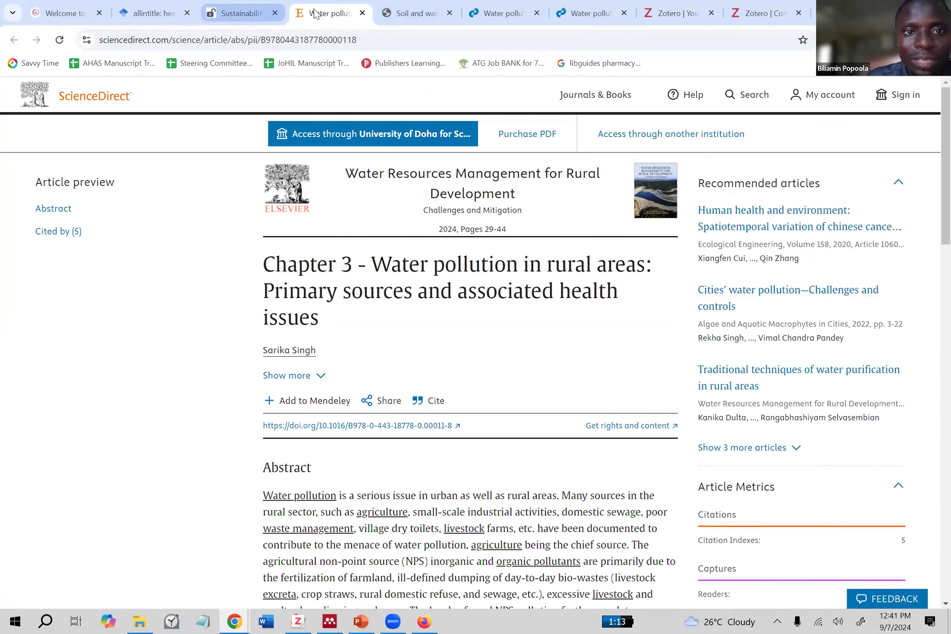
{"action": "left_click", "coordinate": [211, 13]}
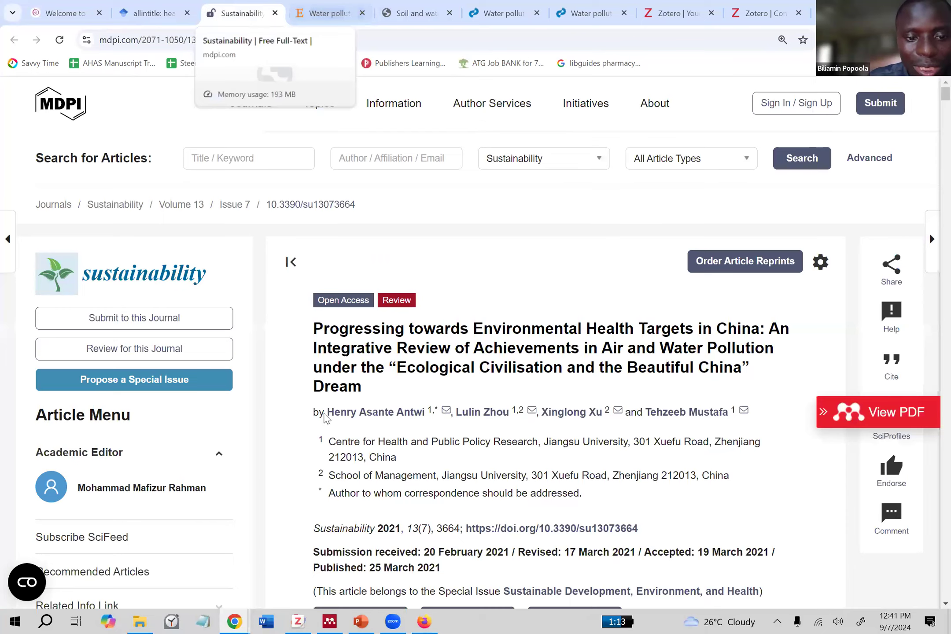
{"action": "key", "text": "ctrl+shift+Tab"}
{"action": "scroll", "coordinate": [341, 417], "scroll_direction": "down", "scroll_amount": 1}
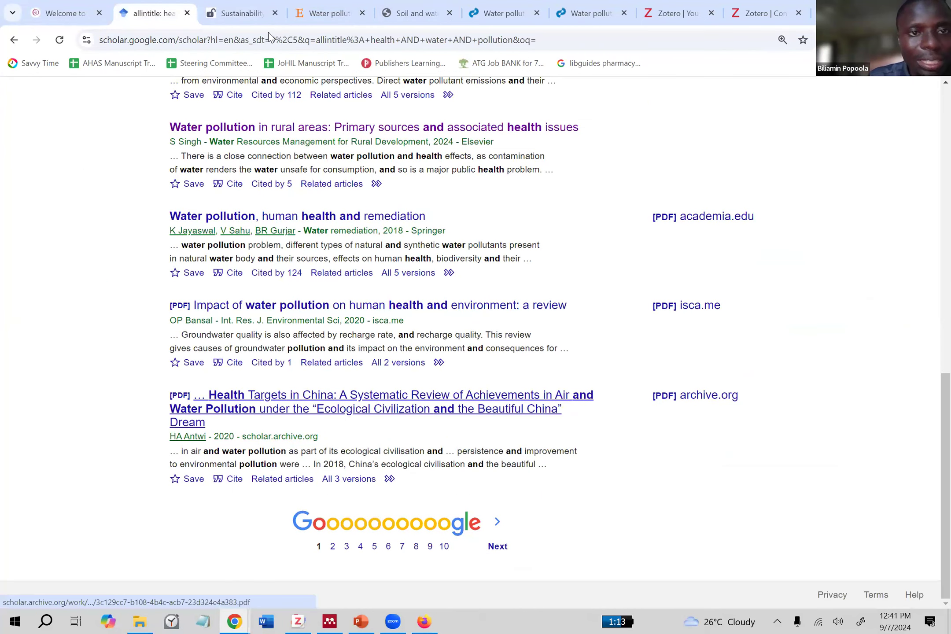
{"action": "key", "text": "ctrl+Tab"}
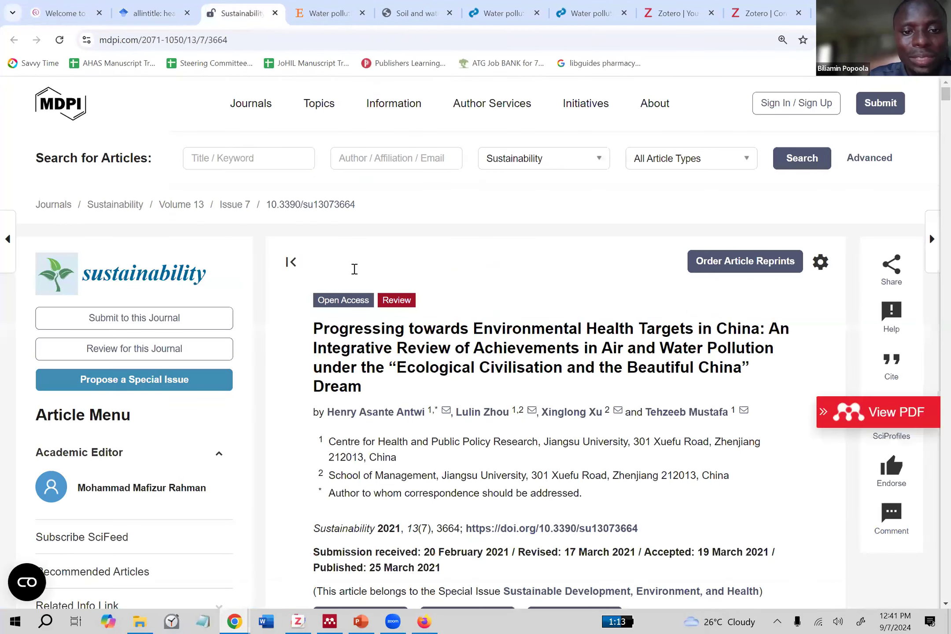
{"action": "key", "text": "ctrl+Tab"}
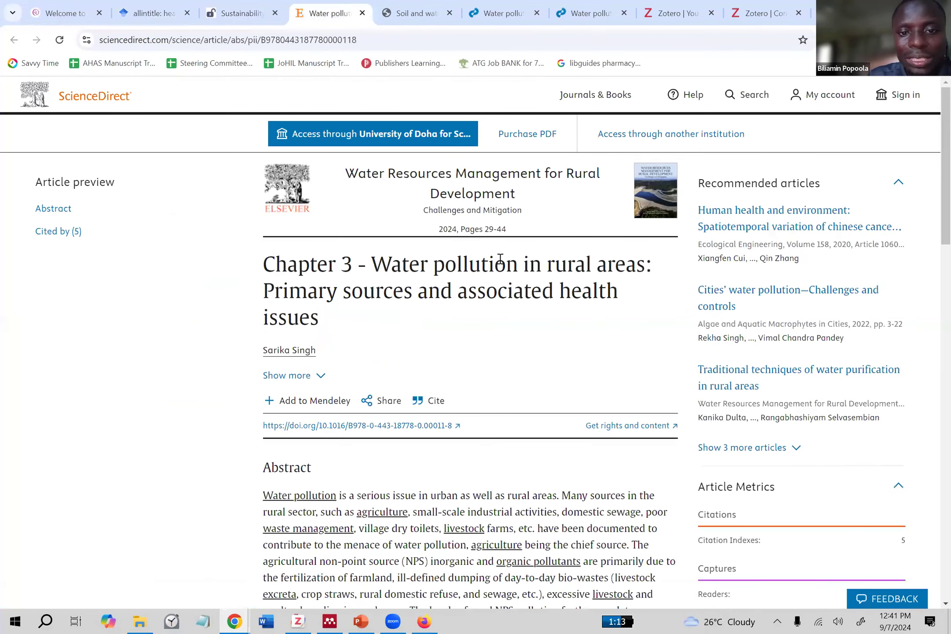
- Switch to Zotero and review the metadata and abstract of the saved rural water pollution chapter
{"action": "left_click", "coordinate": [303, 619]}
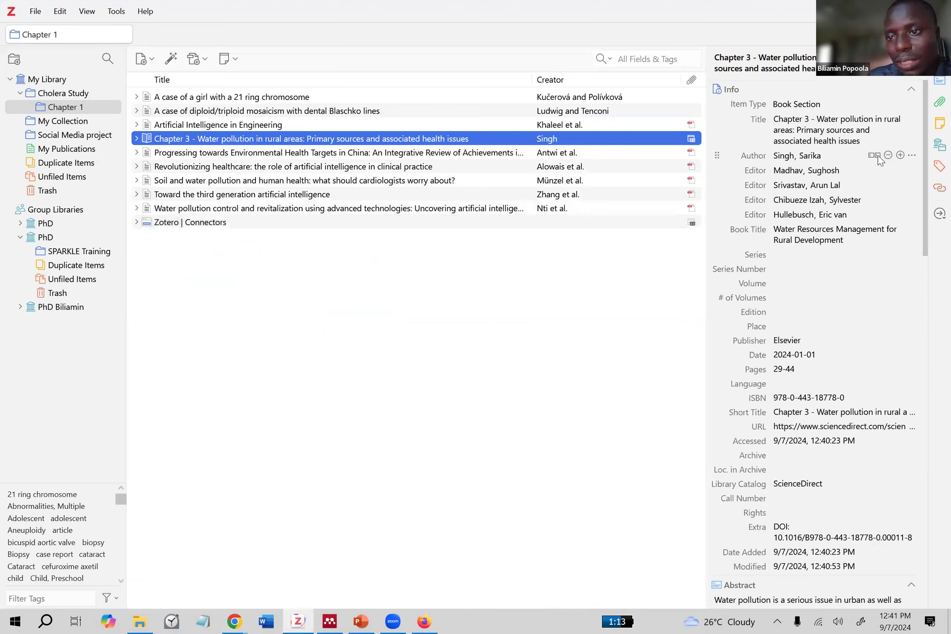
{"action": "scroll", "coordinate": [857, 181], "scroll_direction": "down", "scroll_amount": 5}
{"action": "scroll", "coordinate": [858, 181], "scroll_direction": "down", "scroll_amount": 5}
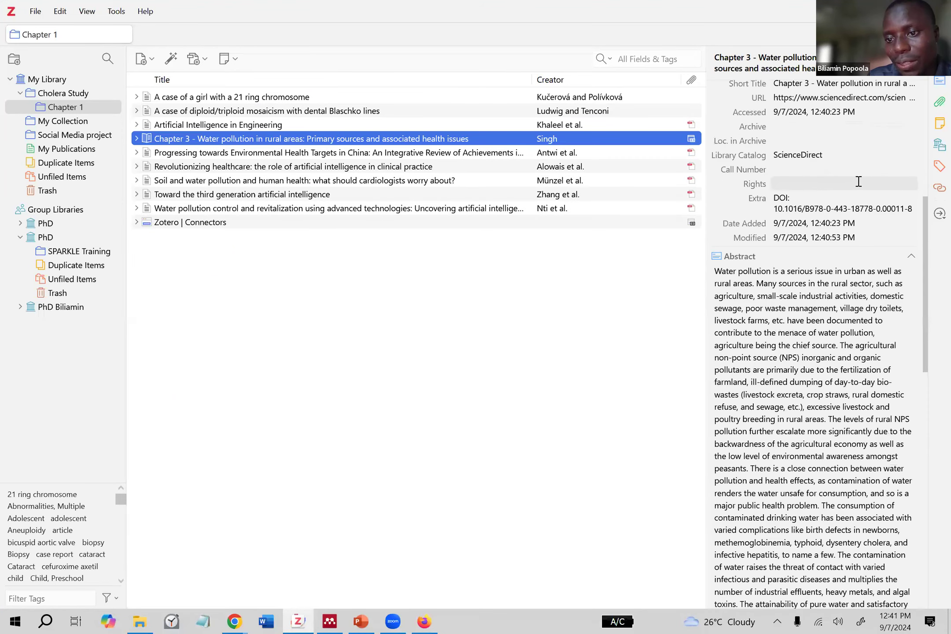
{"action": "scroll", "coordinate": [859, 188], "scroll_direction": "up", "scroll_amount": 10}
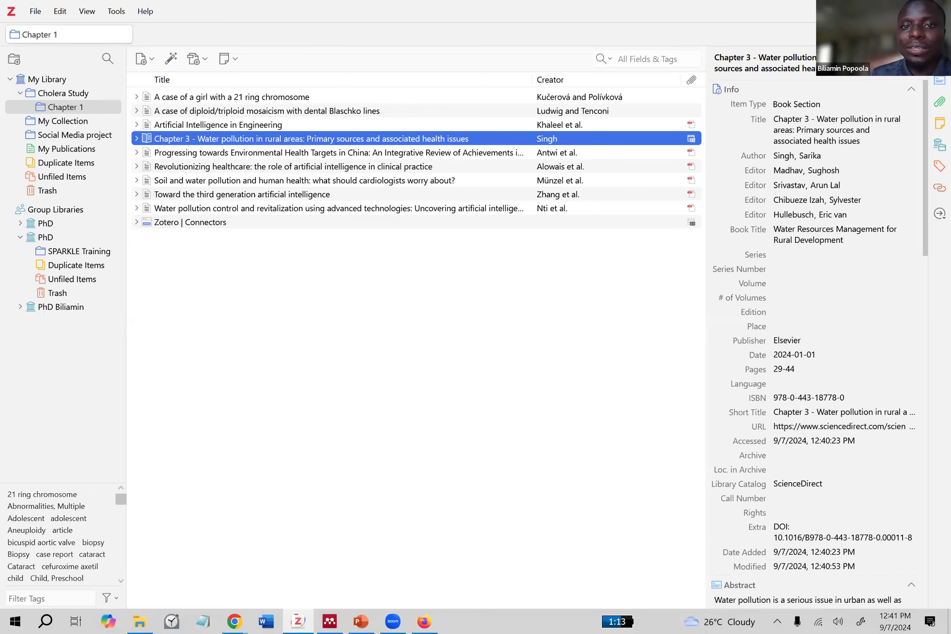
- Switch to Chrome and look through the open ScienceDirect chapter, the soil and water pollution PDF and the MDPI article
{"action": "key", "text": "alt+Tab"}
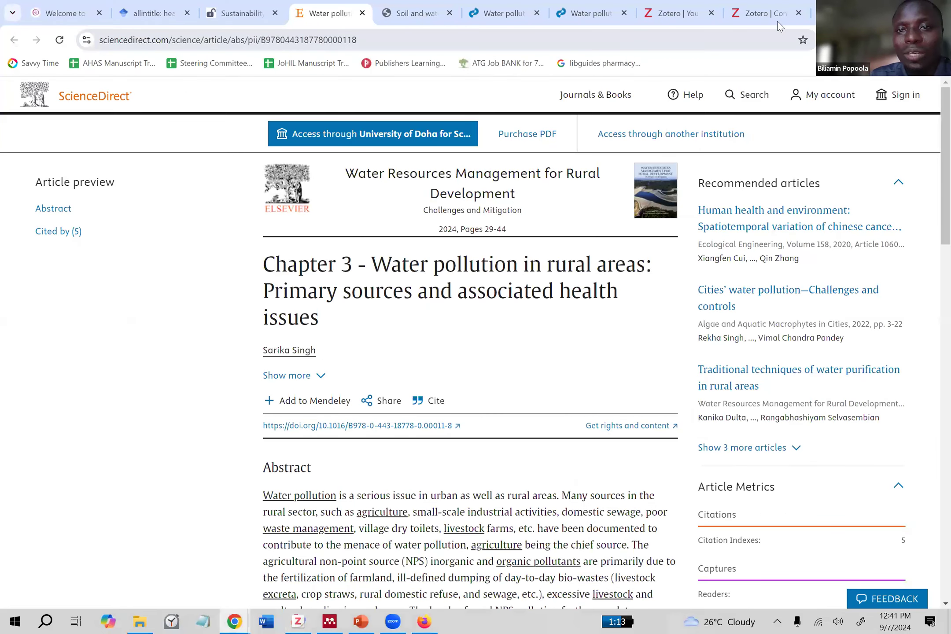
{"action": "key", "text": "ctrl+Tab"}
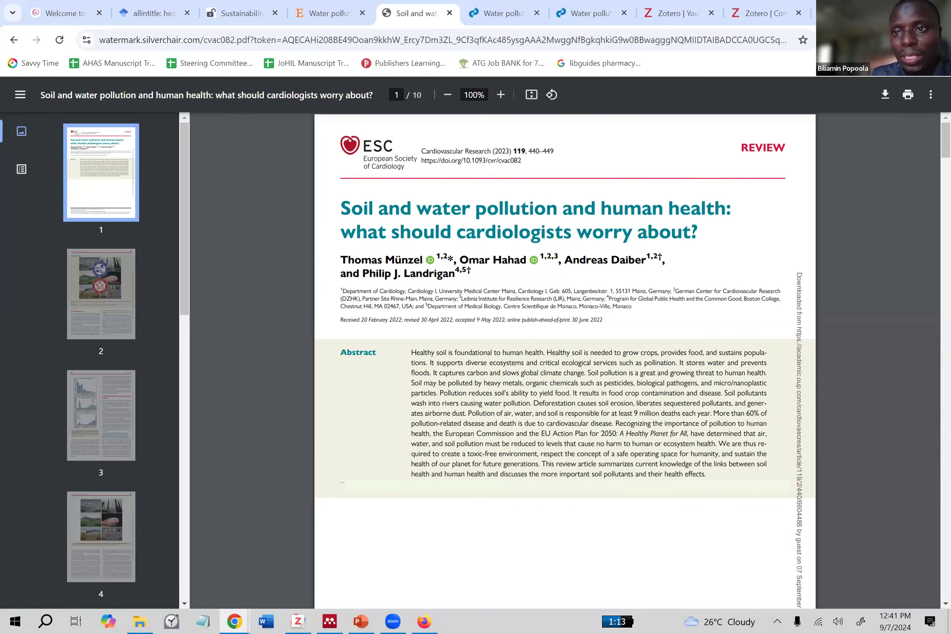
{"action": "left_click", "coordinate": [330, 13]}
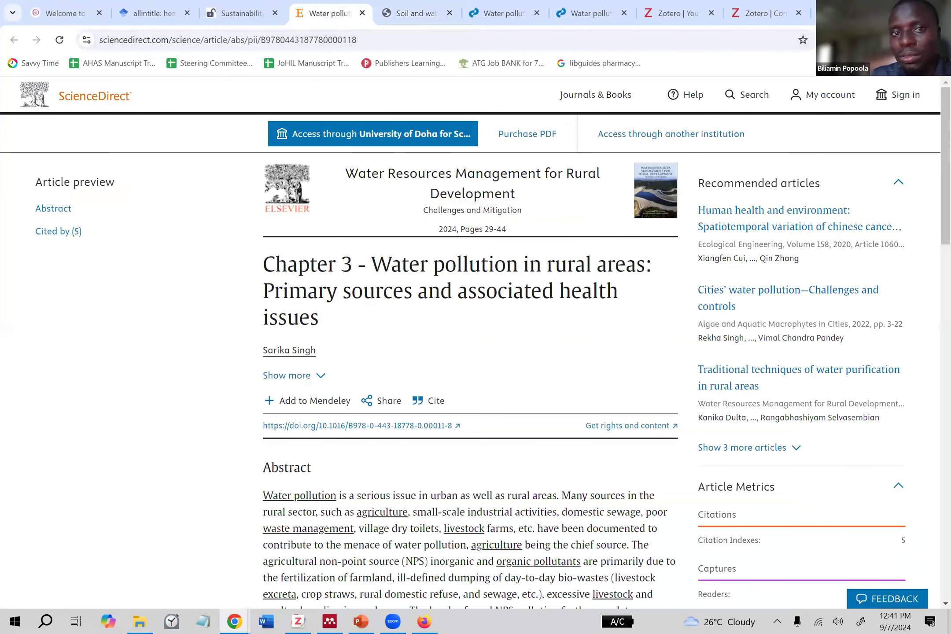
{"action": "left_click", "coordinate": [227, 13]}
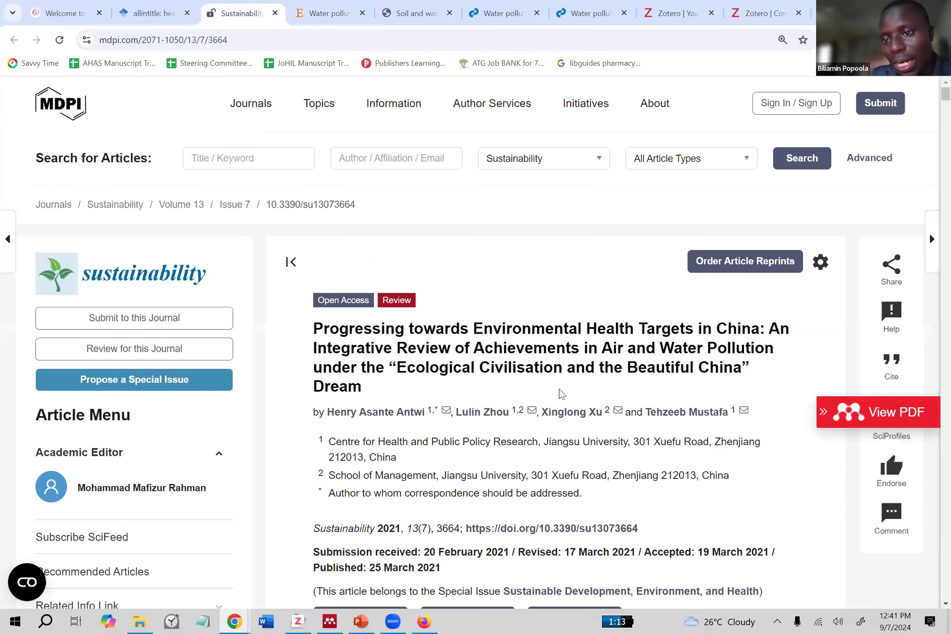
{"action": "left_click_drag", "start_coordinate": [945, 94], "coordinate": [945, 92]}
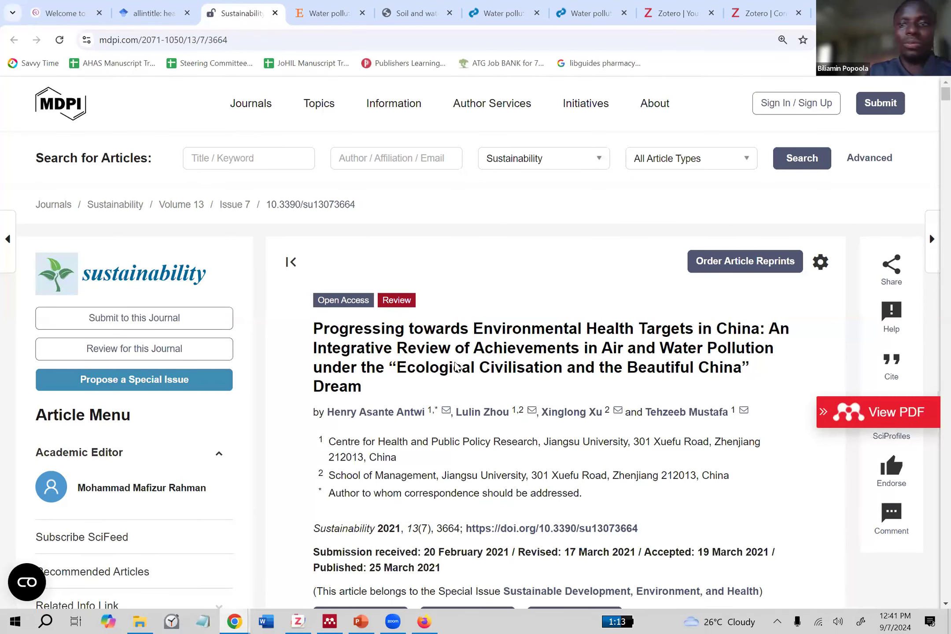
- Switch to Zotero and review the metadata of the third generation artificial intelligence article and the water pollution control article in Chapter 1
{"action": "key", "text": "alt+Tab"}
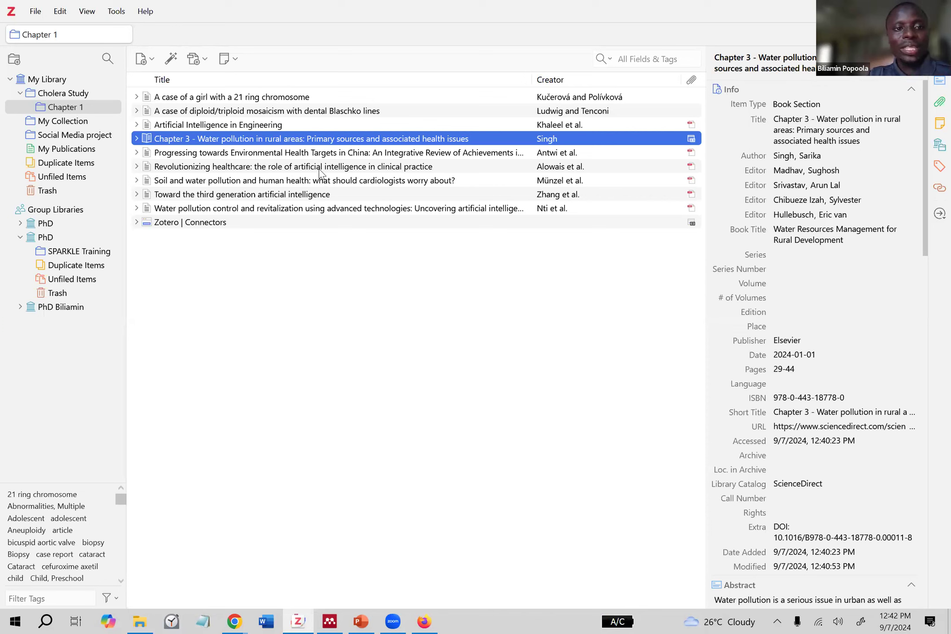
{"action": "left_click", "coordinate": [319, 194]}
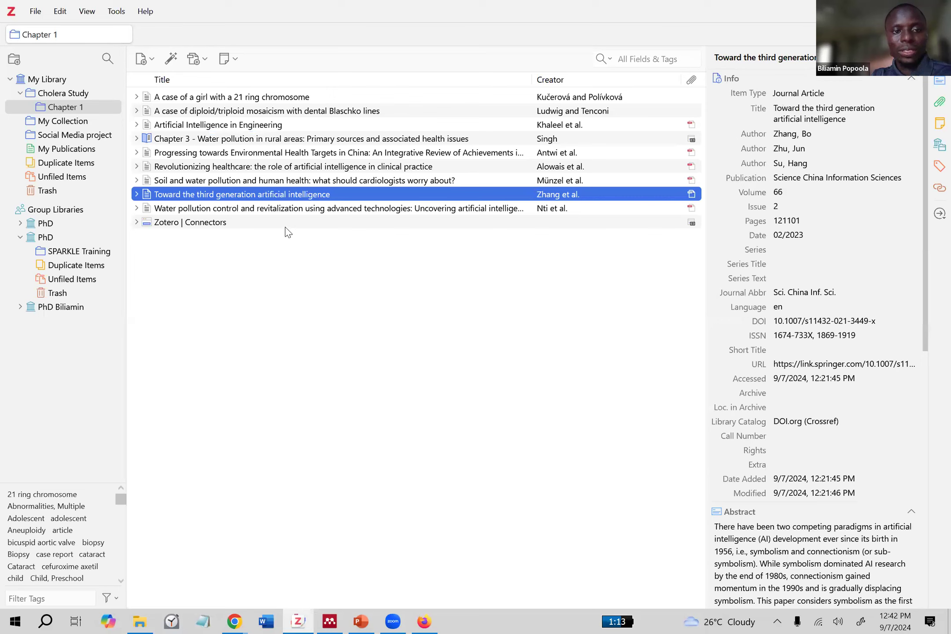
{"action": "left_click", "coordinate": [287, 210]}
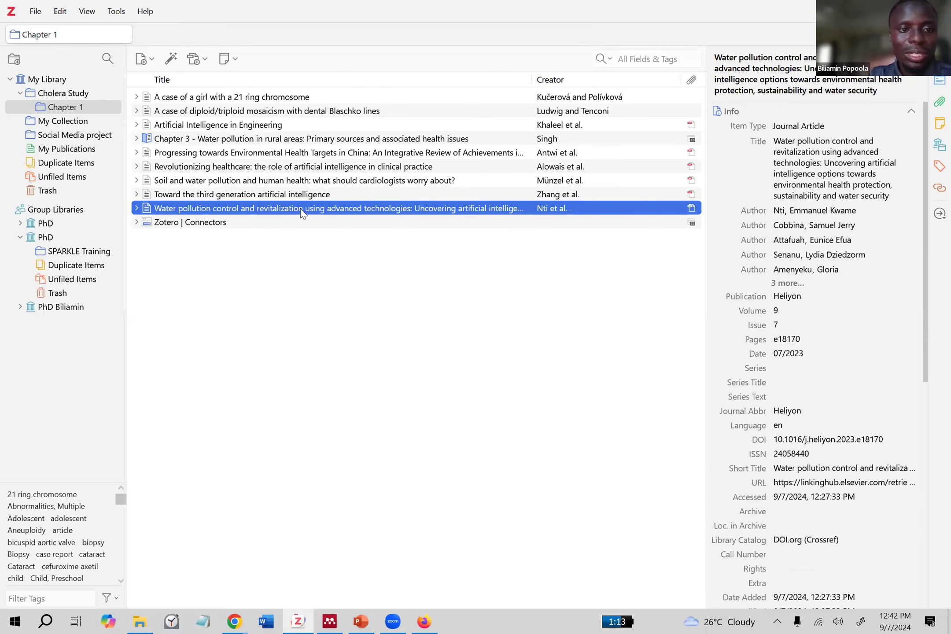
{"action": "left_click", "coordinate": [303, 221]}
{"action": "left_click", "coordinate": [343, 208]}
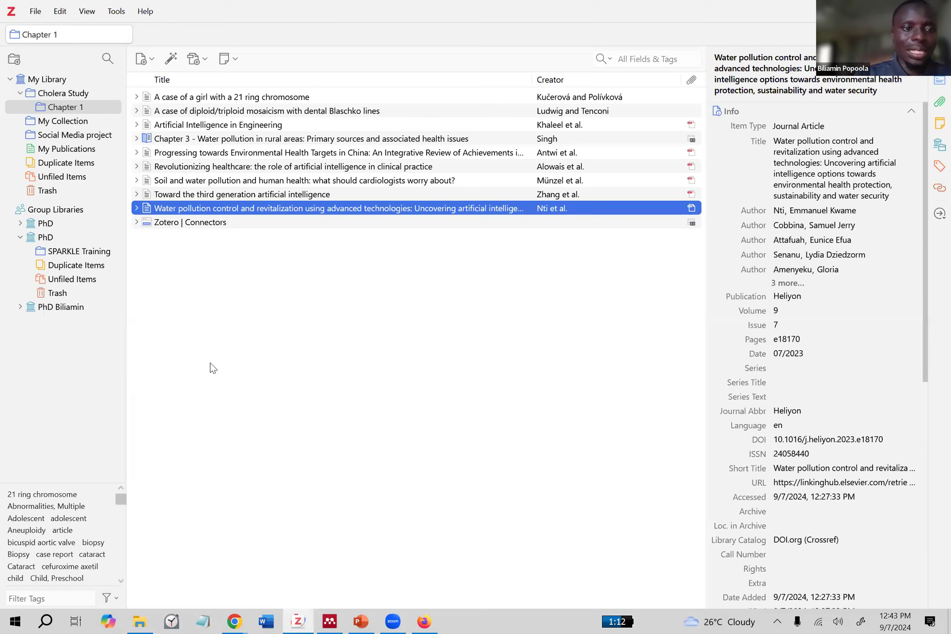
- Look through the available new item types and add a blank Journal Article to the Chapter 1 collection
{"action": "left_click", "coordinate": [142, 62]}
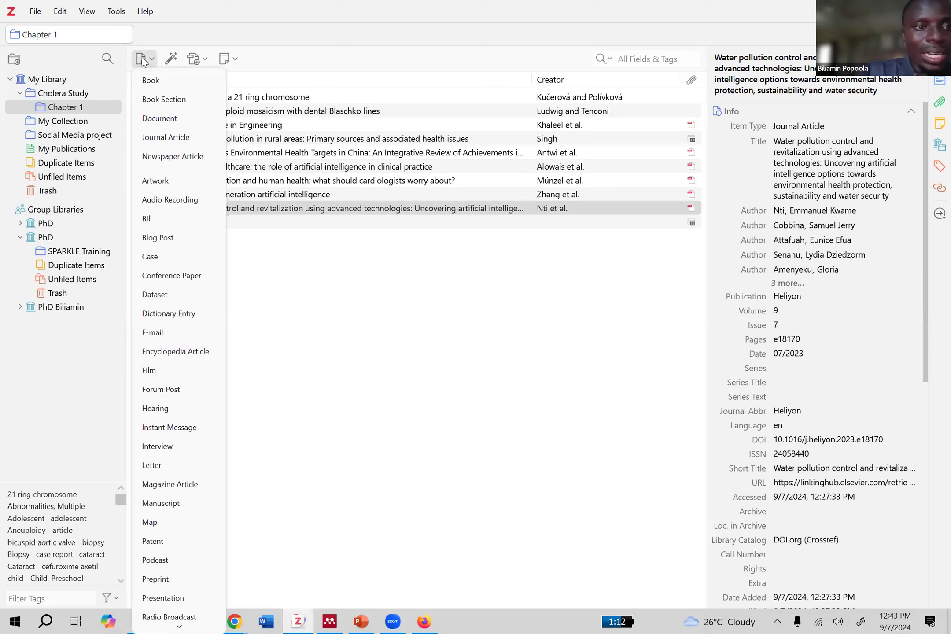
{"action": "left_click", "coordinate": [146, 62]}
{"action": "left_click", "coordinate": [146, 62]}
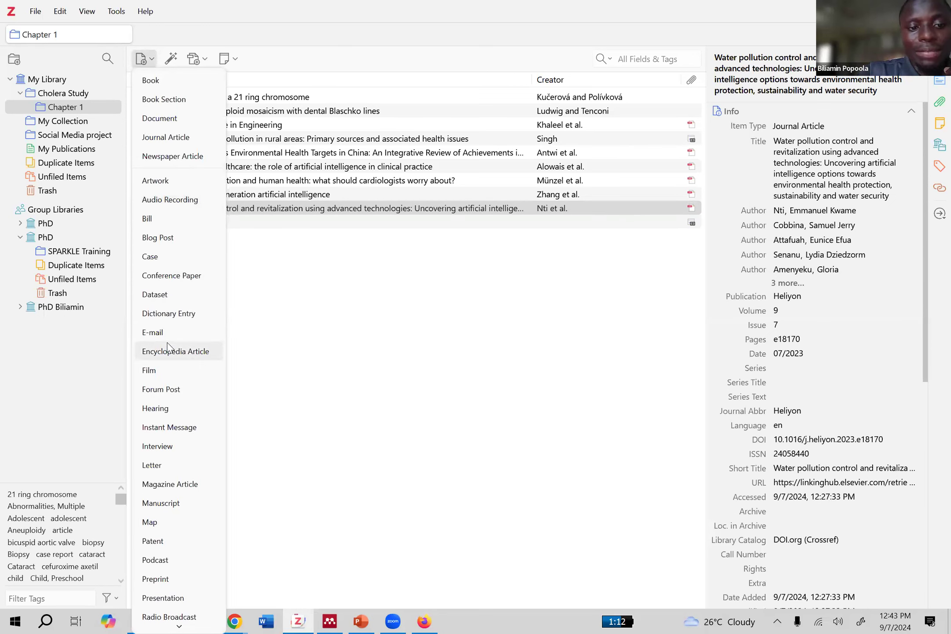
{"action": "scroll", "coordinate": [163, 343], "scroll_direction": "down", "scroll_amount": 3}
{"action": "scroll", "coordinate": [153, 345], "scroll_direction": "up", "scroll_amount": 3}
{"action": "scroll", "coordinate": [151, 340], "scroll_direction": "up", "scroll_amount": 1}
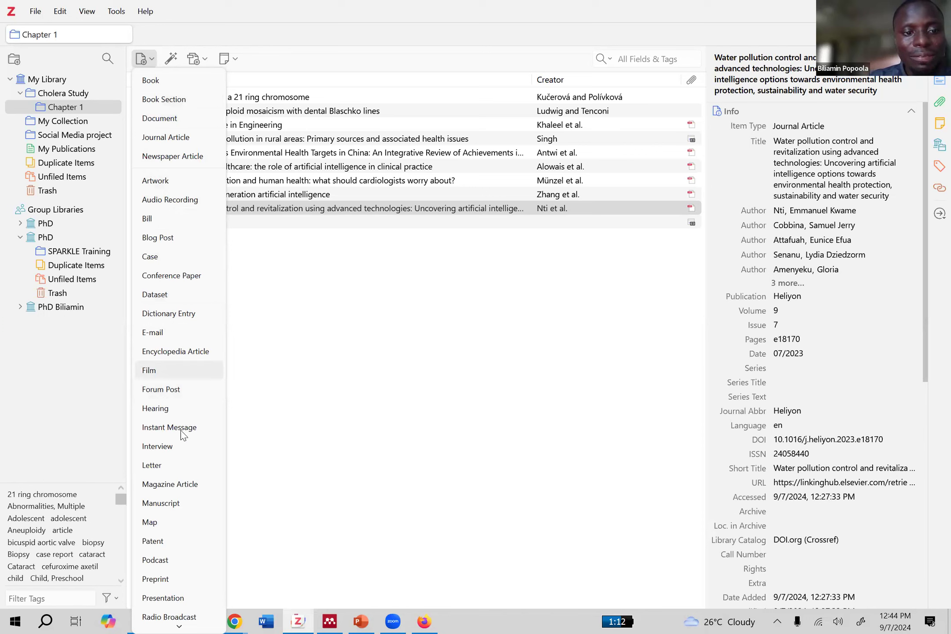
{"action": "scroll", "coordinate": [169, 599], "scroll_direction": "down", "scroll_amount": 3}
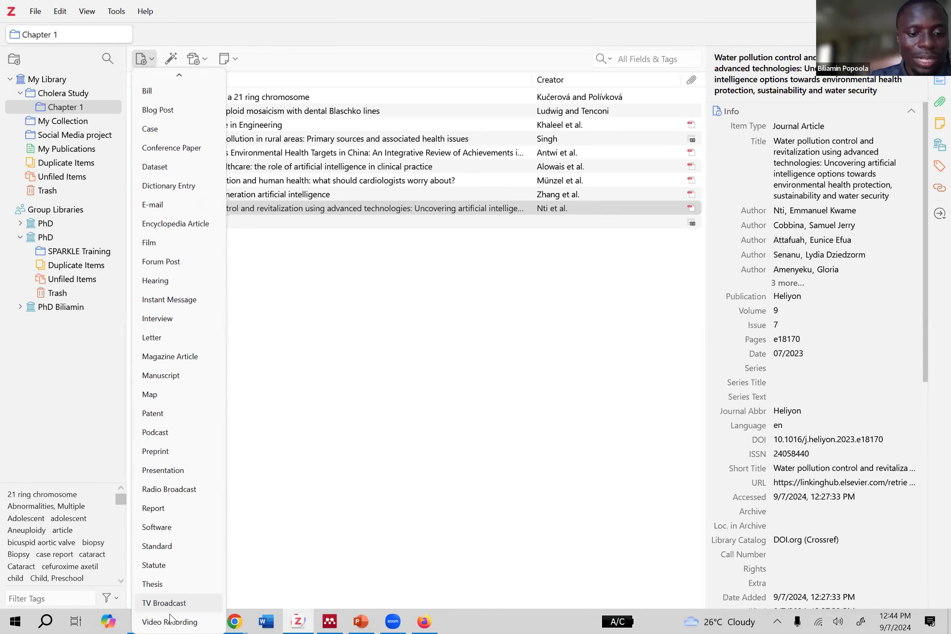
{"action": "scroll", "coordinate": [172, 607], "scroll_direction": "up", "scroll_amount": 3}
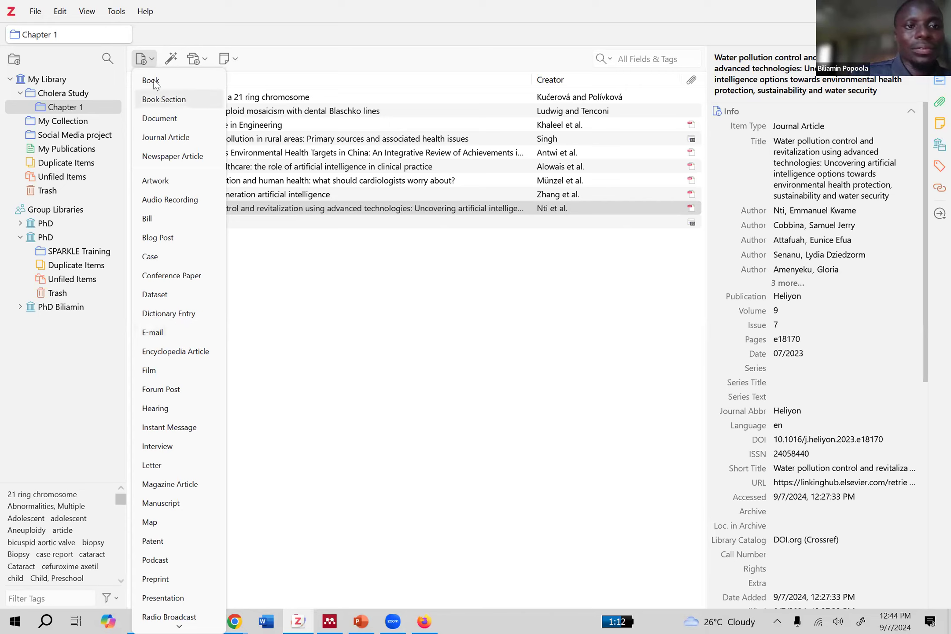
{"action": "left_click", "coordinate": [172, 140]}
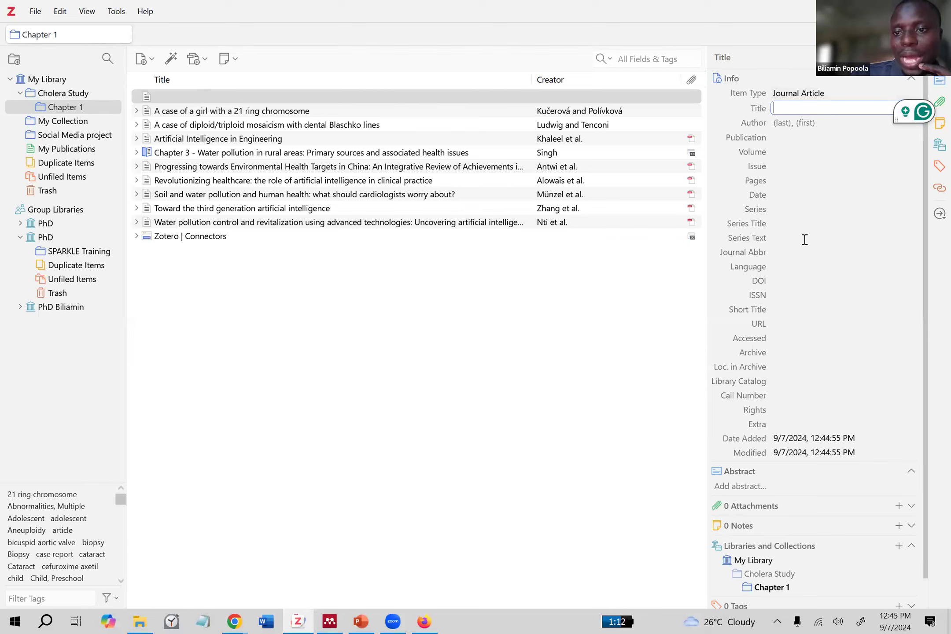
{"action": "scroll", "coordinate": [811, 412], "scroll_direction": "down", "scroll_amount": 1}
{"action": "scroll", "coordinate": [810, 399], "scroll_direction": "up", "scroll_amount": 1}
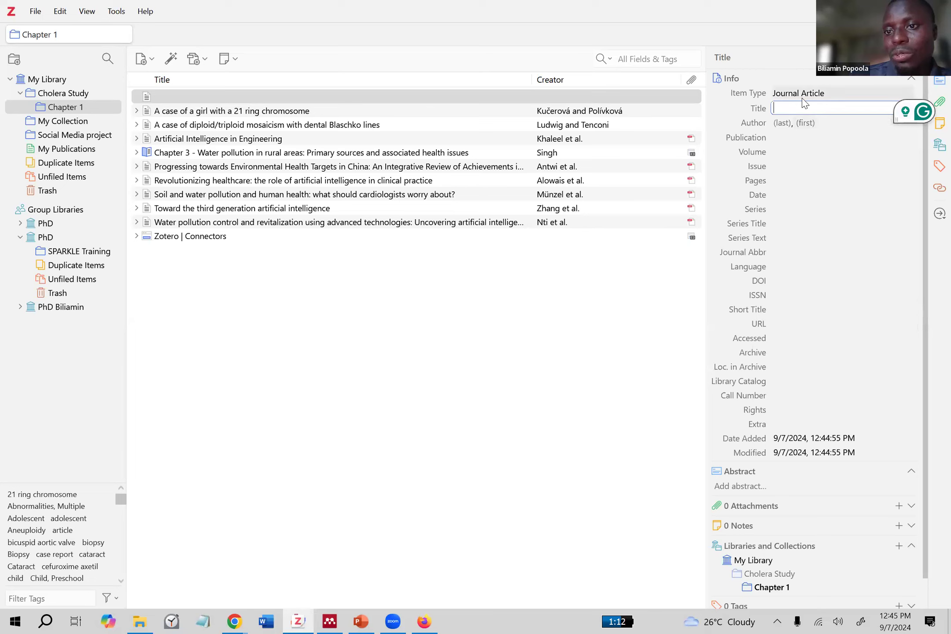
- Set the new journal article's title to "Nigerian Universities"
{"action": "left_click", "coordinate": [816, 108]}
{"action": "type", "text": "Popoola"}
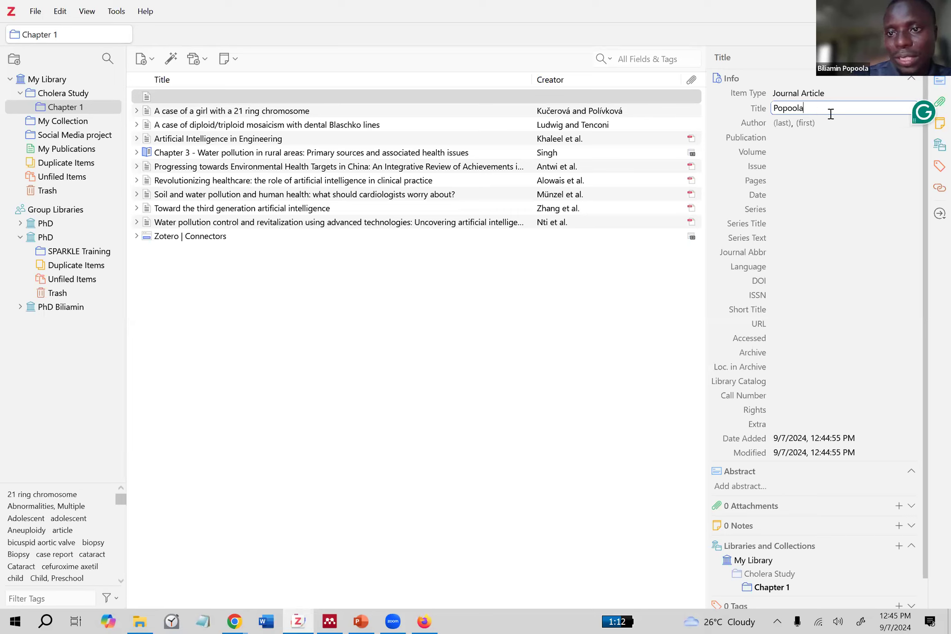
{"action": "key", "text": "ctrl+a"}
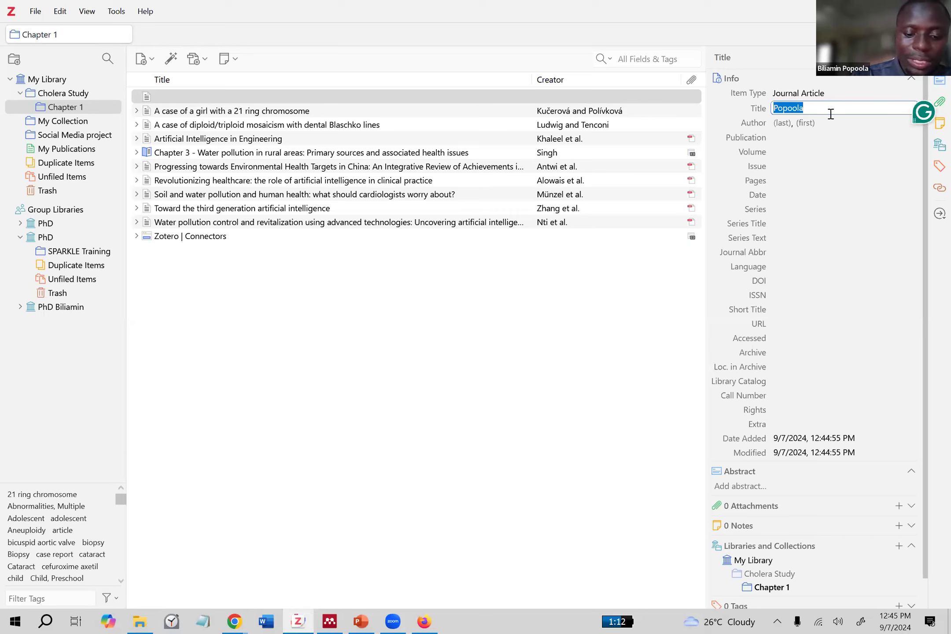
{"action": "type", "text": "Nigerians"}
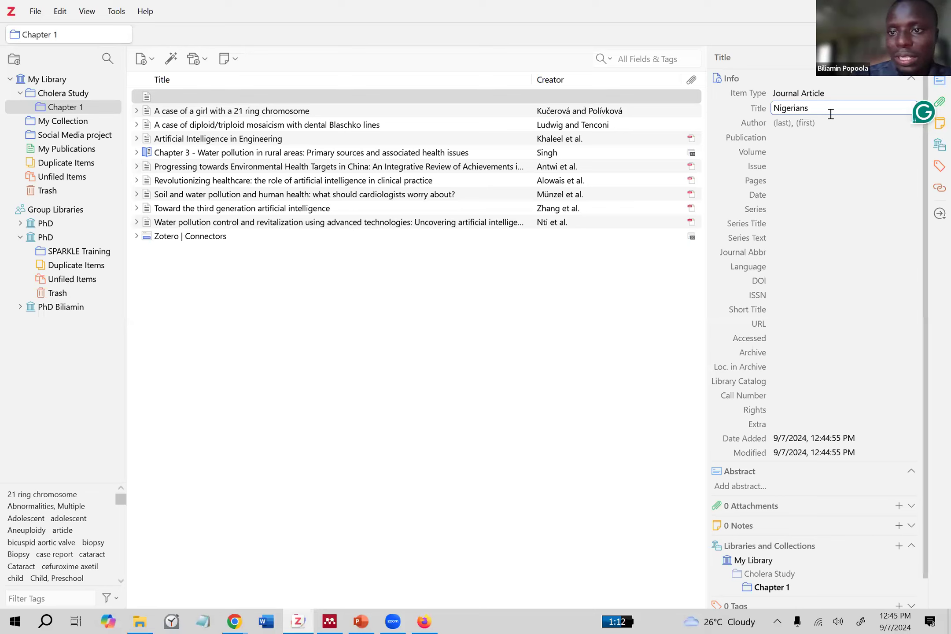
{"action": "key", "text": "BackSpace"}
{"action": "type", "text": "Uni"}
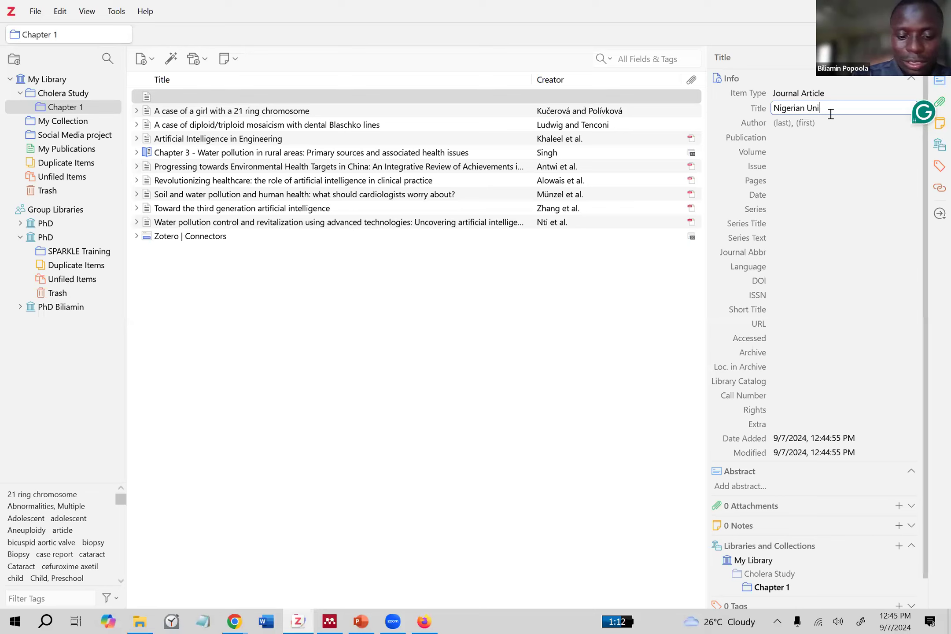
{"action": "type", "text": "versities"}
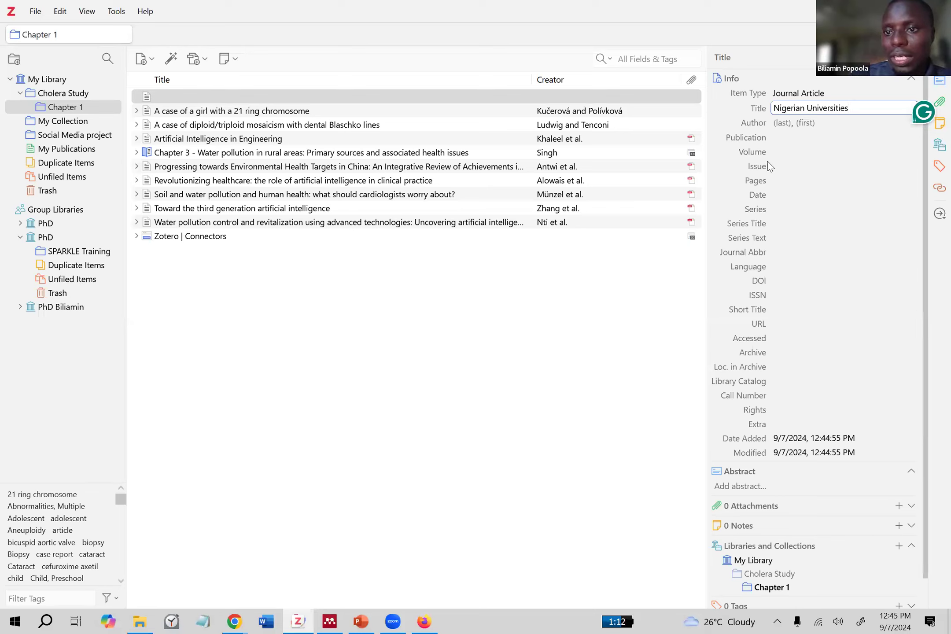
- Enter the author's last and first name for the Nigerian Universities article
{"action": "left_click", "coordinate": [806, 123]}
{"action": "left_click", "coordinate": [787, 125]}
{"action": "type", "text": "Popoola"}
{"action": "key", "text": "Tab"}
{"action": "type", "text": "Biliamin"}
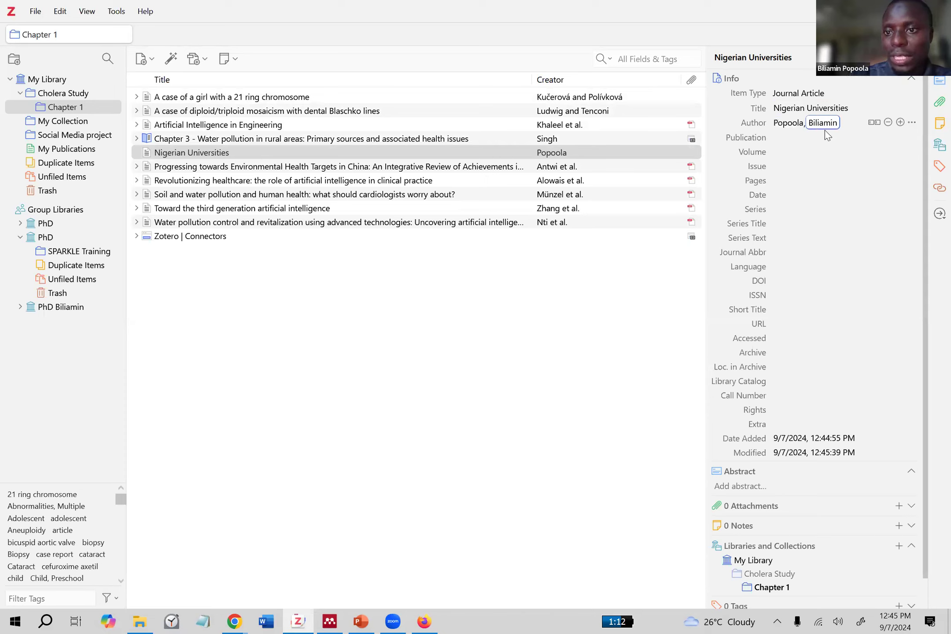
- Set the Nigerian Universities article's publication to JSC, its volume to 2 and its issue to 3
{"action": "left_click", "coordinate": [809, 137]}
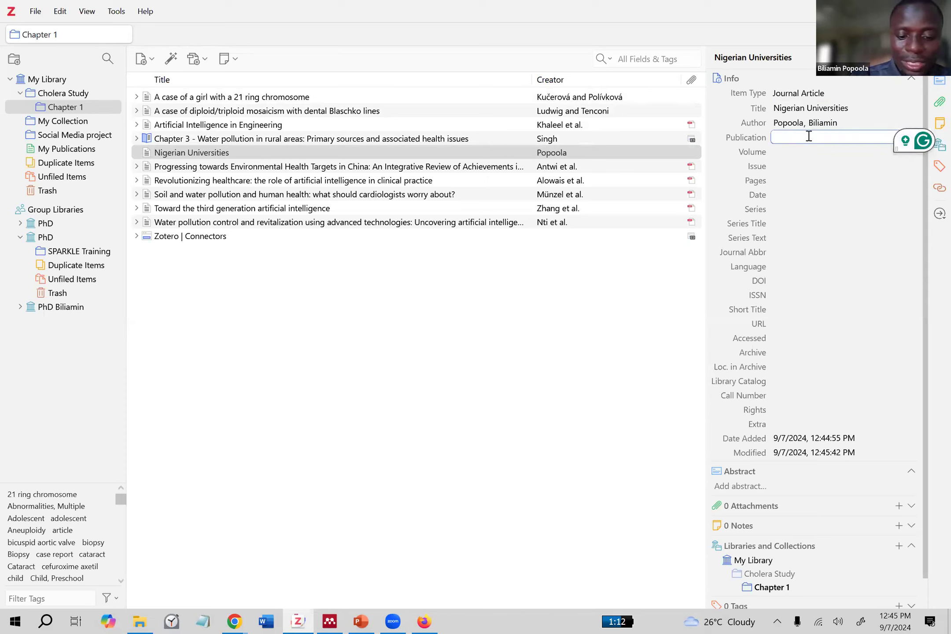
{"action": "type", "text": "JS"}
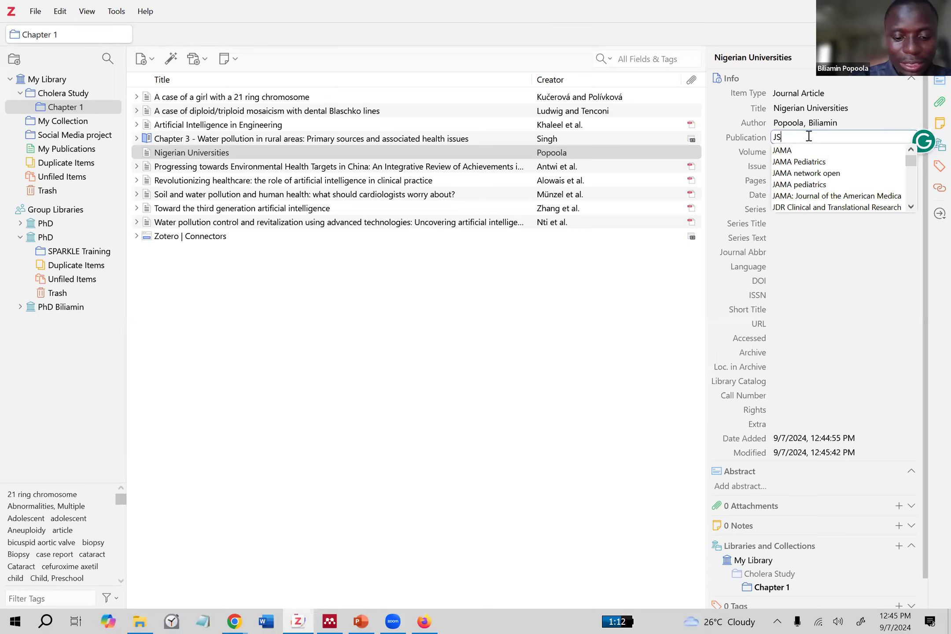
{"action": "type", "text": "C"}
{"action": "left_click", "coordinate": [786, 151]}
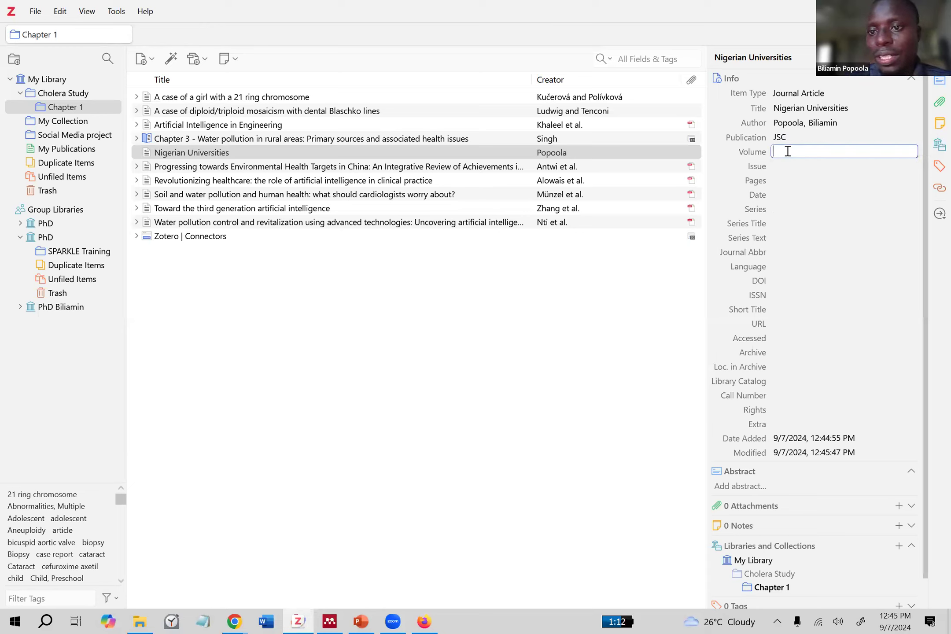
{"action": "type", "text": "2"}
{"action": "left_click", "coordinate": [799, 165]}
{"action": "type", "text": "3"}
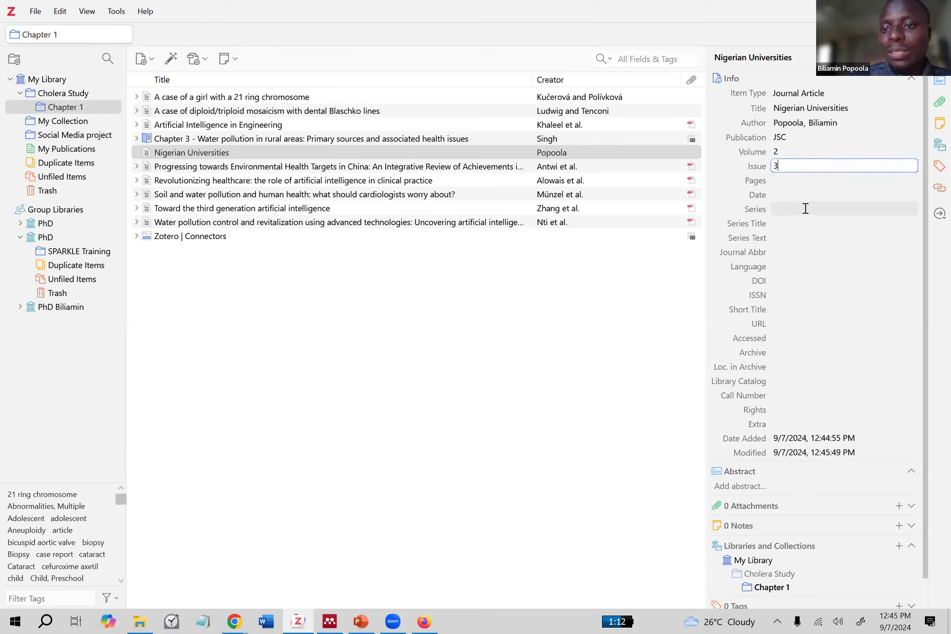
{"action": "left_click", "coordinate": [794, 194]}
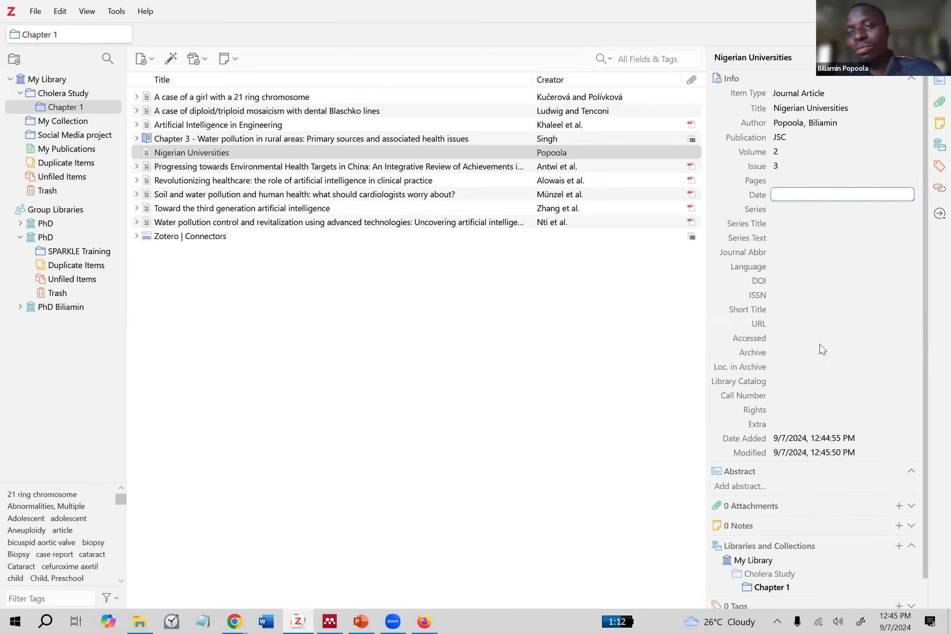
{"action": "left_click", "coordinate": [850, 323]}
{"action": "left_click", "coordinate": [832, 280]}
{"action": "left_click", "coordinate": [826, 266]}
{"action": "left_click", "coordinate": [825, 238]}
{"action": "left_click", "coordinate": [822, 211]}
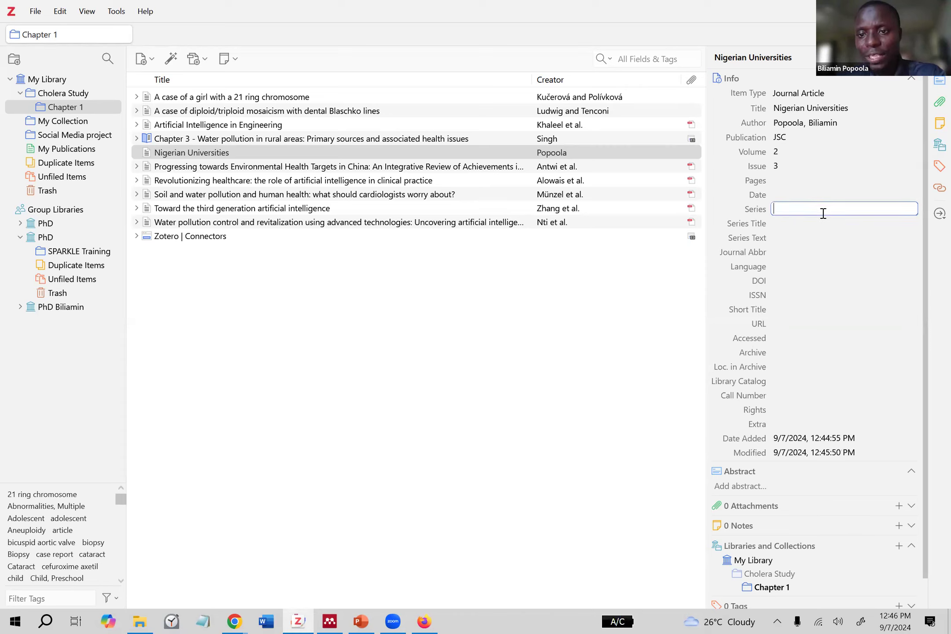
{"action": "type", "text": "2024"}
{"action": "key", "text": "BackSpace"}
{"action": "key", "text": "BackSpace"}
{"action": "key", "text": "BackSpace"}
{"action": "key", "text": "BackSpace"}
{"action": "scroll", "coordinate": [821, 372], "scroll_direction": "down", "scroll_amount": 1}
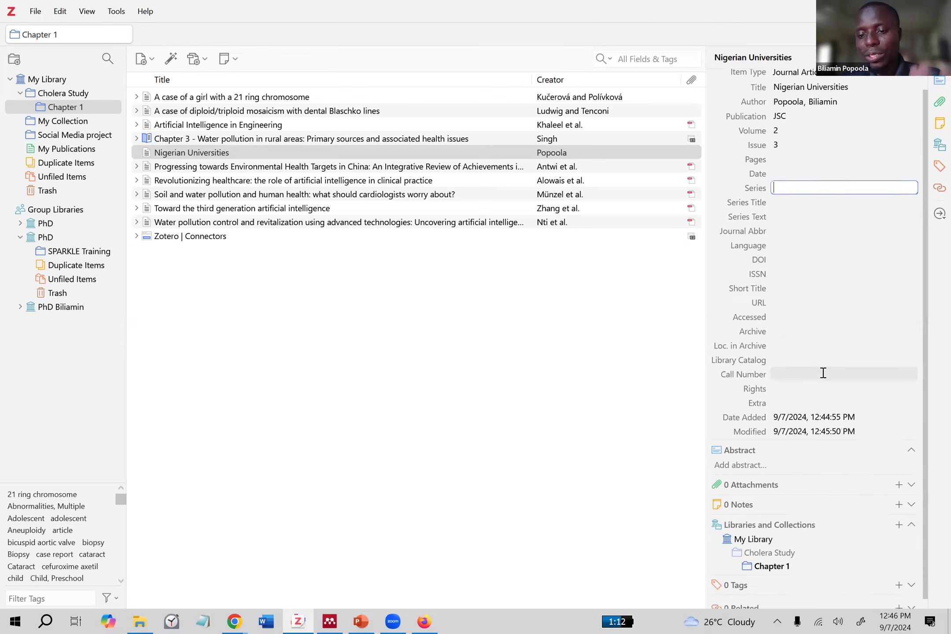
{"action": "scroll", "coordinate": [821, 375], "scroll_direction": "up", "scroll_amount": 1}
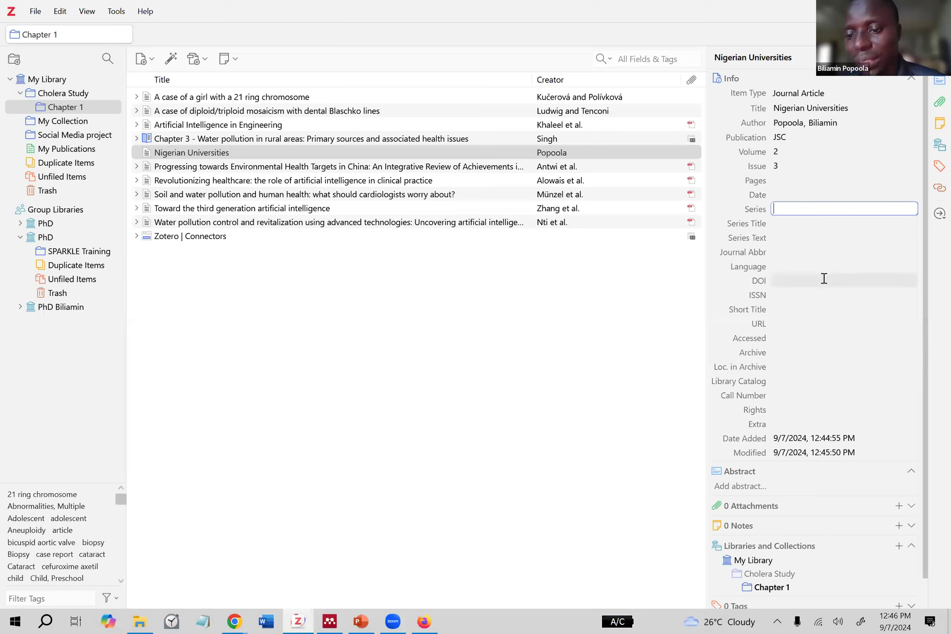
- Select the Nigerian Universities item in the Chapter 1 list and review its details
{"action": "left_click", "coordinate": [503, 346]}
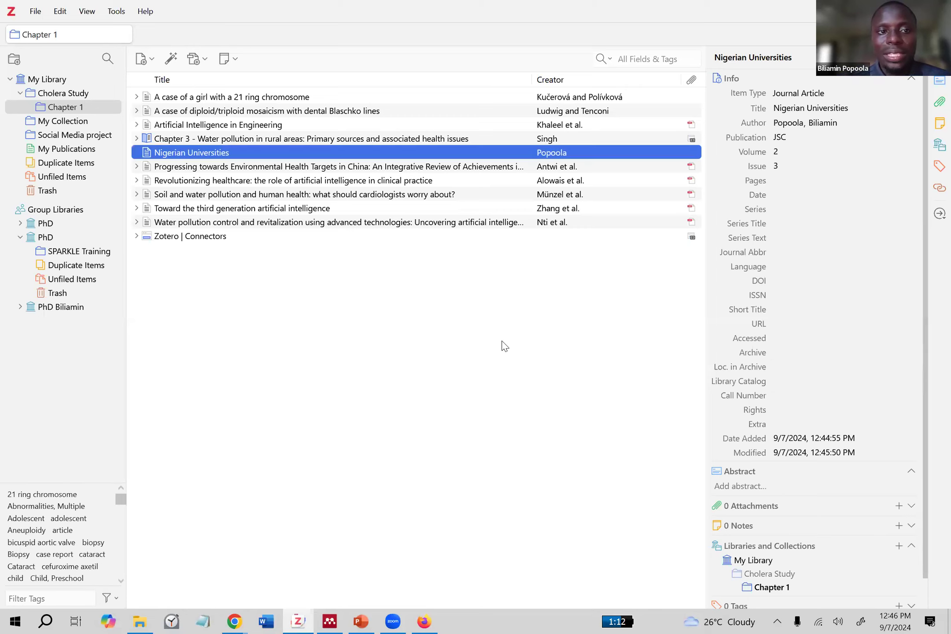
{"action": "left_click", "coordinate": [167, 166]}
{"action": "left_click", "coordinate": [175, 153]}
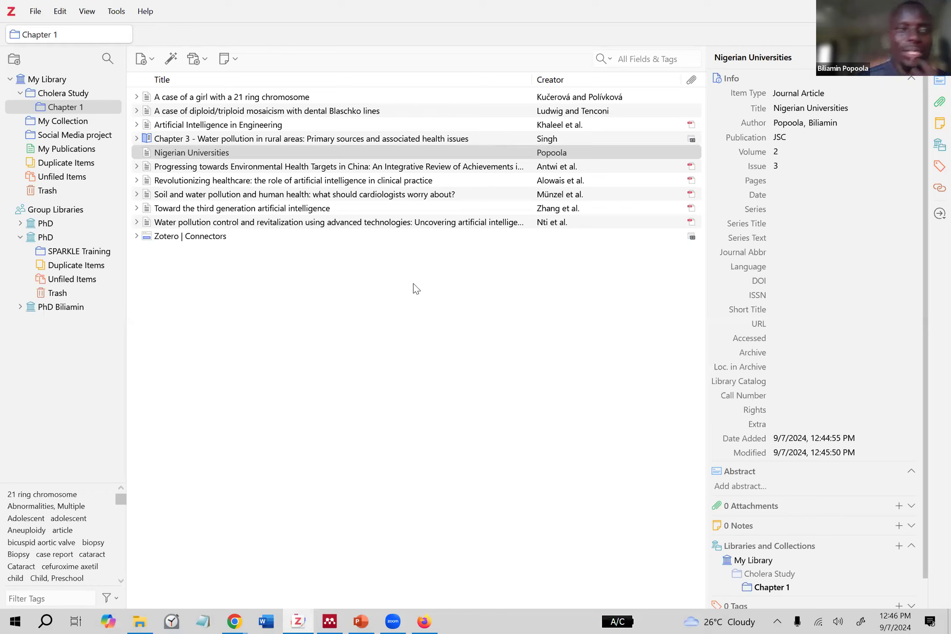
{"action": "left_click", "coordinate": [409, 293]}
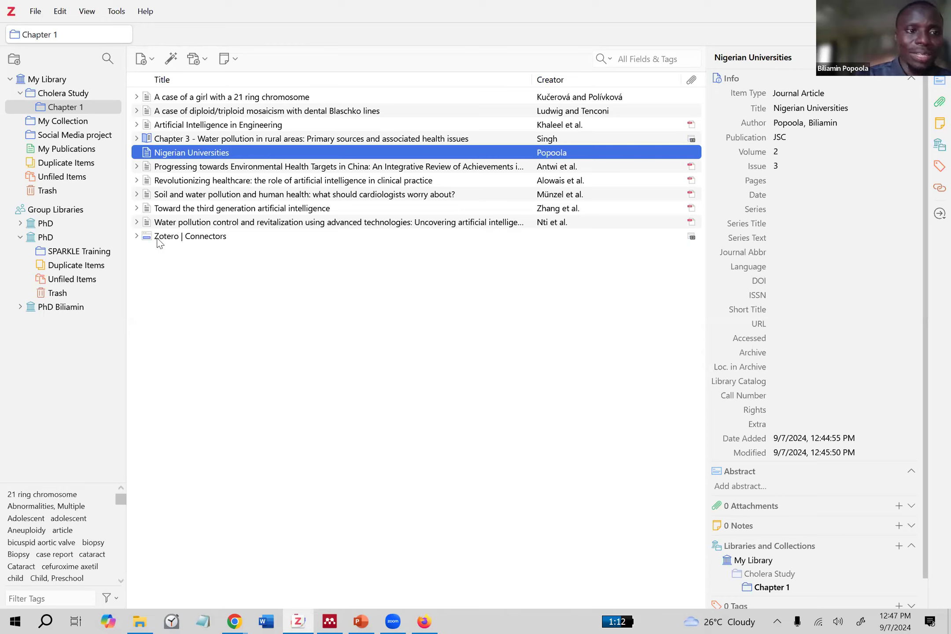
- Show all items of My Library and look through the list of references
{"action": "left_click", "coordinate": [39, 84]}
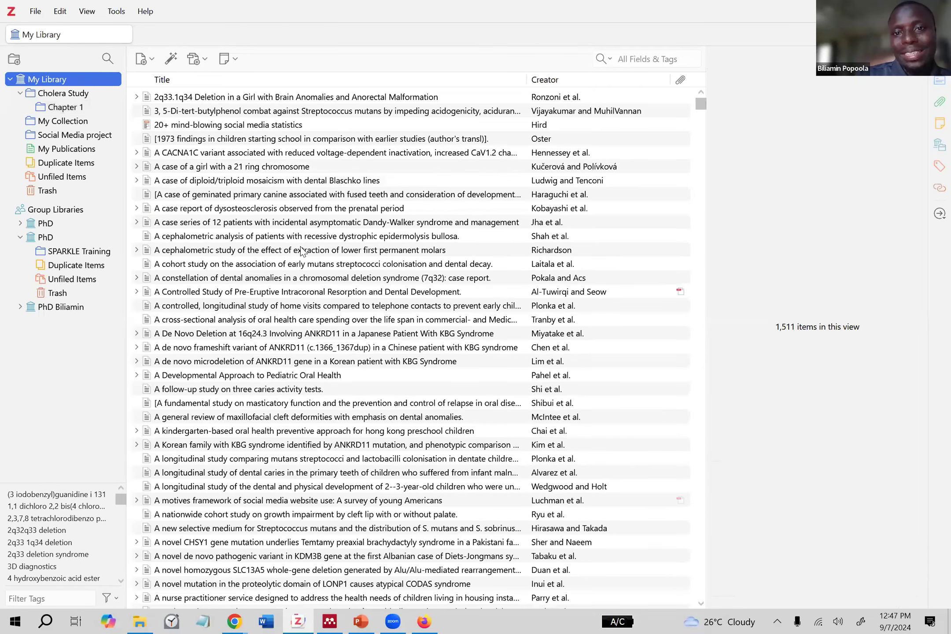
{"action": "scroll", "coordinate": [303, 251], "scroll_direction": "down", "scroll_amount": 10}
{"action": "scroll", "coordinate": [306, 251], "scroll_direction": "down", "scroll_amount": 20}
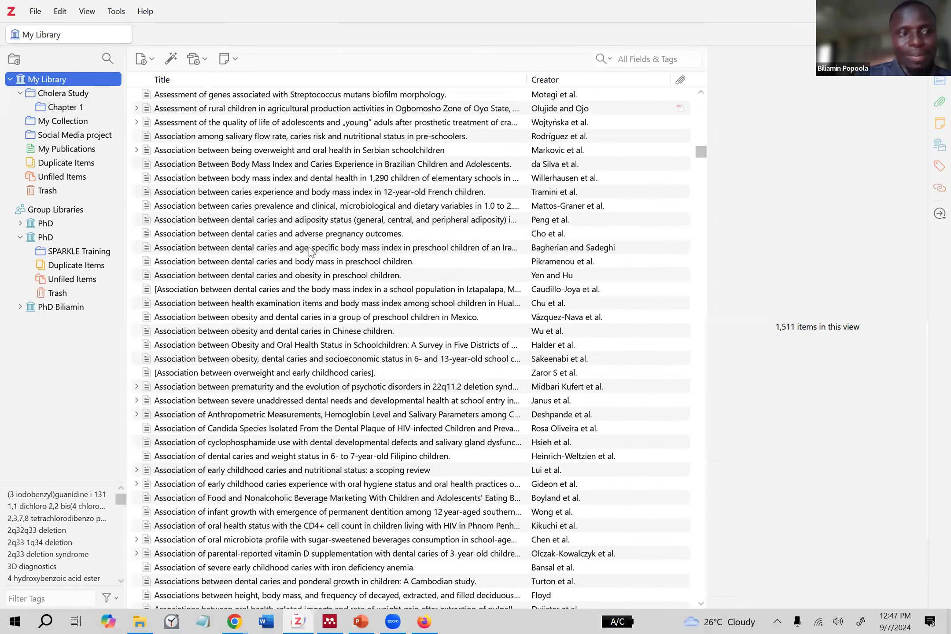
- Browse further through the titles and creators in My Library, from the beginning of the list down to its middle
{"action": "scroll", "coordinate": [310, 252], "scroll_direction": "down", "scroll_amount": 20}
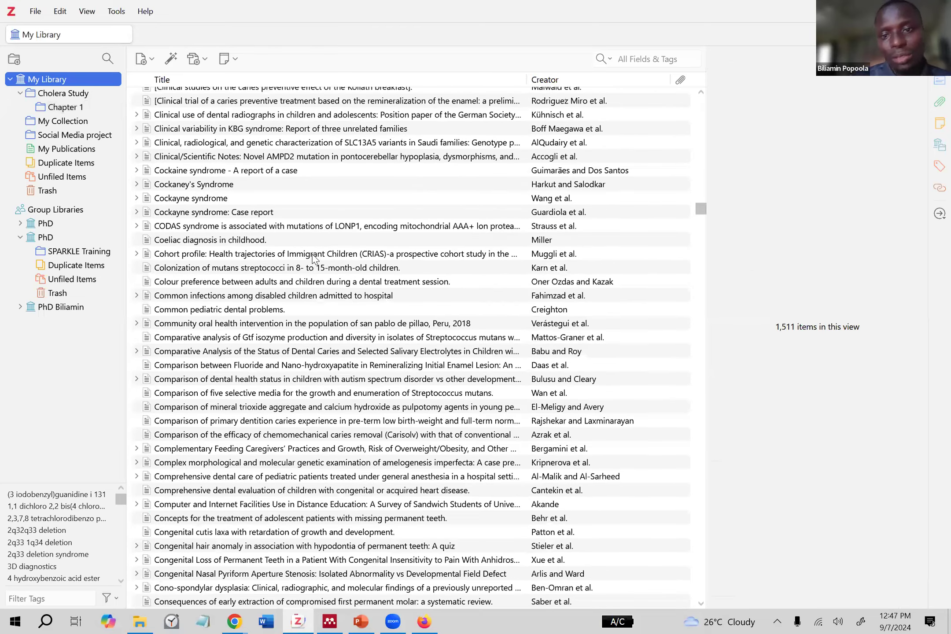
{"action": "left_click", "coordinate": [702, 242]}
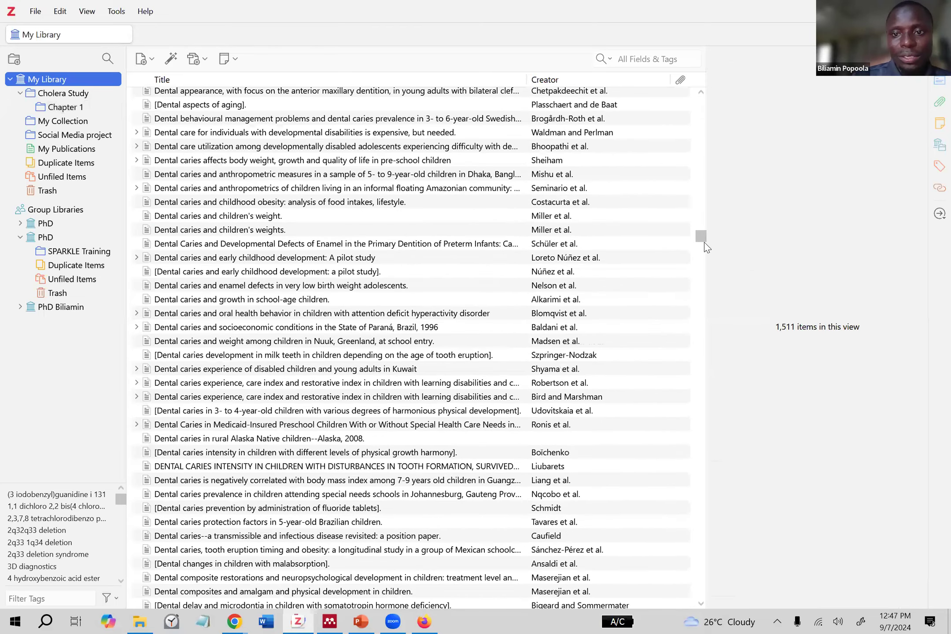
{"action": "left_click_drag", "start_coordinate": [701, 273], "coordinate": [697, 306]}
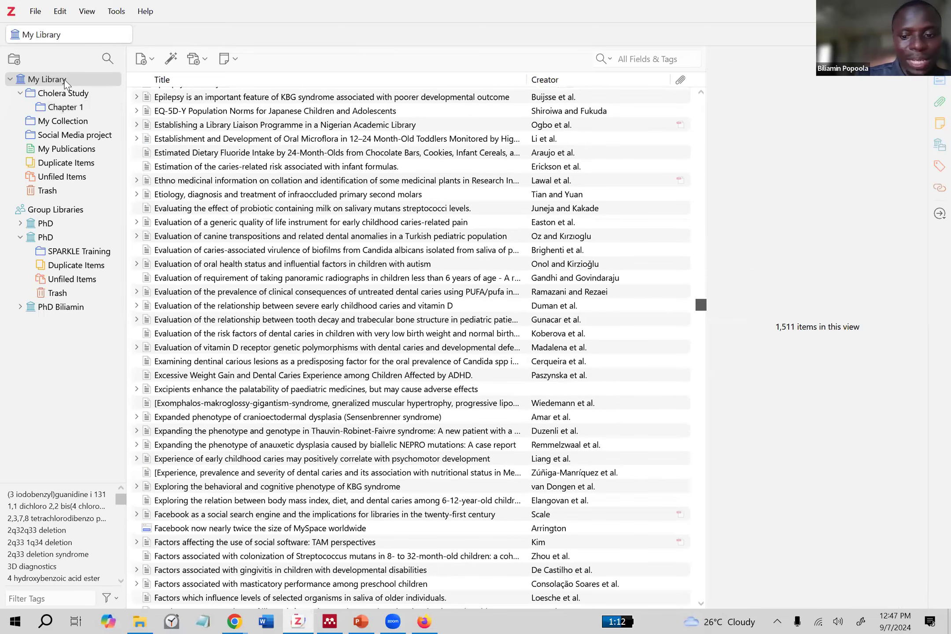
{"action": "scroll", "coordinate": [699, 294], "scroll_direction": "up", "scroll_amount": 6}
{"action": "mouse_move", "coordinate": [705, 302]}
{"action": "left_mouse_down"}
{"action": "mouse_move", "coordinate": [702, 395]}
{"action": "mouse_move", "coordinate": [700, 379]}
{"action": "left_mouse_up"}
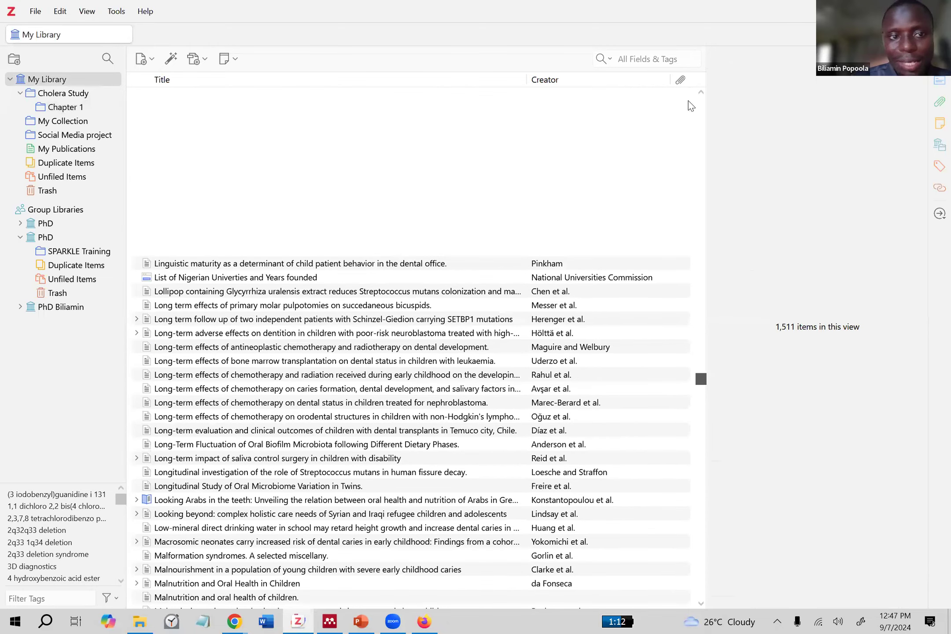
{"action": "scroll", "coordinate": [378, 381], "scroll_direction": "down", "scroll_amount": 2}
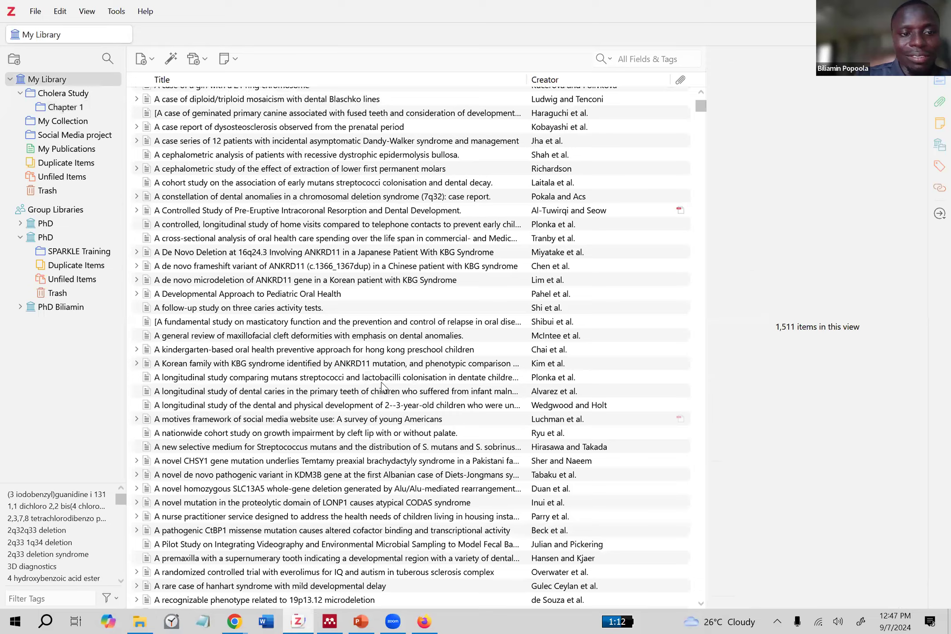
{"action": "scroll", "coordinate": [348, 387], "scroll_direction": "down", "scroll_amount": 15}
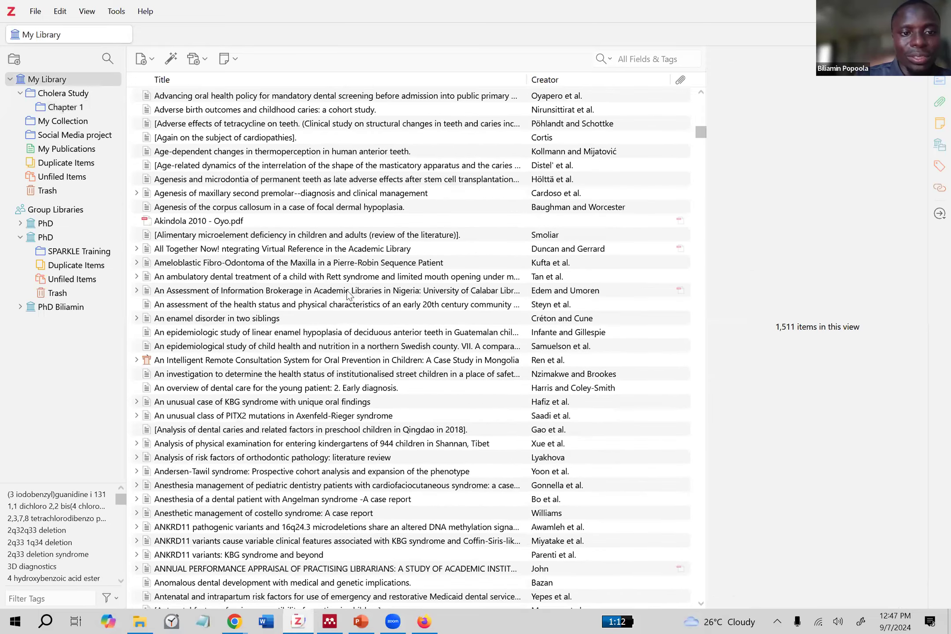
{"action": "scroll", "coordinate": [348, 294], "scroll_direction": "down", "scroll_amount": 20}
{"action": "scroll", "coordinate": [336, 309], "scroll_direction": "down", "scroll_amount": 20}
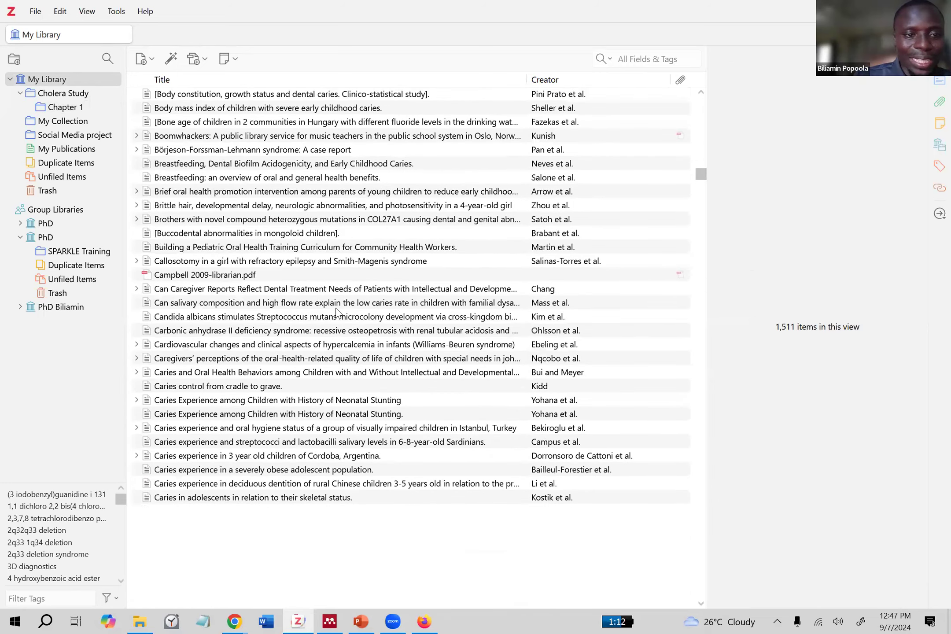
{"action": "scroll", "coordinate": [336, 312], "scroll_direction": "down", "scroll_amount": 15}
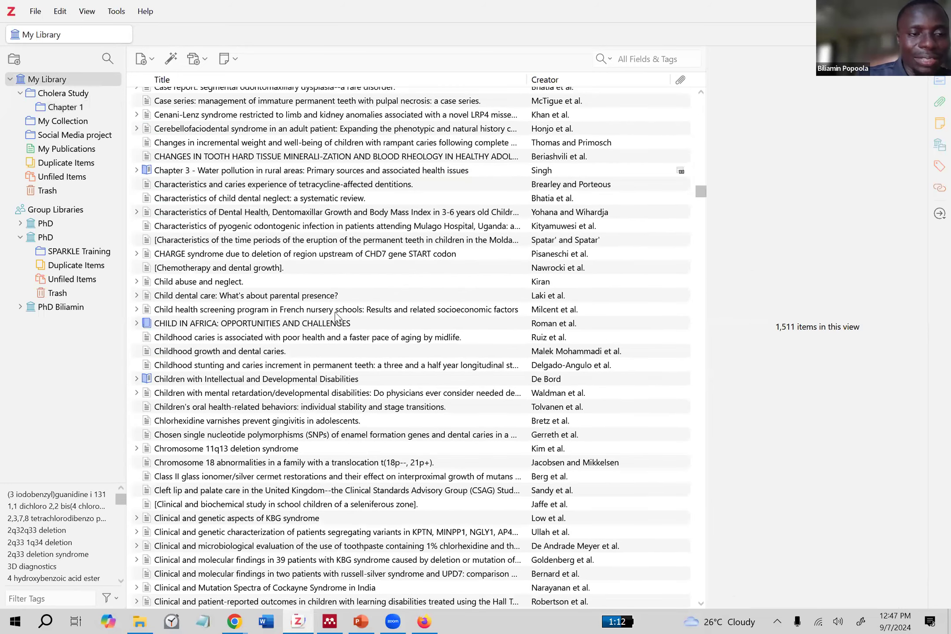
{"action": "scroll", "coordinate": [336, 313], "scroll_direction": "down", "scroll_amount": 3}
{"action": "scroll", "coordinate": [339, 315], "scroll_direction": "up", "scroll_amount": 10}
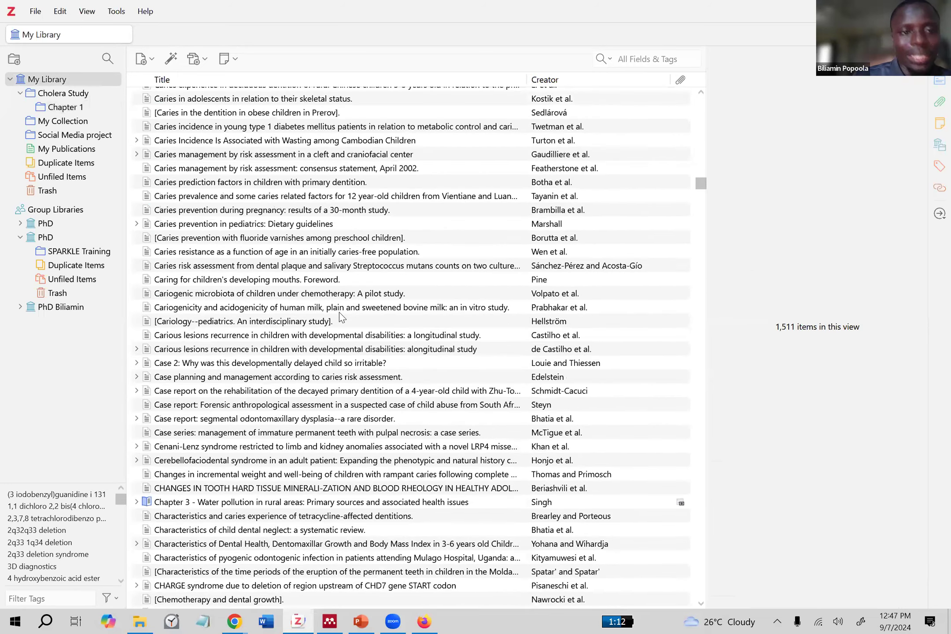
{"action": "scroll", "coordinate": [339, 314], "scroll_direction": "up", "scroll_amount": 20}
{"action": "scroll", "coordinate": [357, 319], "scroll_direction": "down", "scroll_amount": 5}
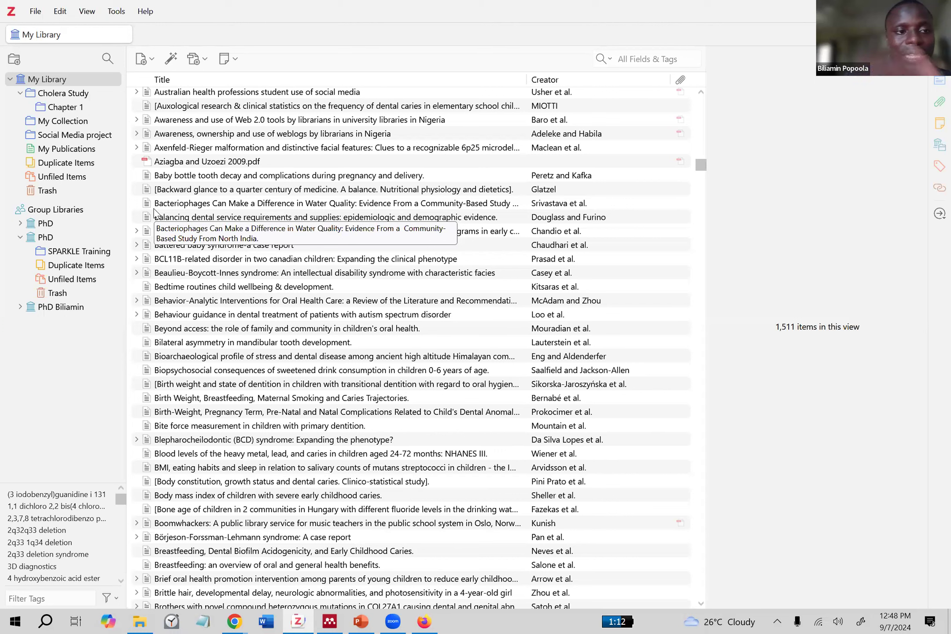
- Show the Social Media project collection and look through its items
{"action": "left_click", "coordinate": [63, 124]}
{"action": "key", "text": "Down"}
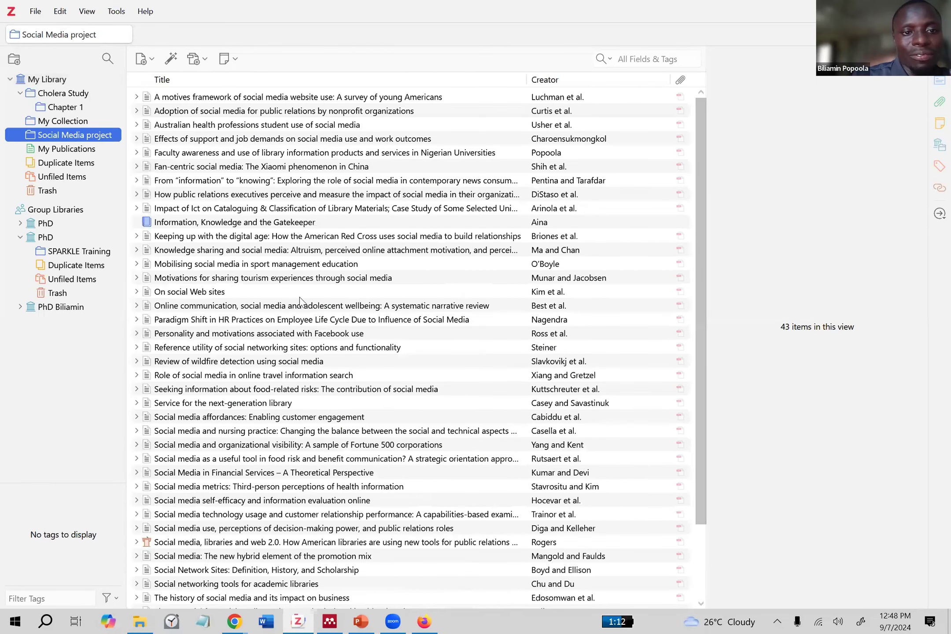
{"action": "scroll", "coordinate": [303, 308], "scroll_direction": "down", "scroll_amount": 3}
{"action": "scroll", "coordinate": [302, 309], "scroll_direction": "up", "scroll_amount": 3}
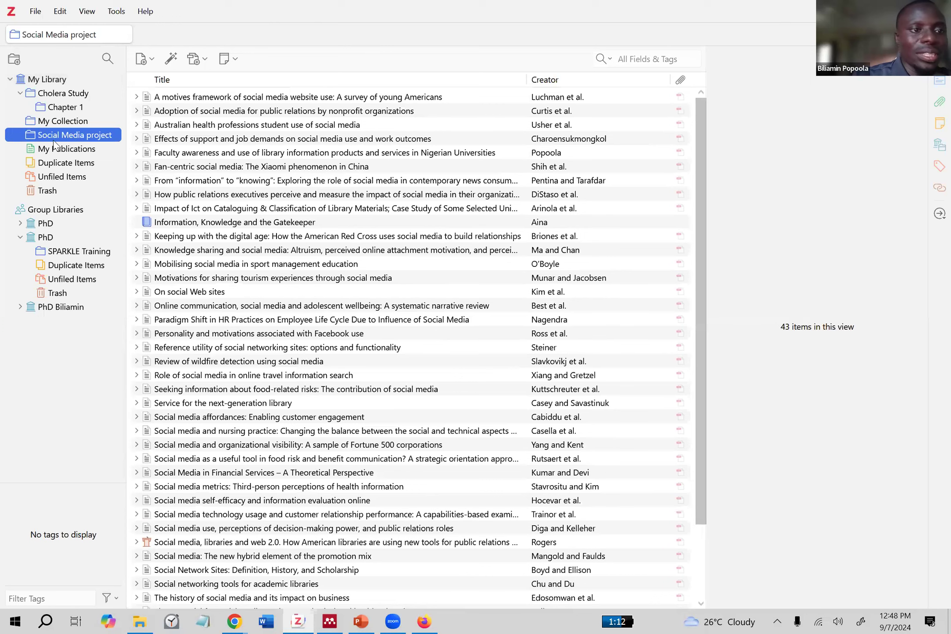
- View the contents of the Cholera Study collection and of the whole My Library
{"action": "left_click", "coordinate": [40, 92]}
{"action": "right_click", "coordinate": [46, 93]}
{"action": "left_click", "coordinate": [50, 89]}
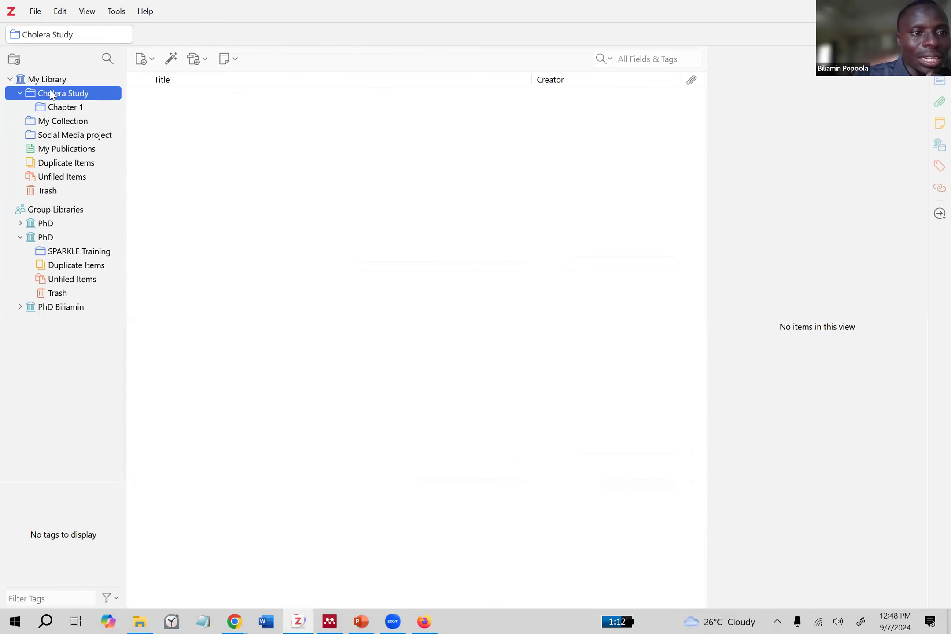
{"action": "left_click", "coordinate": [54, 80]}
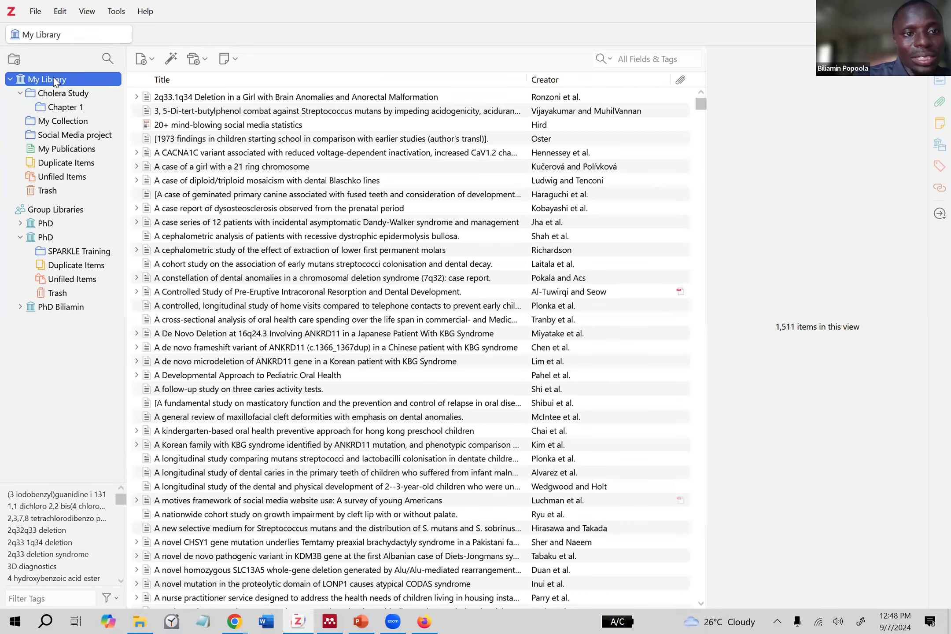
{"action": "left_click", "coordinate": [110, 108]}
{"action": "right_click", "coordinate": [111, 110]}
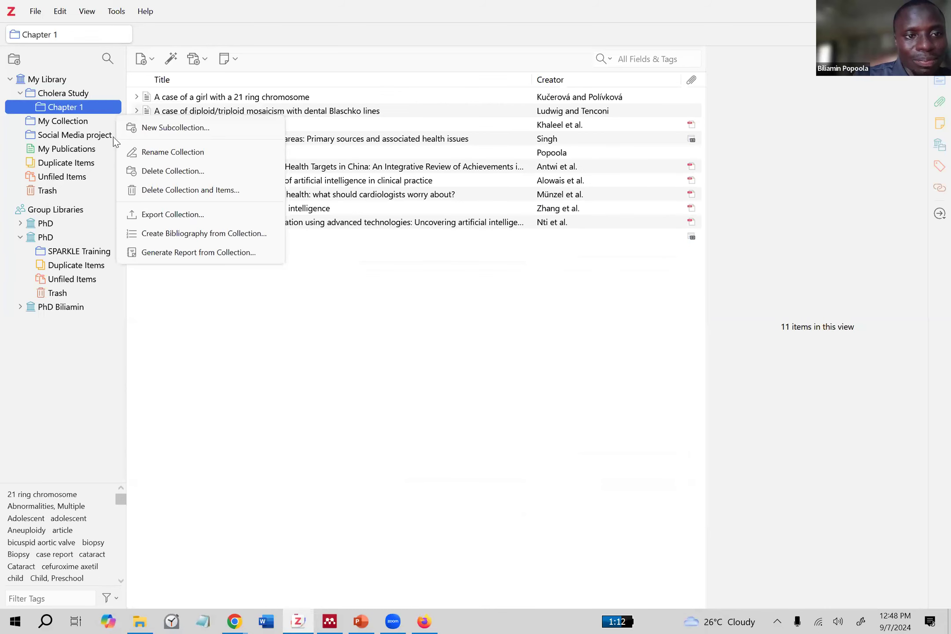
{"action": "left_click", "coordinate": [100, 178]}
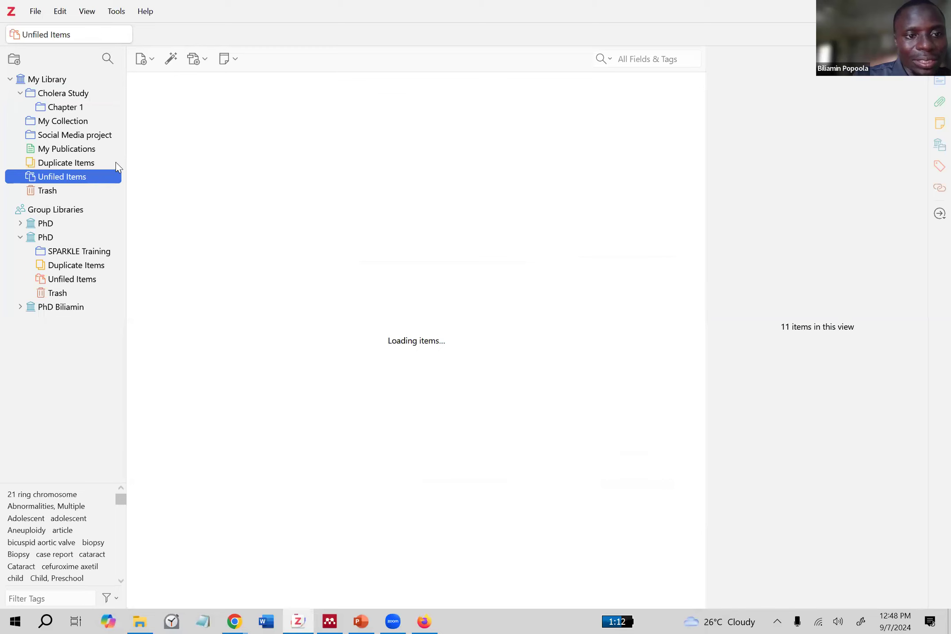
{"action": "left_click", "coordinate": [118, 161]}
{"action": "right_click", "coordinate": [112, 108]}
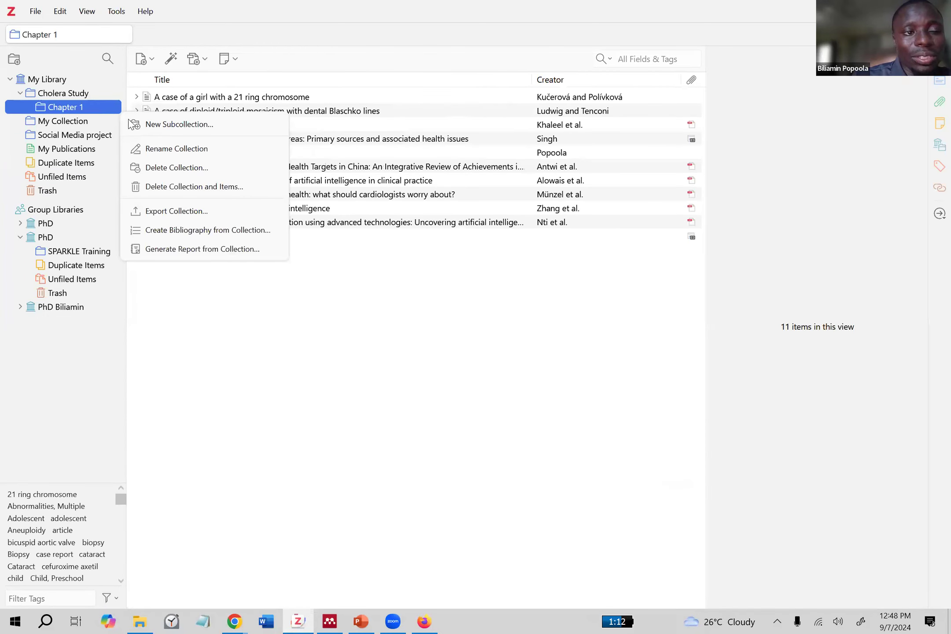
- Create a new collection named "StatsClinic Training" directly in My Library
{"action": "left_click", "coordinate": [53, 81]}
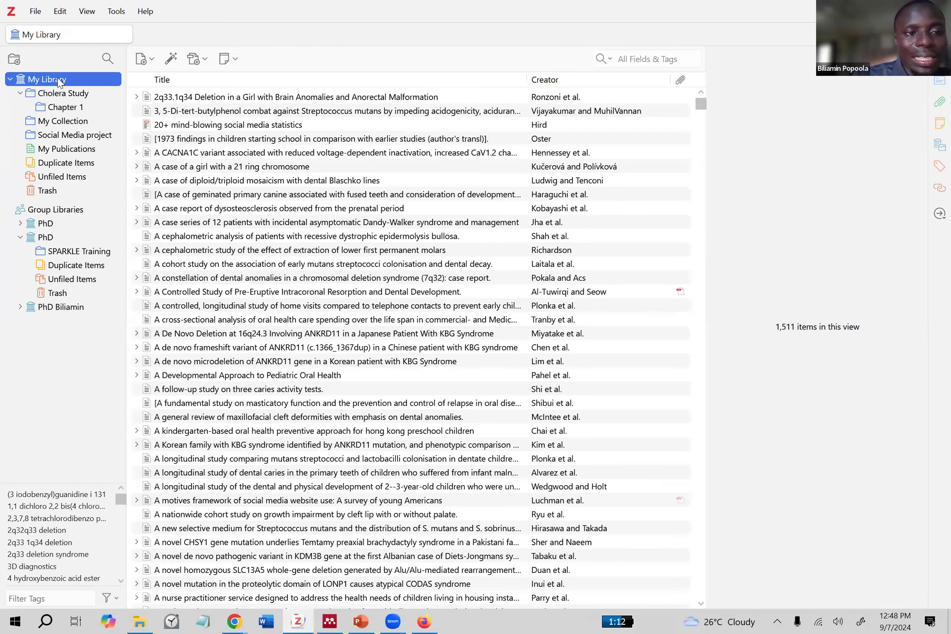
{"action": "right_click", "coordinate": [67, 82]}
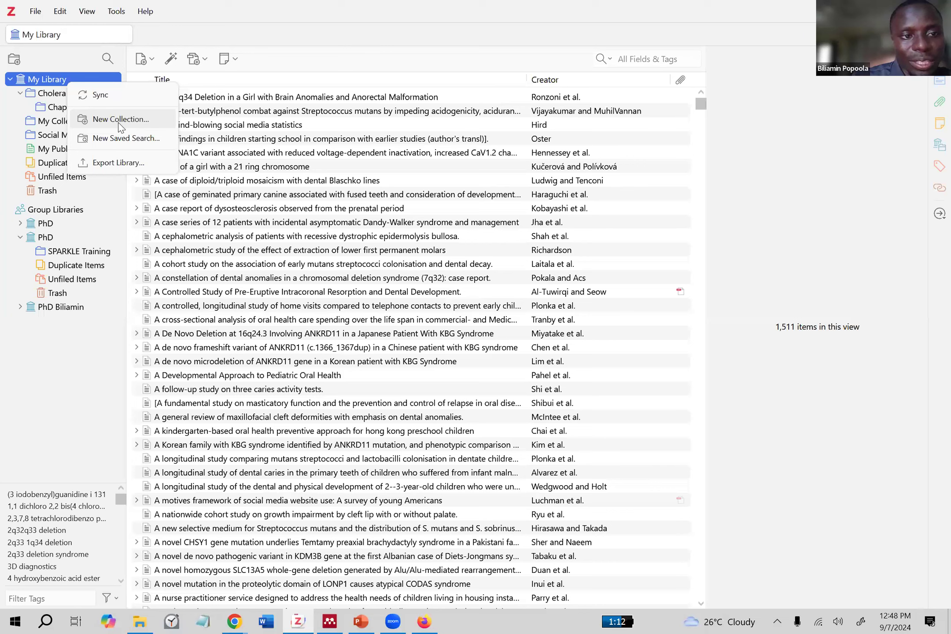
{"action": "right_click", "coordinate": [62, 81]}
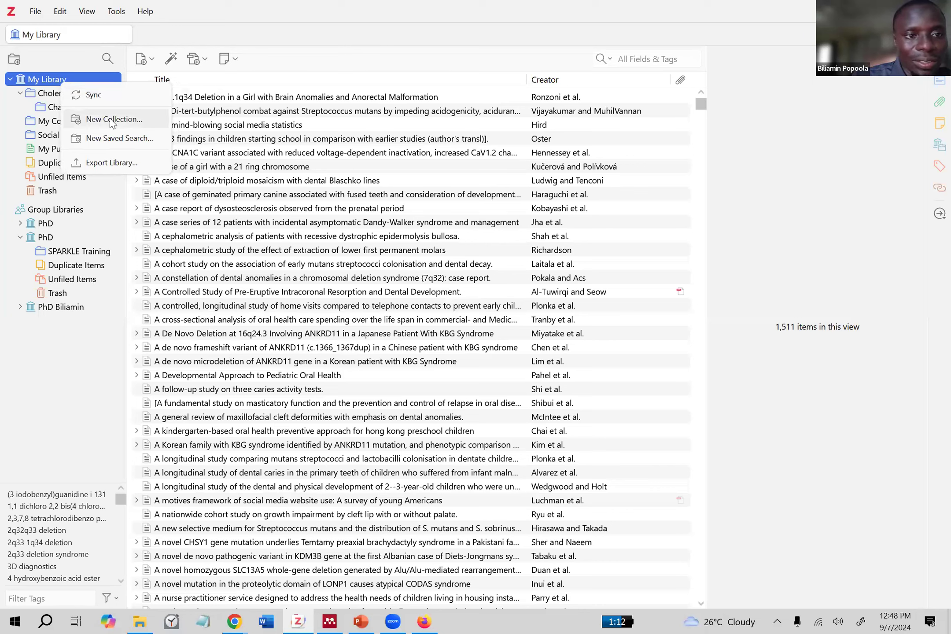
{"action": "left_click", "coordinate": [110, 118]}
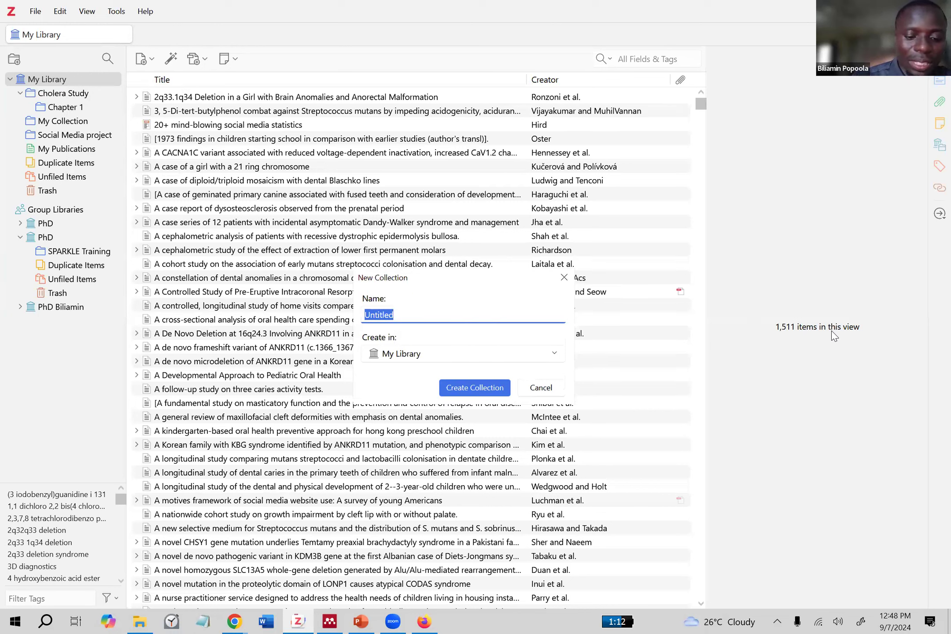
{"action": "type", "text": "StatsClinic Training"}
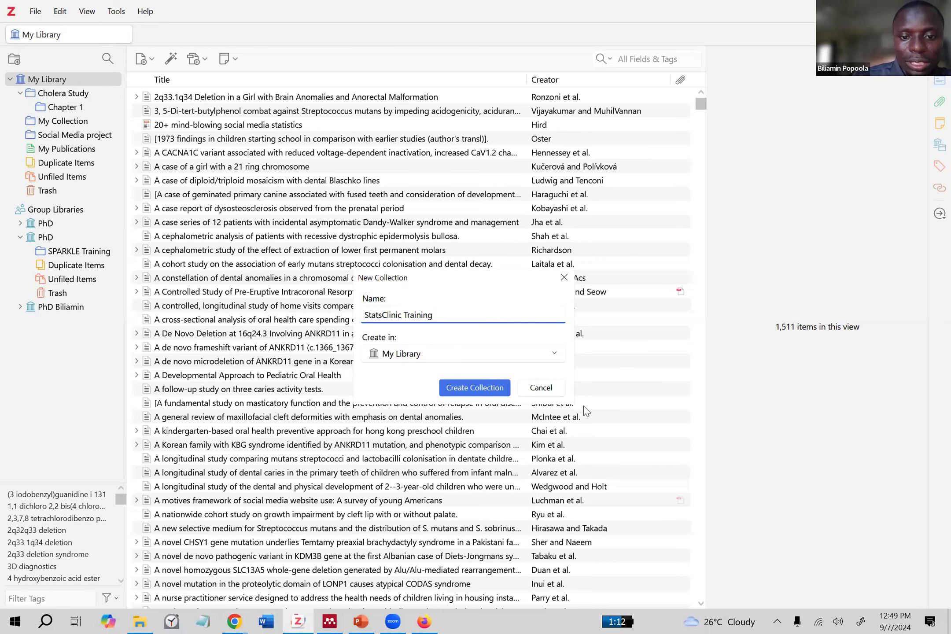
{"action": "left_click", "coordinate": [475, 389]}
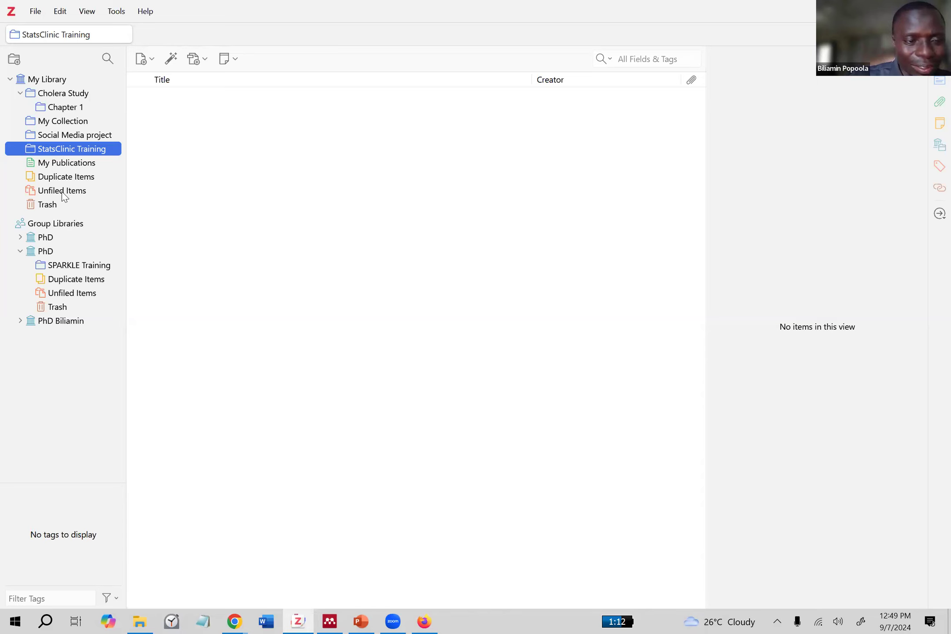
- Switch to Mendeley Desktop and show the documents in the Adolescent Health folder
{"action": "left_click", "coordinate": [331, 620]}
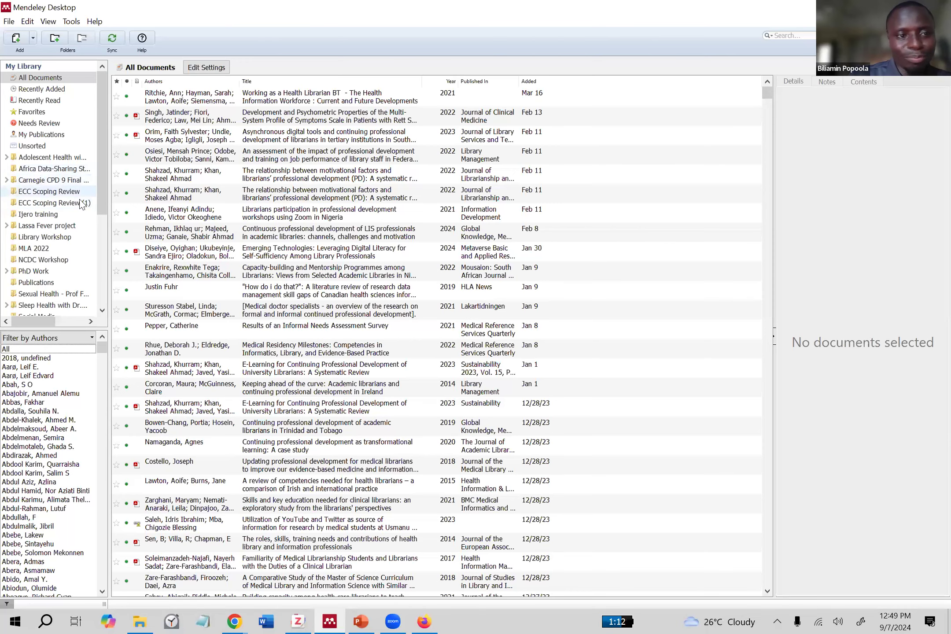
{"action": "left_click", "coordinate": [47, 158]}
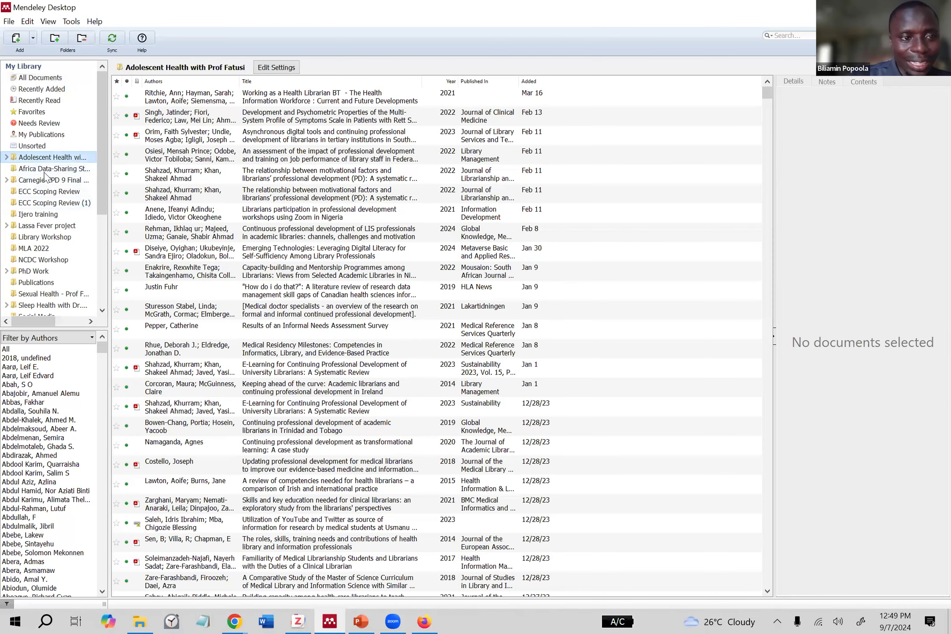
{"action": "left_click", "coordinate": [49, 168]}
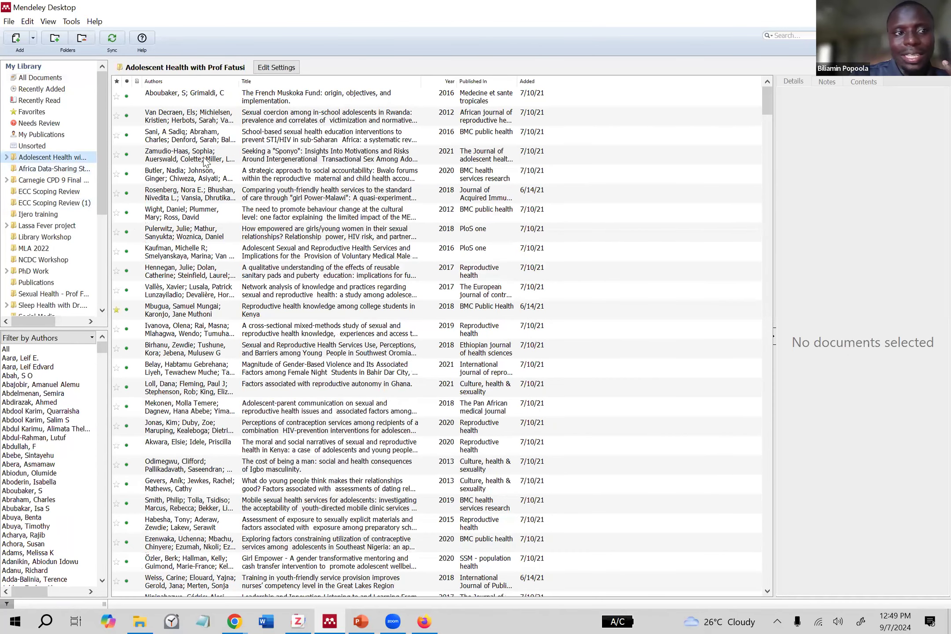
- Expand the PhD Work folder and its Chapter Two subfolder to examine the chapter structure, and close Mendeley Desktop
{"action": "scroll", "coordinate": [32, 204], "scroll_direction": "down", "scroll_amount": 1}
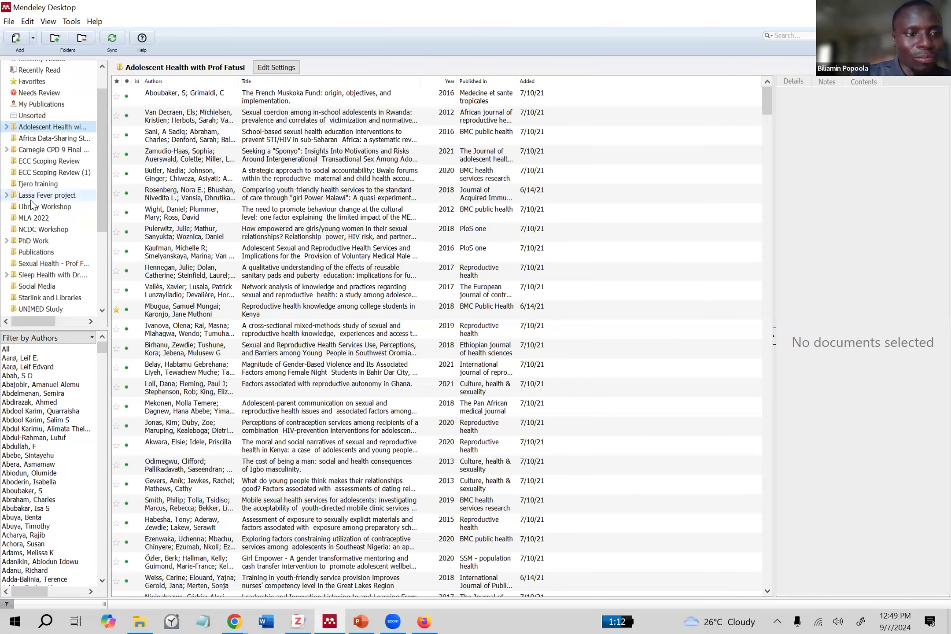
{"action": "scroll", "coordinate": [35, 205], "scroll_direction": "down", "scroll_amount": 2}
{"action": "scroll", "coordinate": [44, 204], "scroll_direction": "up", "scroll_amount": 2}
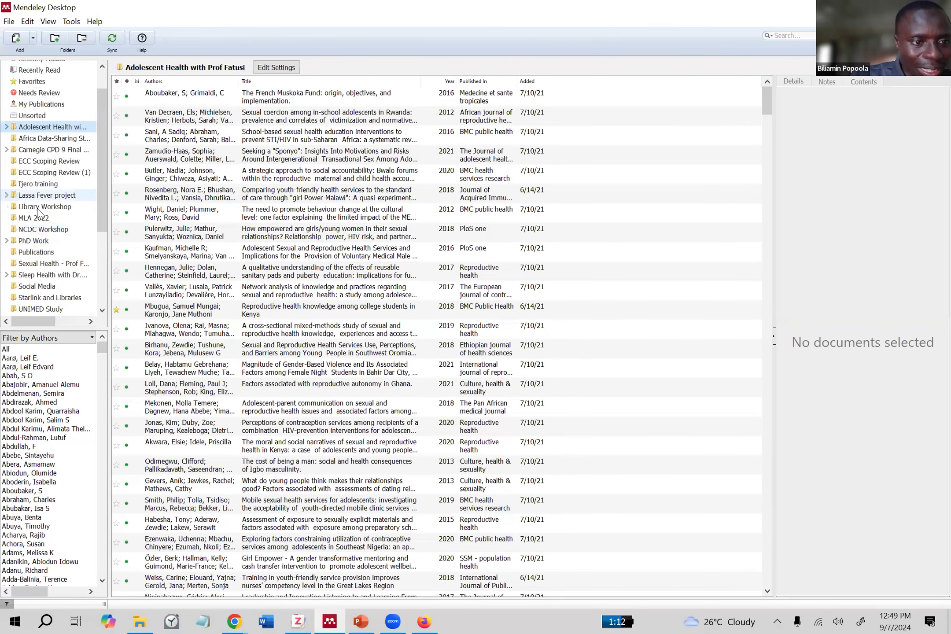
{"action": "left_click", "coordinate": [7, 240]}
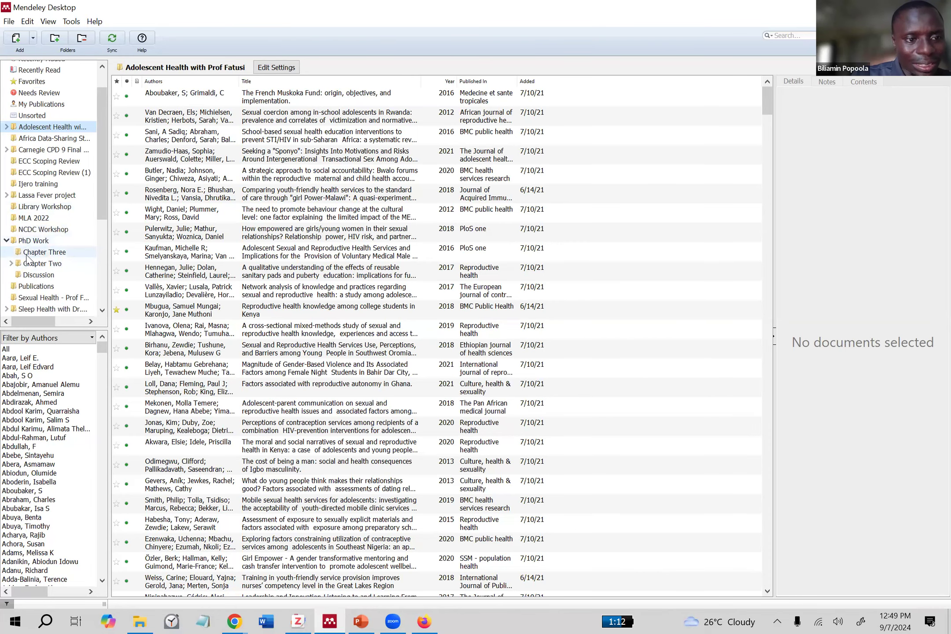
{"action": "left_click", "coordinate": [12, 264]}
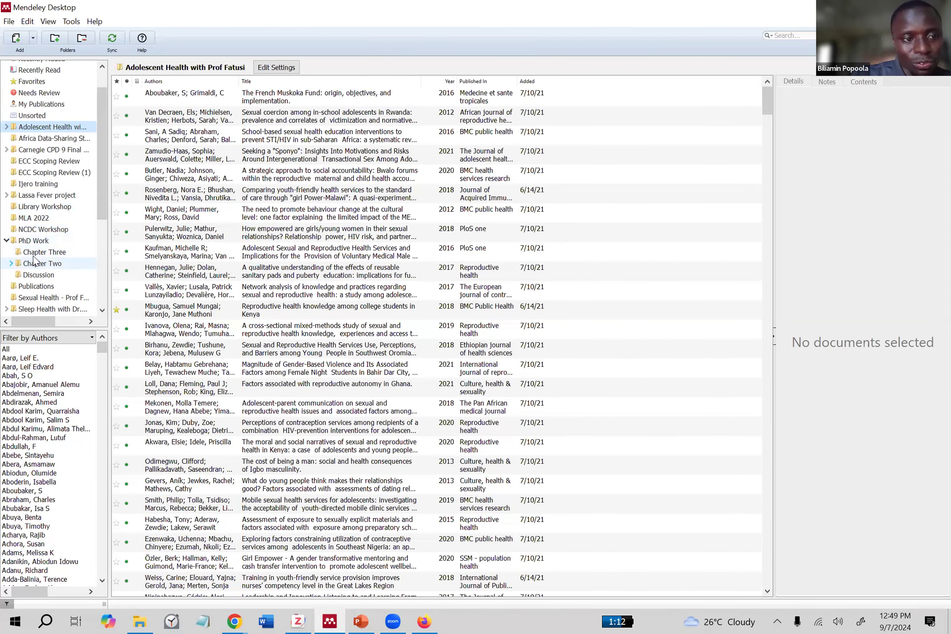
{"action": "scroll", "coordinate": [39, 236], "scroll_direction": "down", "scroll_amount": 2}
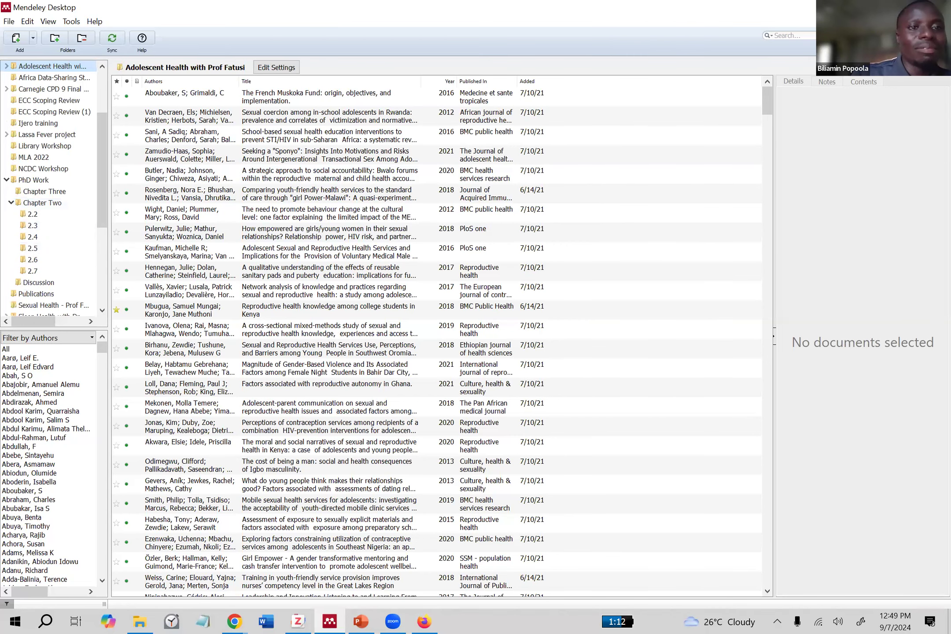
{"action": "key", "text": "alt+F4"}
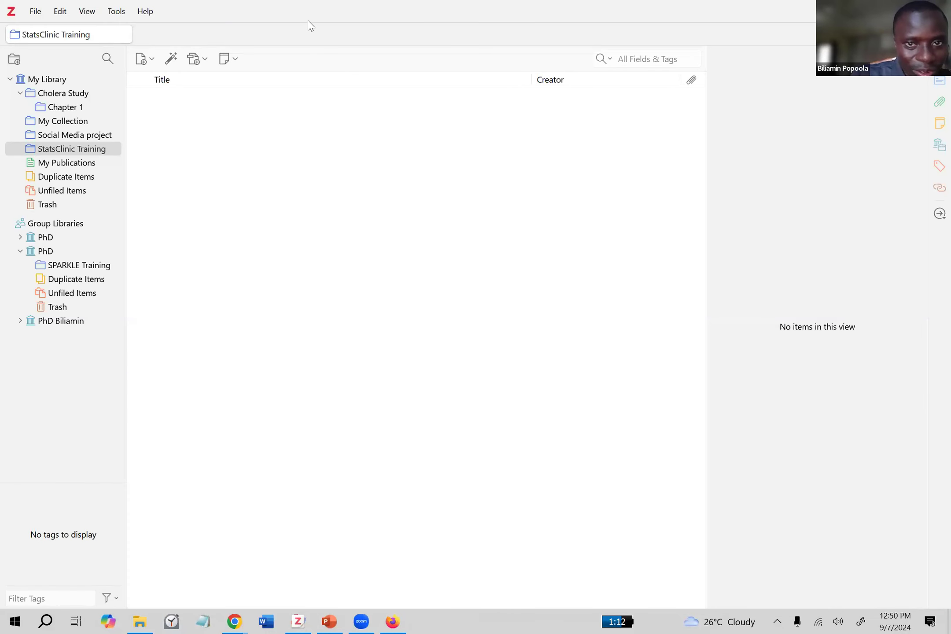
- Create a subcollection named "August Works" inside the StatsClinic Training collection
{"action": "left_click", "coordinate": [65, 137]}
{"action": "left_click", "coordinate": [66, 151]}
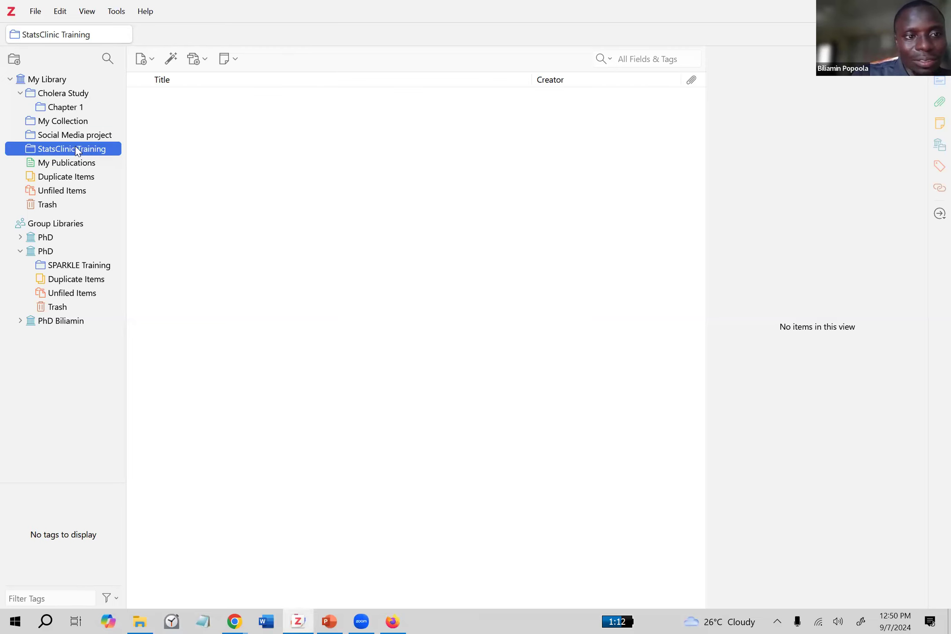
{"action": "right_click", "coordinate": [81, 150]}
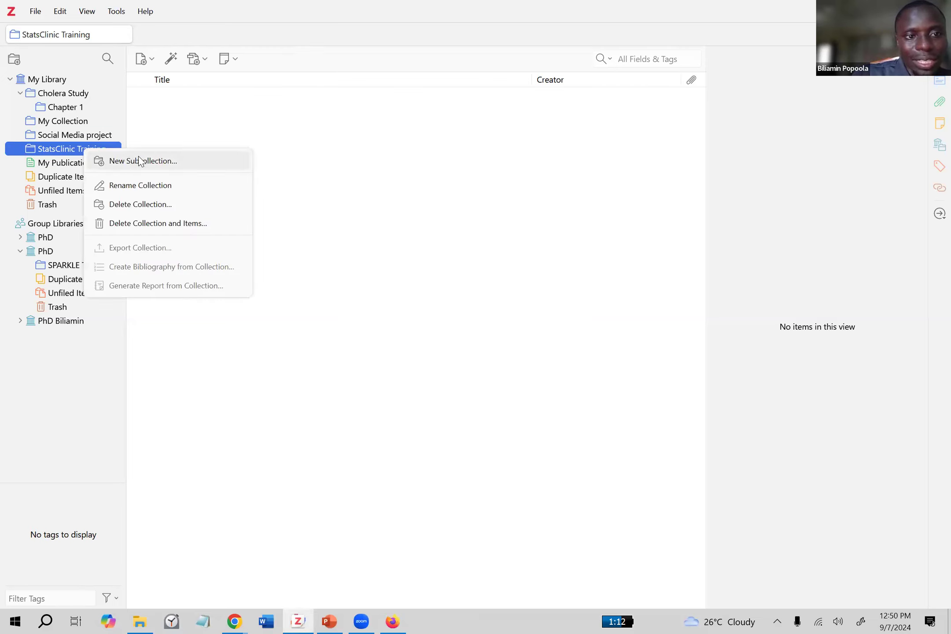
{"action": "left_click", "coordinate": [163, 165]}
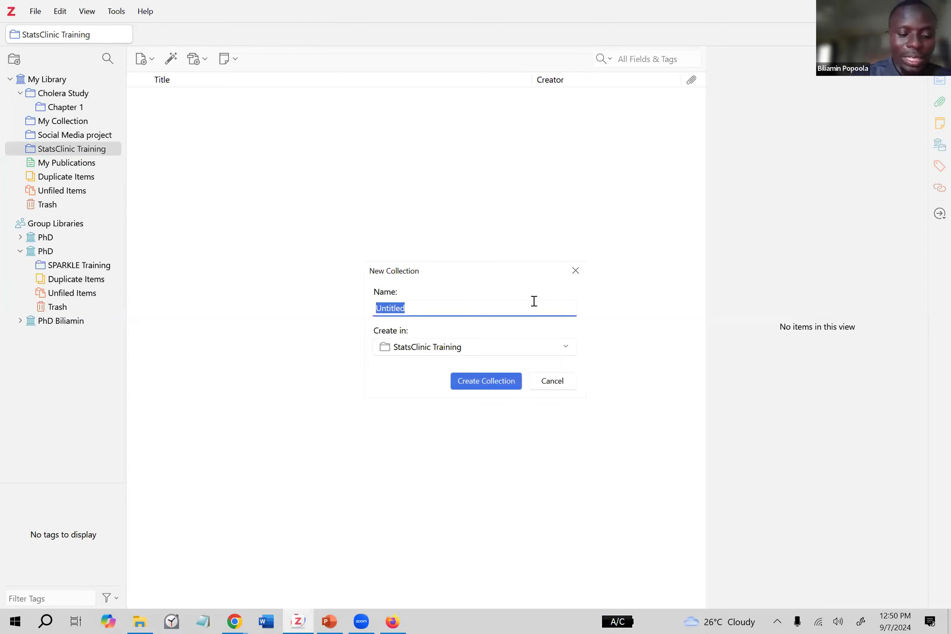
{"action": "type", "text": "August "}
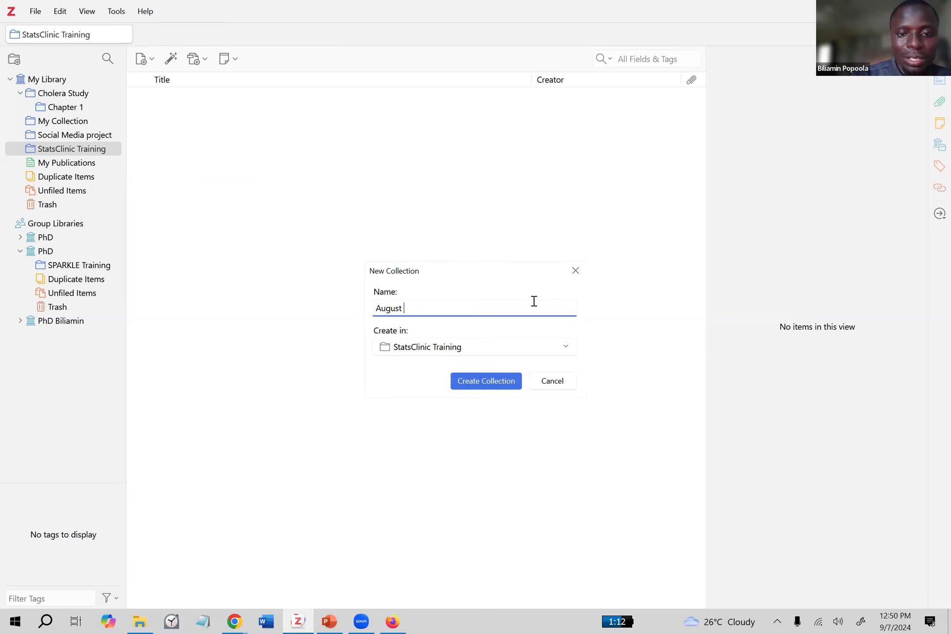
{"action": "type", "text": "Works"}
{"action": "left_click", "coordinate": [500, 387]}
- Create a second subcollection named "September Works" inside the StatsClinic Training collection
{"action": "right_click", "coordinate": [91, 148]}
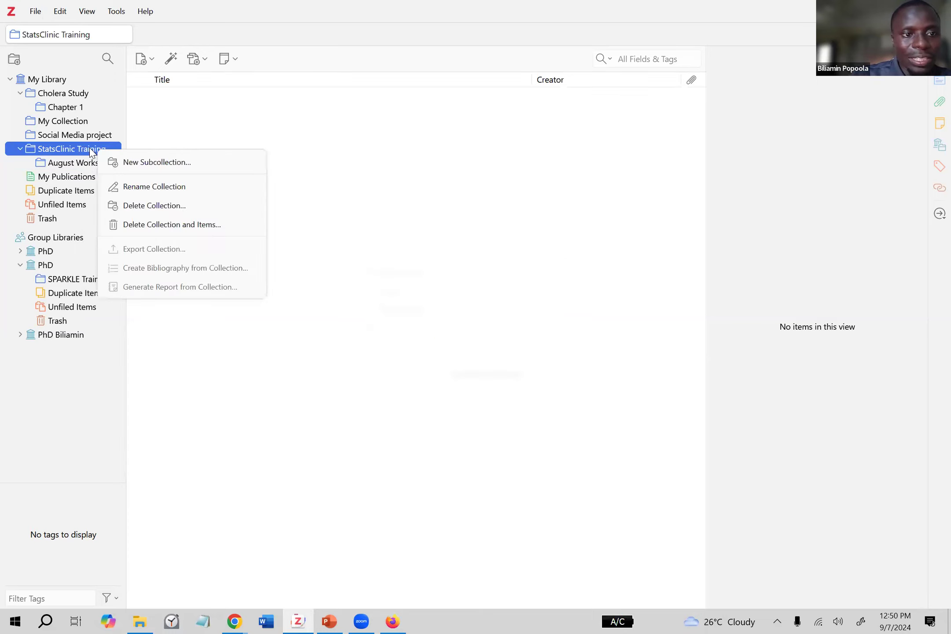
{"action": "left_click", "coordinate": [137, 162]}
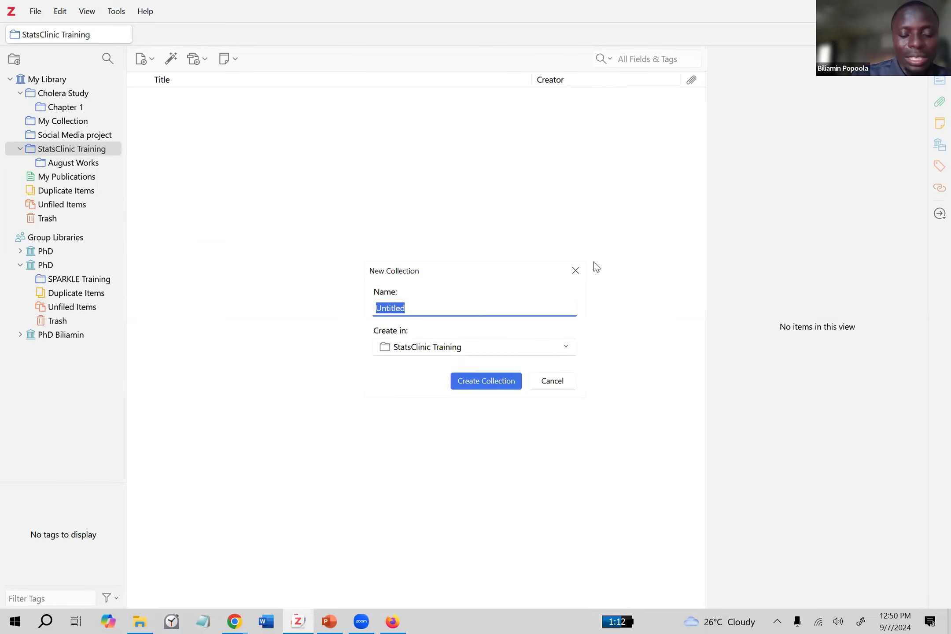
{"action": "type", "text": "September Works"}
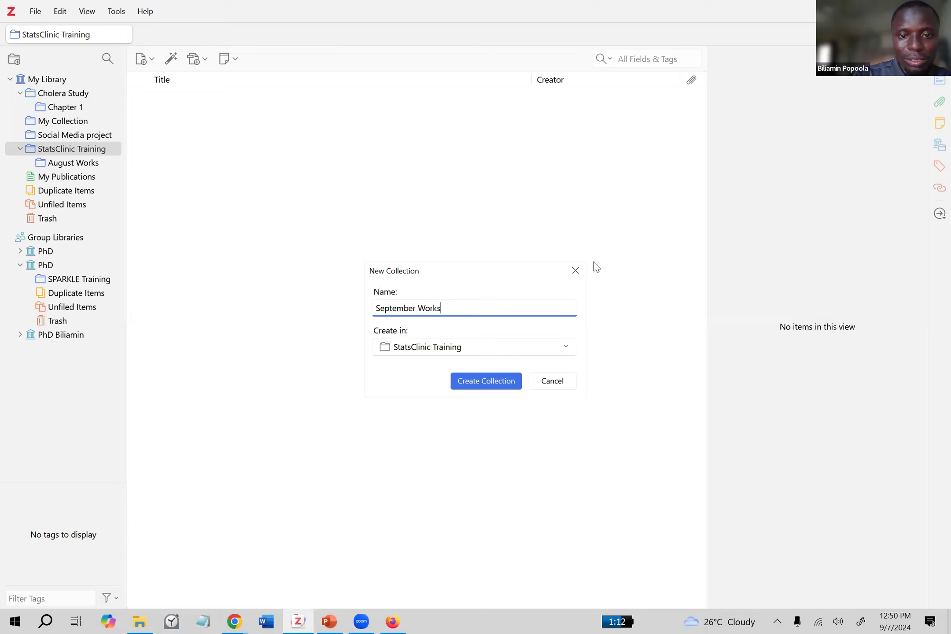
{"action": "key", "text": "Return"}
- View StatsClinic Training and its August Works and September Works subcollections in turn
{"action": "left_click", "coordinate": [39, 153]}
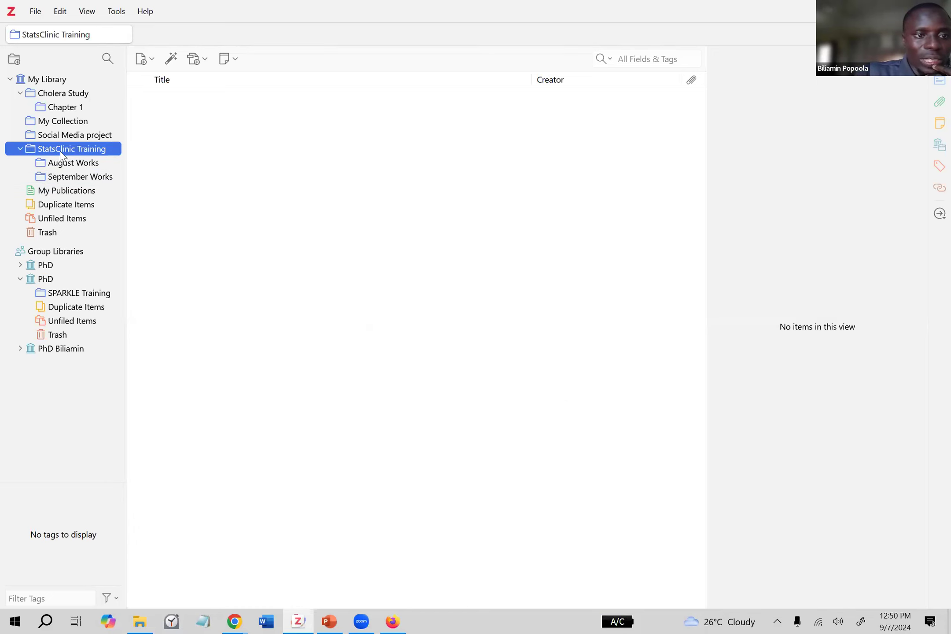
{"action": "left_click", "coordinate": [81, 166]}
{"action": "left_click", "coordinate": [86, 179]}
{"action": "left_click", "coordinate": [90, 162]}
{"action": "left_click", "coordinate": [90, 179]}
{"action": "left_click", "coordinate": [88, 166]}
{"action": "left_click", "coordinate": [88, 179]}
- Collapse and re-expand StatsClinic Training to show its nesting, and show the items in Cholera Study's Chapter 1 subcollection
{"action": "left_click", "coordinate": [21, 150]}
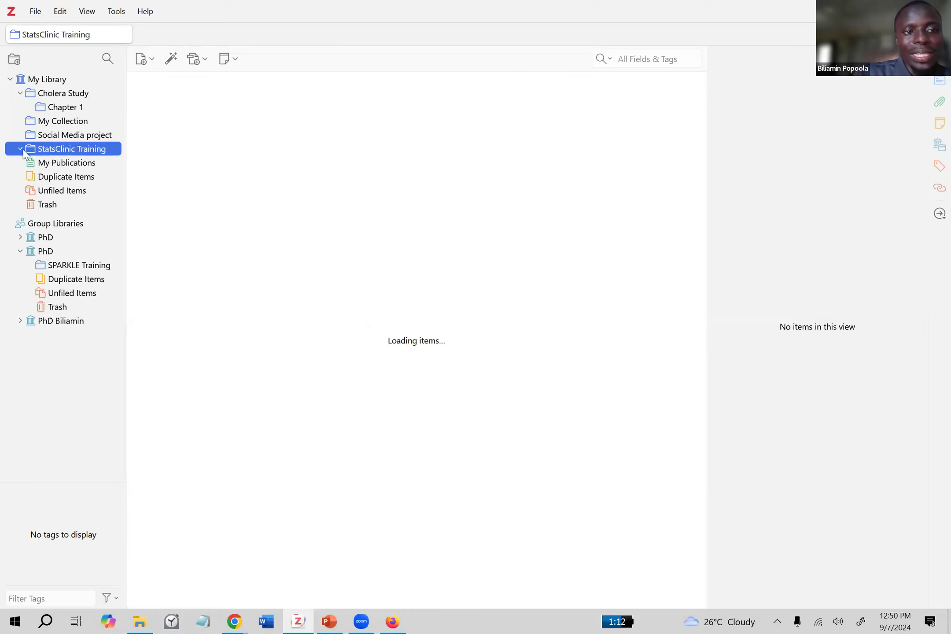
{"action": "left_click", "coordinate": [21, 149]}
{"action": "left_click", "coordinate": [20, 150]}
{"action": "left_click", "coordinate": [21, 150]}
{"action": "left_click", "coordinate": [20, 149]}
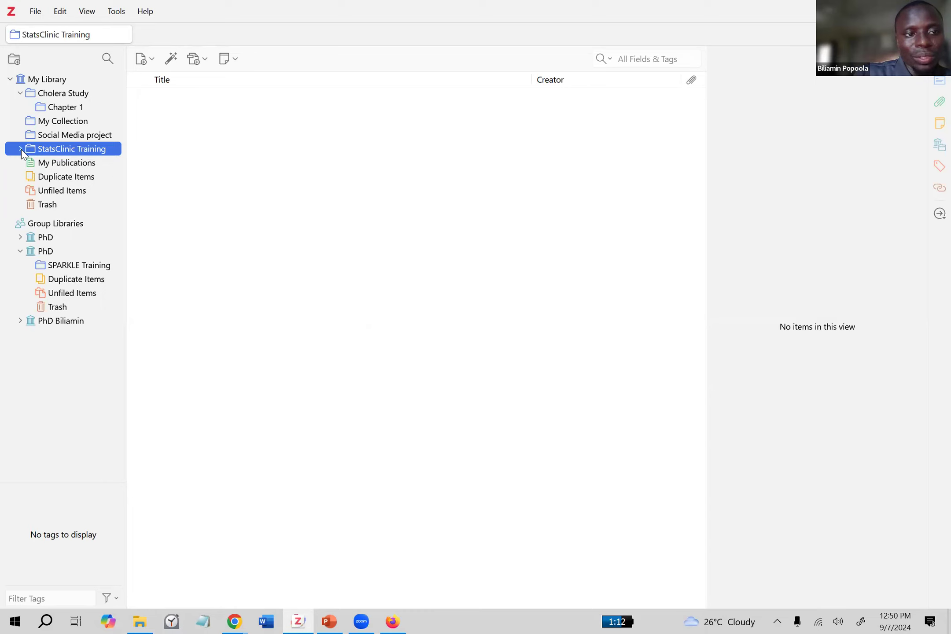
{"action": "left_click", "coordinate": [21, 149]}
{"action": "left_click", "coordinate": [21, 149]}
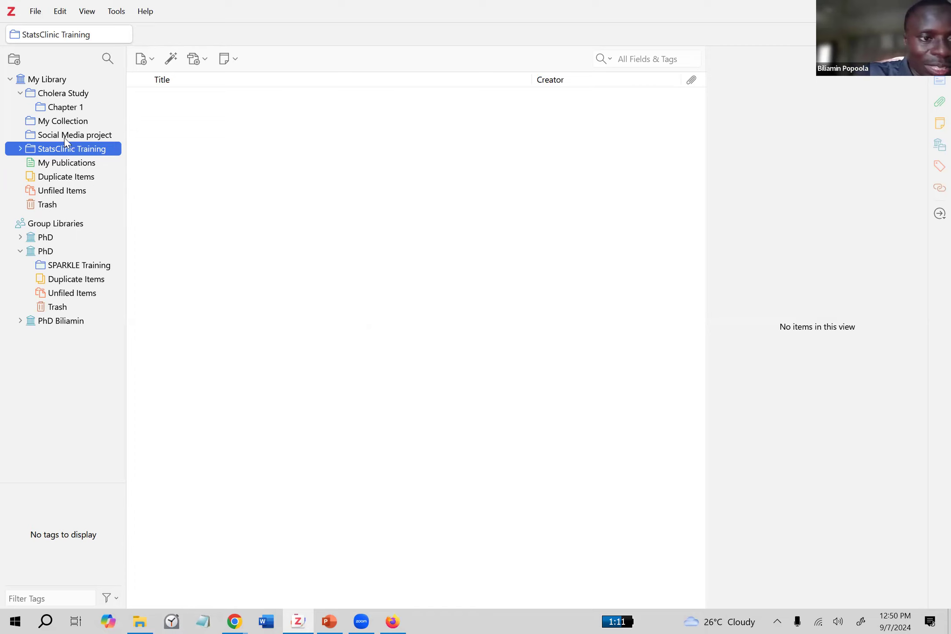
{"action": "left_click", "coordinate": [20, 150]}
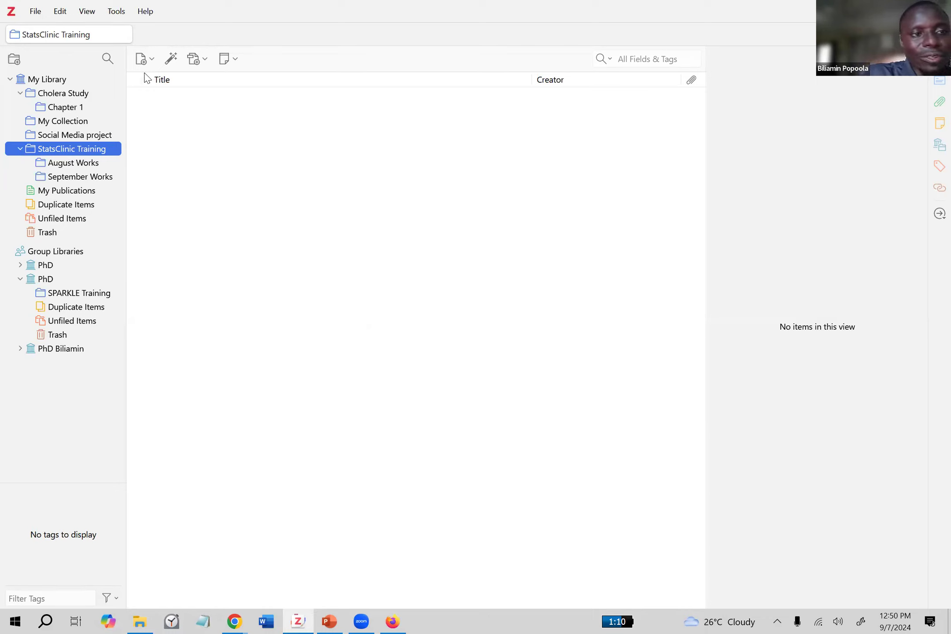
{"action": "left_click", "coordinate": [72, 106]}
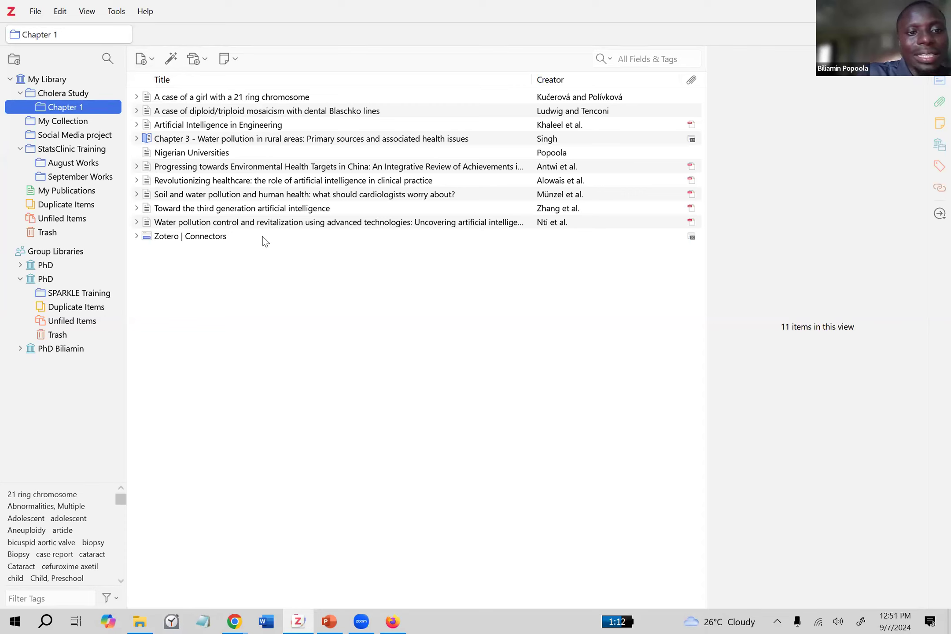
{"action": "left_click", "coordinate": [247, 169]}
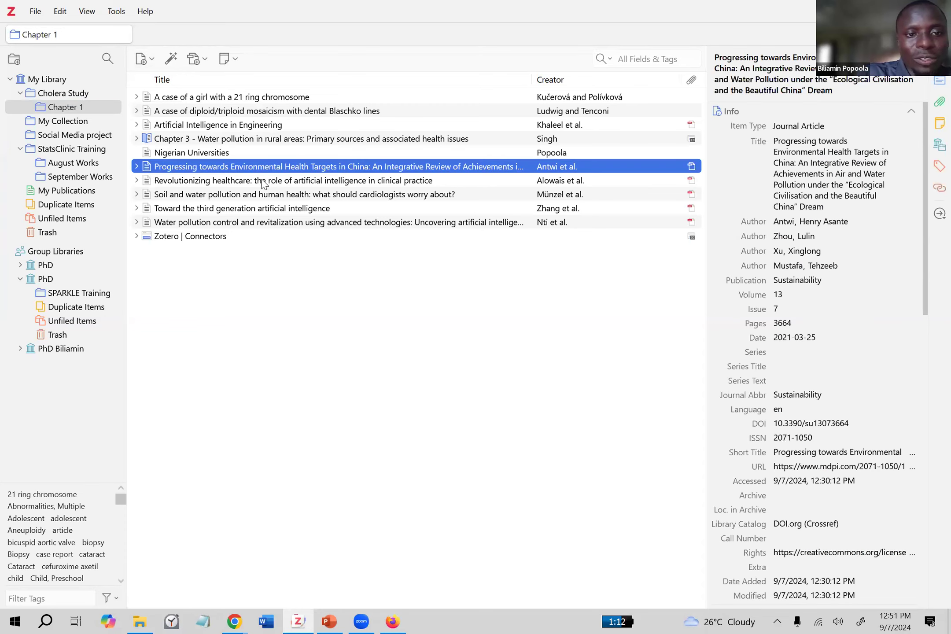
{"action": "left_click", "coordinate": [262, 184], "text": "shift"}
{"action": "left_click", "coordinate": [273, 196], "text": "ctrl"}
{"action": "left_click", "coordinate": [292, 209], "text": "ctrl"}
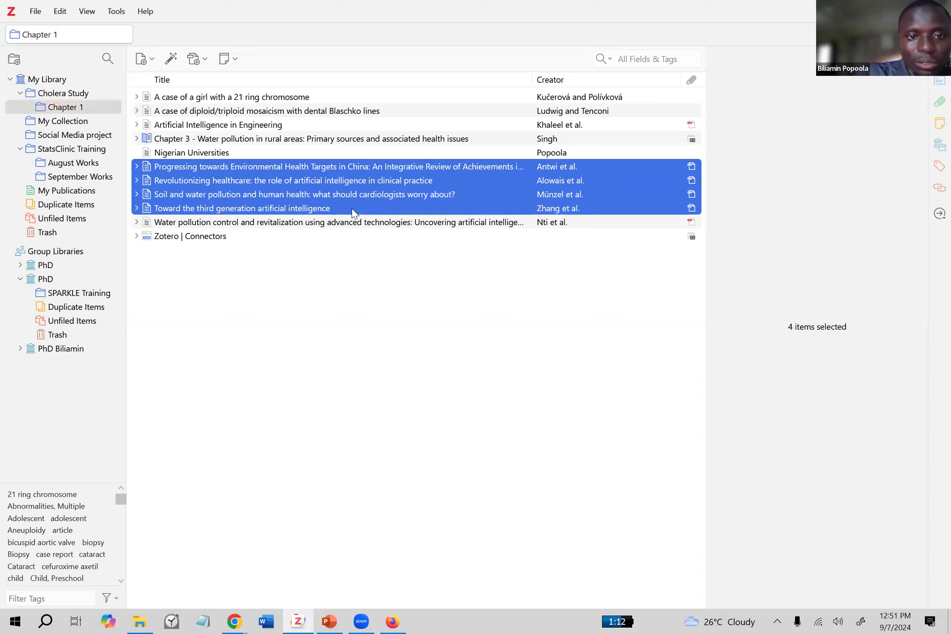
{"action": "key", "text": "Up"}
{"action": "key", "text": "Up"}
{"action": "key", "text": "Up"}
{"action": "key", "text": "Up"}
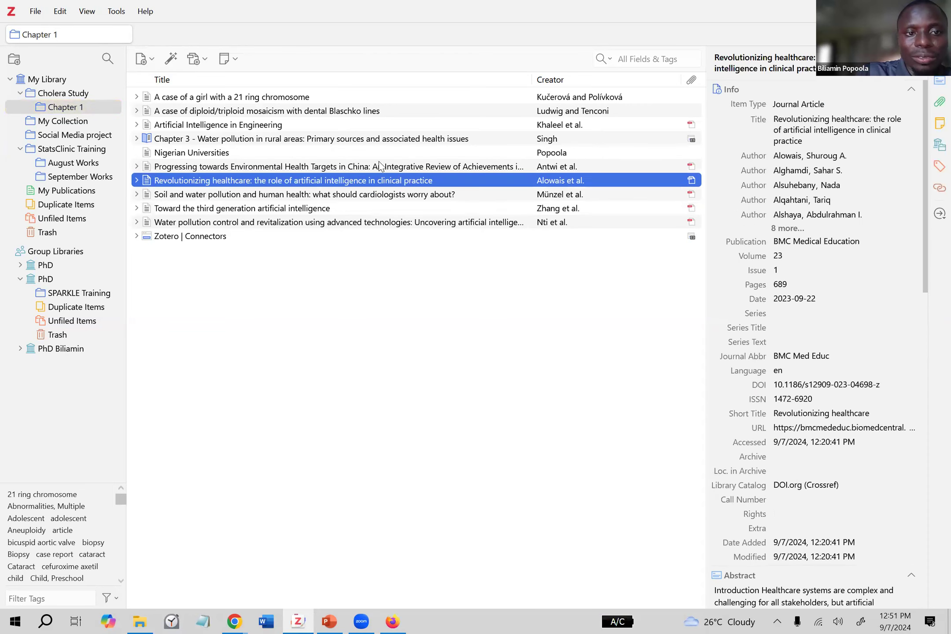
{"action": "left_click", "coordinate": [374, 183]}
{"action": "left_click", "coordinate": [388, 194]}
{"action": "left_click", "coordinate": [393, 177]}
- Add the four articles from "Progressing towards Environmental Health Targets" through "Toward the third generation artificial intelligence" to August Works, and view August Works and Chapter 1
{"action": "left_click", "coordinate": [394, 170]}
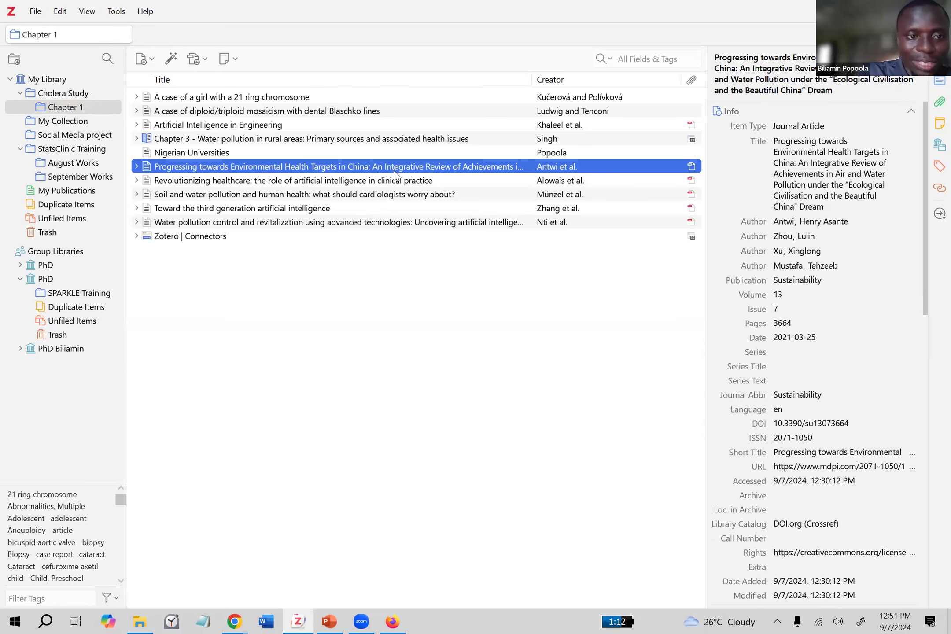
{"action": "key", "text": "ctrl"}
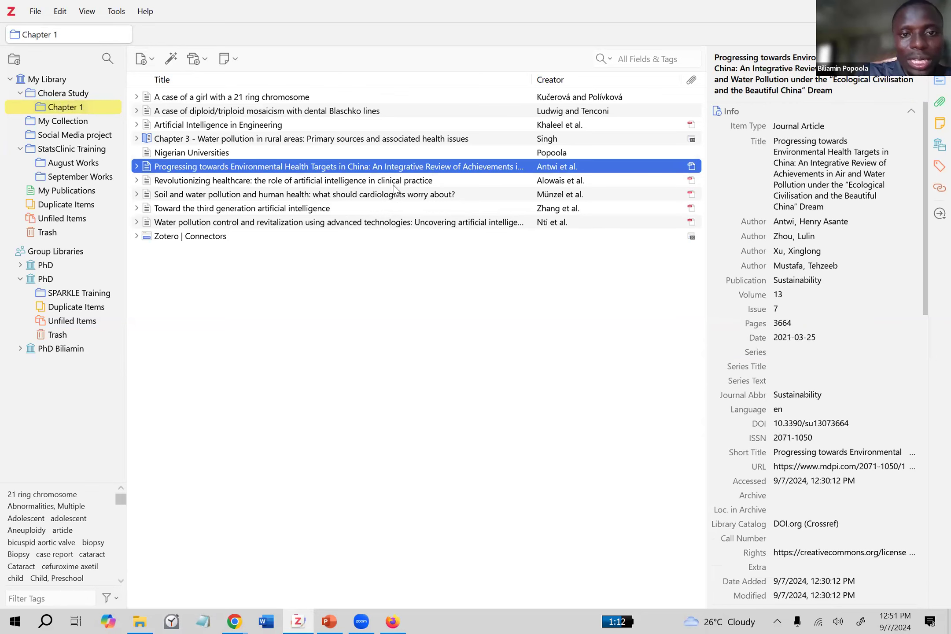
{"action": "left_click", "coordinate": [423, 182], "text": "ctrl"}
{"action": "left_click", "coordinate": [426, 194], "text": "ctrl"}
{"action": "left_click", "coordinate": [484, 207], "text": "ctrl"}
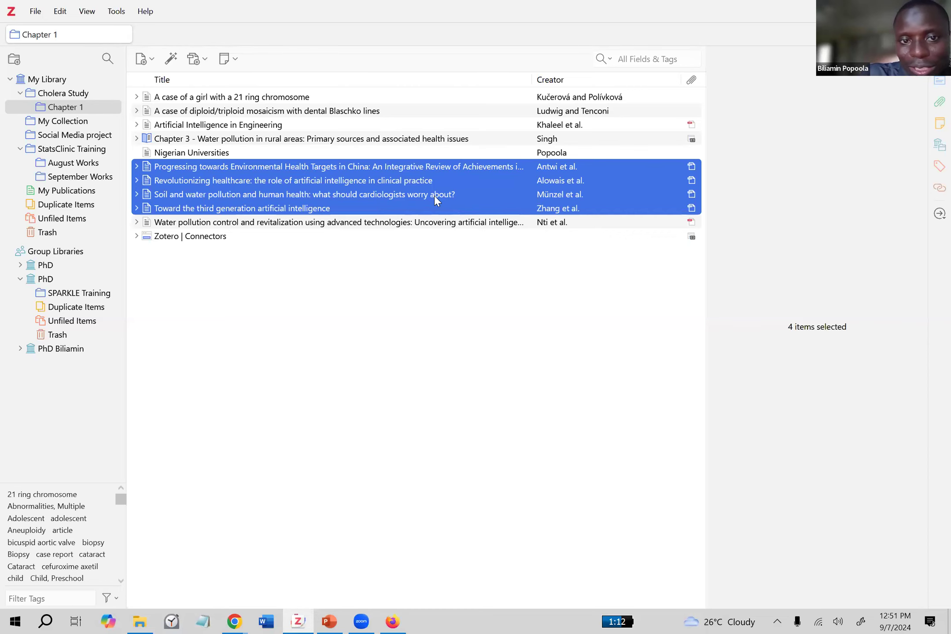
{"action": "left_click_drag", "start_coordinate": [411, 177], "coordinate": [65, 163]}
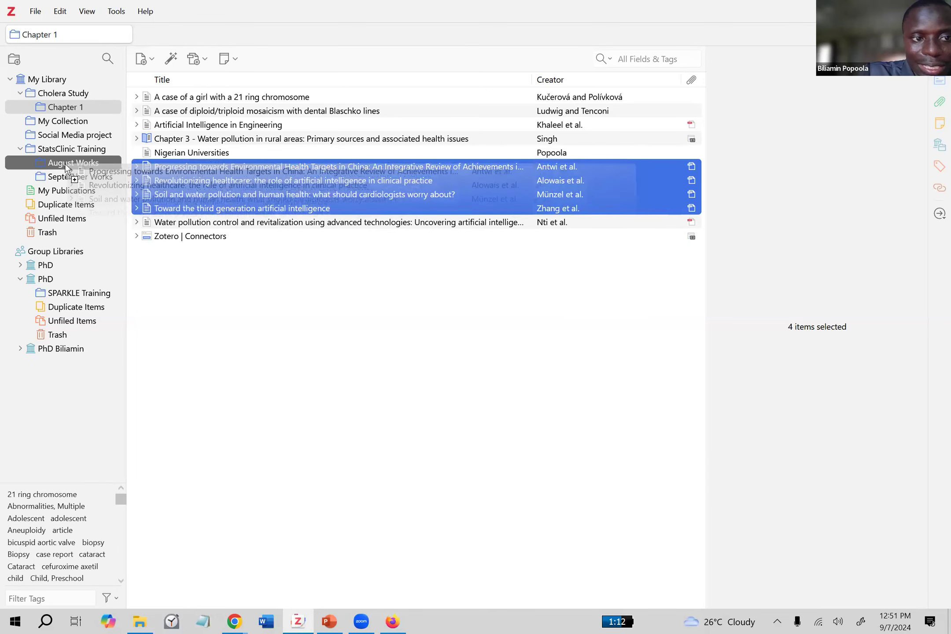
{"action": "left_click", "coordinate": [66, 164]}
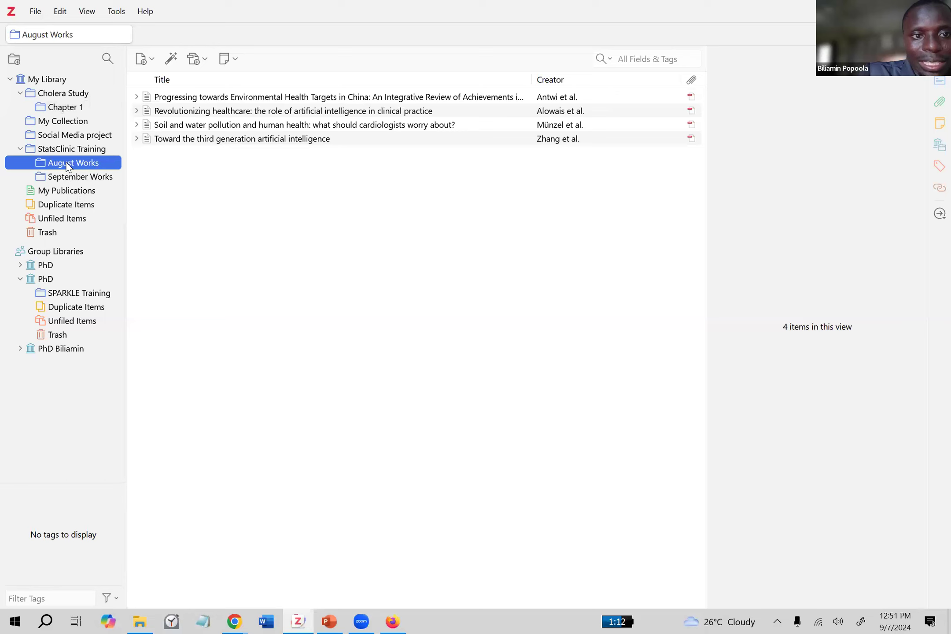
{"action": "left_click", "coordinate": [268, 207]}
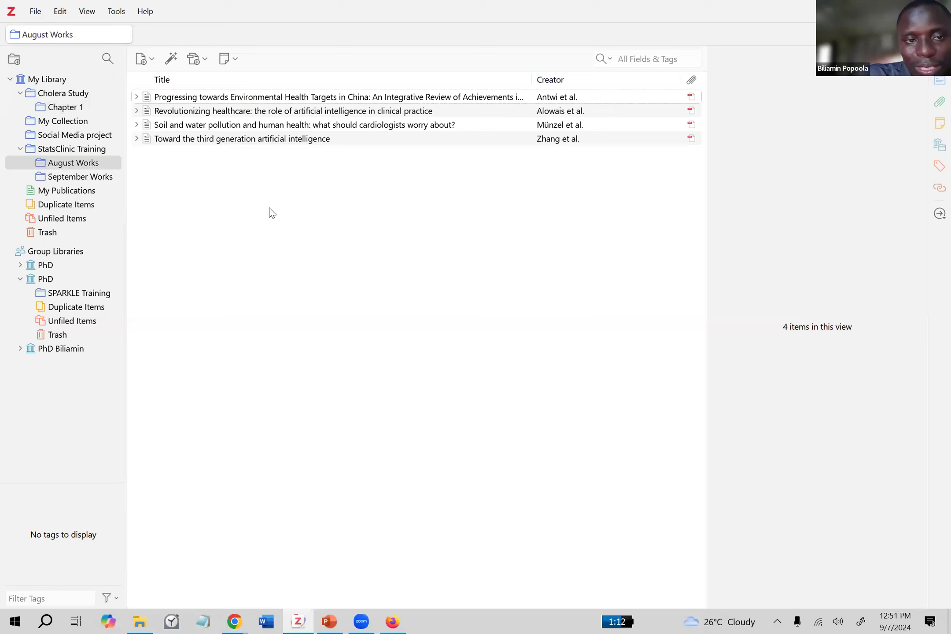
{"action": "left_click", "coordinate": [69, 110]}
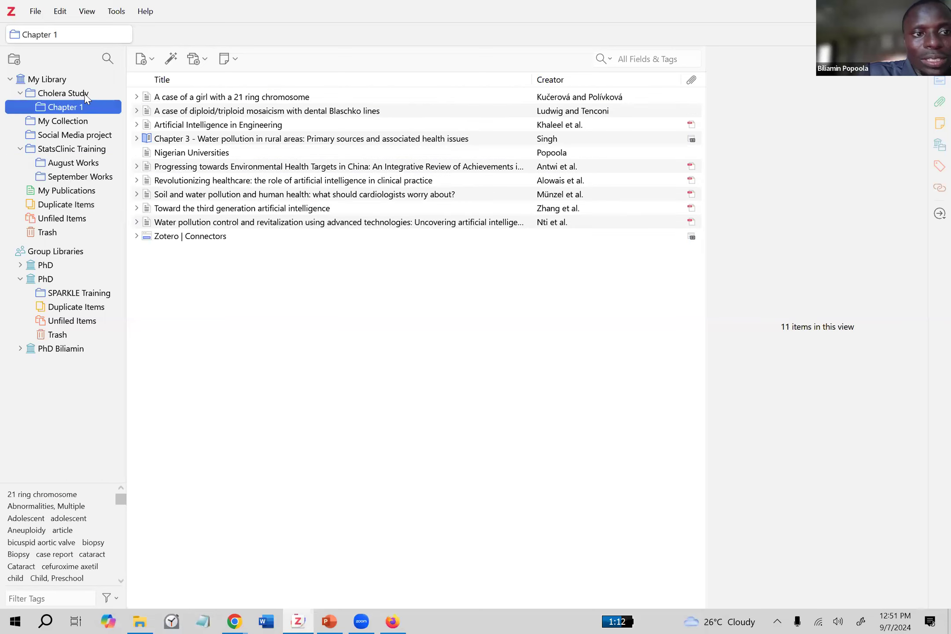
- Add "A cohort study on the association of early mutans streptococci colonisation and dental decay" from My Library to September Works, and show that subcollection
{"action": "left_click", "coordinate": [58, 80]}
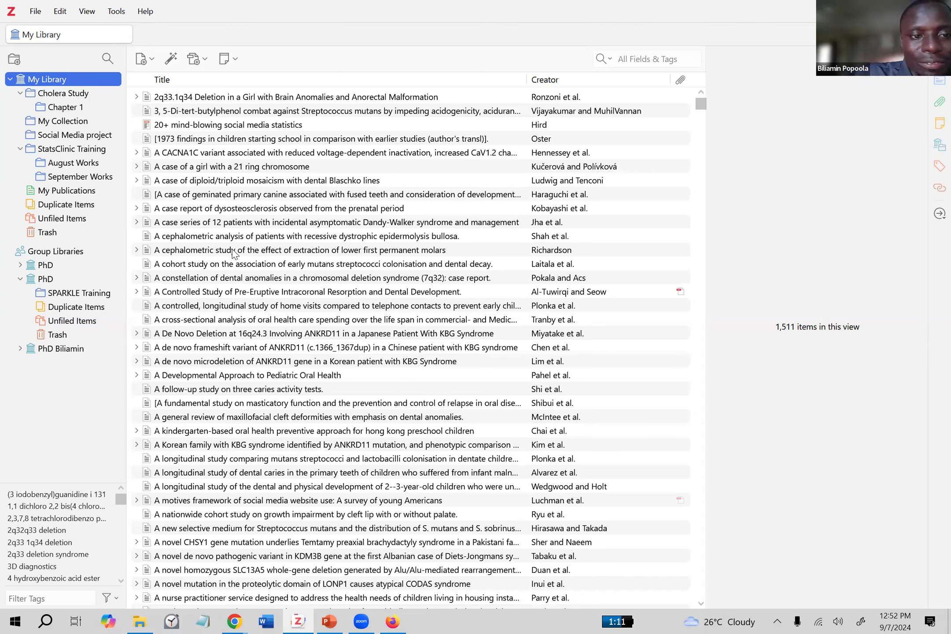
{"action": "left_click", "coordinate": [245, 266]}
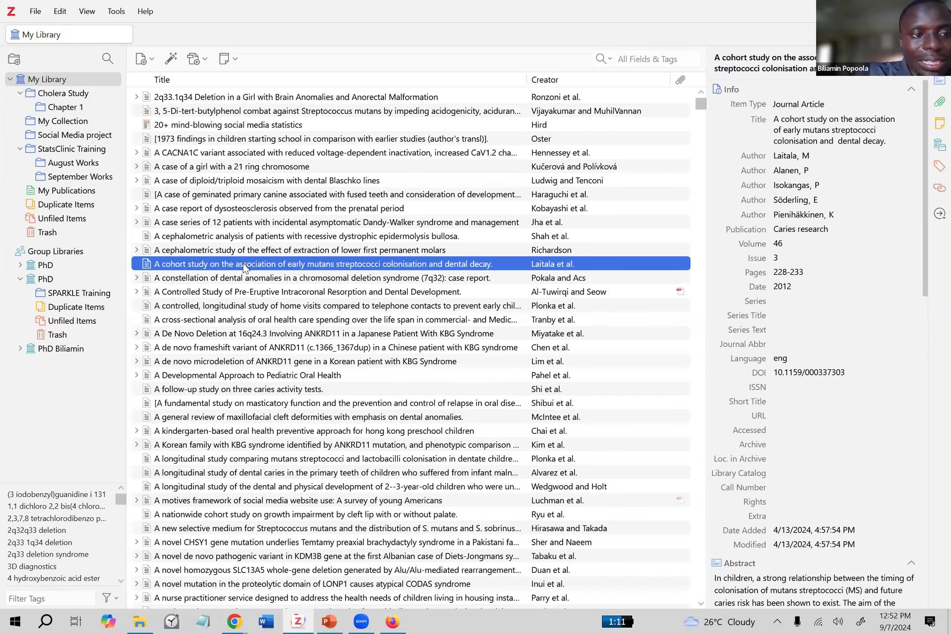
{"action": "left_click_drag", "start_coordinate": [77, 166], "coordinate": [78, 177]}
{"action": "left_click", "coordinate": [81, 177]}
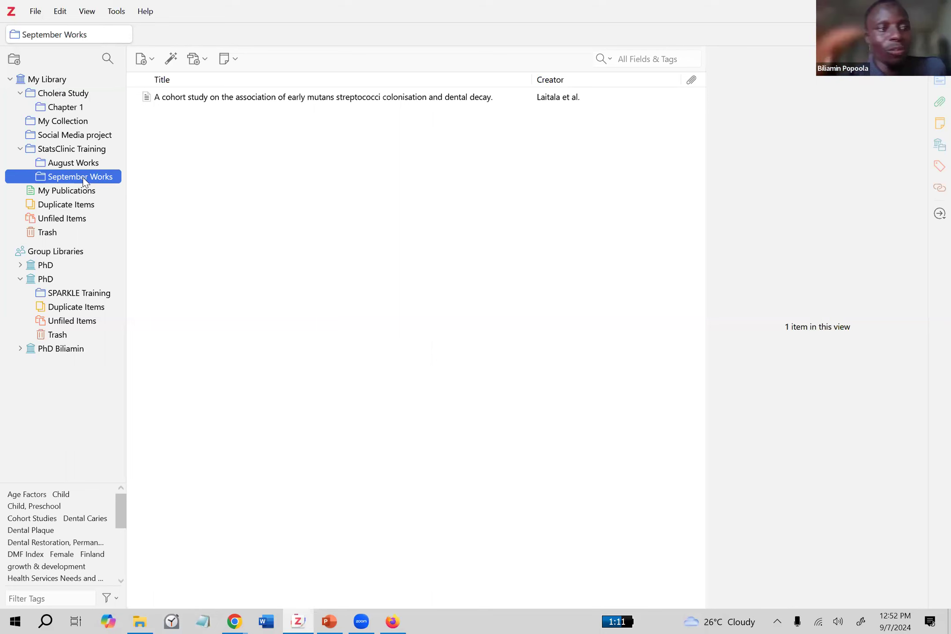
- Compare the contents of Chapter 1 and August Works, and show the details of the "Soil and water pollution and human health" article
{"action": "left_click", "coordinate": [64, 109]}
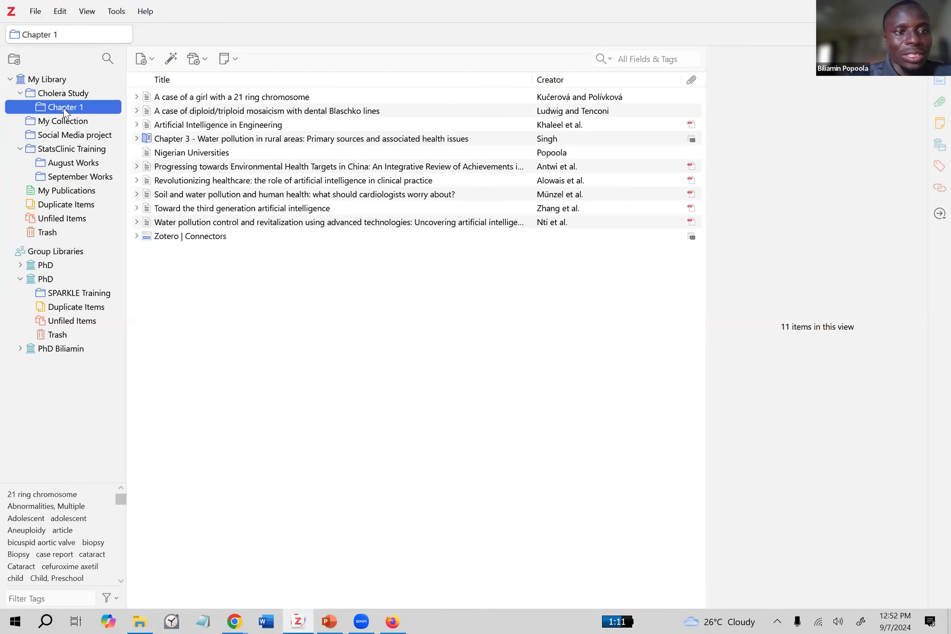
{"action": "left_click", "coordinate": [341, 338]}
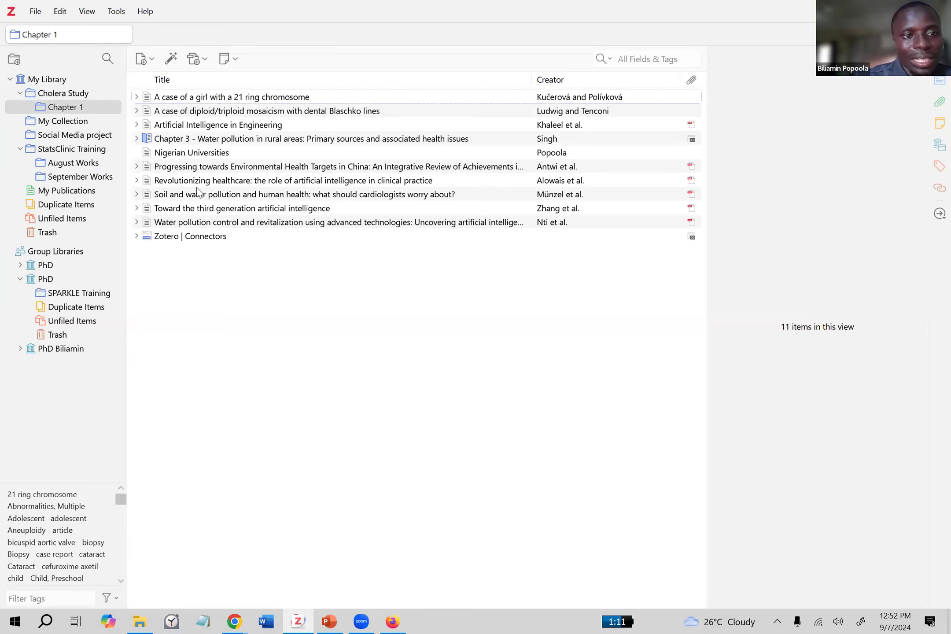
{"action": "left_click", "coordinate": [74, 164]}
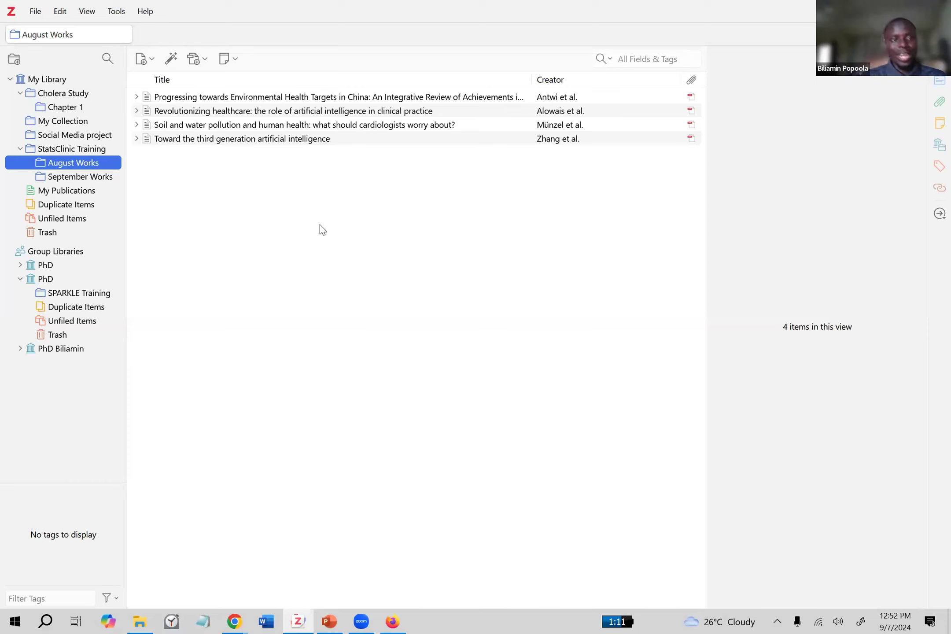
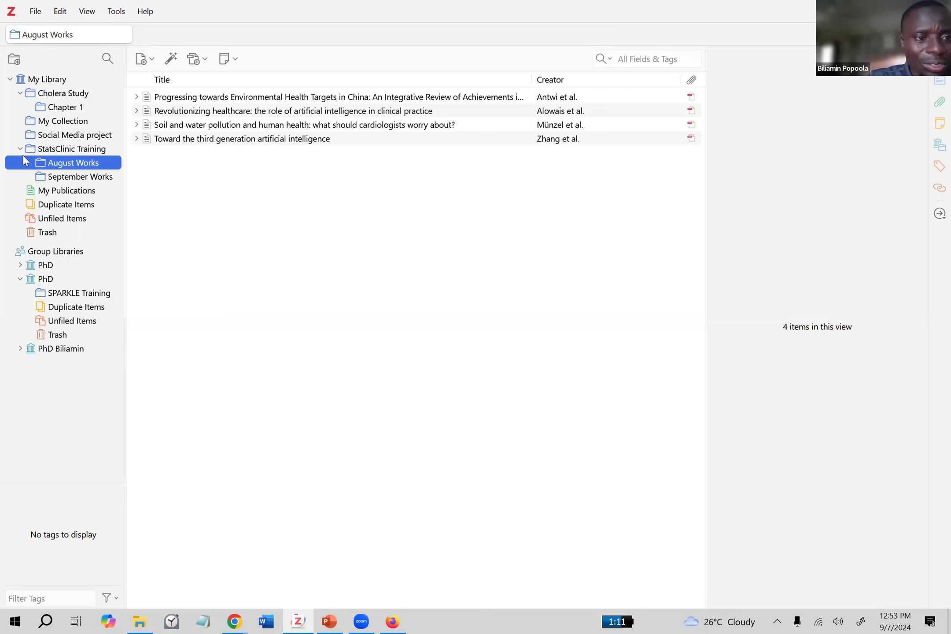
{"action": "left_click", "coordinate": [336, 125]}
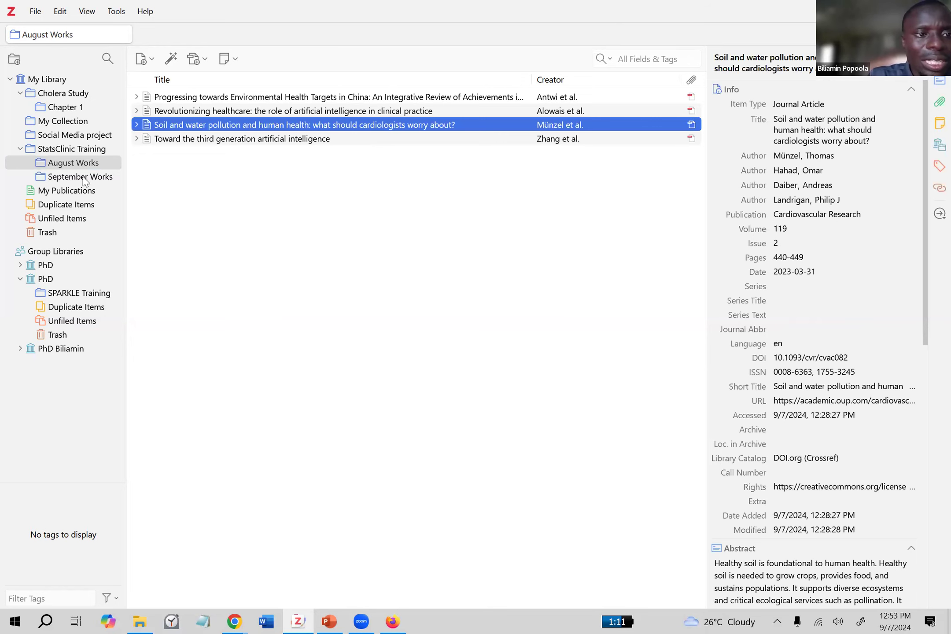
- View the Social Media project and StatsClinic Training collections, and compare the contents of August Works and September Works
{"action": "left_click", "coordinate": [75, 137]}
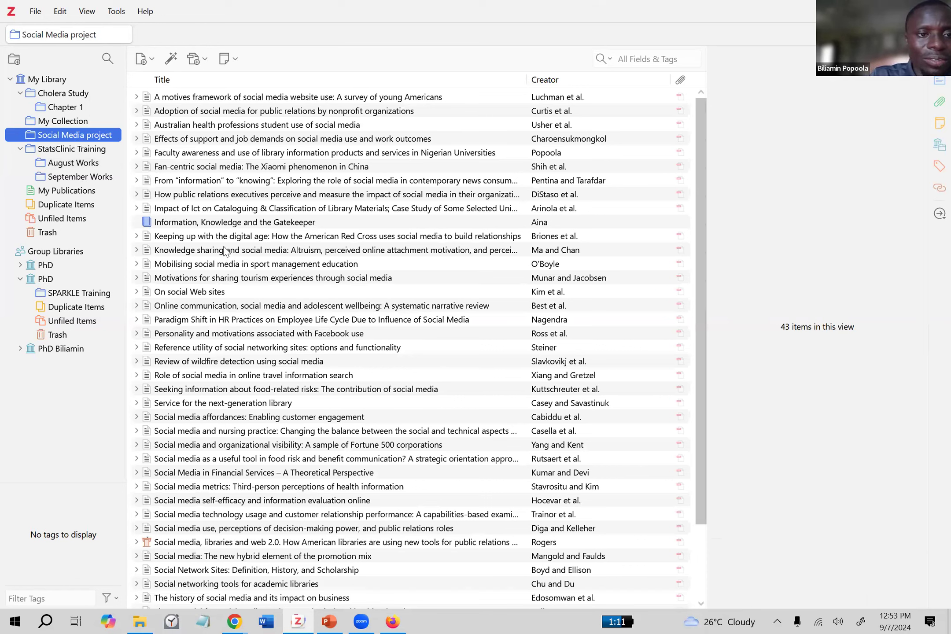
{"action": "left_click", "coordinate": [78, 153]}
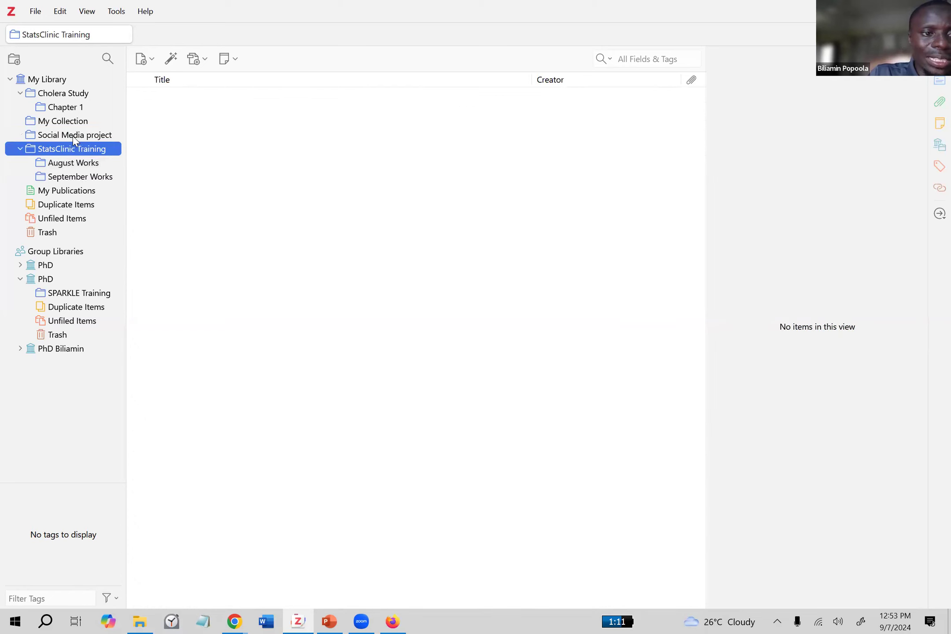
{"action": "left_click", "coordinate": [81, 163]}
{"action": "left_click", "coordinate": [86, 177]}
{"action": "left_click", "coordinate": [82, 164]}
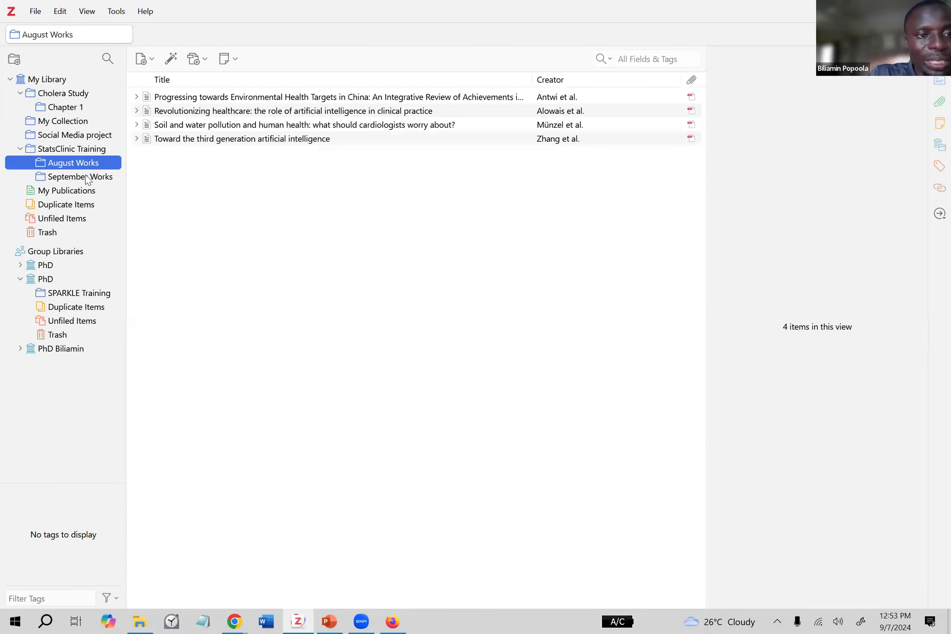
{"action": "left_click", "coordinate": [83, 178]}
{"action": "left_click", "coordinate": [75, 165]}
{"action": "key", "text": "Up"}
{"action": "key", "text": "Up"}
{"action": "left_click", "coordinate": [76, 165]}
{"action": "left_click", "coordinate": [79, 176]}
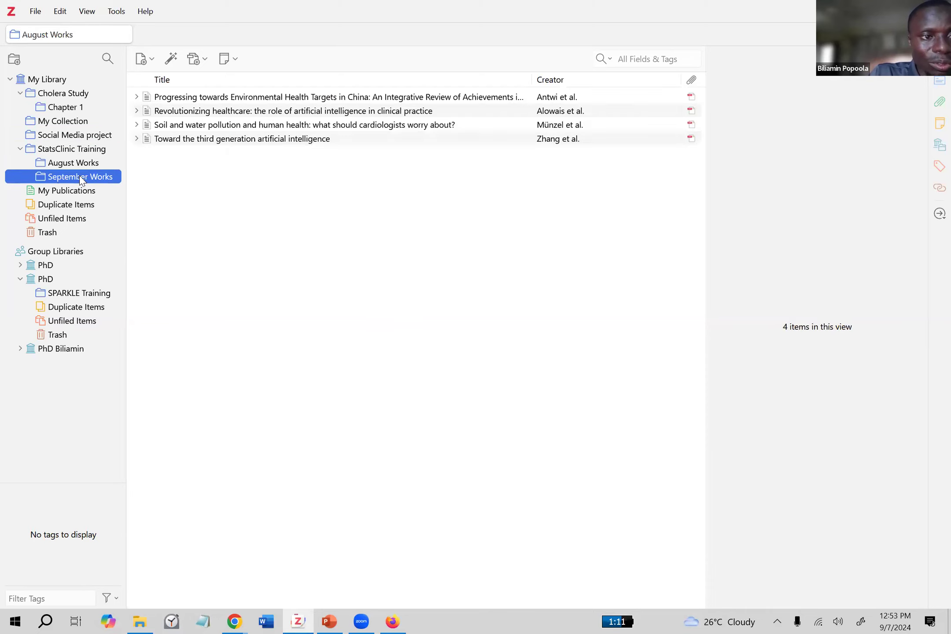
- View My Collection, Chapter 1 and the full My Library list, and return to the September Works subcollection
{"action": "left_click", "coordinate": [67, 124]}
{"action": "left_click", "coordinate": [78, 107]}
{"action": "left_click", "coordinate": [56, 83]}
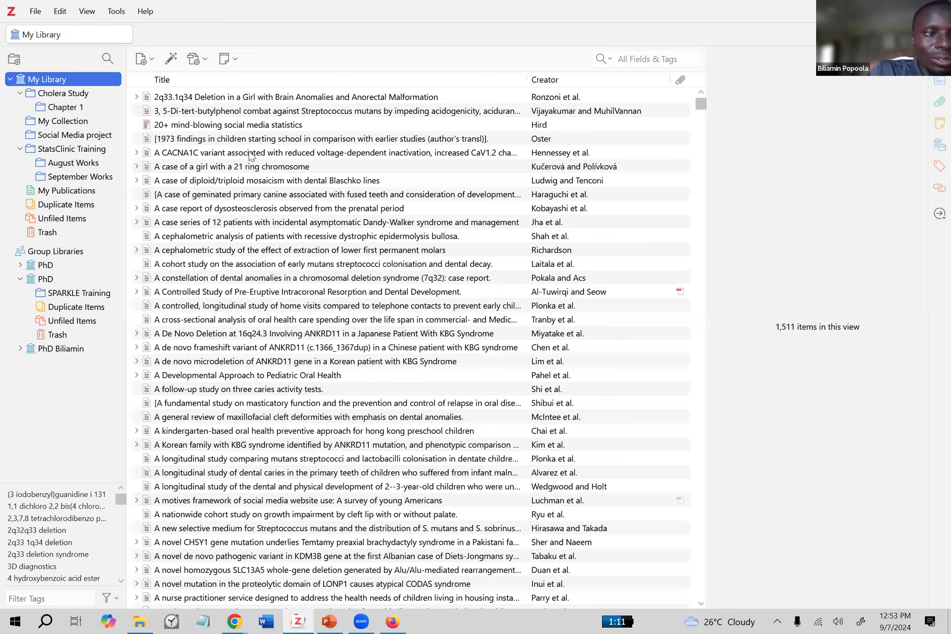
{"action": "left_click", "coordinate": [75, 179]}
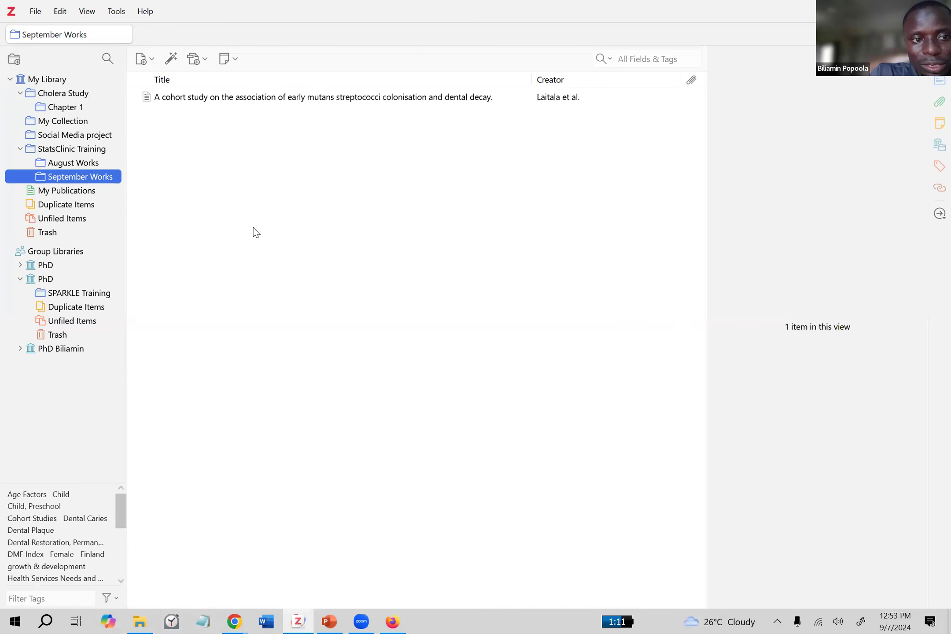
{"action": "left_click", "coordinate": [255, 232]}
{"action": "left_click", "coordinate": [93, 177]}
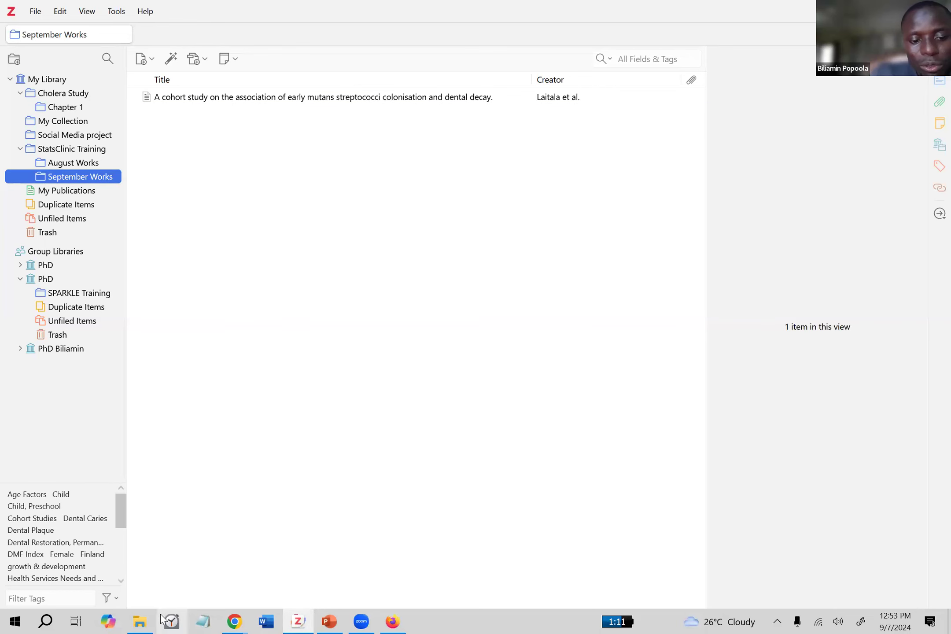
{"action": "left_click", "coordinate": [140, 621]}
{"action": "left_click", "coordinate": [140, 621]}
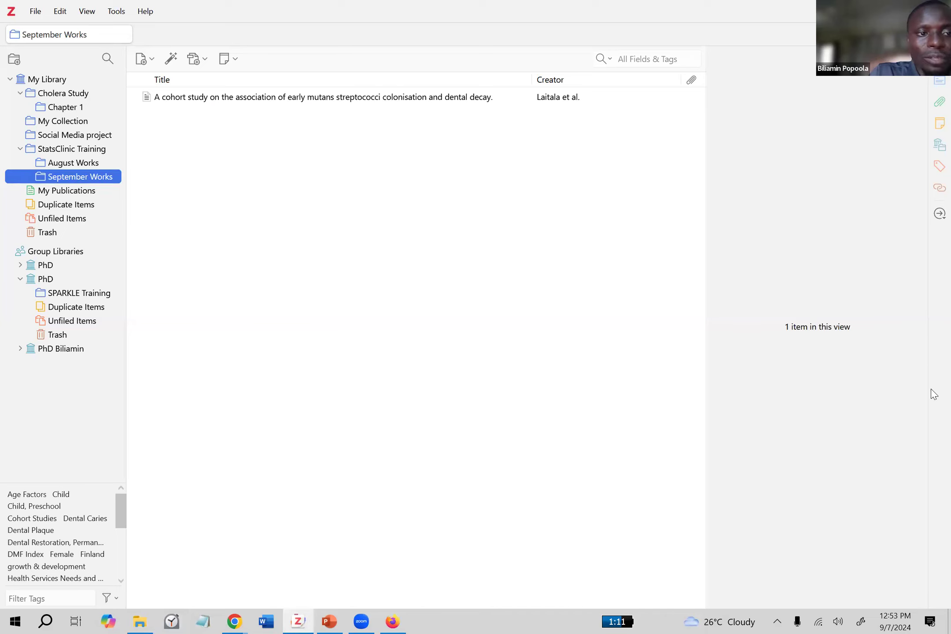
{"action": "left_click", "coordinate": [259, 160]}
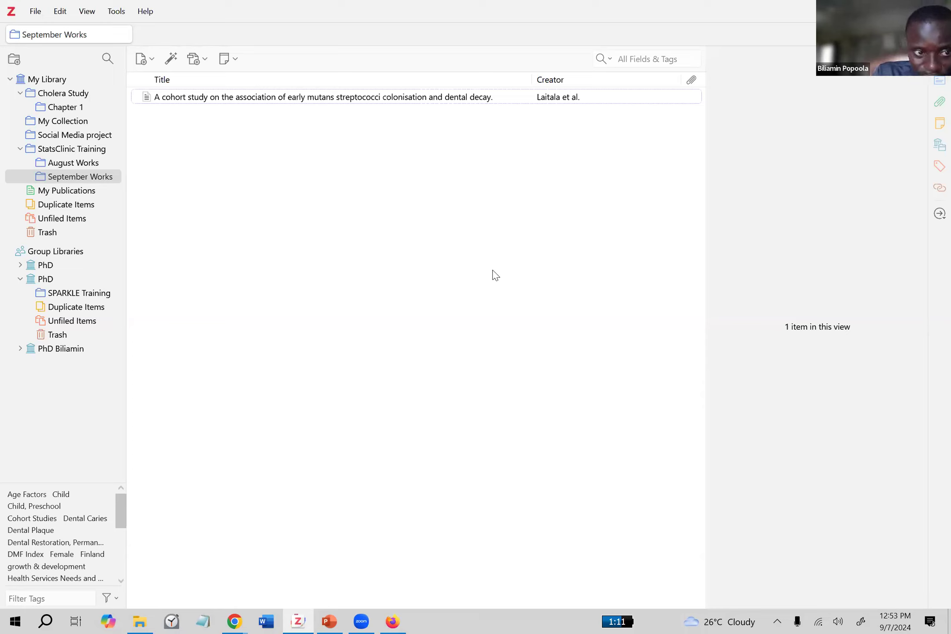
- View the items and available library actions of the expanded PhD group library and of the collapsed PhD group library above it
{"action": "left_click", "coordinate": [51, 277]}
{"action": "right_click", "coordinate": [51, 277]}
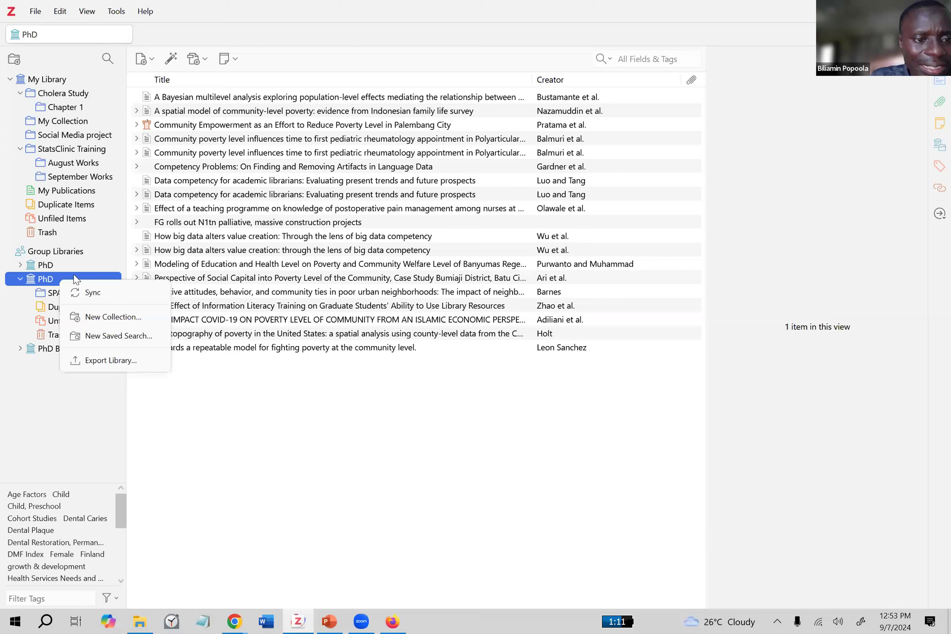
{"action": "left_click", "coordinate": [266, 411]}
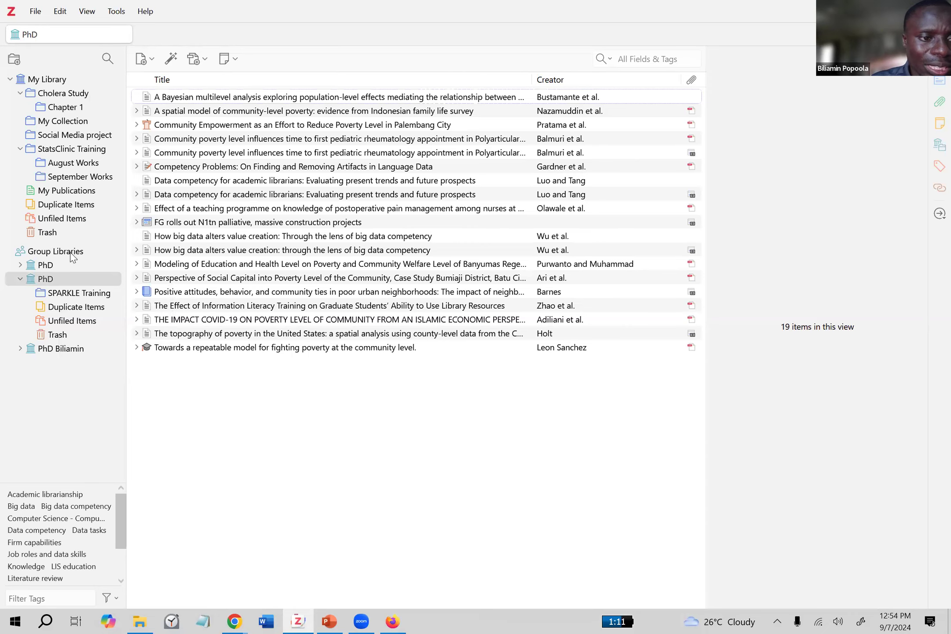
{"action": "left_click", "coordinate": [69, 266]}
{"action": "right_click", "coordinate": [67, 264]}
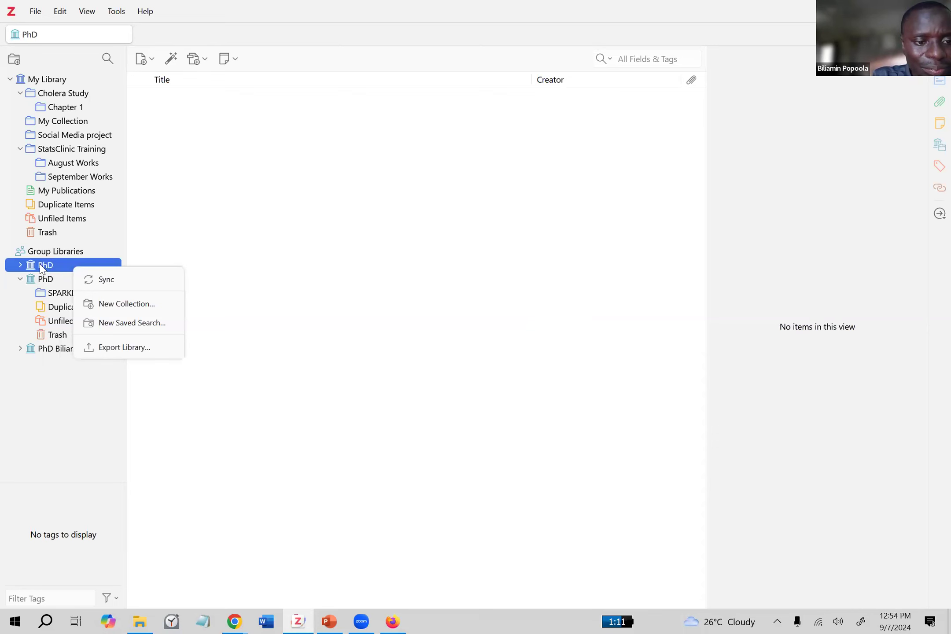
{"action": "left_click", "coordinate": [378, 303]}
- Recheck the expanded PhD group library's items and available actions, and show the contents of its SPARKLE Training collection
{"action": "left_click", "coordinate": [48, 279]}
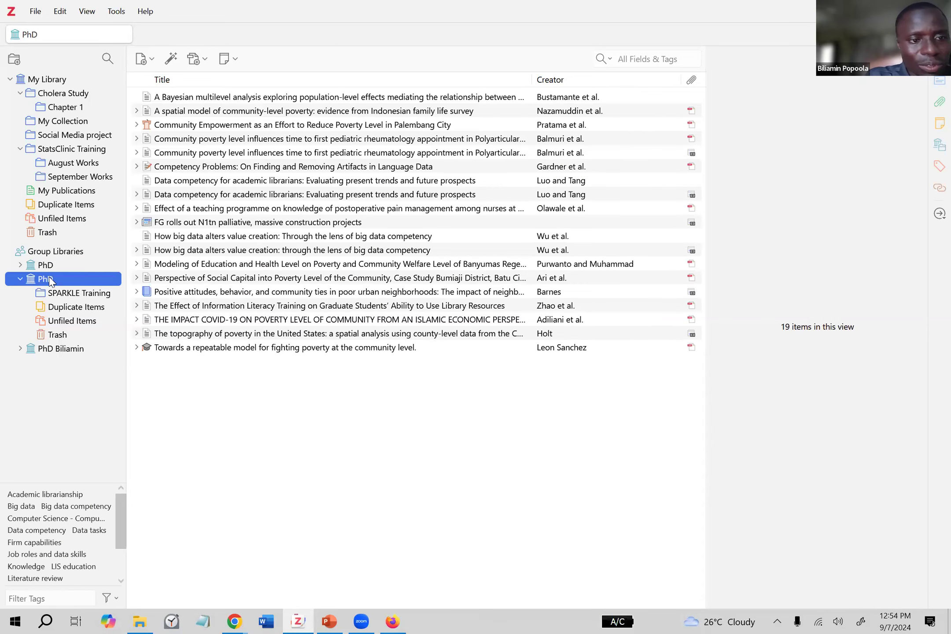
{"action": "right_click", "coordinate": [49, 281]}
{"action": "left_click", "coordinate": [305, 416]}
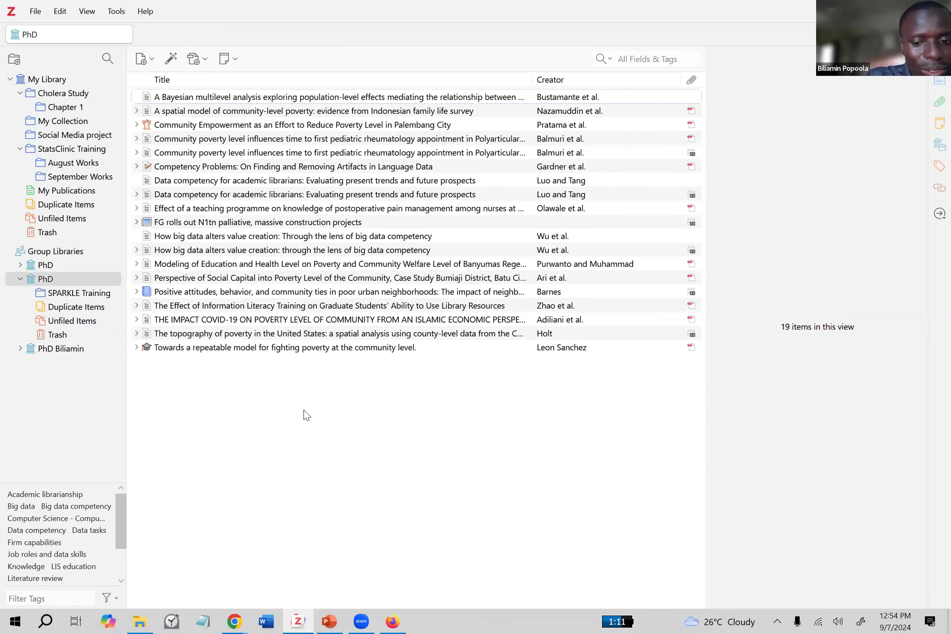
{"action": "left_click", "coordinate": [93, 298]}
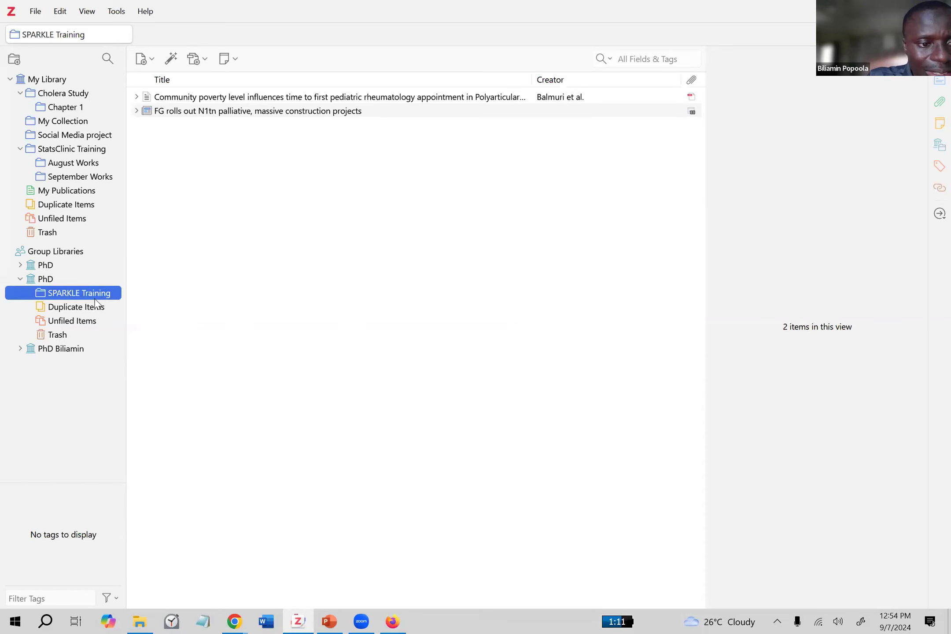
- Examine the actions available for the SPARKLE Training group collection and the Cholera Study collection
{"action": "right_click", "coordinate": [94, 298]}
{"action": "left_click", "coordinate": [239, 270]}
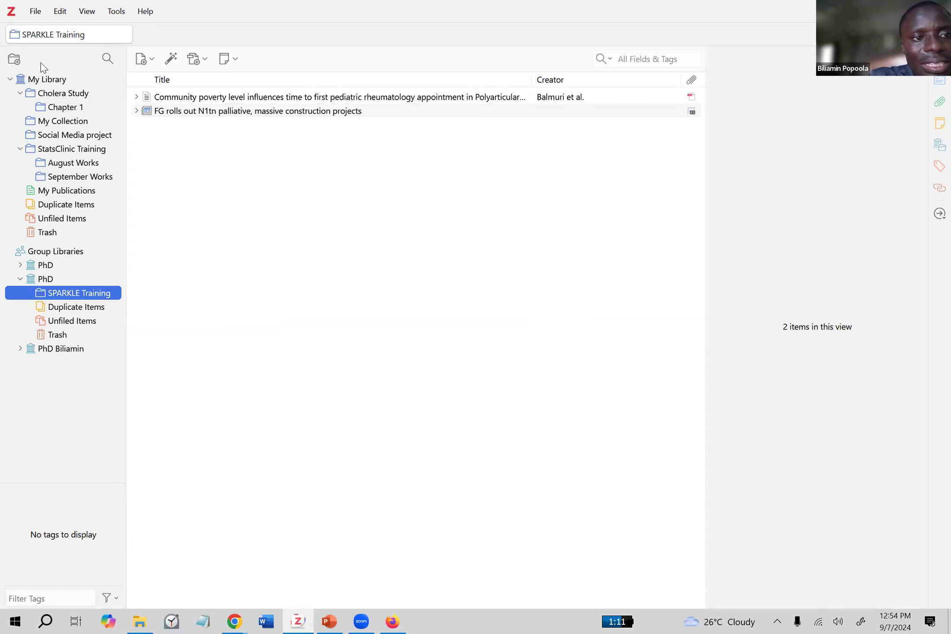
{"action": "left_click", "coordinate": [61, 80]}
{"action": "left_click", "coordinate": [61, 94]}
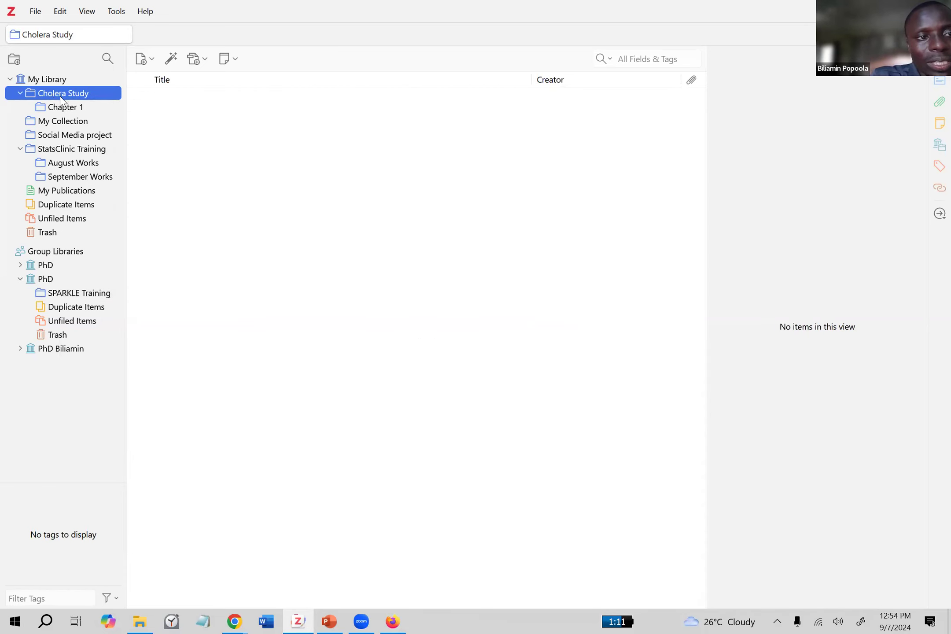
{"action": "right_click", "coordinate": [62, 95]}
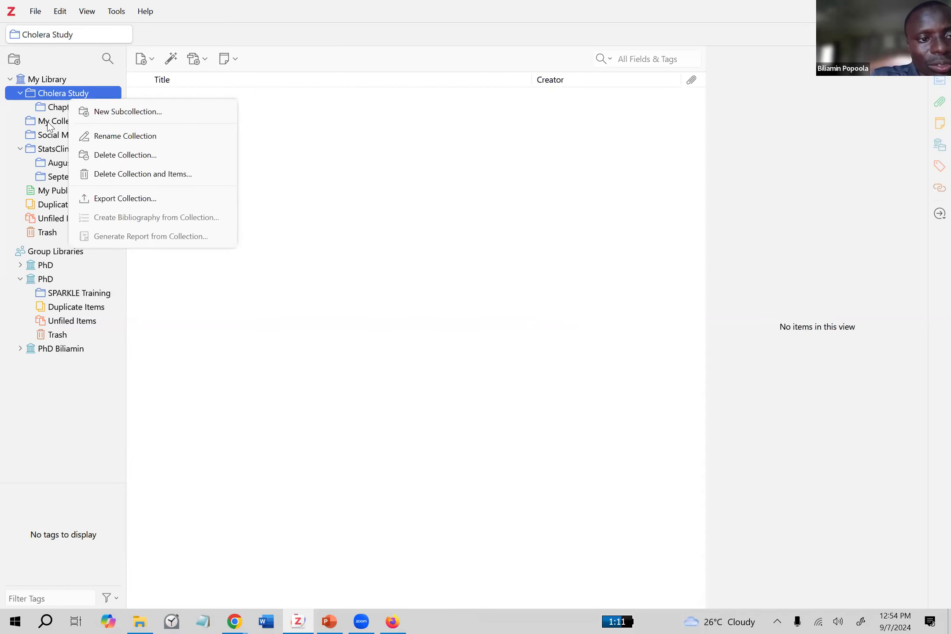
{"action": "left_click", "coordinate": [186, 299]}
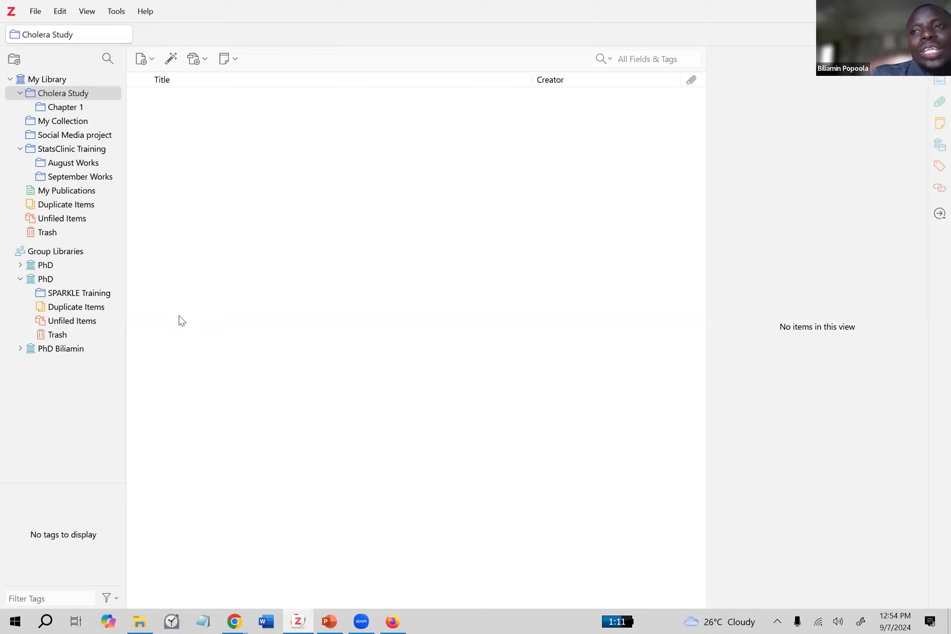
- View the items in the Chapter 1 subcollection and examine its export, bibliography and report options
{"action": "left_click", "coordinate": [64, 110]}
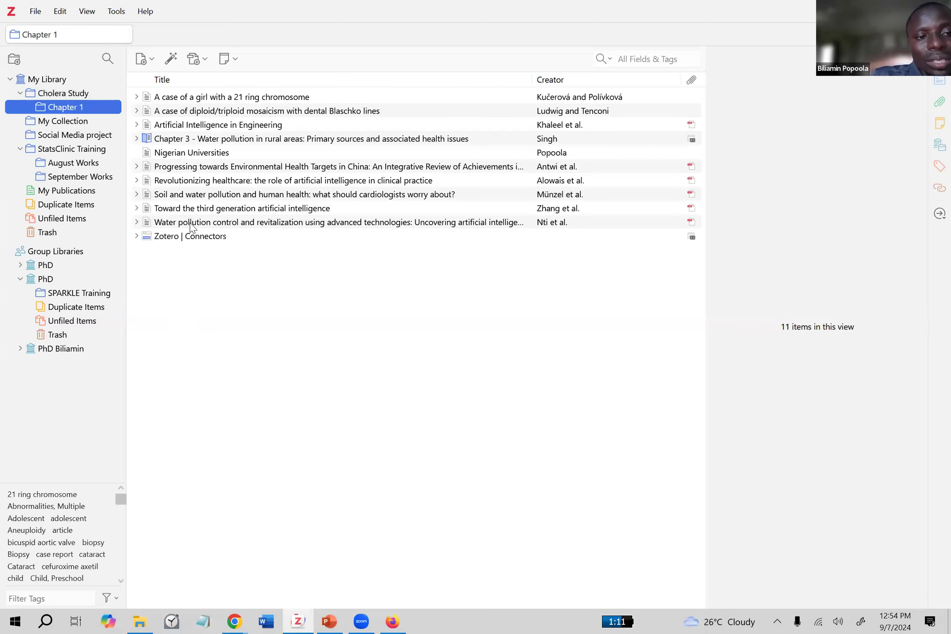
{"action": "right_click", "coordinate": [73, 110]}
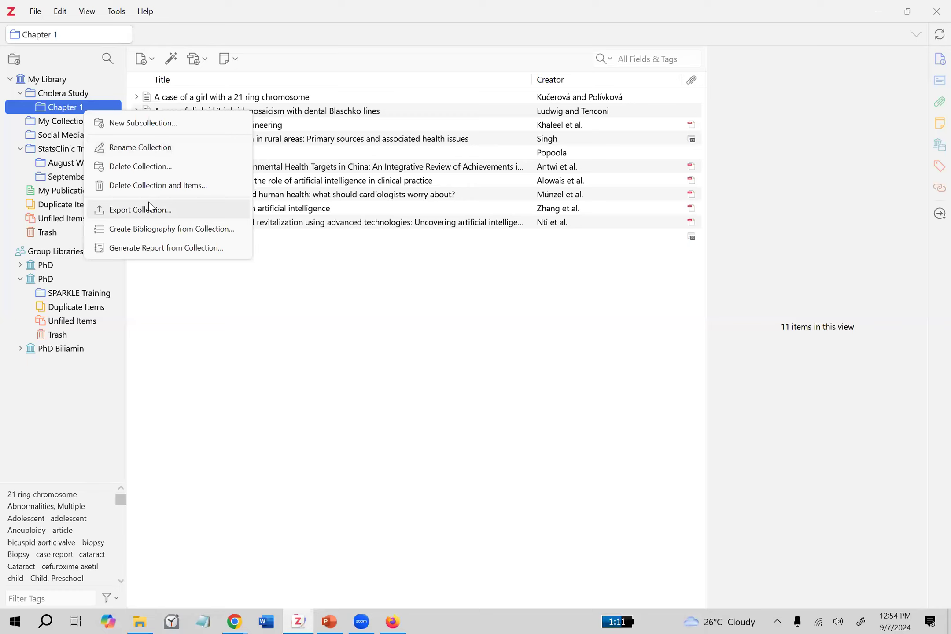
{"action": "right_click", "coordinate": [65, 110]}
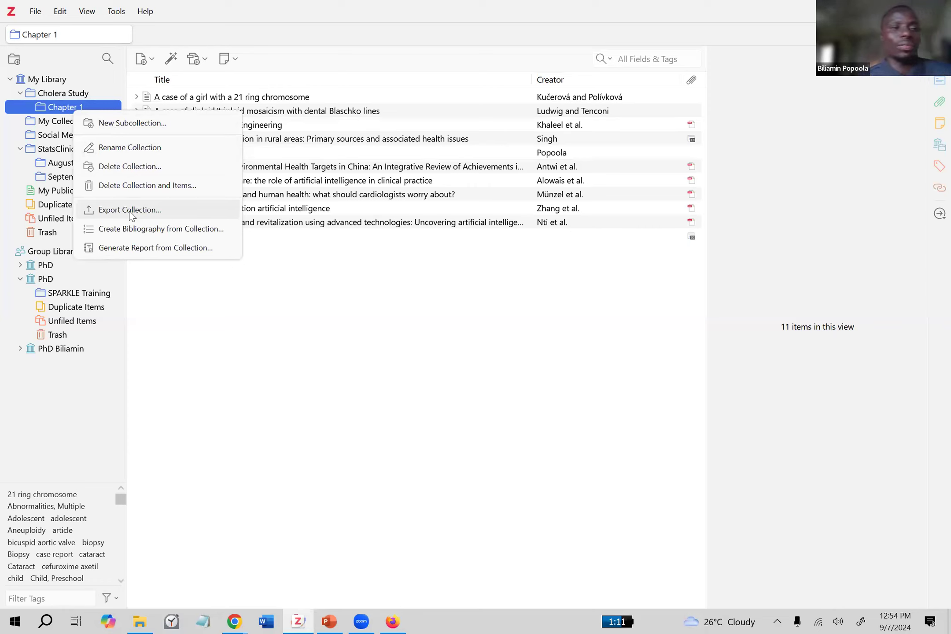
{"action": "left_click", "coordinate": [322, 306]}
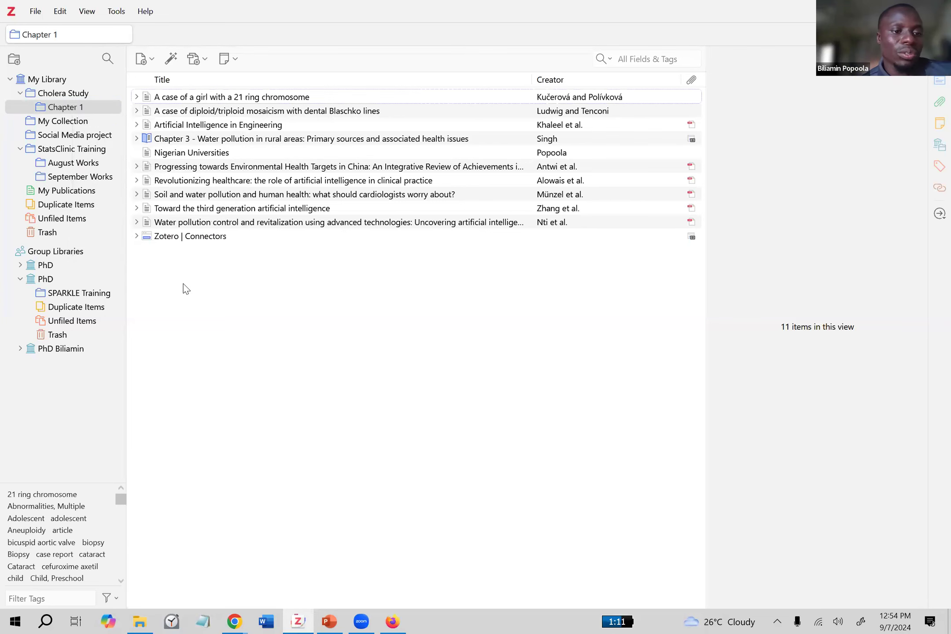
- Examine the actions available for My Library and view the new collection dialog without creating a collection
{"action": "left_click", "coordinate": [50, 263]}
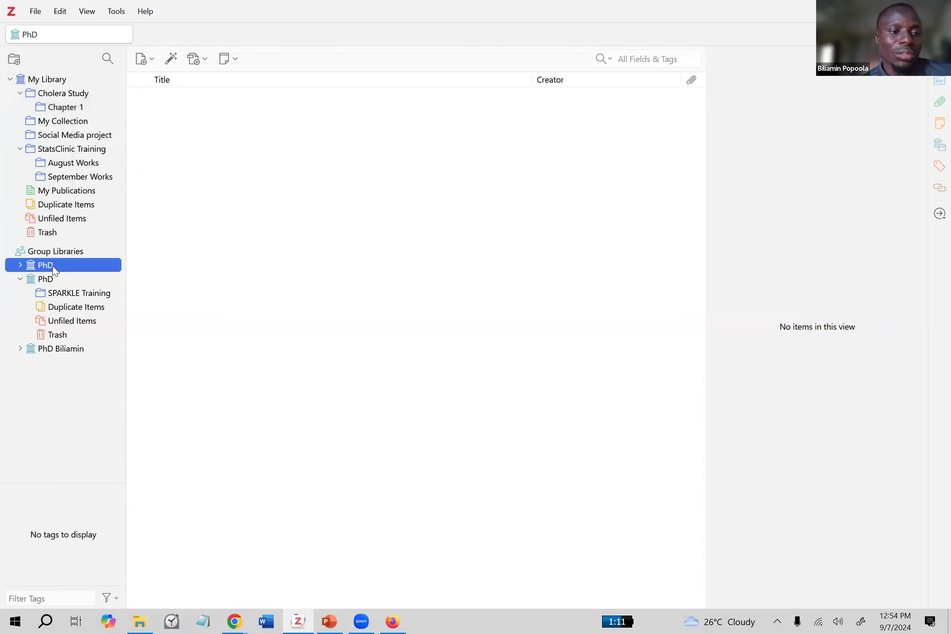
{"action": "left_click", "coordinate": [54, 90]}
{"action": "left_click", "coordinate": [54, 81]}
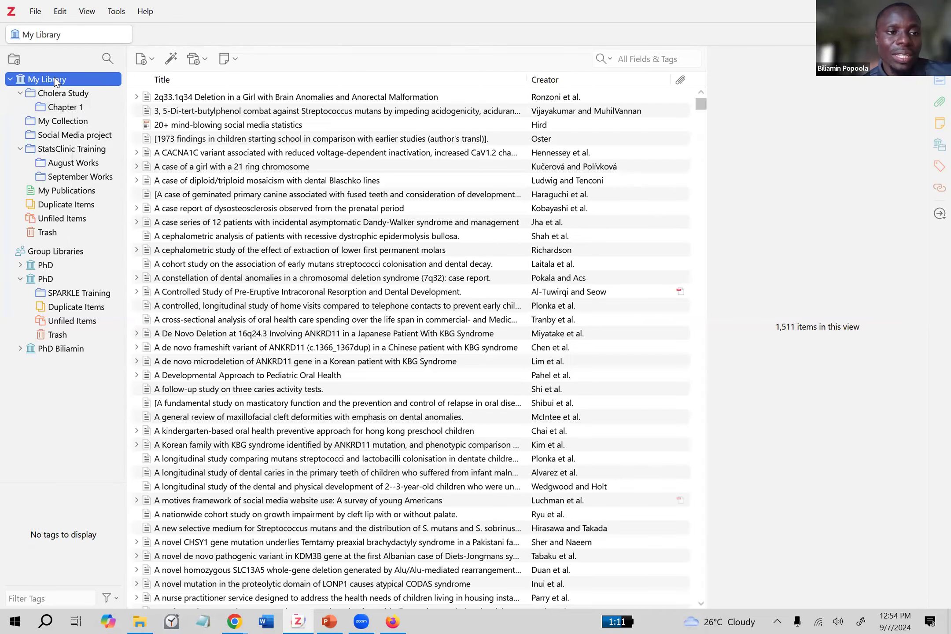
{"action": "right_click", "coordinate": [54, 81]}
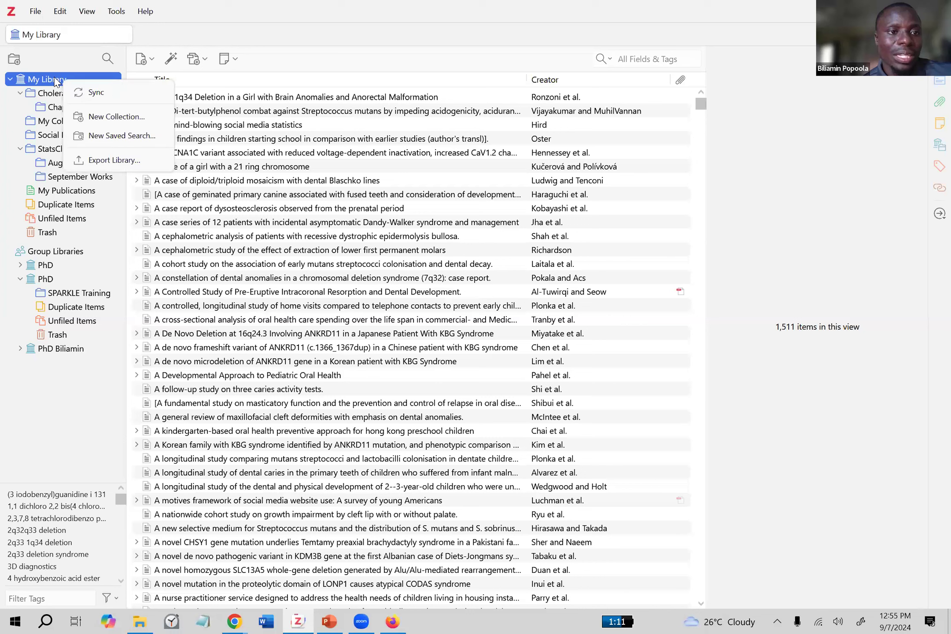
{"action": "left_click", "coordinate": [53, 62]}
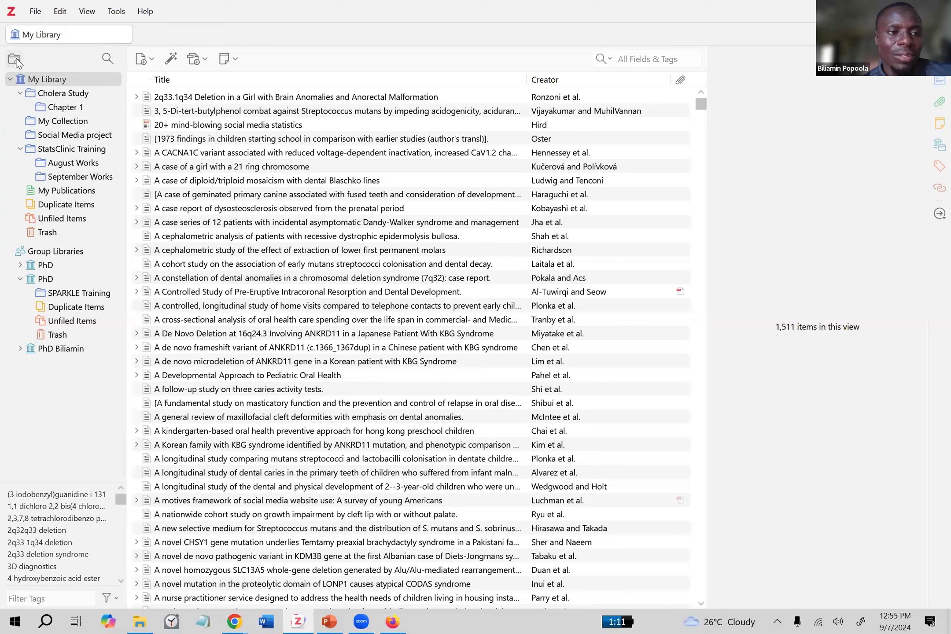
{"action": "left_click", "coordinate": [15, 61]}
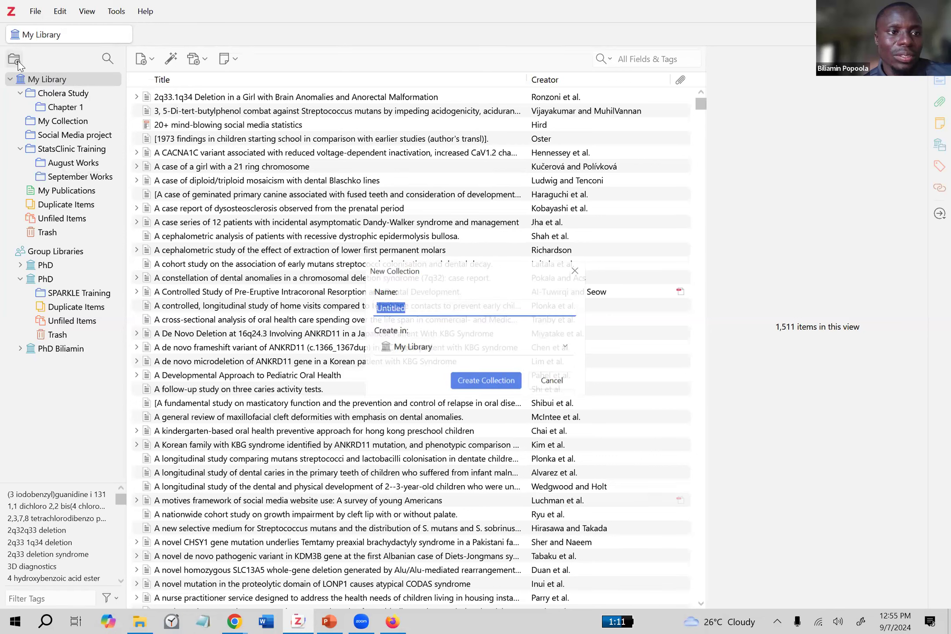
{"action": "left_click", "coordinate": [568, 381]}
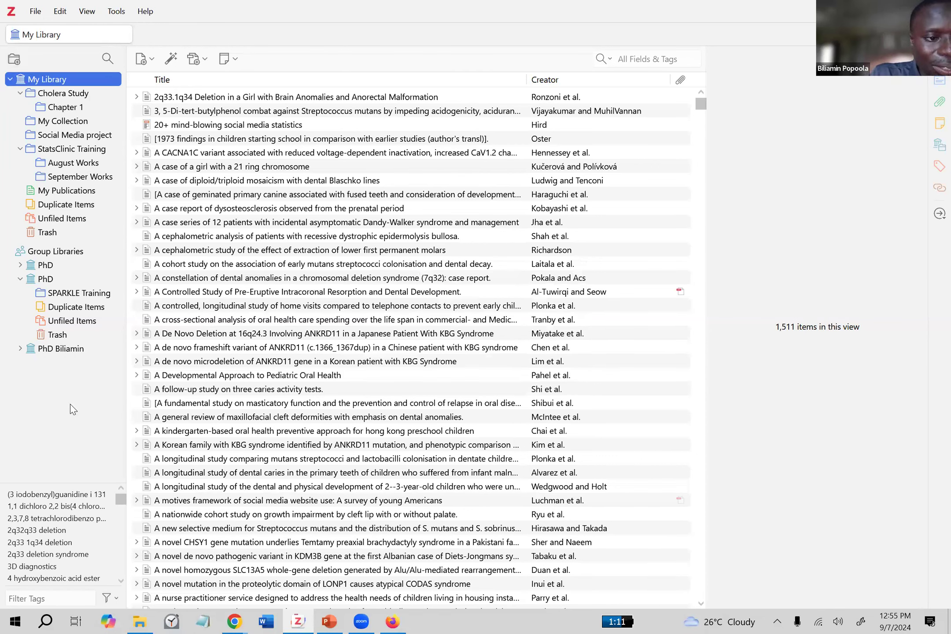
- Check the actions offered for Group Libraries and the application's commands for creating items, collections and libraries
{"action": "right_click", "coordinate": [79, 255]}
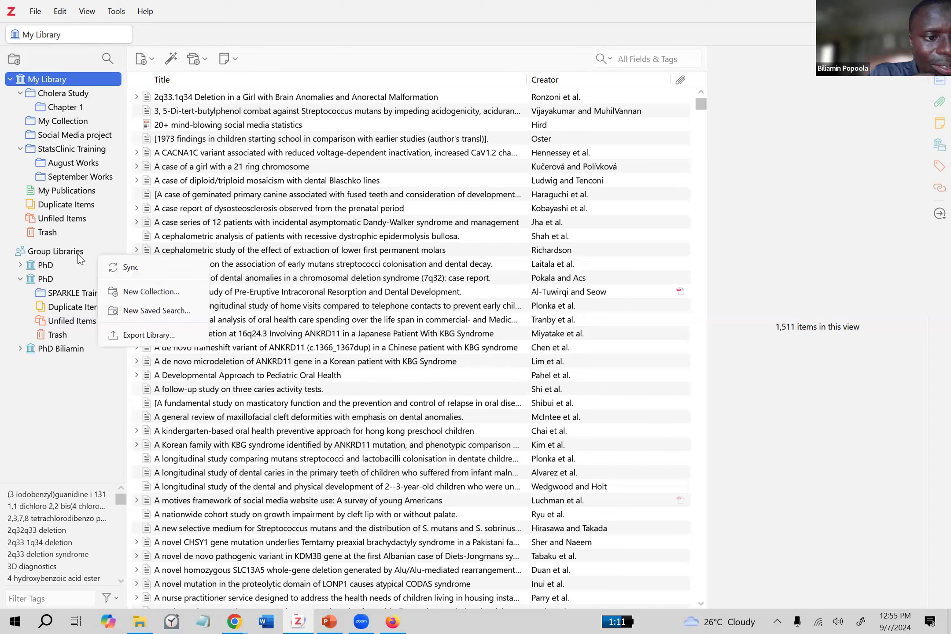
{"action": "right_click", "coordinate": [72, 253]}
{"action": "right_click", "coordinate": [72, 254]}
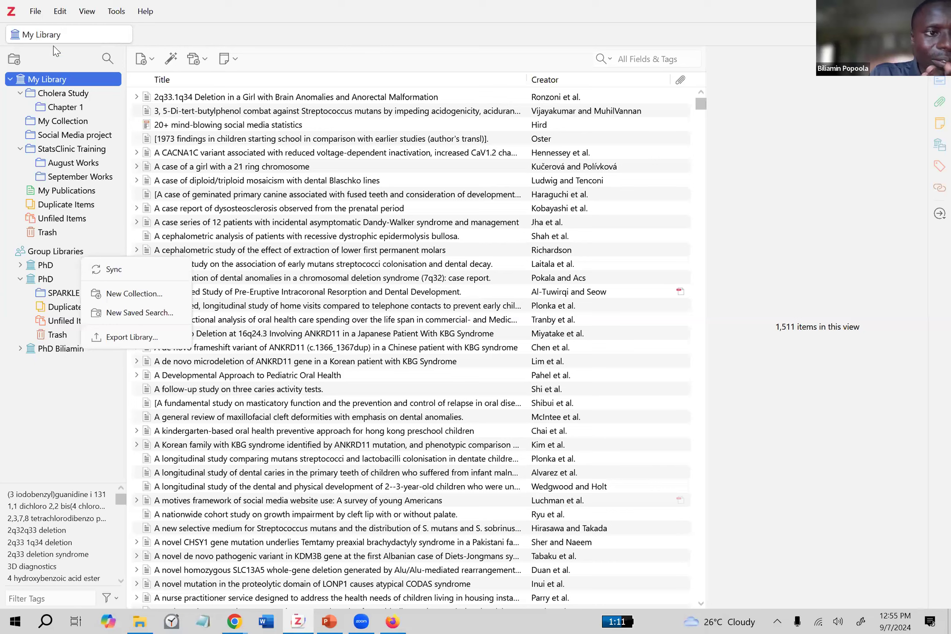
{"action": "left_click", "coordinate": [36, 11]}
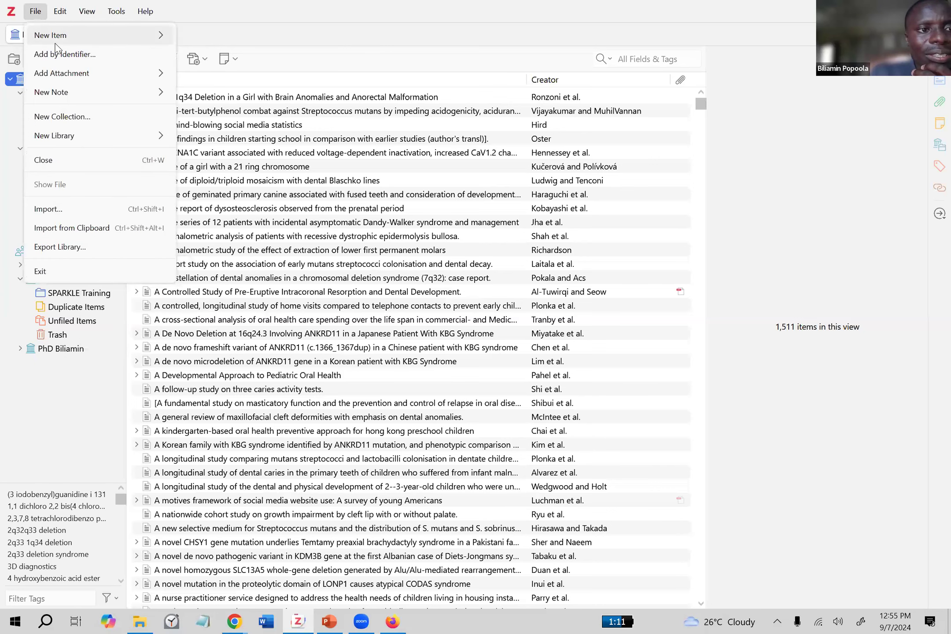
{"action": "left_click", "coordinate": [386, 41]}
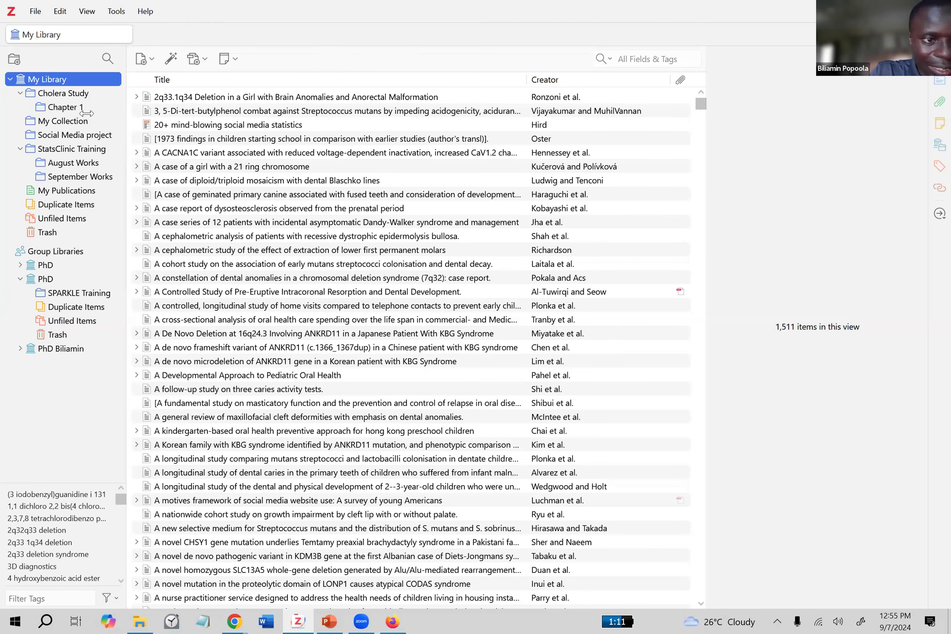
- Look through My Publications, Duplicate Items, Unfiled Items and Trash in the personal library, ending on the My Publications description
{"action": "left_click", "coordinate": [70, 190]}
{"action": "left_click", "coordinate": [74, 204]}
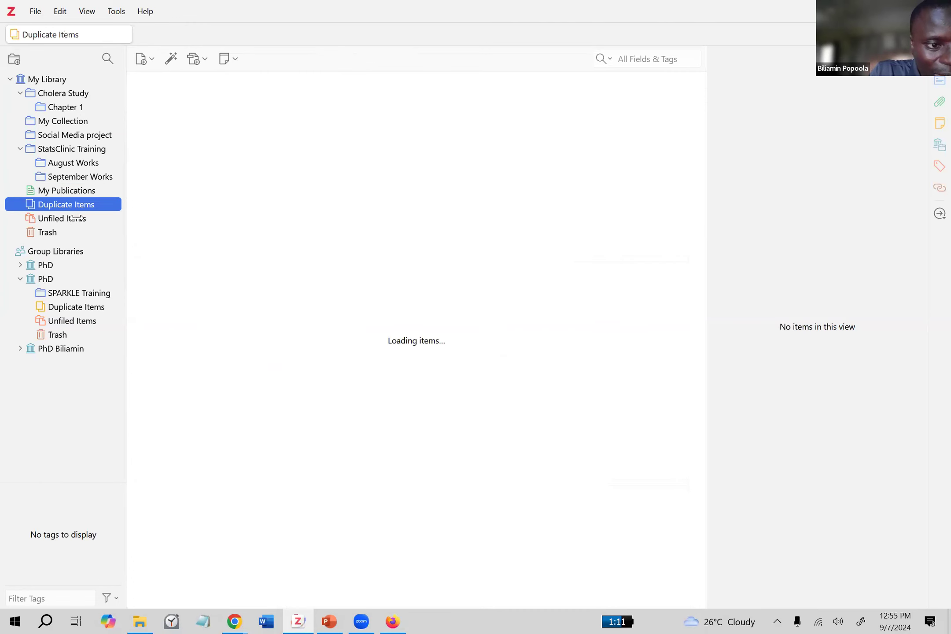
{"action": "left_click", "coordinate": [61, 218]}
{"action": "left_click", "coordinate": [61, 231]}
{"action": "left_click", "coordinate": [62, 218]}
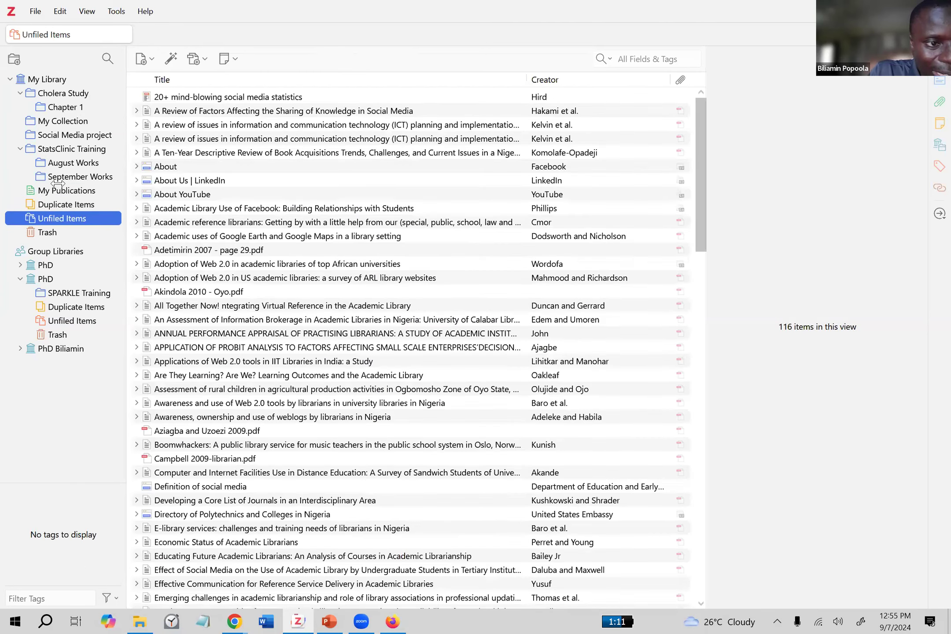
{"action": "left_click", "coordinate": [69, 205]}
{"action": "key", "text": "Down"}
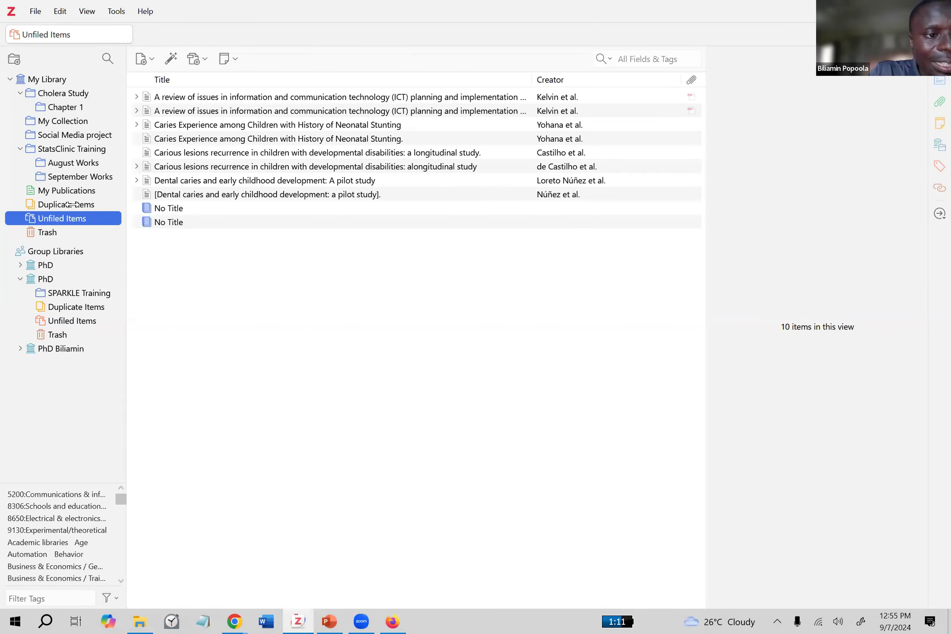
{"action": "left_click", "coordinate": [69, 192]}
{"action": "left_click", "coordinate": [71, 204]}
{"action": "left_click", "coordinate": [73, 218]}
{"action": "left_click", "coordinate": [69, 231]}
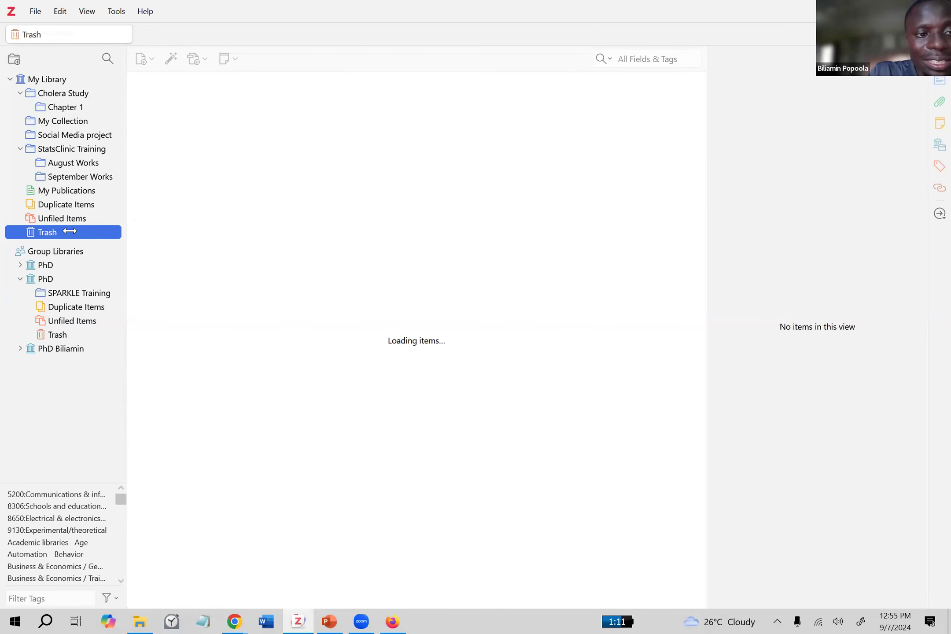
{"action": "left_click", "coordinate": [69, 218]}
{"action": "left_click", "coordinate": [68, 189]}
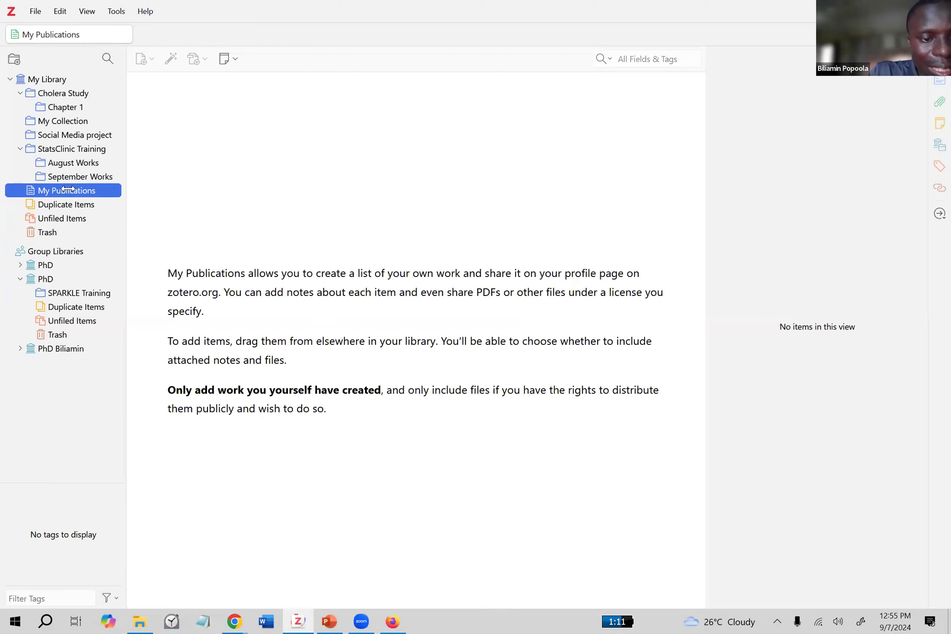
{"action": "left_click", "coordinate": [73, 204]}
{"action": "left_click", "coordinate": [73, 190]}
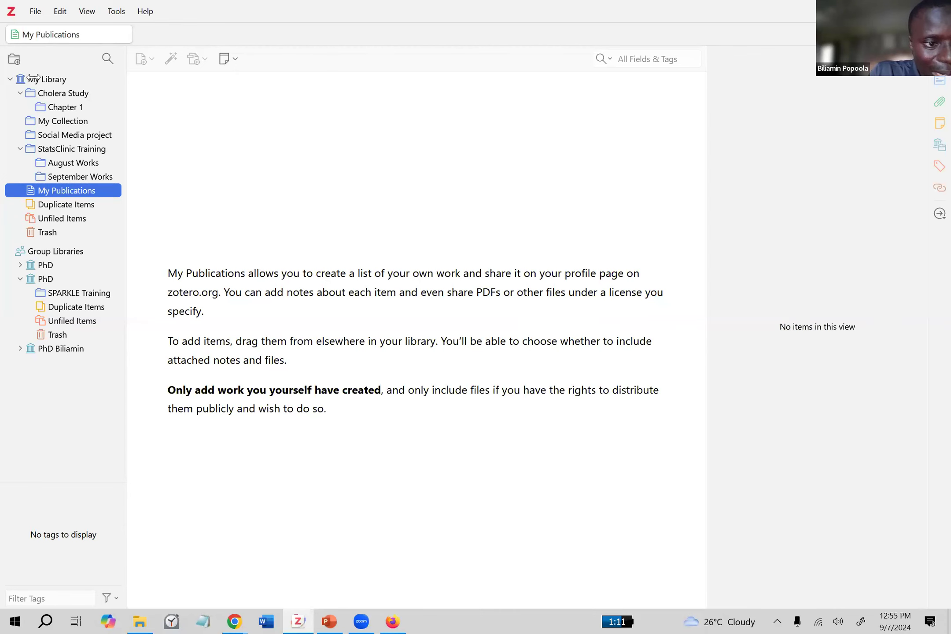
- Review Duplicate Items, Unfiled Items and Trash again and return to the My Publications view
{"action": "left_click", "coordinate": [82, 204]}
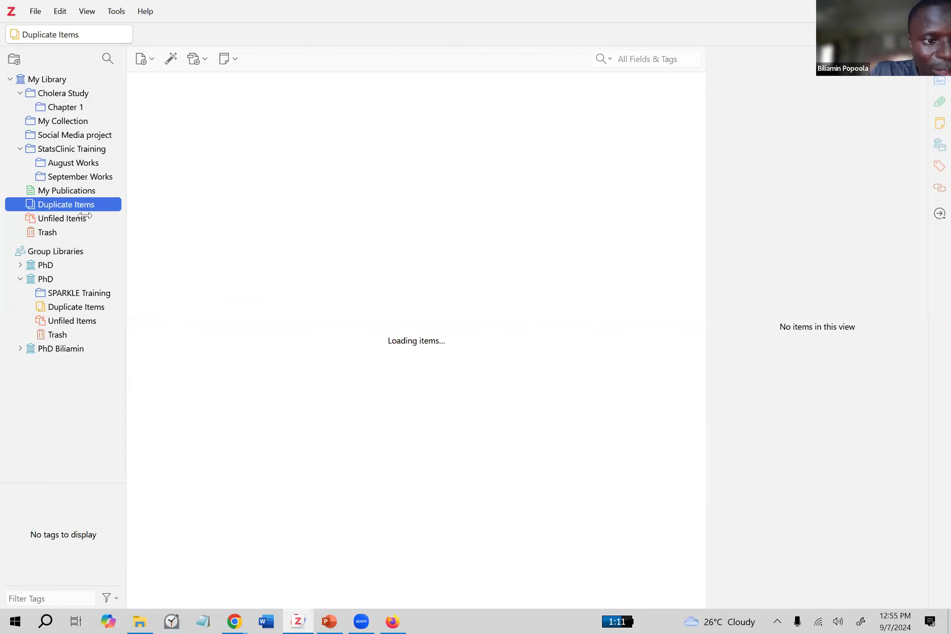
{"action": "left_click", "coordinate": [85, 217]}
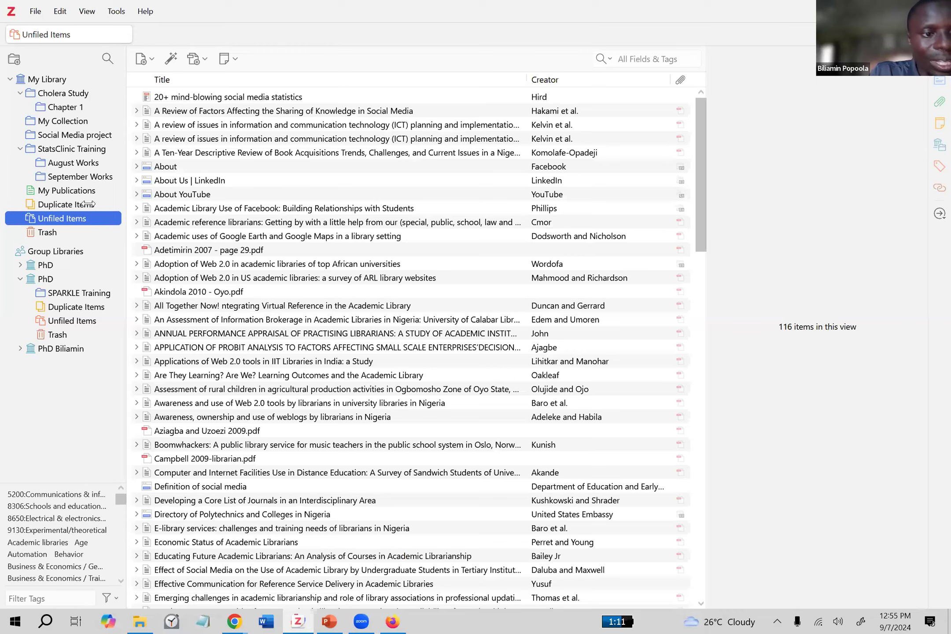
{"action": "key", "text": "Down"}
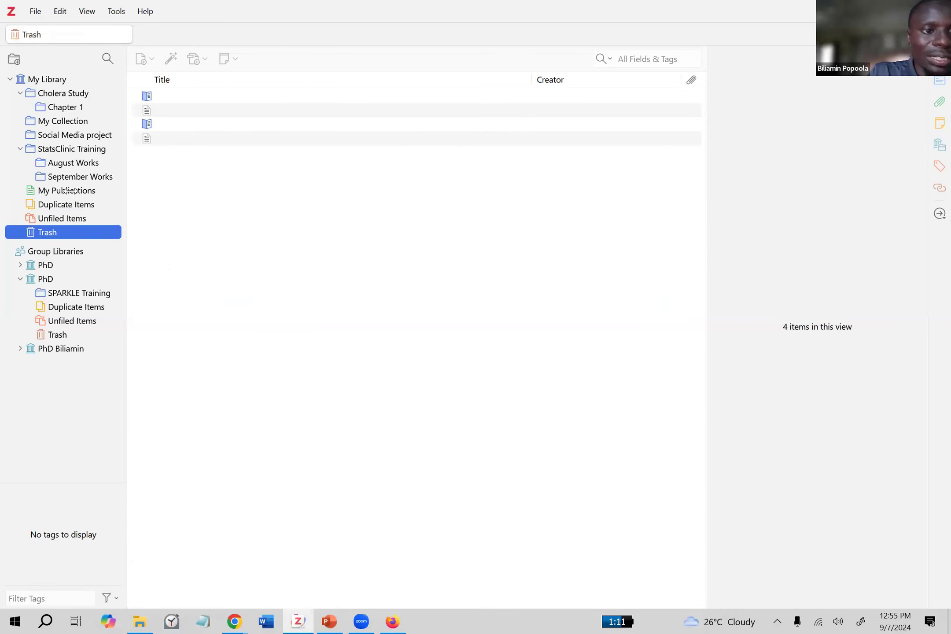
{"action": "left_click", "coordinate": [73, 189]}
{"action": "key", "text": "Down"}
{"action": "key", "text": "Up"}
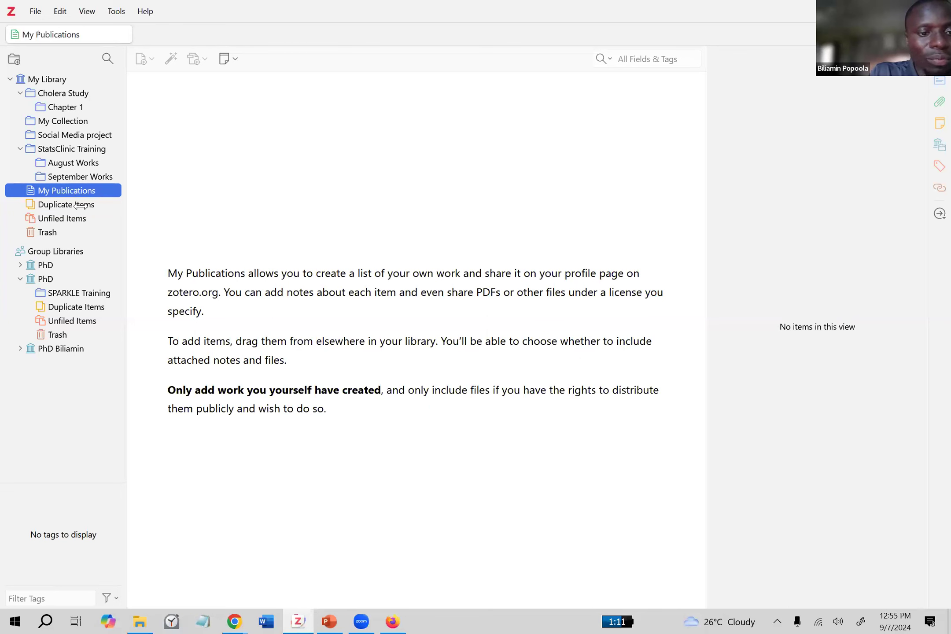
- Examine the list of duplicate items and compare it with the personal library's unfiled and trashed items
{"action": "left_click", "coordinate": [79, 204]}
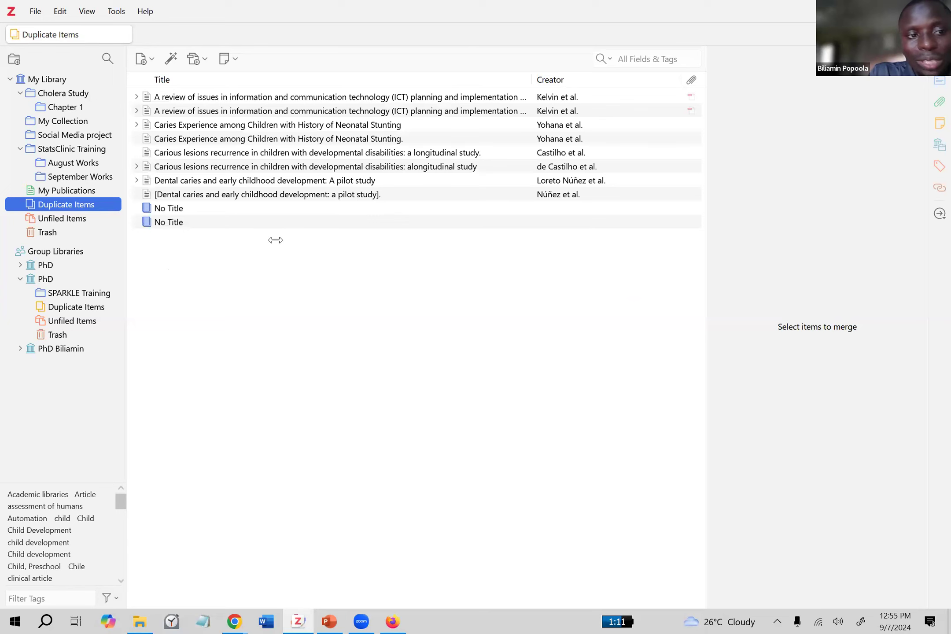
{"action": "left_click", "coordinate": [68, 219]}
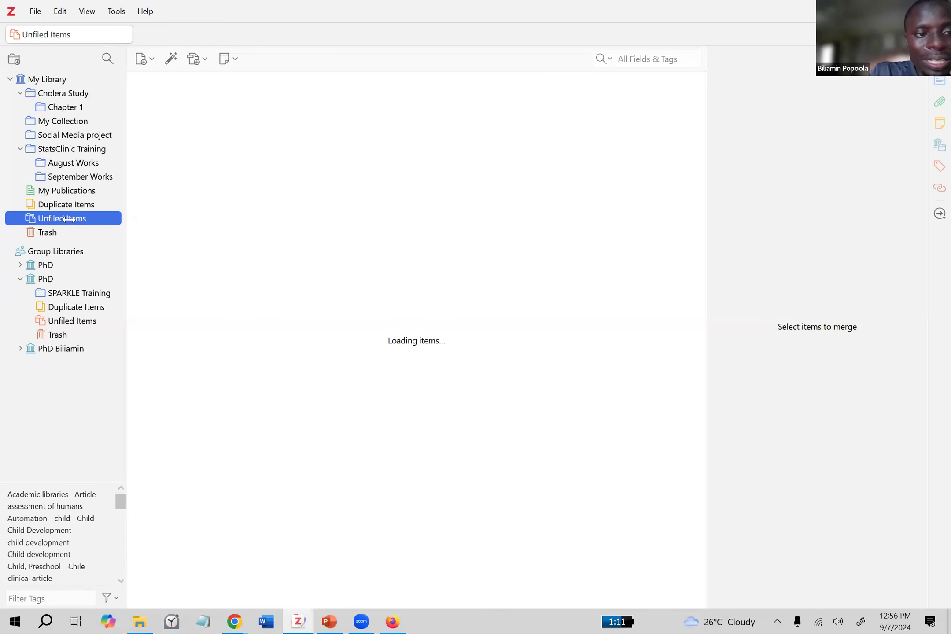
{"action": "left_click", "coordinate": [91, 232]}
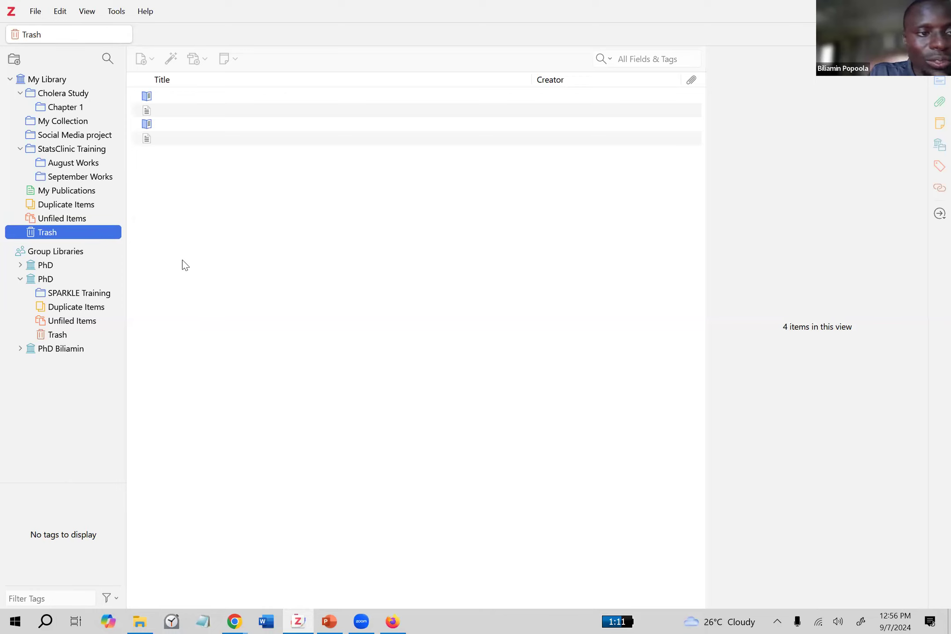
{"action": "left_click", "coordinate": [69, 219]}
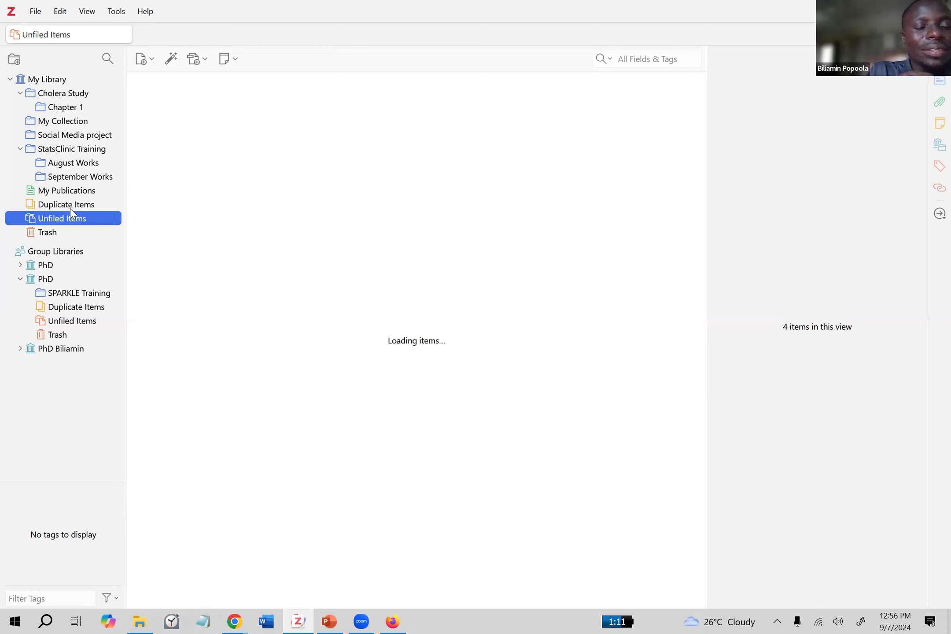
{"action": "left_click", "coordinate": [67, 204]}
- Select My Library and start creating a new group library, opening the Zotero website for it
{"action": "left_click", "coordinate": [39, 80]}
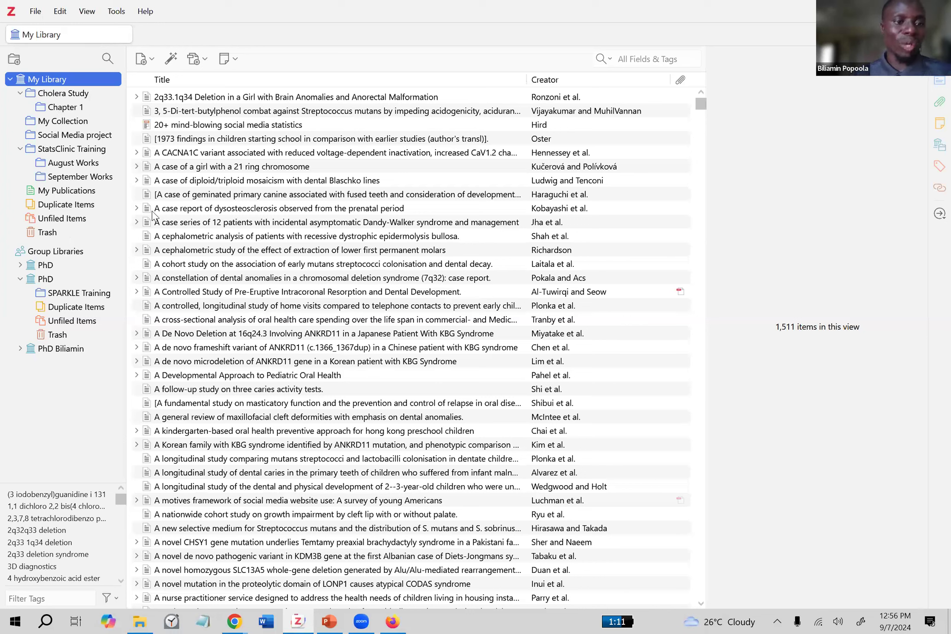
{"action": "left_click", "coordinate": [37, 12]}
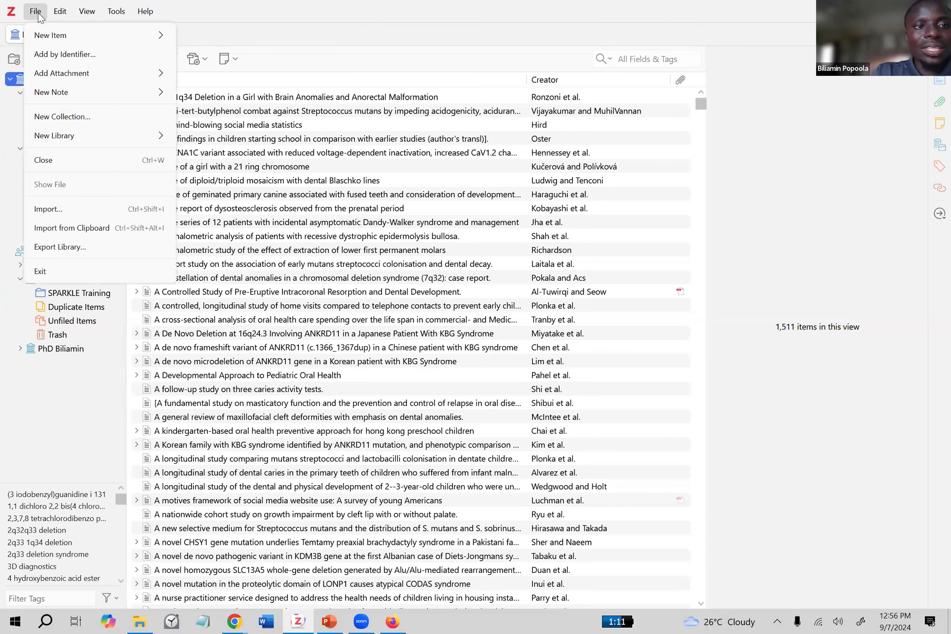
{"action": "left_click", "coordinate": [38, 16]}
{"action": "left_click", "coordinate": [39, 18]}
{"action": "mouse_move", "coordinate": [66, 138]}
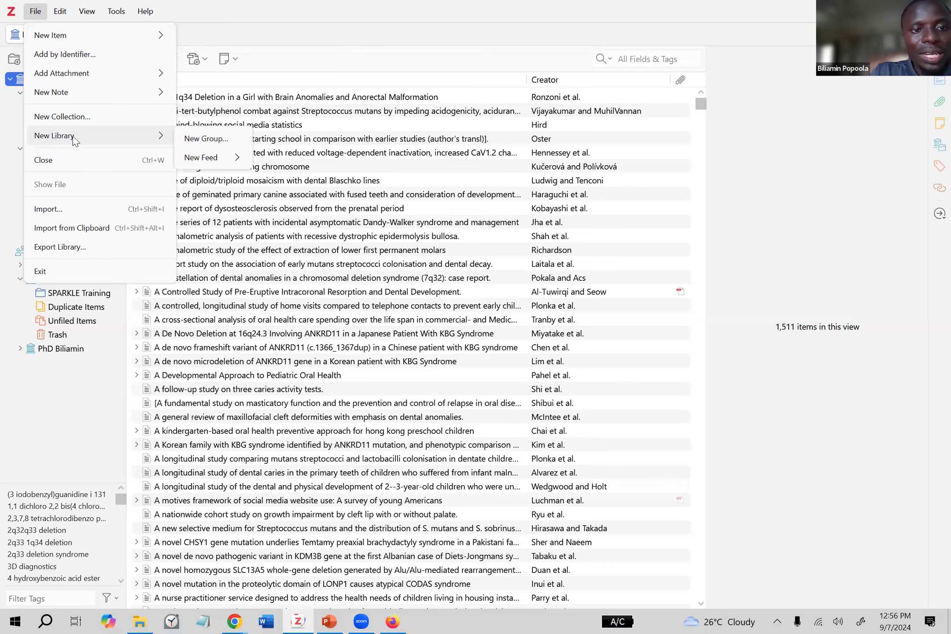
{"action": "left_click", "coordinate": [212, 140]}
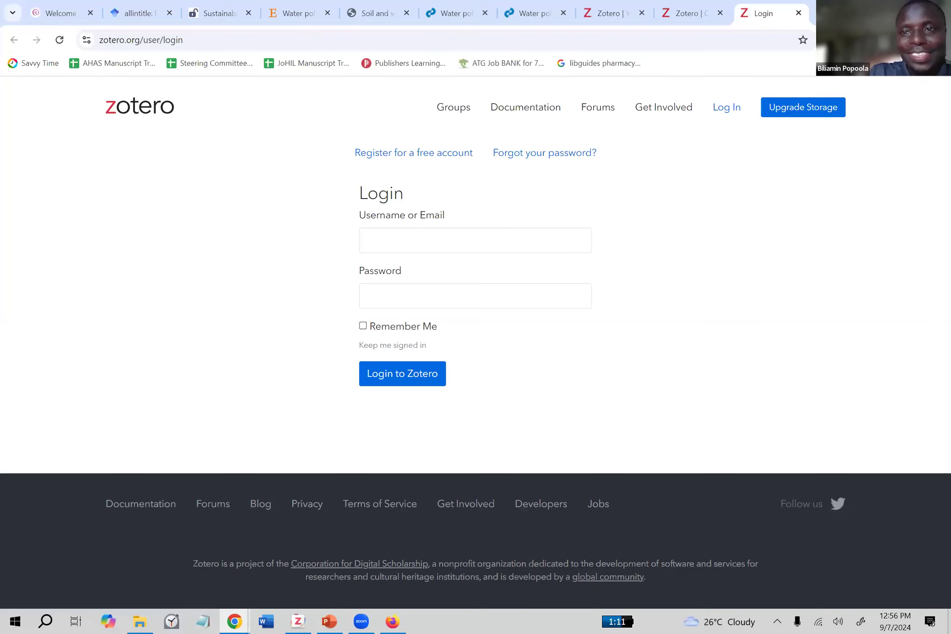
- Leave the website login form empty, switch back to the Zotero desktop app and check the actions offered for the first PhD group library
{"action": "left_click", "coordinate": [427, 246]}
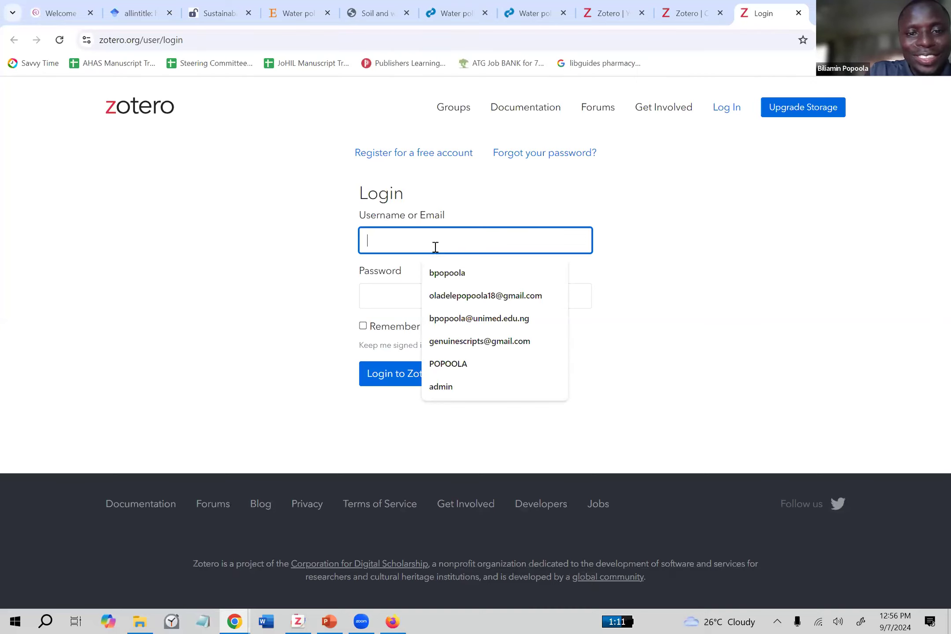
{"action": "left_click", "coordinate": [705, 247]}
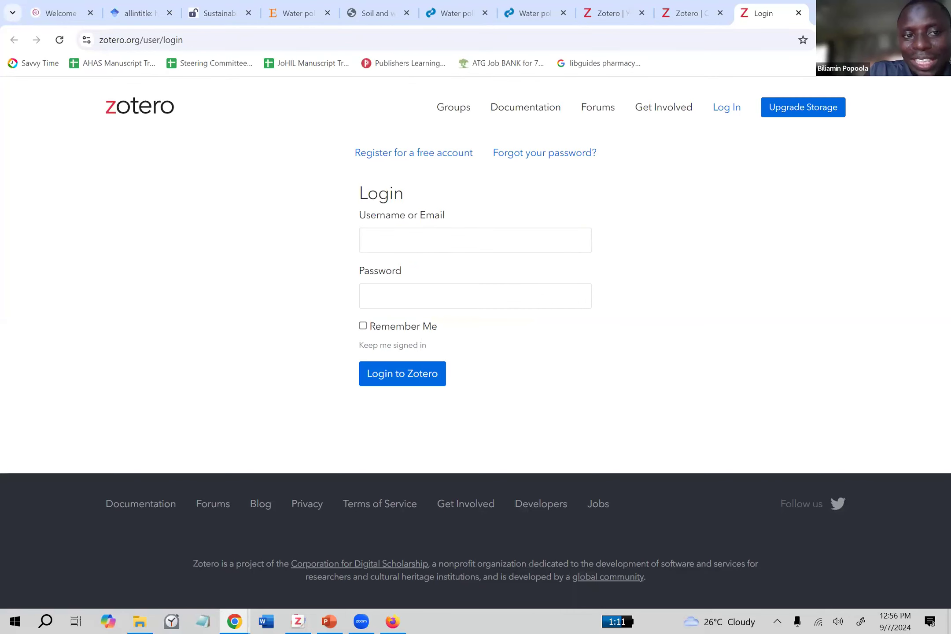
{"action": "key", "text": "alt+Tab"}
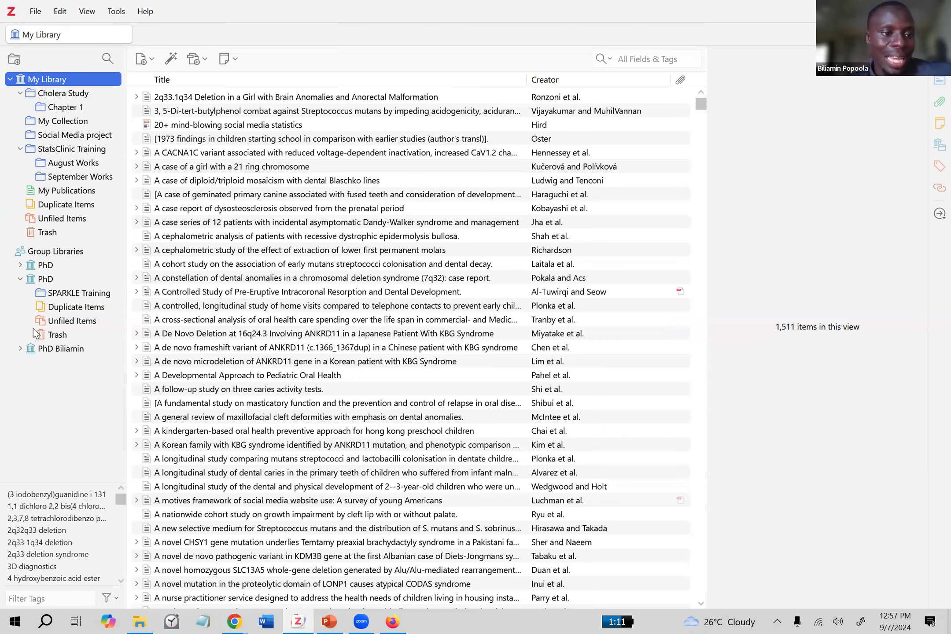
{"action": "left_click", "coordinate": [45, 265]}
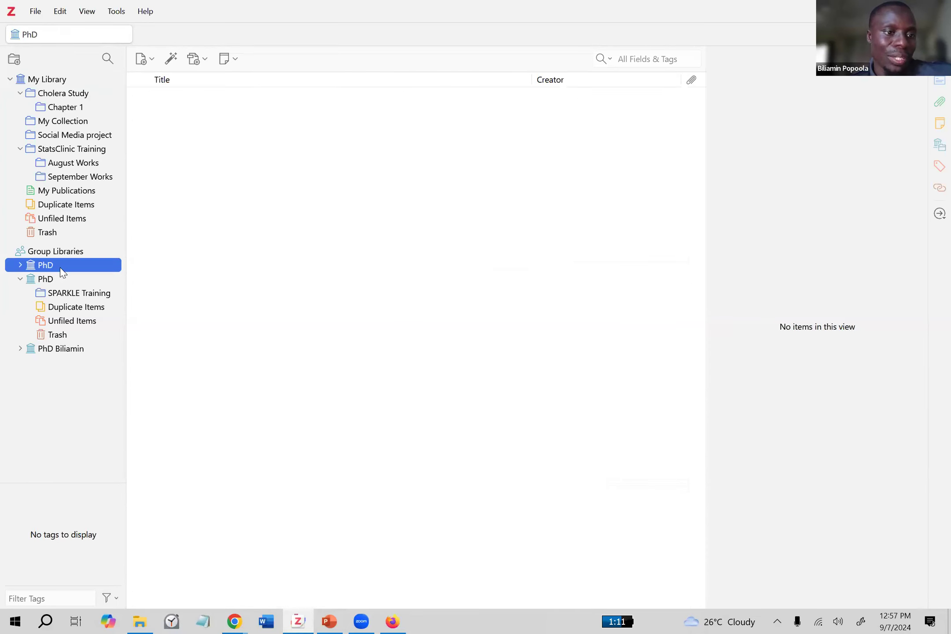
{"action": "right_click", "coordinate": [57, 264]}
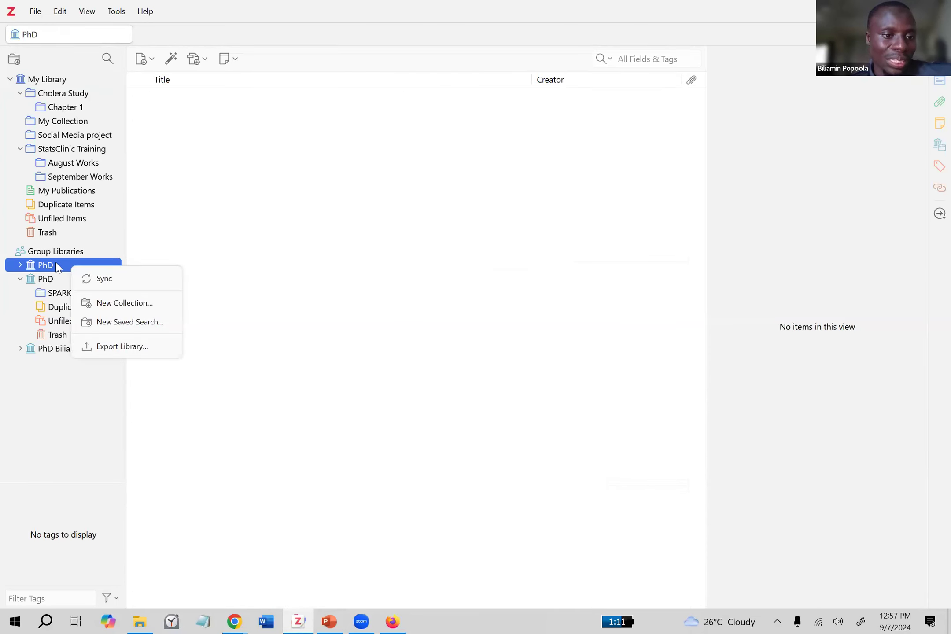
{"action": "key", "text": "Escape"}
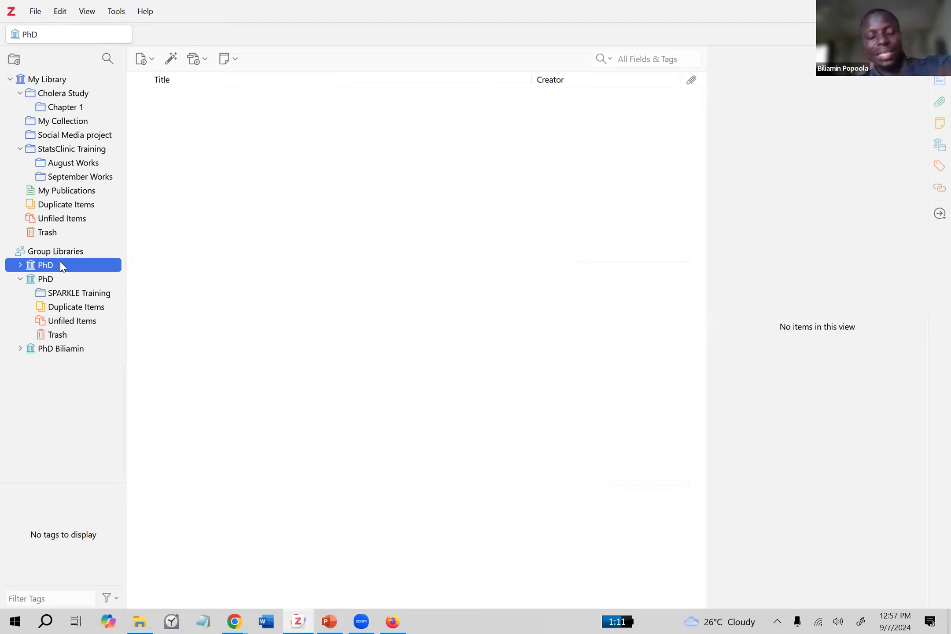
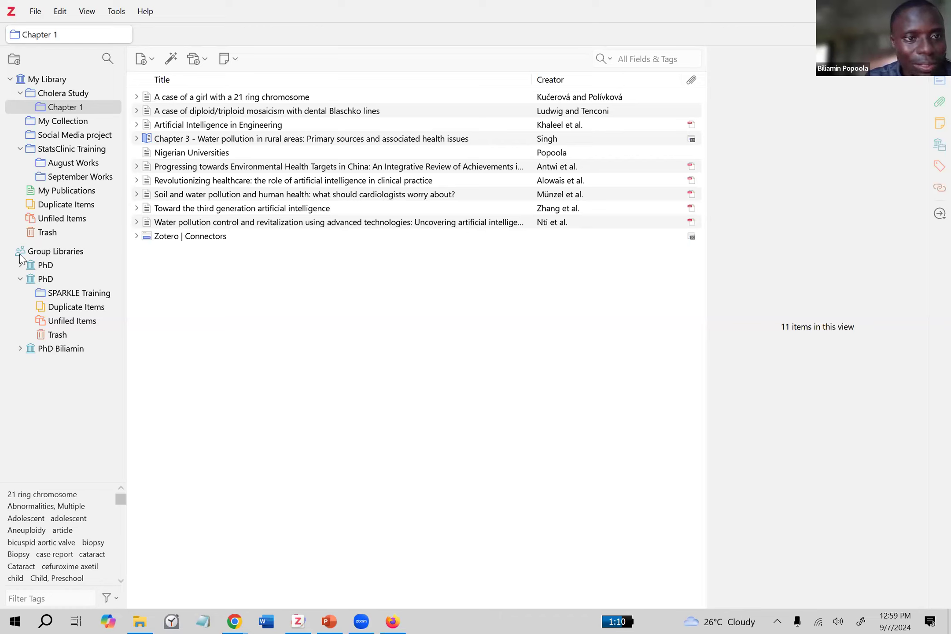
- Look through the details of several items in the Chapter 1 collection, ending on "Progressing towards Environmental Health Targets in China"
{"action": "left_click", "coordinate": [323, 317]}
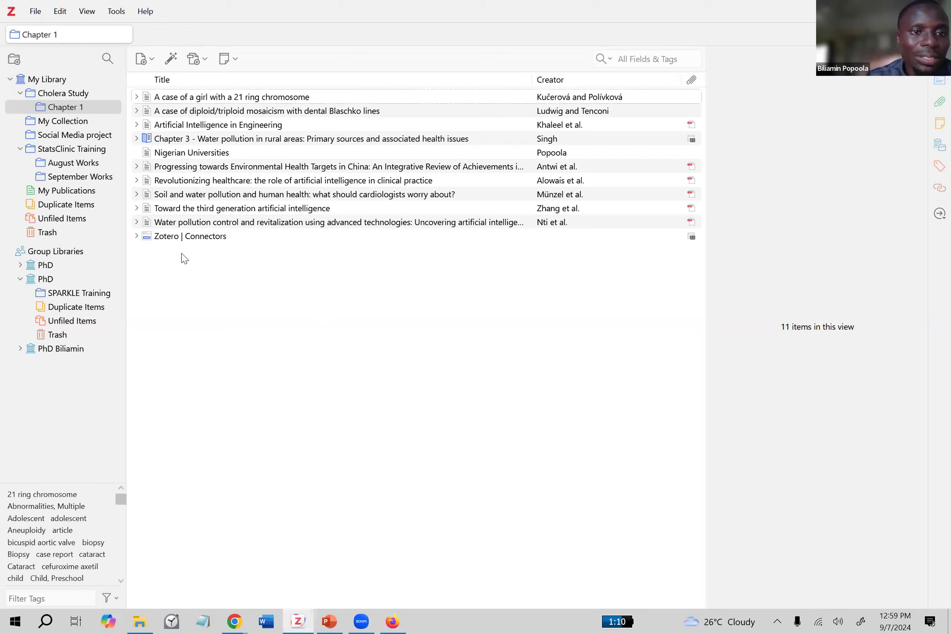
{"action": "left_click", "coordinate": [256, 142]}
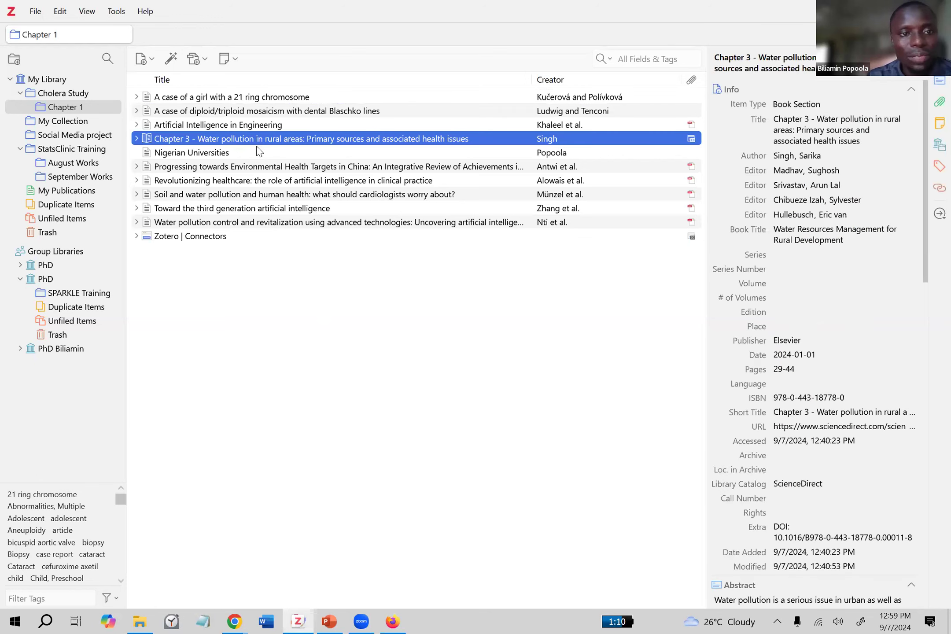
{"action": "left_click", "coordinate": [282, 170]}
{"action": "left_click", "coordinate": [285, 194]}
{"action": "left_click", "coordinate": [287, 222]}
{"action": "left_click", "coordinate": [278, 198]}
{"action": "left_click", "coordinate": [271, 172]}
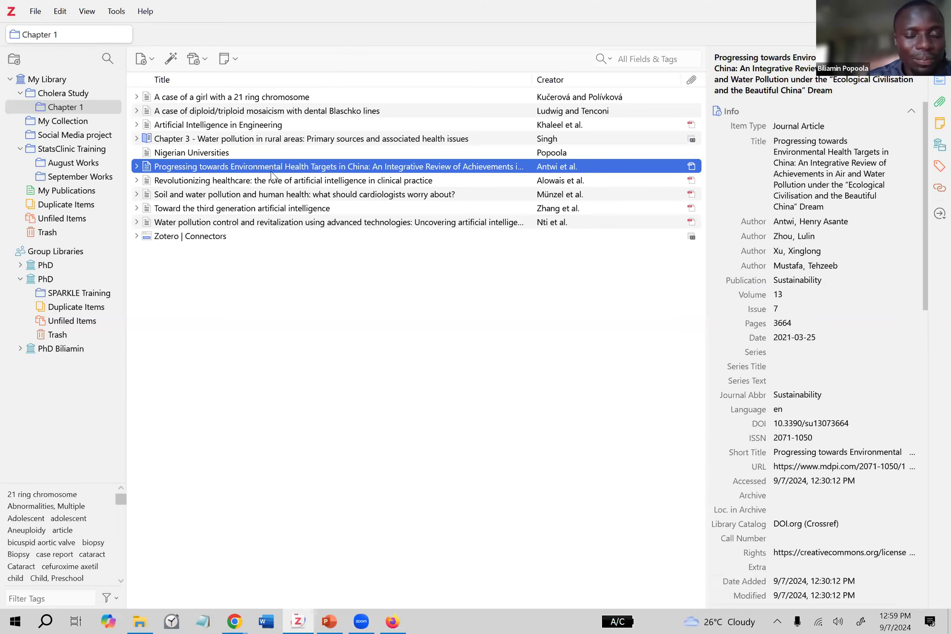
- Examine the title, author, publication and abstract fields recorded for the environmental health targets article without changing them
{"action": "left_click", "coordinate": [811, 142]}
{"action": "scroll", "coordinate": [838, 222], "scroll_direction": "down", "scroll_amount": 3}
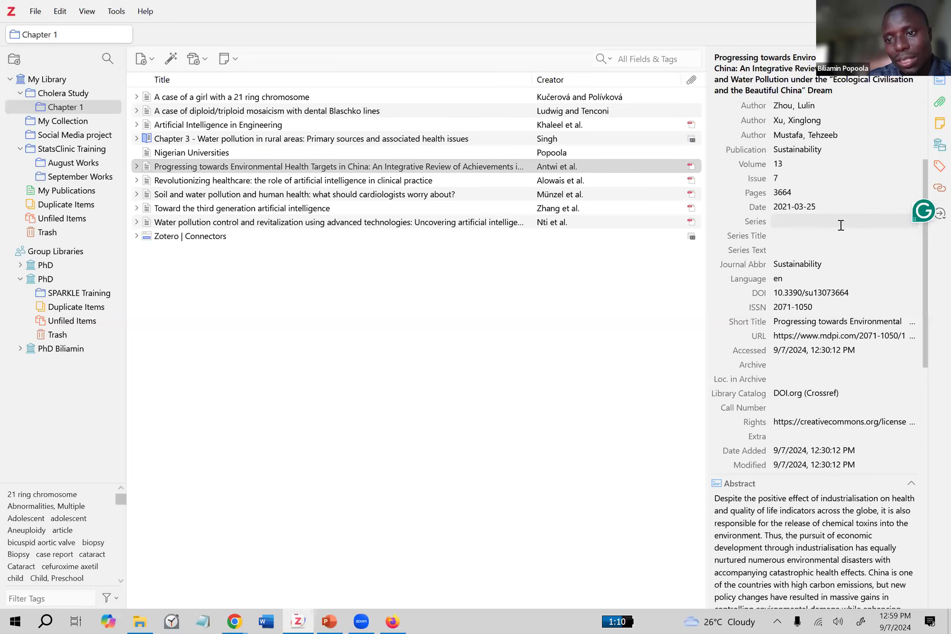
{"action": "scroll", "coordinate": [831, 215], "scroll_direction": "up", "scroll_amount": 3}
{"action": "left_click", "coordinate": [851, 237]}
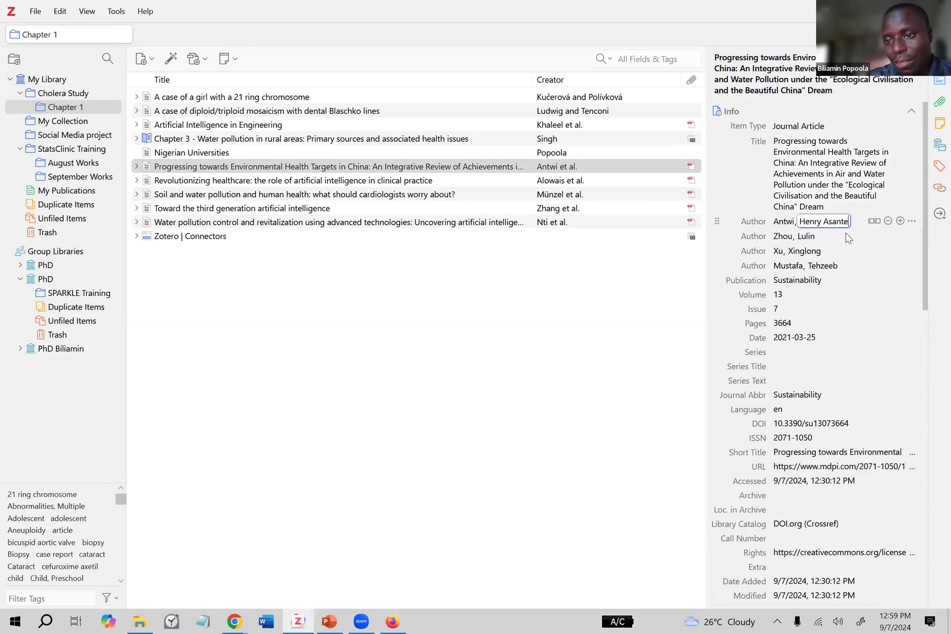
- Review the title, author and publication fields of the "Artificial Intelligence in Engineering" article
{"action": "left_click", "coordinate": [309, 123]}
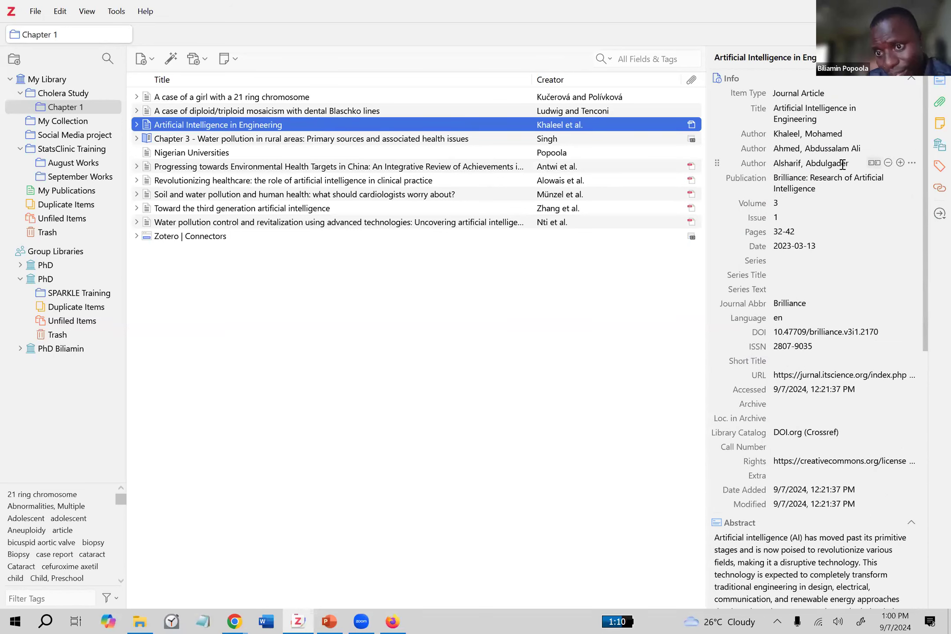
{"action": "left_click", "coordinate": [806, 116]}
{"action": "key", "text": "Return"}
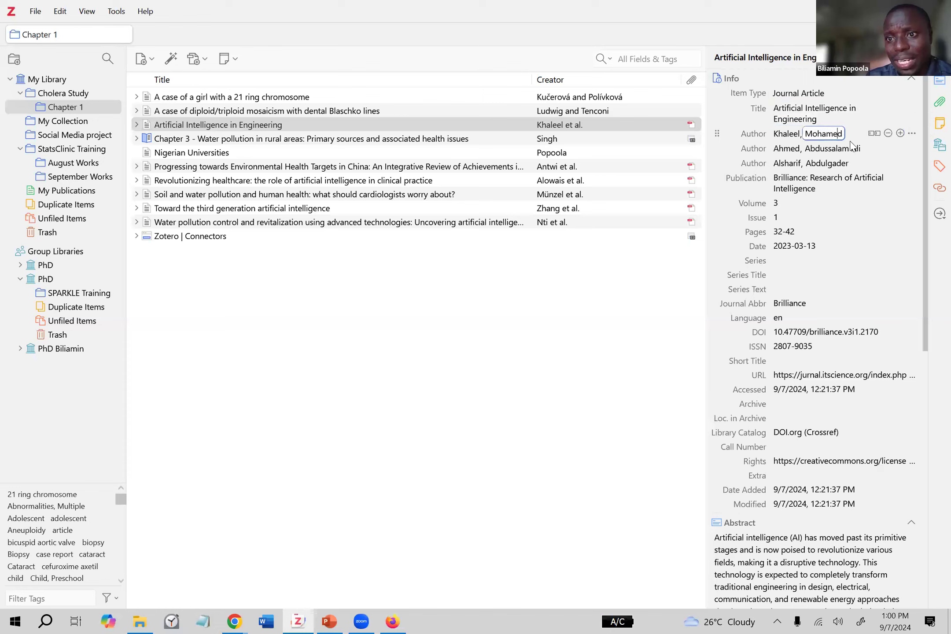
{"action": "left_click", "coordinate": [843, 180]}
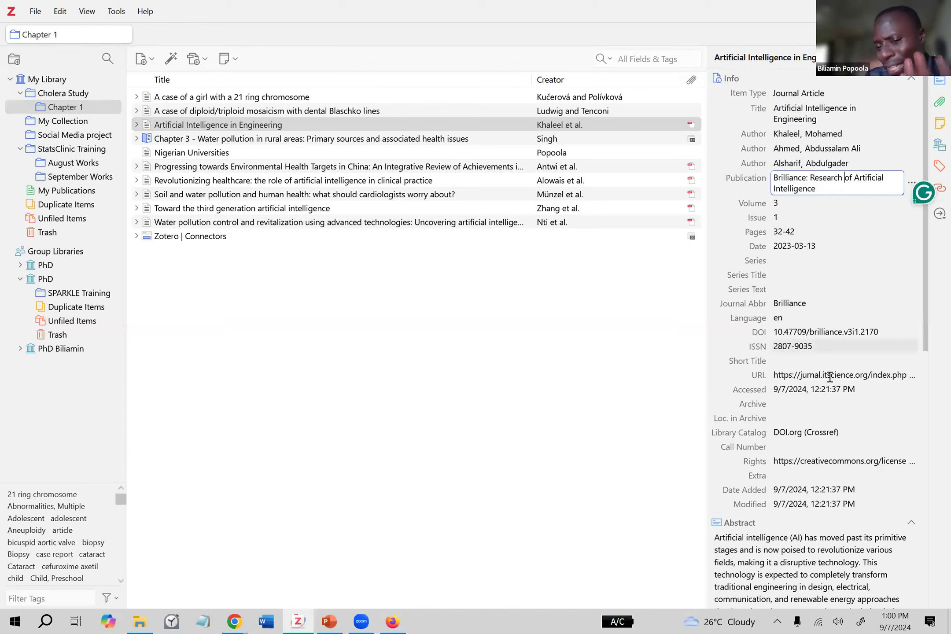
{"action": "left_click", "coordinate": [821, 190]}
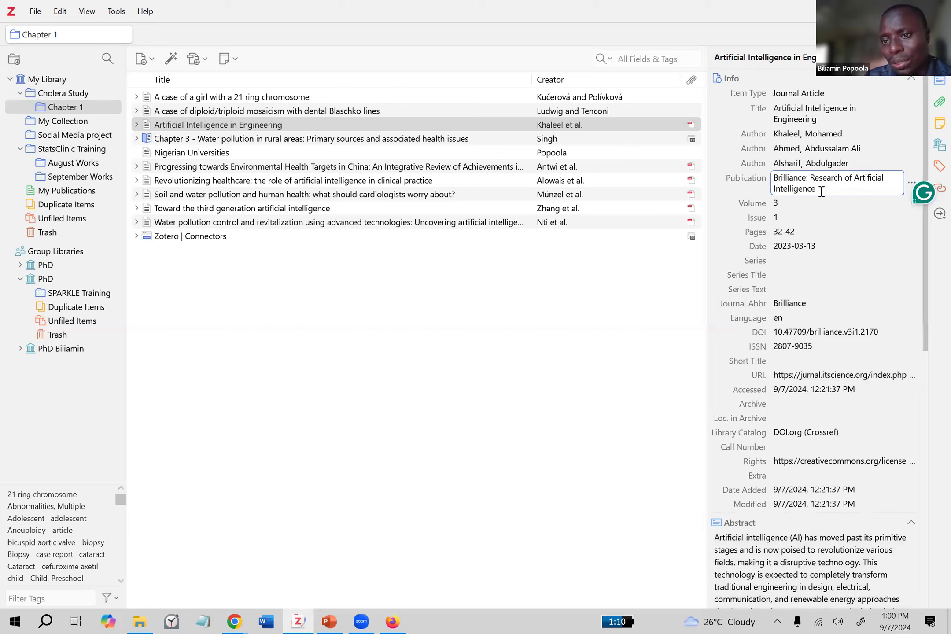
{"action": "left_click", "coordinate": [572, 388]}
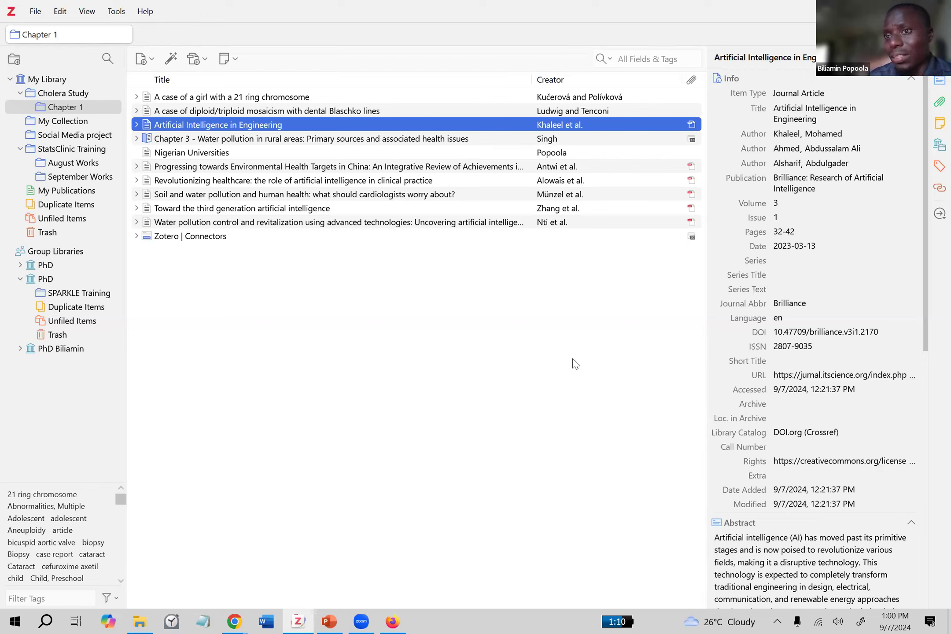
- Go over the same article's item type, title, individual authors, publication and issue details again, leaving every field unedited
{"action": "scroll", "coordinate": [837, 216], "scroll_direction": "down", "scroll_amount": 1}
{"action": "scroll", "coordinate": [836, 215], "scroll_direction": "up", "scroll_amount": 1}
{"action": "left_click", "coordinate": [831, 122]}
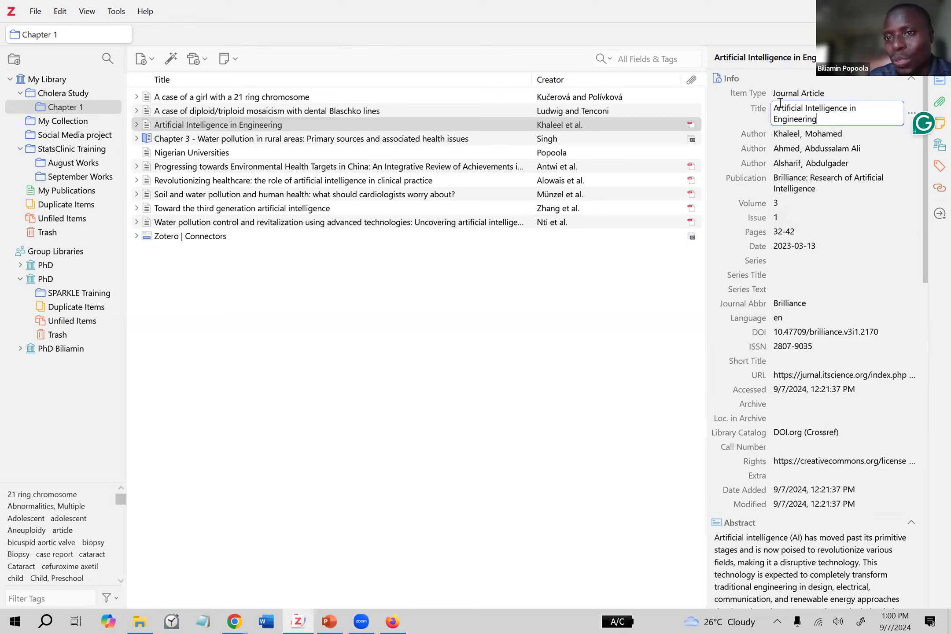
{"action": "left_click_drag", "start_coordinate": [818, 119], "coordinate": [773, 107]}
{"action": "left_click", "coordinate": [794, 113]}
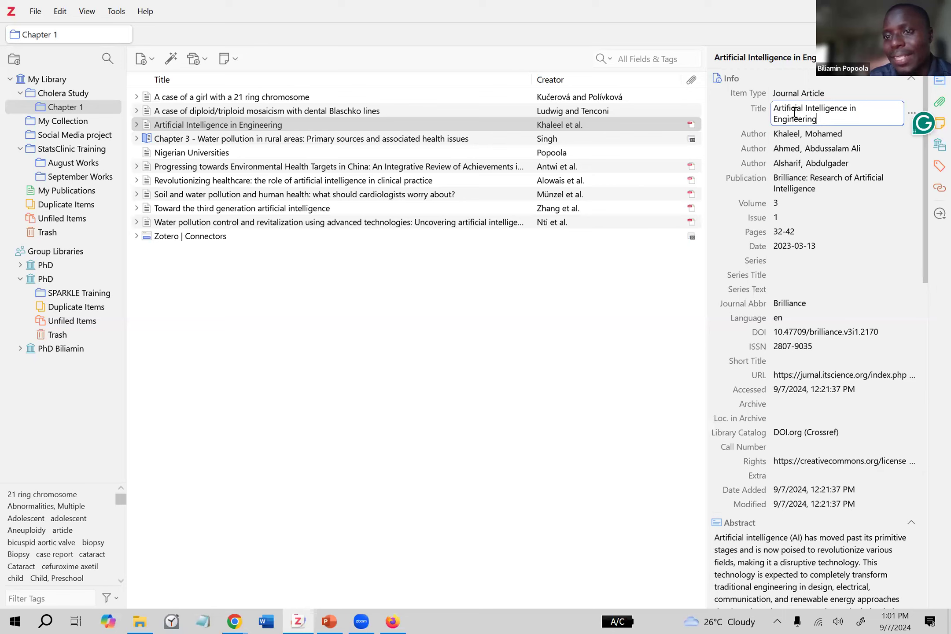
{"action": "left_click", "coordinate": [827, 94]}
{"action": "left_click", "coordinate": [854, 181]}
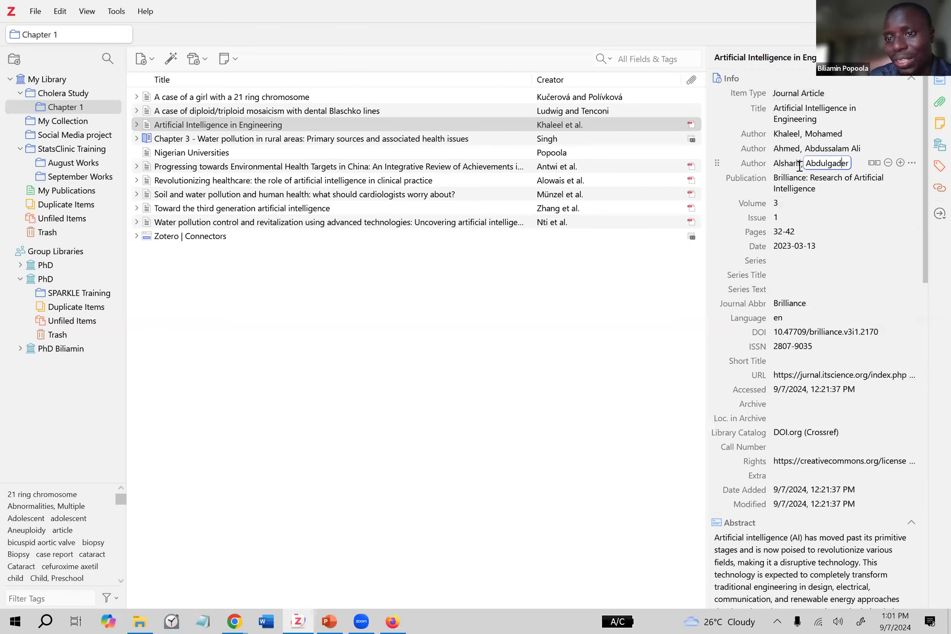
{"action": "left_click", "coordinate": [797, 149]}
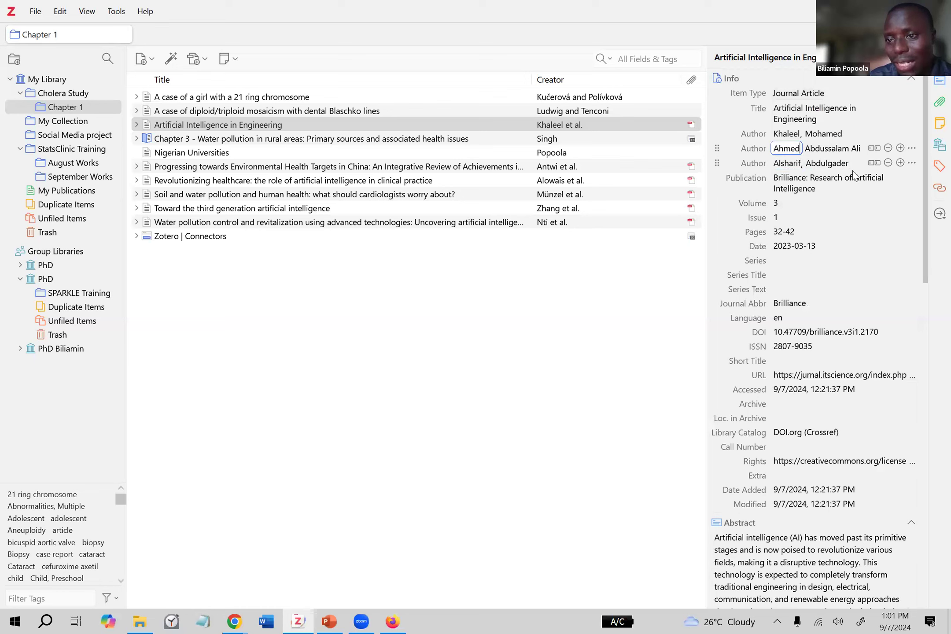
{"action": "left_click", "coordinate": [849, 184]}
{"action": "left_click", "coordinate": [825, 215]}
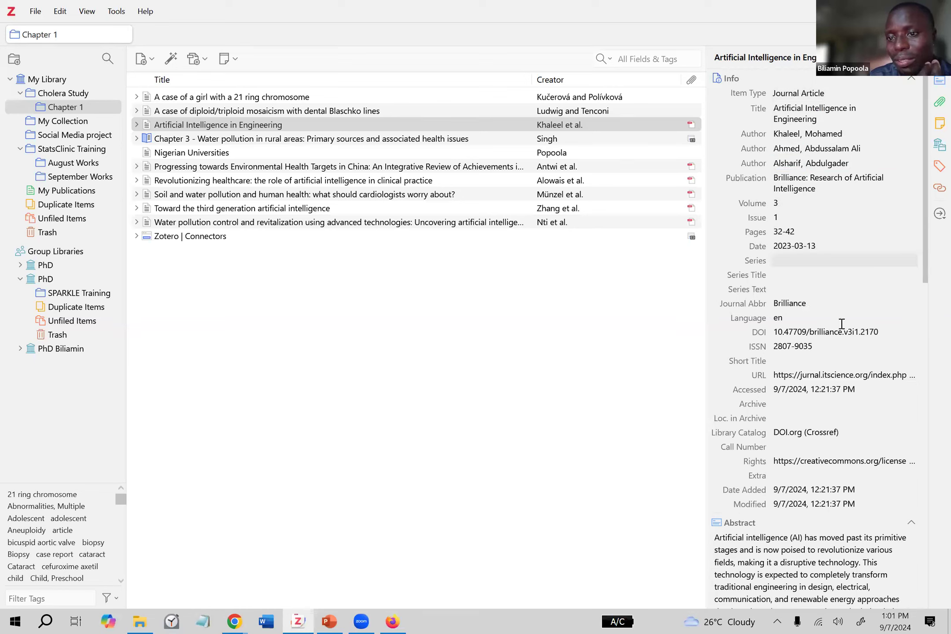
{"action": "left_click", "coordinate": [645, 299]}
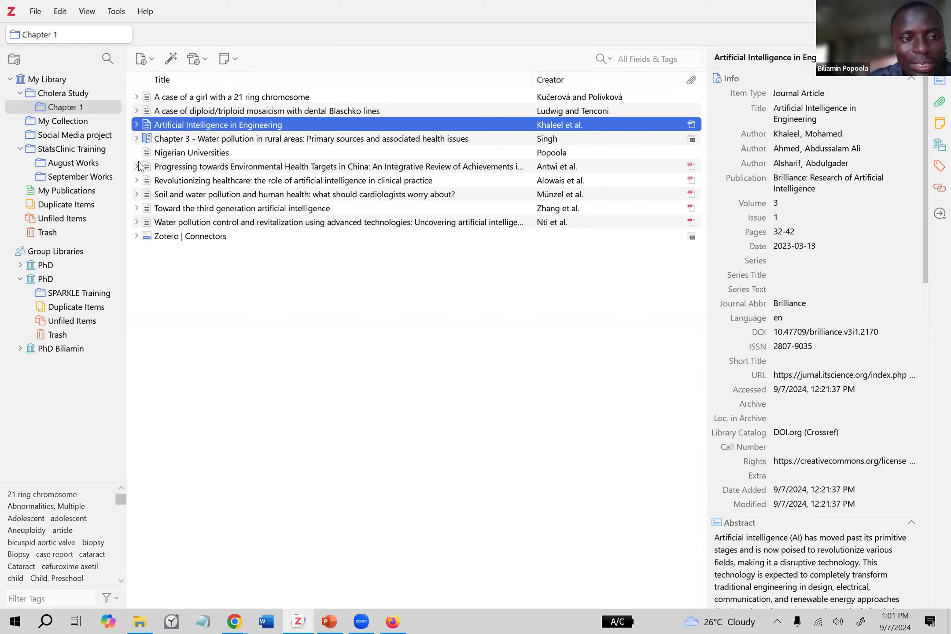
- Check the attachments of the revolutionizing healthcare, water pollution control, third generation AI, and soil and water pollution articles
{"action": "left_click", "coordinate": [136, 180]}
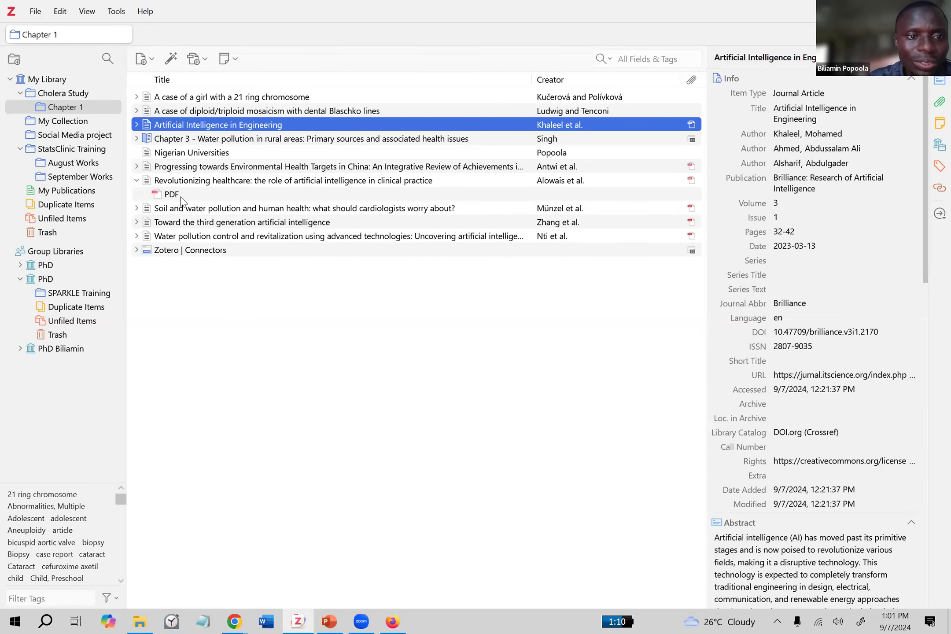
{"action": "left_click", "coordinate": [137, 181]}
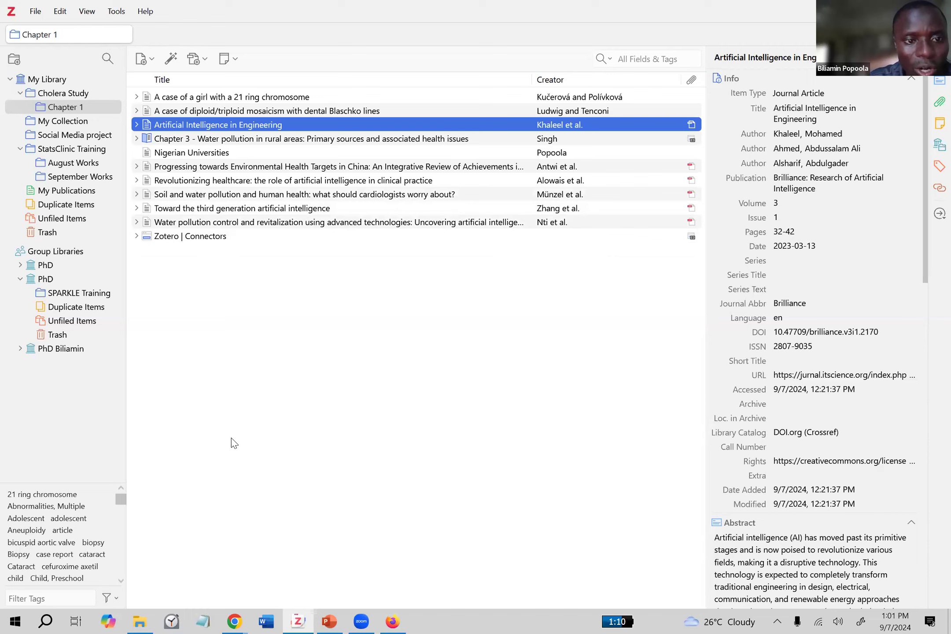
{"action": "left_click", "coordinate": [136, 222]}
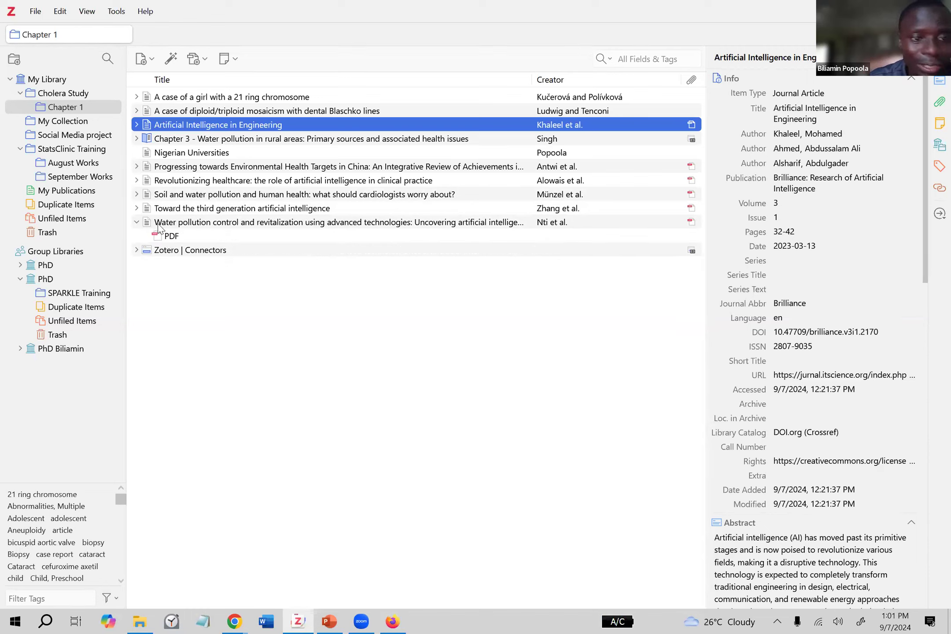
{"action": "left_click", "coordinate": [137, 209]}
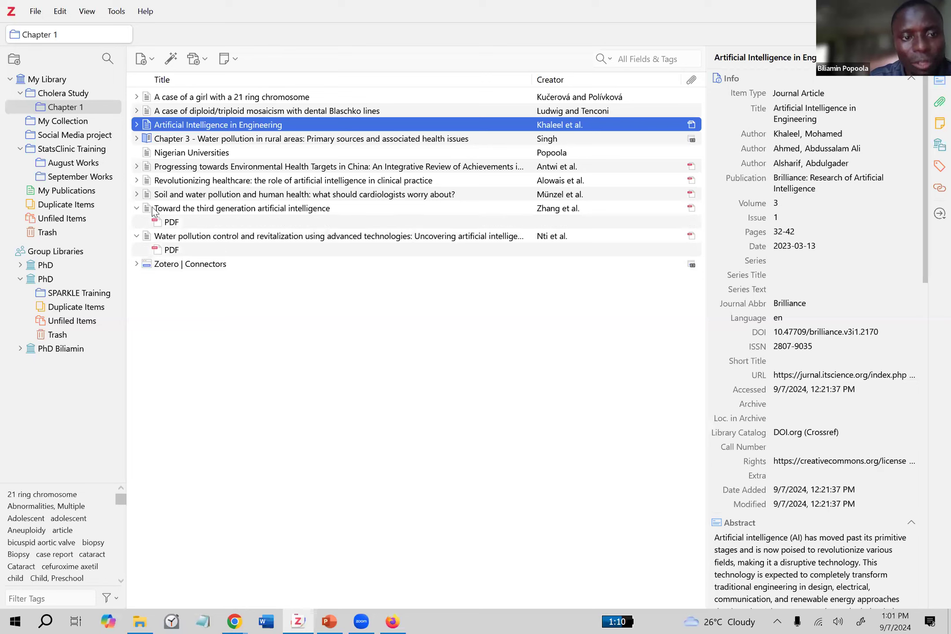
{"action": "left_click", "coordinate": [136, 194]}
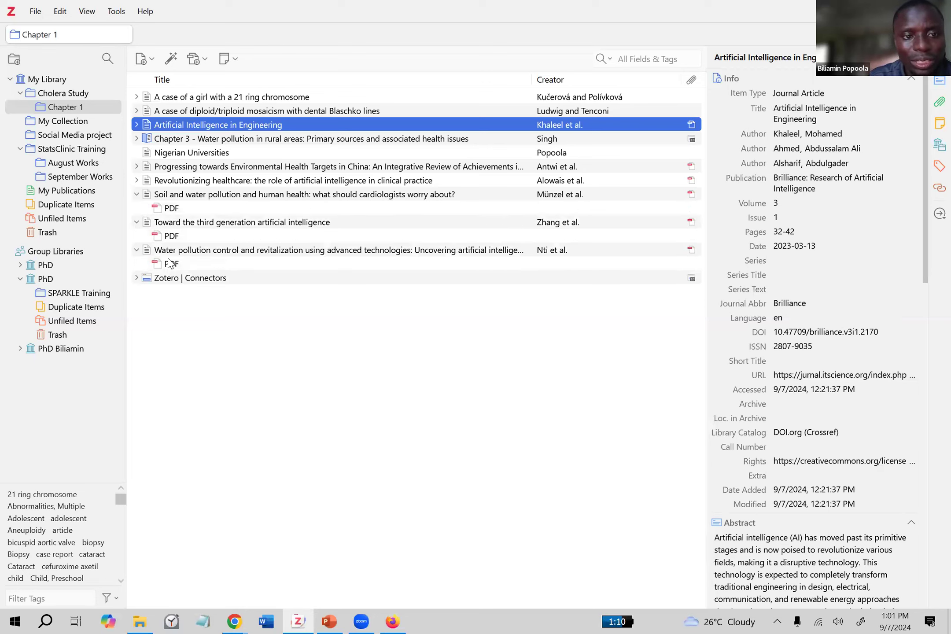
- Collapse the soil and water pollution article and open the PDF attached to "Toward the third generation artificial intelligence"
{"action": "left_click", "coordinate": [137, 194]}
{"action": "left_click", "coordinate": [136, 195]}
{"action": "left_click", "coordinate": [136, 194]}
{"action": "left_click", "coordinate": [137, 208]}
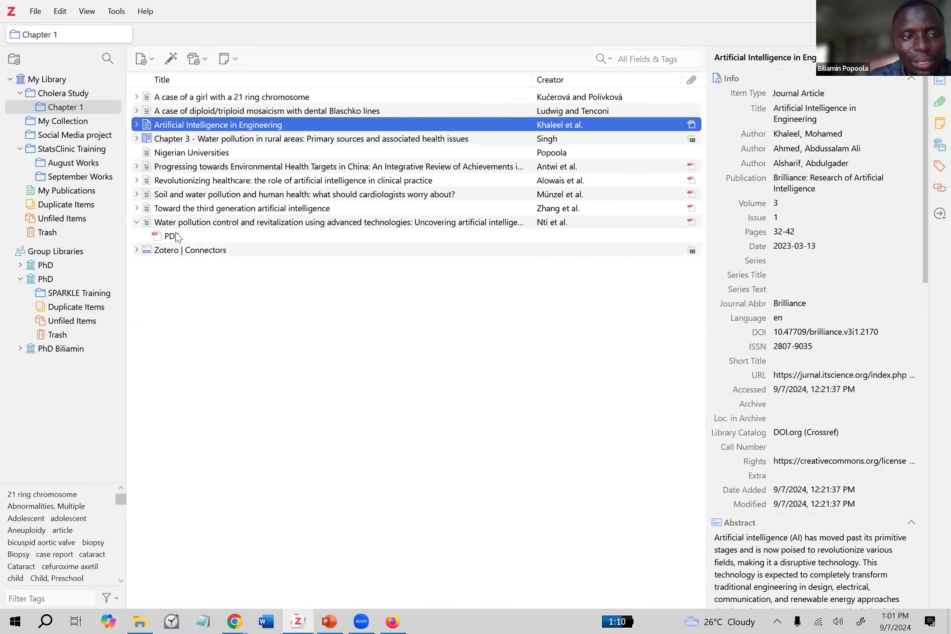
{"action": "left_click", "coordinate": [140, 209]}
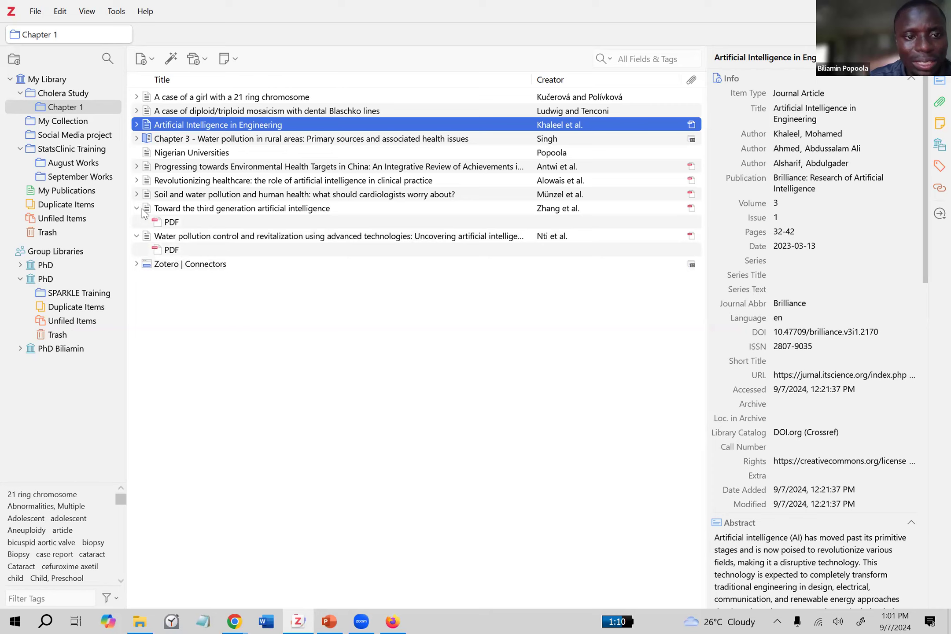
{"action": "double_click", "coordinate": [169, 223]}
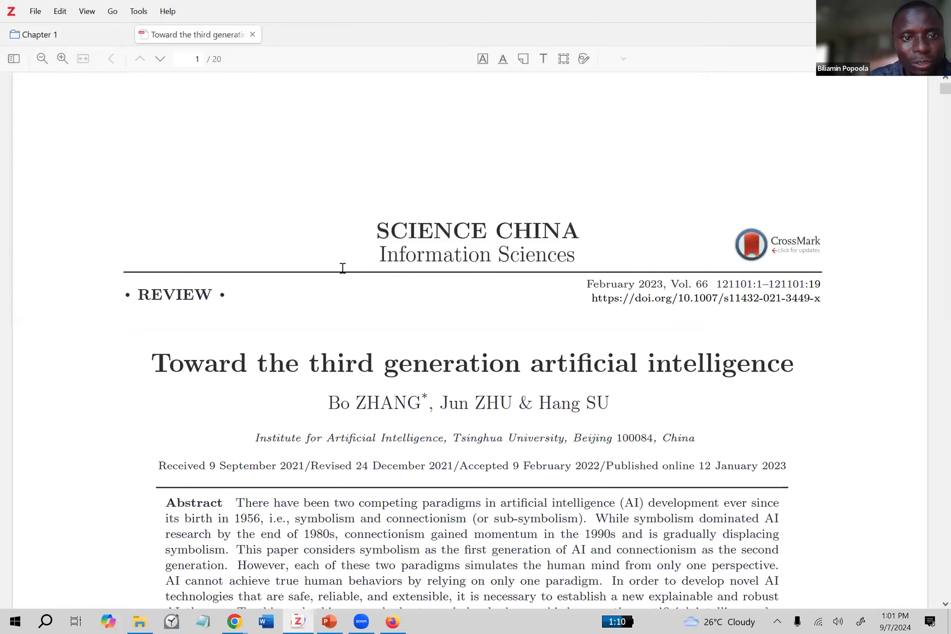
- Underline "Newell and Simon" in yellow in the first paragraph of the "First-generation artificial intelligence" section
{"action": "scroll", "coordinate": [342, 267], "scroll_direction": "down", "scroll_amount": 5}
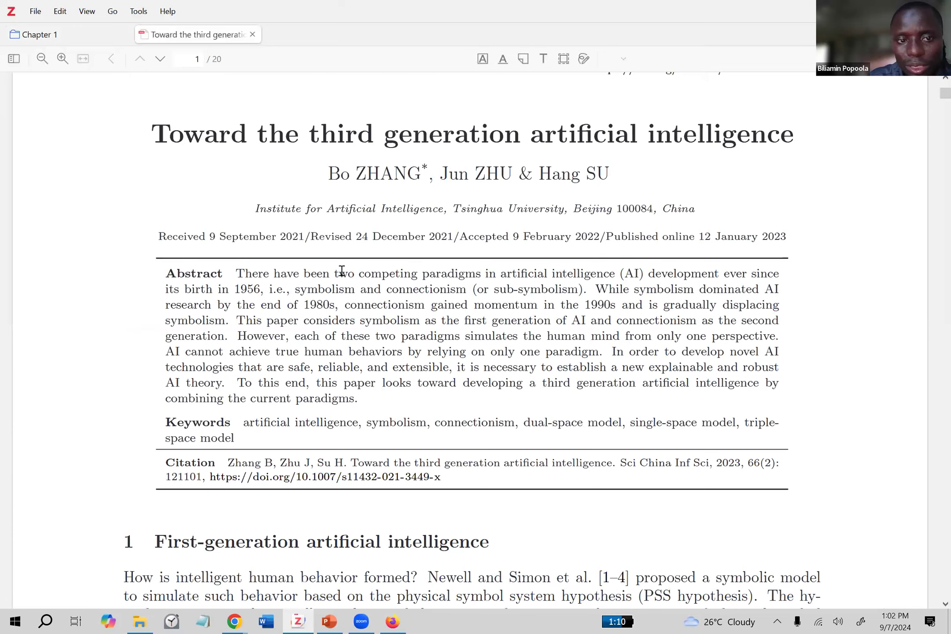
{"action": "scroll", "coordinate": [343, 269], "scroll_direction": "up", "scroll_amount": 2}
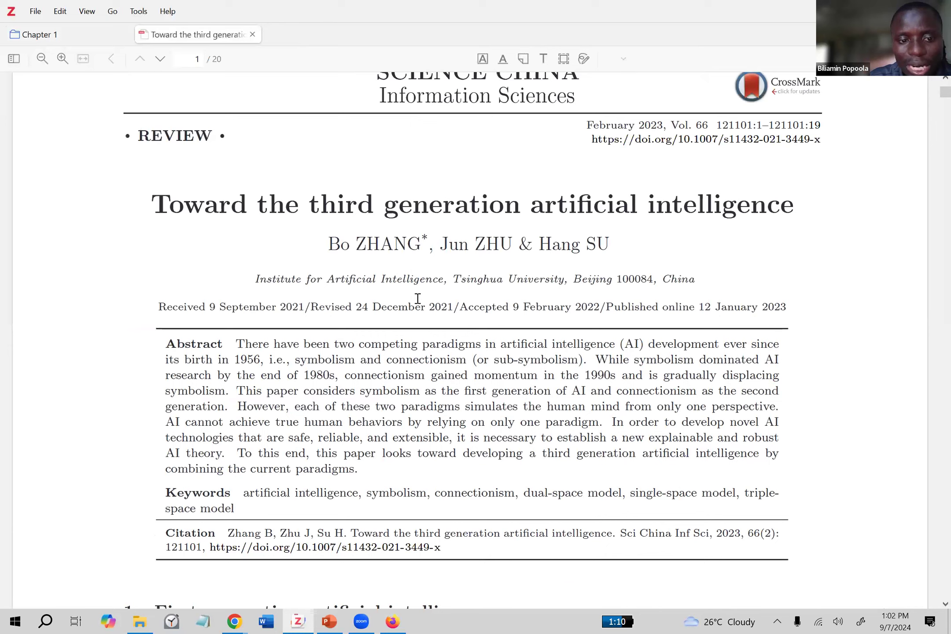
{"action": "scroll", "coordinate": [580, 66], "scroll_direction": "down", "scroll_amount": 5}
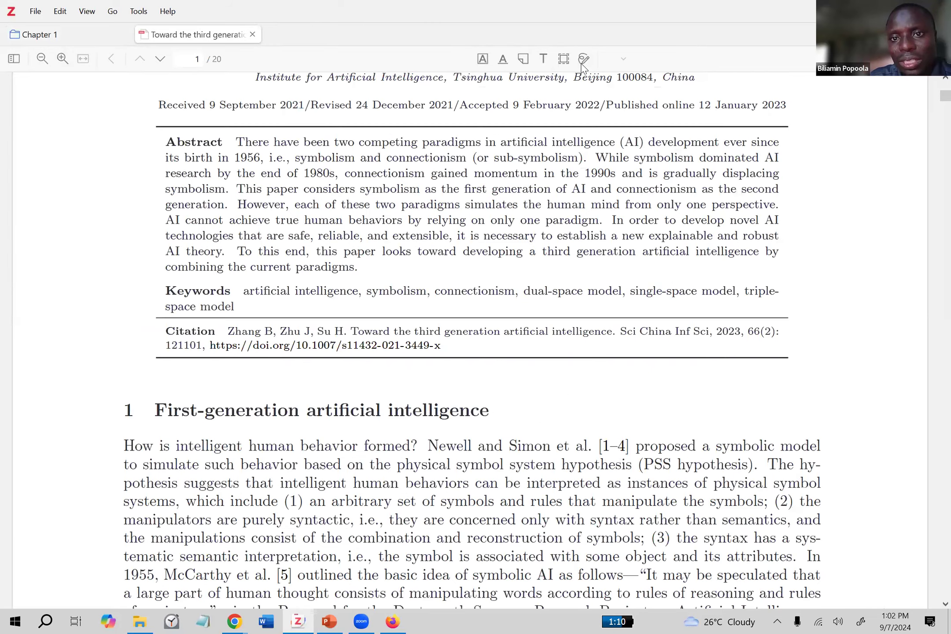
{"action": "scroll", "coordinate": [582, 66], "scroll_direction": "down", "scroll_amount": 2}
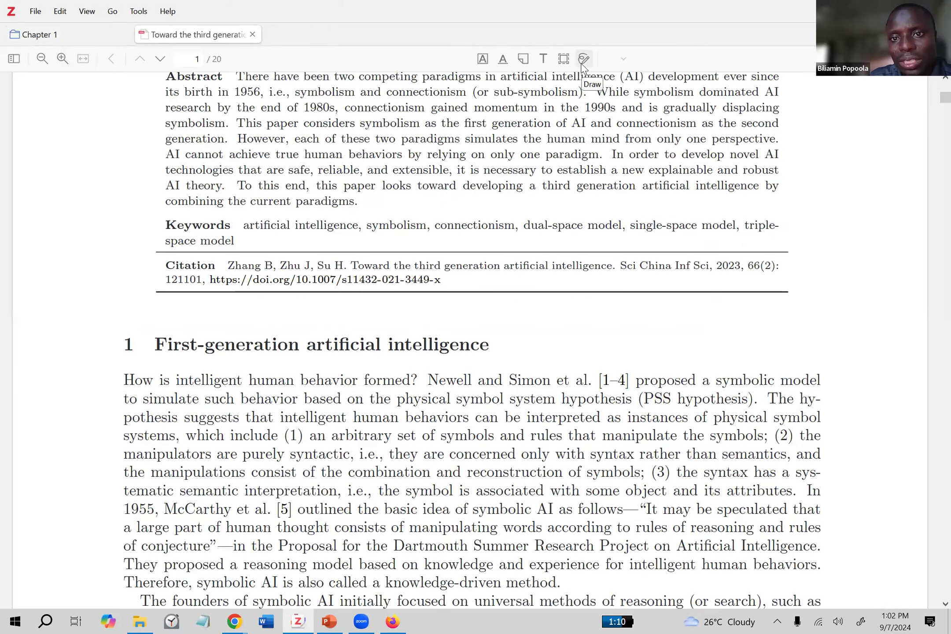
{"action": "left_click", "coordinate": [504, 60]}
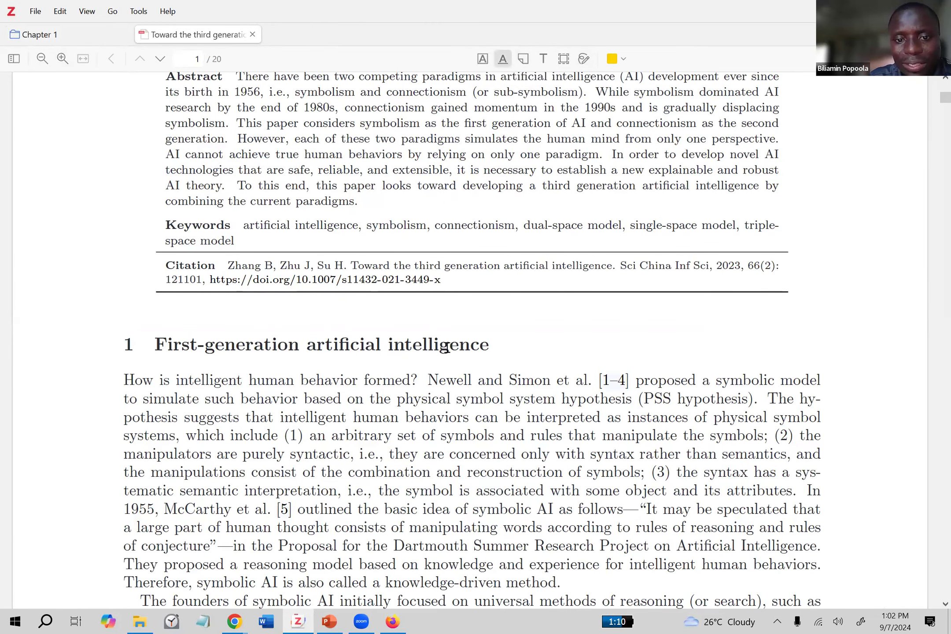
{"action": "left_click_drag", "start_coordinate": [428, 380], "coordinate": [551, 384]}
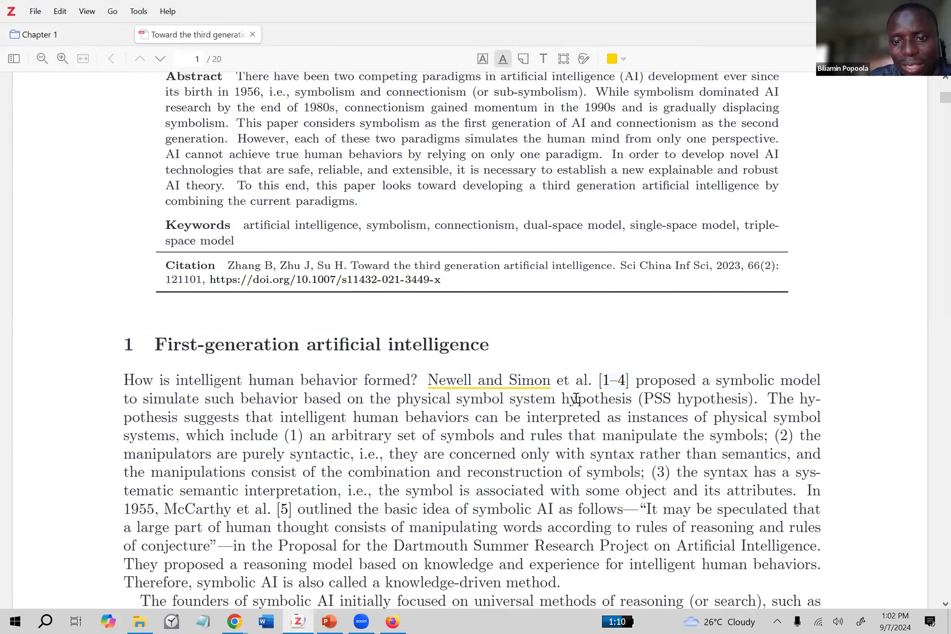
- Highlight the fragments "y set of symbols a" and "les that m" in yellow in that section's opening paragraph
{"action": "scroll", "coordinate": [548, 448], "scroll_direction": "down", "scroll_amount": 4}
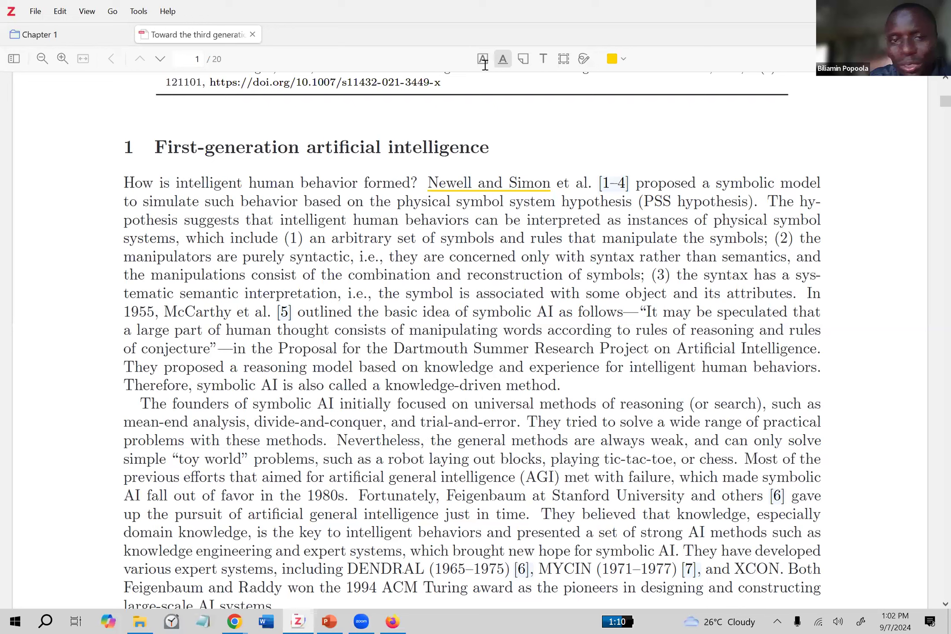
{"action": "left_click", "coordinate": [484, 65]}
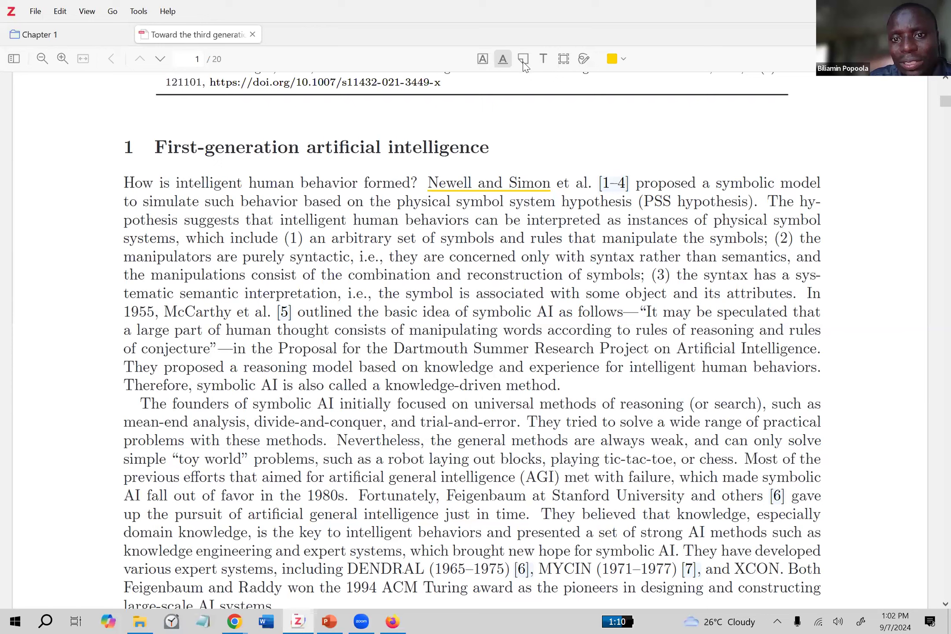
{"action": "left_click", "coordinate": [524, 60]}
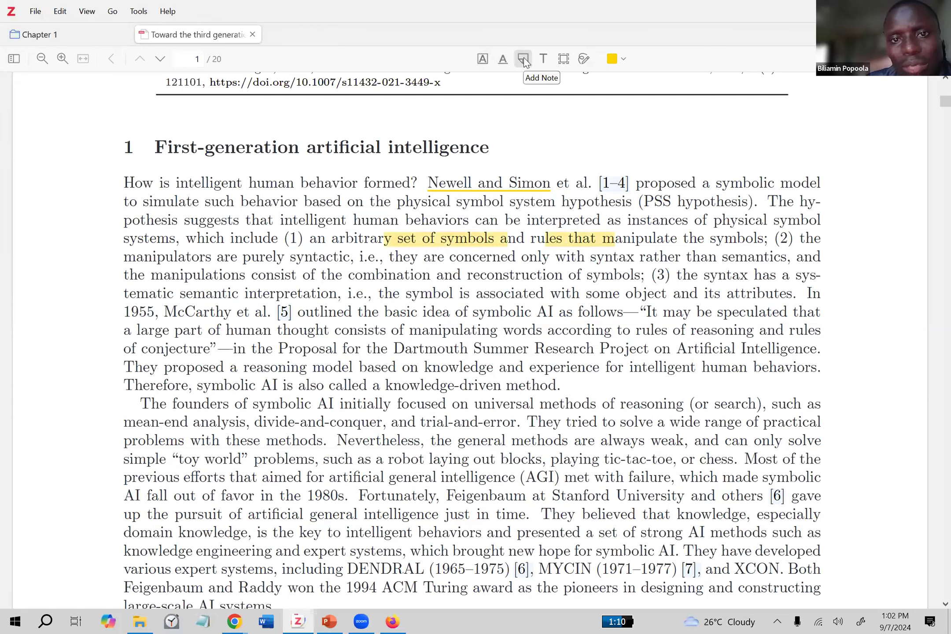
- Add a yellow note on page 2 beside the end of the PILP paragraph, with the comment "Methodology"
{"action": "left_click", "coordinate": [524, 60]}
{"action": "left_click", "coordinate": [524, 60]}
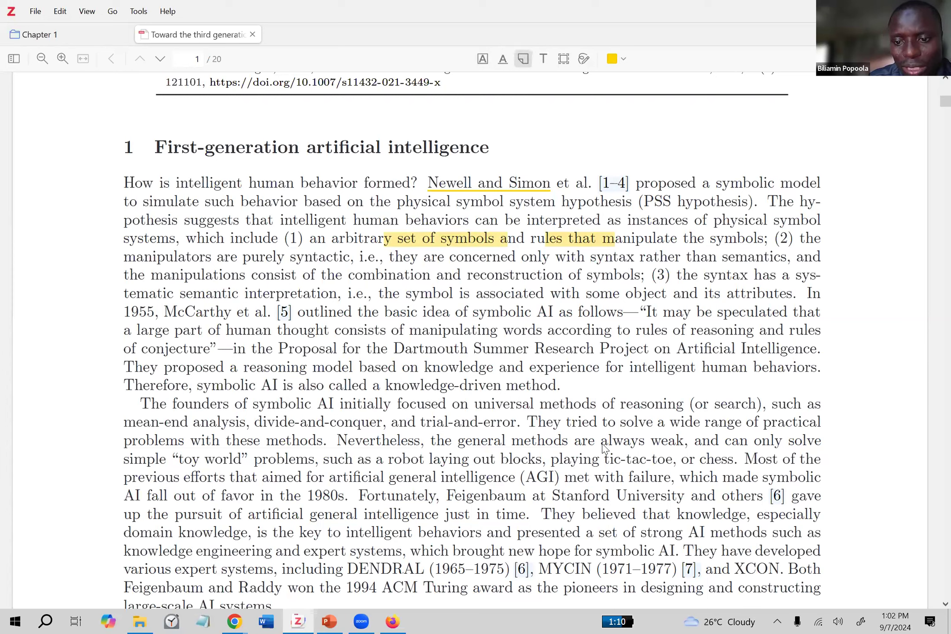
{"action": "scroll", "coordinate": [460, 204], "scroll_direction": "down", "scroll_amount": 5}
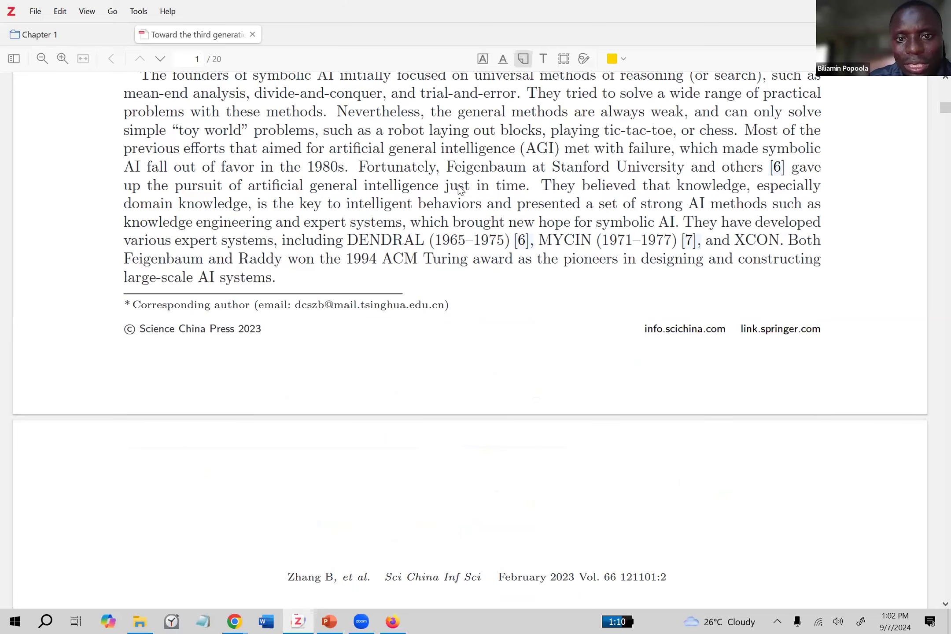
{"action": "scroll", "coordinate": [460, 189], "scroll_direction": "down", "scroll_amount": 10}
{"action": "left_click", "coordinate": [436, 246]}
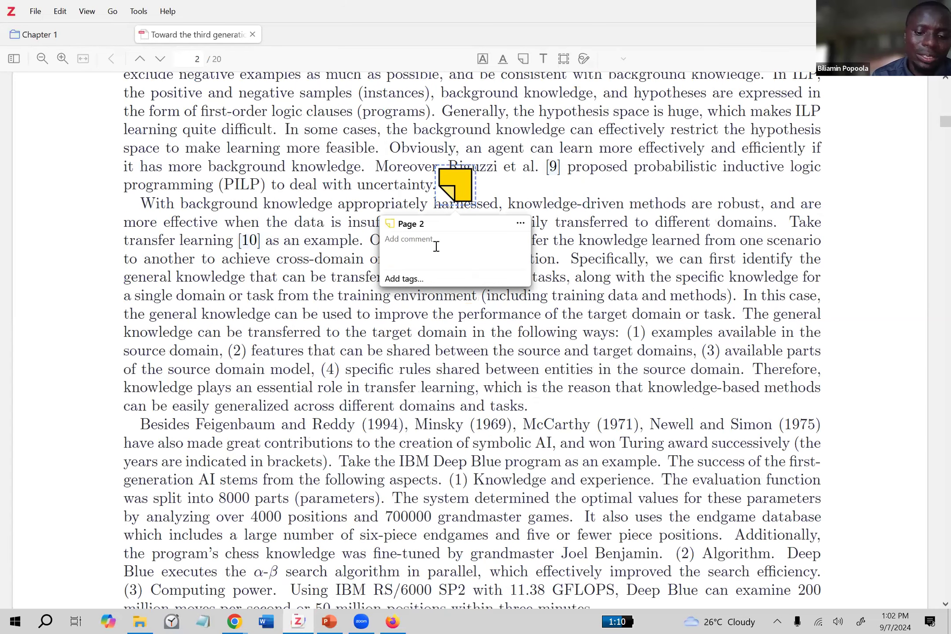
{"action": "type", "text": "M"}
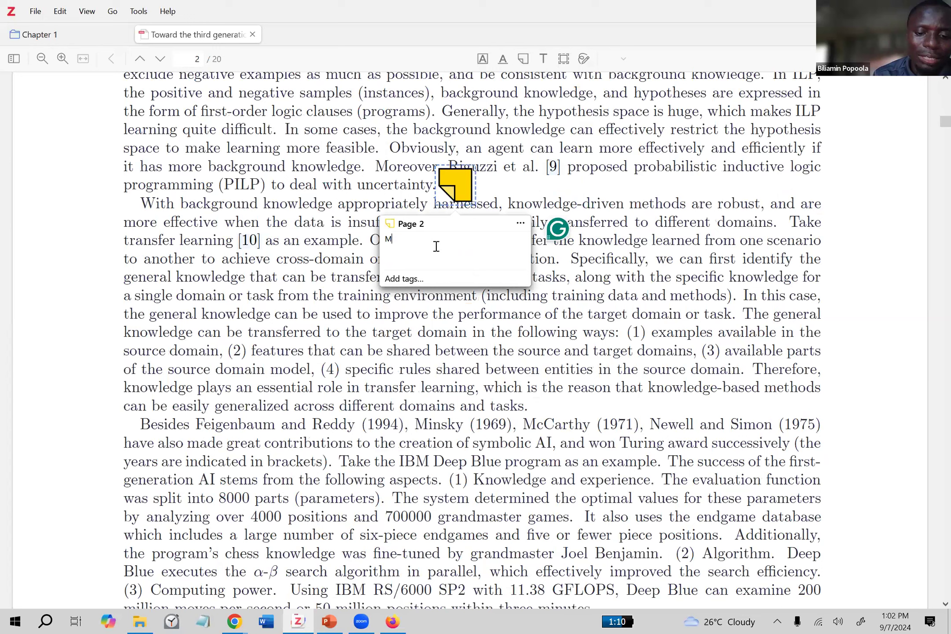
{"action": "key", "text": "BackSpace"}
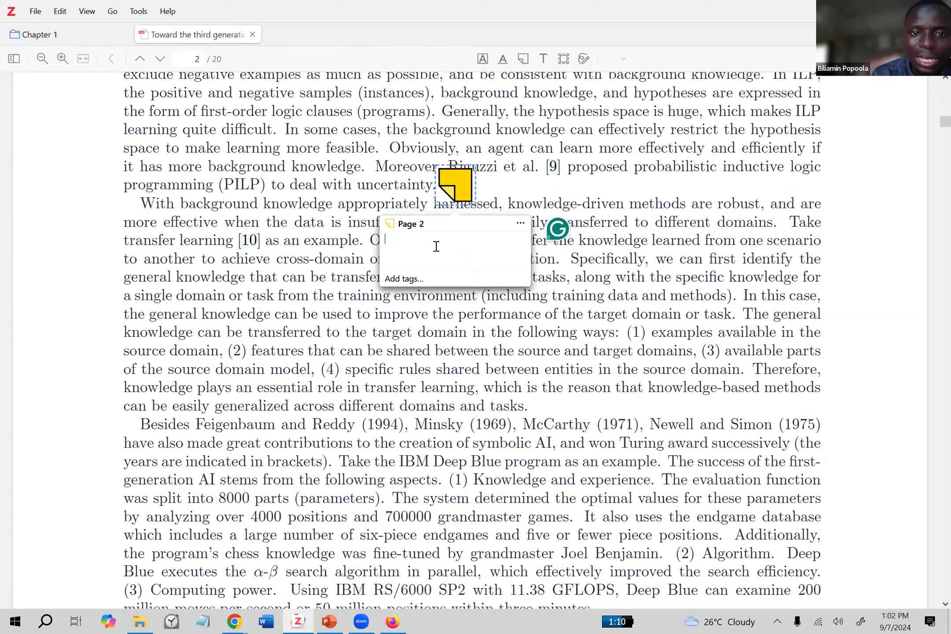
{"action": "type", "text": "Me"}
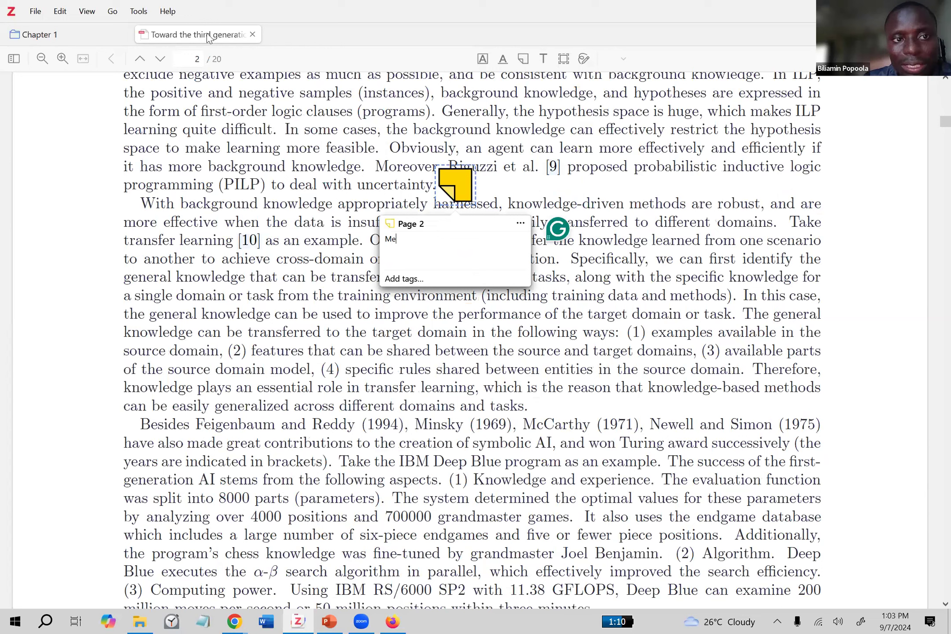
{"action": "type", "text": "thodology"}
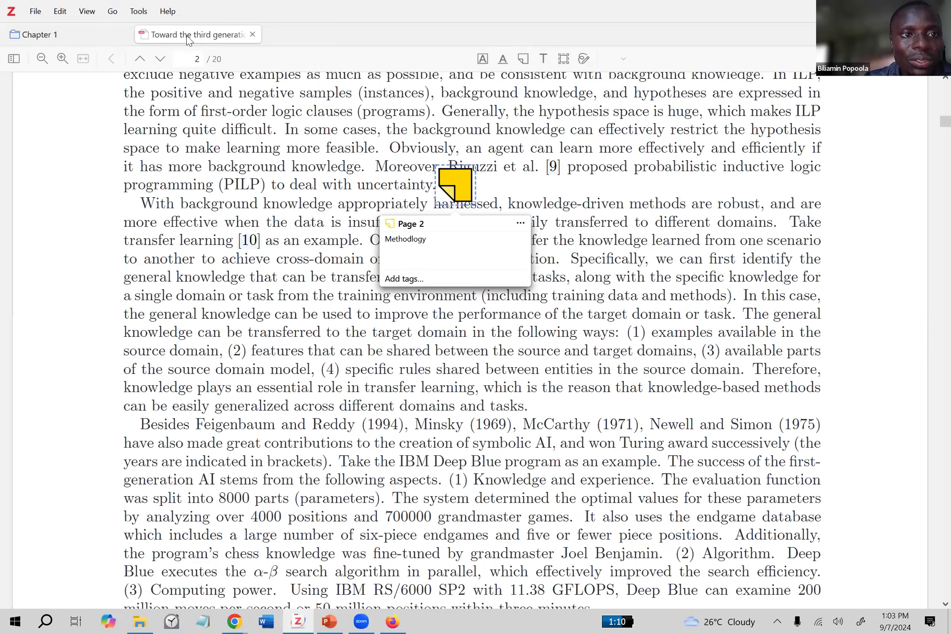
- Return to the Chapter 1 collection, search it by the author's surname, and view the details of the "Nigerian Universities" item
{"action": "scroll", "coordinate": [190, 40], "scroll_direction": "down", "scroll_amount": 3}
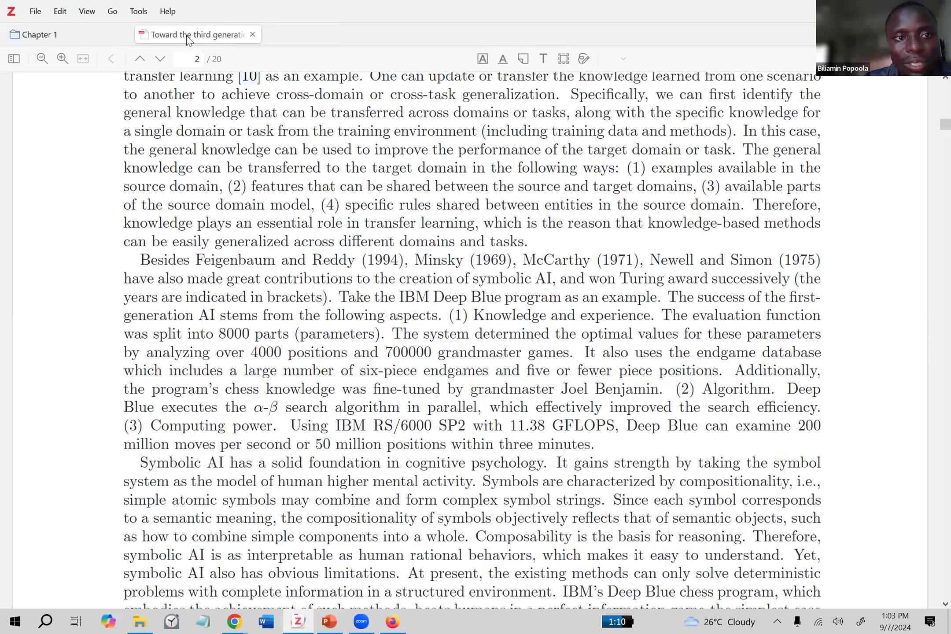
{"action": "scroll", "coordinate": [112, 37], "scroll_direction": "down", "scroll_amount": 3}
{"action": "left_click", "coordinate": [112, 37]}
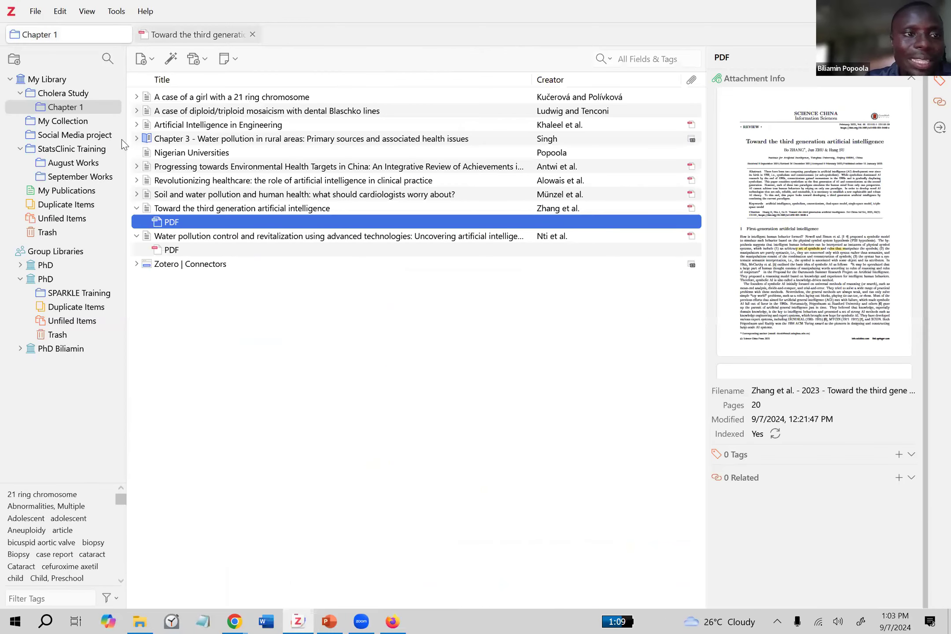
{"action": "left_click", "coordinate": [643, 59]}
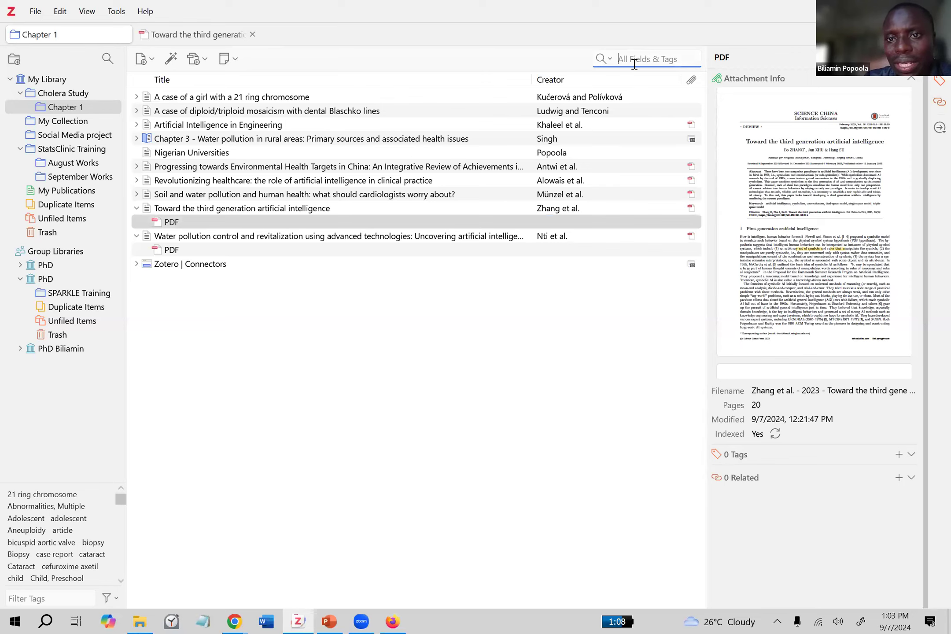
{"action": "type", "text": "a"}
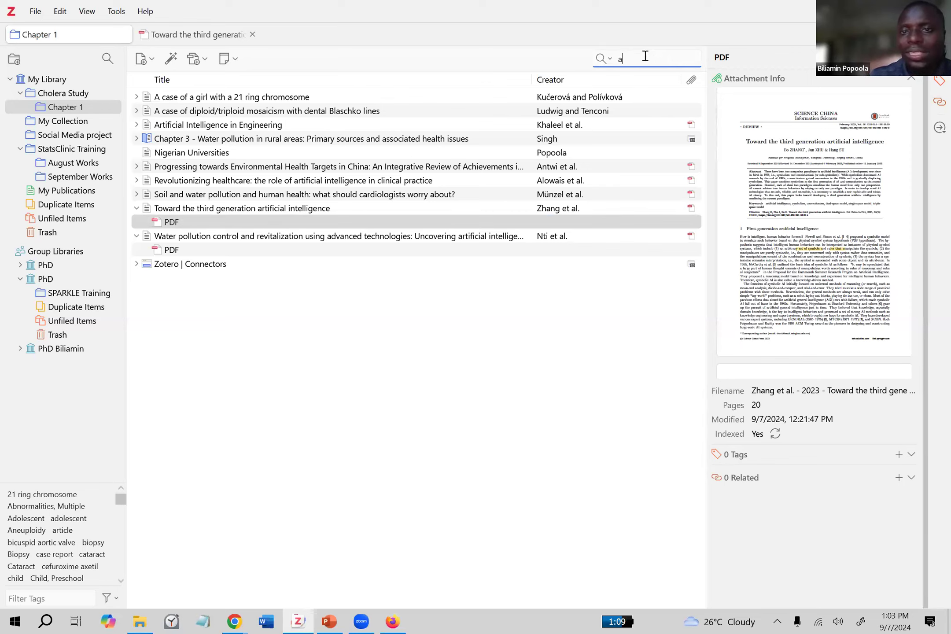
{"action": "key", "text": "BackSpace"}
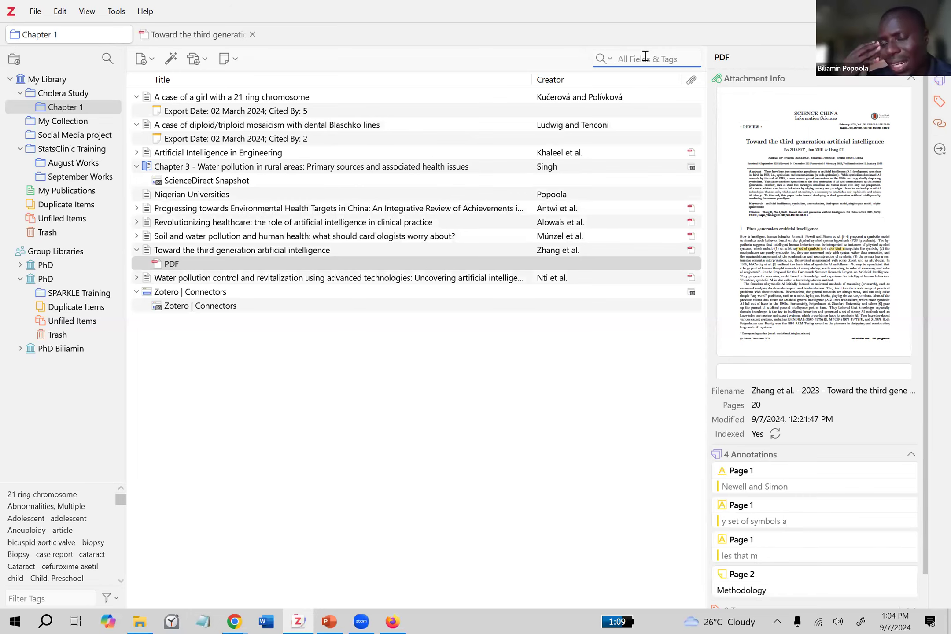
{"action": "type", "text": "popoola"}
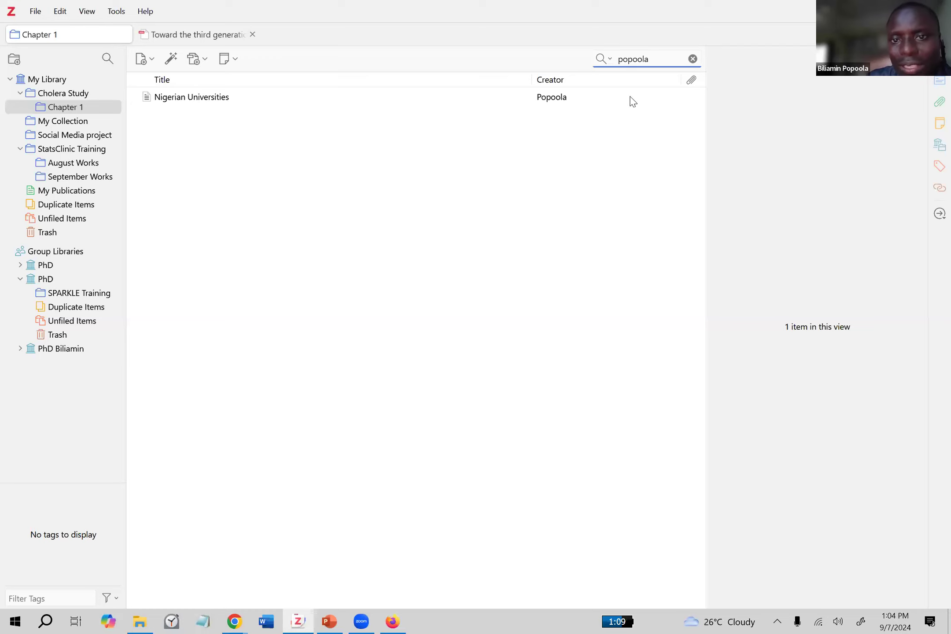
{"action": "left_click", "coordinate": [177, 100]}
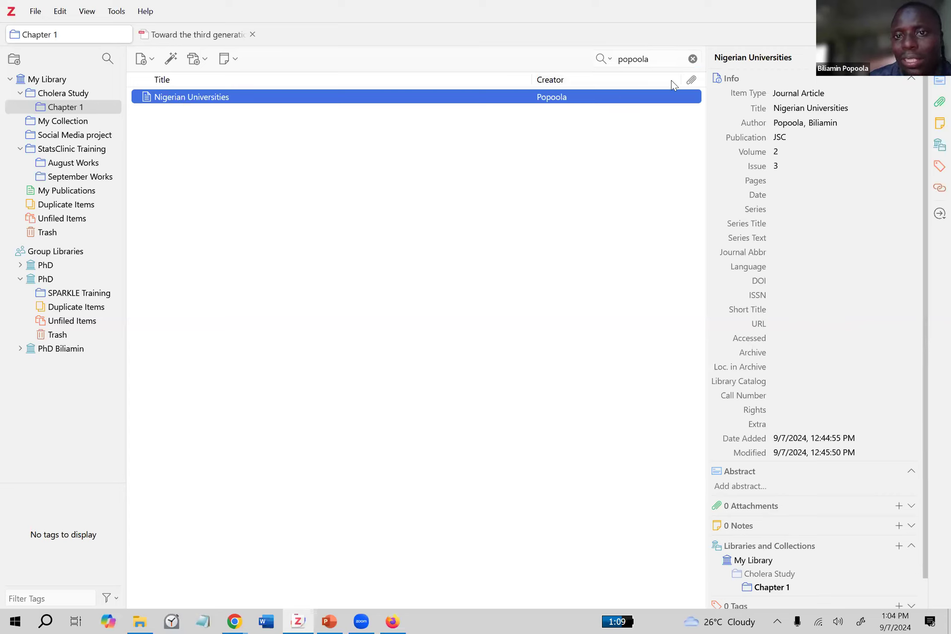
- Clear the search and search the whole My Library by the same author's surname
{"action": "left_click", "coordinate": [670, 59]}
{"action": "key", "text": "BackSpace"}
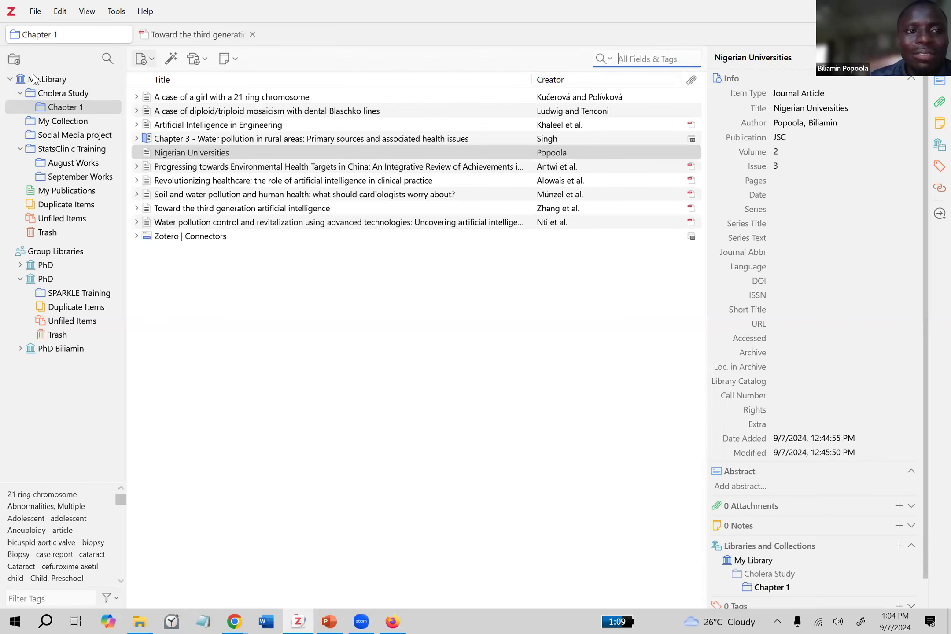
{"action": "left_click", "coordinate": [99, 75]}
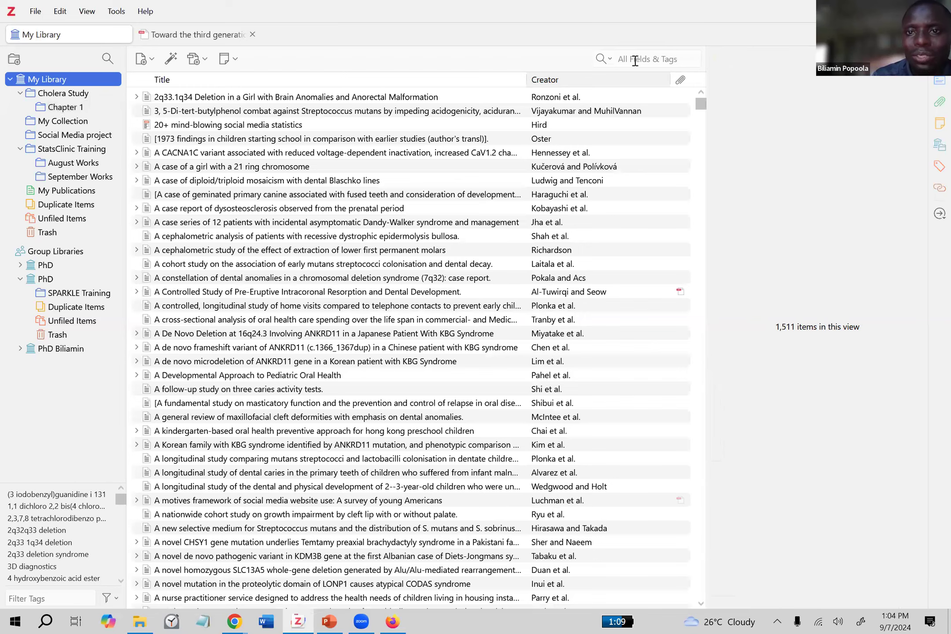
{"action": "left_click", "coordinate": [634, 60]}
{"action": "type", "text": "popoola"}
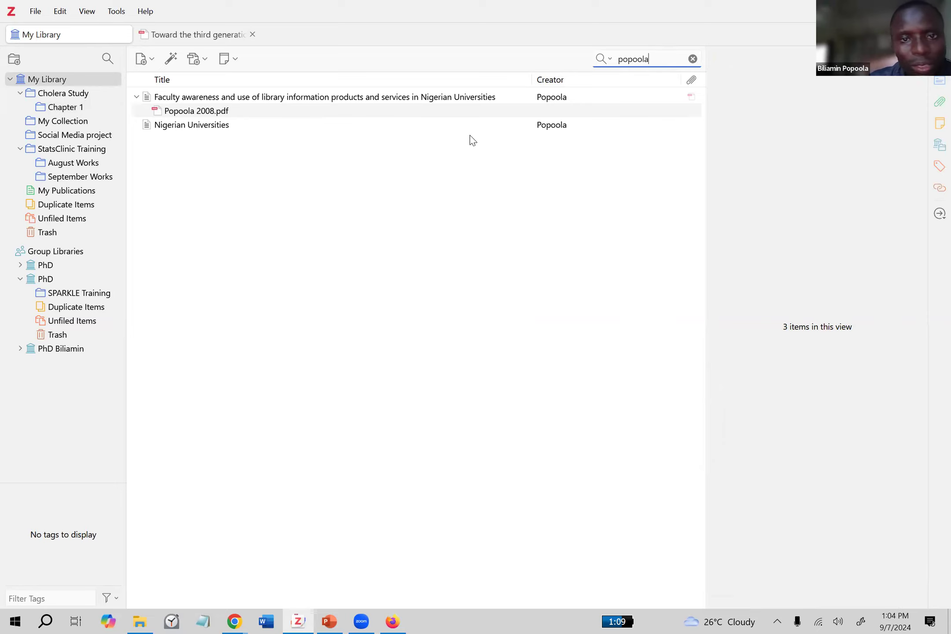
- Examine the search scope options and the Advanced Search conditions, then close Advanced Search without running it
{"action": "left_click", "coordinate": [610, 59]}
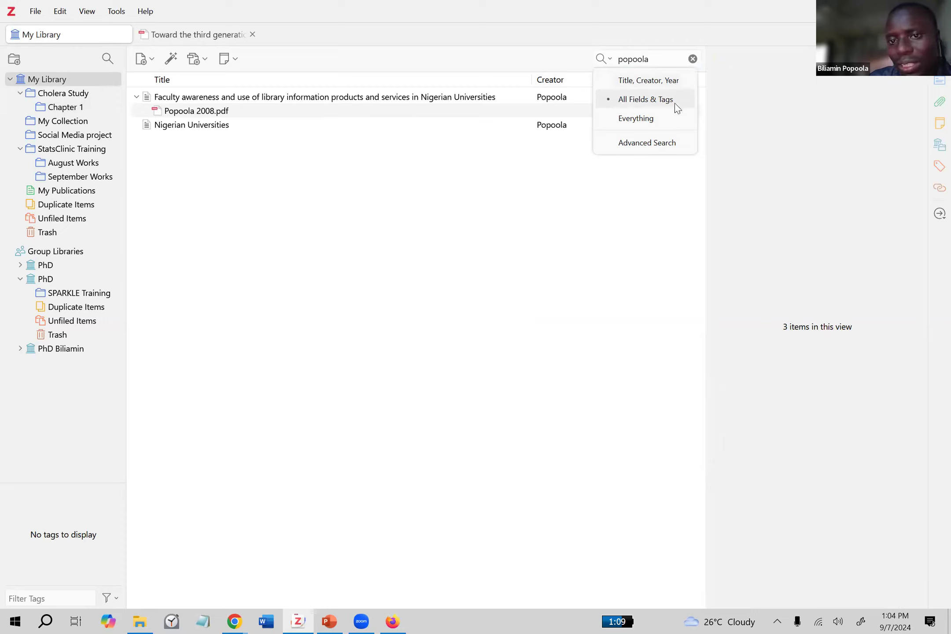
{"action": "left_click", "coordinate": [653, 146]}
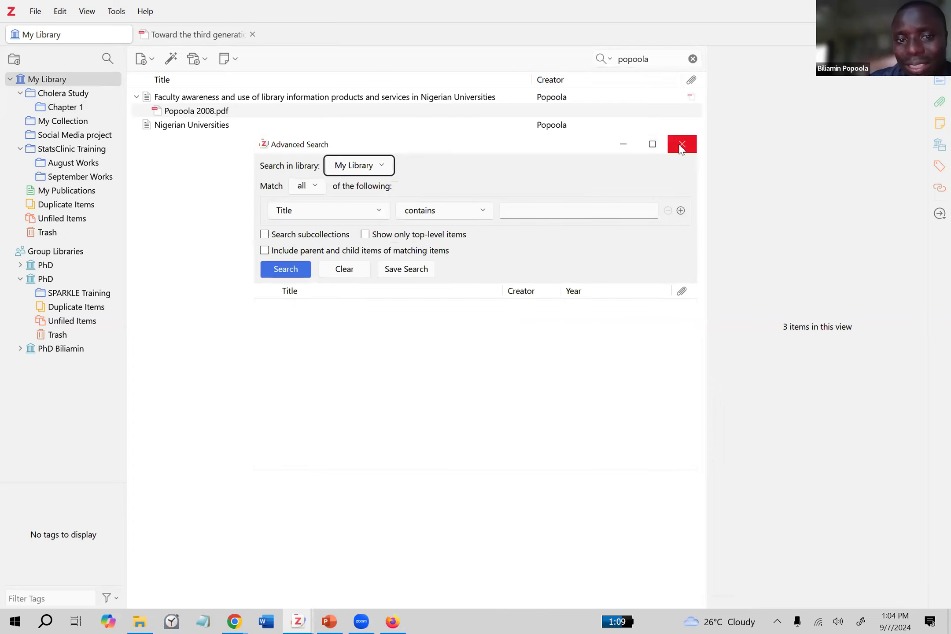
{"action": "left_click", "coordinate": [686, 149]}
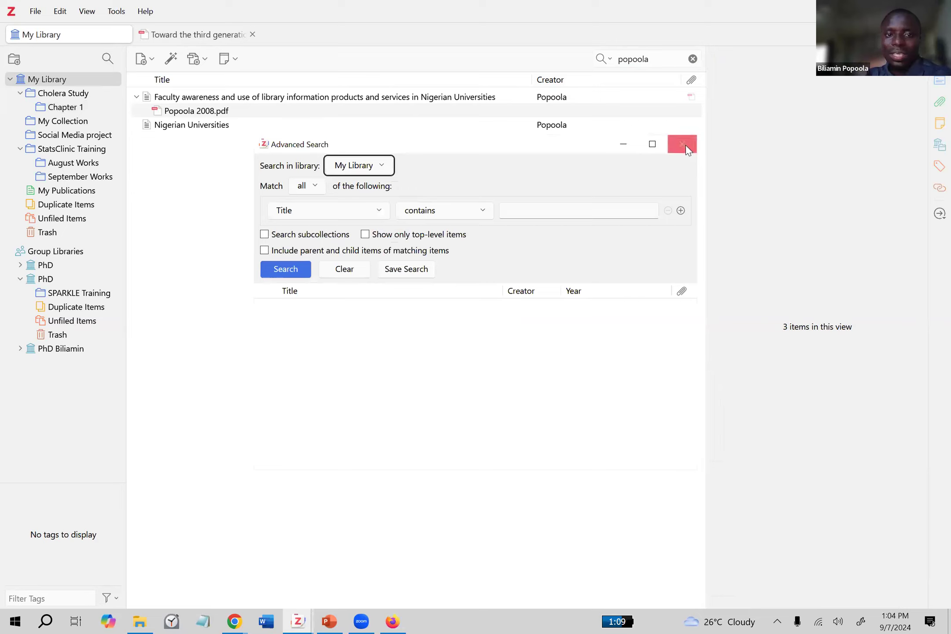
{"action": "left_click", "coordinate": [681, 145]}
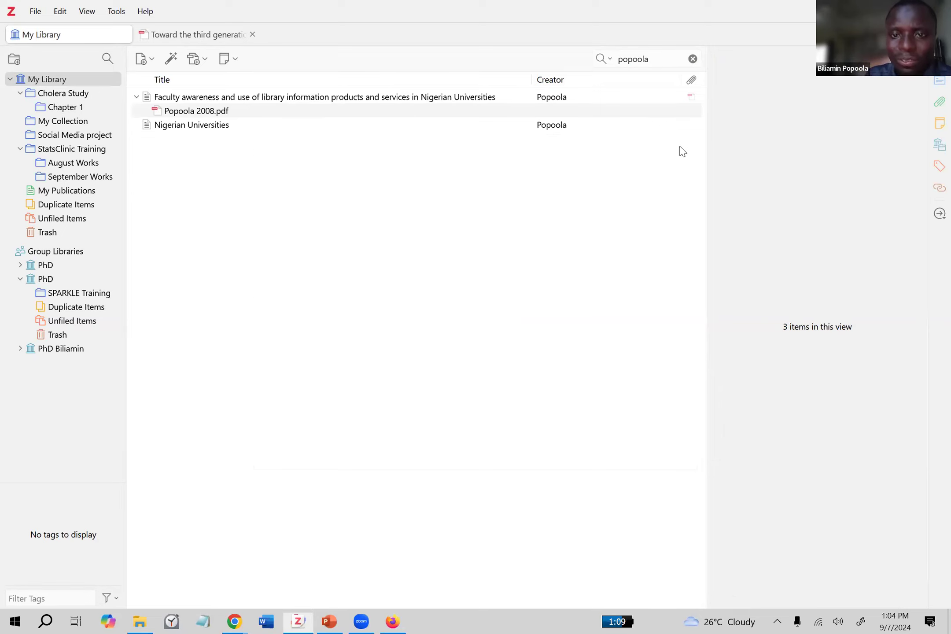
- Search the Chapter 1 collection for "methodology" with the search scope set to Everything
{"action": "double_click", "coordinate": [667, 60]}
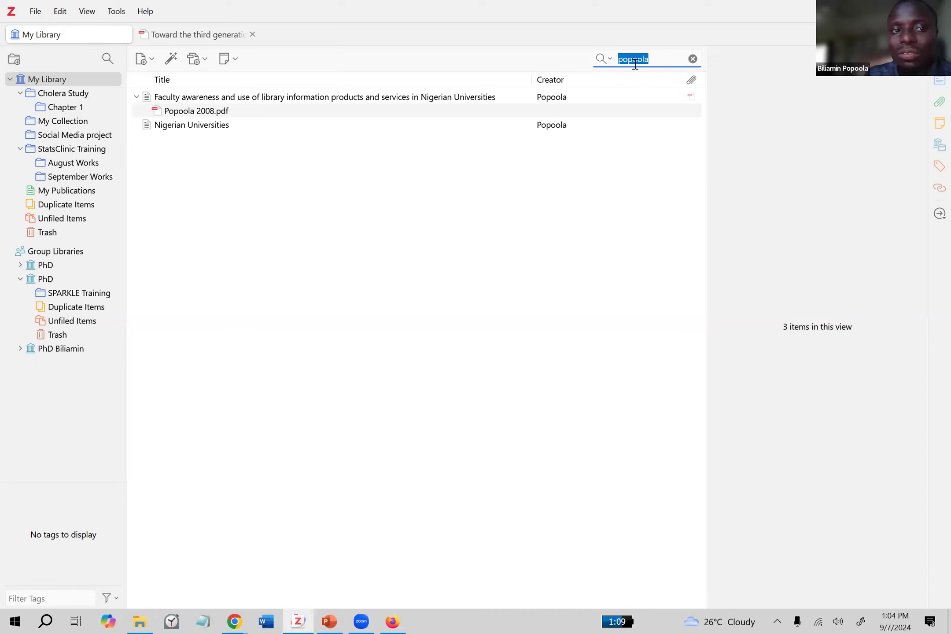
{"action": "left_click", "coordinate": [80, 110]}
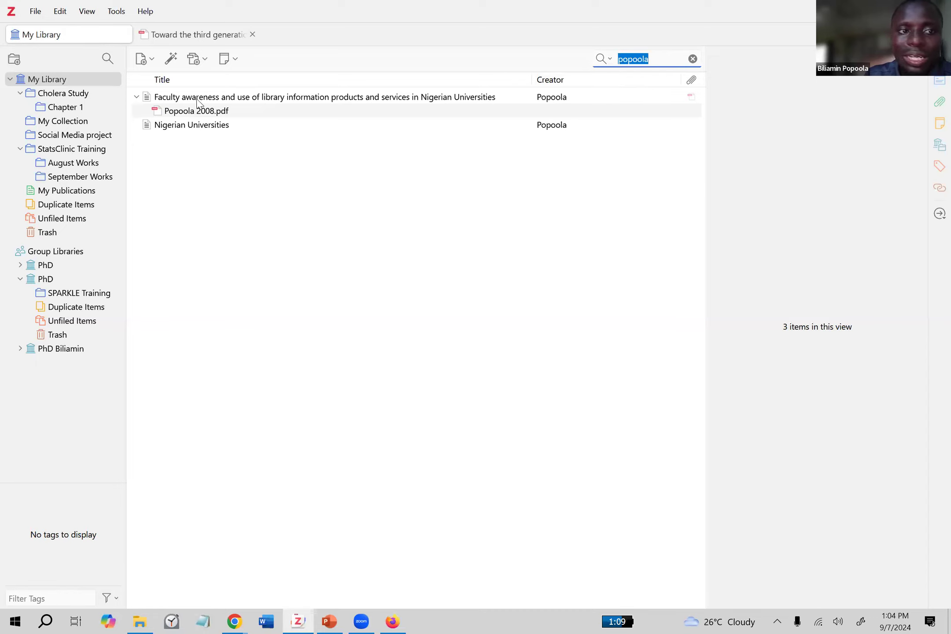
{"action": "left_click", "coordinate": [641, 62]}
{"action": "type", "text": "me"}
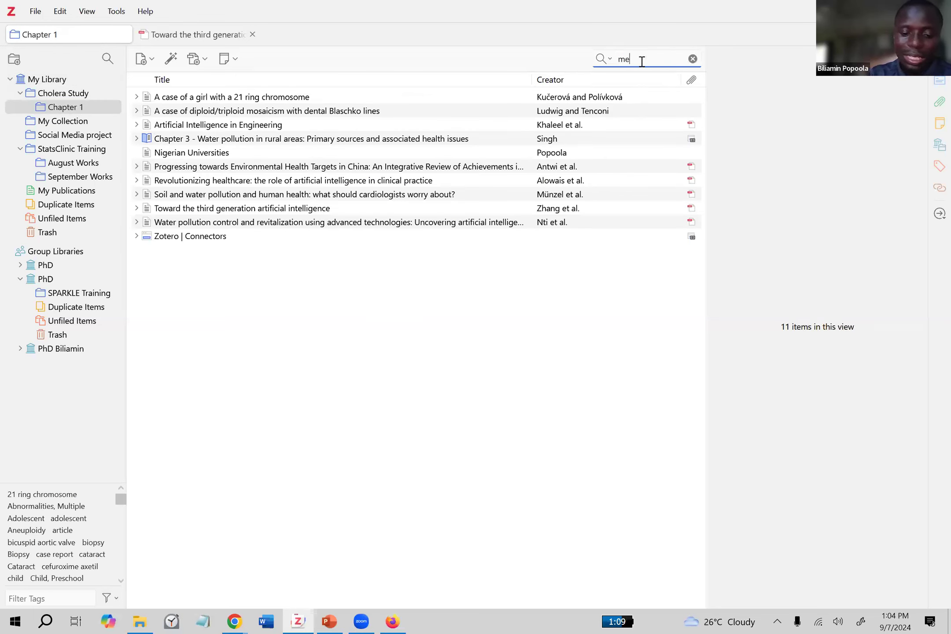
{"action": "type", "text": "thodology"}
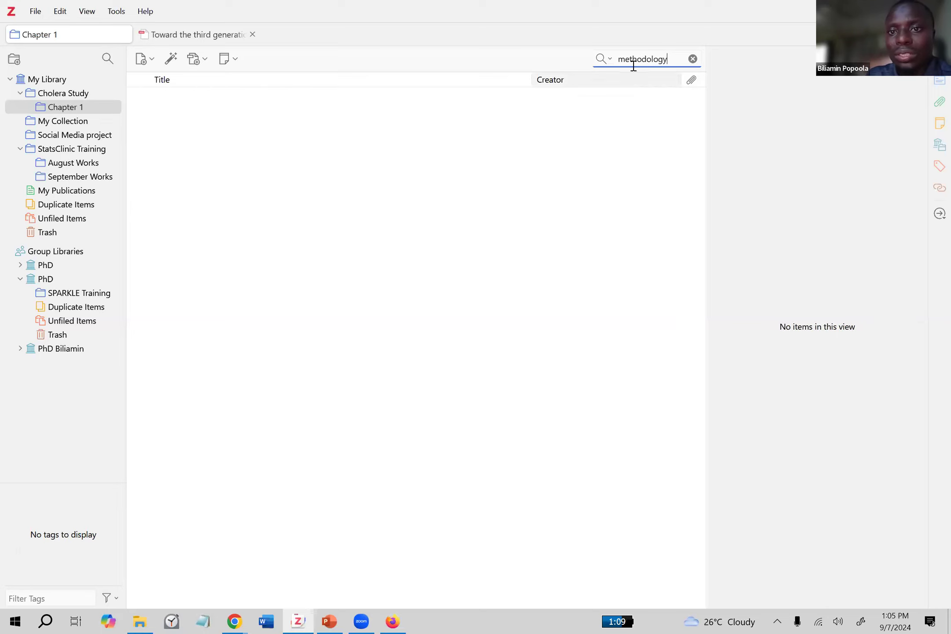
{"action": "left_click", "coordinate": [609, 59]}
{"action": "left_click", "coordinate": [628, 118]}
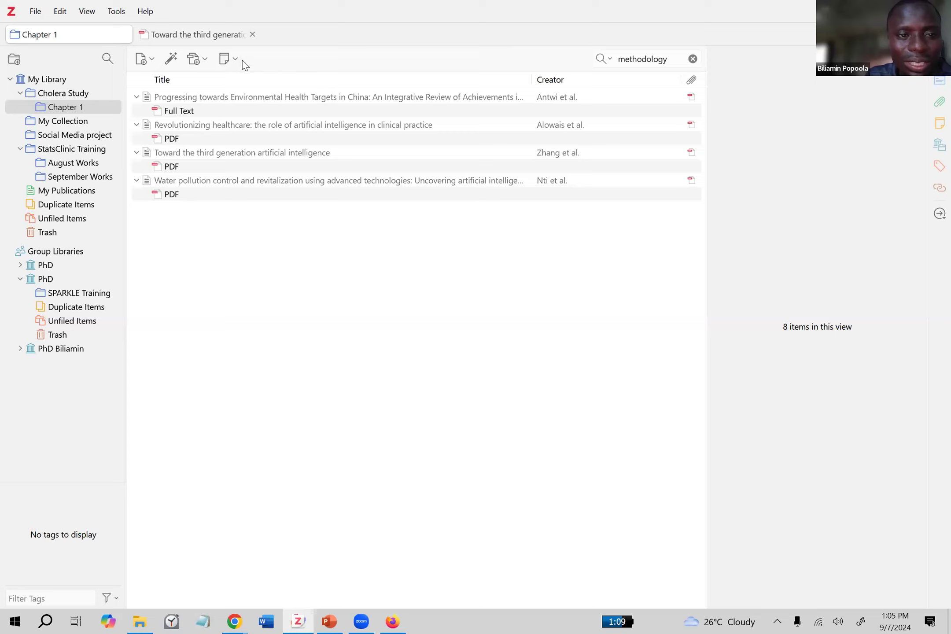
- Examine the metadata, abstract, attachment and notes sections of the "Toward the third generation artificial intelligence" item in the search results
{"action": "left_click", "coordinate": [228, 58]}
{"action": "left_click", "coordinate": [363, 58]}
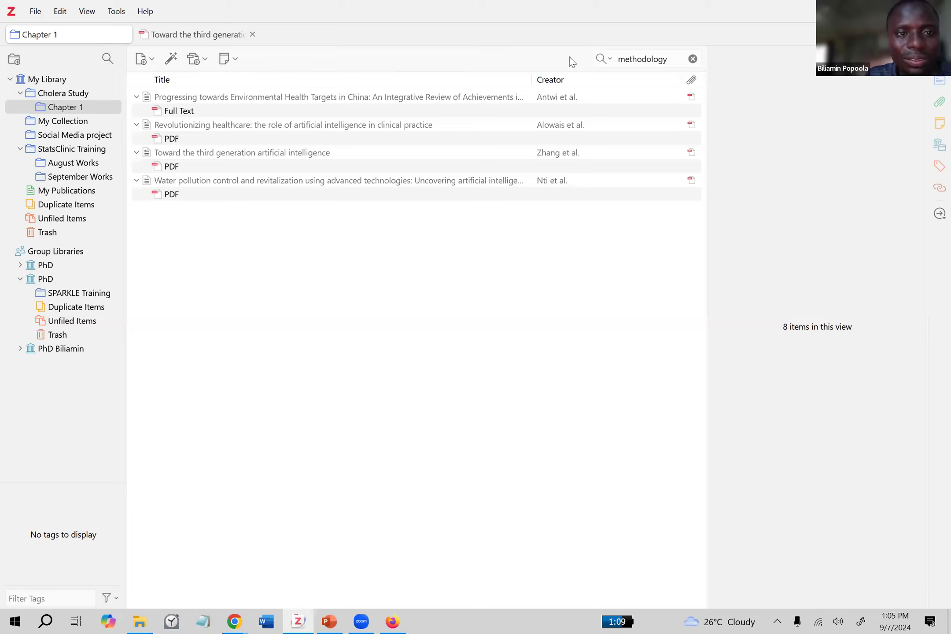
{"action": "left_click", "coordinate": [678, 59]}
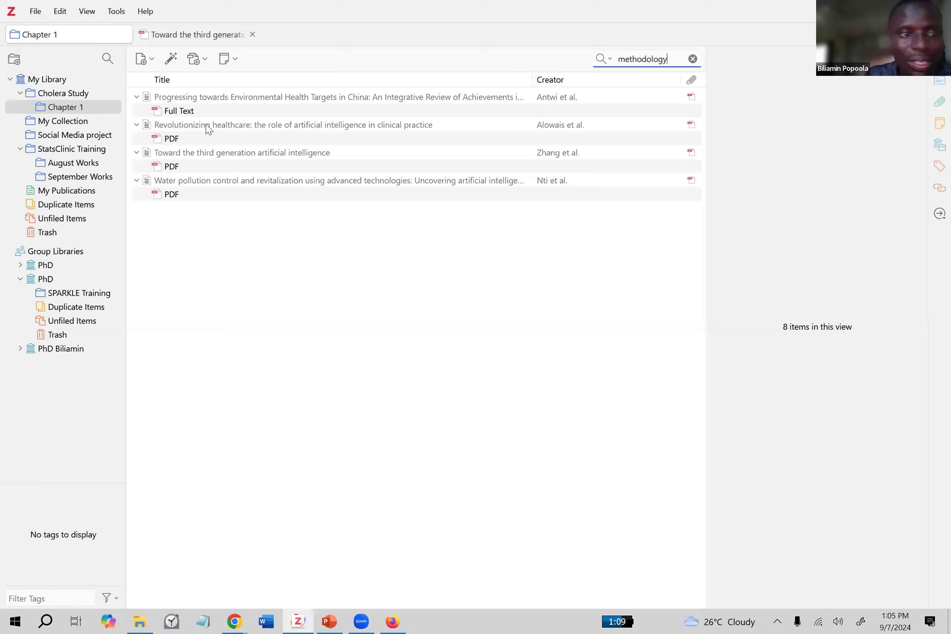
{"action": "left_click", "coordinate": [300, 171]}
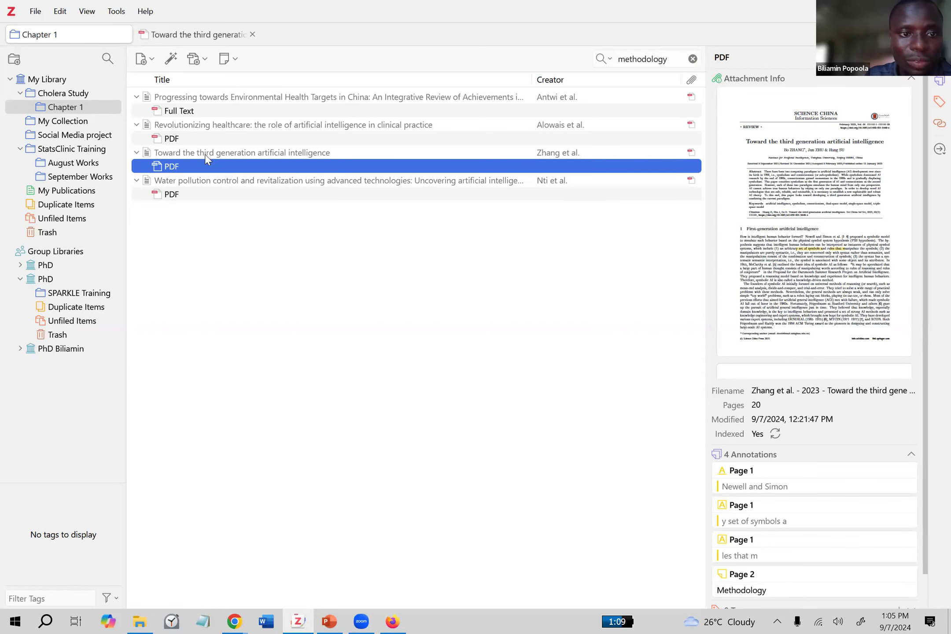
{"action": "left_click", "coordinate": [176, 154]}
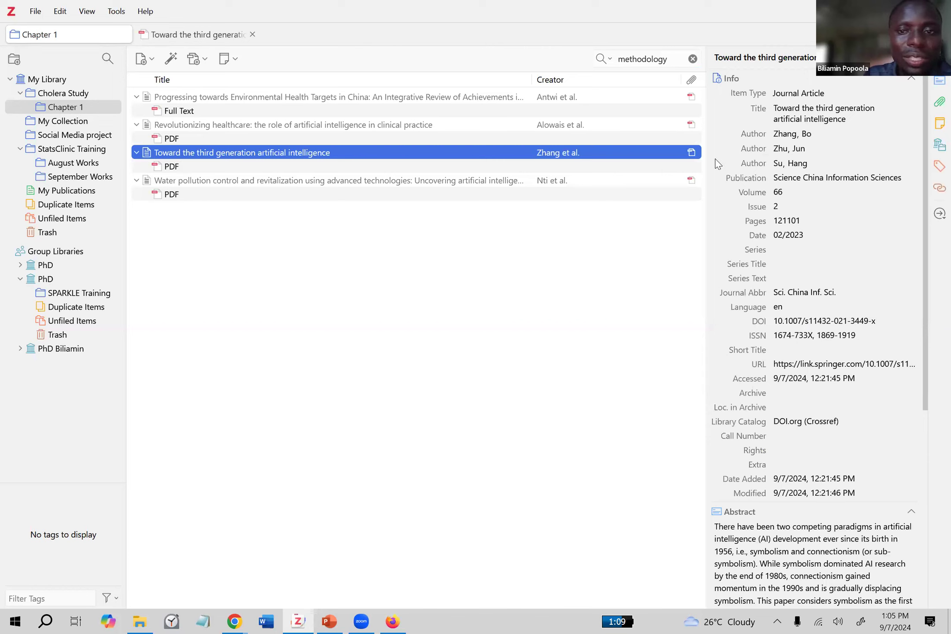
{"action": "scroll", "coordinate": [799, 173], "scroll_direction": "down", "scroll_amount": 10}
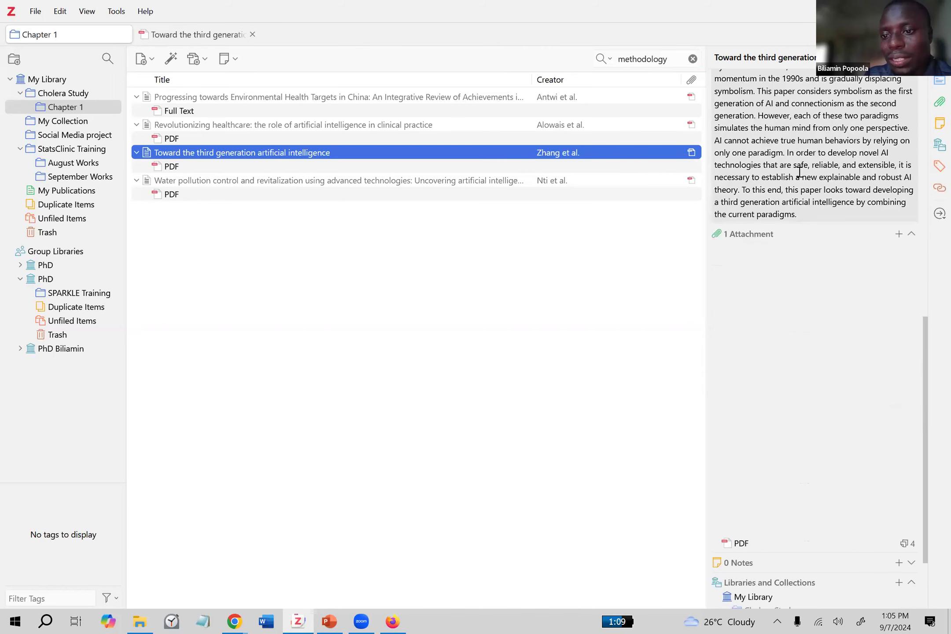
{"action": "scroll", "coordinate": [799, 172], "scroll_direction": "down", "scroll_amount": 3}
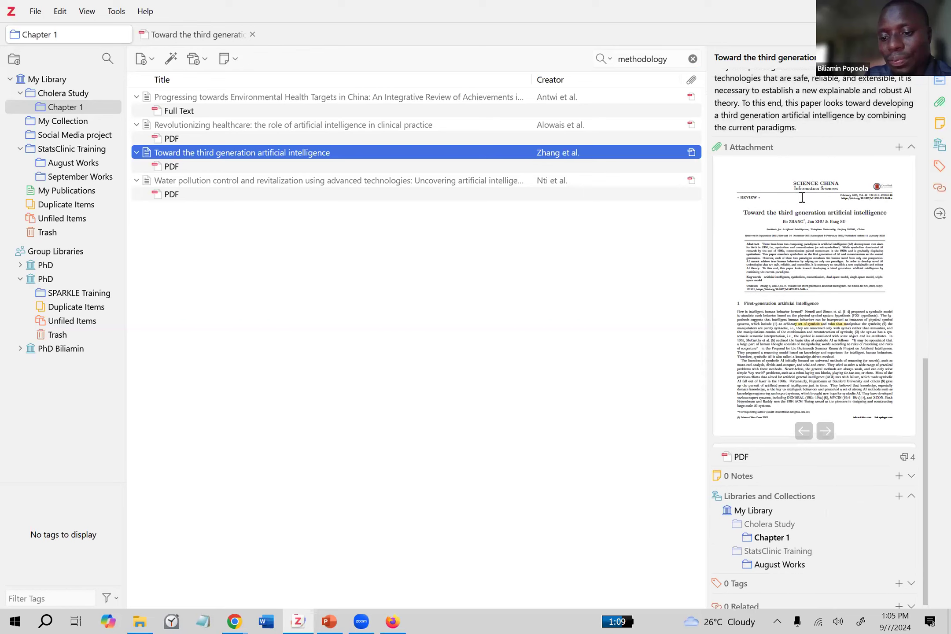
{"action": "scroll", "coordinate": [802, 198], "scroll_direction": "up", "scroll_amount": 8}
{"action": "scroll", "coordinate": [803, 197], "scroll_direction": "up", "scroll_amount": 3}
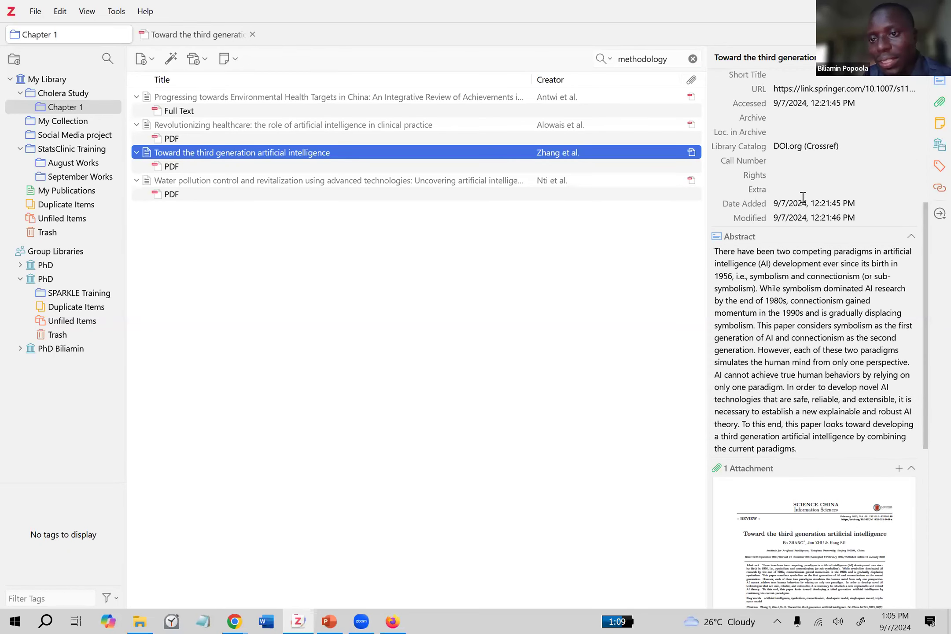
{"action": "scroll", "coordinate": [802, 196], "scroll_direction": "up", "scroll_amount": 7}
{"action": "scroll", "coordinate": [803, 196], "scroll_direction": "down", "scroll_amount": 8}
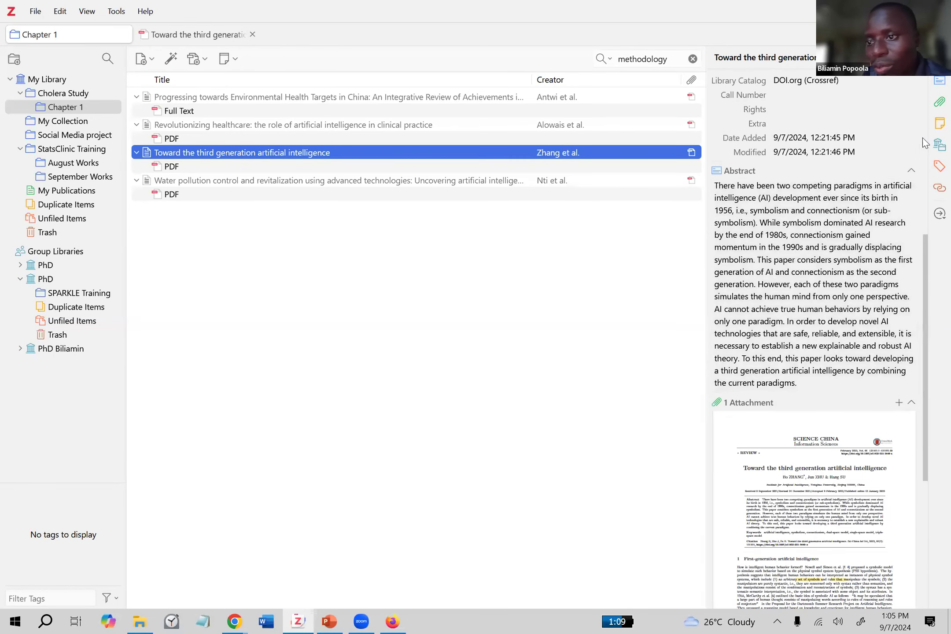
{"action": "left_click", "coordinate": [933, 125]}
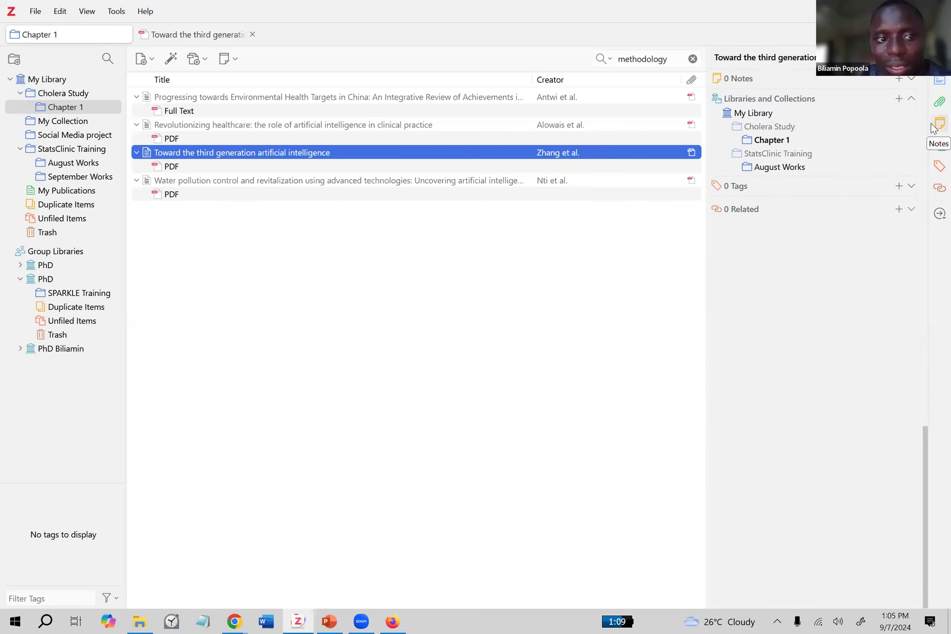
- Examine the annotations on the PDF attached to "Toward the third generation artificial intelligence", down to the Methodology note on page 2
{"action": "left_click", "coordinate": [395, 167]}
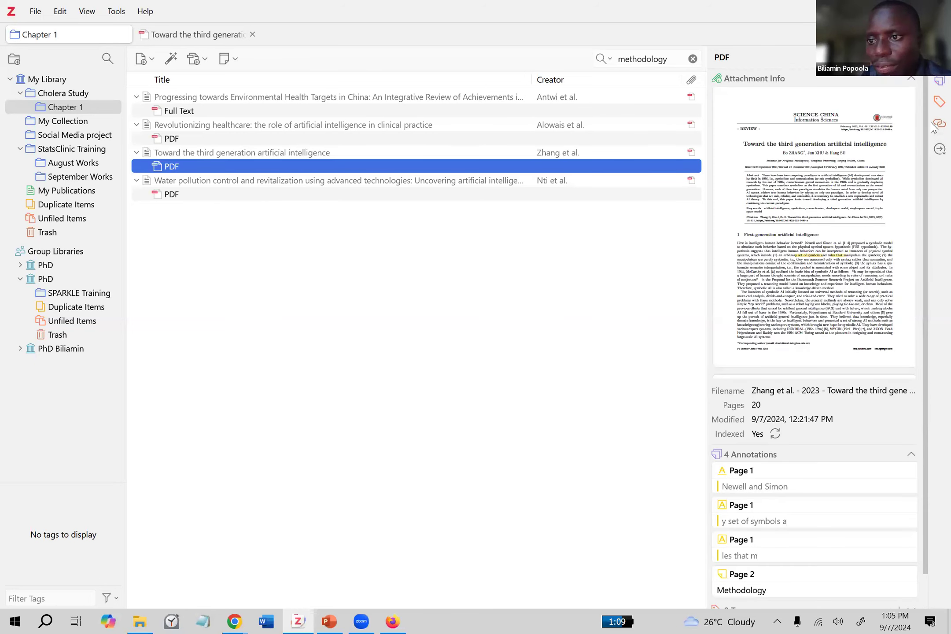
{"action": "scroll", "coordinate": [854, 345], "scroll_direction": "down", "scroll_amount": 1}
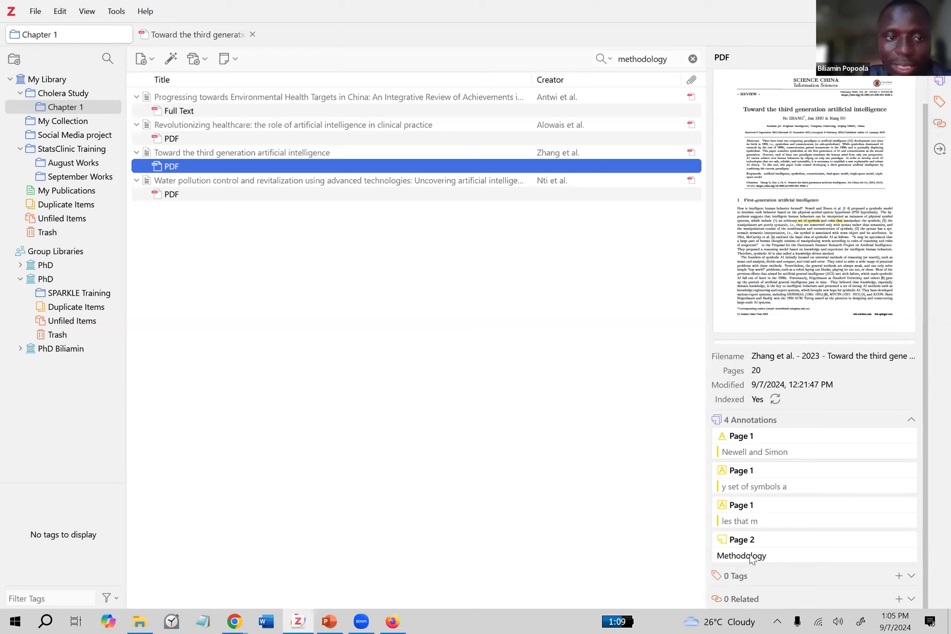
{"action": "left_click", "coordinate": [668, 60]}
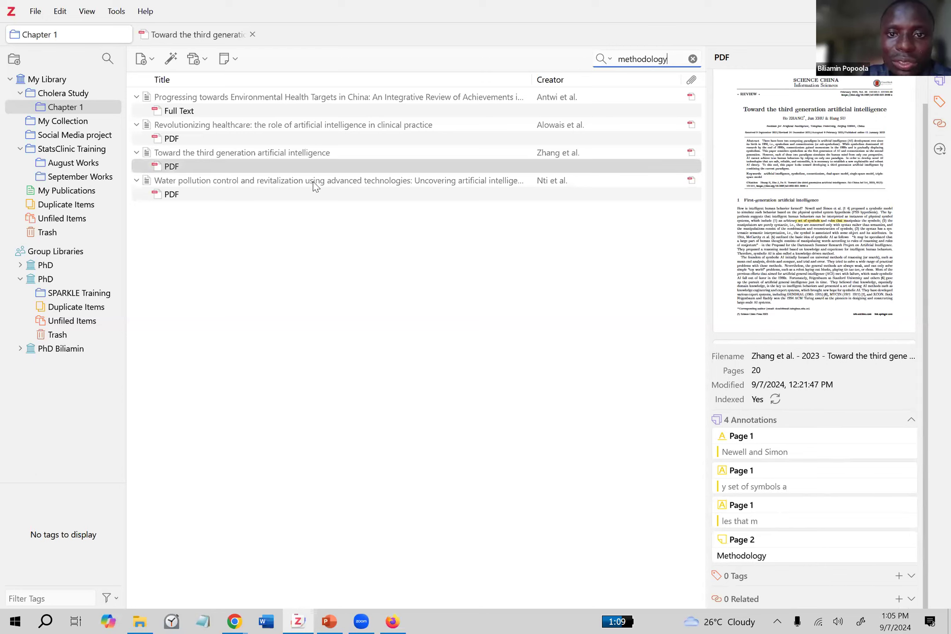
{"action": "left_click_drag", "start_coordinate": [666, 59], "coordinate": [619, 58]}
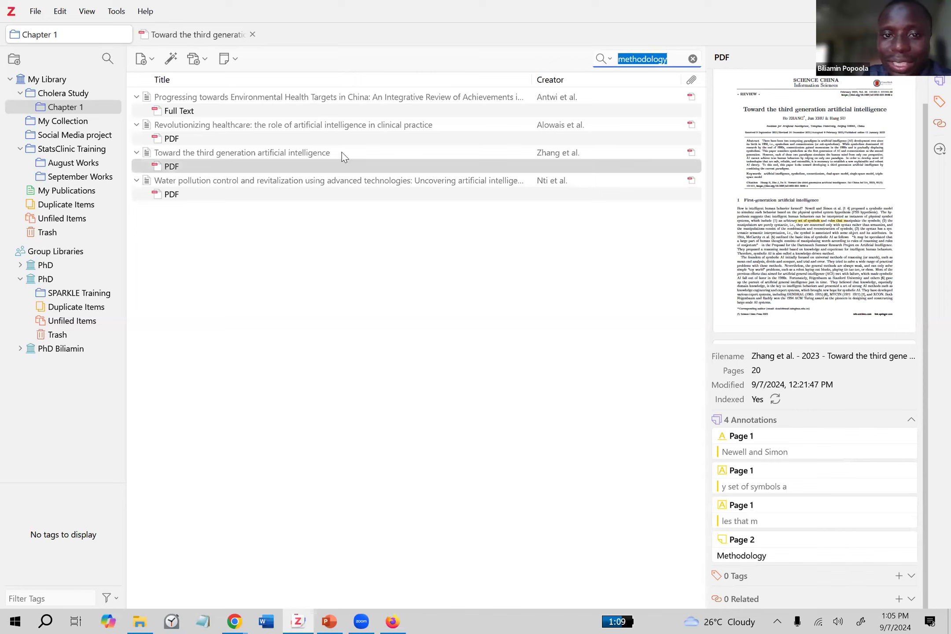
{"action": "left_click", "coordinate": [289, 167]}
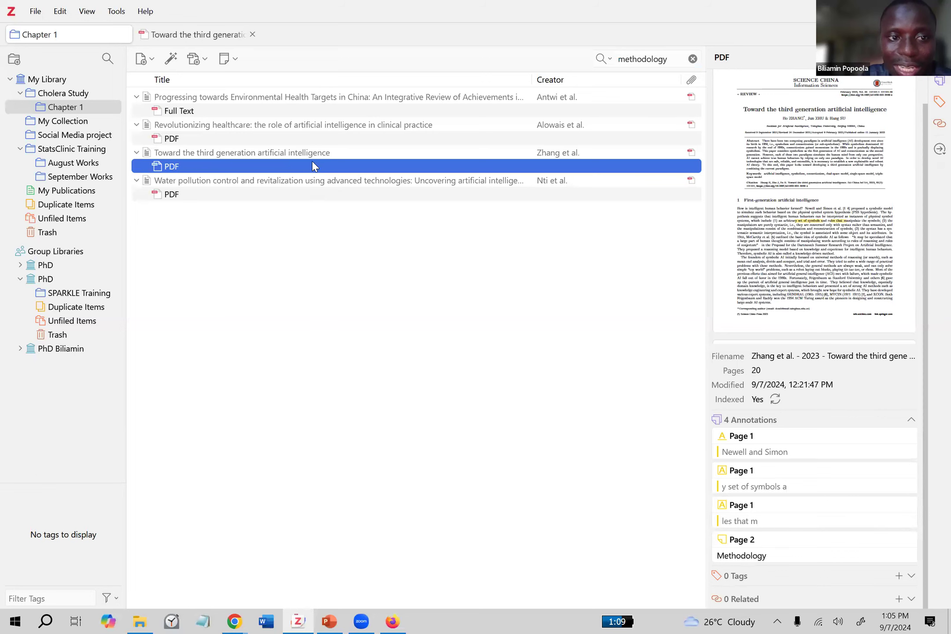
{"action": "mouse_move", "coordinate": [871, 172]}
{"action": "scroll", "coordinate": [871, 172], "scroll_direction": "up", "scroll_amount": 2}
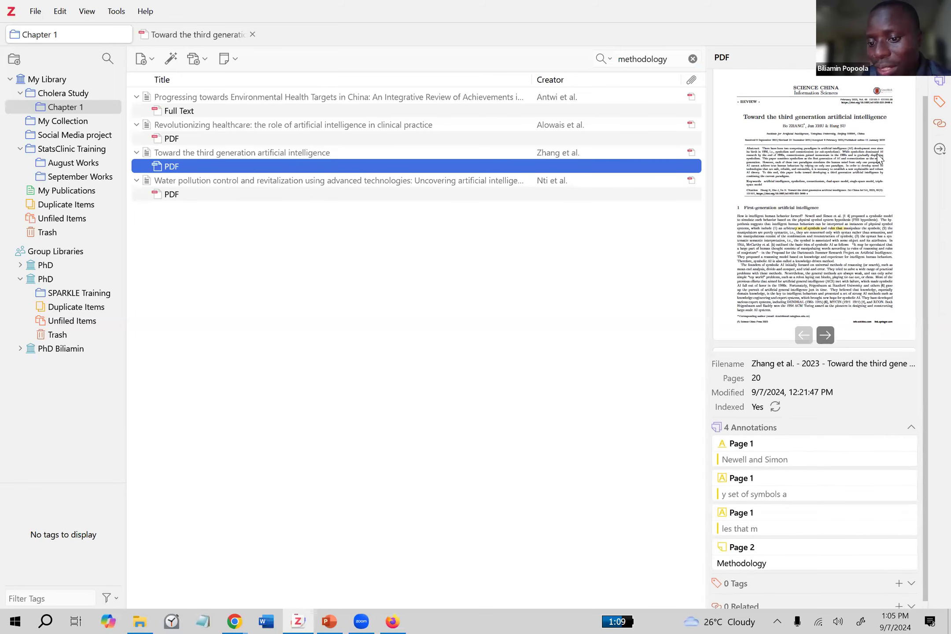
{"action": "scroll", "coordinate": [878, 158], "scroll_direction": "down", "scroll_amount": 1}
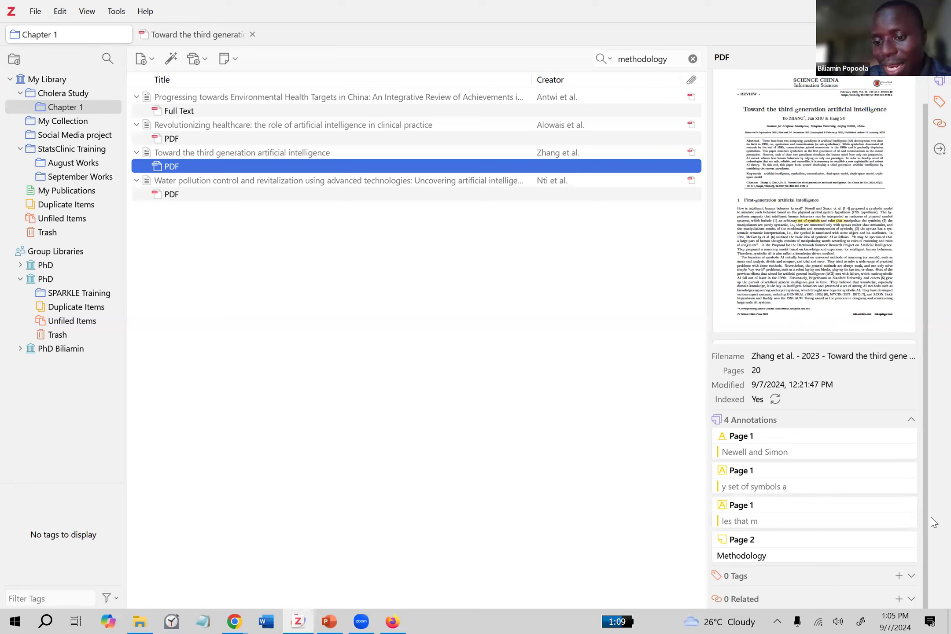
{"action": "left_click", "coordinate": [803, 551]}
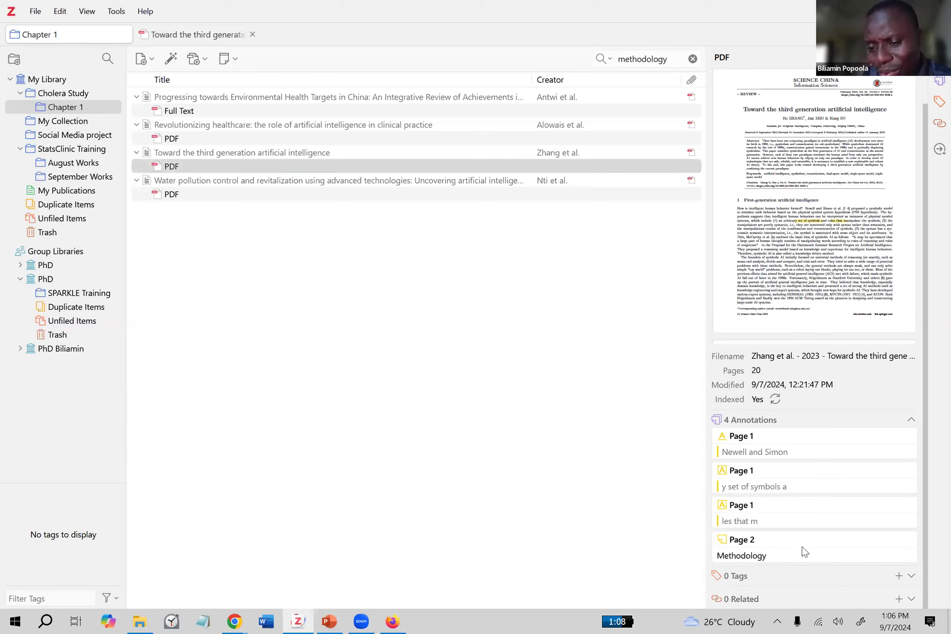
- Review the search scope options available for the "methodology" search
{"action": "double_click", "coordinate": [634, 59]}
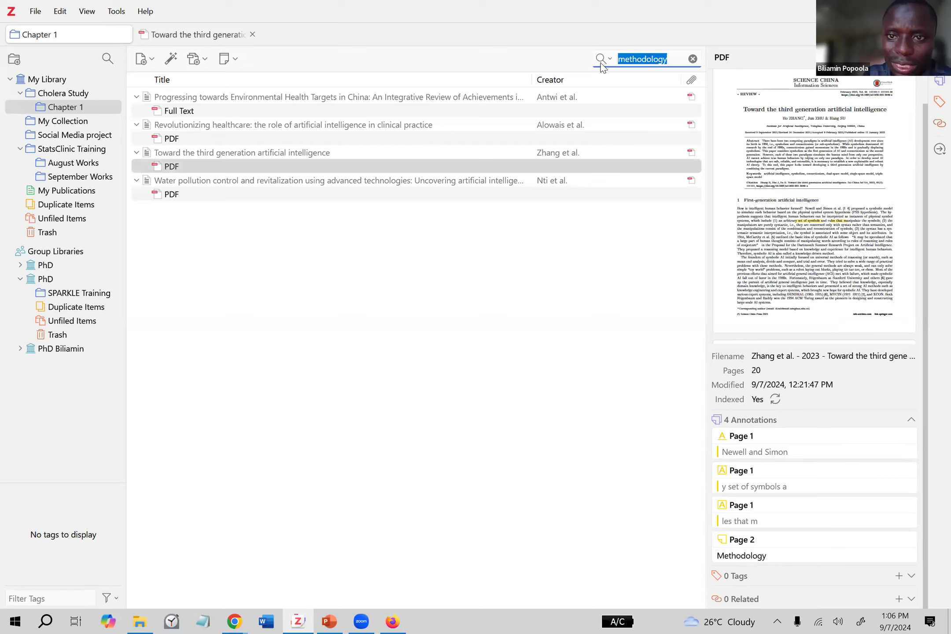
{"action": "left_click", "coordinate": [654, 58]}
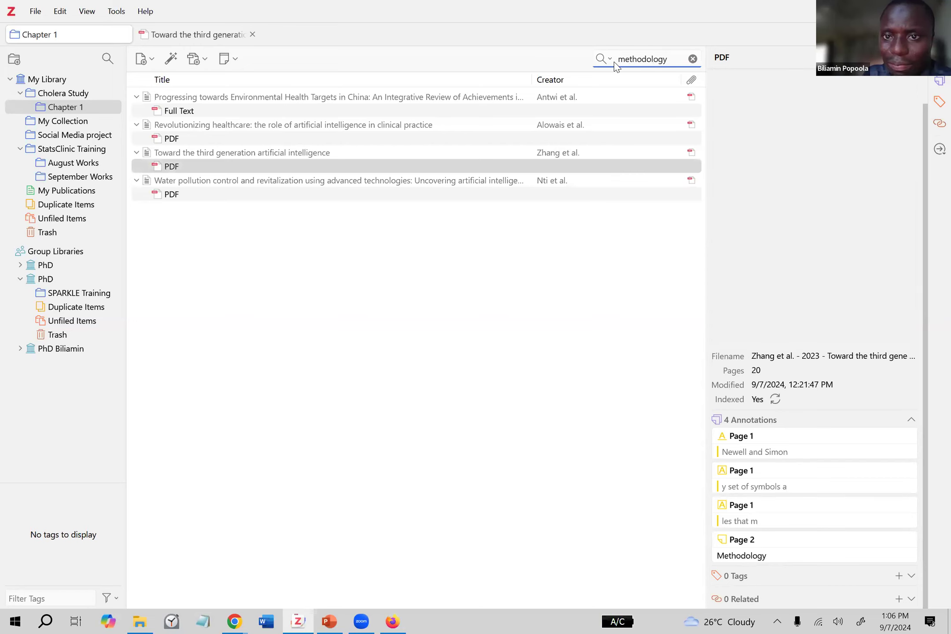
{"action": "left_click", "coordinate": [610, 60]}
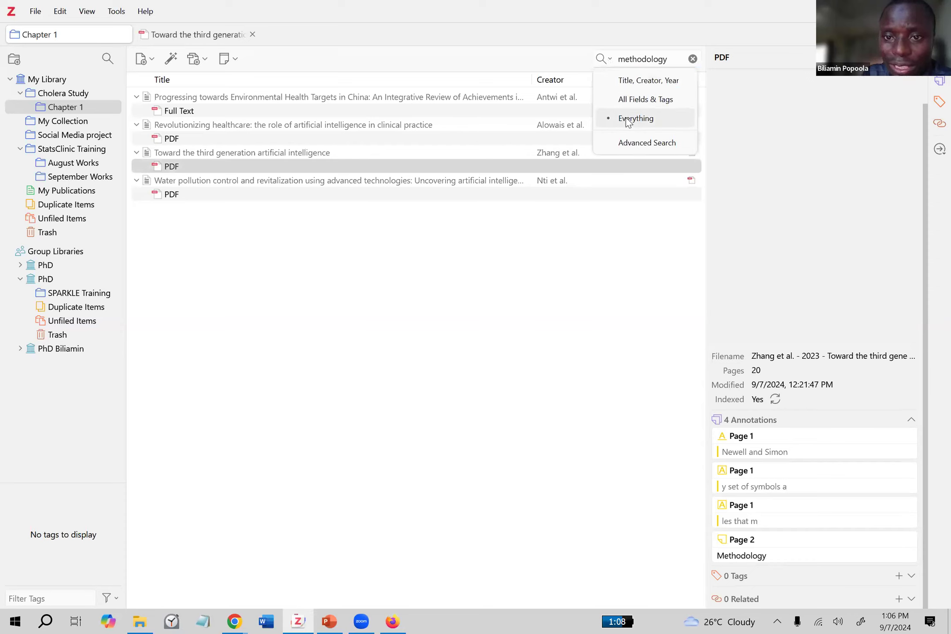
{"action": "left_click", "coordinate": [664, 85]}
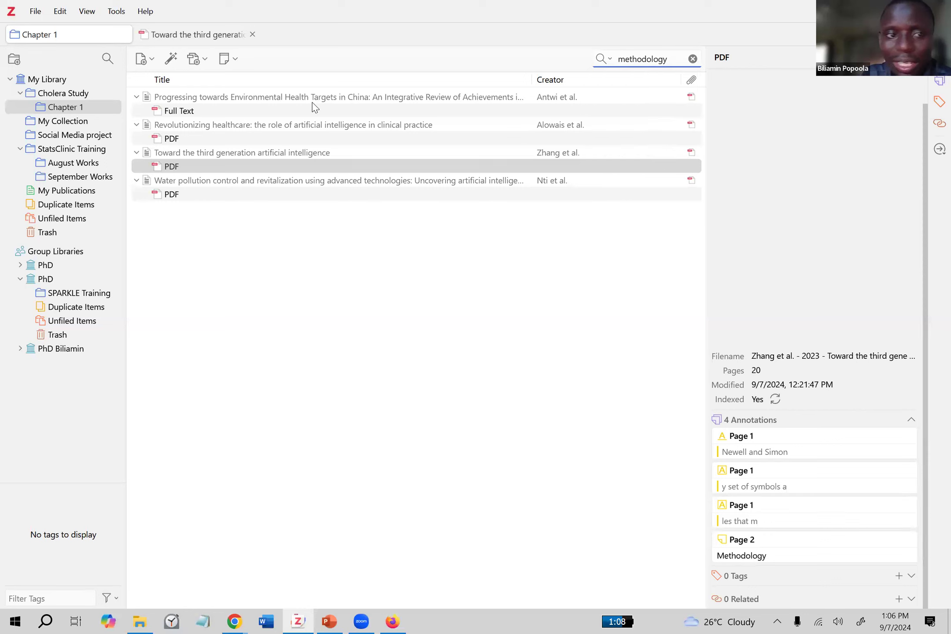
- View the details of "Toward the third generation artificial intelligence", then recheck the Methodology note in its PDF attachment
{"action": "left_click", "coordinate": [207, 153]}
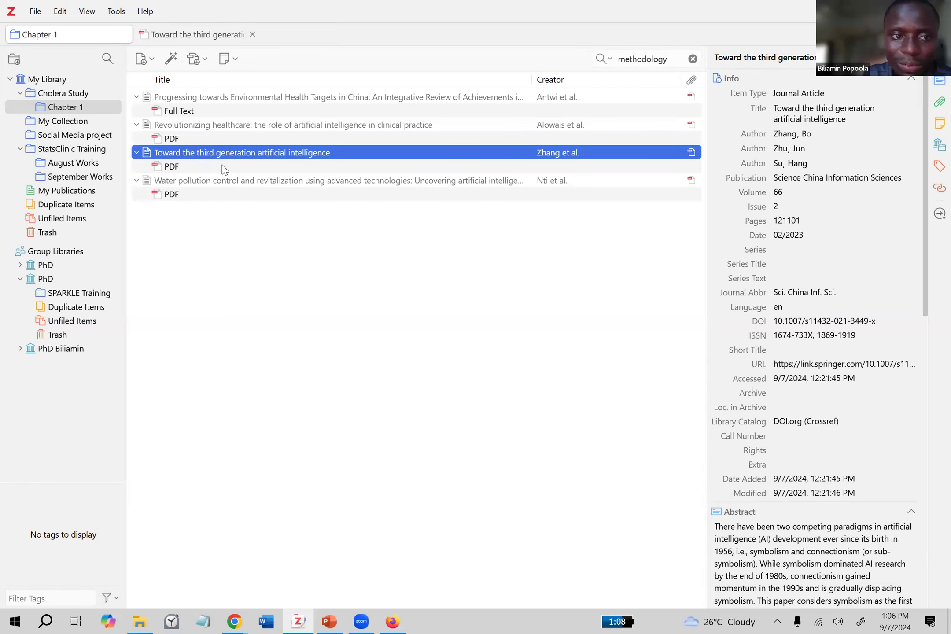
{"action": "left_click", "coordinate": [222, 166]}
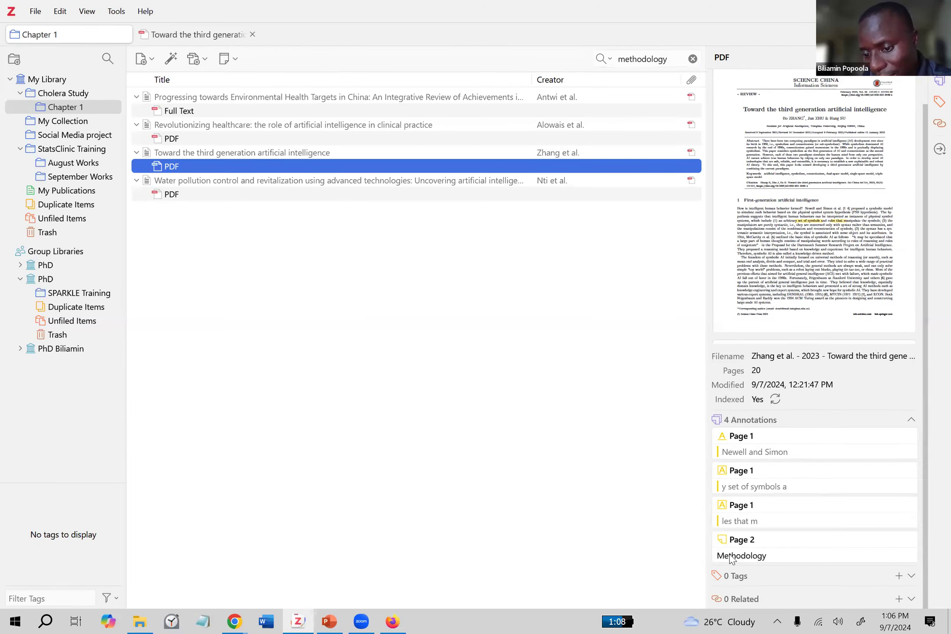
{"action": "left_click", "coordinate": [748, 555]}
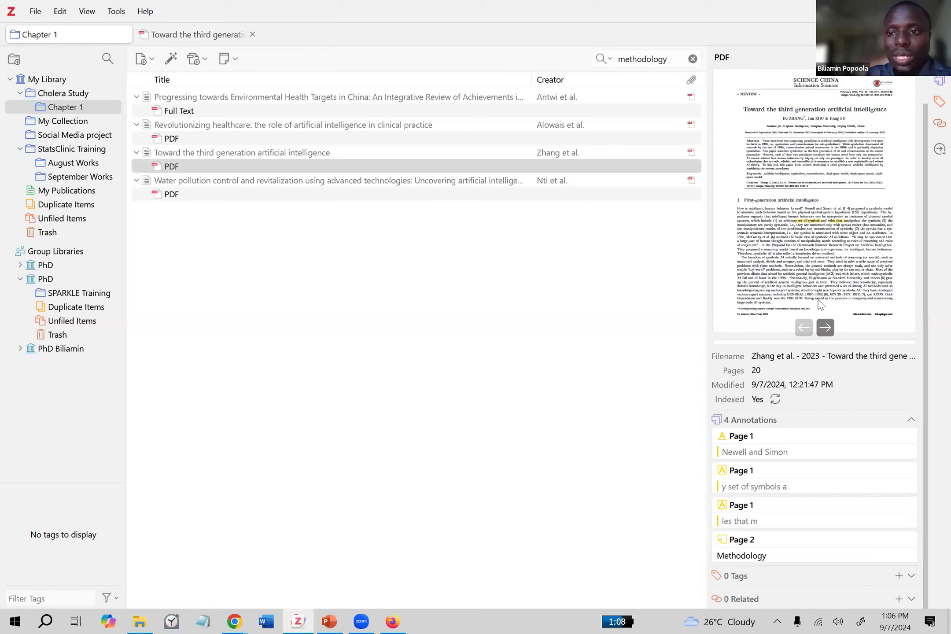
{"action": "scroll", "coordinate": [820, 308], "scroll_direction": "up", "scroll_amount": 1}
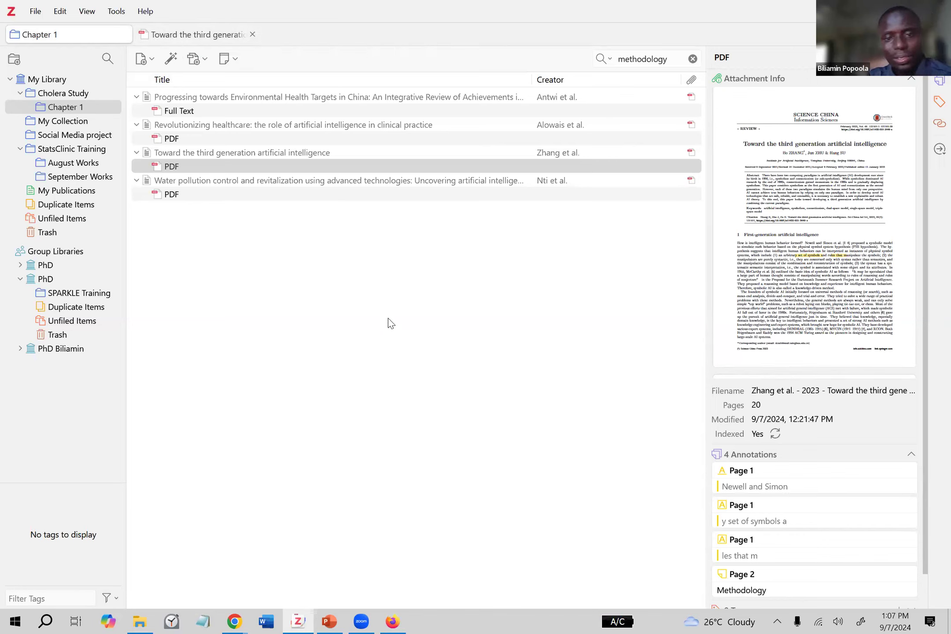
- Clear the "methodology" search and collapse all expanded items in the Chapter 1 collection
{"action": "left_click", "coordinate": [692, 59]}
{"action": "left_click", "coordinate": [339, 327]}
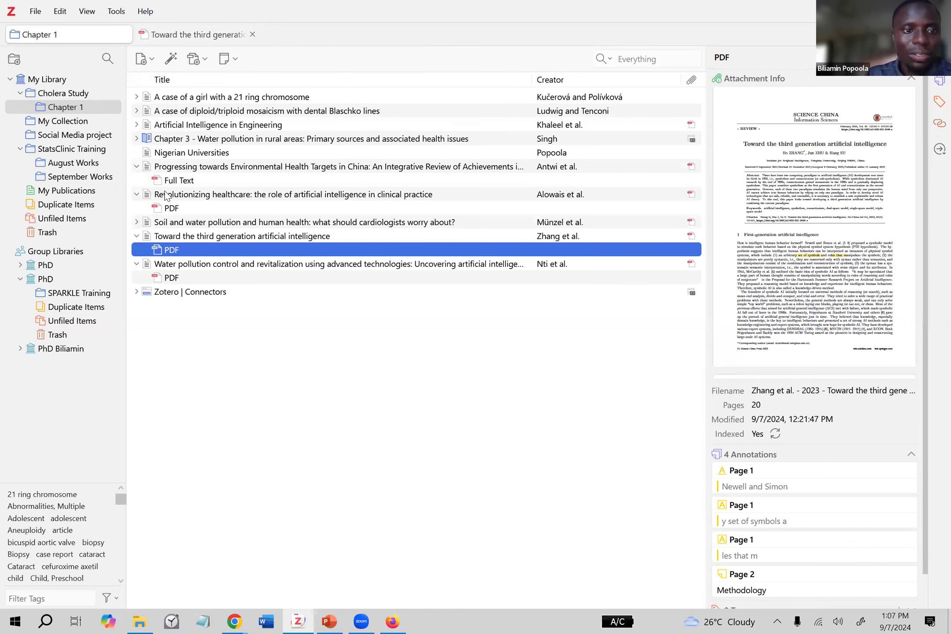
{"action": "left_click", "coordinate": [143, 195]}
{"action": "left_click", "coordinate": [136, 167]}
{"action": "left_click", "coordinate": [137, 208]}
{"action": "left_click", "coordinate": [137, 180]}
{"action": "left_click", "coordinate": [136, 194]}
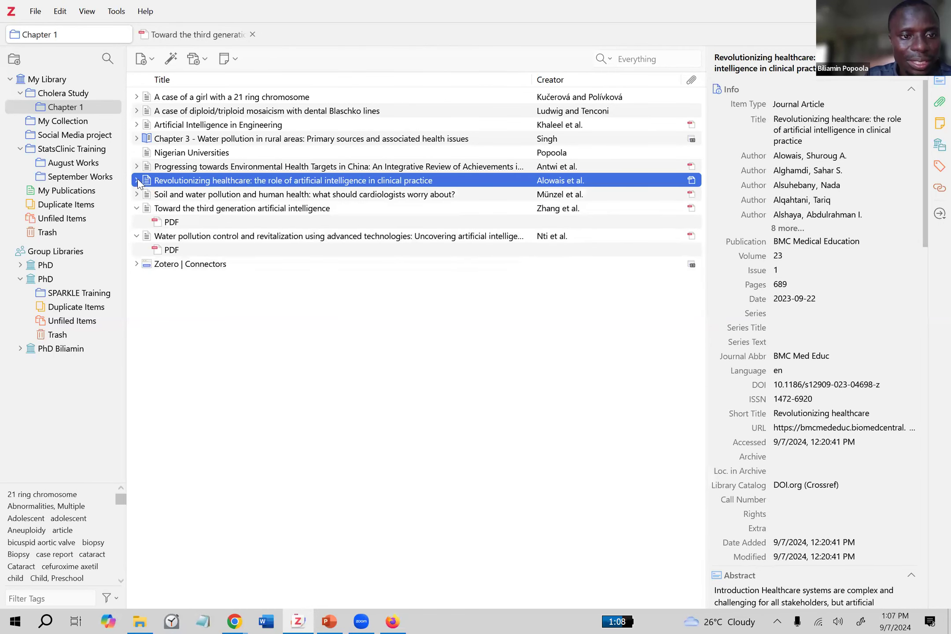
{"action": "left_click", "coordinate": [137, 208]}
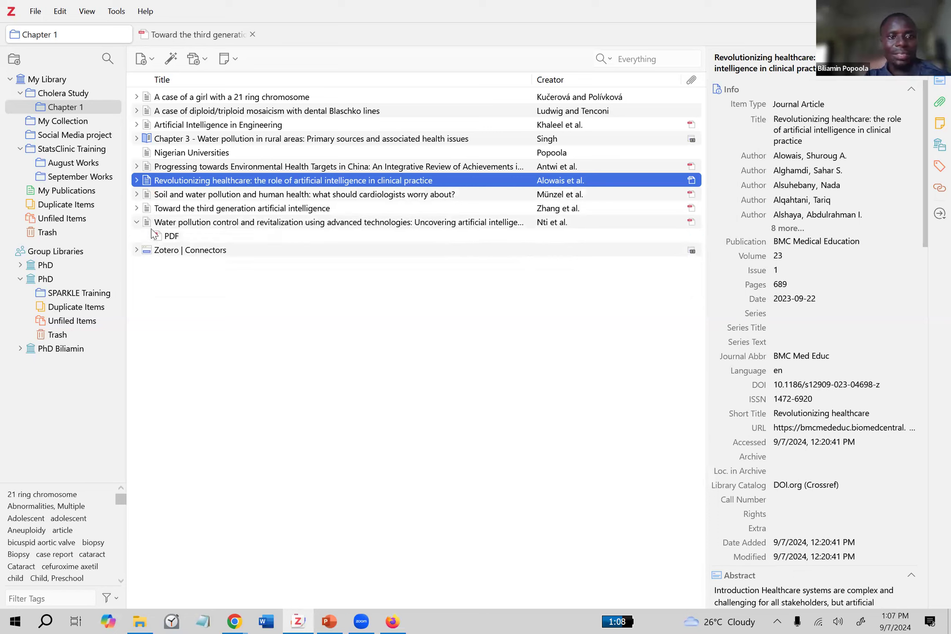
{"action": "left_click", "coordinate": [137, 222]}
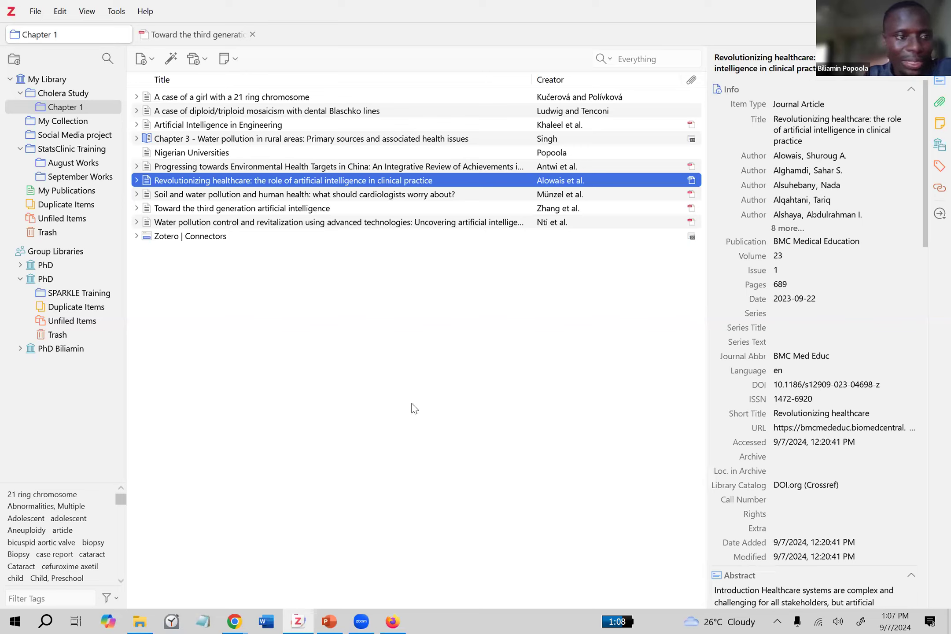
- Look over the library's file commands, view the Zotero website's login page in Chrome, and return to the Zotero desktop library
{"action": "left_click", "coordinate": [34, 13]}
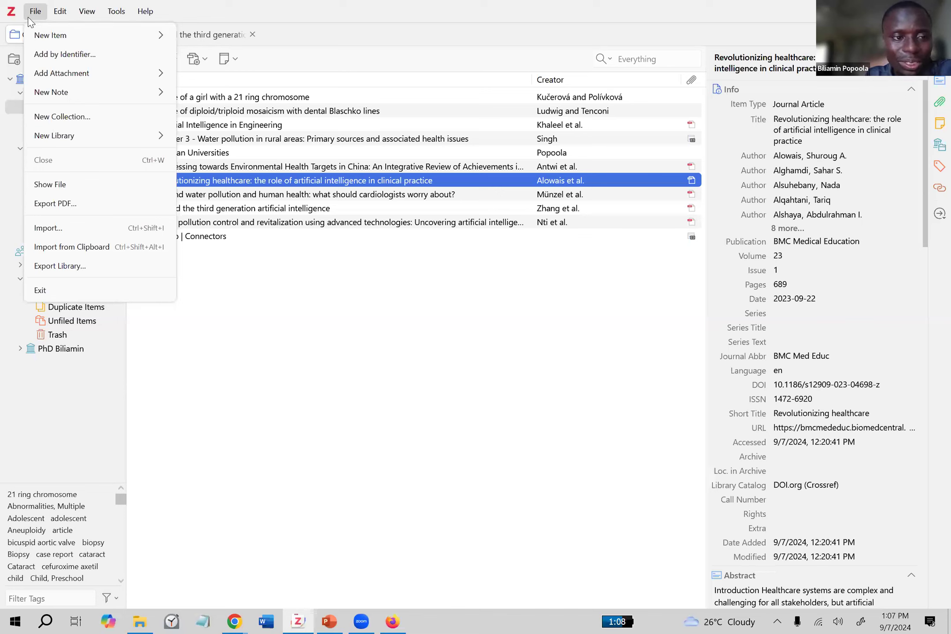
{"action": "left_click", "coordinate": [227, 421]}
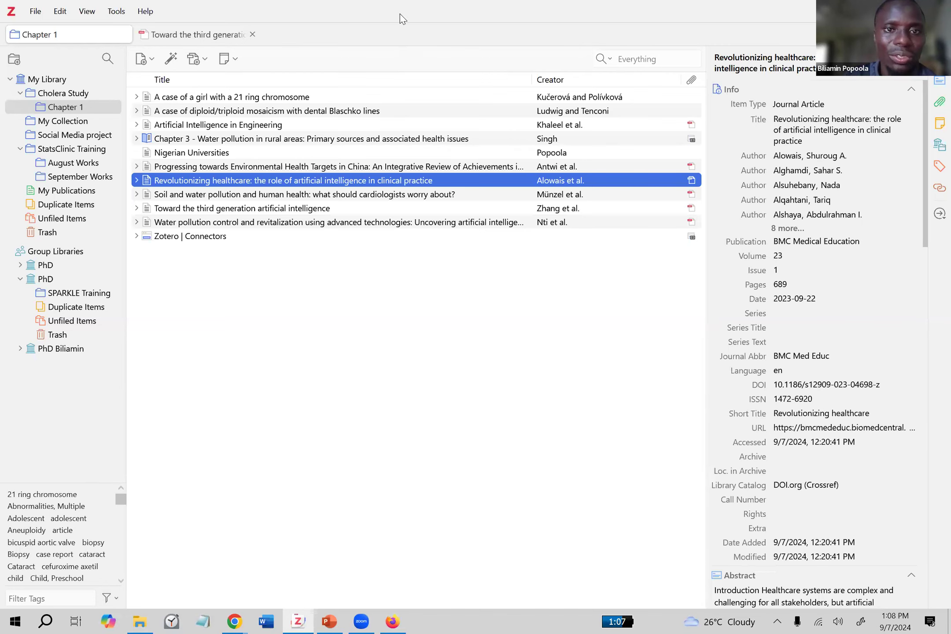
{"action": "left_click", "coordinate": [234, 621]}
{"action": "left_click", "coordinate": [198, 593]}
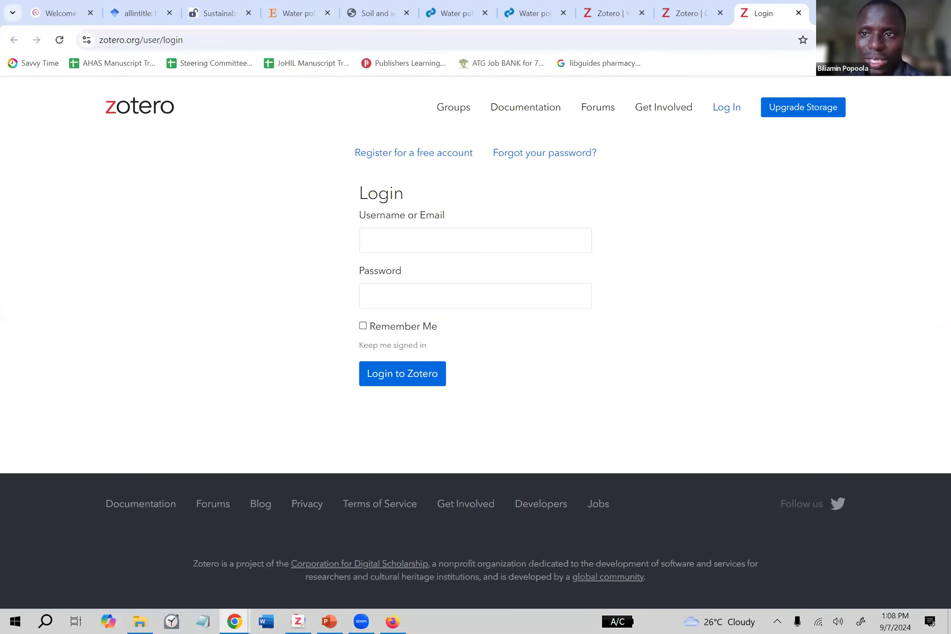
{"action": "key", "text": "alt+Tab"}
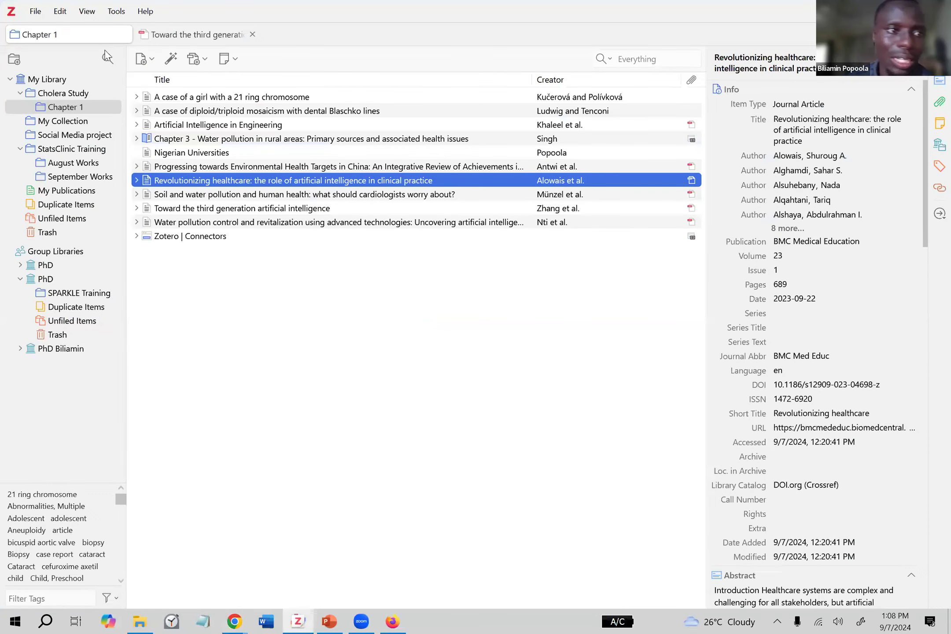
- Review the data syncing options in the Sync settings, including the list of libraries to sync, and close the settings
{"action": "left_click", "coordinate": [60, 17]}
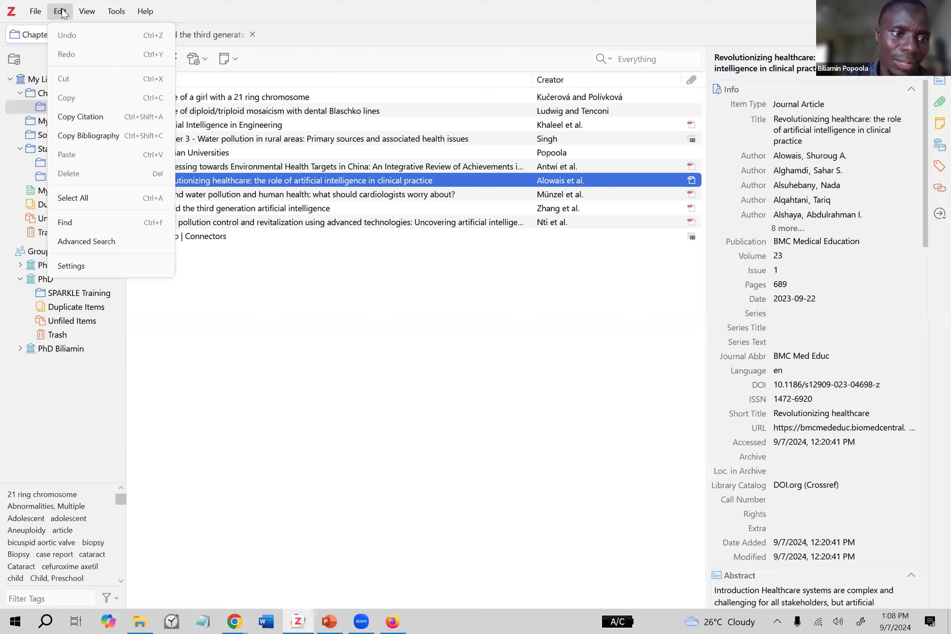
{"action": "left_click", "coordinate": [79, 265]}
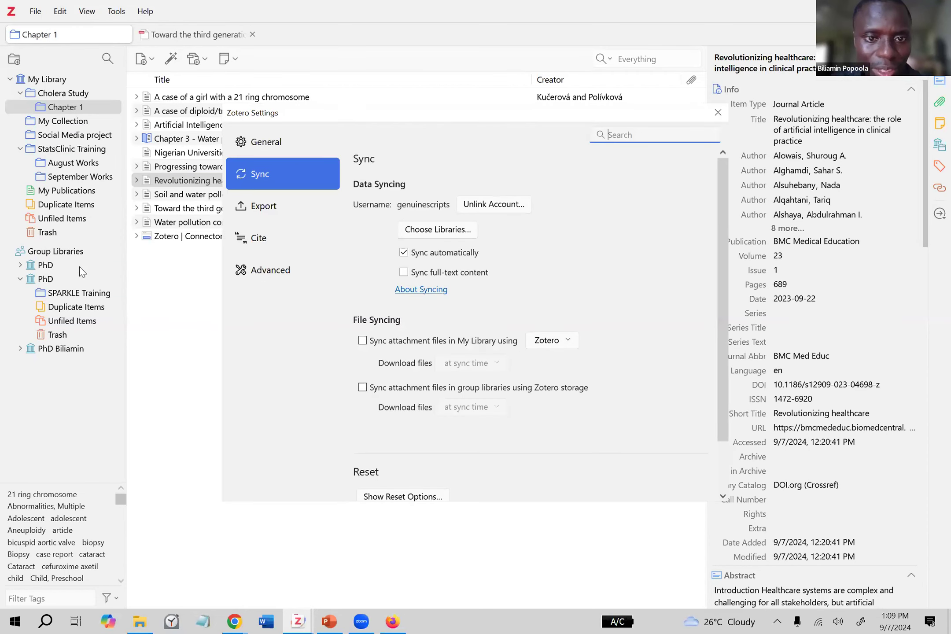
{"action": "left_click", "coordinate": [271, 146]}
{"action": "left_click", "coordinate": [268, 173]}
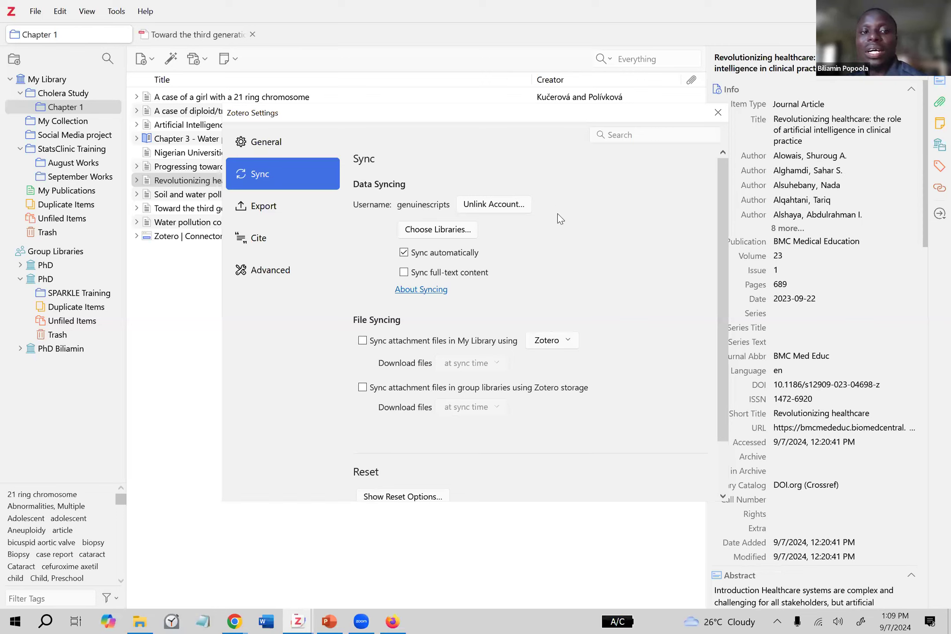
{"action": "left_click", "coordinate": [463, 234]}
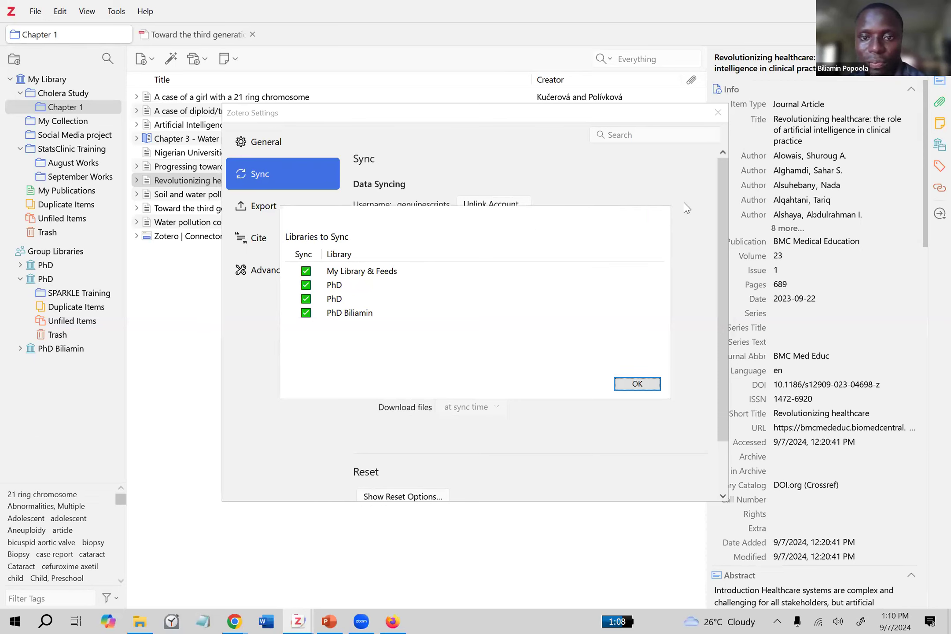
{"action": "left_click", "coordinate": [637, 383]}
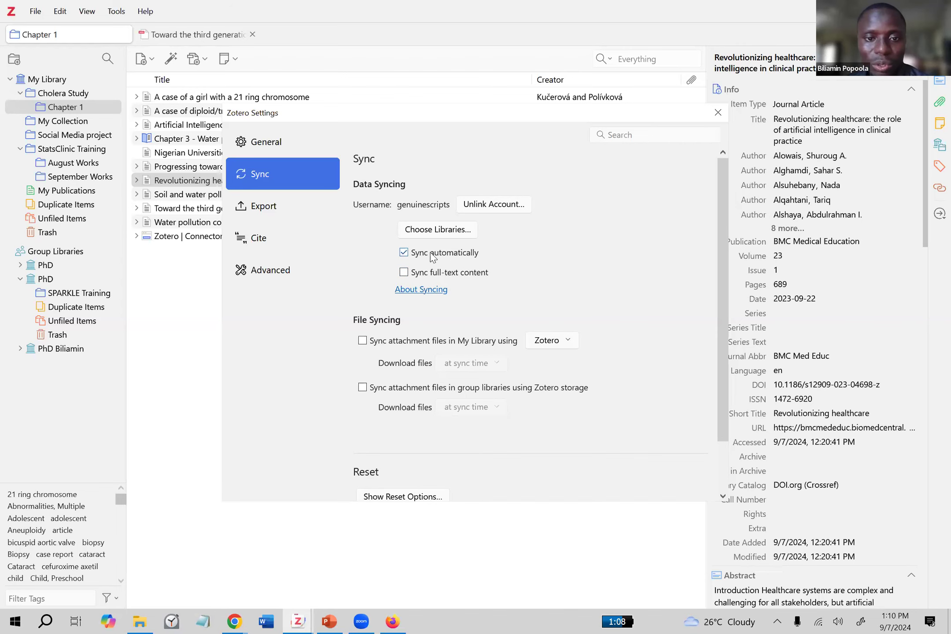
{"action": "left_click", "coordinate": [717, 112]}
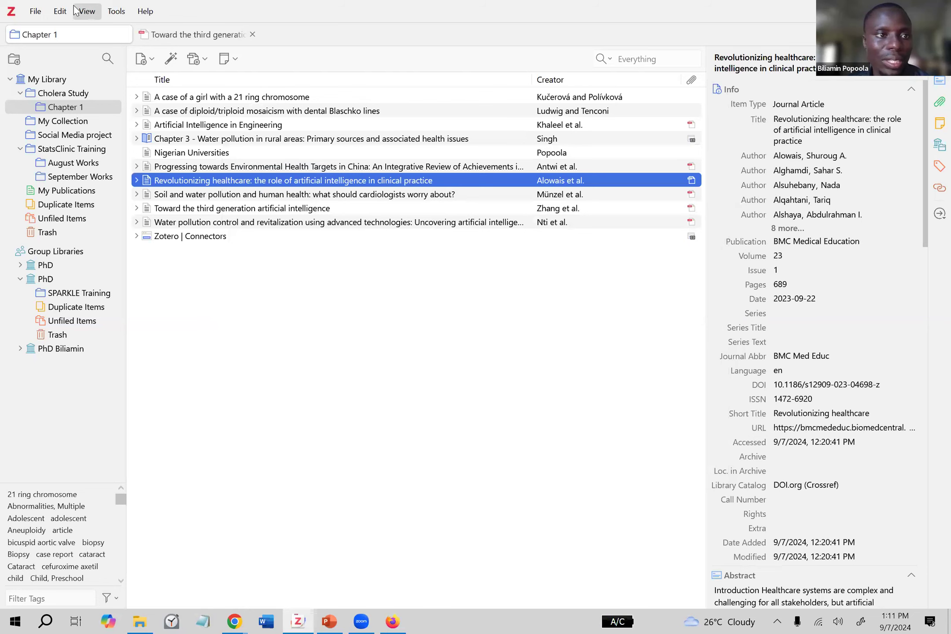
- Reopen the Sync settings, review the file syncing and reset sections, and close the settings
{"action": "left_click", "coordinate": [59, 11]}
{"action": "left_click", "coordinate": [67, 265]}
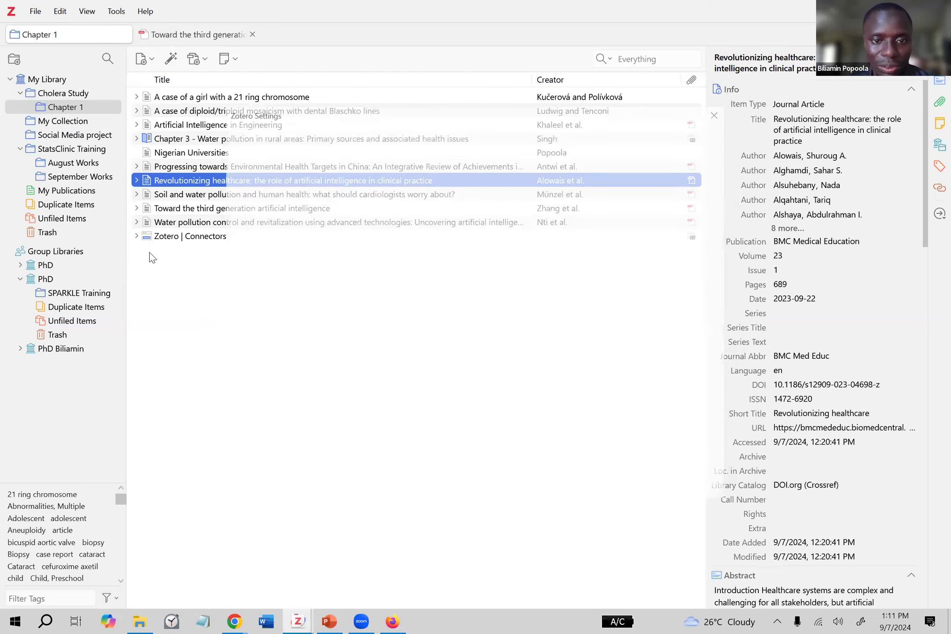
{"action": "scroll", "coordinate": [588, 339], "scroll_direction": "down", "scroll_amount": 2}
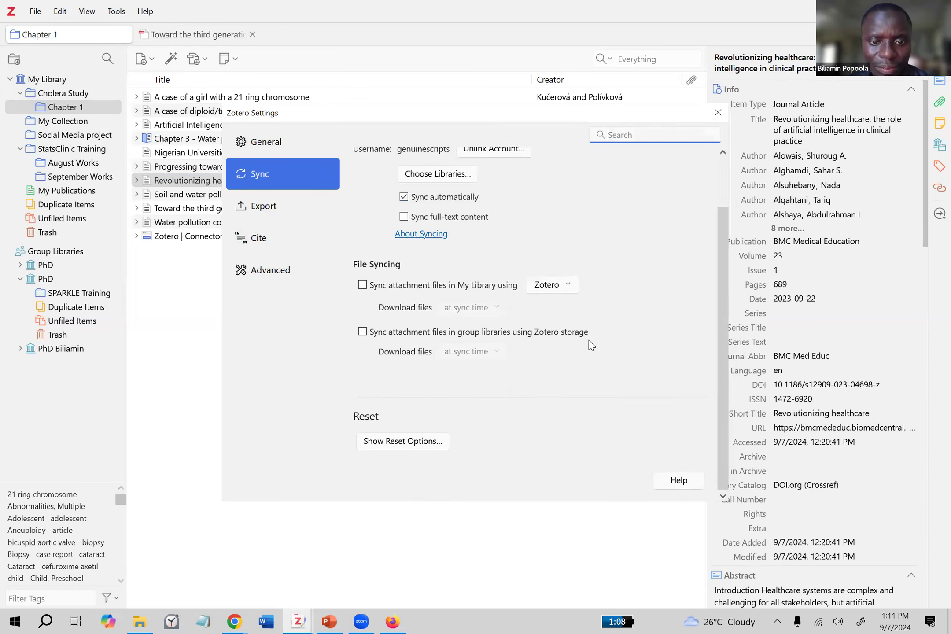
{"action": "scroll", "coordinate": [603, 344], "scroll_direction": "up", "scroll_amount": 2}
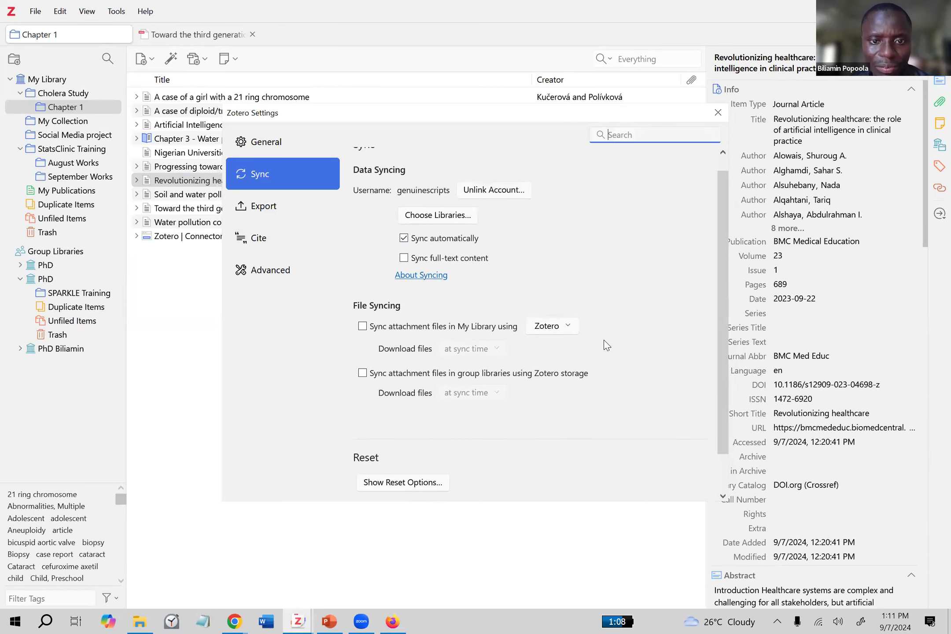
{"action": "scroll", "coordinate": [605, 345], "scroll_direction": "down", "scroll_amount": 2}
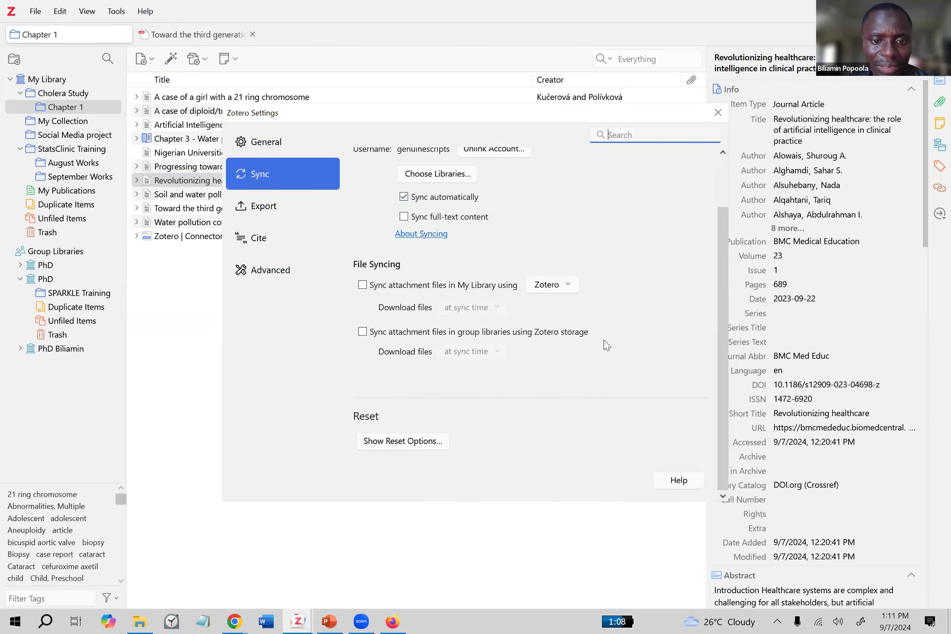
{"action": "scroll", "coordinate": [607, 345], "scroll_direction": "up", "scroll_amount": 2}
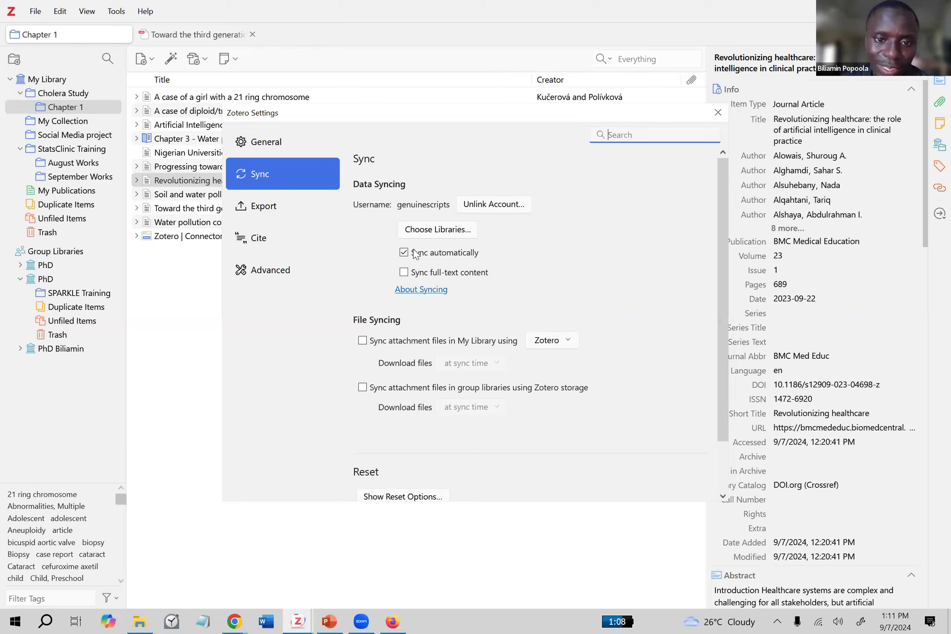
{"action": "left_click", "coordinate": [716, 113]}
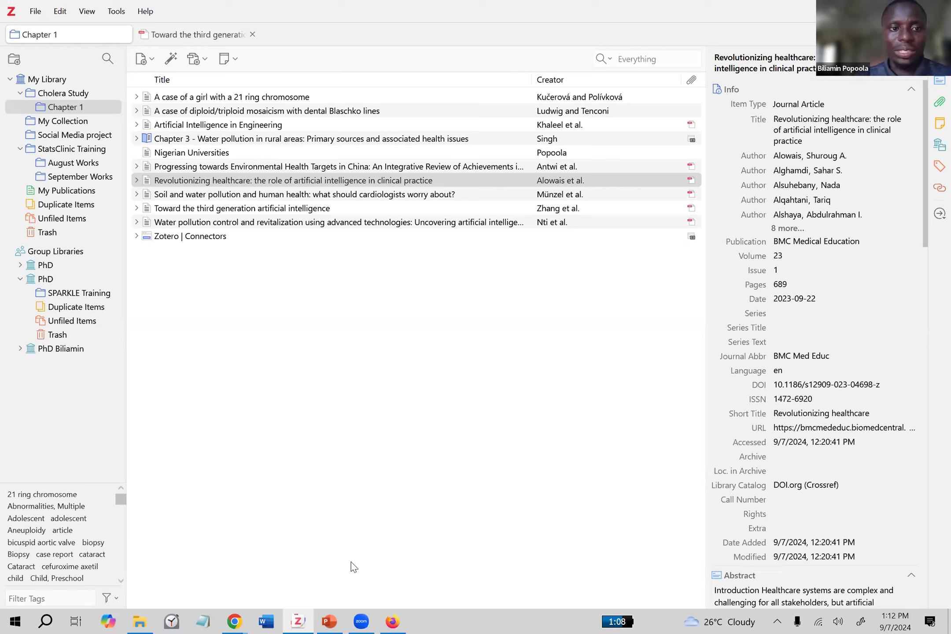
- Switch to Word, create a blank document, dismiss the licence notice and show the Zotero citation tools
{"action": "left_click", "coordinate": [428, 375]}
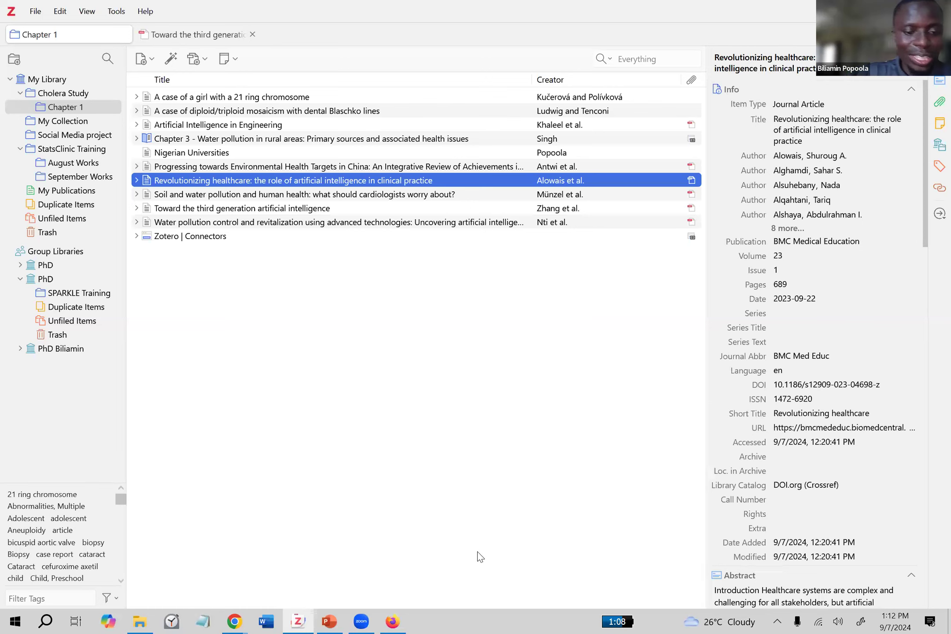
{"action": "left_click", "coordinate": [265, 621]}
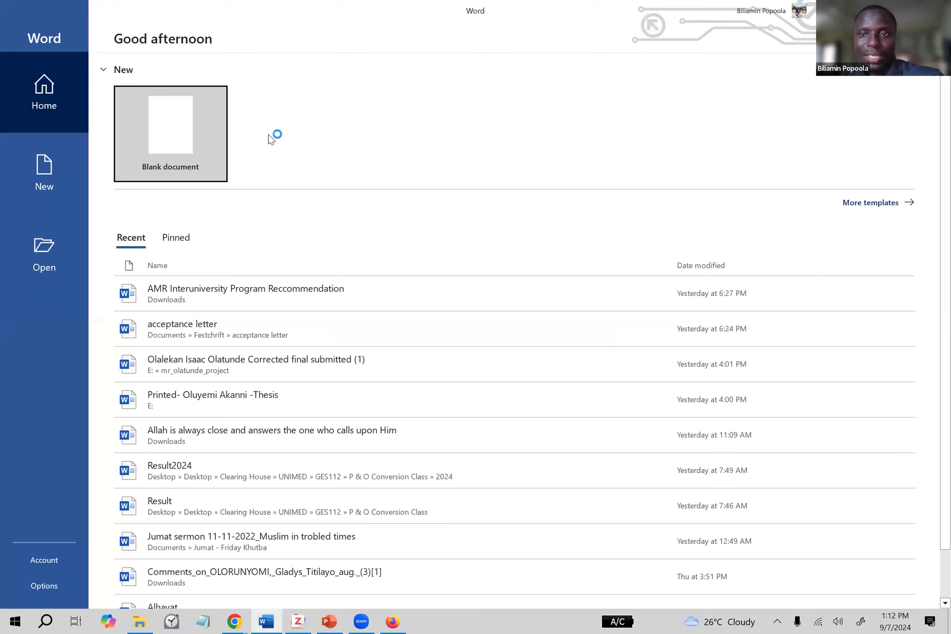
{"action": "left_click", "coordinate": [129, 132]}
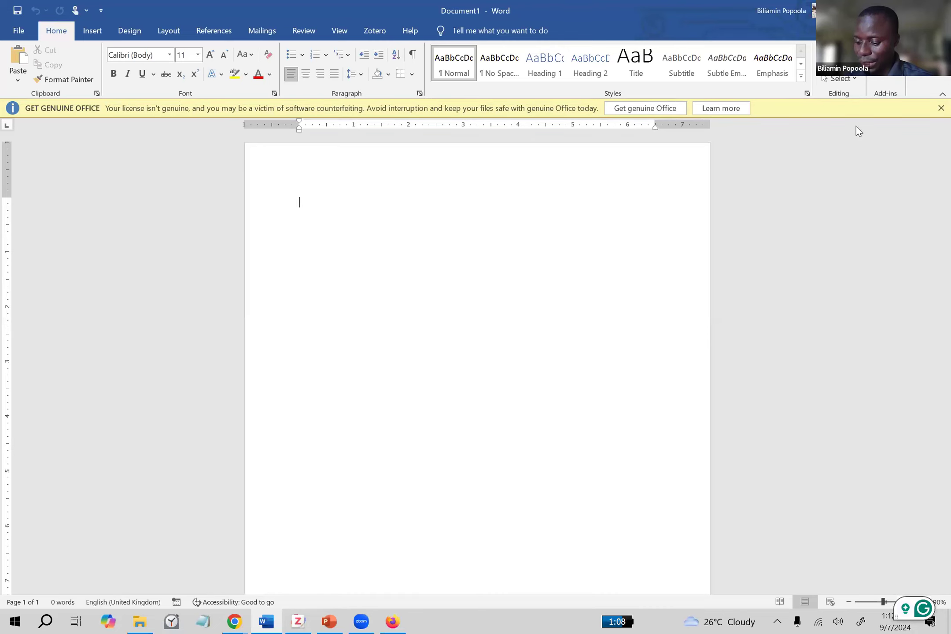
{"action": "left_click", "coordinate": [940, 108]}
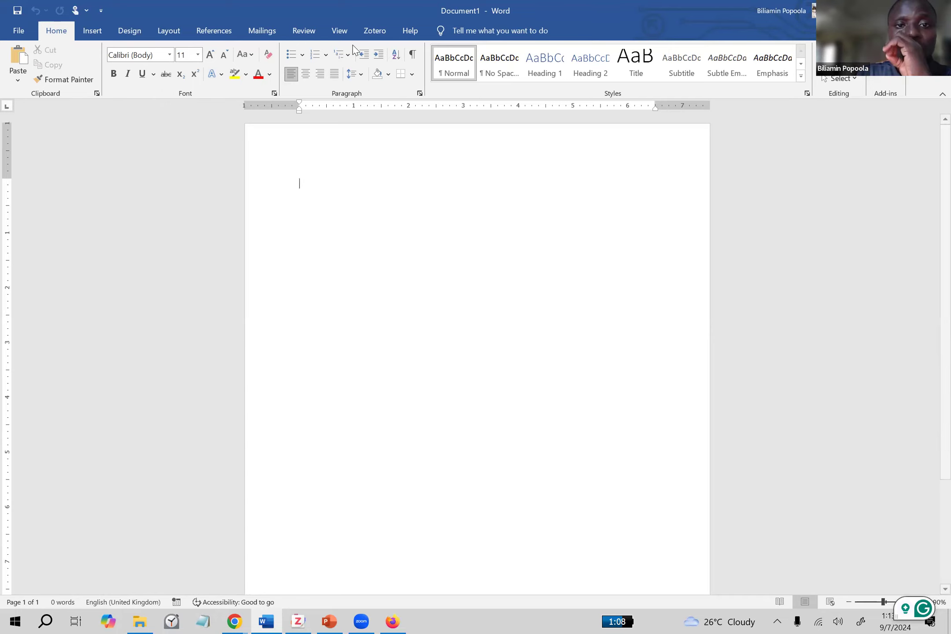
{"action": "left_click", "coordinate": [382, 30]}
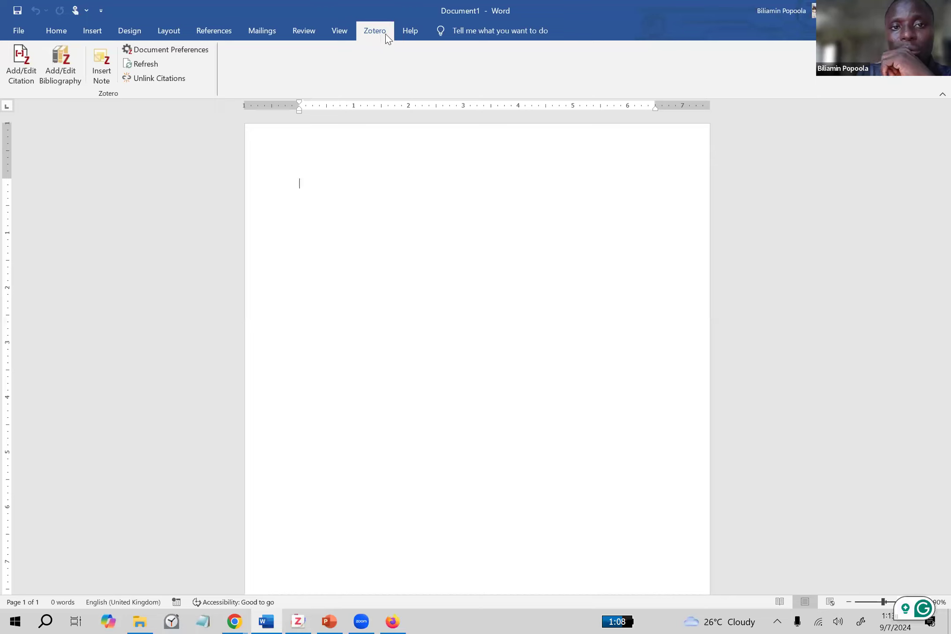
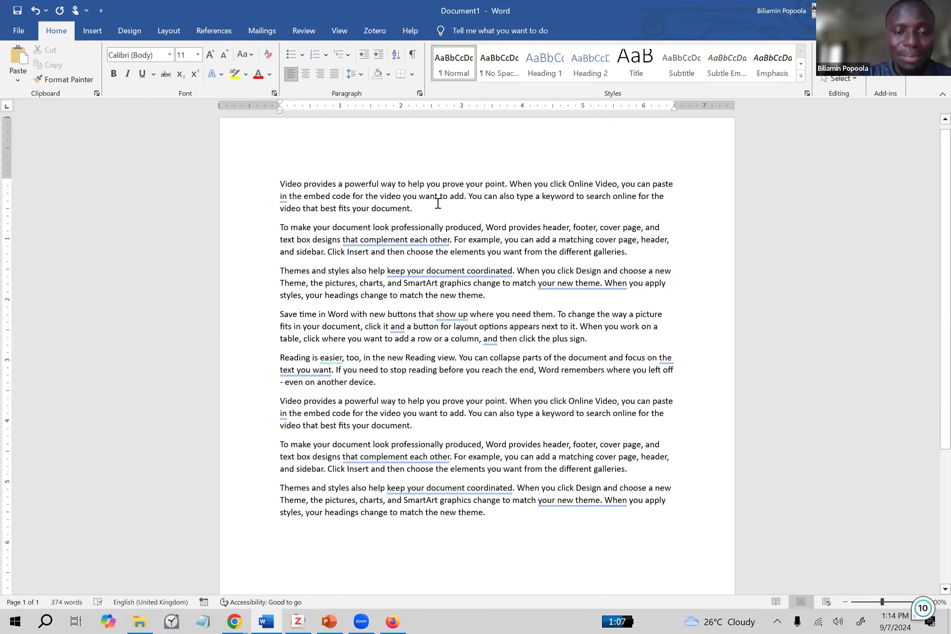
- Add a space before the first paragraph's final full stop and start a Zotero citation there, bringing its Document Preferences dialog into view
{"action": "left_click", "coordinate": [394, 199]}
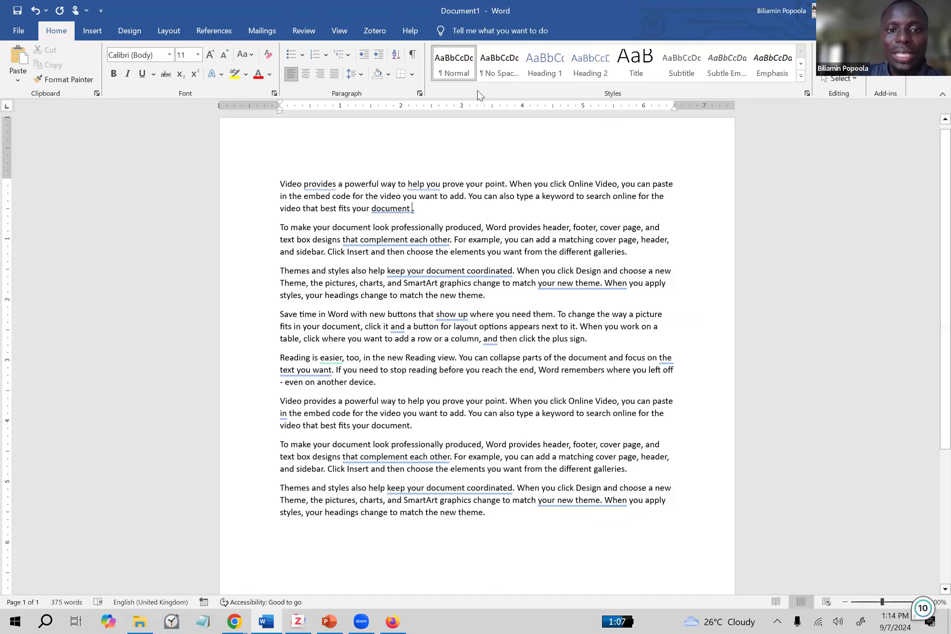
{"action": "left_click", "coordinate": [374, 31]}
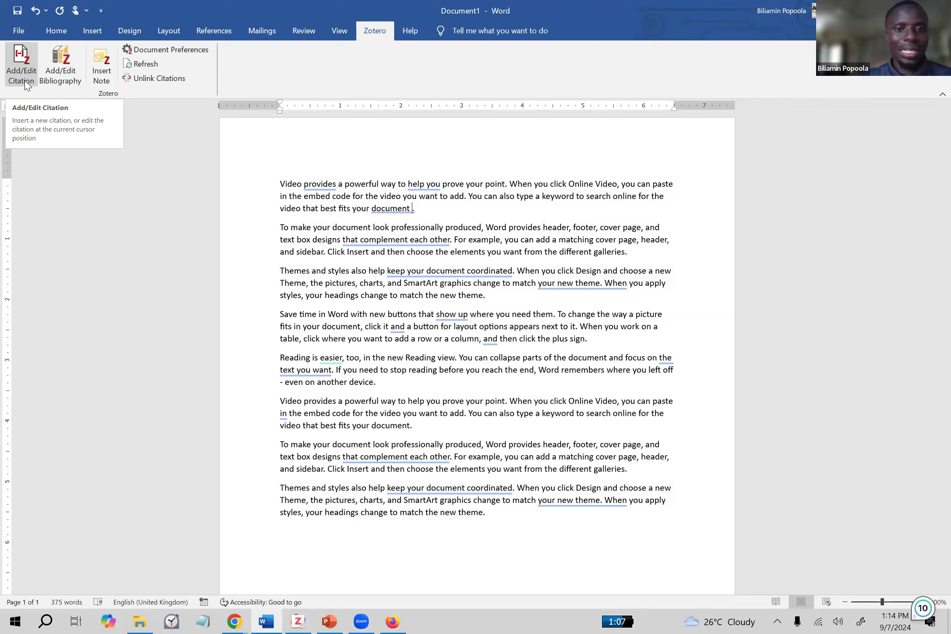
{"action": "left_click", "coordinate": [22, 57]}
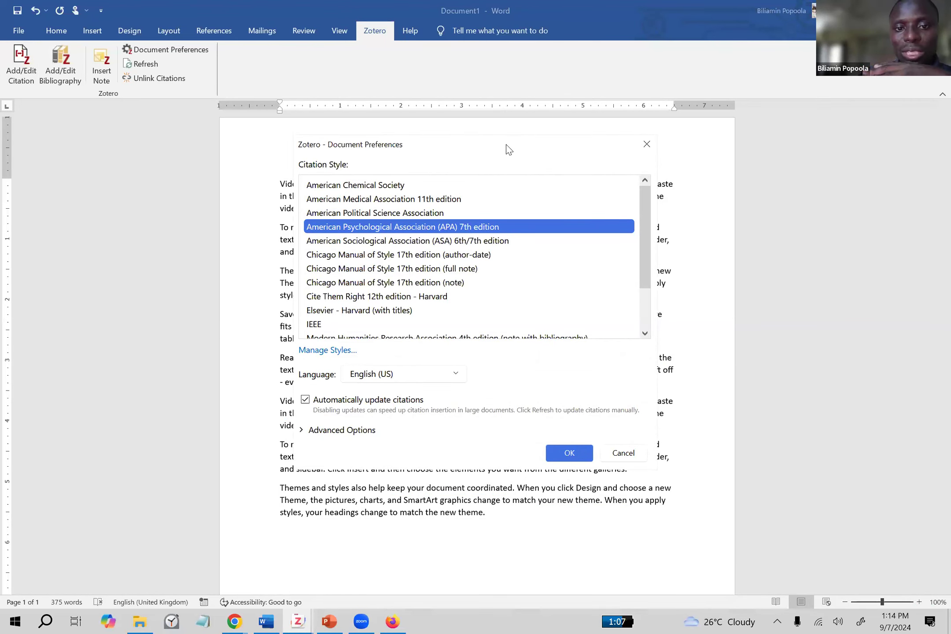
{"action": "key", "text": "super+m"}
{"action": "left_click", "coordinate": [270, 618]}
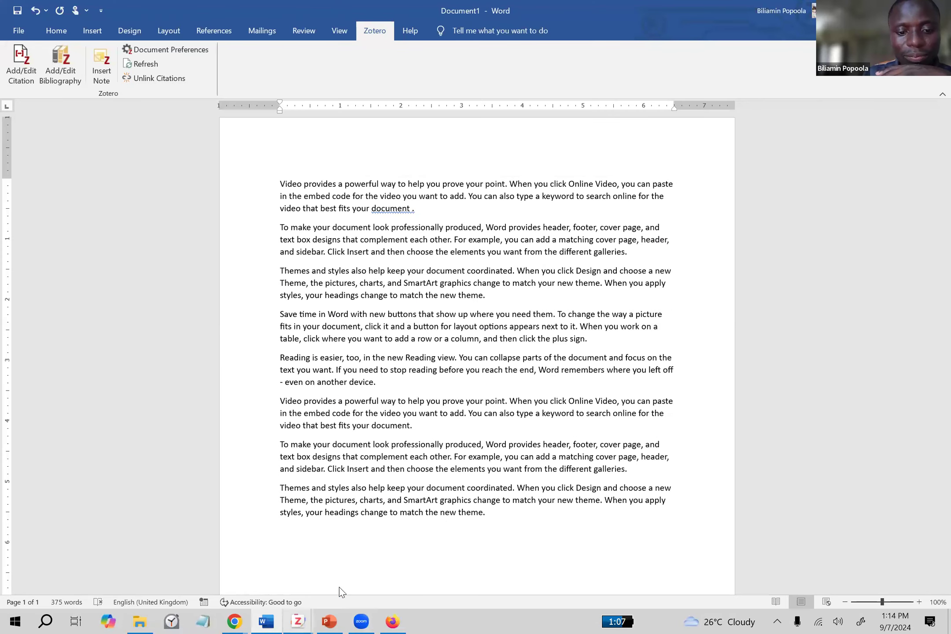
{"action": "left_click", "coordinate": [354, 574]}
{"action": "left_click_drag", "start_coordinate": [433, 146], "coordinate": [450, 155]}
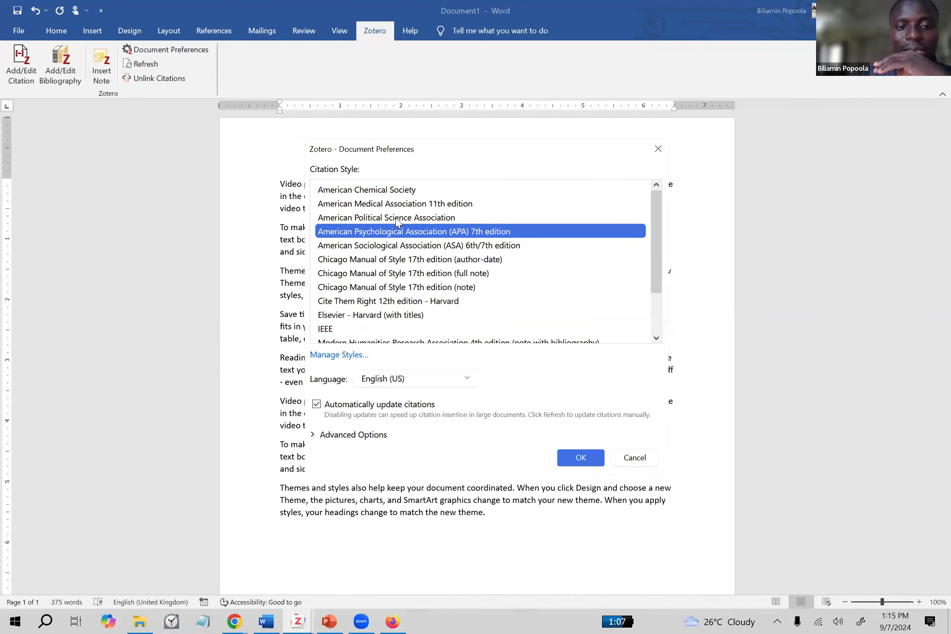
- Look through the citation styles offered for the document
{"action": "scroll", "coordinate": [385, 257], "scroll_direction": "down", "scroll_amount": 1}
{"action": "scroll", "coordinate": [386, 248], "scroll_direction": "up", "scroll_amount": 1}
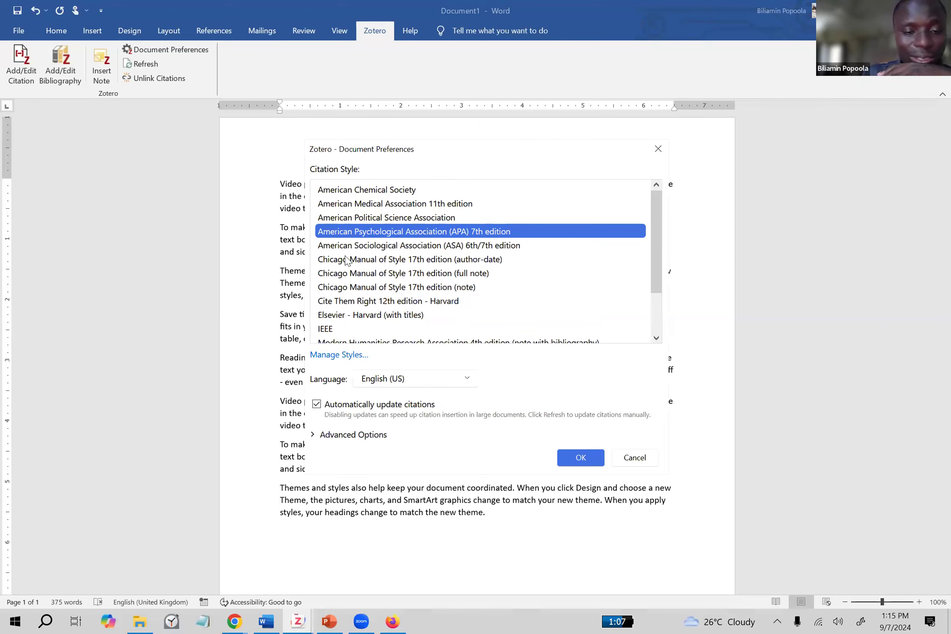
{"action": "scroll", "coordinate": [347, 262], "scroll_direction": "down", "scroll_amount": 2}
{"action": "scroll", "coordinate": [352, 266], "scroll_direction": "up", "scroll_amount": 2}
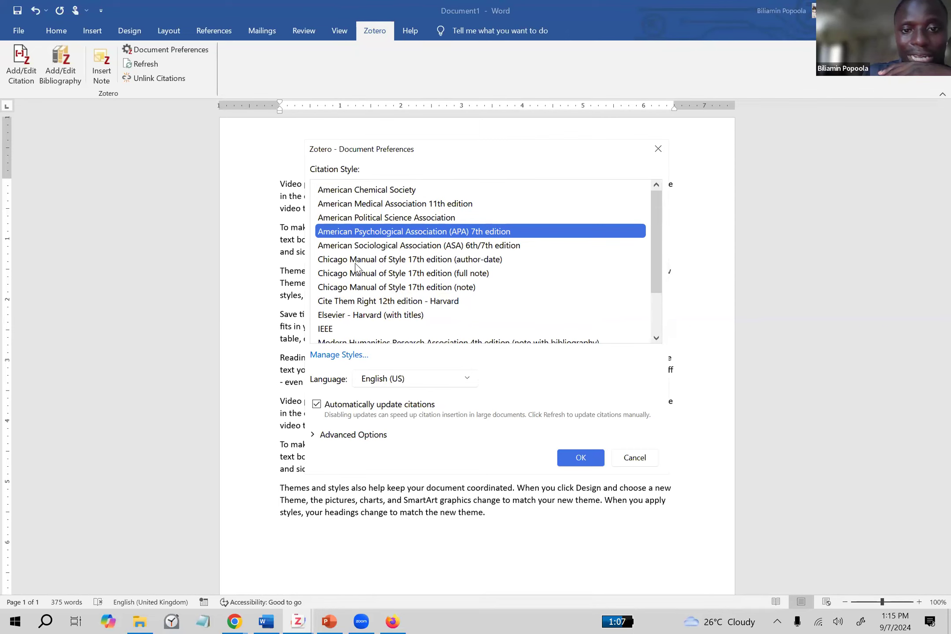
{"action": "scroll", "coordinate": [357, 267], "scroll_direction": "down", "scroll_amount": 2}
{"action": "scroll", "coordinate": [357, 267], "scroll_direction": "up", "scroll_amount": 1}
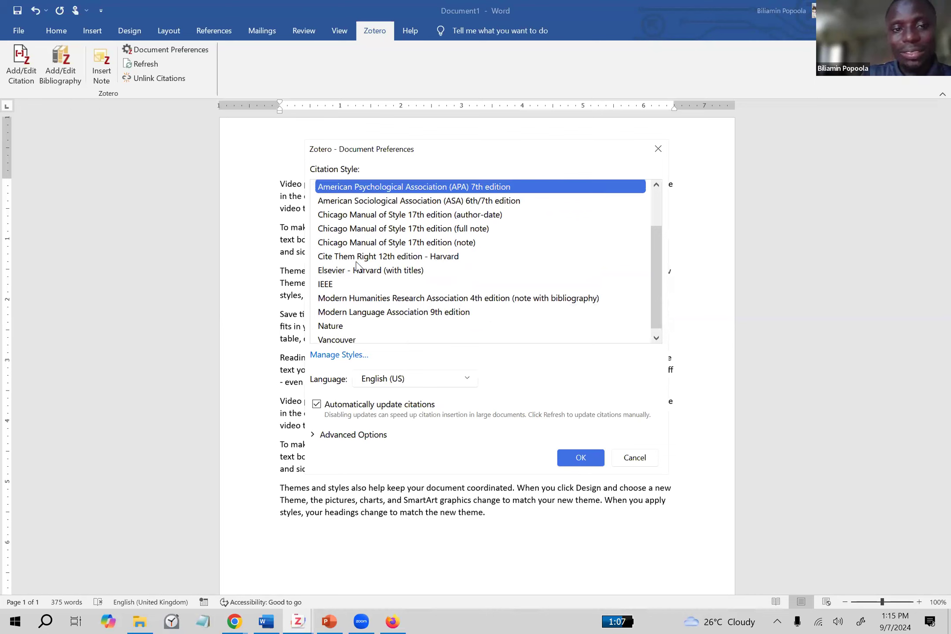
{"action": "scroll", "coordinate": [357, 264], "scroll_direction": "up", "scroll_amount": 2}
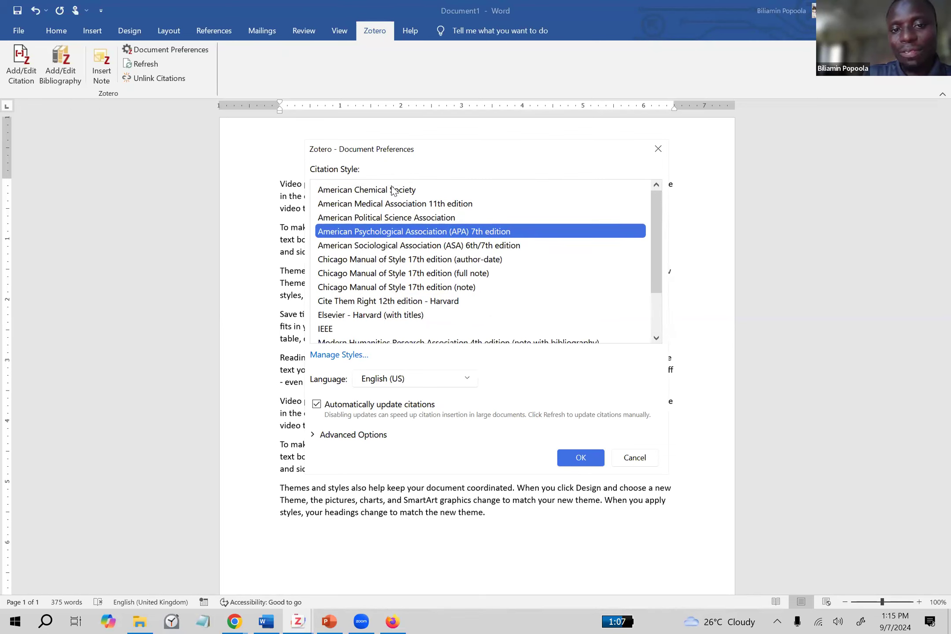
- Try the American Sociological Association and Vancouver citation styles, and reselect American Psychological Association (APA) 7th edition
{"action": "left_click", "coordinate": [458, 245]}
{"action": "left_click", "coordinate": [456, 232]}
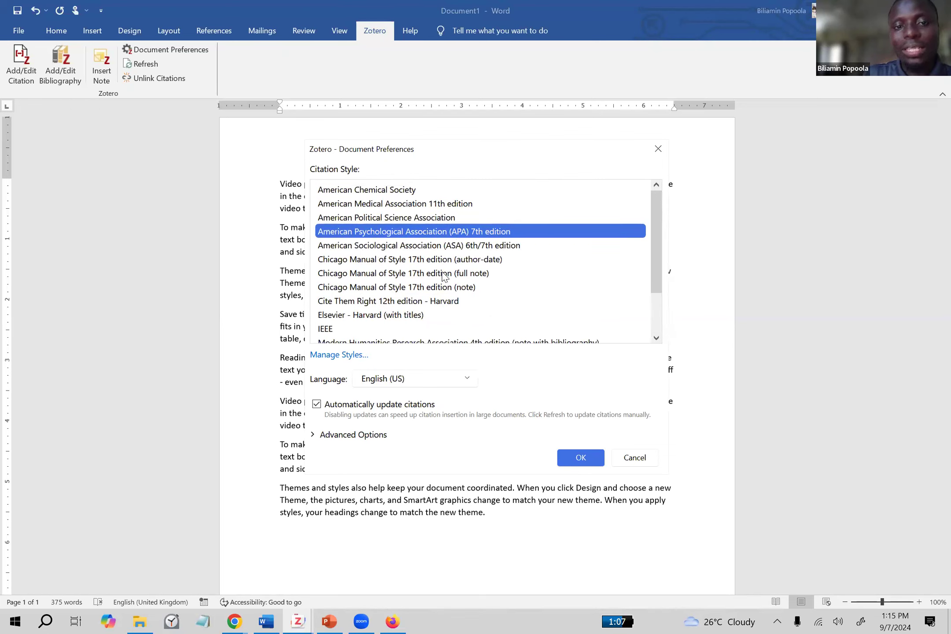
{"action": "scroll", "coordinate": [431, 304], "scroll_direction": "down", "scroll_amount": 2}
{"action": "scroll", "coordinate": [432, 304], "scroll_direction": "down", "scroll_amount": 1}
{"action": "left_click", "coordinate": [352, 336]}
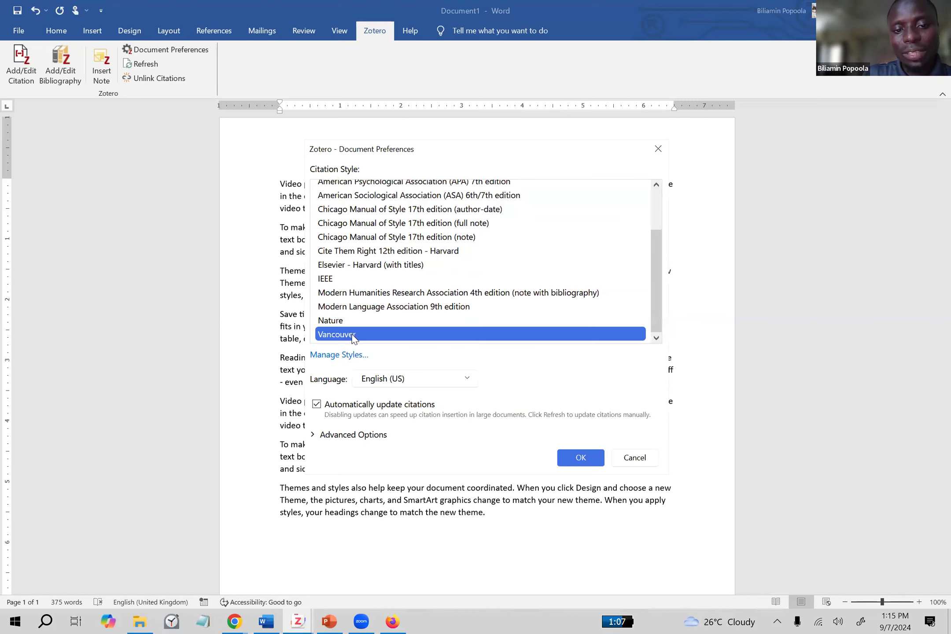
{"action": "scroll", "coordinate": [418, 295], "scroll_direction": "up", "scroll_amount": 2}
{"action": "left_click", "coordinate": [447, 231]}
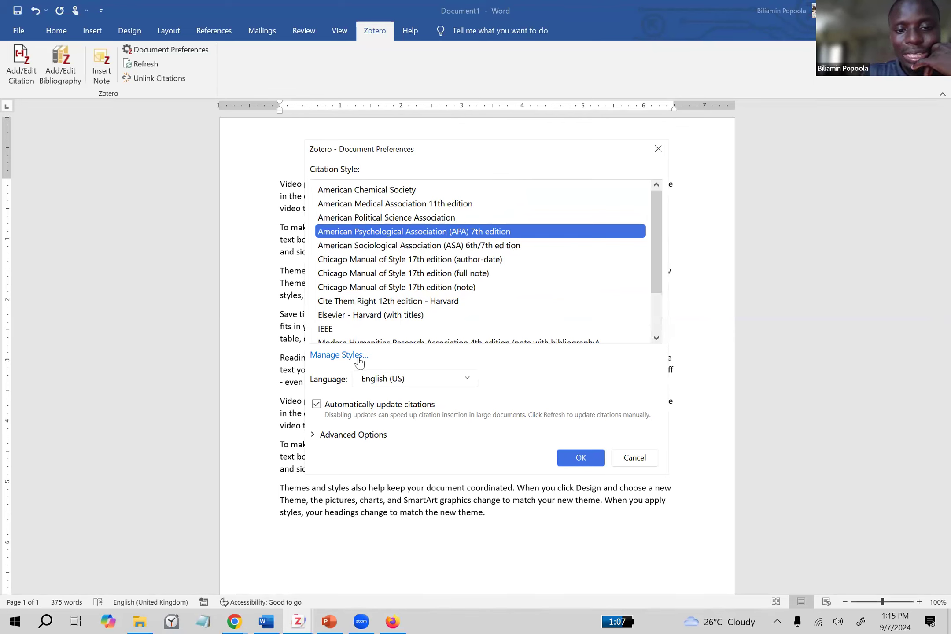
- Recheck the citation style list, and examine the installed styles in Zotero's Style Manager
{"action": "scroll", "coordinate": [479, 286], "scroll_direction": "down", "scroll_amount": 2}
{"action": "scroll", "coordinate": [485, 300], "scroll_direction": "up", "scroll_amount": 2}
{"action": "scroll", "coordinate": [486, 299], "scroll_direction": "down", "scroll_amount": 2}
{"action": "scroll", "coordinate": [486, 301], "scroll_direction": "up", "scroll_amount": 2}
{"action": "scroll", "coordinate": [486, 301], "scroll_direction": "down", "scroll_amount": 2}
{"action": "scroll", "coordinate": [487, 300], "scroll_direction": "up", "scroll_amount": 1}
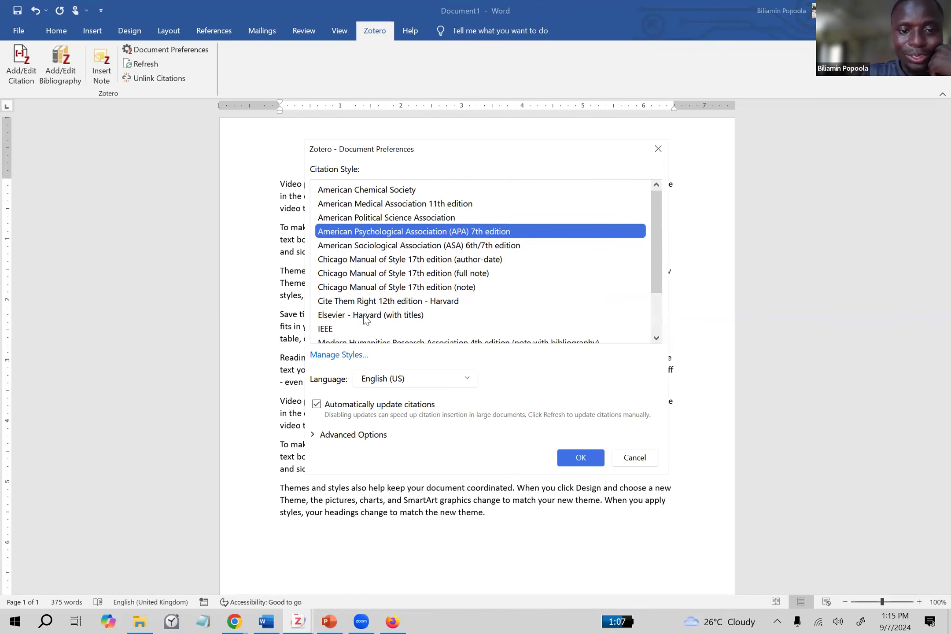
{"action": "left_click", "coordinate": [350, 355]}
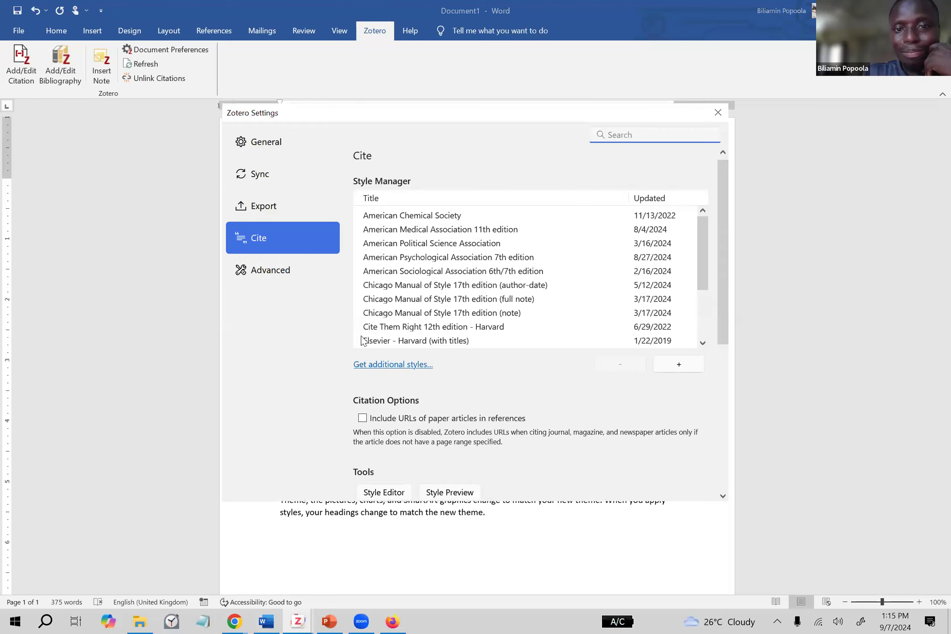
{"action": "scroll", "coordinate": [553, 283], "scroll_direction": "down", "scroll_amount": 6}
{"action": "scroll", "coordinate": [551, 284], "scroll_direction": "up", "scroll_amount": 5}
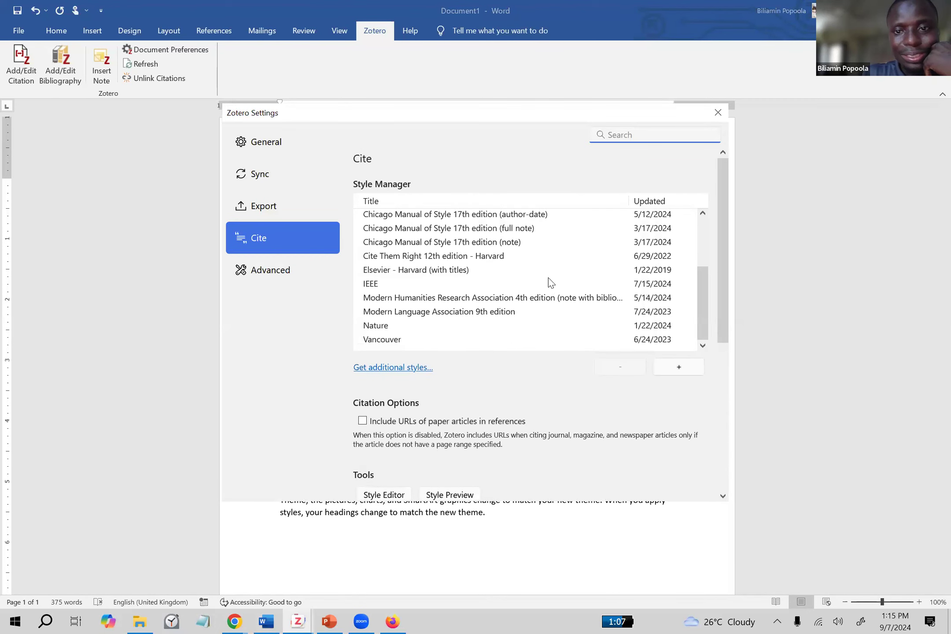
- Open the Zotero Style Repository for additional styles and browse its list of journal citation styles
{"action": "left_click", "coordinate": [393, 367]}
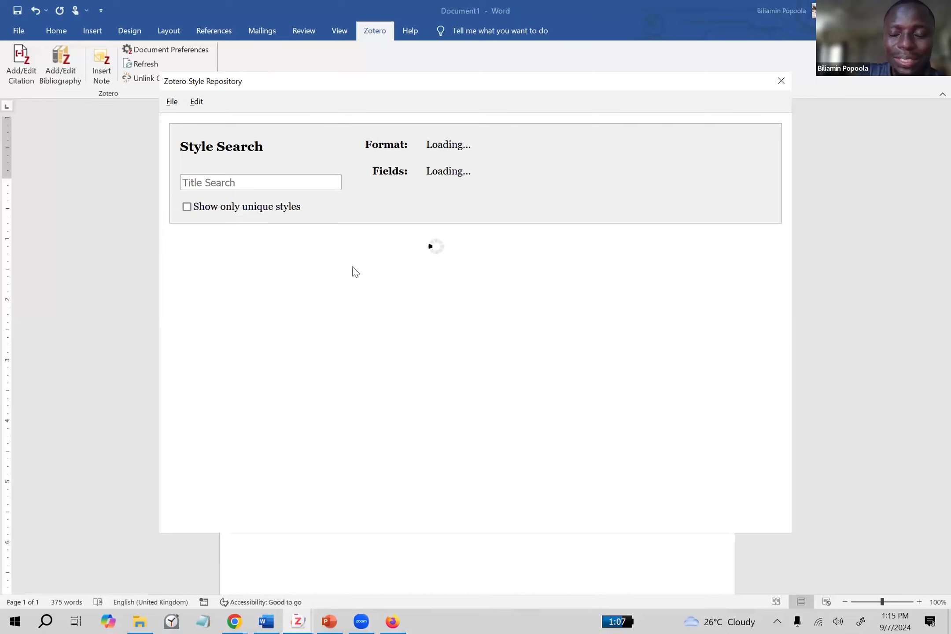
{"action": "scroll", "coordinate": [595, 421], "scroll_direction": "down", "scroll_amount": 3}
{"action": "scroll", "coordinate": [595, 418], "scroll_direction": "down", "scroll_amount": 10}
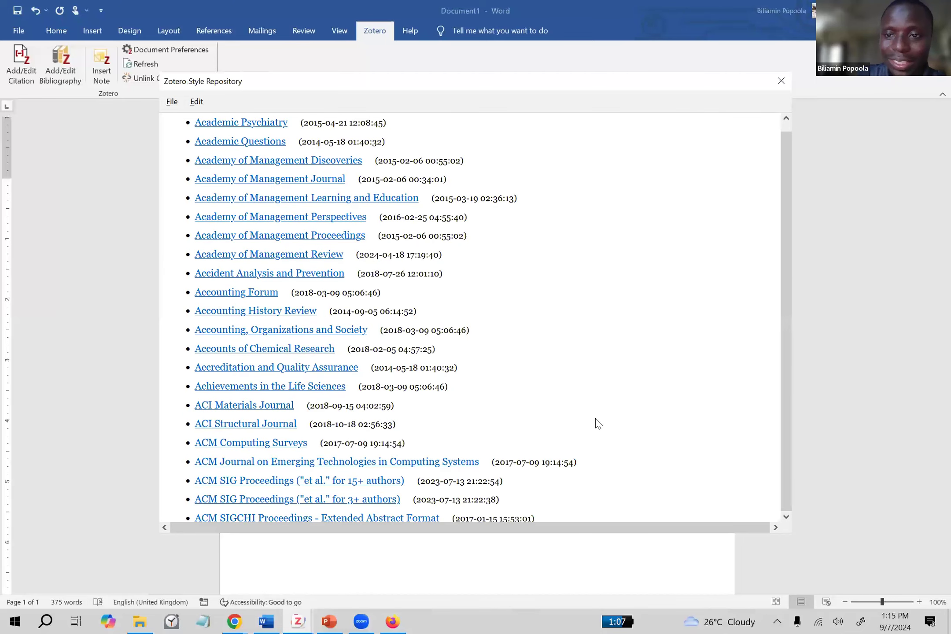
- Examine the Zotero Style Repository's title search, format and field filters, and list of available styles
{"action": "scroll", "coordinate": [595, 419], "scroll_direction": "up", "scroll_amount": 10}
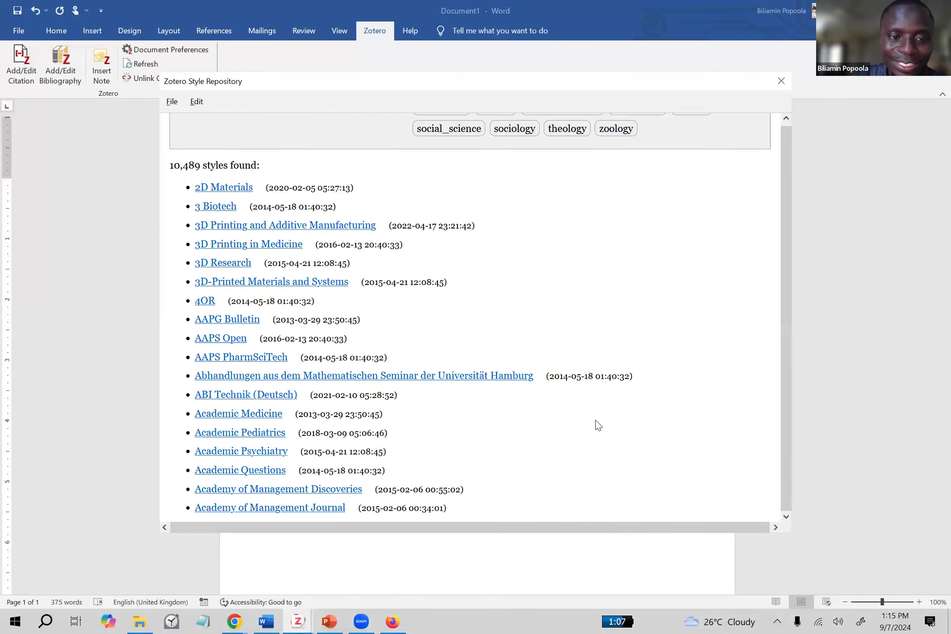
{"action": "left_click_drag", "start_coordinate": [174, 304], "coordinate": [209, 304]}
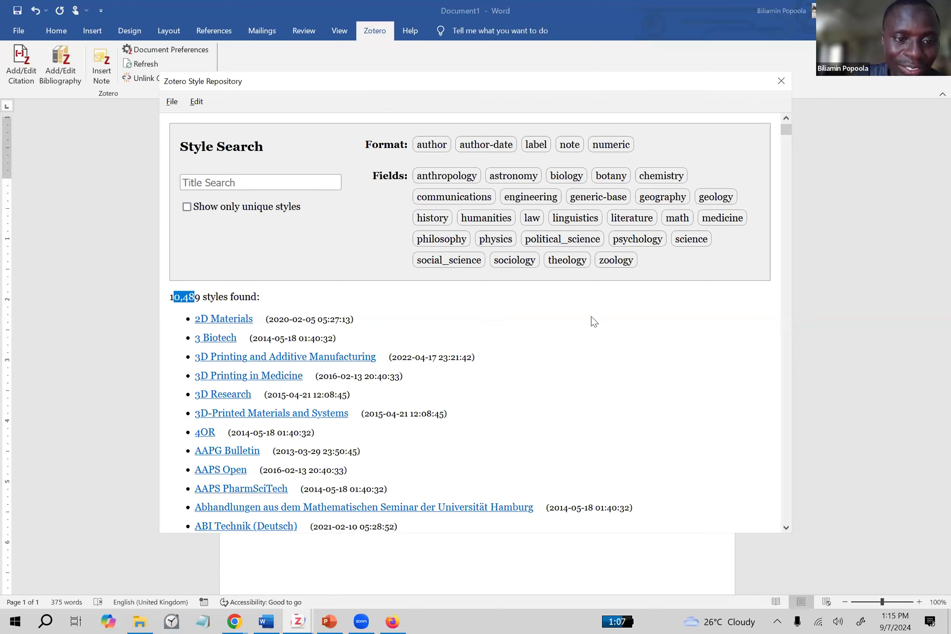
{"action": "left_click", "coordinate": [397, 320]}
{"action": "left_click", "coordinate": [285, 185]}
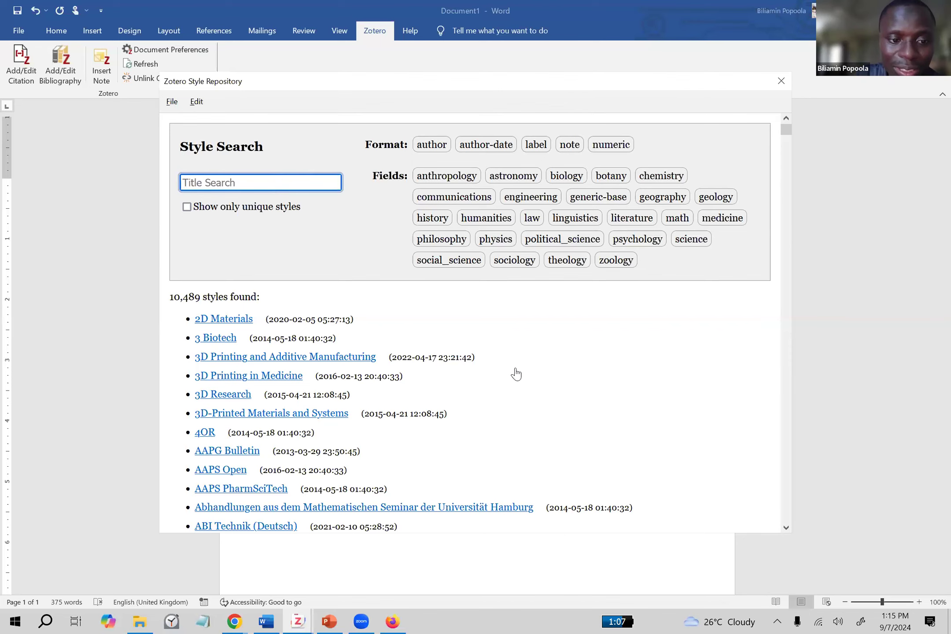
{"action": "scroll", "coordinate": [513, 374], "scroll_direction": "down", "scroll_amount": 6}
{"action": "scroll", "coordinate": [516, 372], "scroll_direction": "up", "scroll_amount": 6}
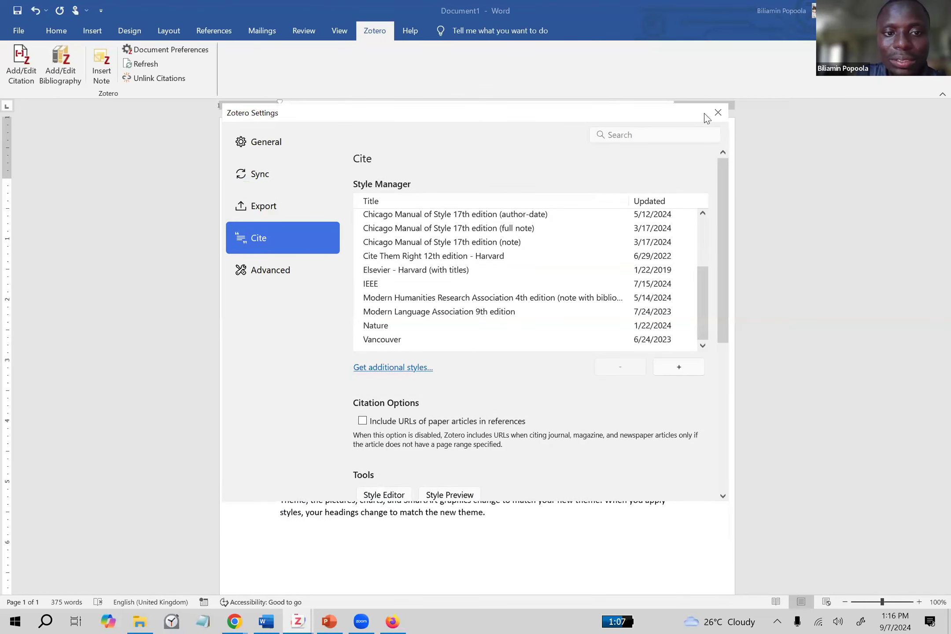
- Close the Zotero settings, start a citation in the document, and confirm American Psychological Association (APA) 7th edition as its style
{"action": "left_click", "coordinate": [717, 115]}
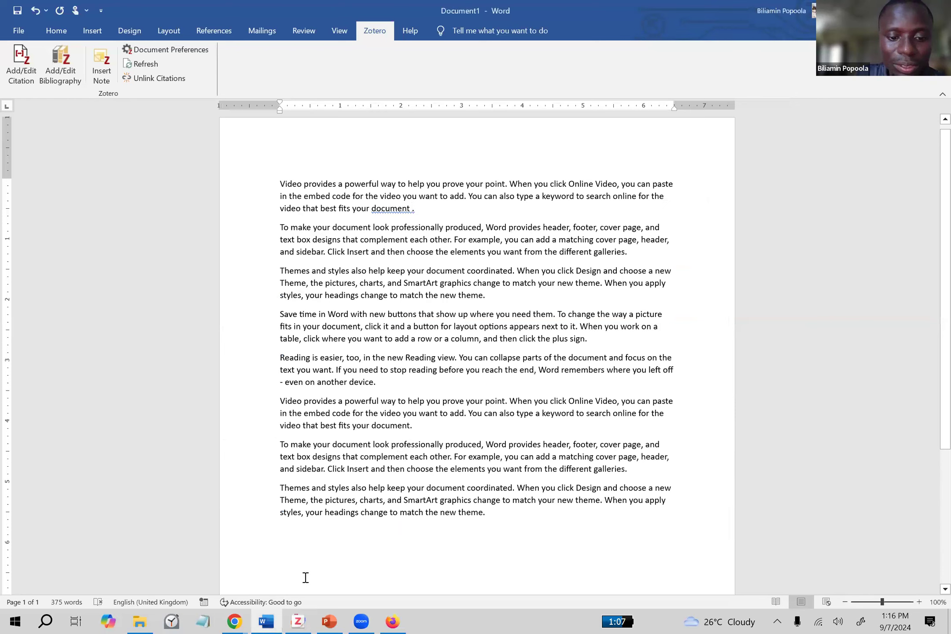
{"action": "left_click", "coordinate": [12, 57]}
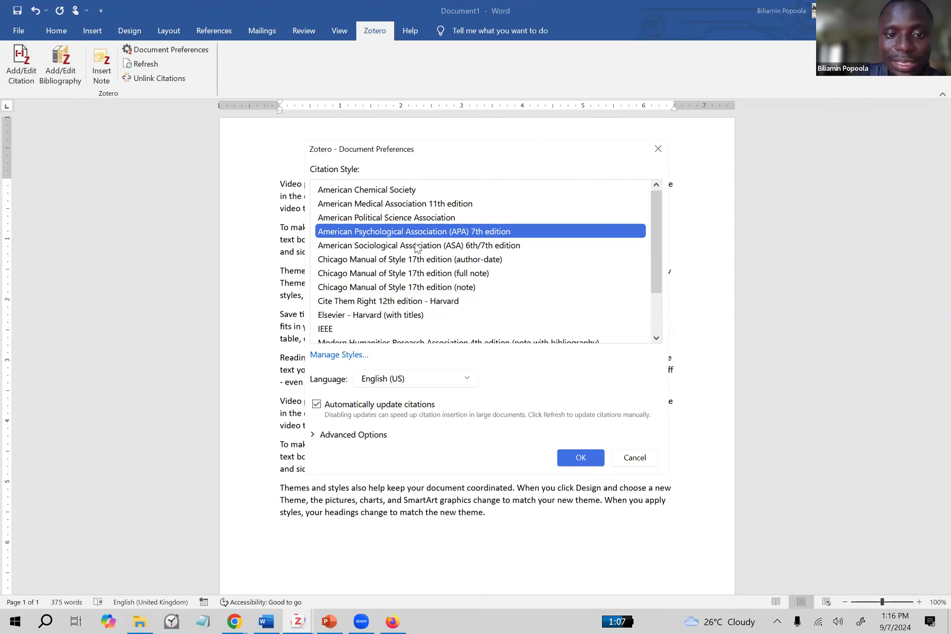
{"action": "left_click", "coordinate": [582, 458]}
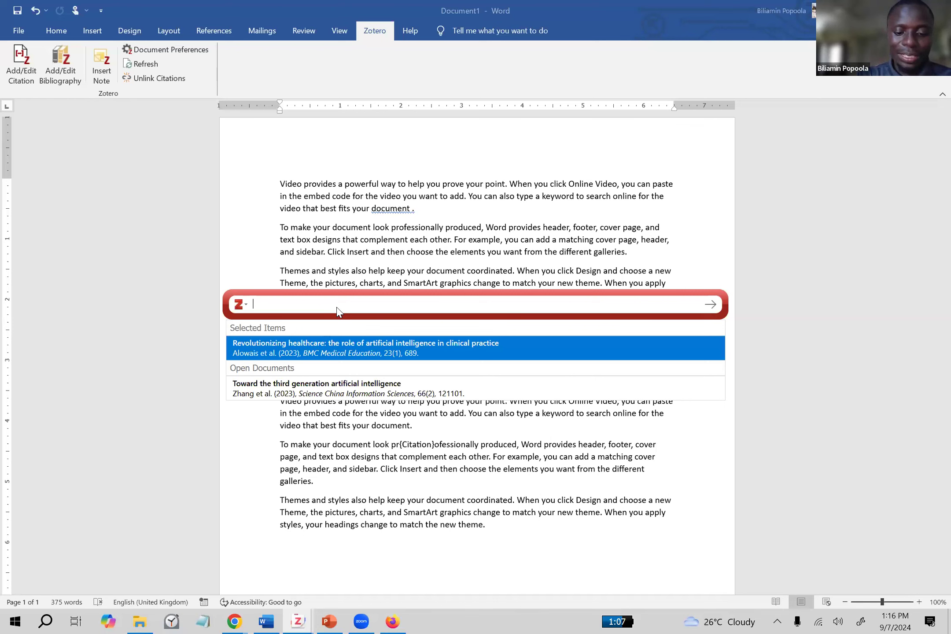
- Insert the 2012 Library Hi Tech News article on ICT planning in Nigerian academic libraries as a citation in the seventh paragraph
{"action": "type", "text": "jack"}
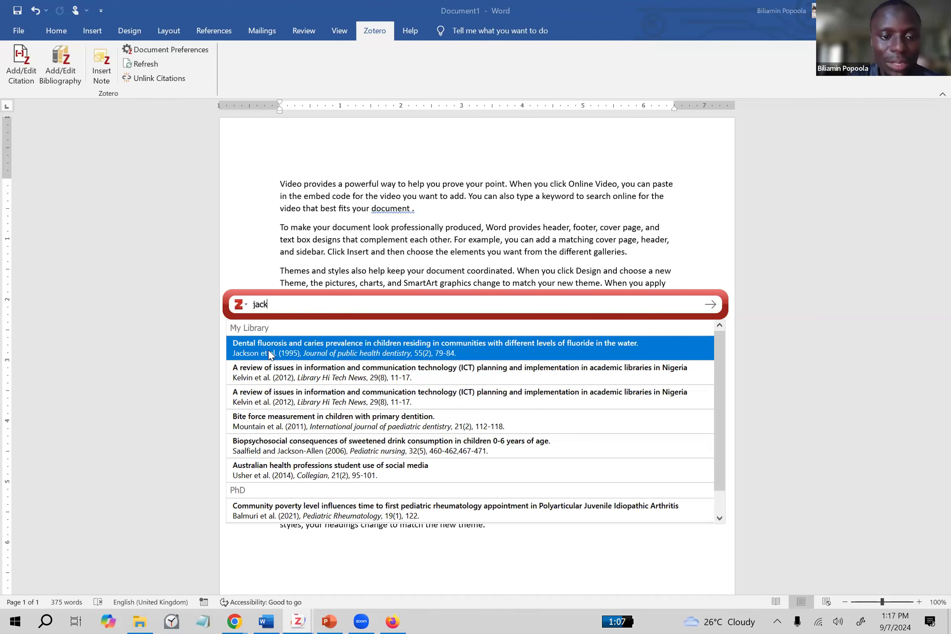
{"action": "left_click", "coordinate": [258, 377]}
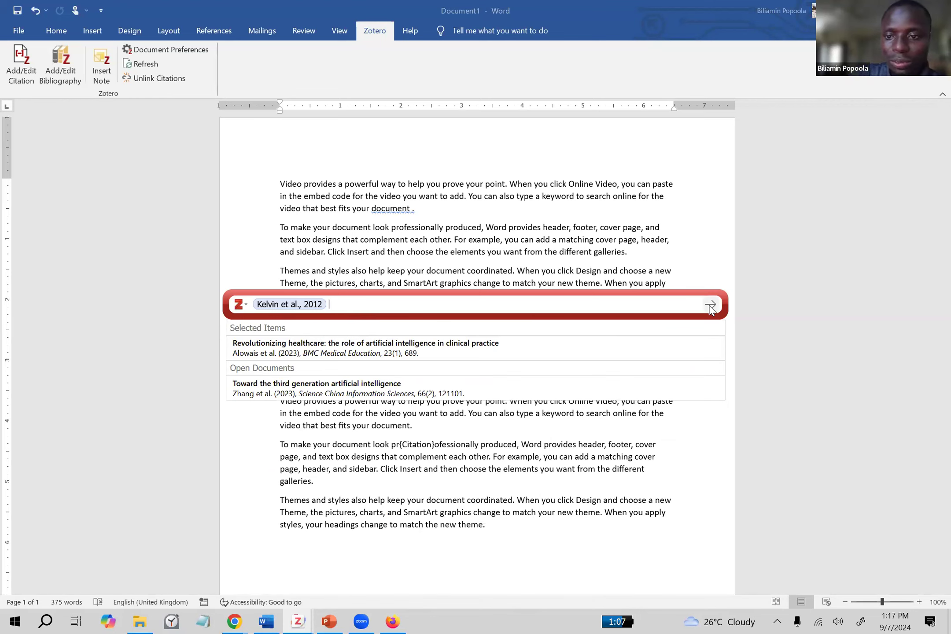
{"action": "key", "text": "Return"}
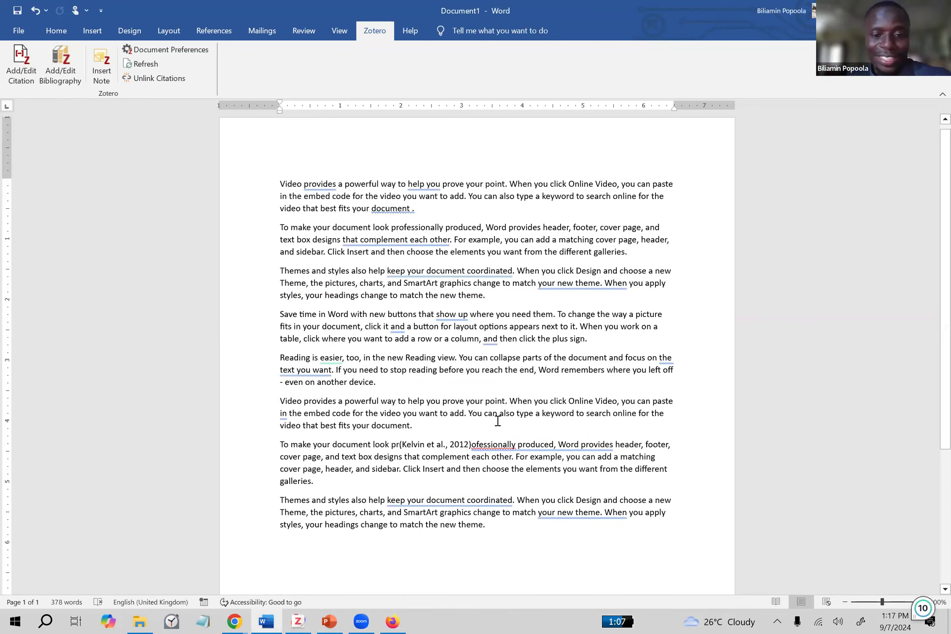
- Check the citation placed inside the word "professionally" in the seventh paragraph, and undo its insertion
{"action": "scroll", "coordinate": [439, 471], "scroll_direction": "up", "scroll_amount": 4}
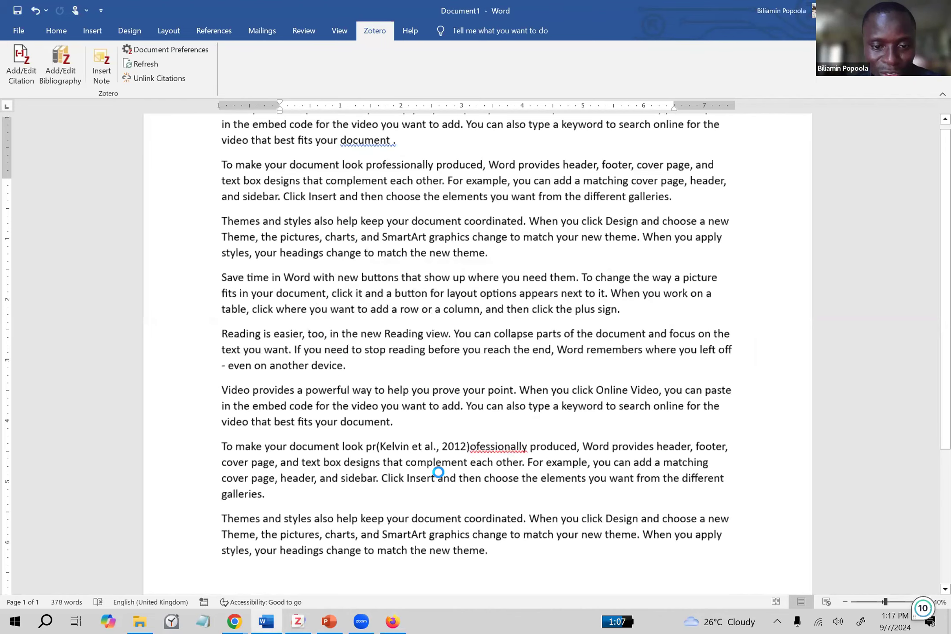
{"action": "scroll", "coordinate": [431, 475], "scroll_direction": "up", "scroll_amount": 3}
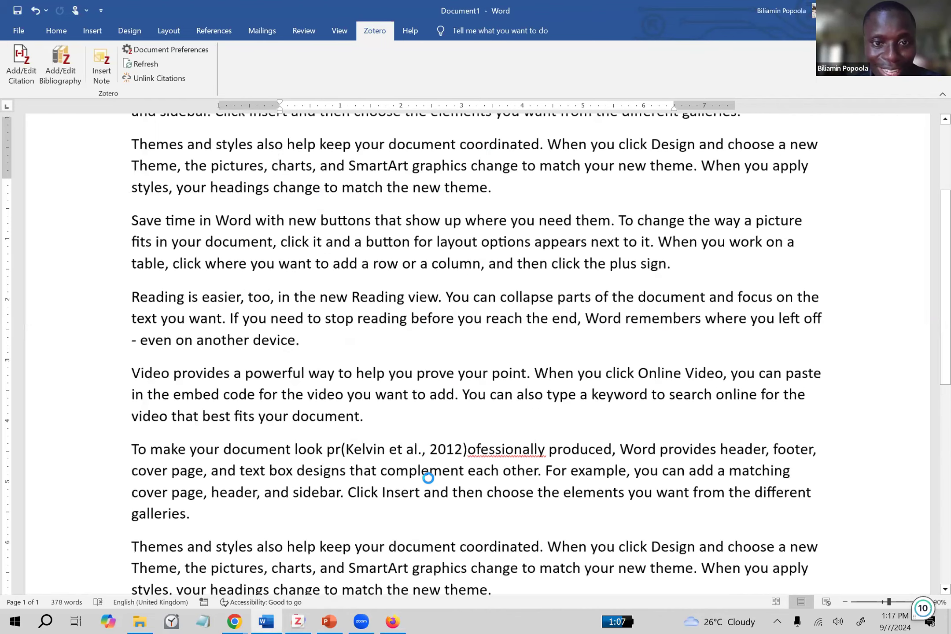
{"action": "scroll", "coordinate": [403, 235], "scroll_direction": "up", "scroll_amount": 2}
{"action": "scroll", "coordinate": [404, 185], "scroll_direction": "down", "scroll_amount": 8, "text": "ctrl"}
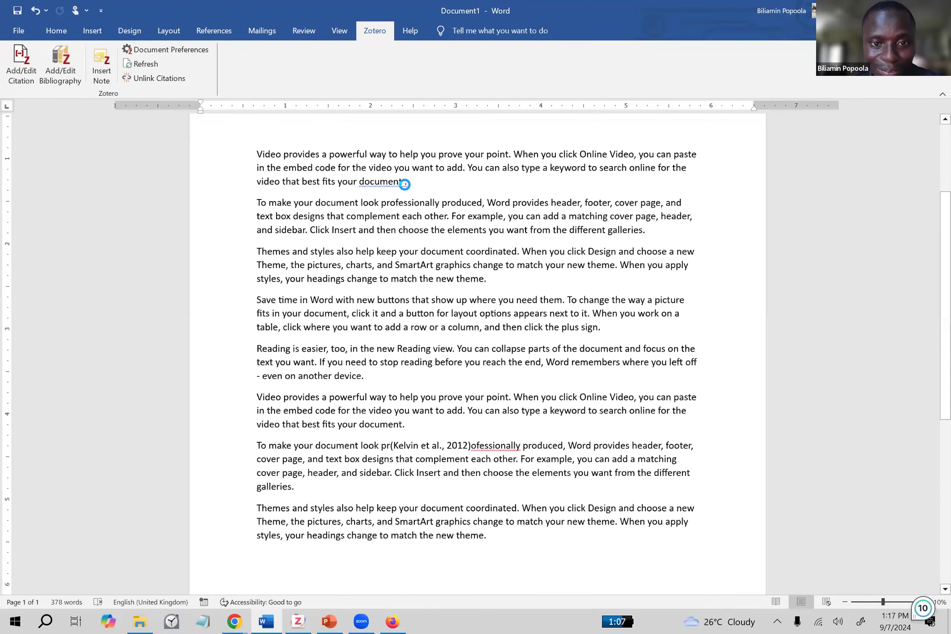
{"action": "scroll", "coordinate": [421, 459], "scroll_direction": "up", "scroll_amount": 8, "text": "ctrl"}
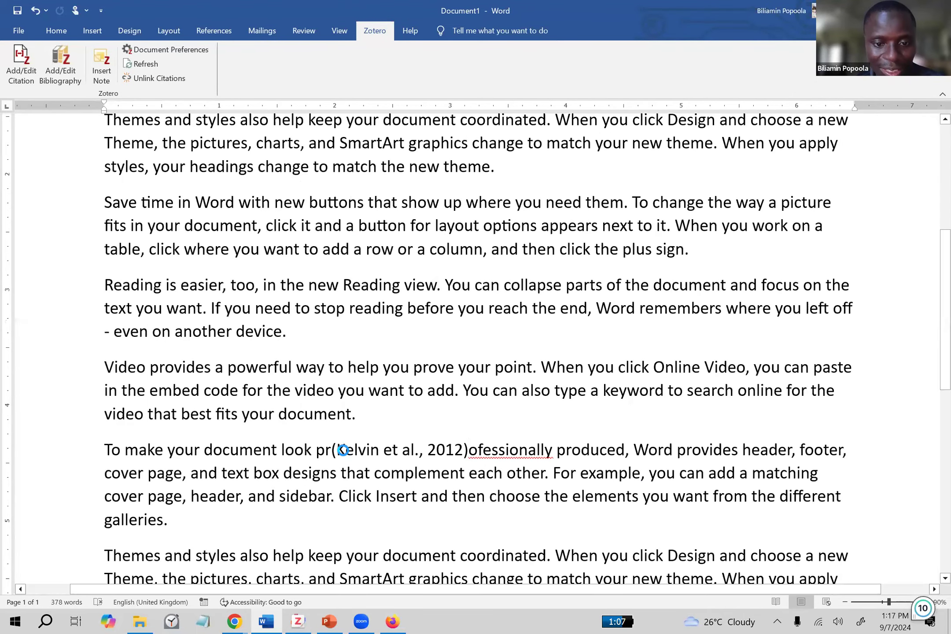
{"action": "key", "text": "ctrl+z"}
{"action": "scroll", "coordinate": [416, 414], "scroll_direction": "up", "scroll_amount": 5}
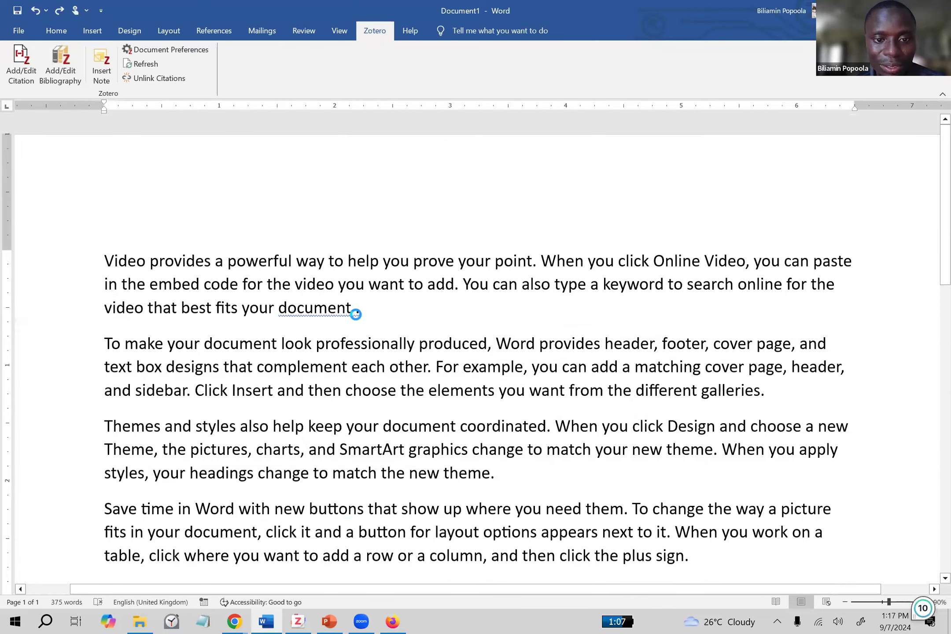
{"action": "scroll", "coordinate": [417, 371], "scroll_direction": "down", "scroll_amount": 5, "text": "ctrl"}
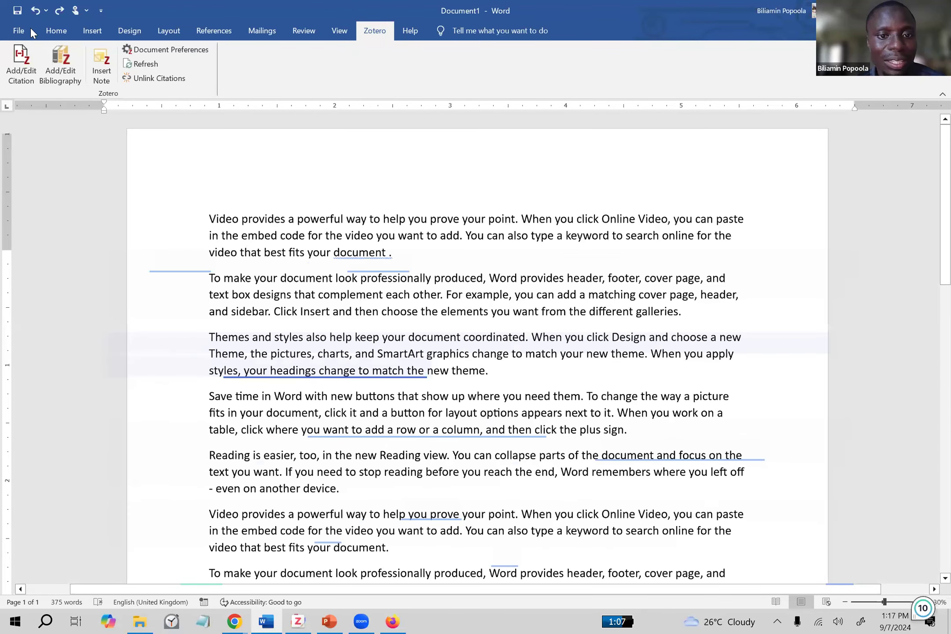
{"action": "scroll", "coordinate": [123, 149], "scroll_direction": "down", "scroll_amount": 1, "text": "ctrl"}
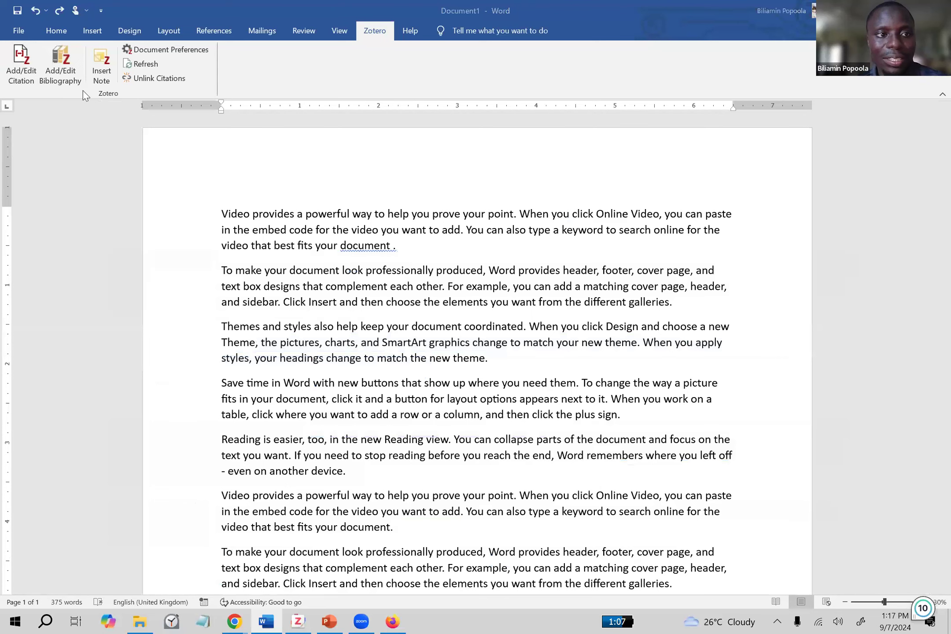
- Cite the 2012 Library Hi Tech News article on ICT planning in Nigerian academic libraries at the end of the first paragraph
{"action": "left_click", "coordinate": [21, 66]}
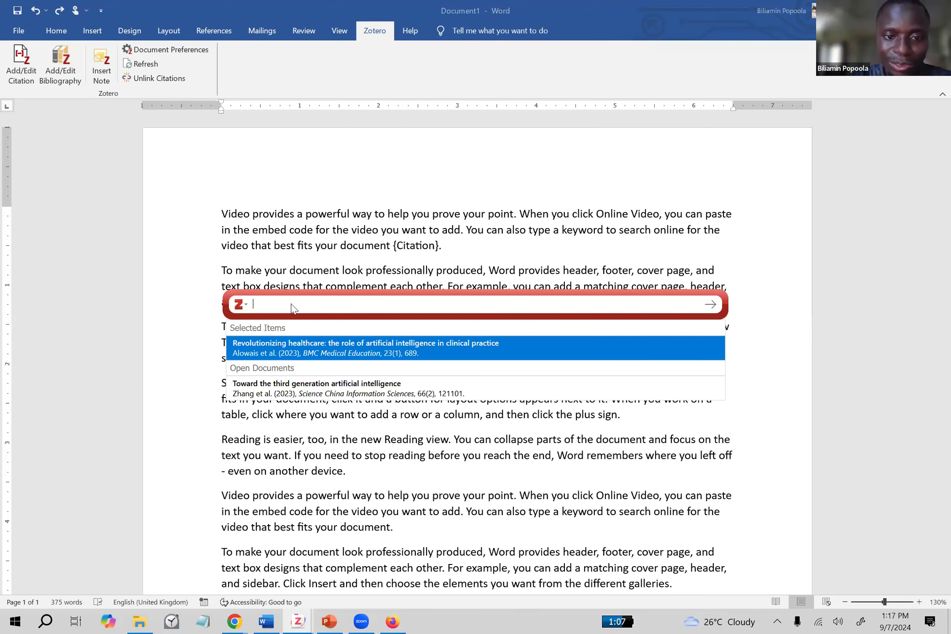
{"action": "type", "text": "jack"}
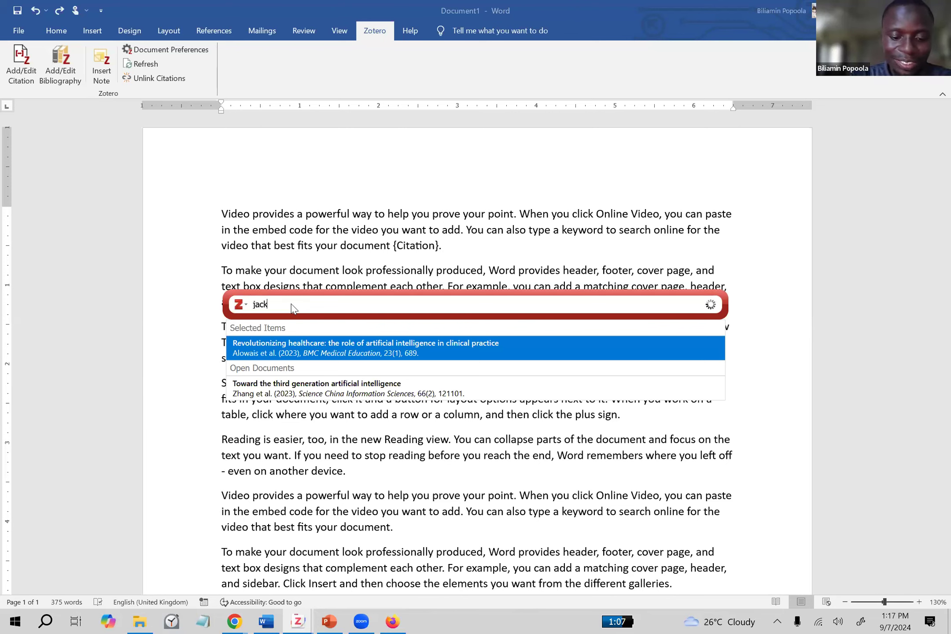
{"action": "left_click", "coordinate": [291, 378]}
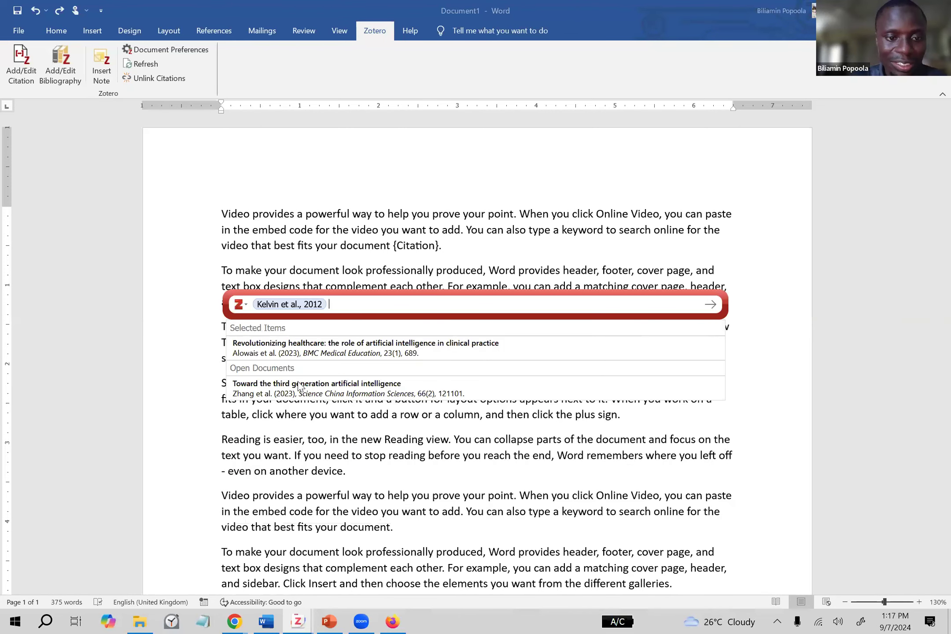
{"action": "key", "text": "Return"}
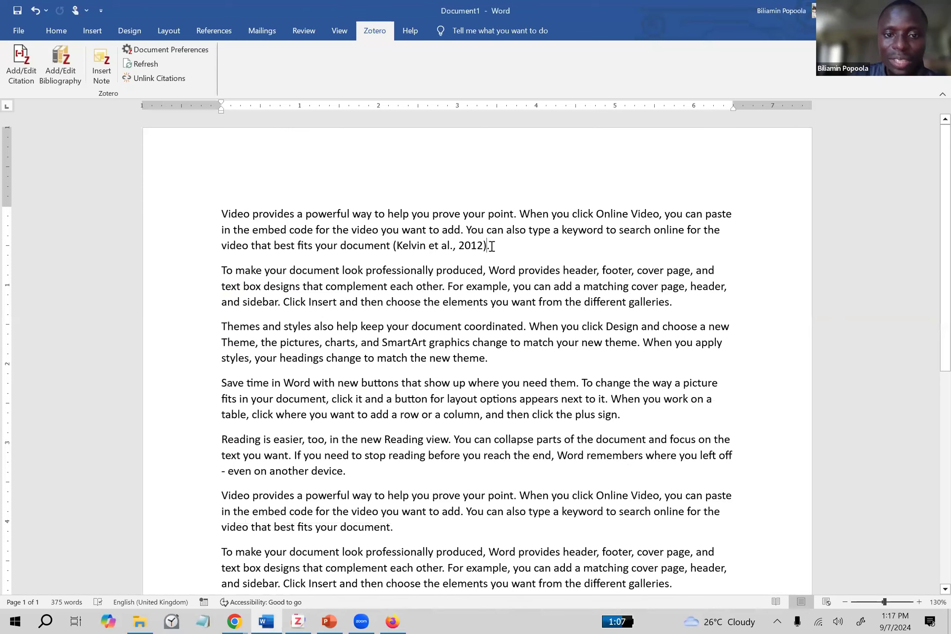
{"action": "left_click", "coordinate": [442, 246]}
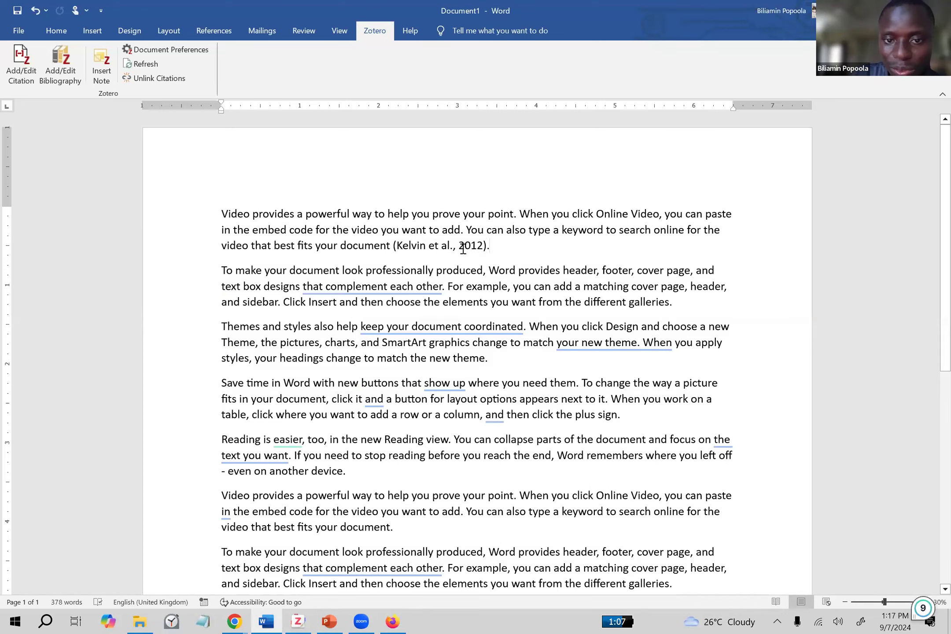
{"action": "left_click", "coordinate": [555, 244]}
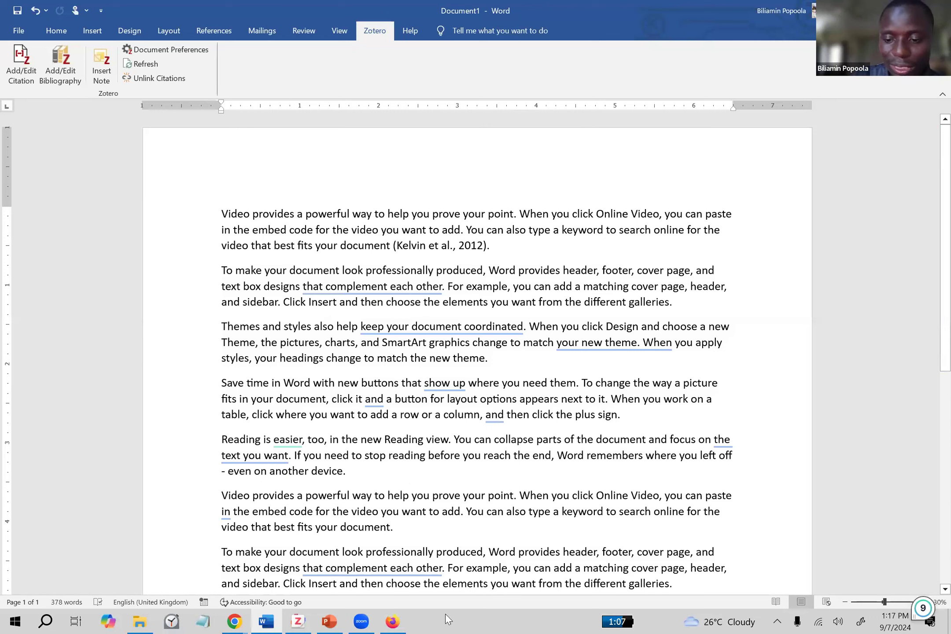
- Start a citation at the end of the second paragraph with the 2018 review on enamel defects in children with cleft lip and palate
{"action": "left_click", "coordinate": [591, 601]}
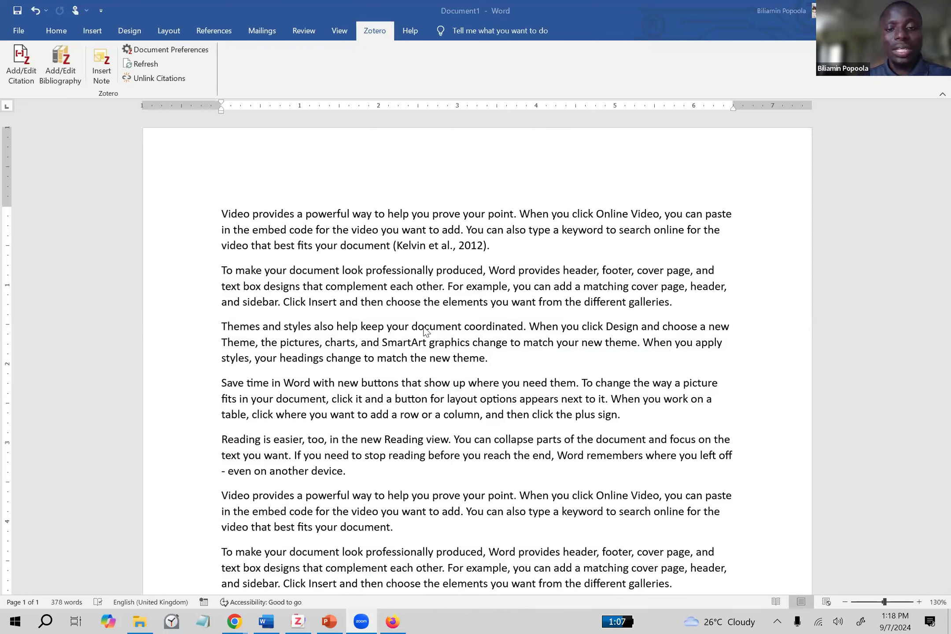
{"action": "left_click", "coordinate": [403, 245]}
{"action": "left_click", "coordinate": [664, 301]}
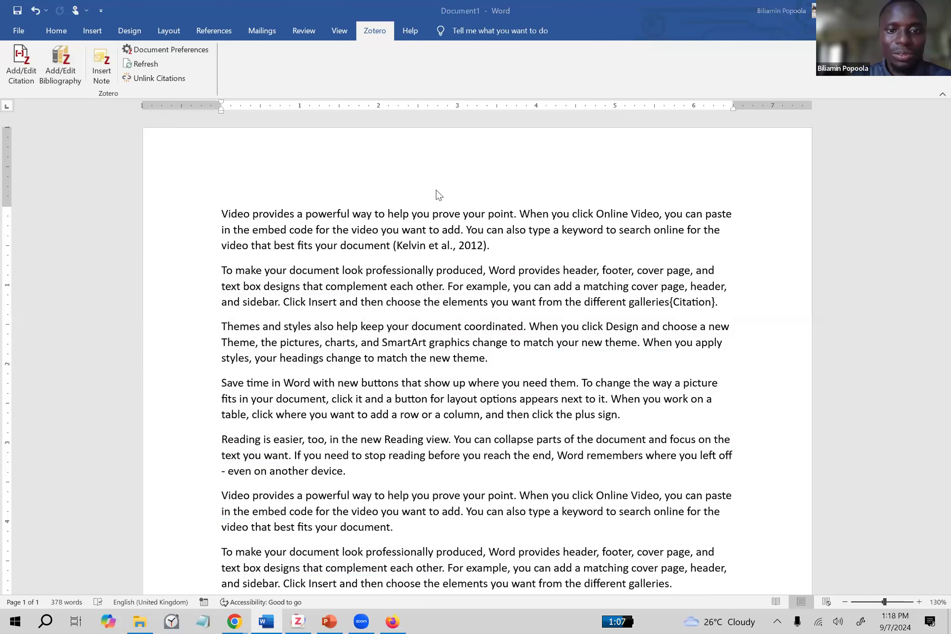
{"action": "type", "text": "we"}
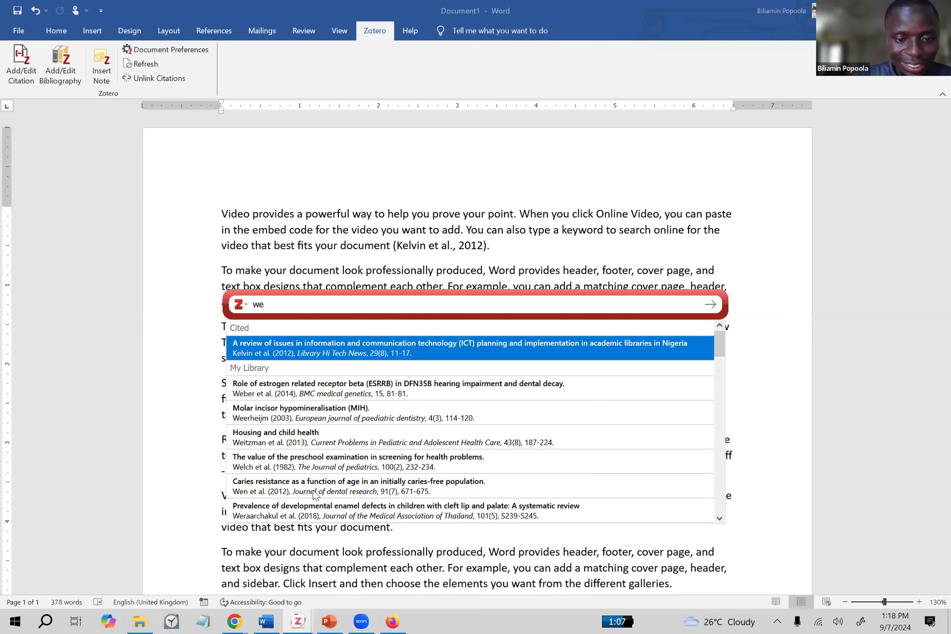
{"action": "left_click", "coordinate": [320, 511]}
{"action": "key", "text": "Return"}
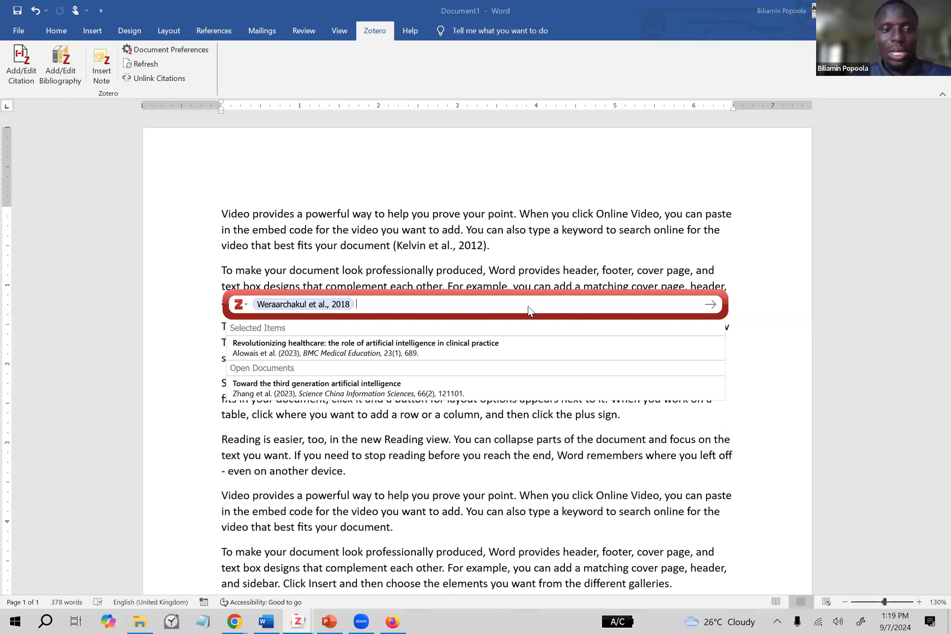
- Add the 2022 Tooth Formation and 2019 oral microbiome articles, insert the combined citation, and put a space before it
{"action": "type", "text": "ol"}
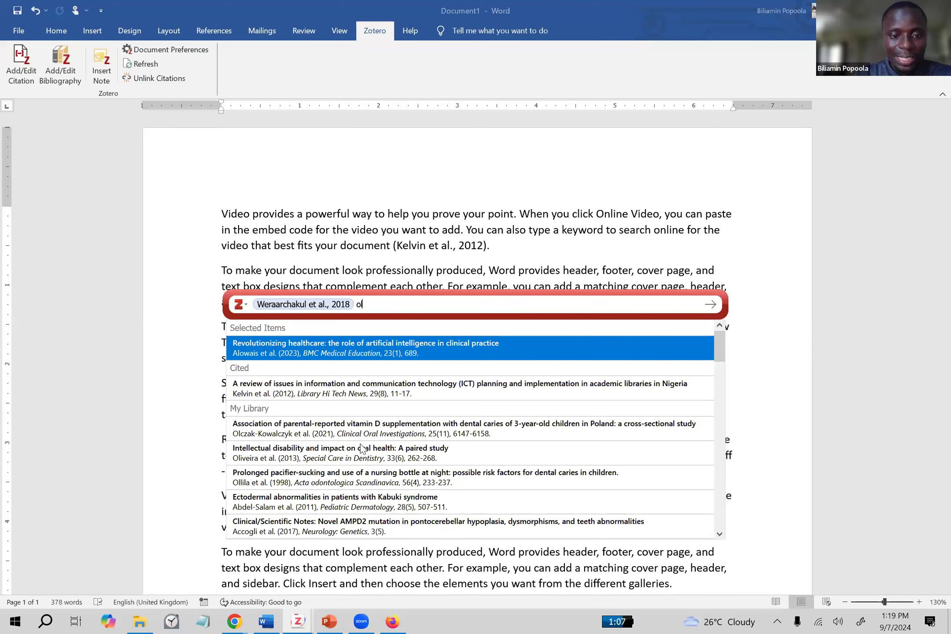
{"action": "scroll", "coordinate": [361, 445], "scroll_direction": "down", "scroll_amount": 3}
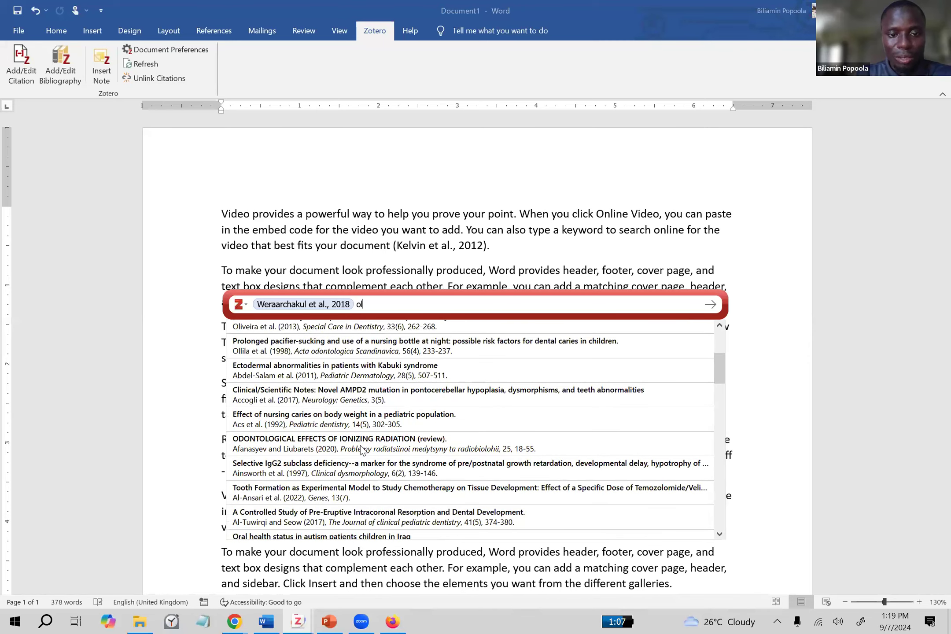
{"action": "scroll", "coordinate": [361, 449], "scroll_direction": "down", "scroll_amount": 3}
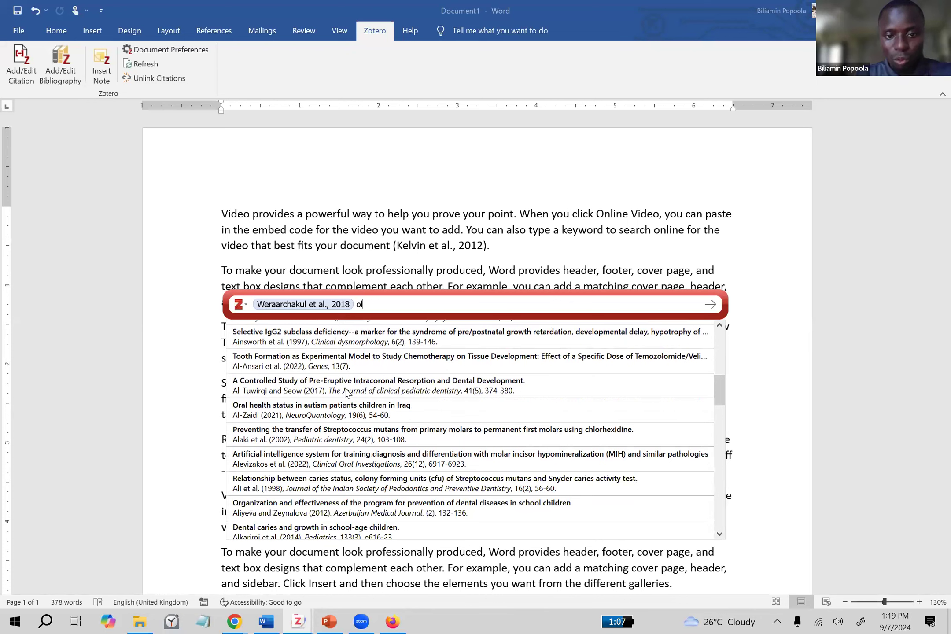
{"action": "left_click", "coordinate": [330, 366]}
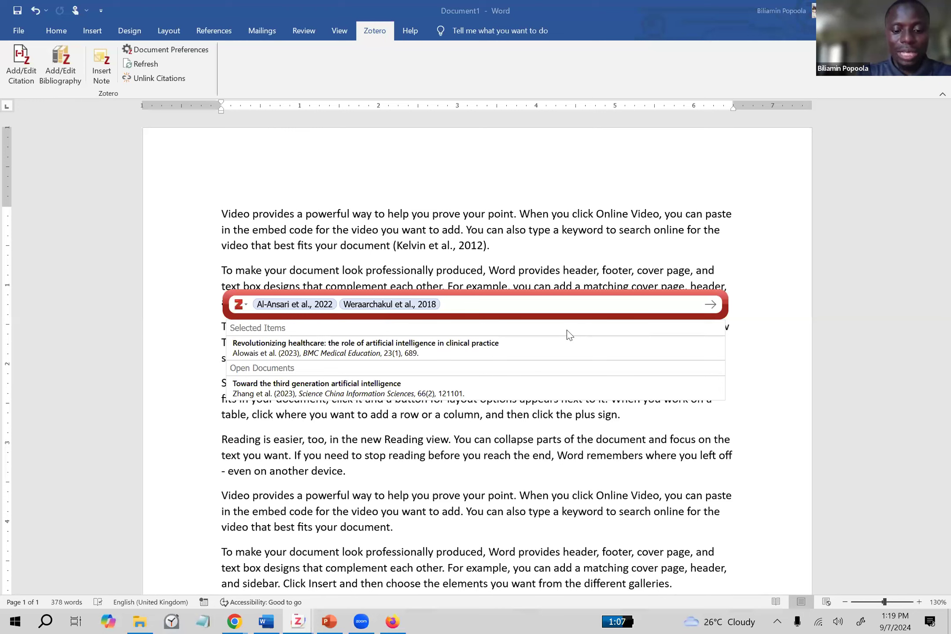
{"action": "type", "text": "mn"}
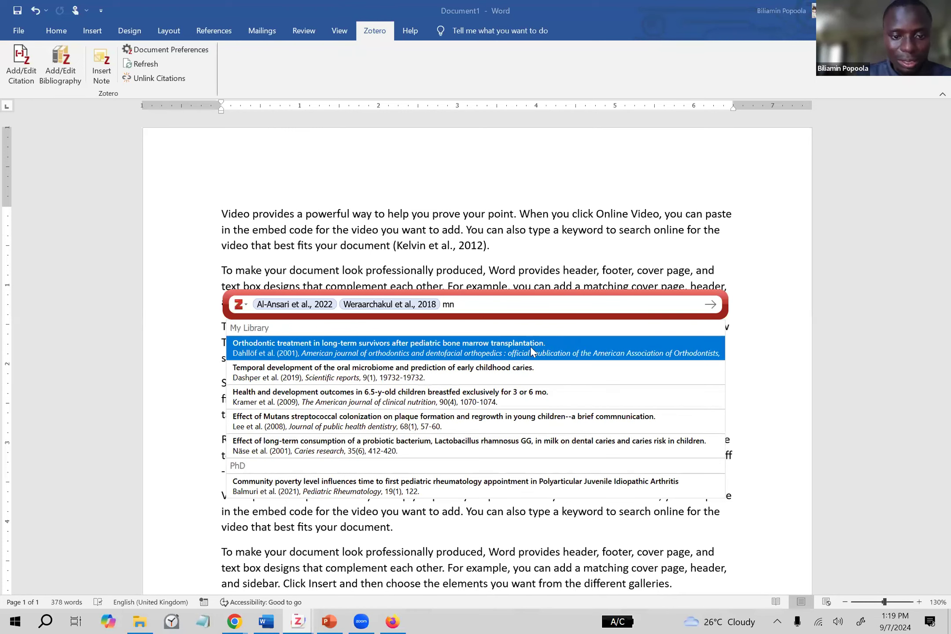
{"action": "left_click", "coordinate": [326, 377]}
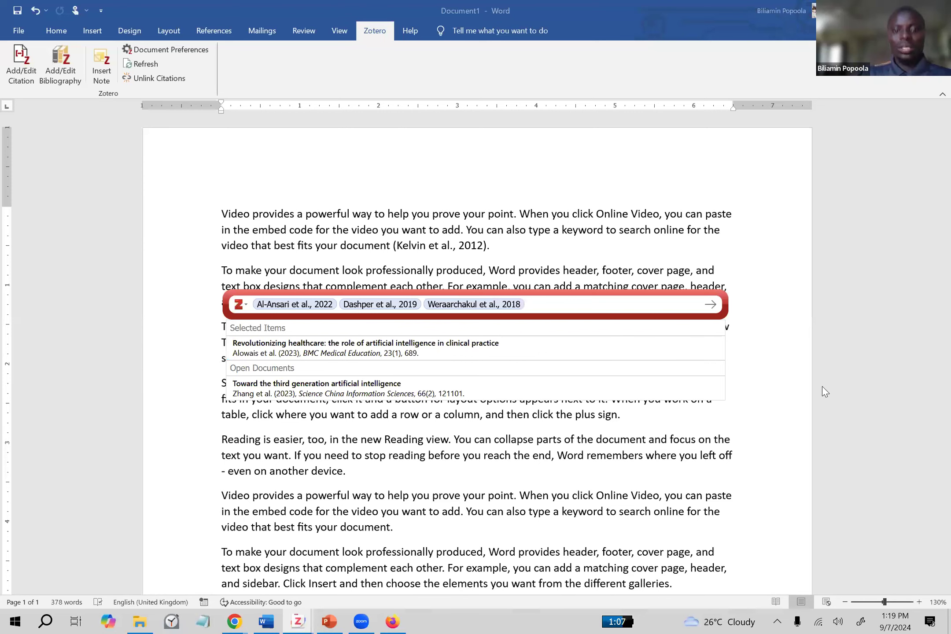
{"action": "key", "text": "Return"}
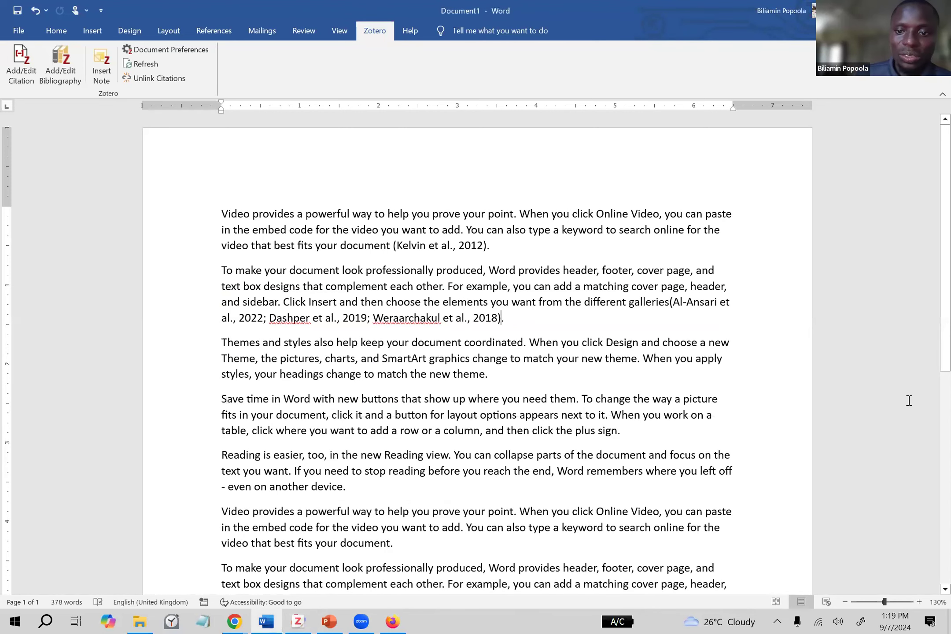
{"action": "left_click", "coordinate": [668, 302]}
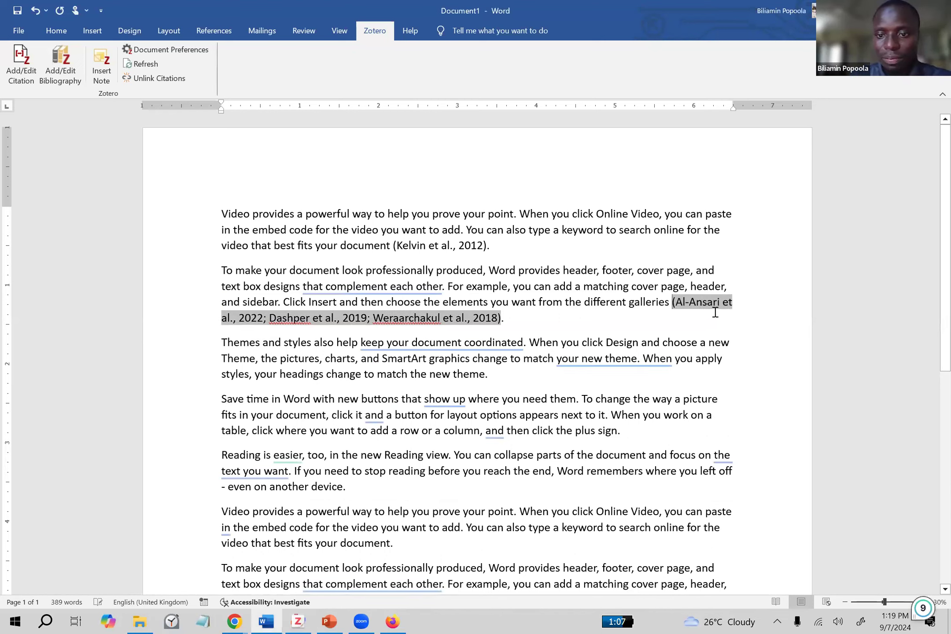
- Examine the combined three-source citation ending the second paragraph and the single citation ending the first paragraph
{"action": "key", "text": "End"}
{"action": "left_click", "coordinate": [287, 318]}
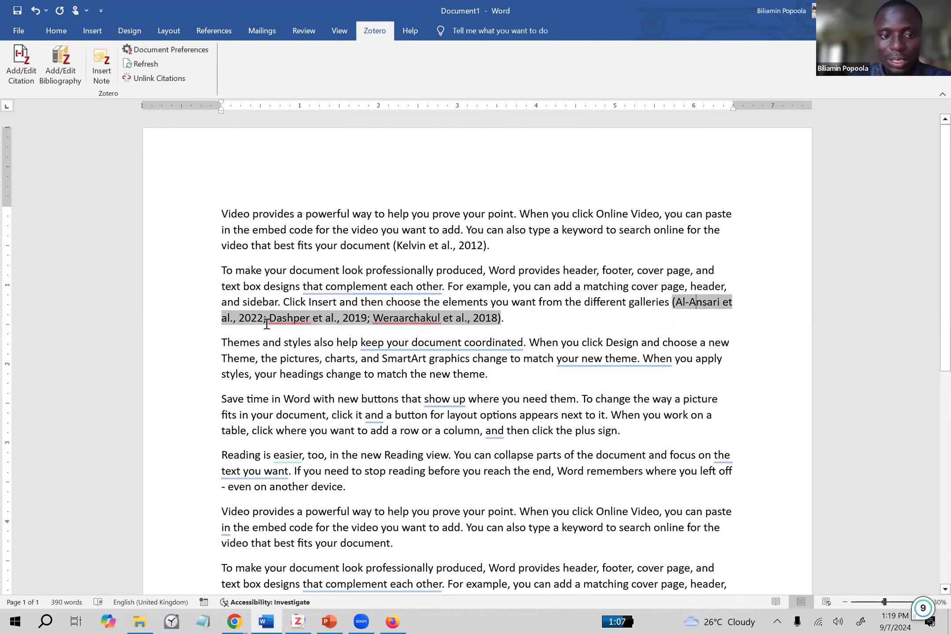
{"action": "left_click", "coordinate": [568, 323]}
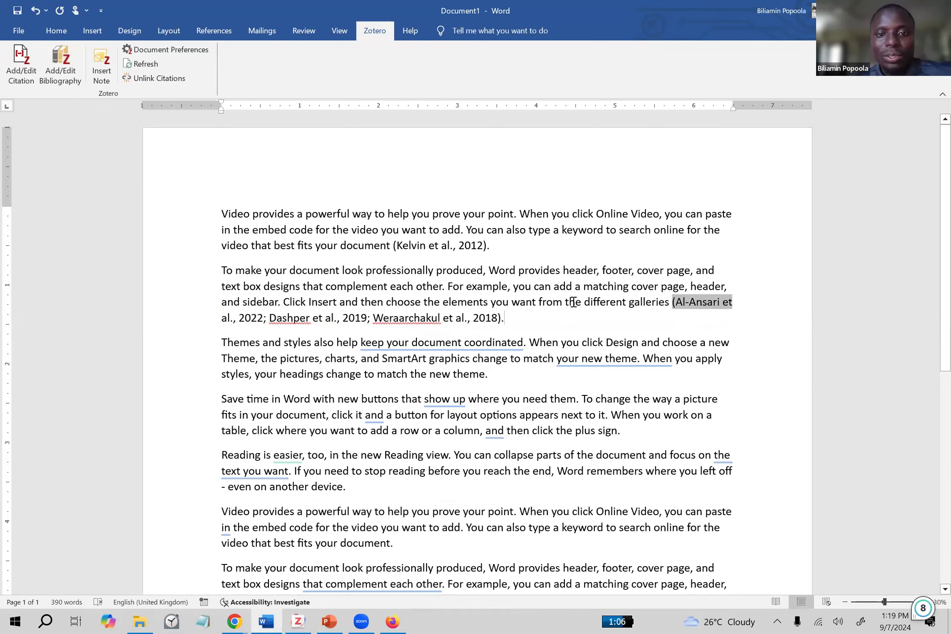
{"action": "left_click", "coordinate": [519, 339]}
{"action": "left_click", "coordinate": [467, 245]}
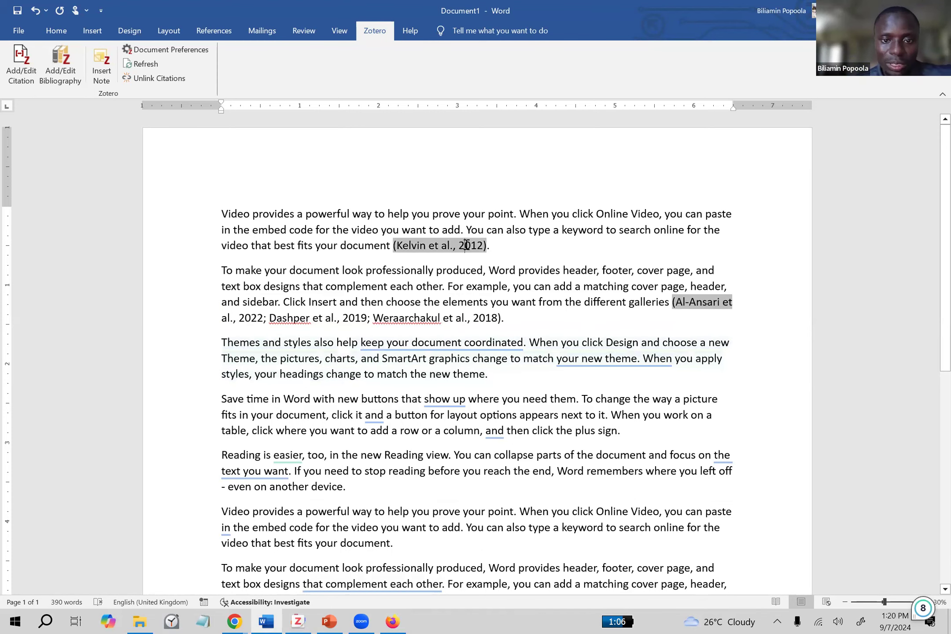
{"action": "left_click", "coordinate": [491, 317]}
{"action": "left_click", "coordinate": [566, 328]}
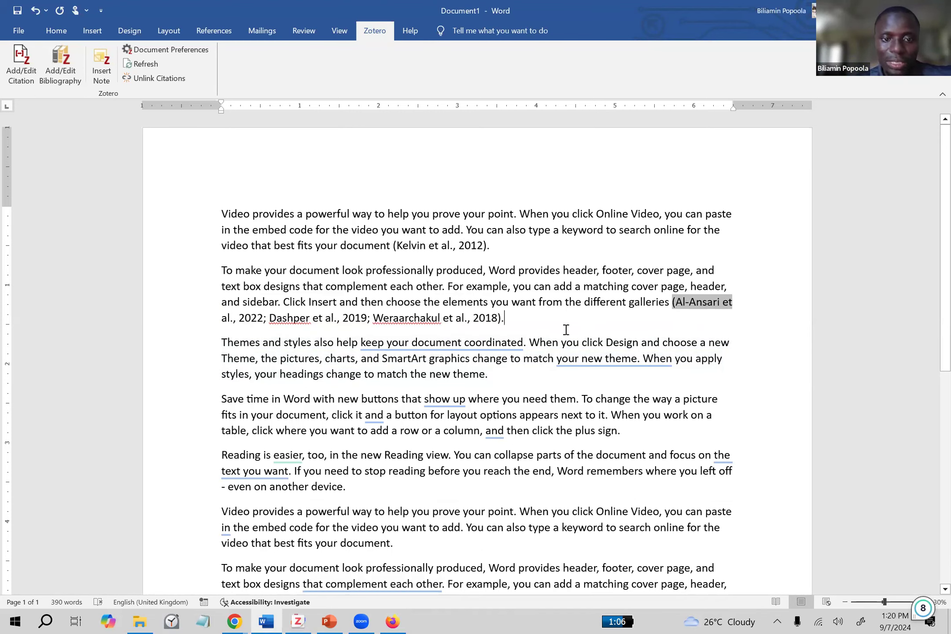
- Begin the fourth paragraph with the cited author's surname followed by "(2018) explained that you can" and lowercase the word "save"
{"action": "left_click", "coordinate": [719, 391]}
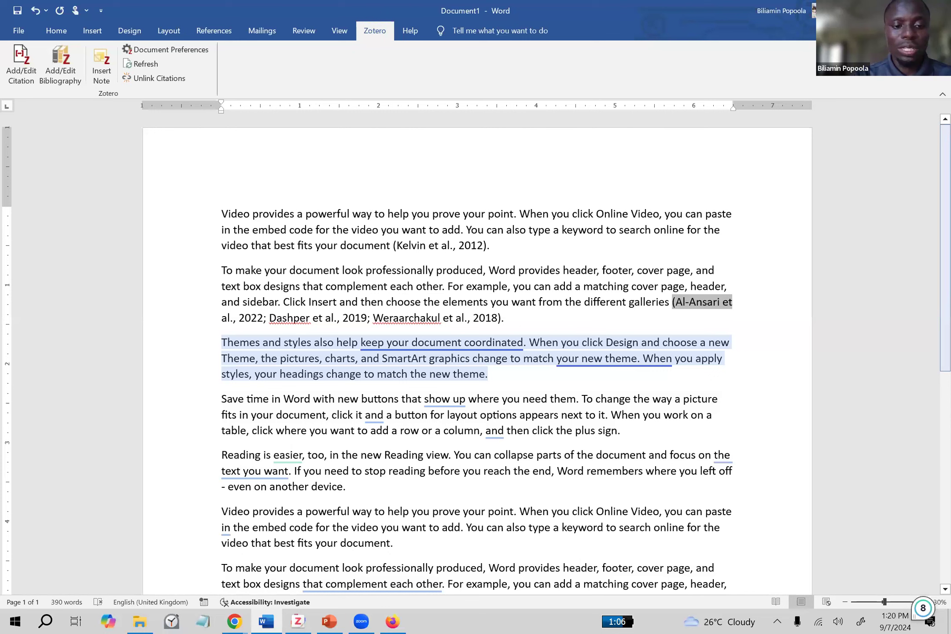
{"action": "type", "text": "Popoola "}
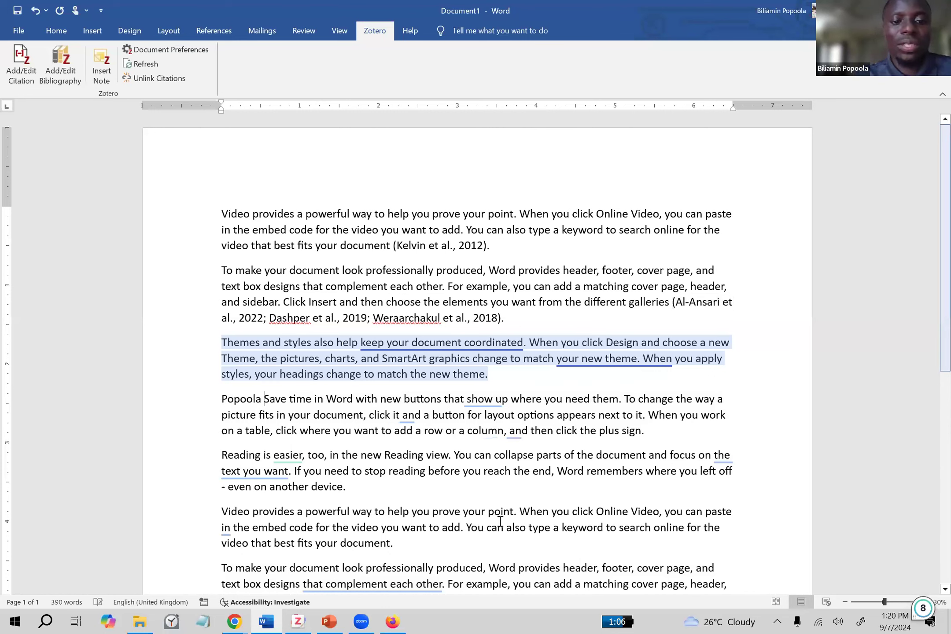
{"action": "type", "text": "(2018) "}
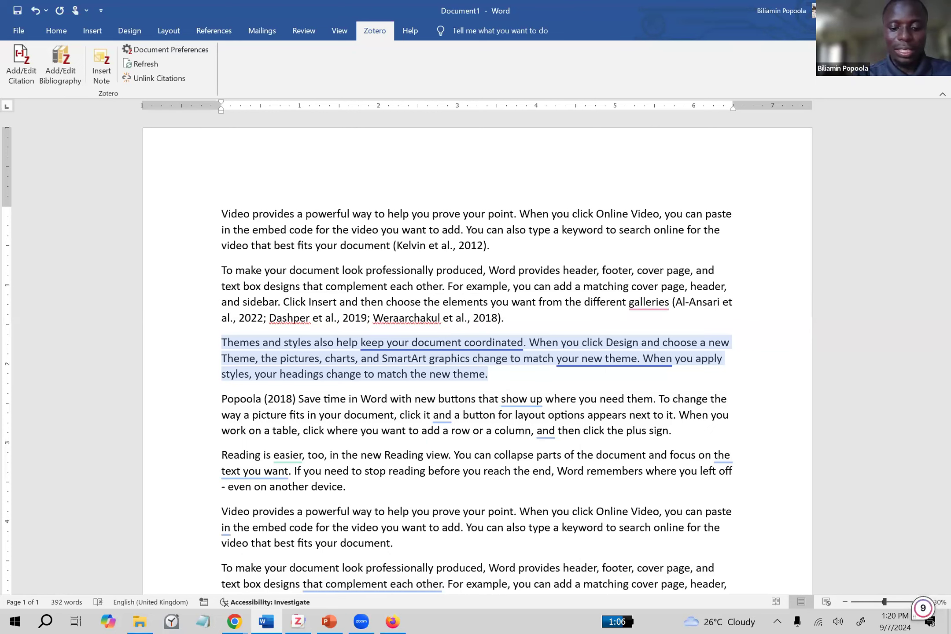
{"action": "type", "text": "ex"}
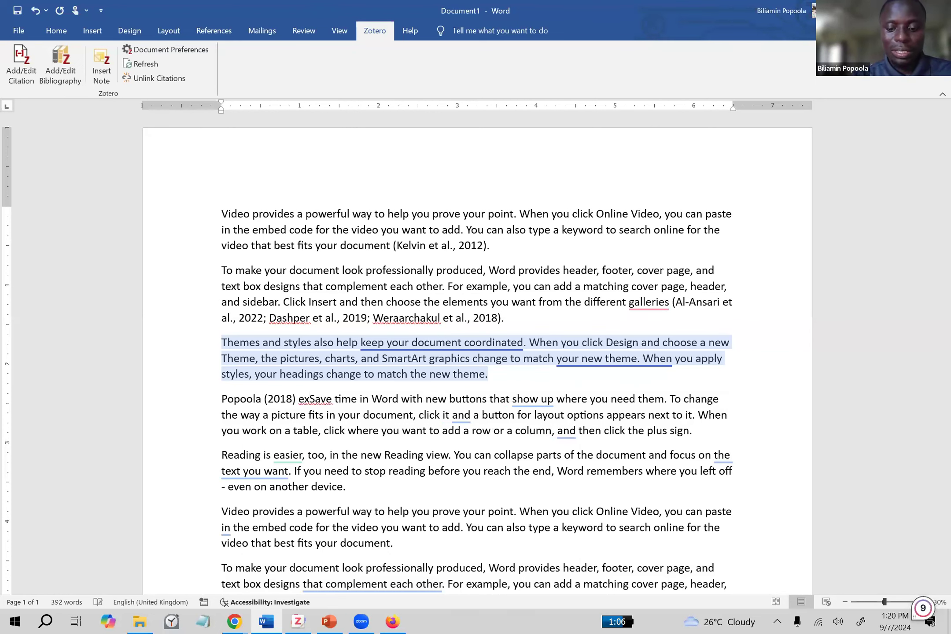
{"action": "type", "text": "plained"}
{"action": "key", "text": "ctrl+BackSpace"}
{"action": "type", "text": "explained that"}
{"action": "key", "text": "Delete"}
{"action": "type", "text": "you can s"}
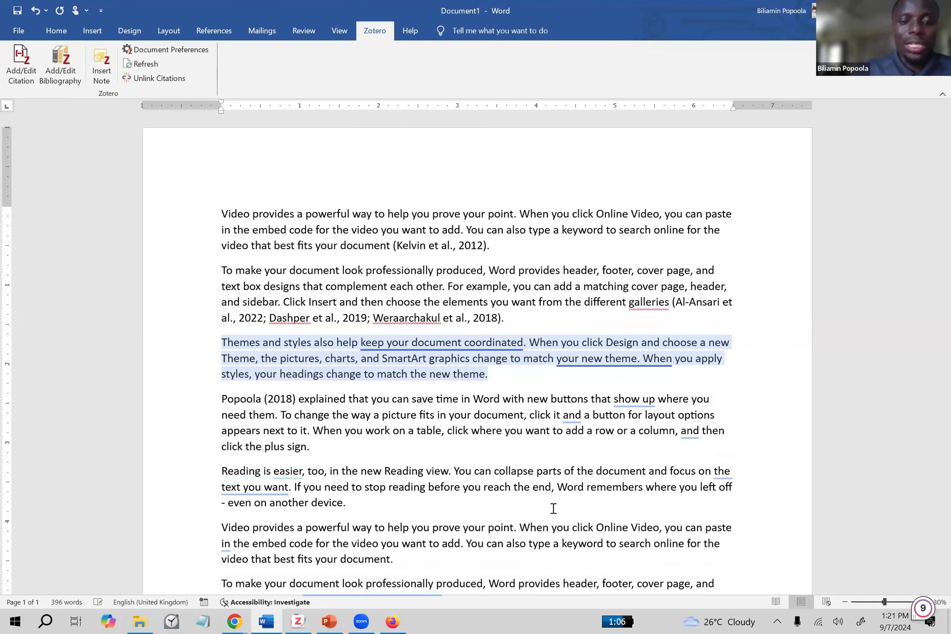
- Examine the new narrative opening of the fourth paragraph, from the author's surname through "you can"
{"action": "left_click", "coordinate": [275, 414]}
{"action": "left_click_drag", "start_coordinate": [222, 400], "coordinate": [415, 400]}
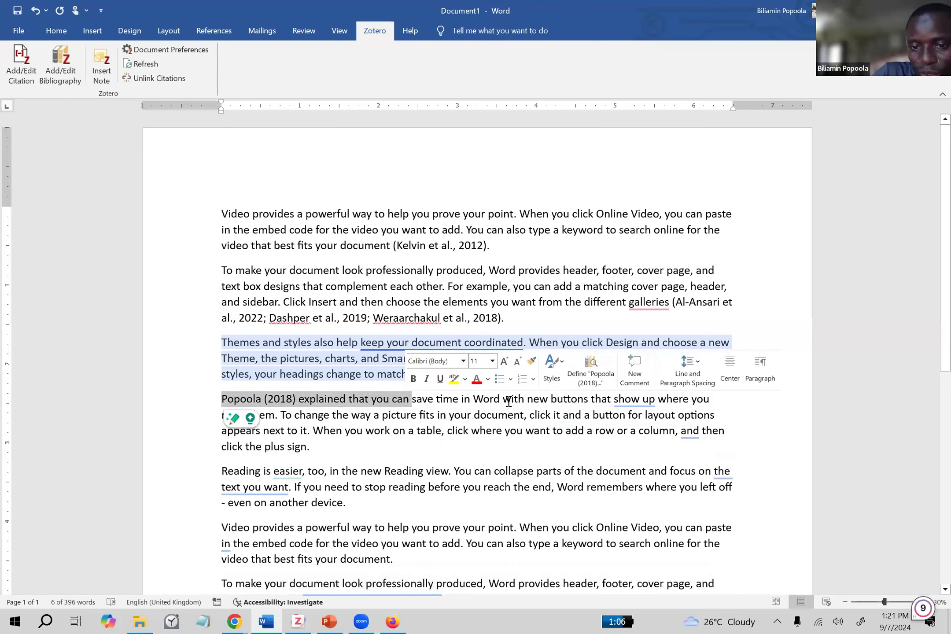
{"action": "mouse_move", "coordinate": [633, 401]}
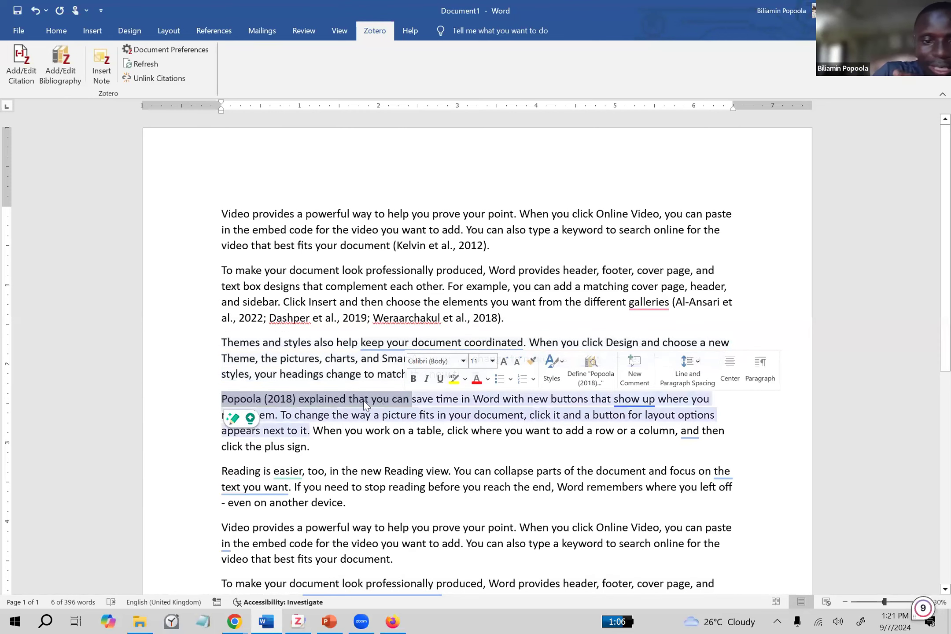
{"action": "left_click", "coordinate": [386, 460]}
{"action": "left_click_drag", "start_coordinate": [222, 400], "coordinate": [406, 401]}
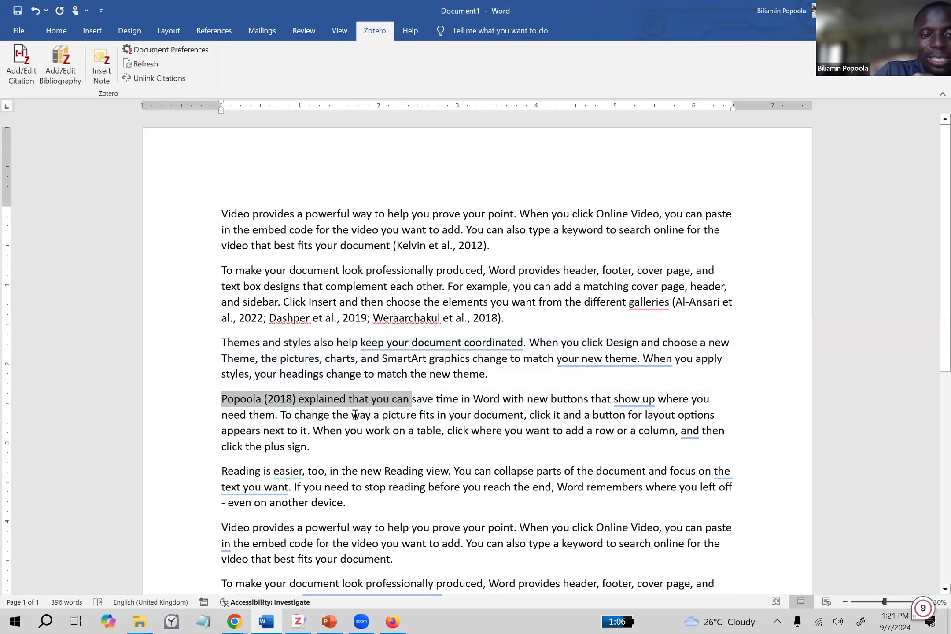
{"action": "left_click", "coordinate": [391, 452]}
{"action": "left_click_drag", "start_coordinate": [223, 400], "coordinate": [367, 402]}
{"action": "left_click", "coordinate": [365, 400]}
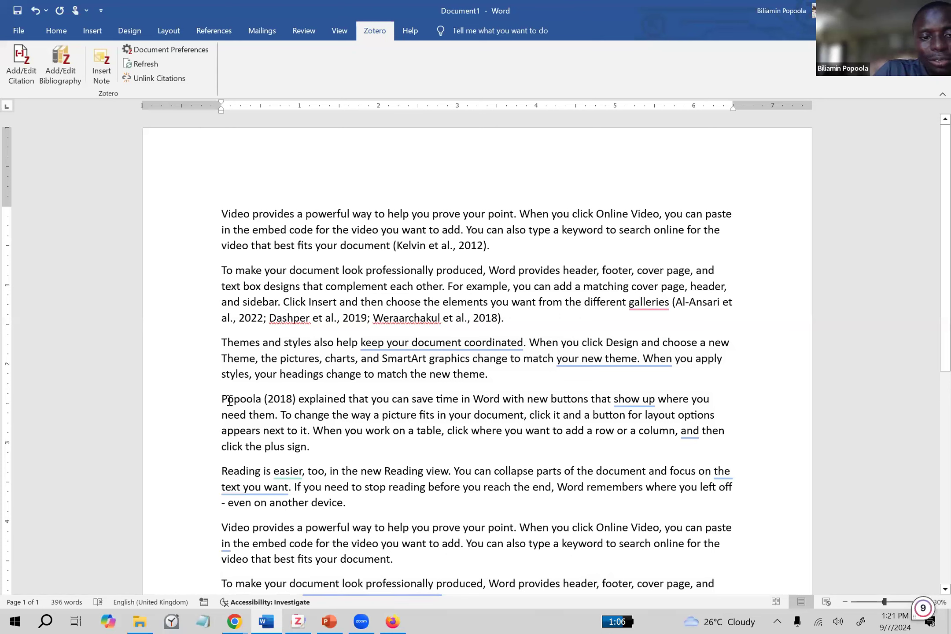
- Delete the manually entered year "(2018)" after the author's surname in the fourth paragraph
{"action": "left_click_drag", "start_coordinate": [229, 400], "coordinate": [293, 398]}
{"action": "left_click", "coordinate": [293, 398]}
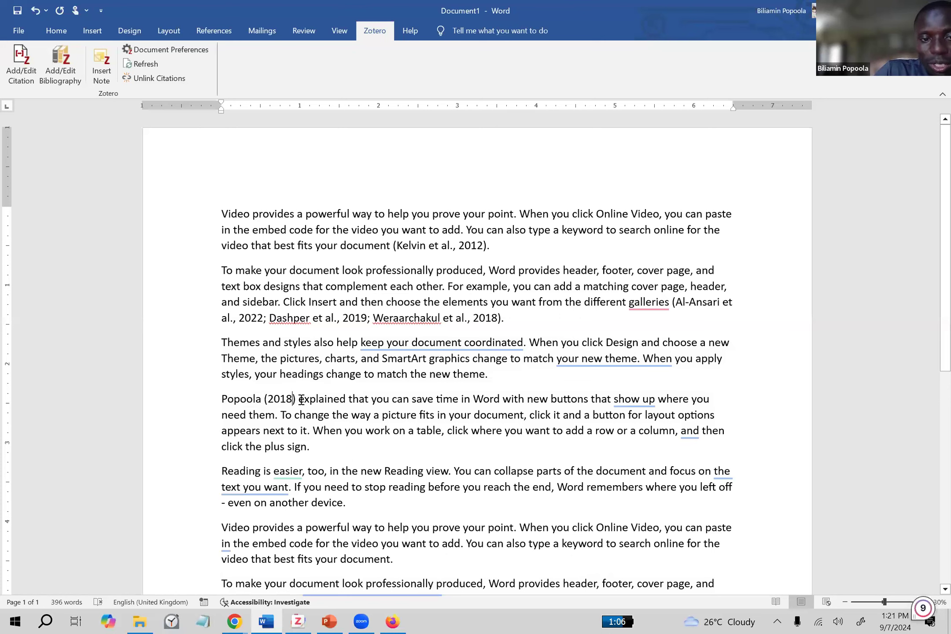
{"action": "mouse_move", "coordinate": [297, 399]}
{"action": "left_mouse_down"}
{"action": "mouse_move", "coordinate": [264, 400]}
{"action": "mouse_move", "coordinate": [297, 399]}
{"action": "left_mouse_up"}
{"action": "left_click", "coordinate": [270, 402]}
{"action": "left_click", "coordinate": [251, 400]}
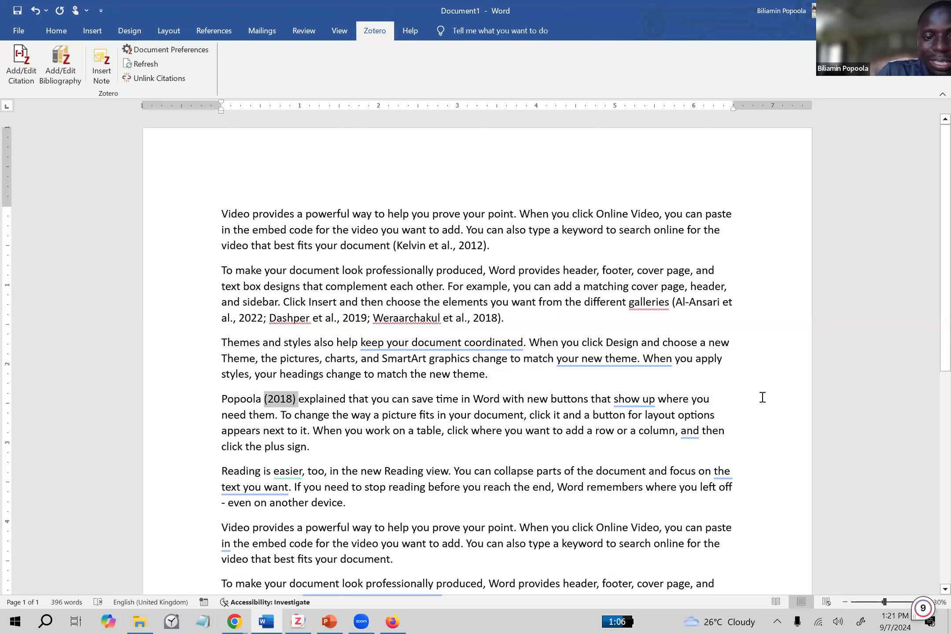
{"action": "key", "text": "Delete"}
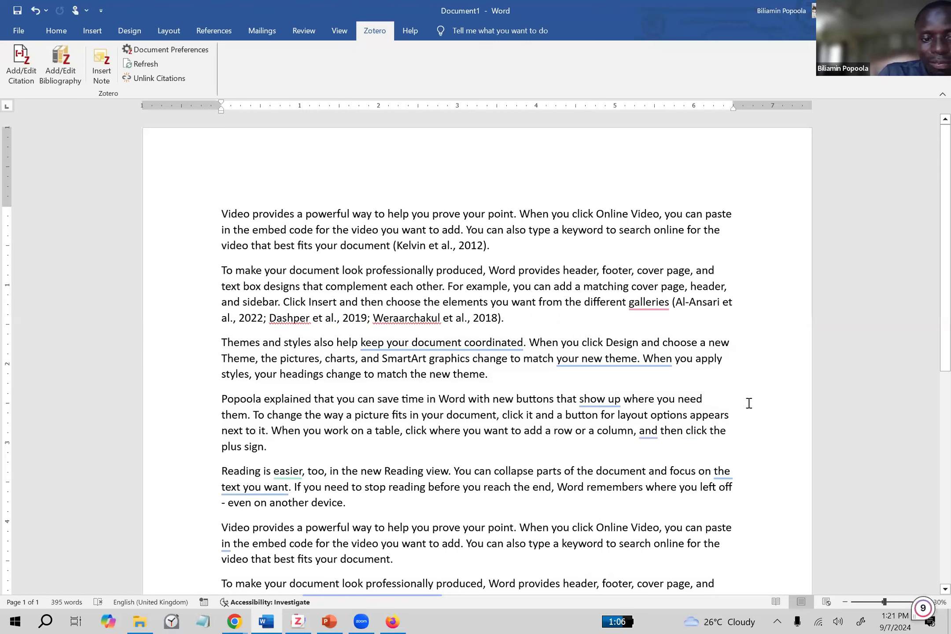
- Try to cite the 2008 Malaysian Journal of Library & Information Science article after the fourth paragraph's author surname, keeping the author included
{"action": "left_click", "coordinate": [20, 77]}
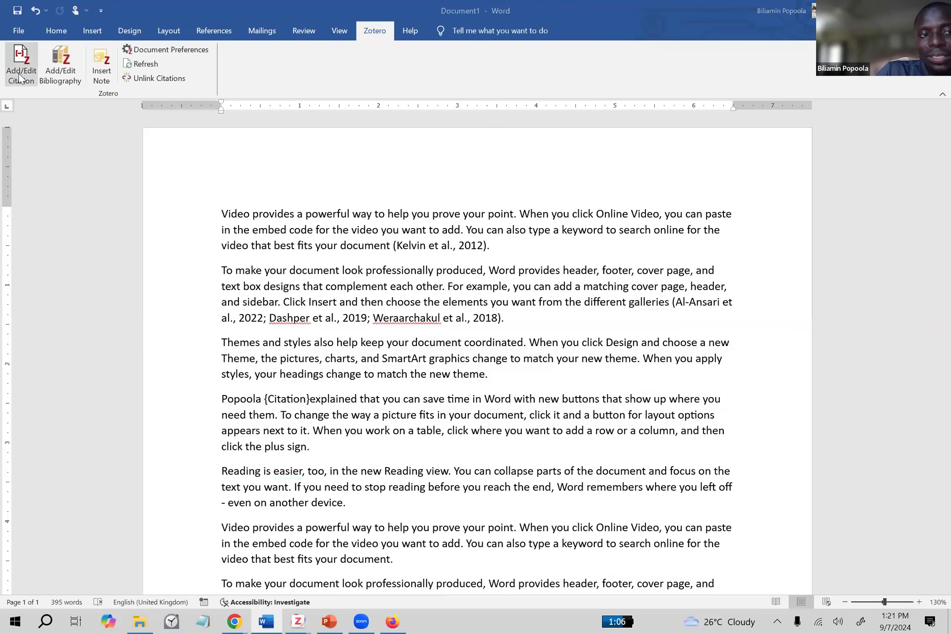
{"action": "type", "text": "popoola"}
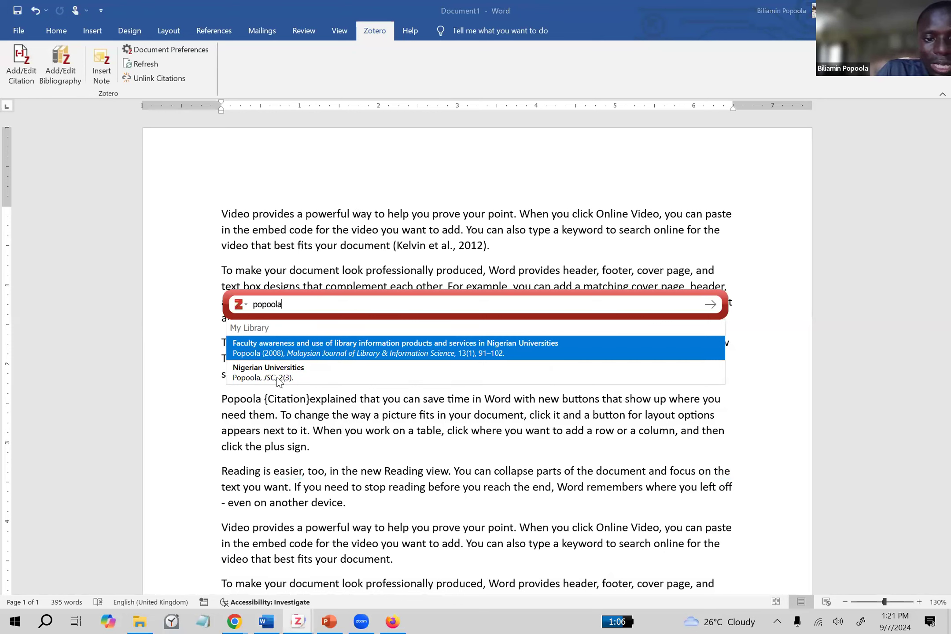
{"action": "left_click", "coordinate": [262, 347]}
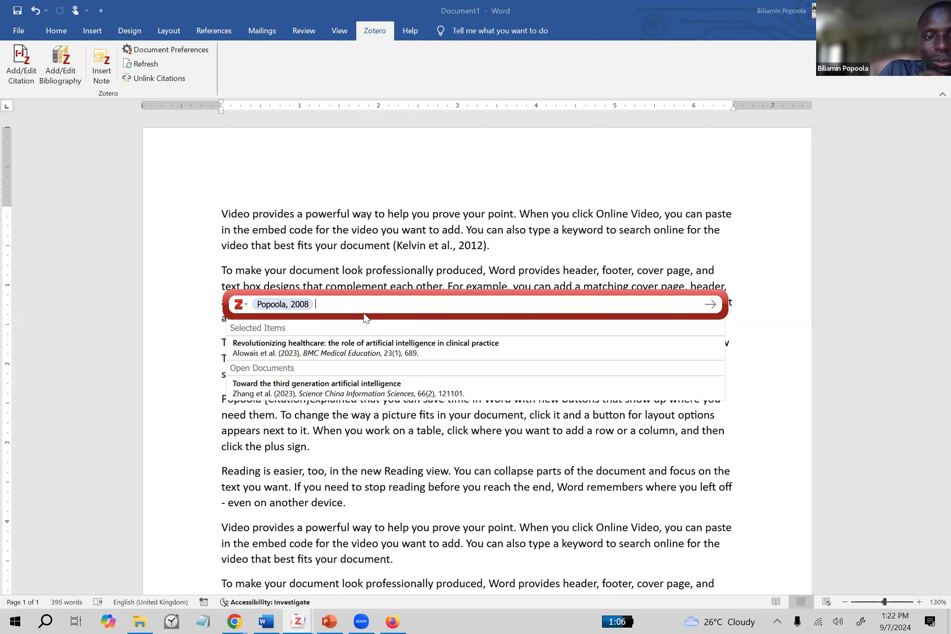
{"action": "left_click", "coordinate": [284, 303]}
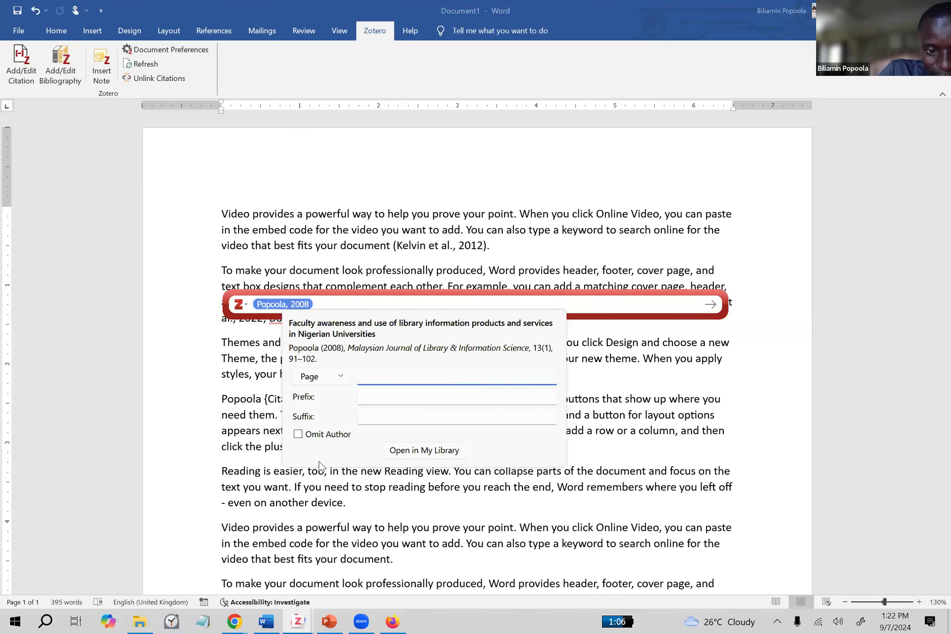
{"action": "left_click", "coordinate": [430, 308]}
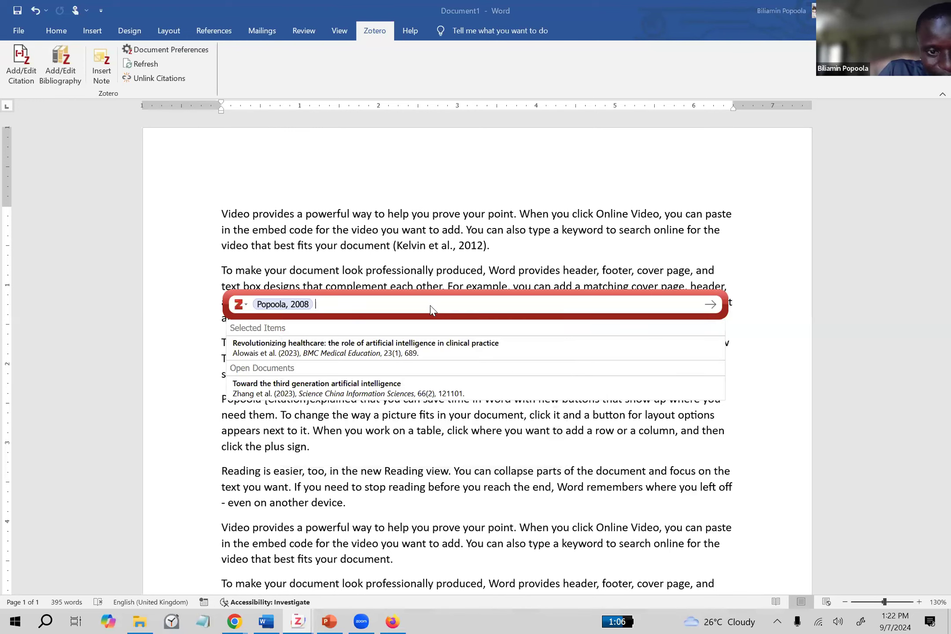
{"action": "left_click", "coordinate": [711, 304]}
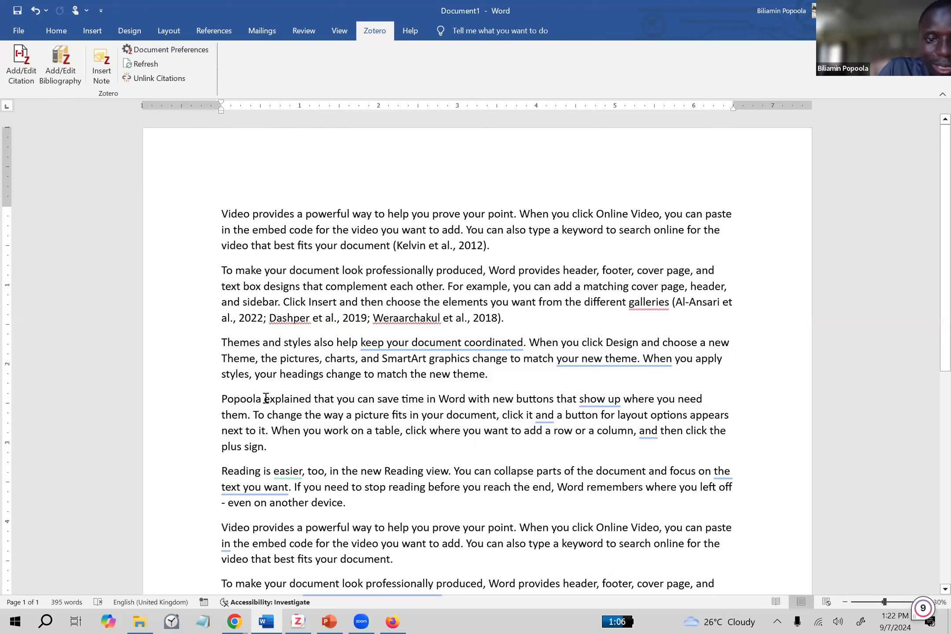
- Cite the 2008 Malaysian Journal of Library & Information Science article after the surname in the fourth paragraph, with Omit Author enabled
{"action": "left_click", "coordinate": [23, 70]}
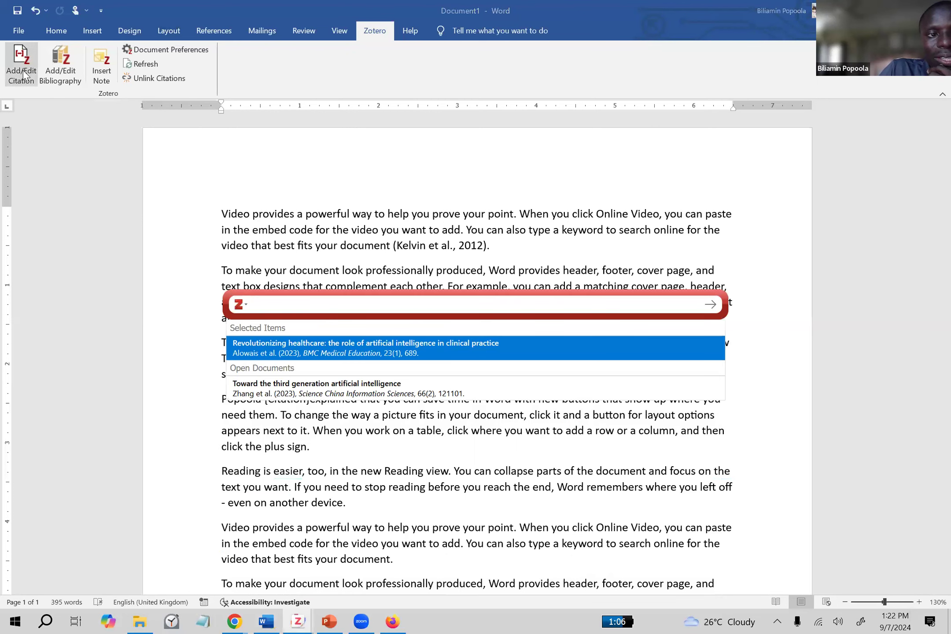
{"action": "type", "text": "popoola"}
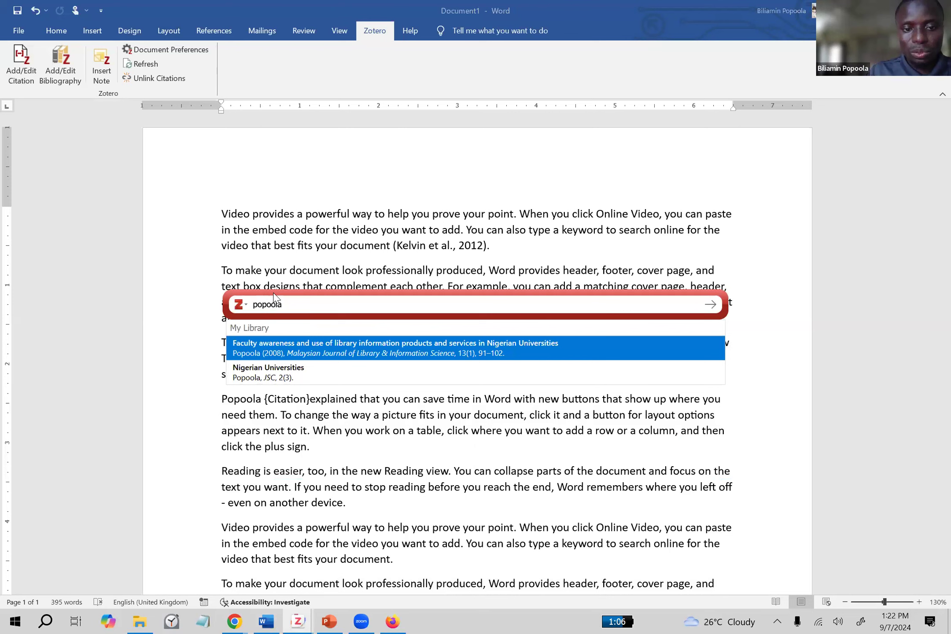
{"action": "left_click", "coordinate": [256, 352]}
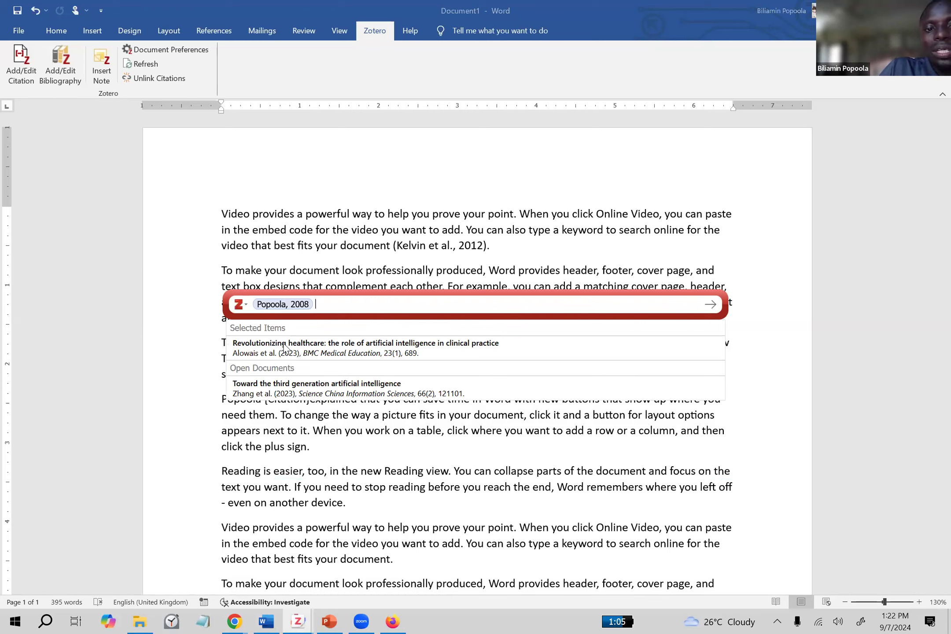
{"action": "left_click", "coordinate": [279, 305]}
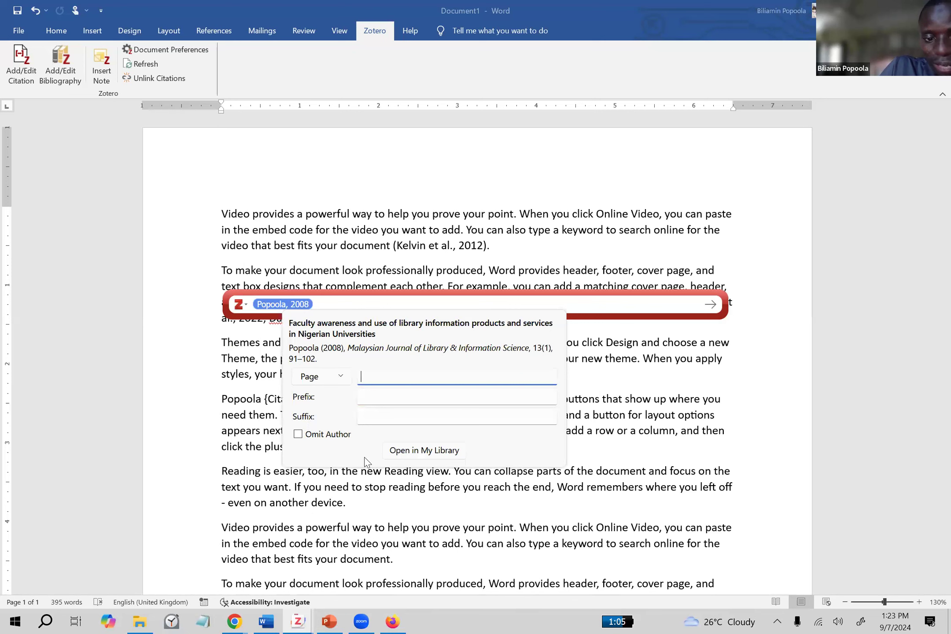
{"action": "left_click", "coordinate": [297, 434]}
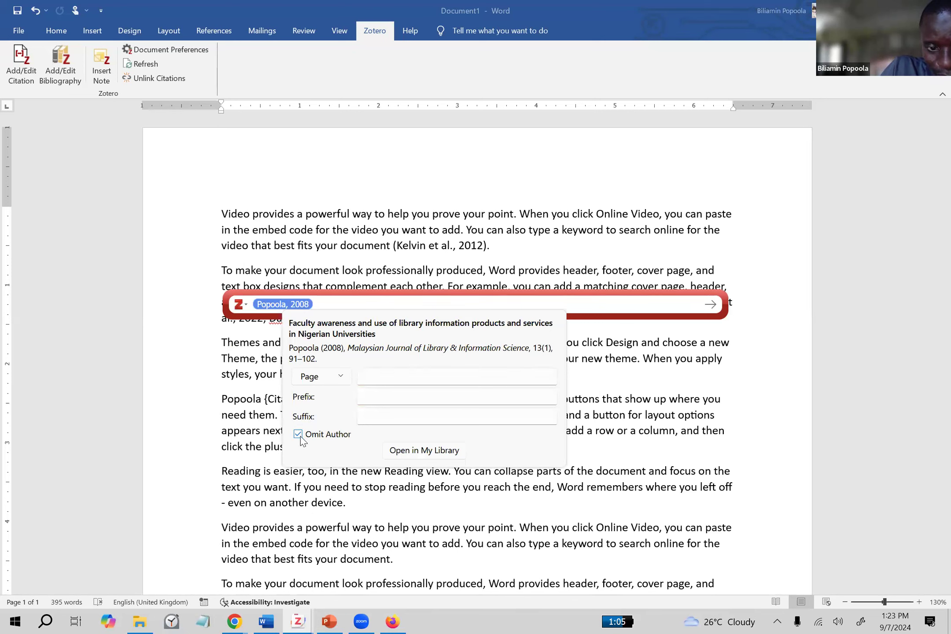
{"action": "left_click", "coordinate": [298, 435]}
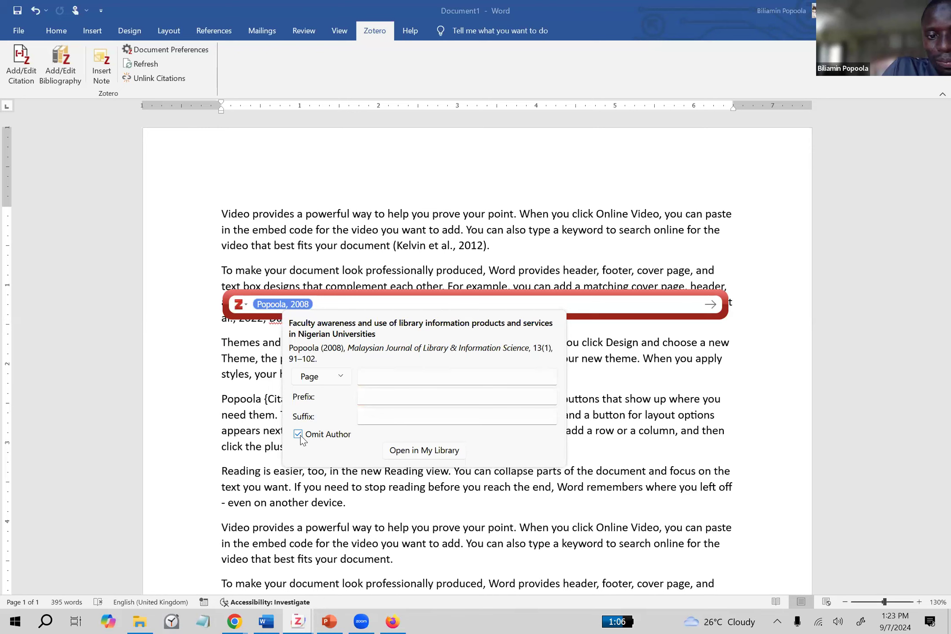
{"action": "left_click", "coordinate": [326, 307]}
{"action": "key", "text": "Return"}
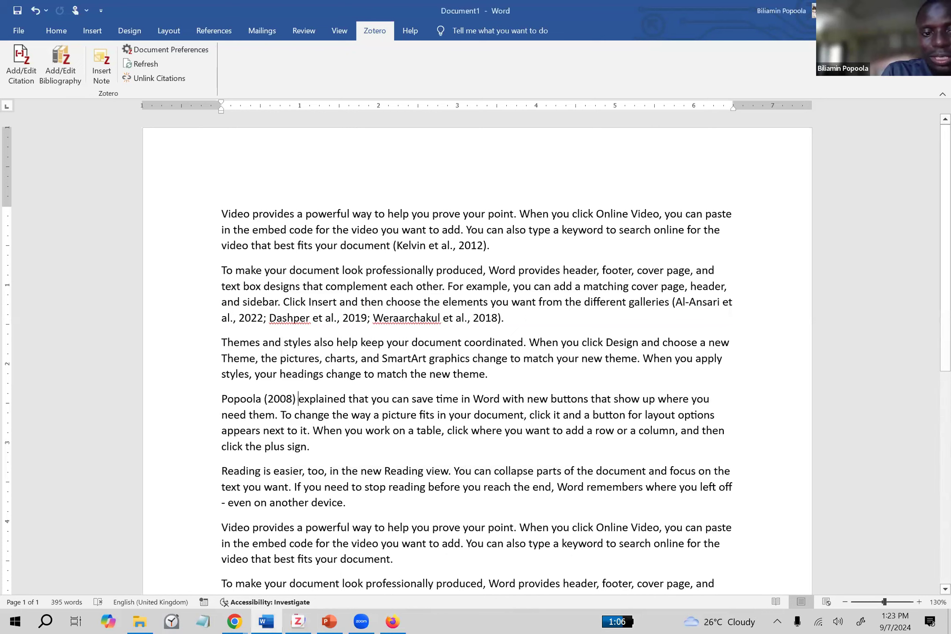
{"action": "left_click", "coordinate": [286, 398]}
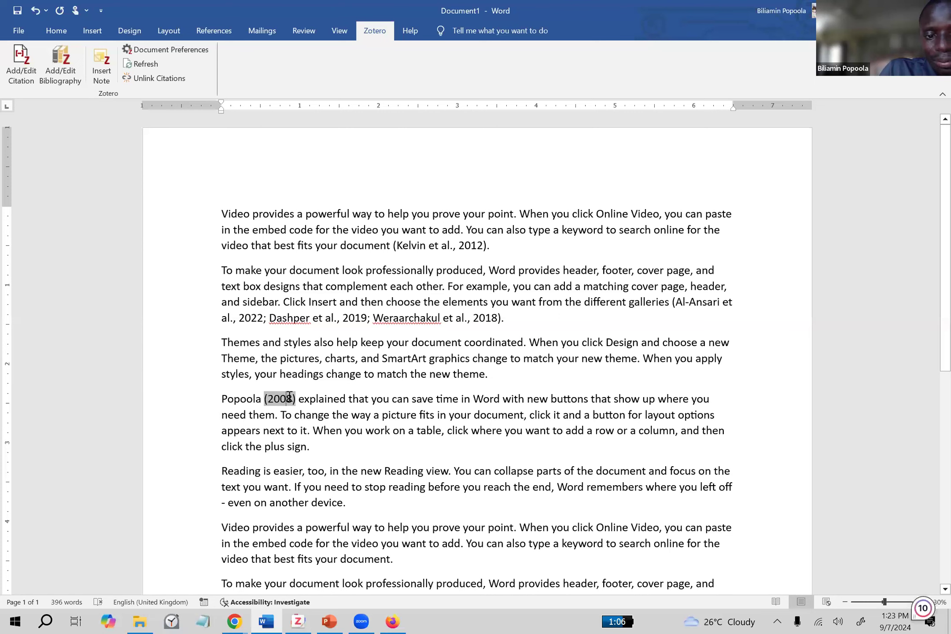
{"action": "left_click", "coordinate": [306, 417]}
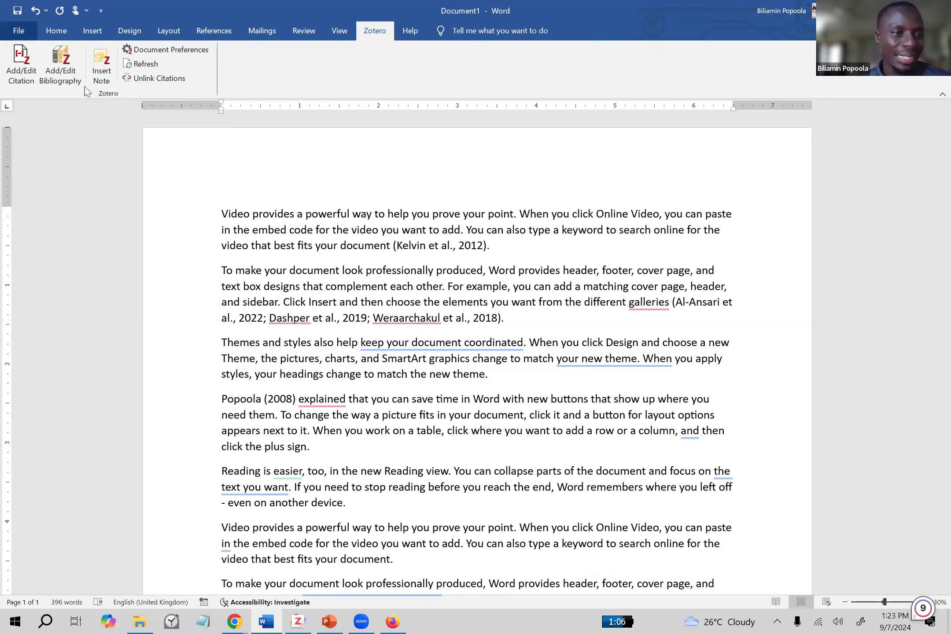
- Review the second paragraph's combined citation and place the cursor inside the citation ending the first paragraph
{"action": "left_click", "coordinate": [419, 347]}
{"action": "left_click", "coordinate": [424, 323]}
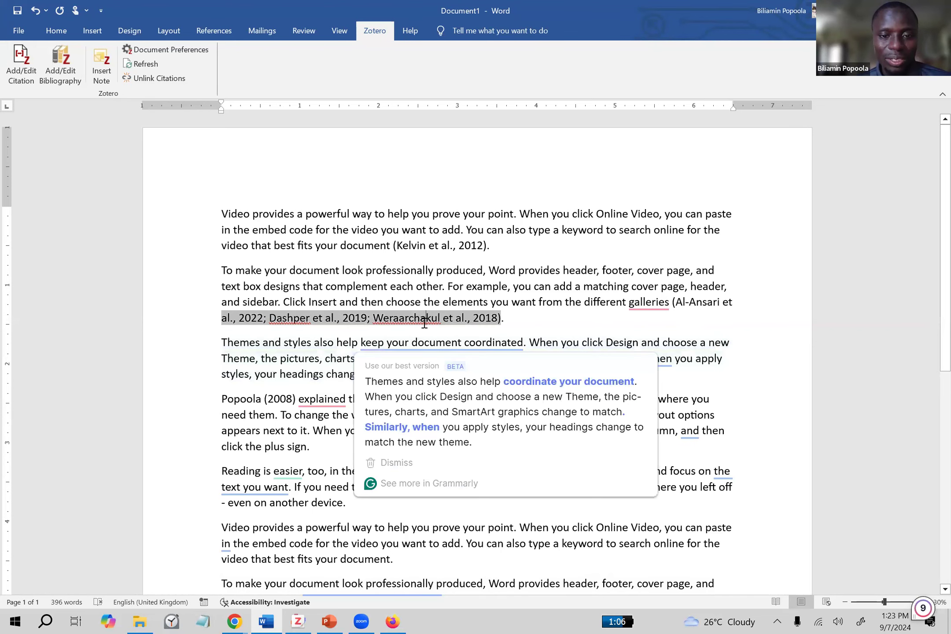
{"action": "left_click", "coordinate": [647, 303]}
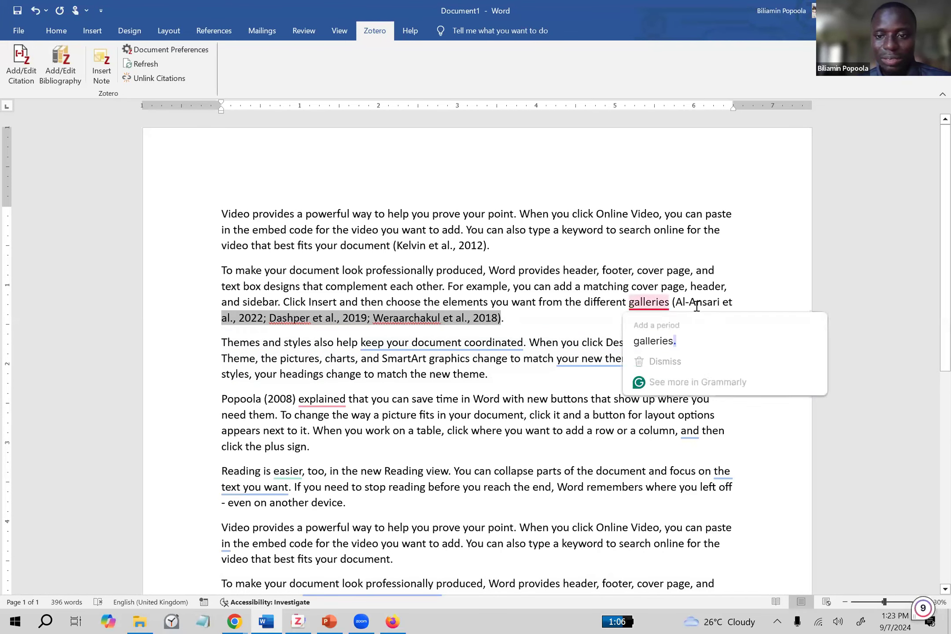
{"action": "left_click", "coordinate": [696, 303]}
{"action": "left_click", "coordinate": [436, 247]}
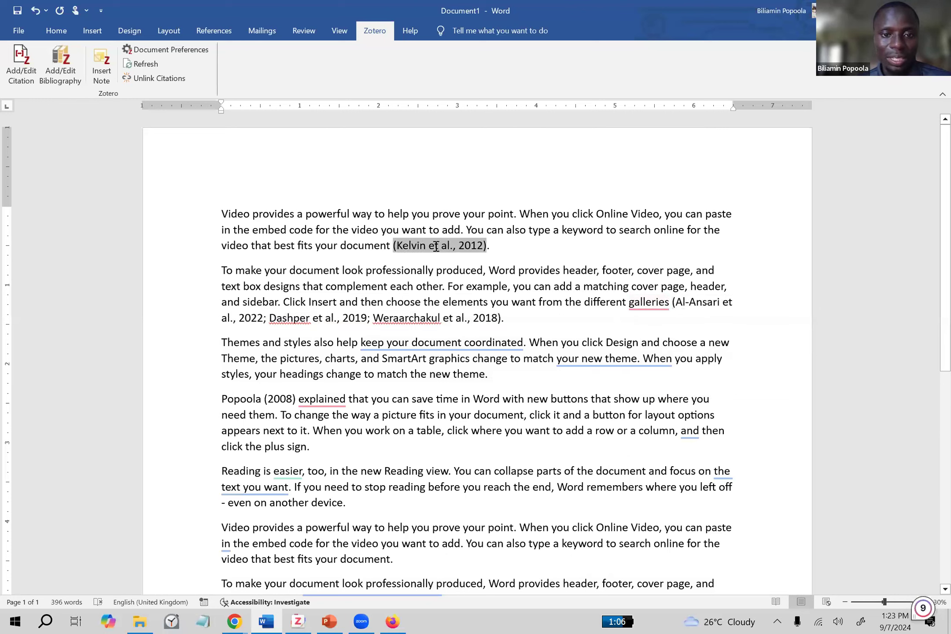
{"action": "left_click", "coordinate": [441, 248]}
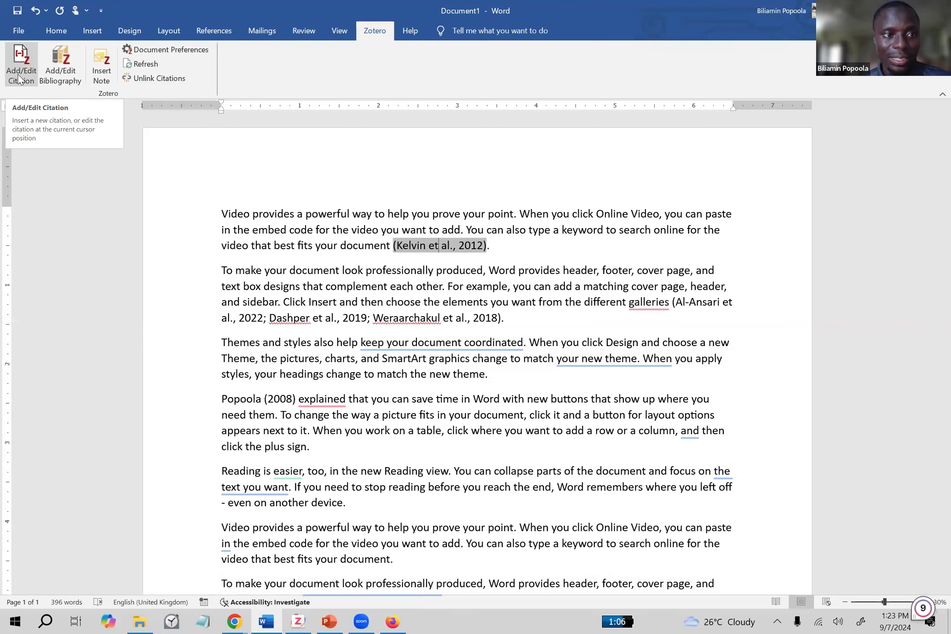
- Open the citation ending the first paragraph for editing and close it without changing its source
{"action": "left_click", "coordinate": [23, 62]}
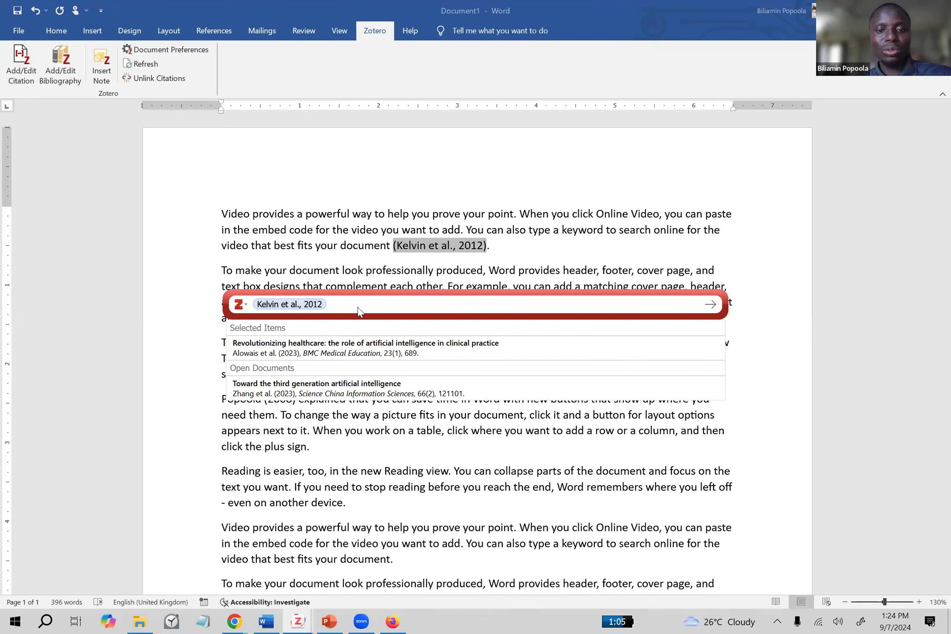
{"action": "key", "text": "Escape"}
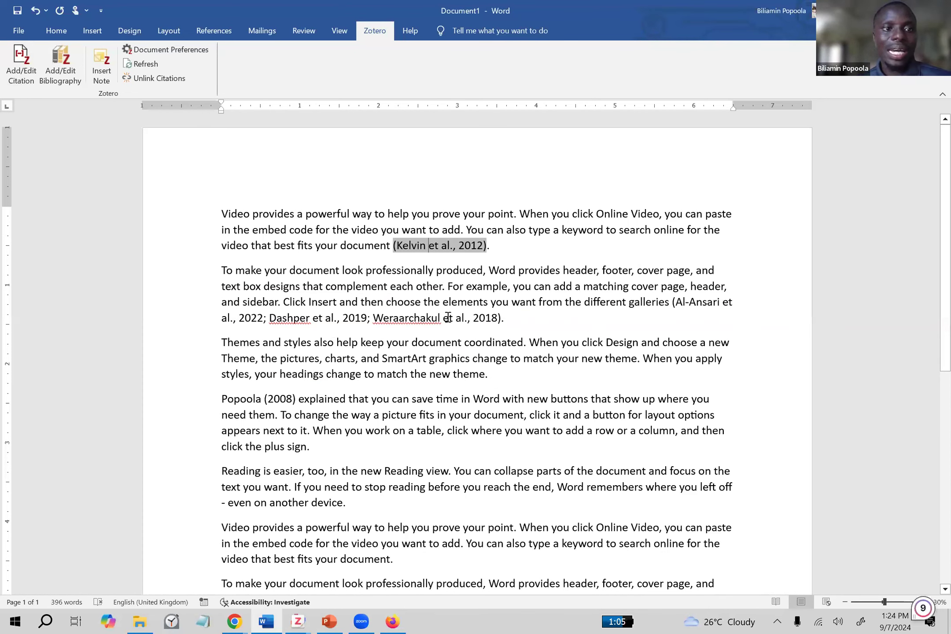
{"action": "left_click", "coordinate": [542, 321]}
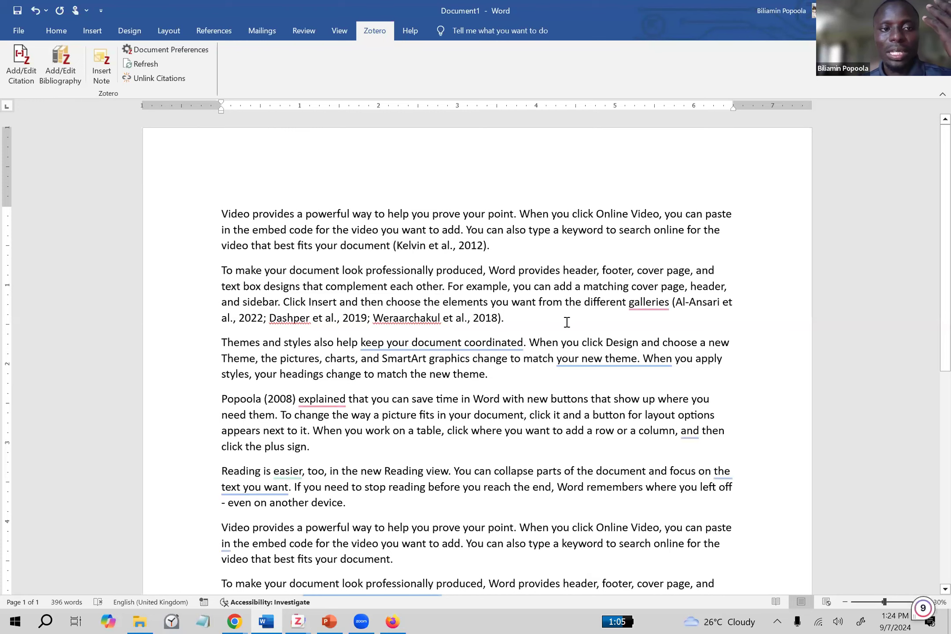
- Add a "References" heading below the last paragraph, leaving an empty line above it and starting a new line beneath
{"action": "scroll", "coordinate": [461, 331], "scroll_direction": "down", "scroll_amount": 6}
{"action": "left_click", "coordinate": [574, 418]}
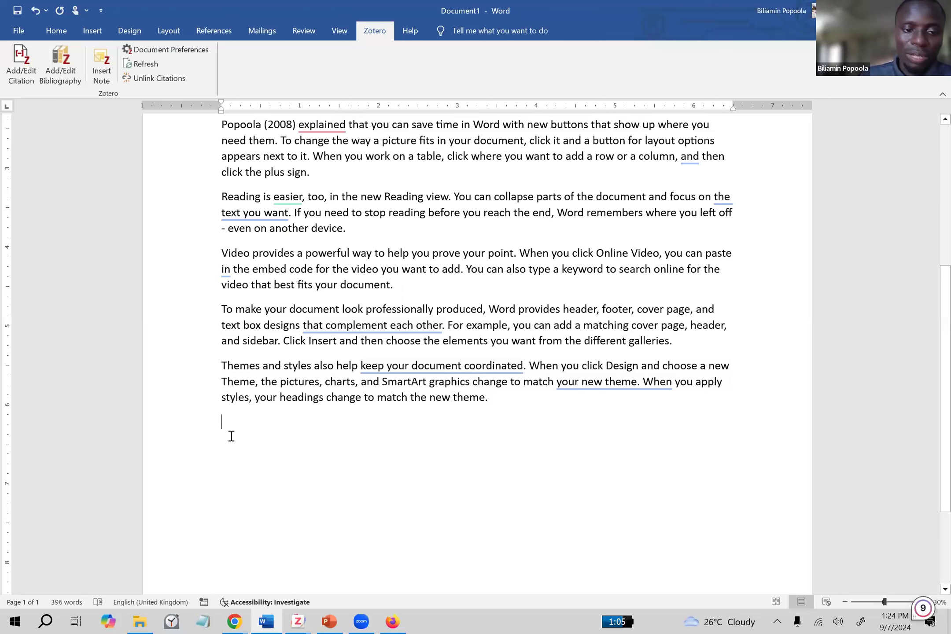
{"action": "key", "text": "Return"}
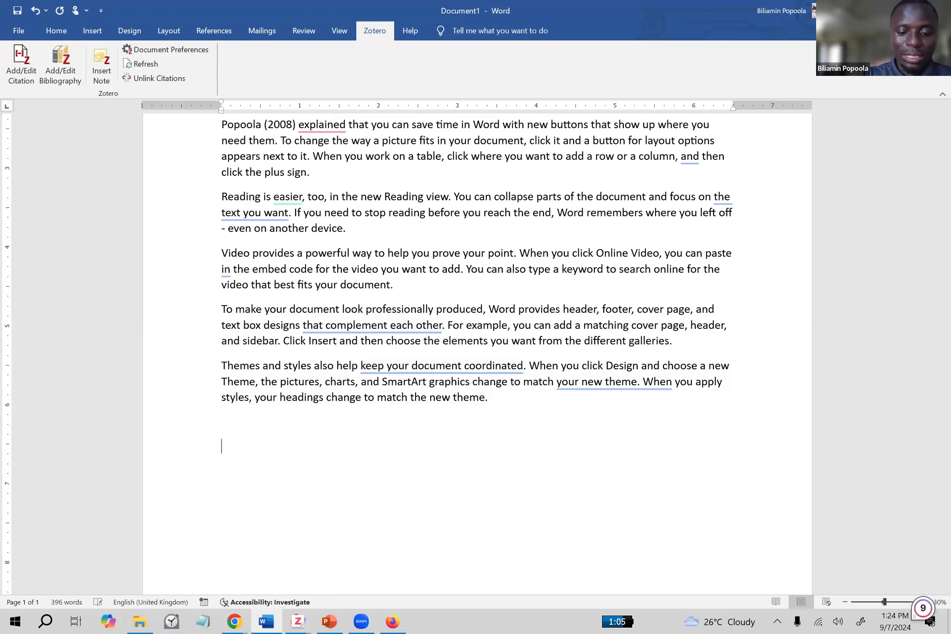
{"action": "type", "text": "References"}
{"action": "key", "text": "Return"}
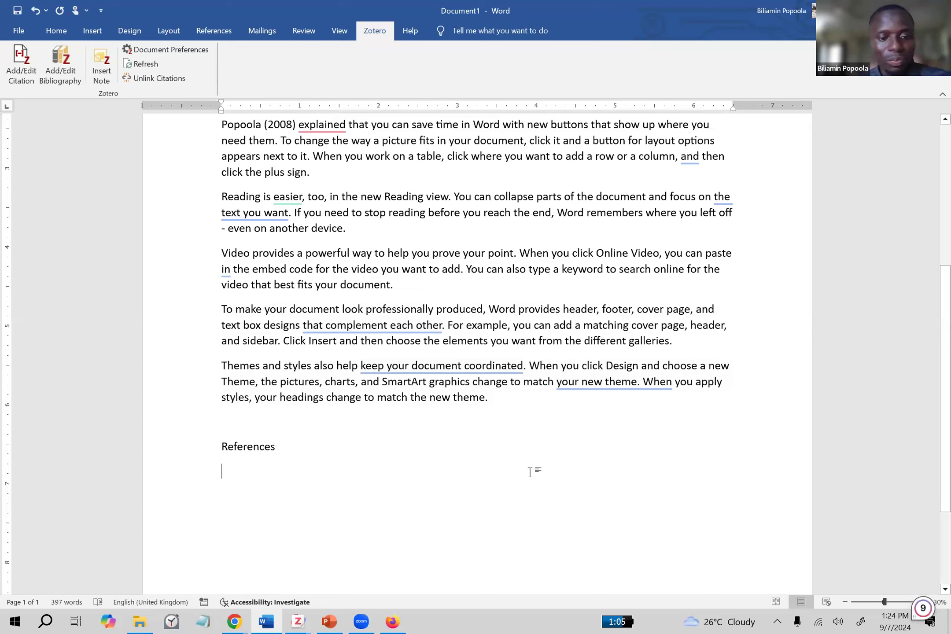
- Insert the Zotero bibliography under the References heading, dismissing the leftover citation editor
{"action": "left_click", "coordinate": [57, 68]}
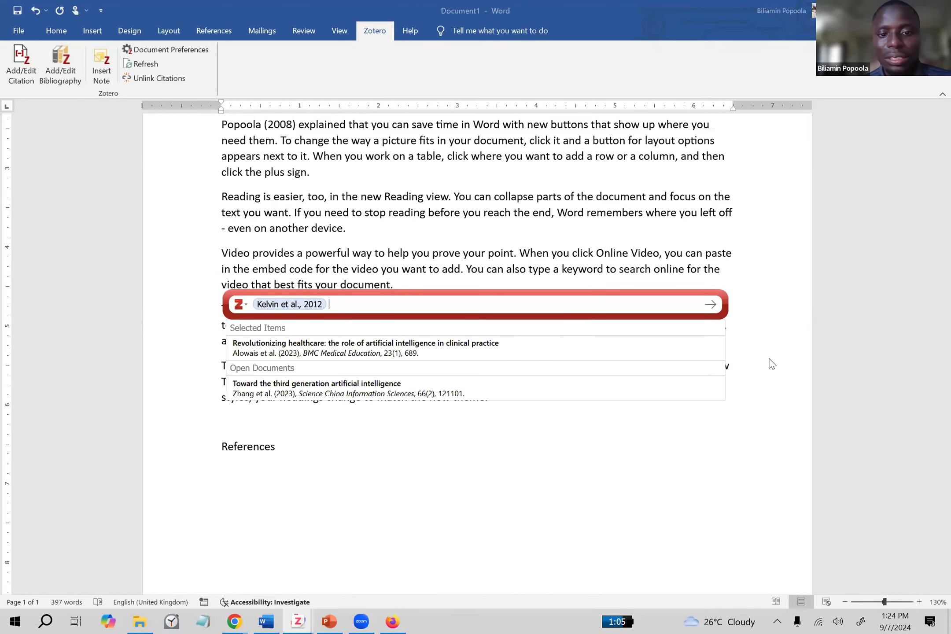
{"action": "key", "text": "Escape"}
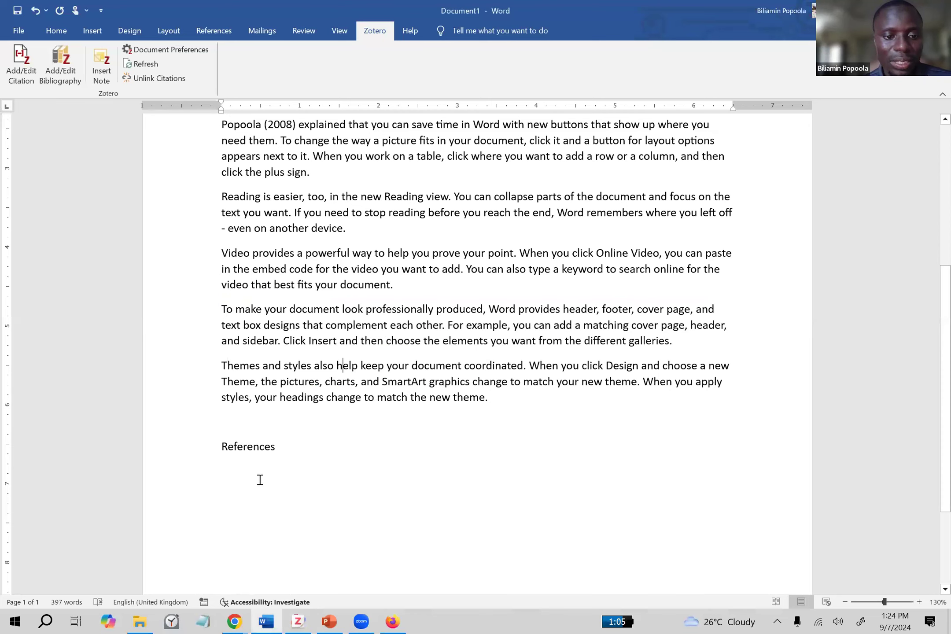
{"action": "left_click", "coordinate": [57, 66]}
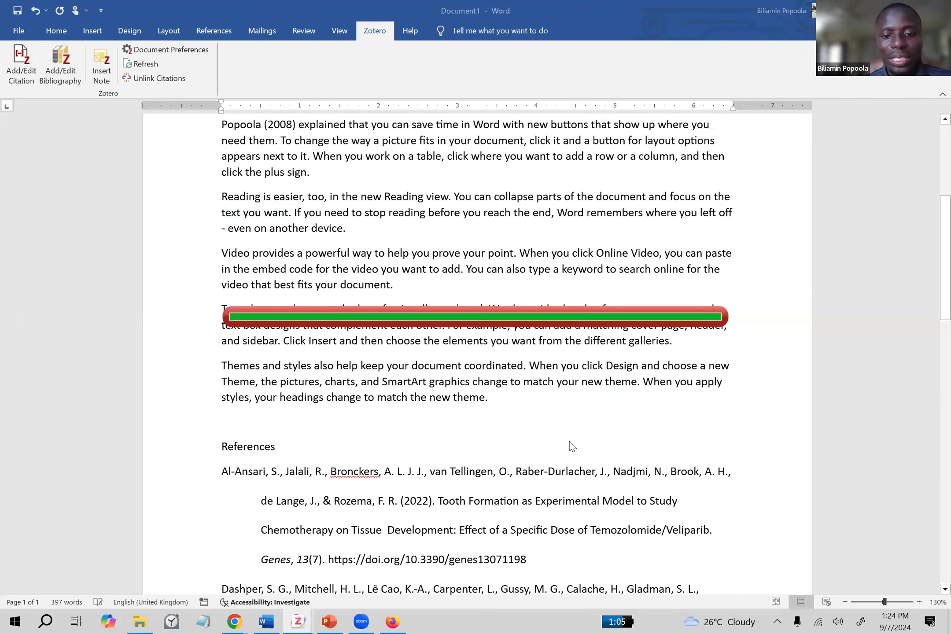
- Review the entries of the inserted APA reference list across both pages
{"action": "scroll", "coordinate": [569, 441], "scroll_direction": "down", "scroll_amount": 4}
{"action": "scroll", "coordinate": [569, 442], "scroll_direction": "down", "scroll_amount": 12}
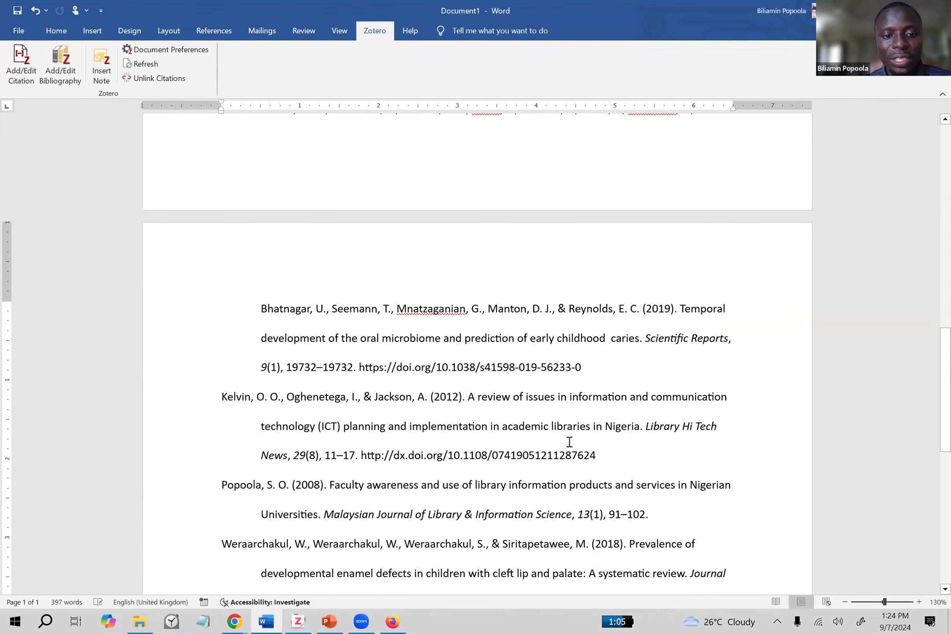
{"action": "scroll", "coordinate": [569, 441], "scroll_direction": "down", "scroll_amount": 1}
{"action": "scroll", "coordinate": [569, 440], "scroll_direction": "up", "scroll_amount": 4}
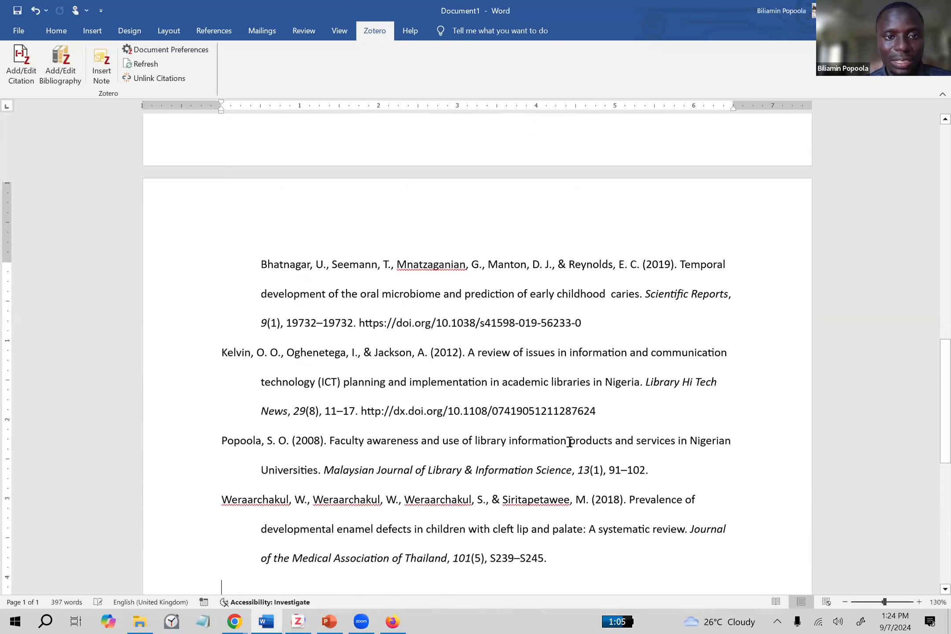
{"action": "scroll", "coordinate": [568, 444], "scroll_direction": "up", "scroll_amount": 6}
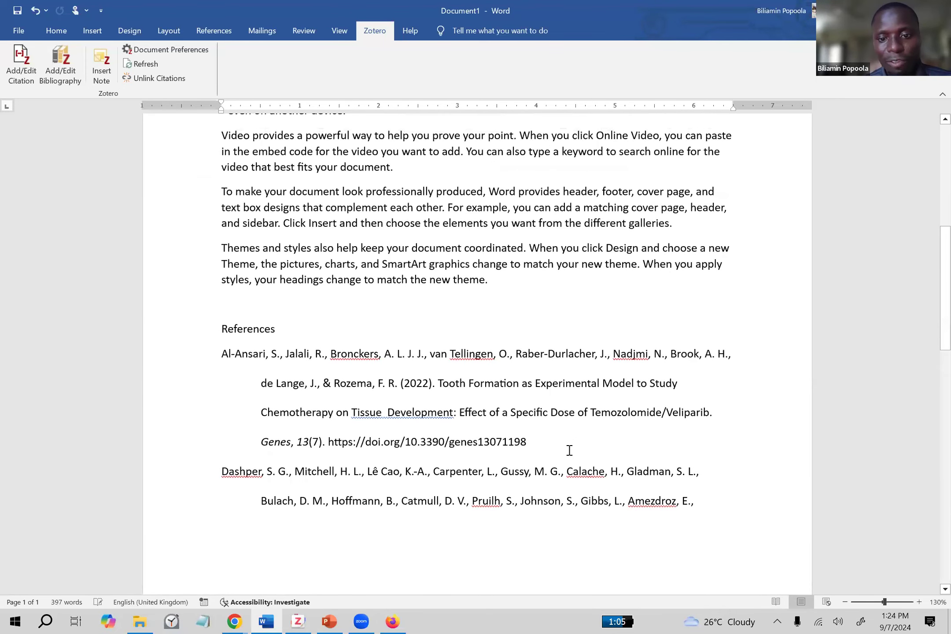
{"action": "scroll", "coordinate": [569, 450], "scroll_direction": "up", "scroll_amount": 1}
{"action": "scroll", "coordinate": [570, 450], "scroll_direction": "down", "scroll_amount": 1}
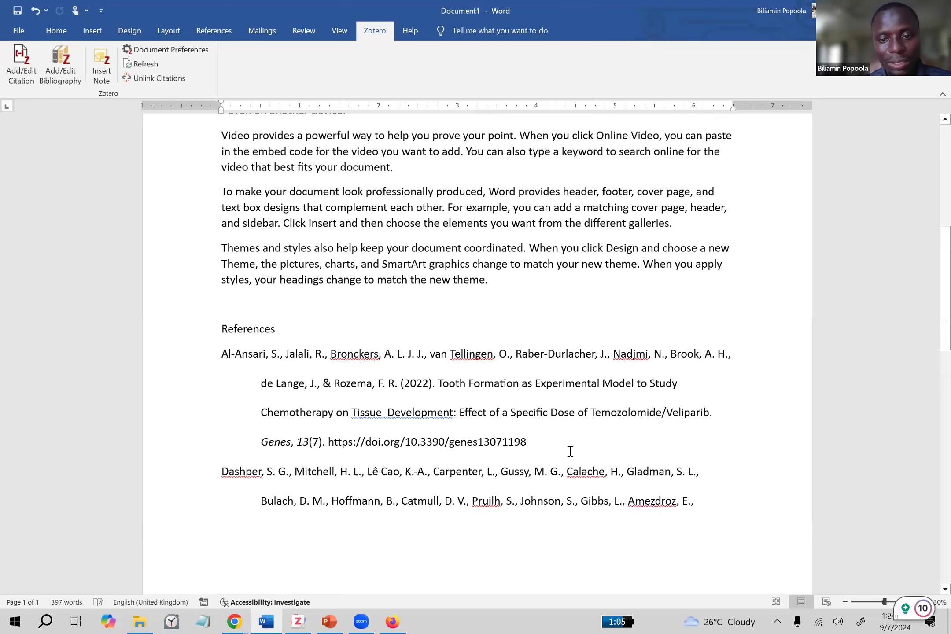
{"action": "scroll", "coordinate": [570, 450], "scroll_direction": "down", "scroll_amount": 3}
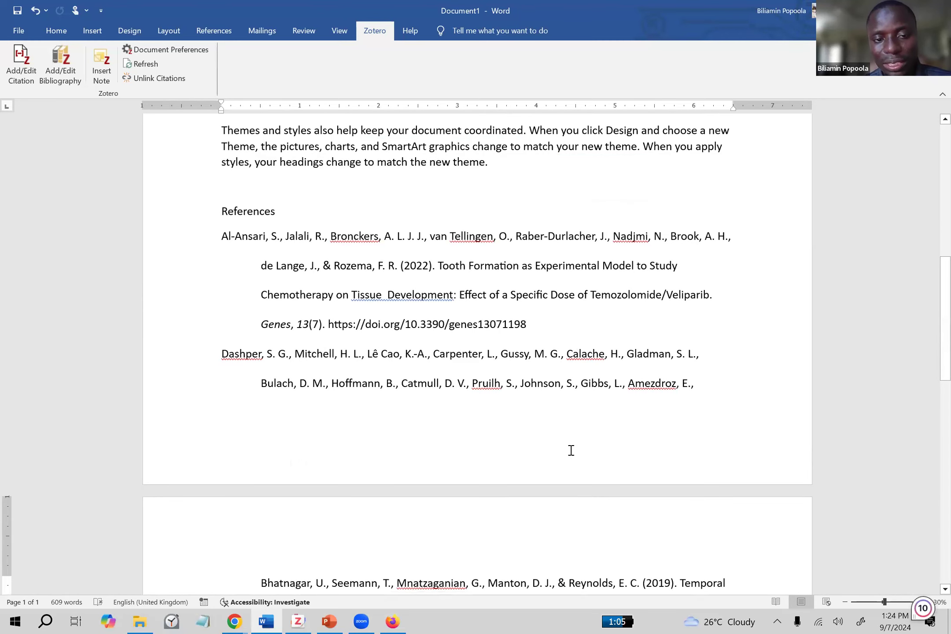
{"action": "scroll", "coordinate": [572, 450], "scroll_direction": "down", "scroll_amount": 4}
- Compare the in-text citations in the body paragraphs with the entries in the reference list
{"action": "scroll", "coordinate": [572, 461], "scroll_direction": "up", "scroll_amount": 6}
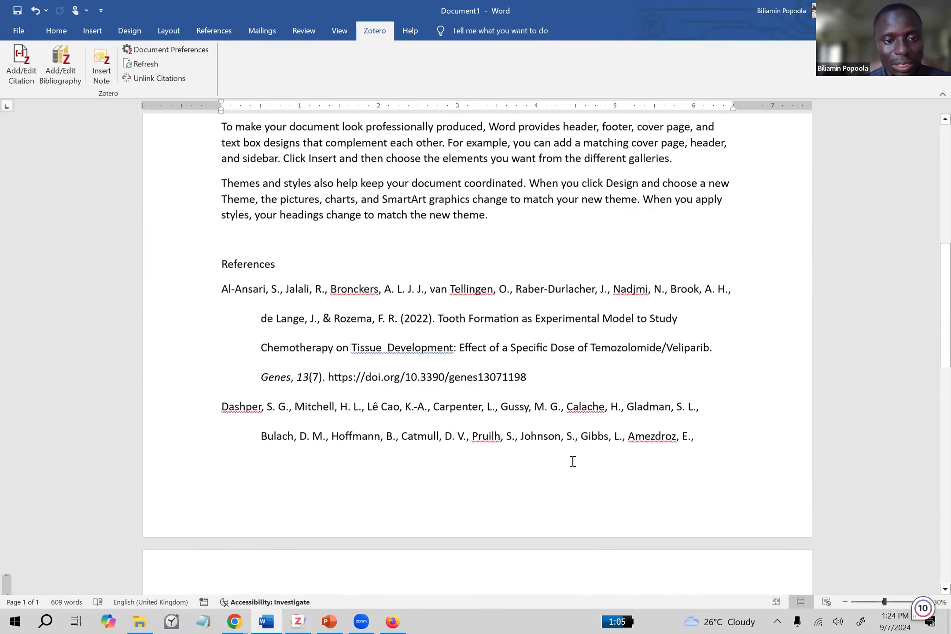
{"action": "scroll", "coordinate": [573, 461], "scroll_direction": "up", "scroll_amount": 4}
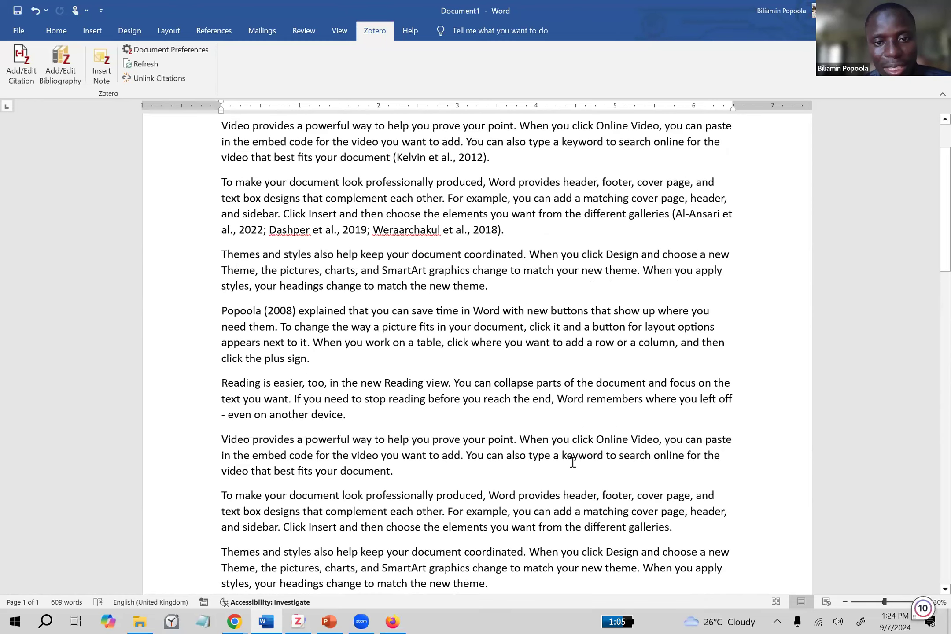
{"action": "scroll", "coordinate": [571, 462], "scroll_direction": "down", "scroll_amount": 6}
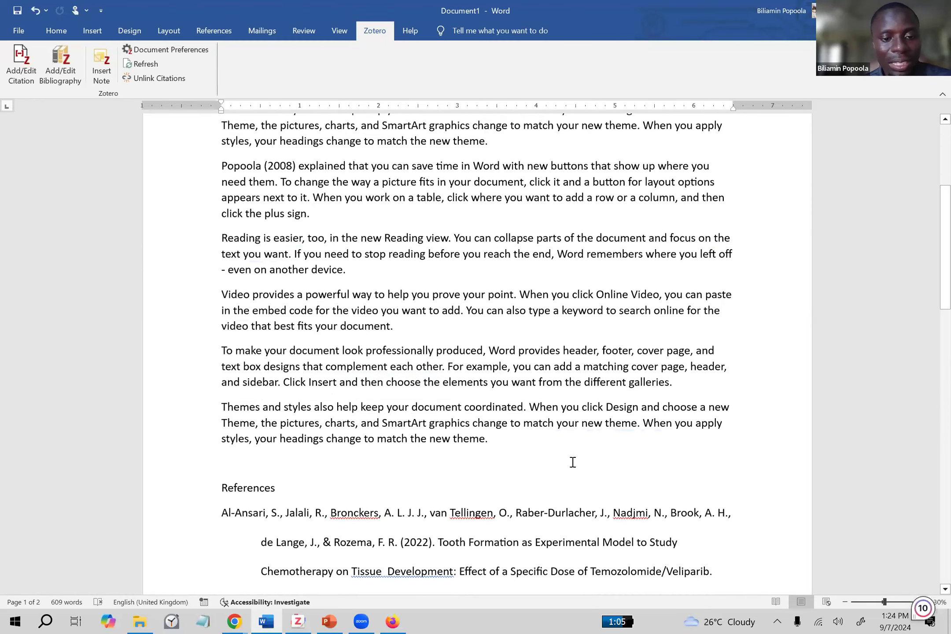
{"action": "scroll", "coordinate": [575, 445], "scroll_direction": "down", "scroll_amount": 1}
{"action": "scroll", "coordinate": [575, 446], "scroll_direction": "up", "scroll_amount": 8}
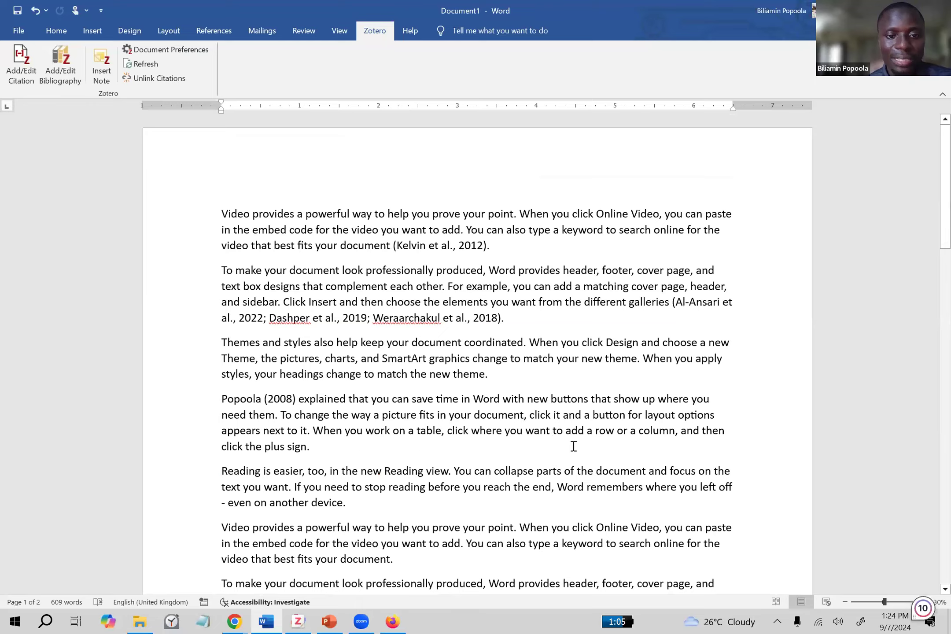
{"action": "scroll", "coordinate": [575, 446], "scroll_direction": "down", "scroll_amount": 8}
{"action": "scroll", "coordinate": [574, 447], "scroll_direction": "up", "scroll_amount": 2}
{"action": "scroll", "coordinate": [574, 448], "scroll_direction": "up", "scroll_amount": 6}
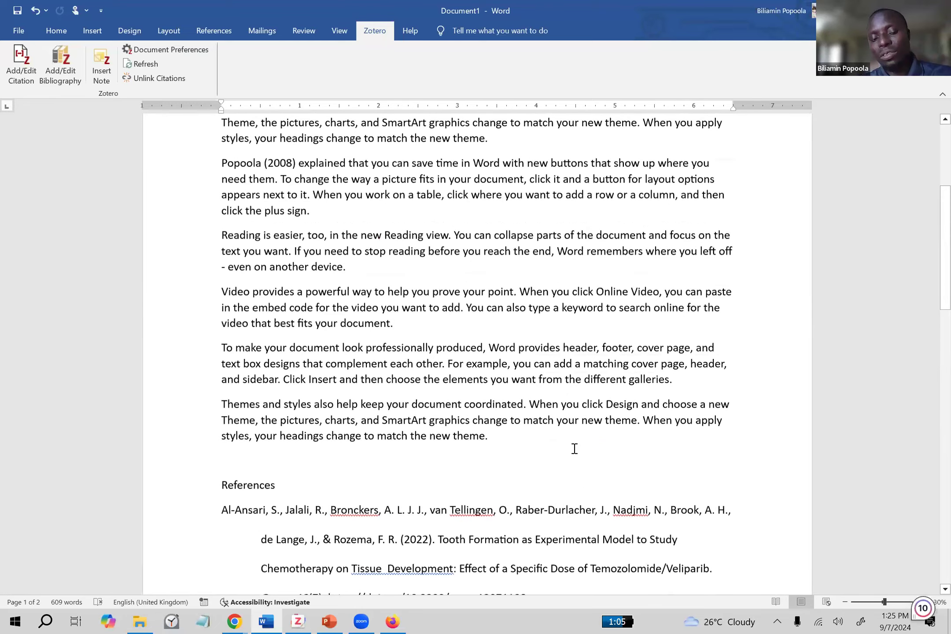
{"action": "scroll", "coordinate": [574, 448], "scroll_direction": "down", "scroll_amount": 5}
{"action": "scroll", "coordinate": [574, 449], "scroll_direction": "up", "scroll_amount": 4}
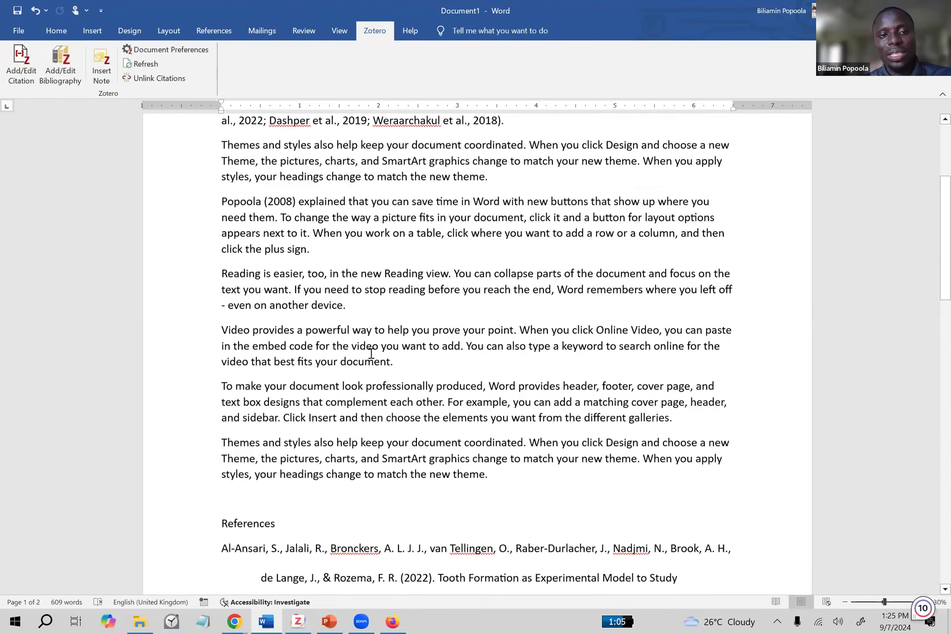
{"action": "scroll", "coordinate": [470, 424], "scroll_direction": "down", "scroll_amount": 10}
{"action": "left_click", "coordinate": [222, 236]}
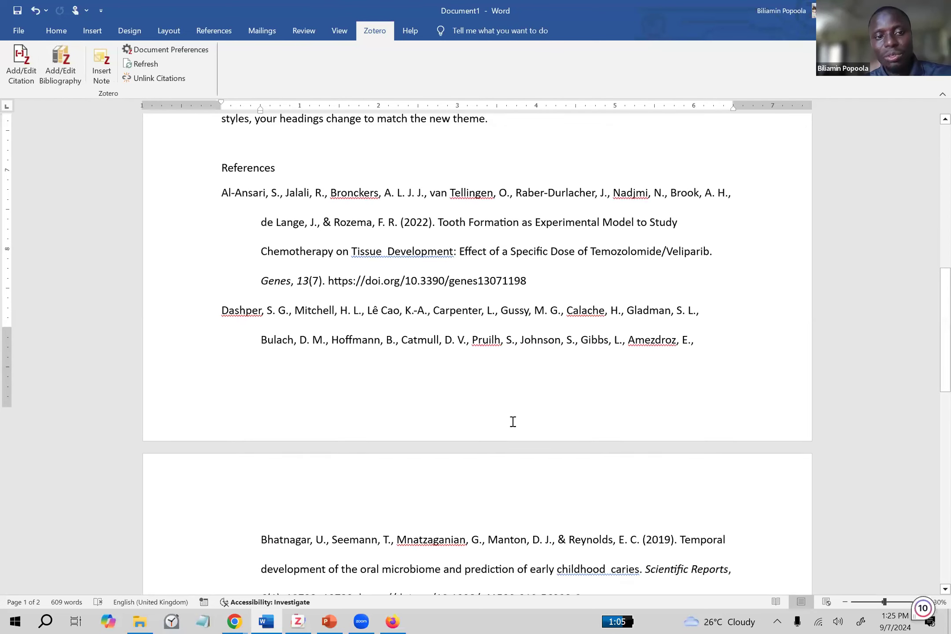
{"action": "scroll", "coordinate": [513, 418], "scroll_direction": "up", "scroll_amount": 6}
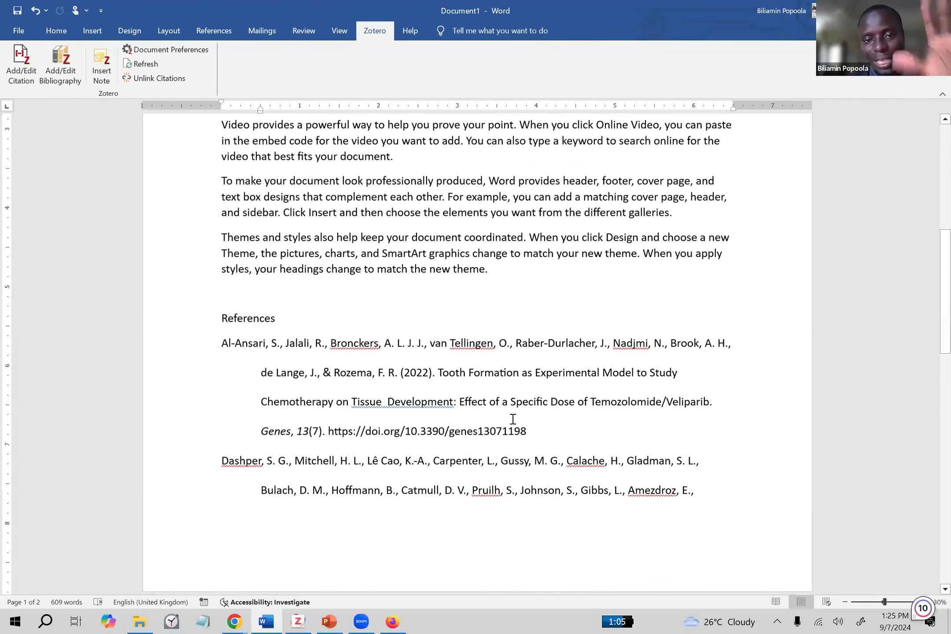
{"action": "scroll", "coordinate": [512, 419], "scroll_direction": "up", "scroll_amount": 3}
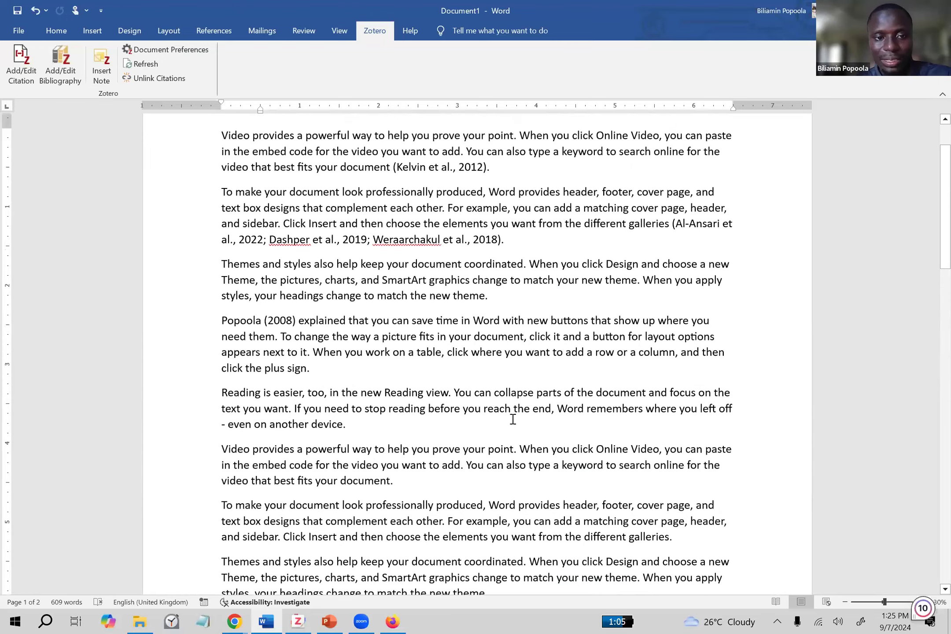
{"action": "scroll", "coordinate": [513, 418], "scroll_direction": "down", "scroll_amount": 10}
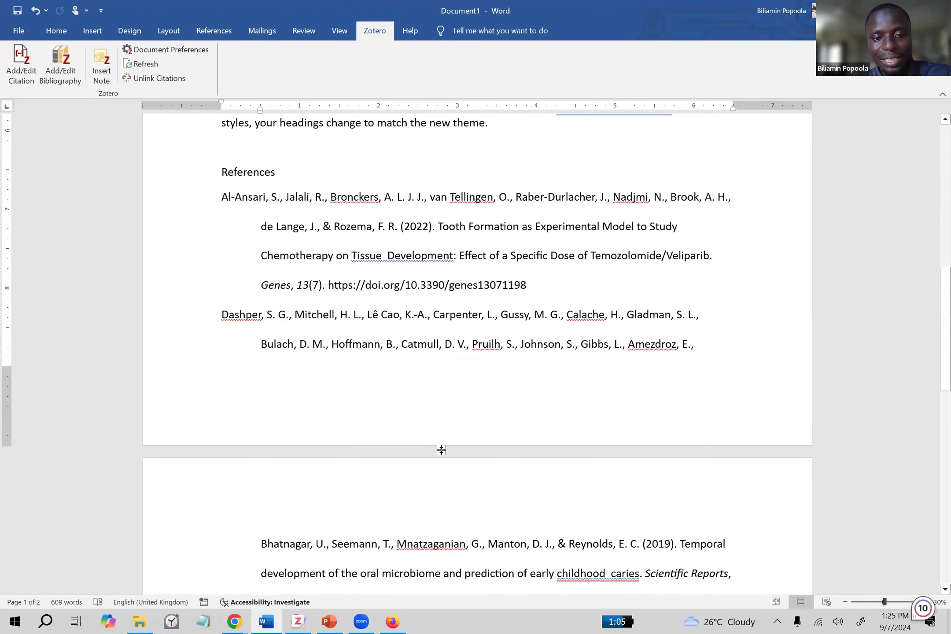
{"action": "scroll", "coordinate": [444, 456], "scroll_direction": "down", "scroll_amount": 2}
{"action": "scroll", "coordinate": [446, 463], "scroll_direction": "up", "scroll_amount": 5}
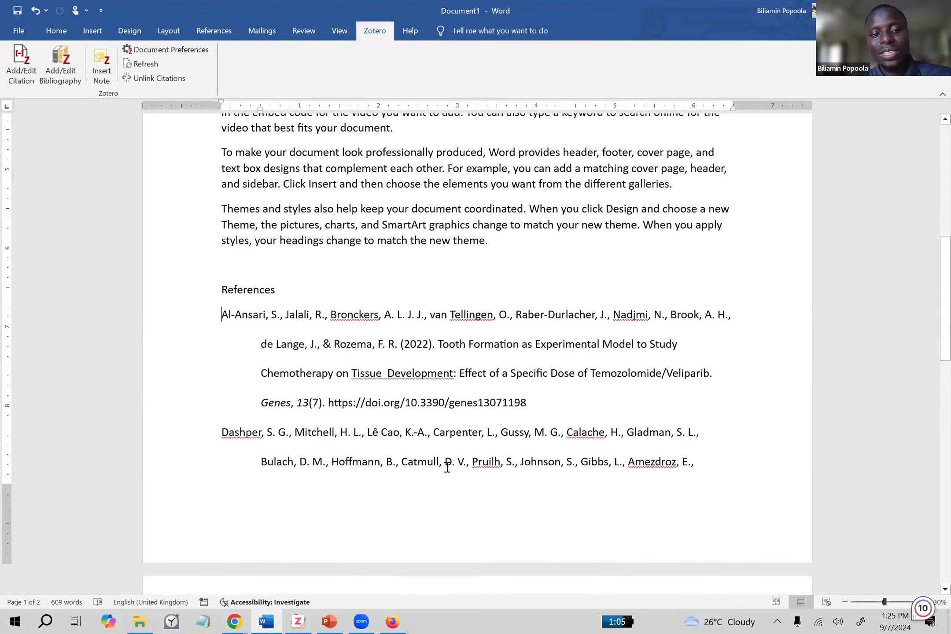
{"action": "scroll", "coordinate": [450, 466], "scroll_direction": "up", "scroll_amount": 3}
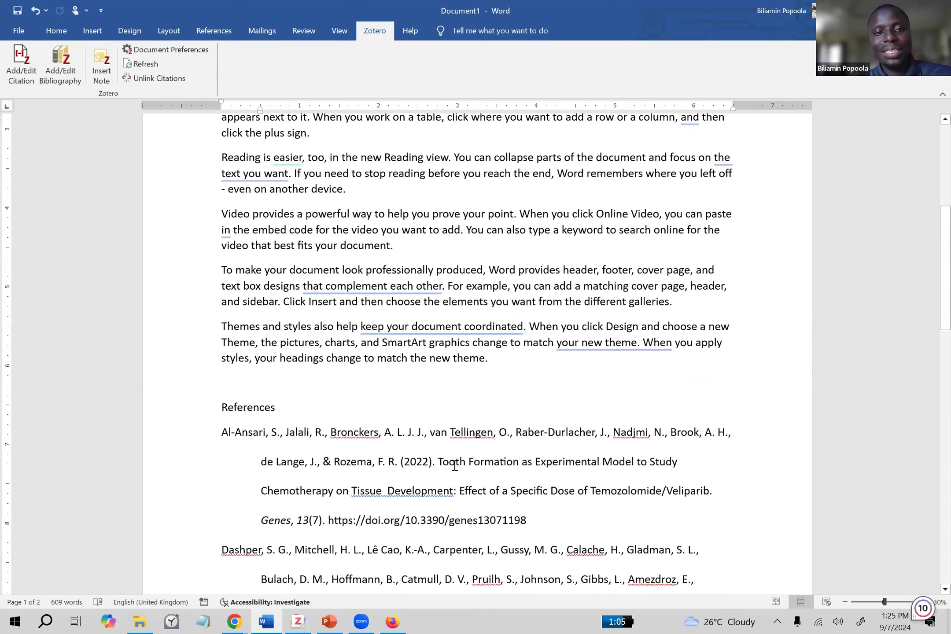
{"action": "scroll", "coordinate": [453, 465], "scroll_direction": "down", "scroll_amount": 4}
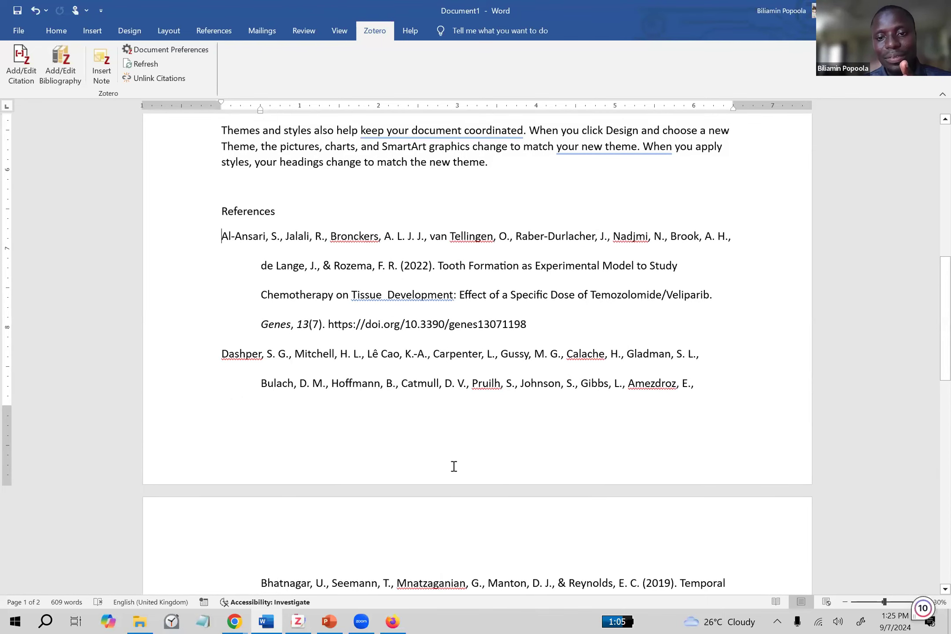
{"action": "scroll", "coordinate": [454, 466], "scroll_direction": "up", "scroll_amount": 9}
{"action": "scroll", "coordinate": [454, 467], "scroll_direction": "up", "scroll_amount": 2}
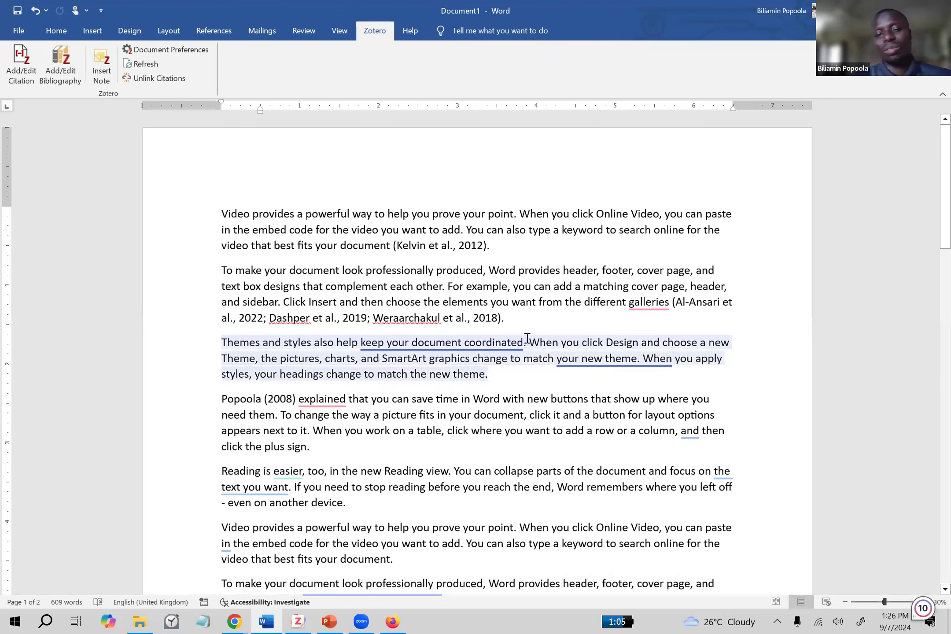
- Change the document's citation style to Vancouver in the Zotero document preferences
{"action": "left_click", "coordinate": [526, 302]}
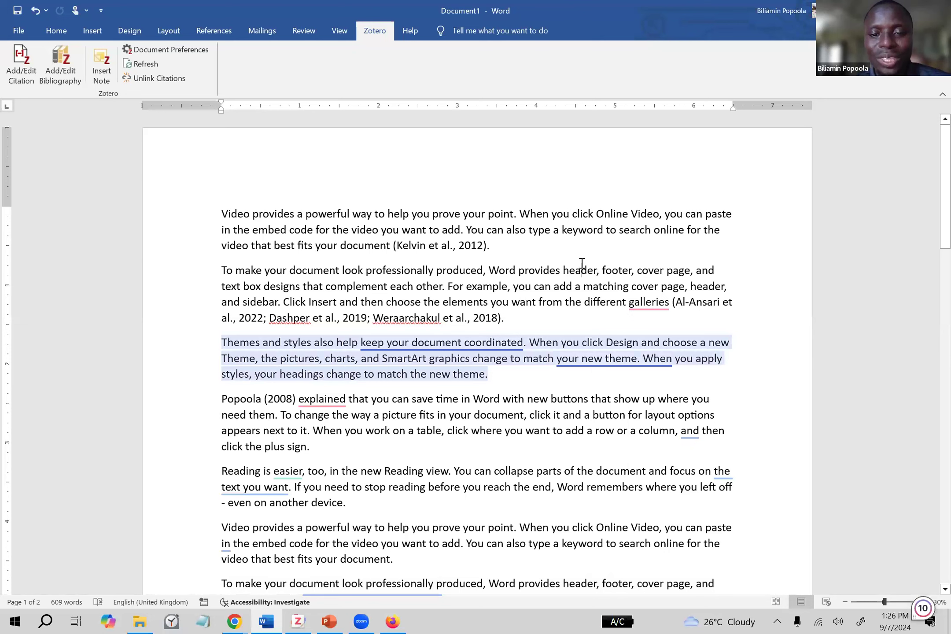
{"action": "left_click", "coordinate": [505, 270]}
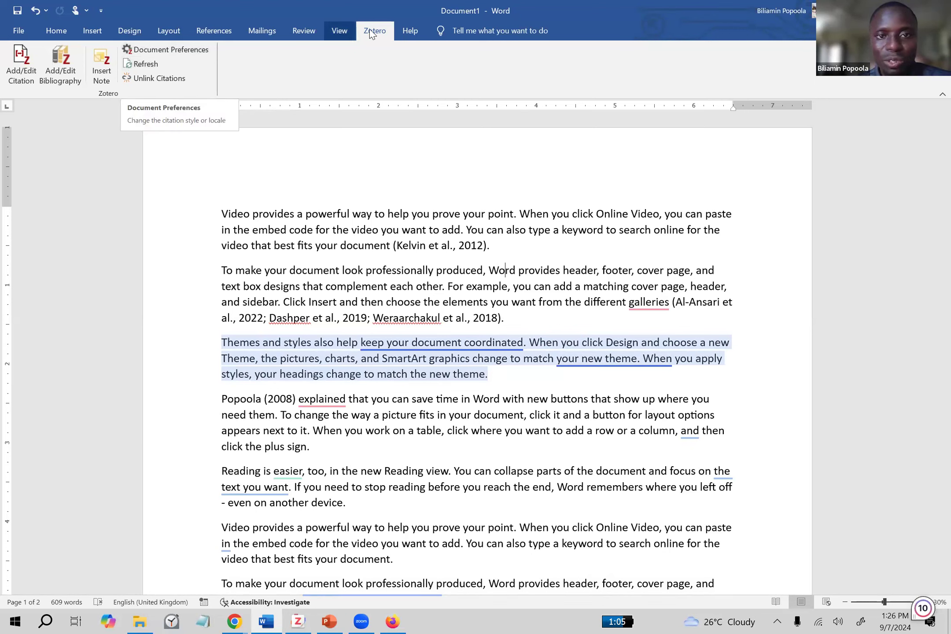
{"action": "left_click", "coordinate": [179, 57]}
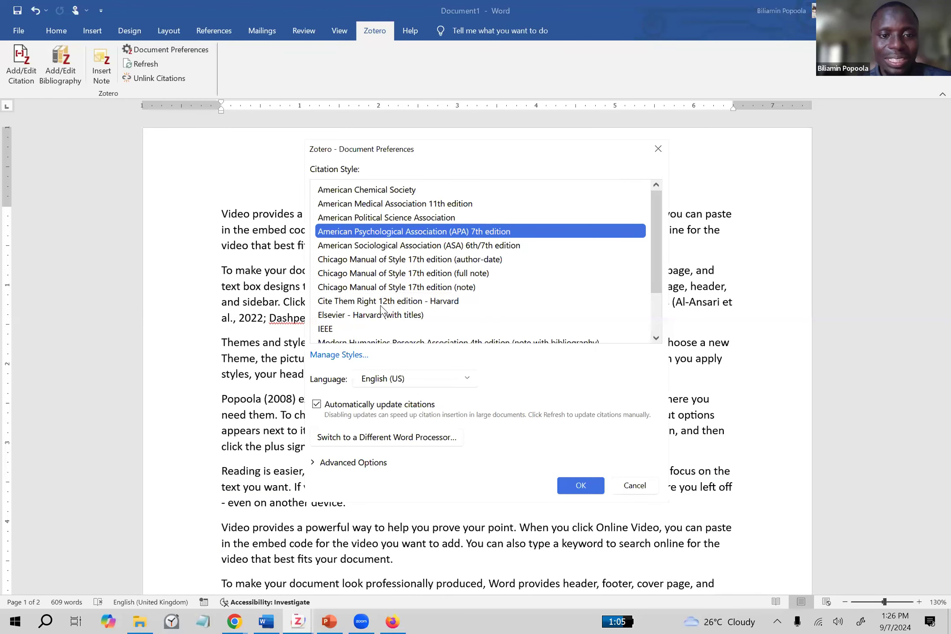
{"action": "scroll", "coordinate": [382, 310], "scroll_direction": "down", "scroll_amount": 1}
{"action": "left_click", "coordinate": [341, 334]}
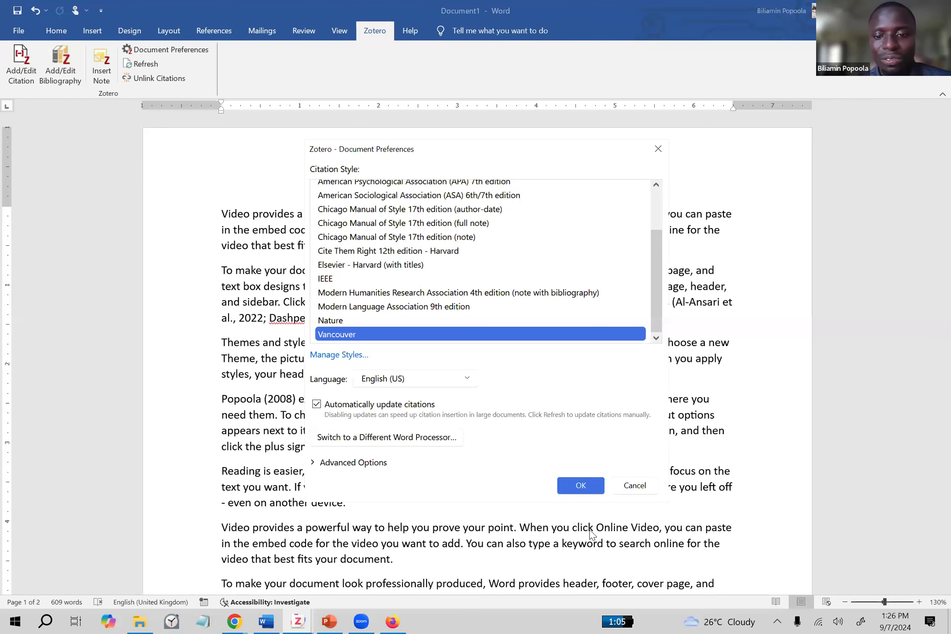
{"action": "left_click", "coordinate": [587, 485]}
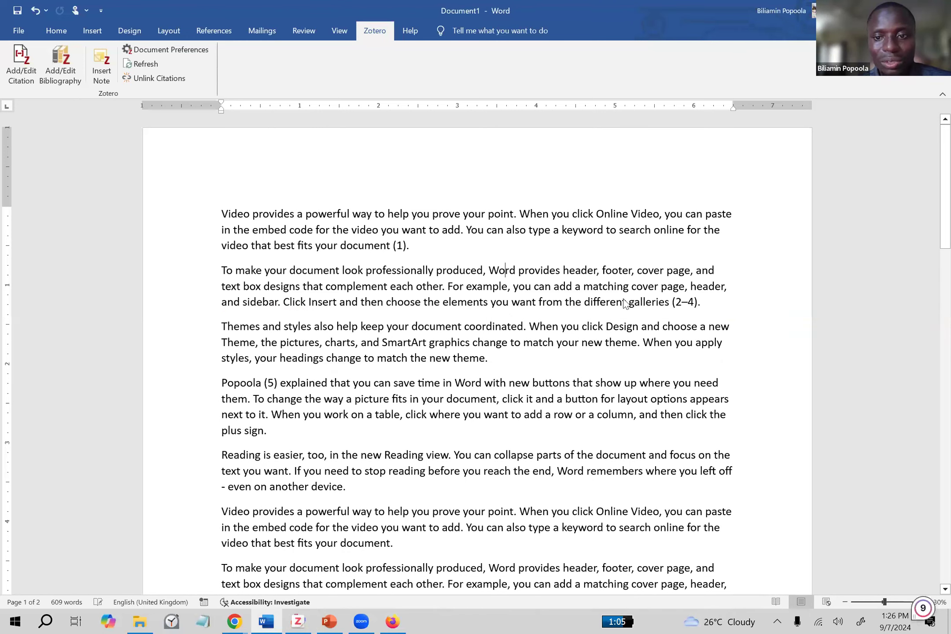
- Check the Vancouver in-text citations in the second and fourth paragraphs and the entries in the reference list
{"action": "left_click", "coordinate": [684, 304]}
{"action": "left_click", "coordinate": [270, 383]}
{"action": "scroll", "coordinate": [419, 403], "scroll_direction": "down", "scroll_amount": 3}
{"action": "scroll", "coordinate": [419, 403], "scroll_direction": "down", "scroll_amount": 8}
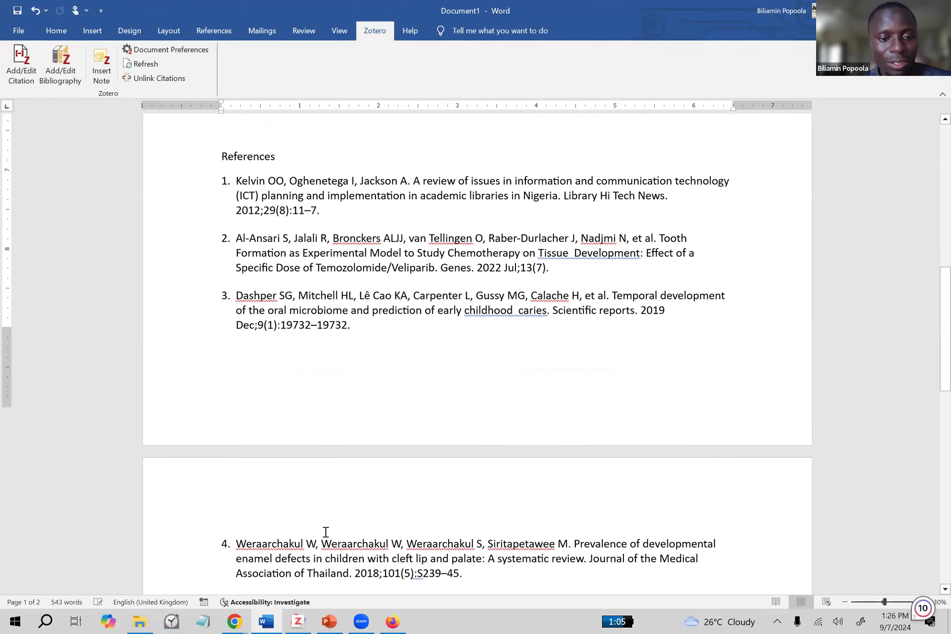
{"action": "scroll", "coordinate": [325, 532], "scroll_direction": "down", "scroll_amount": 3}
{"action": "scroll", "coordinate": [325, 530], "scroll_direction": "up", "scroll_amount": 3}
{"action": "scroll", "coordinate": [169, 107], "scroll_direction": "up", "scroll_amount": 1}
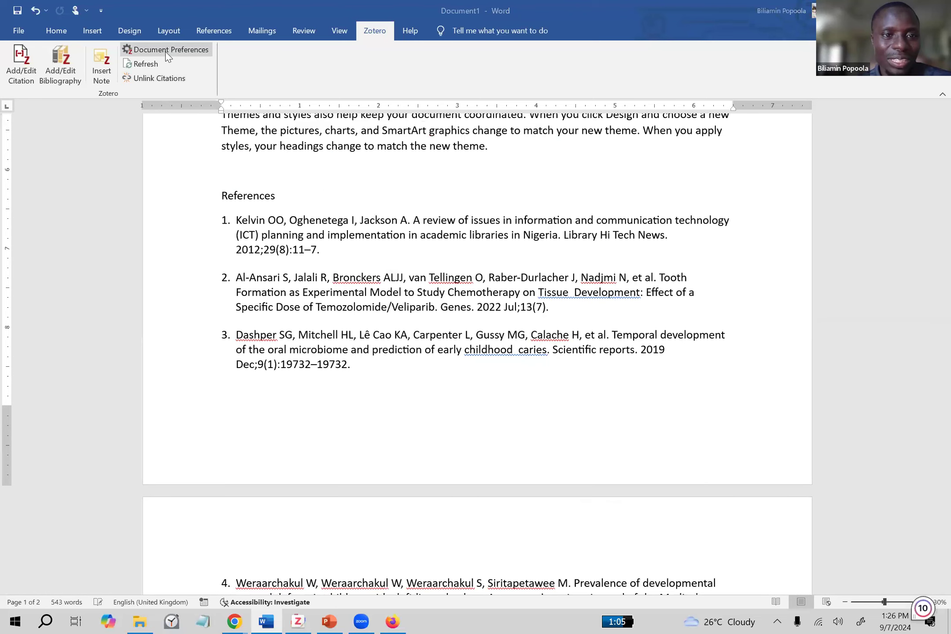
- Change the document's citation style to Nature in the Zotero document preferences
{"action": "left_click", "coordinate": [167, 54]}
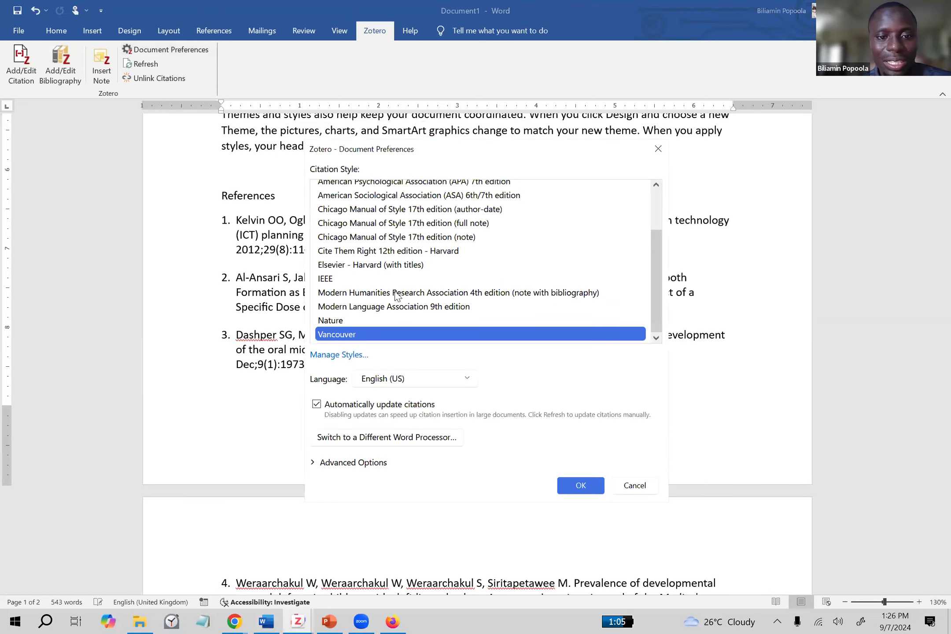
{"action": "left_click", "coordinate": [365, 320]}
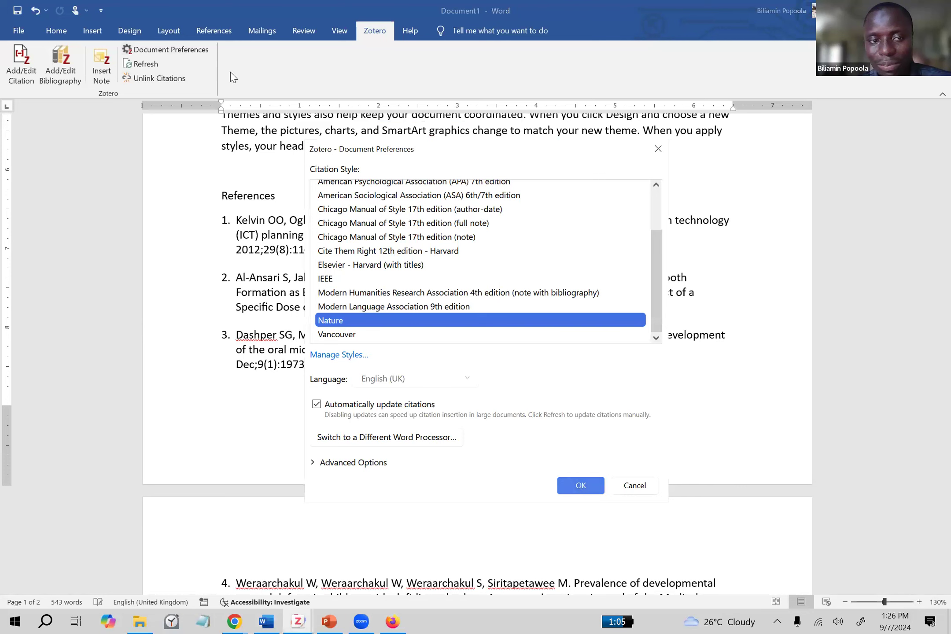
{"action": "left_click", "coordinate": [656, 149]}
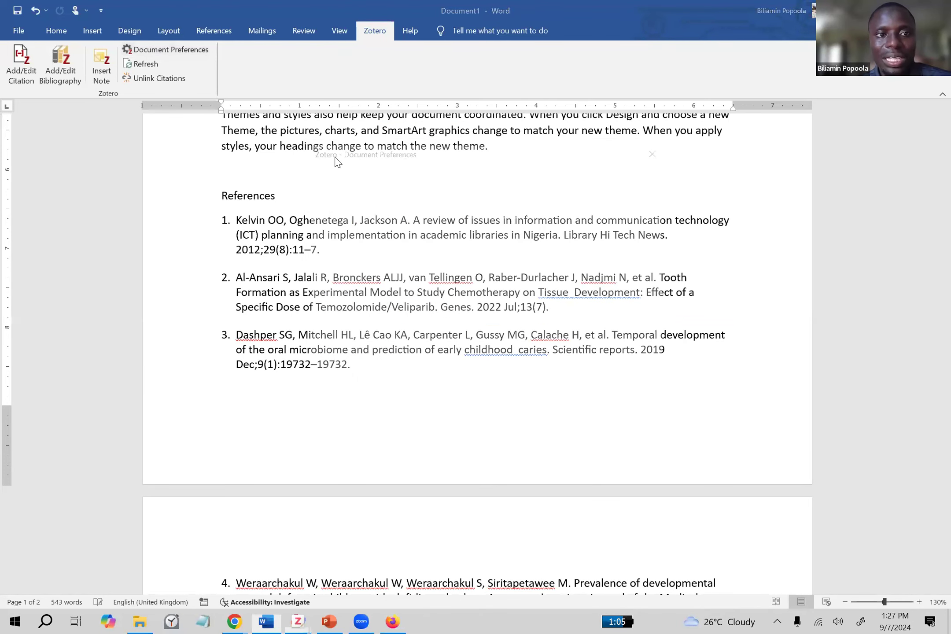
{"action": "left_click", "coordinate": [357, 323]}
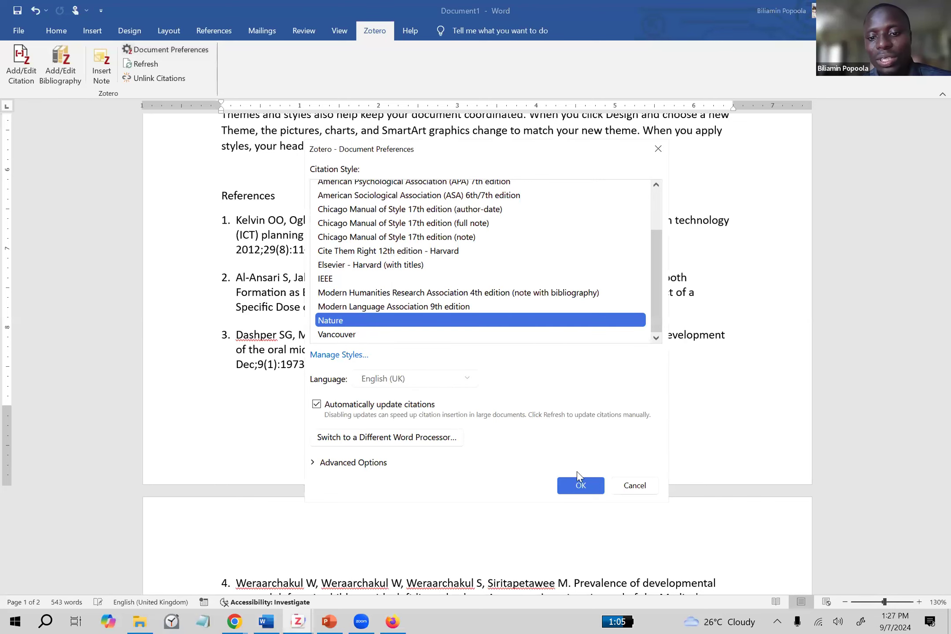
{"action": "left_click", "coordinate": [581, 486]}
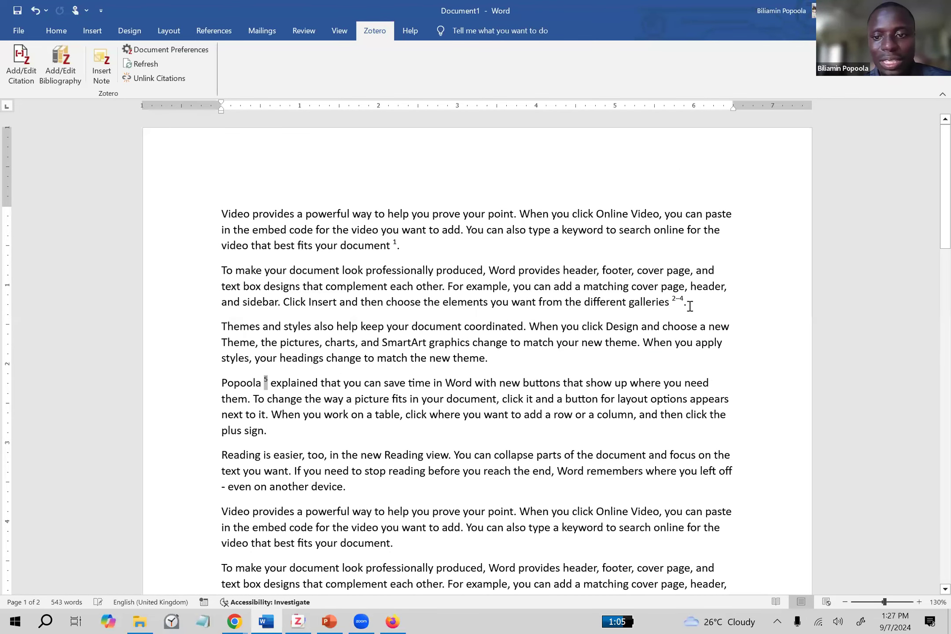
- Examine the superscript Nature citations in the body paragraphs and the formatting of the numbered reference list entries
{"action": "scroll", "coordinate": [237, 357], "scroll_direction": "down", "scroll_amount": 1}
{"action": "left_click", "coordinate": [268, 349]}
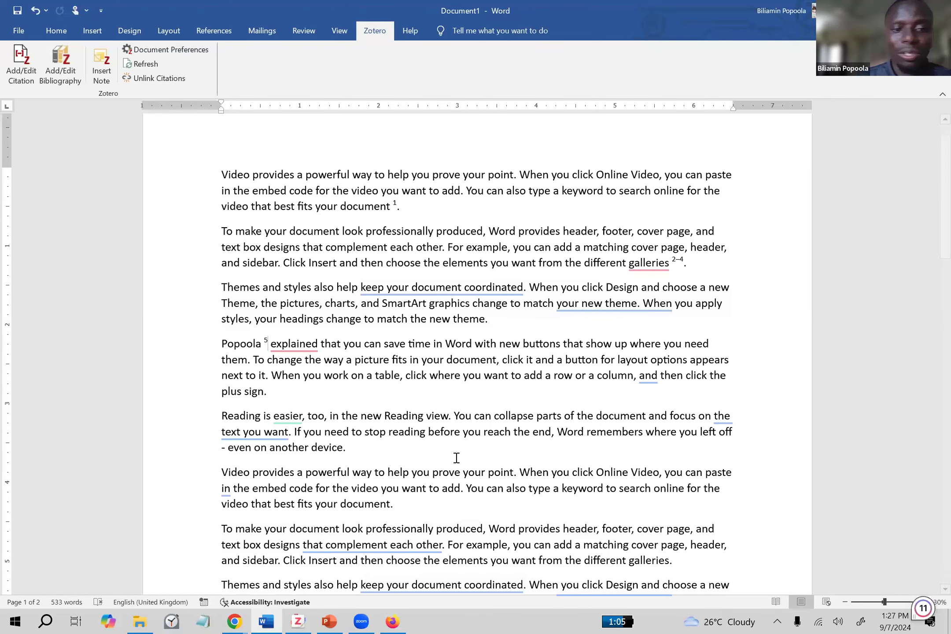
{"action": "scroll", "coordinate": [469, 453], "scroll_direction": "down", "scroll_amount": 3}
{"action": "scroll", "coordinate": [472, 460], "scroll_direction": "down", "scroll_amount": 1}
{"action": "scroll", "coordinate": [475, 449], "scroll_direction": "up", "scroll_amount": 4}
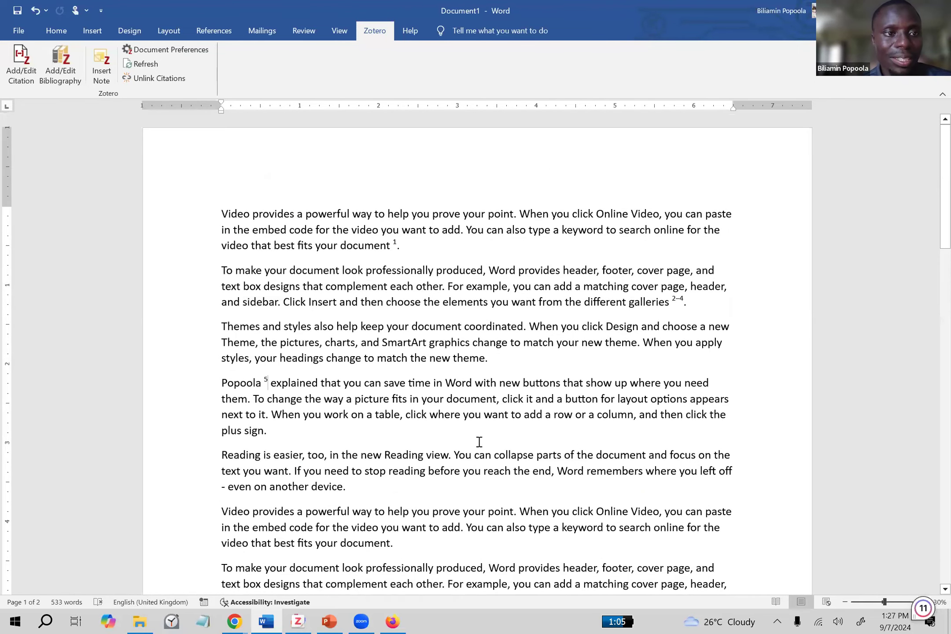
{"action": "scroll", "coordinate": [482, 439], "scroll_direction": "down", "scroll_amount": 4}
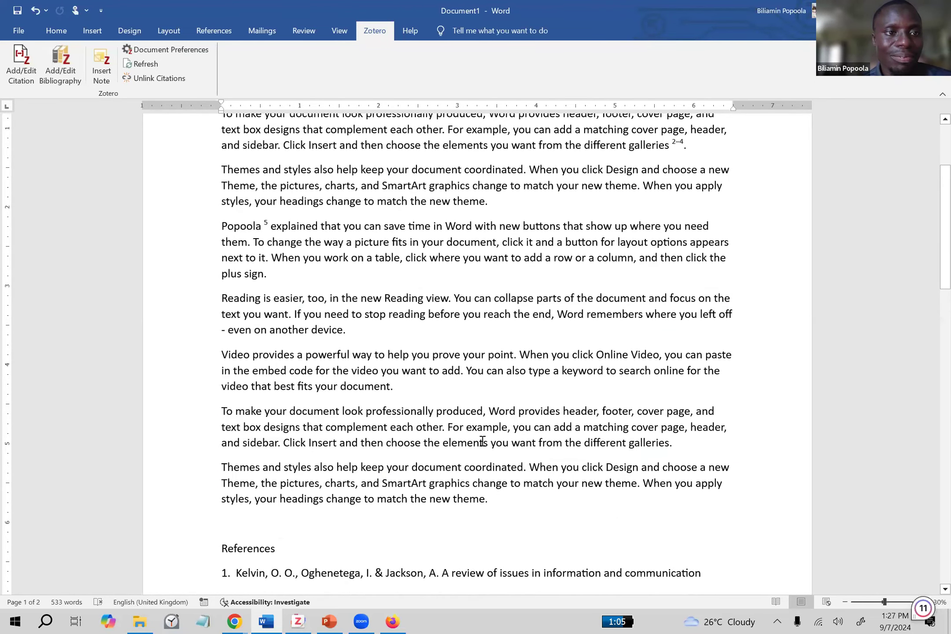
{"action": "scroll", "coordinate": [482, 443], "scroll_direction": "down", "scroll_amount": 6}
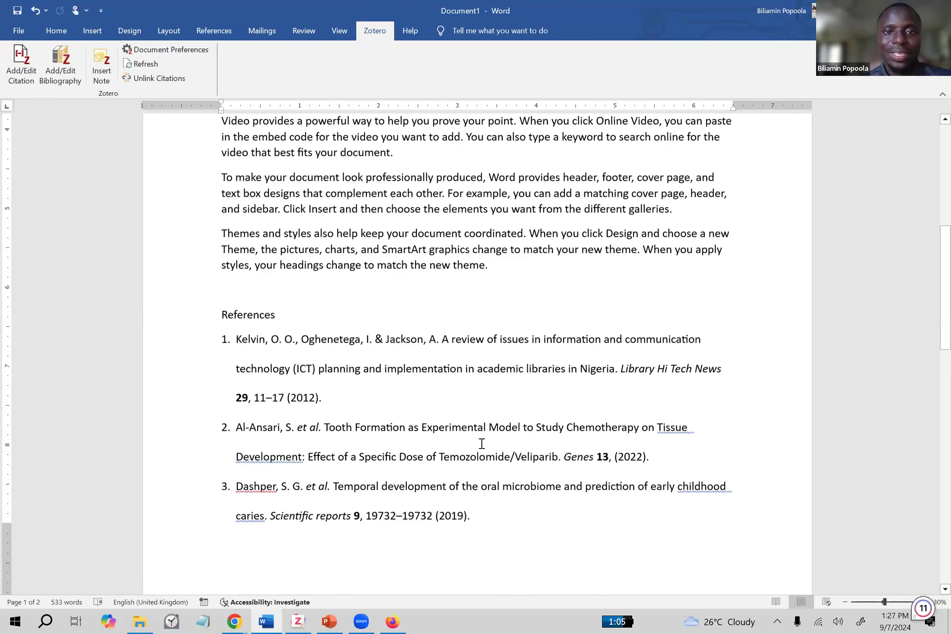
{"action": "scroll", "coordinate": [480, 443], "scroll_direction": "up", "scroll_amount": 10}
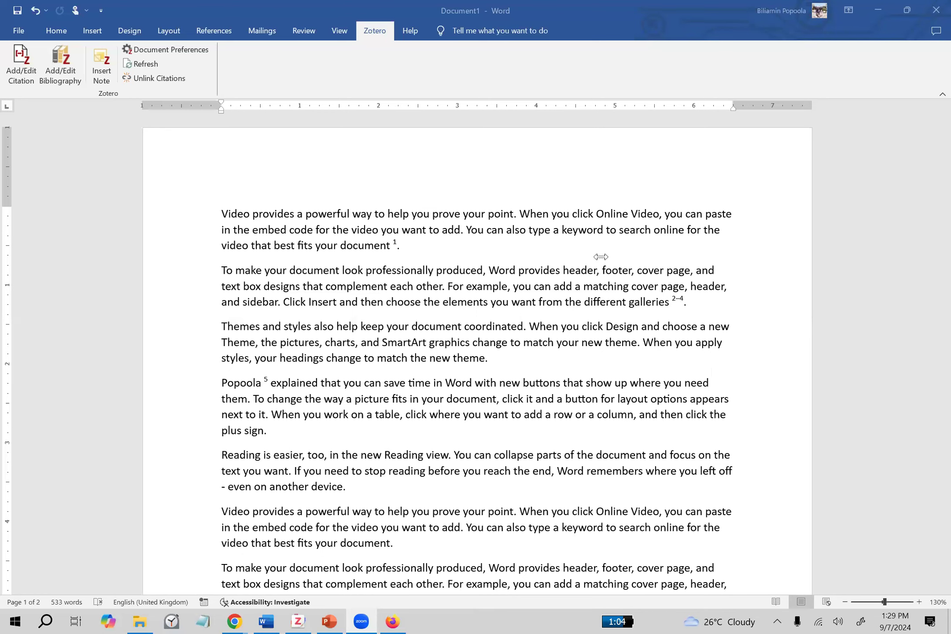
{"action": "scroll", "coordinate": [516, 348], "scroll_direction": "down", "scroll_amount": 5}
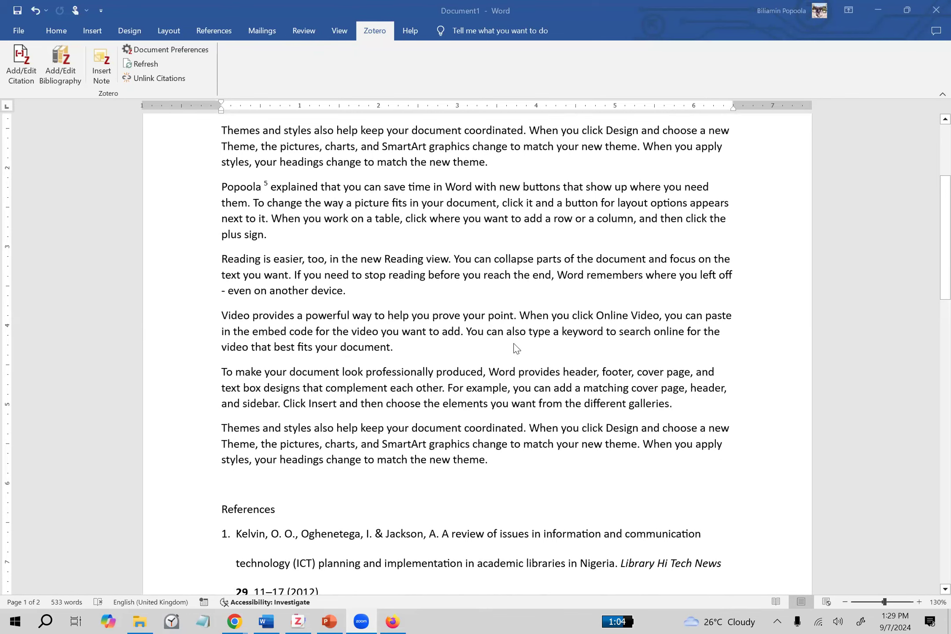
{"action": "scroll", "coordinate": [516, 347], "scroll_direction": "up", "scroll_amount": 4}
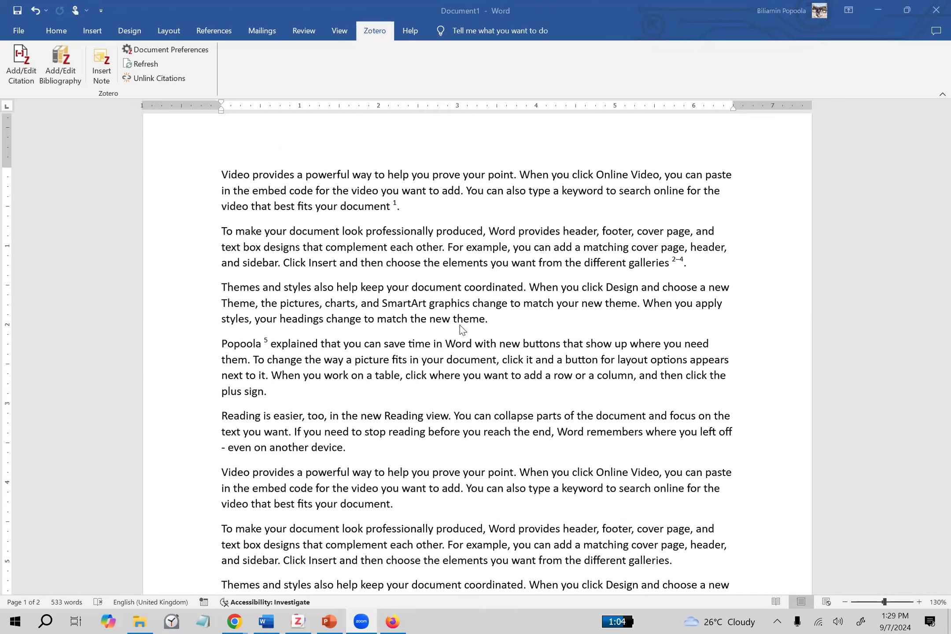
{"action": "scroll", "coordinate": [460, 325], "scroll_direction": "down", "scroll_amount": 5}
{"action": "scroll", "coordinate": [461, 328], "scroll_direction": "down", "scroll_amount": 5}
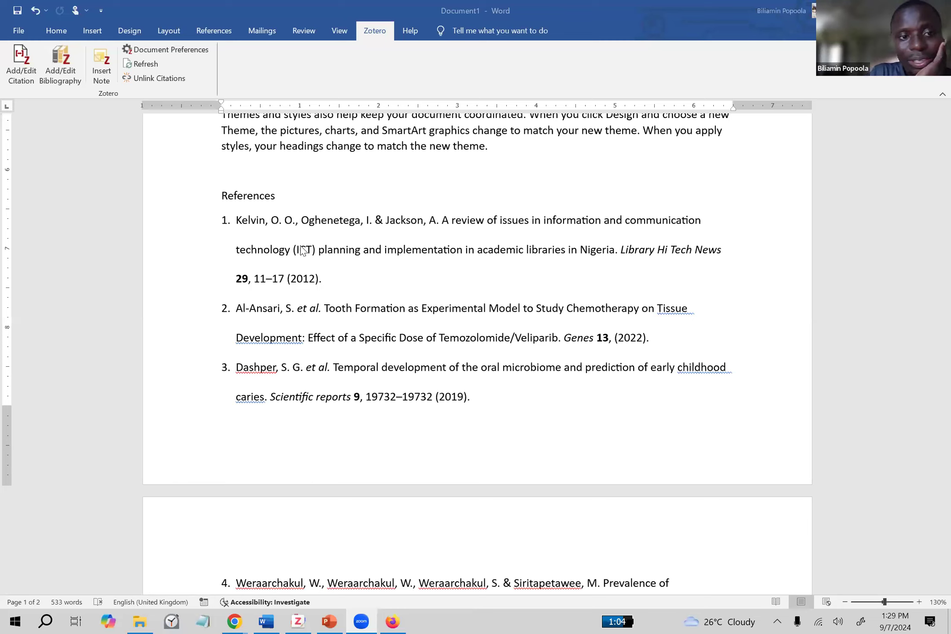
{"action": "left_click", "coordinate": [339, 249]}
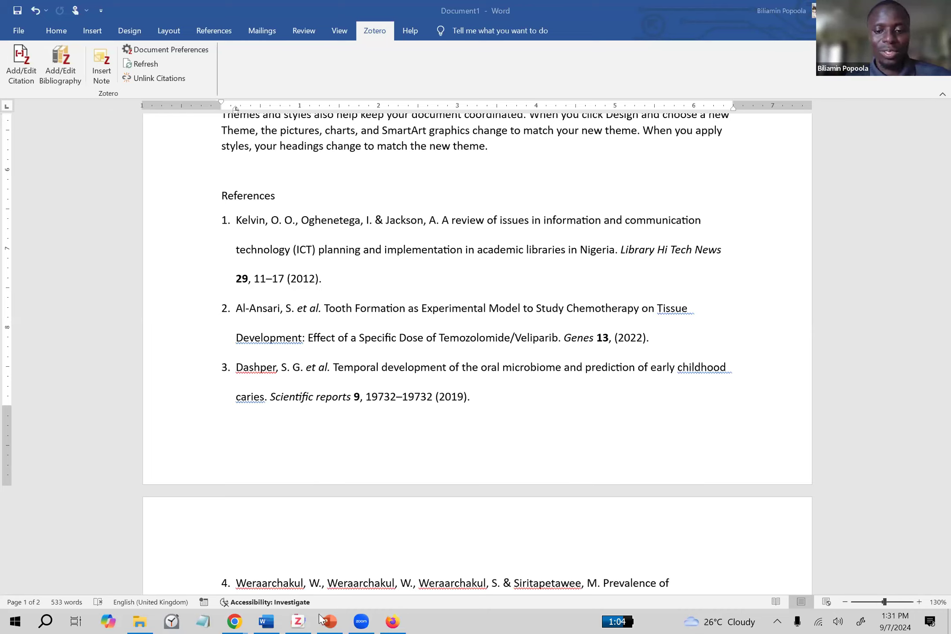
- View the Chapter 1 collection in Zotero and return to the References heading in the Word document
{"action": "mouse_move", "coordinate": [298, 619]}
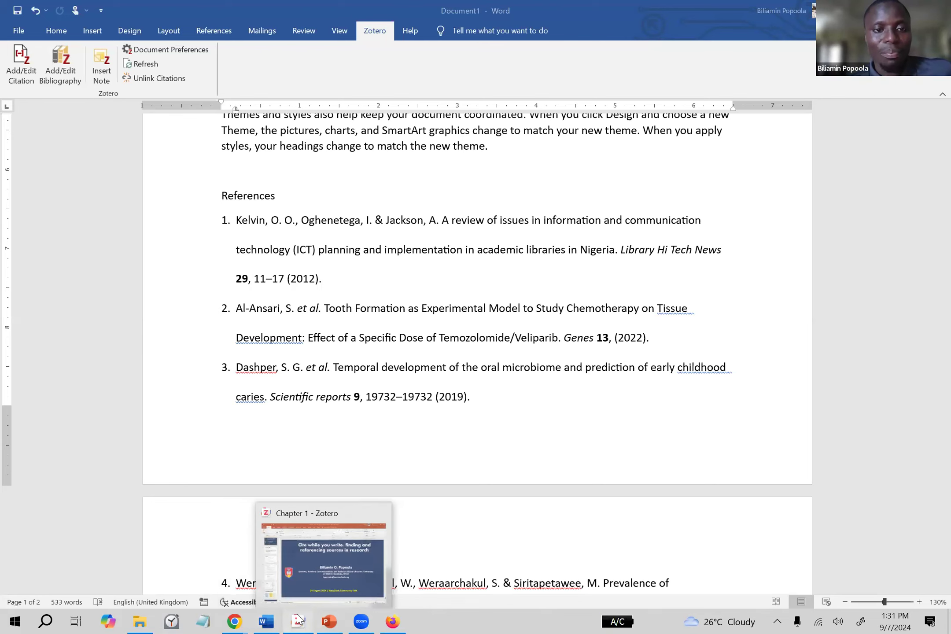
{"action": "left_click", "coordinate": [298, 619]}
{"action": "left_click", "coordinate": [264, 619]}
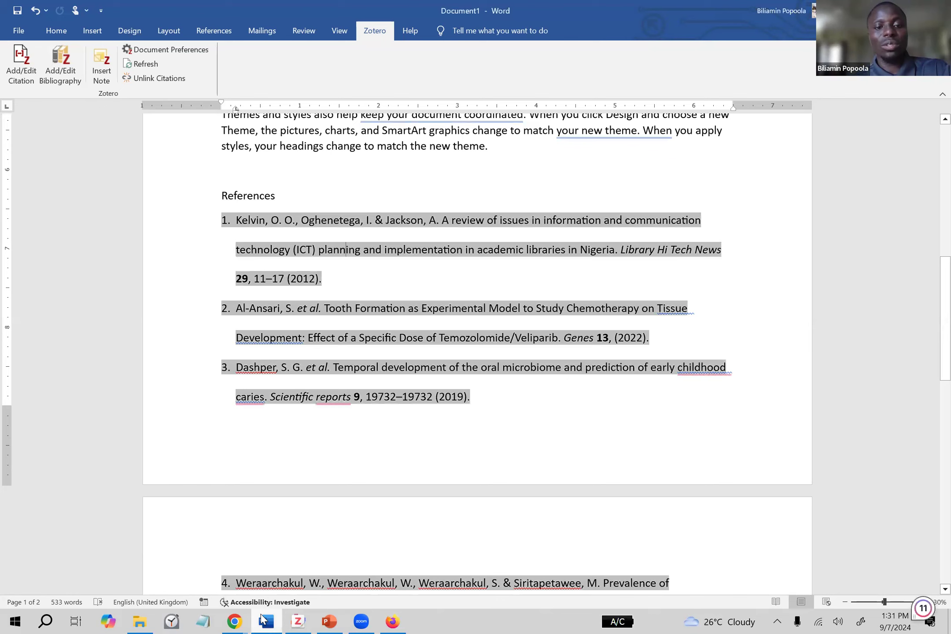
{"action": "left_click", "coordinate": [264, 619]}
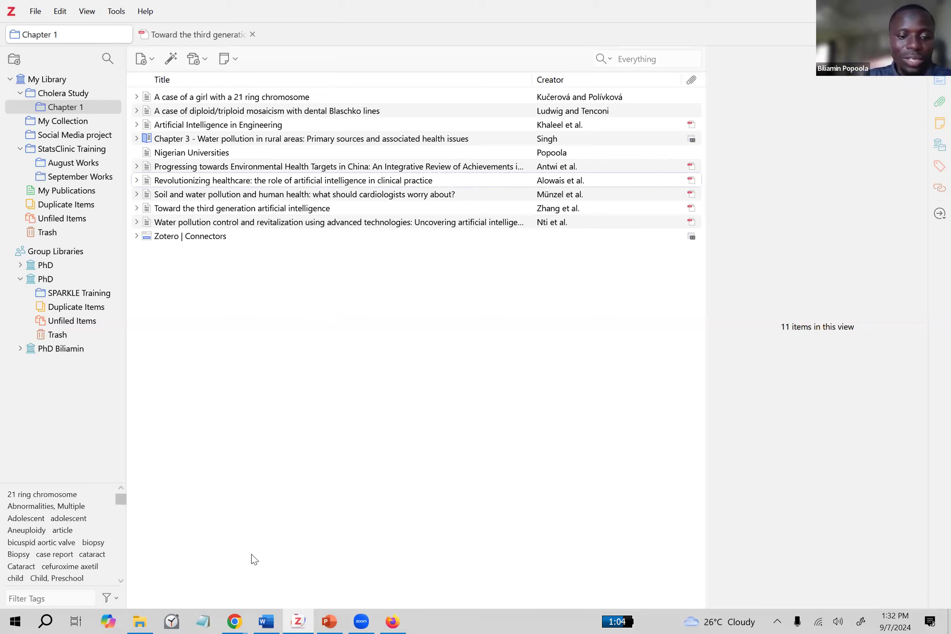
{"action": "left_click", "coordinate": [266, 621]}
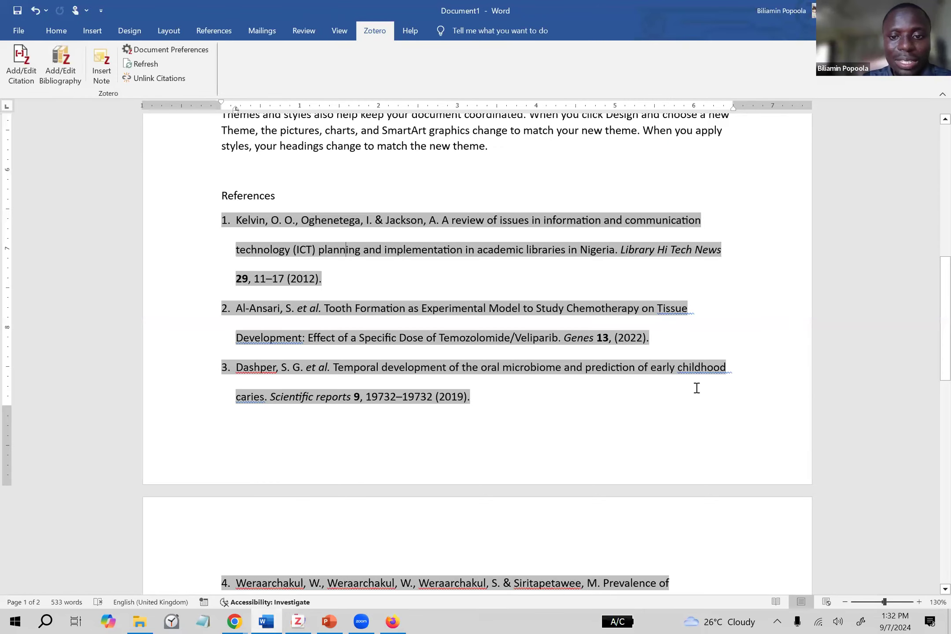
{"action": "scroll", "coordinate": [622, 308], "scroll_direction": "up", "scroll_amount": 3}
{"action": "scroll", "coordinate": [302, 362], "scroll_direction": "up", "scroll_amount": 1}
{"action": "left_click", "coordinate": [229, 391]}
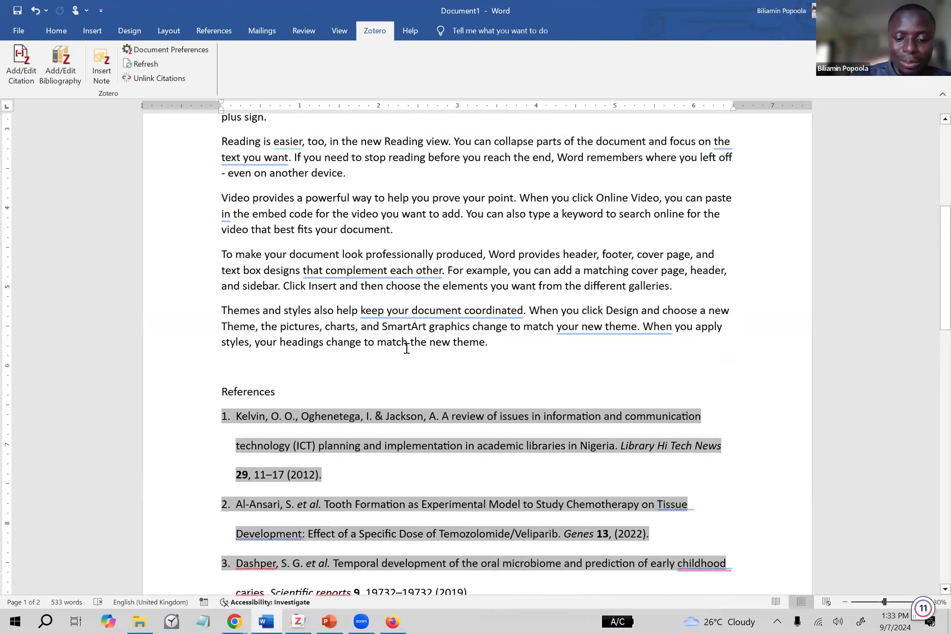
- Try to insert a Zotero bibliography in a new blank document without citations, and close that document without saving
{"action": "key", "text": "ctrl+n"}
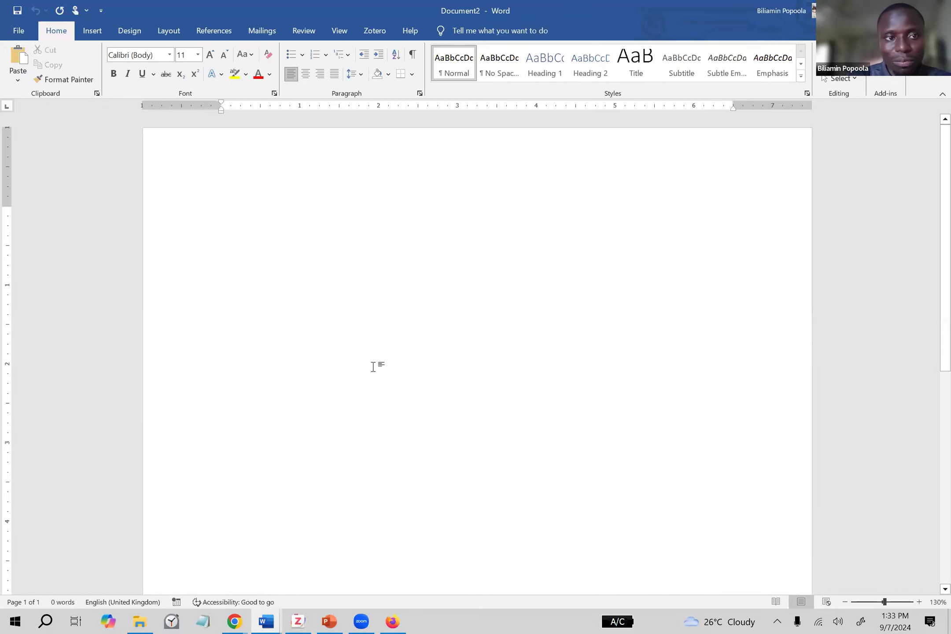
{"action": "left_click", "coordinate": [373, 34]}
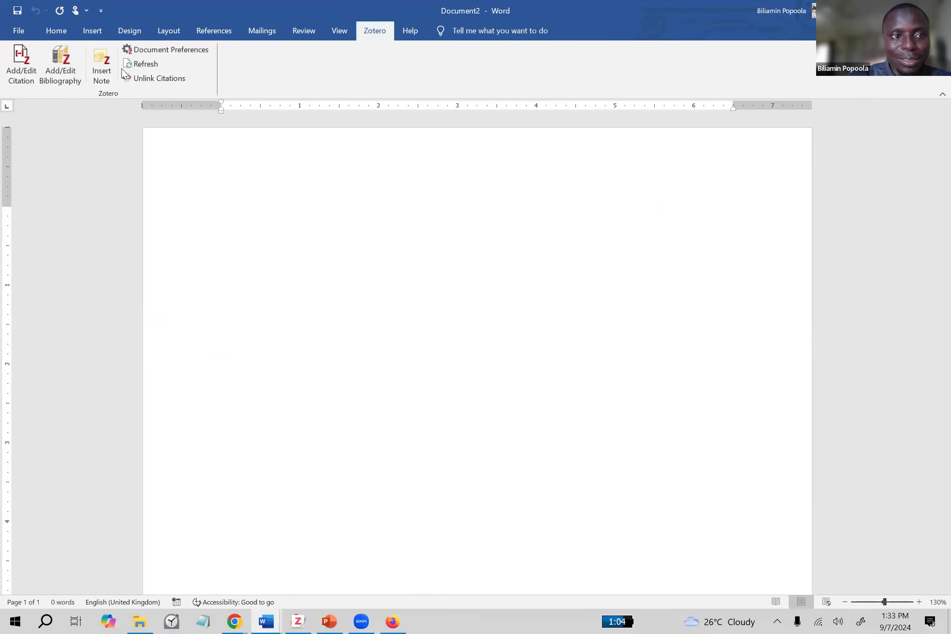
{"action": "left_click", "coordinate": [59, 66]}
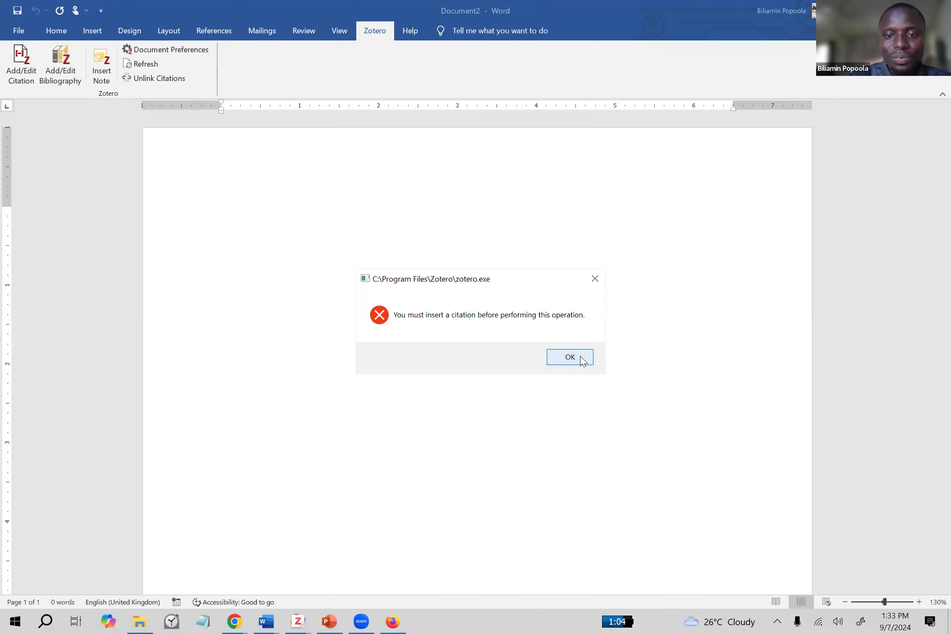
{"action": "left_click", "coordinate": [569, 356]}
{"action": "key", "text": "ctrl+w"}
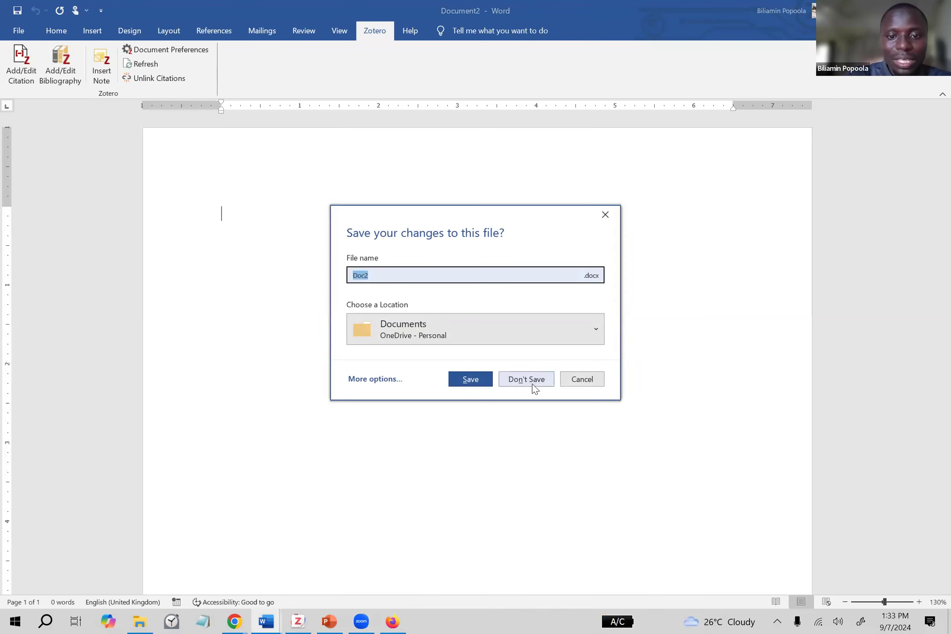
{"action": "left_click", "coordinate": [533, 385]}
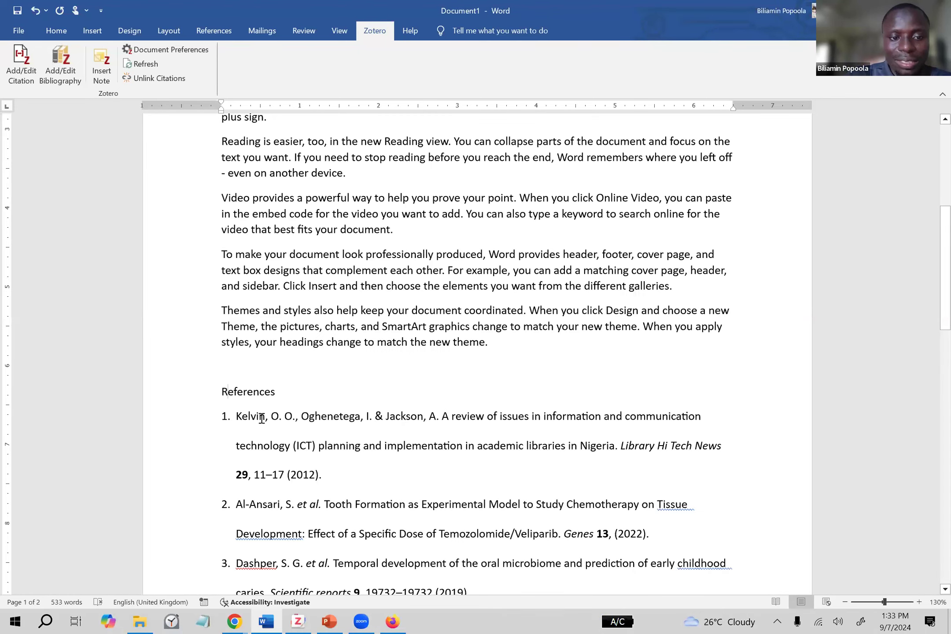
- Highlight the References heading together with the list entries beneath it, and clear the selection
{"action": "left_click", "coordinate": [281, 418]}
{"action": "left_click", "coordinate": [380, 390]}
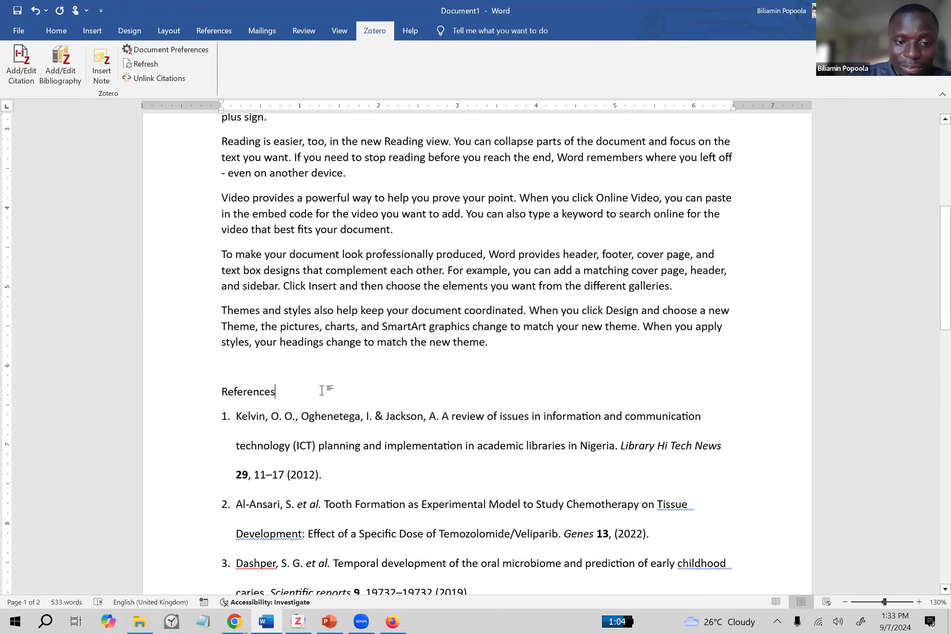
{"action": "scroll", "coordinate": [356, 387], "scroll_direction": "up", "scroll_amount": 5}
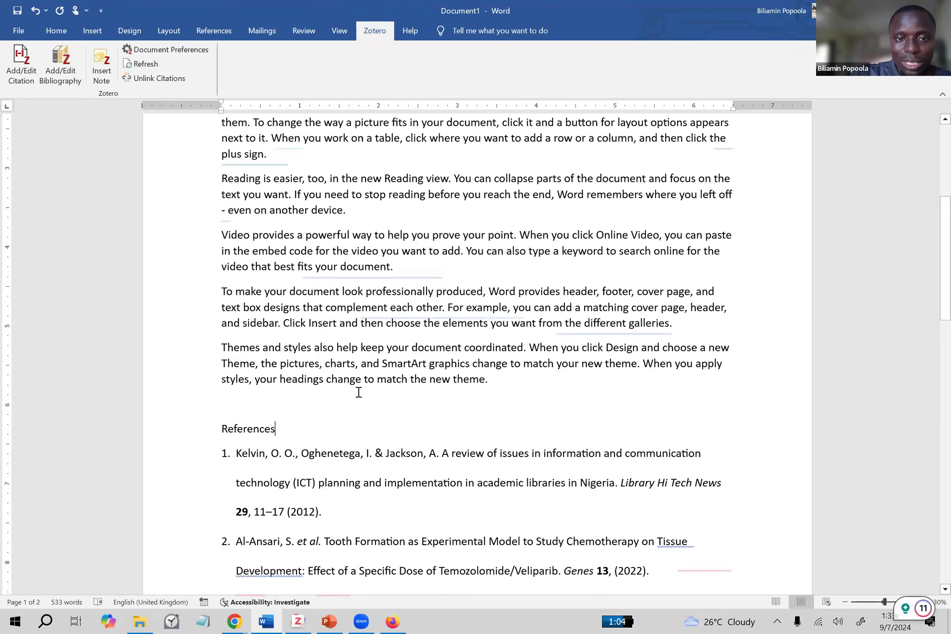
{"action": "scroll", "coordinate": [356, 394], "scroll_direction": "down", "scroll_amount": 6}
{"action": "scroll", "coordinate": [356, 401], "scroll_direction": "down", "scroll_amount": 3}
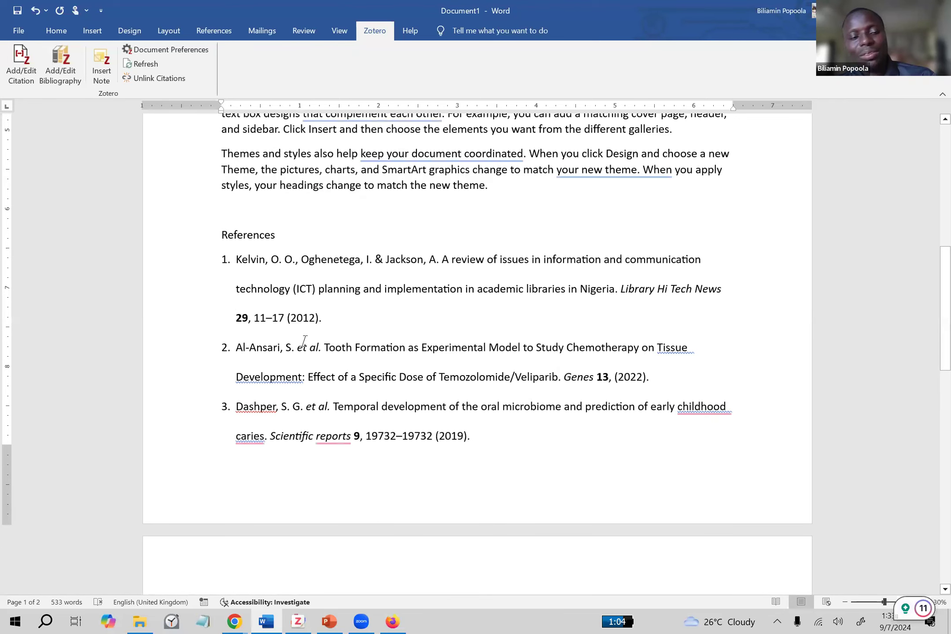
{"action": "left_click", "coordinate": [220, 234]}
{"action": "left_click", "coordinate": [298, 586], "text": "shift"}
{"action": "scroll", "coordinate": [396, 506], "scroll_direction": "down", "scroll_amount": 1}
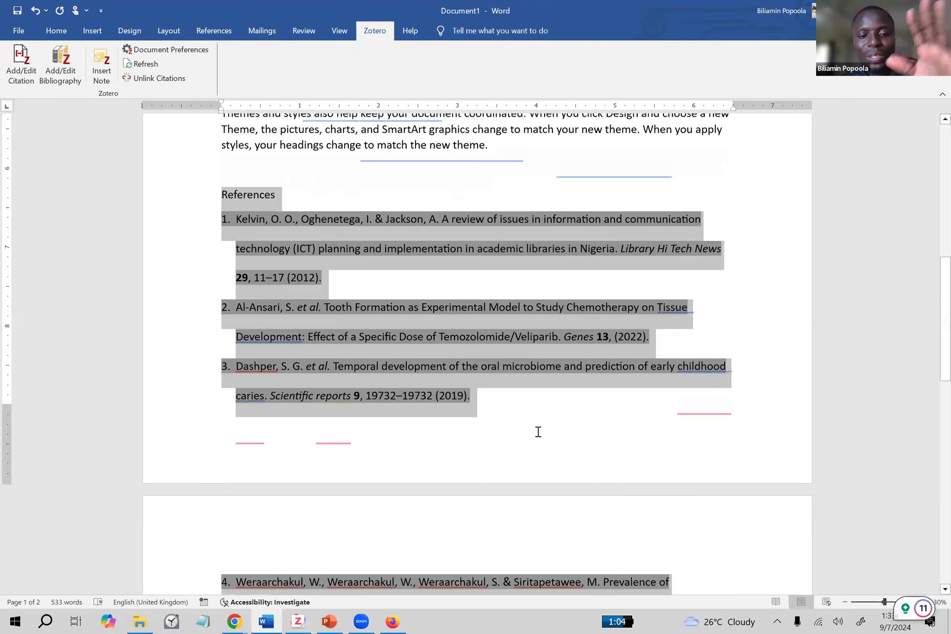
{"action": "left_click", "coordinate": [550, 423]}
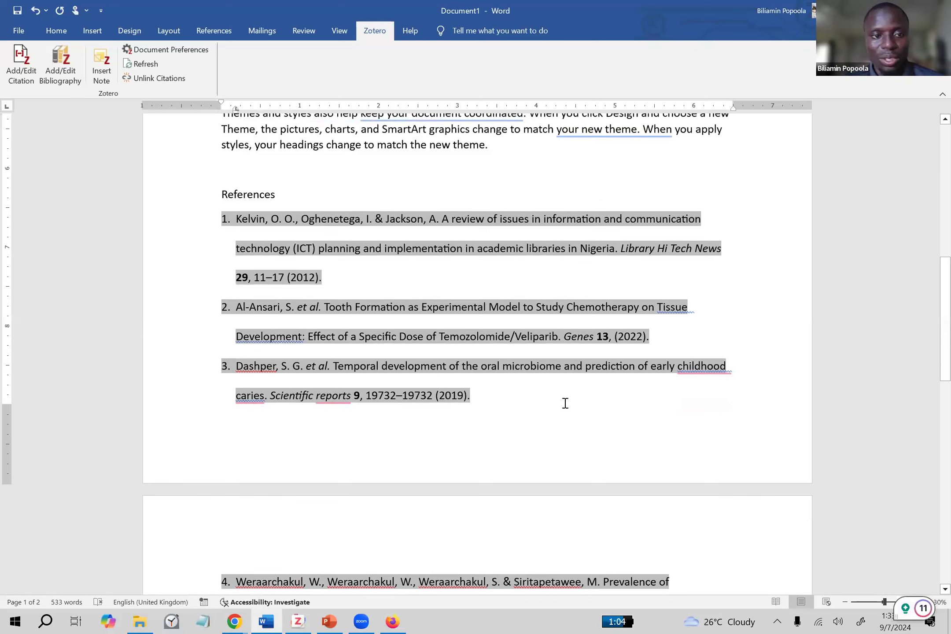
{"action": "left_click", "coordinate": [581, 180]}
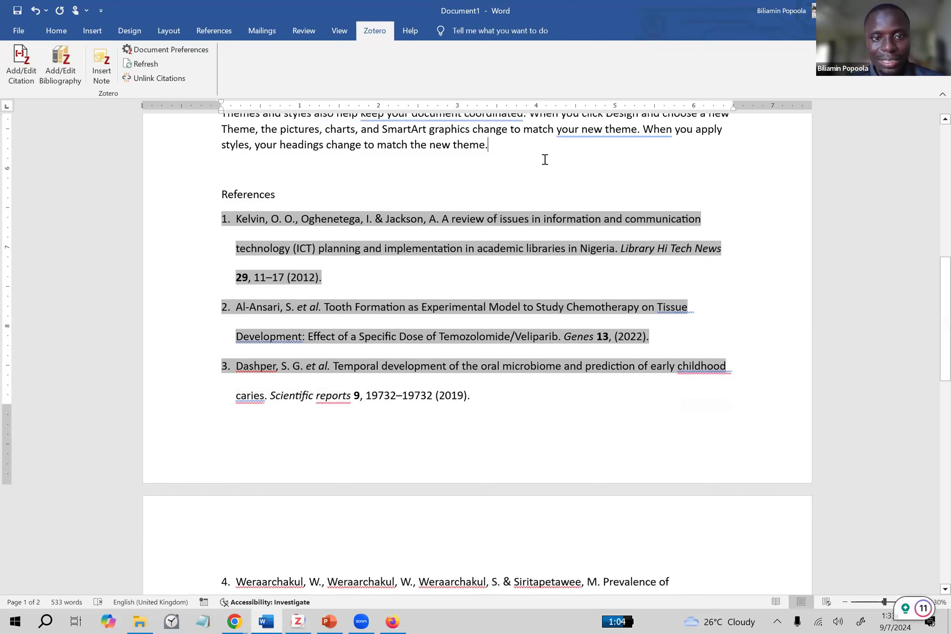
{"action": "left_click", "coordinate": [440, 152]}
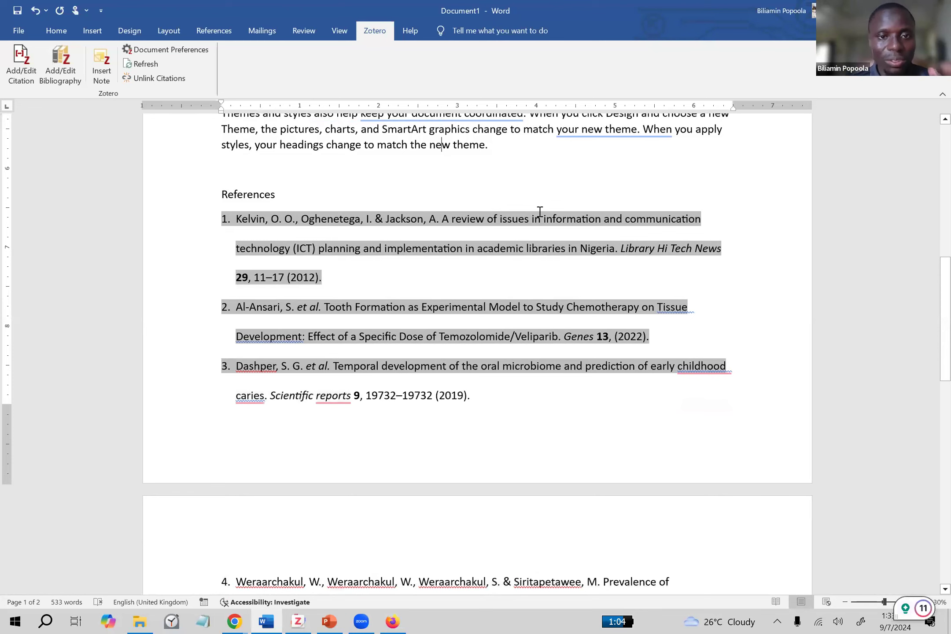
{"action": "scroll", "coordinate": [552, 198], "scroll_direction": "up", "scroll_amount": 1}
{"action": "left_click", "coordinate": [553, 207]}
{"action": "scroll", "coordinate": [527, 259], "scroll_direction": "up", "scroll_amount": 3}
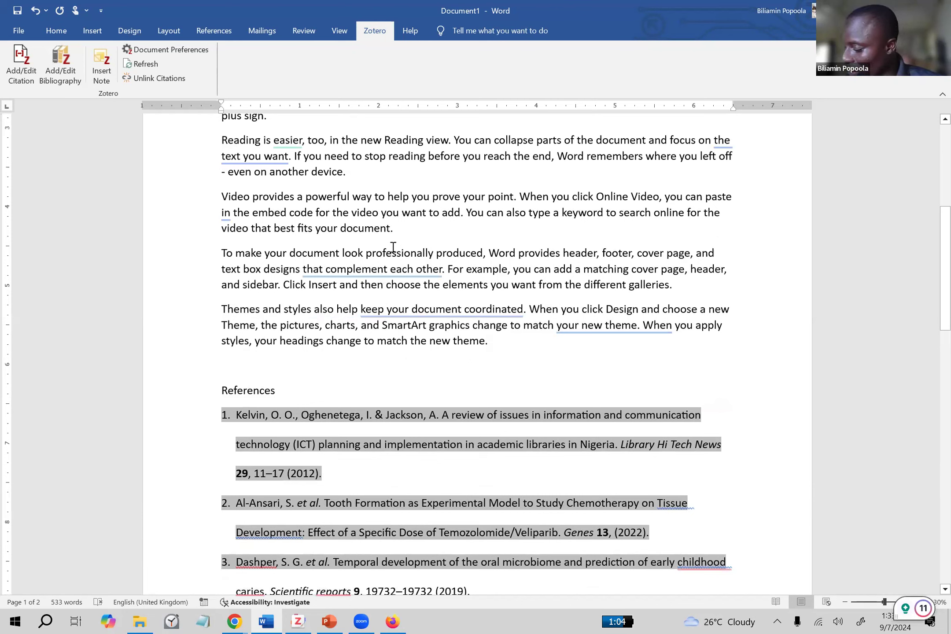
{"action": "left_click", "coordinate": [578, 212]}
{"action": "left_click", "coordinate": [655, 293]}
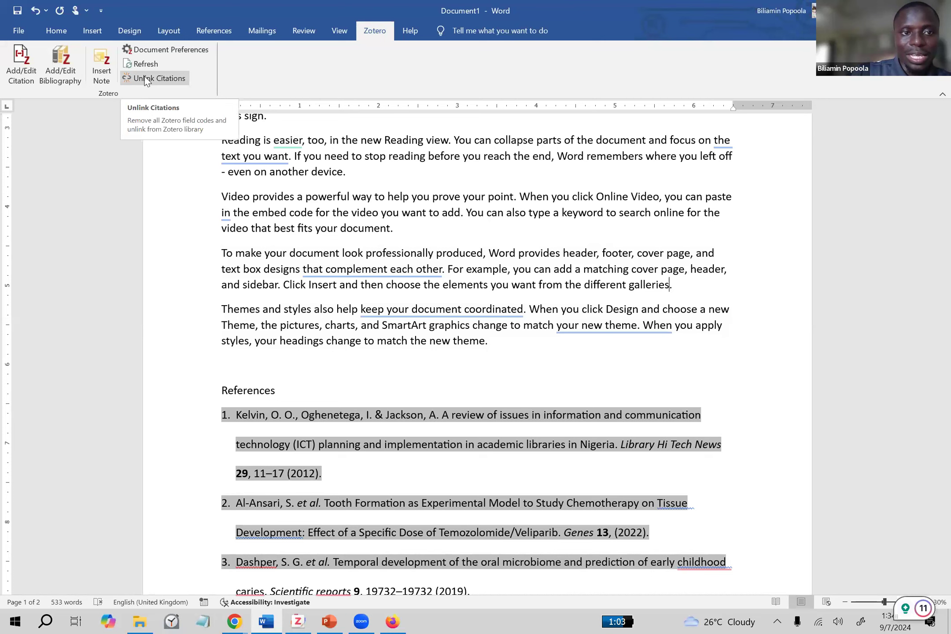
{"action": "left_click", "coordinate": [389, 229]}
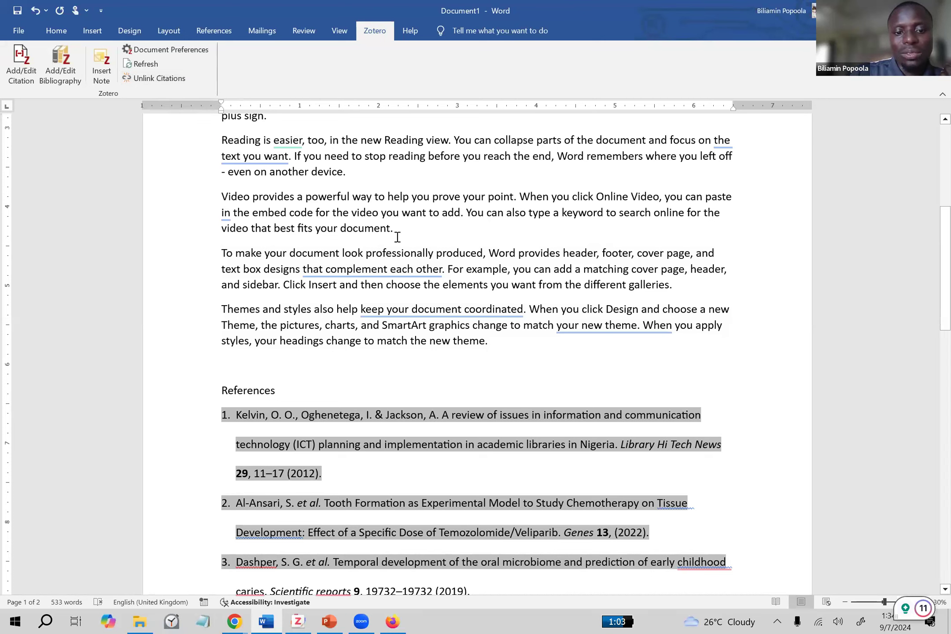
{"action": "mouse_move", "coordinate": [350, 272]}
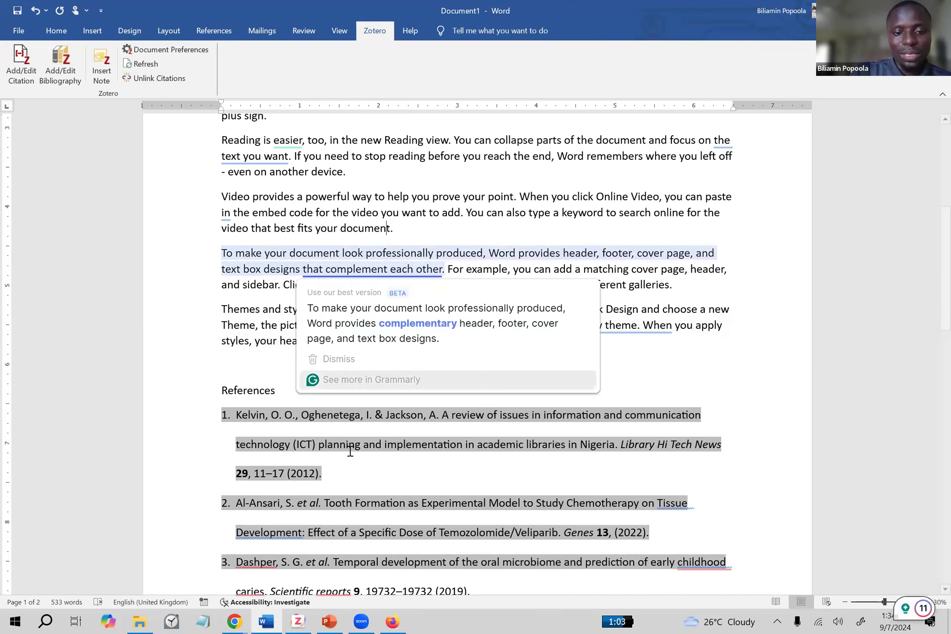
- Examine the numbered reference list entries across both pages of the document
{"action": "left_click", "coordinate": [381, 477]}
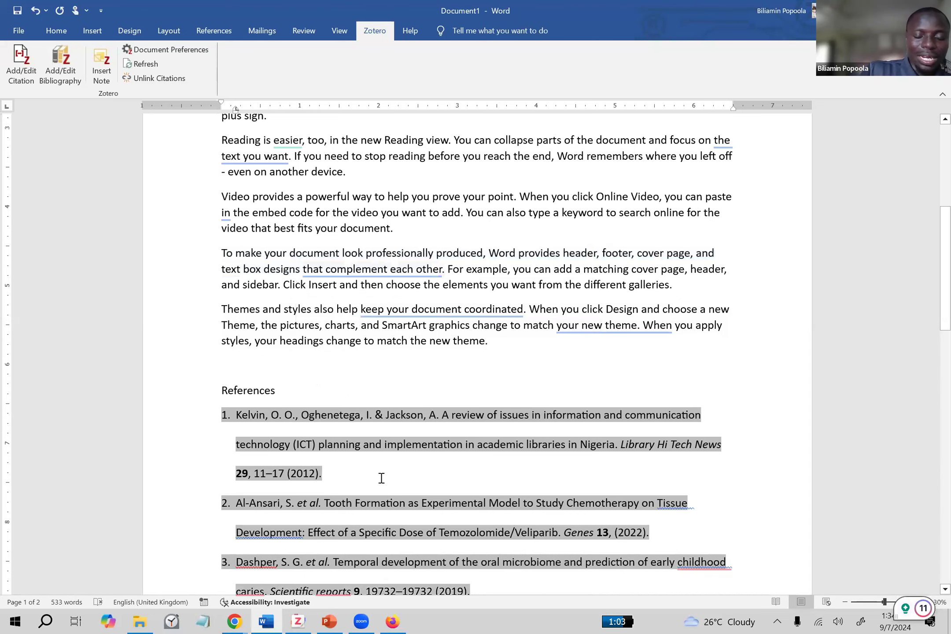
{"action": "scroll", "coordinate": [370, 464], "scroll_direction": "down", "scroll_amount": 4}
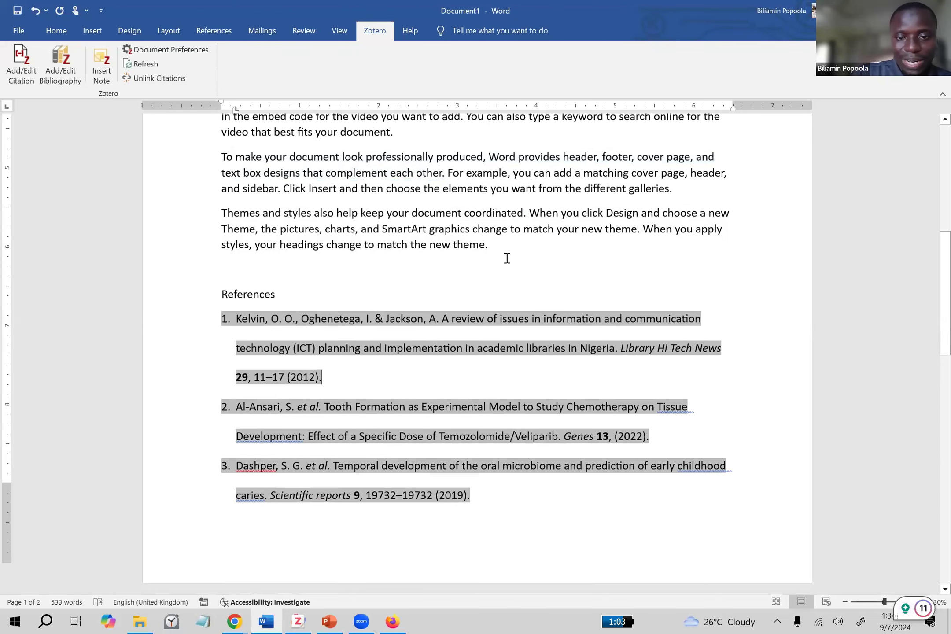
{"action": "left_click", "coordinate": [507, 258]}
{"action": "left_click", "coordinate": [446, 213]}
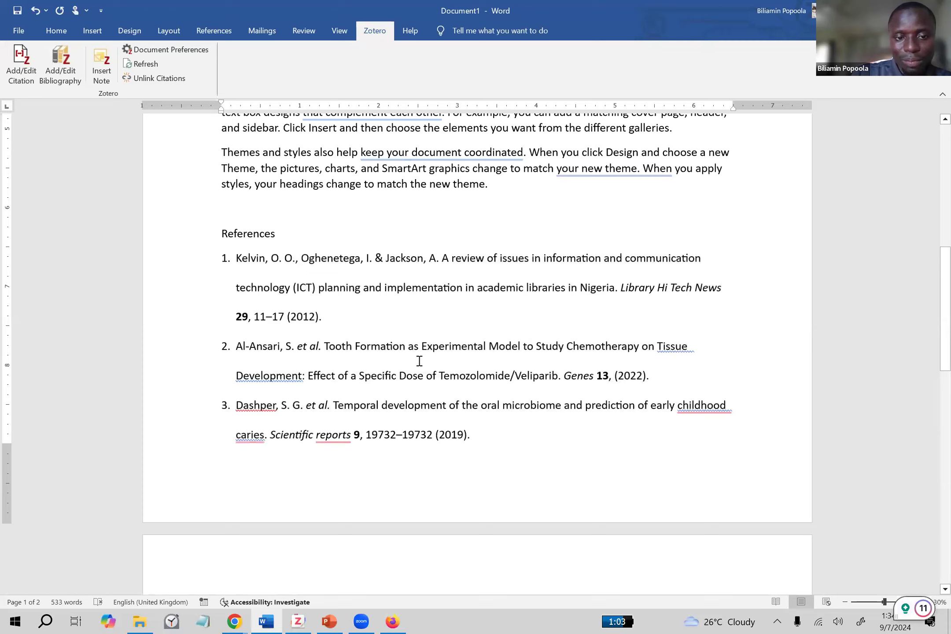
{"action": "scroll", "coordinate": [421, 373], "scroll_direction": "down", "scroll_amount": 4}
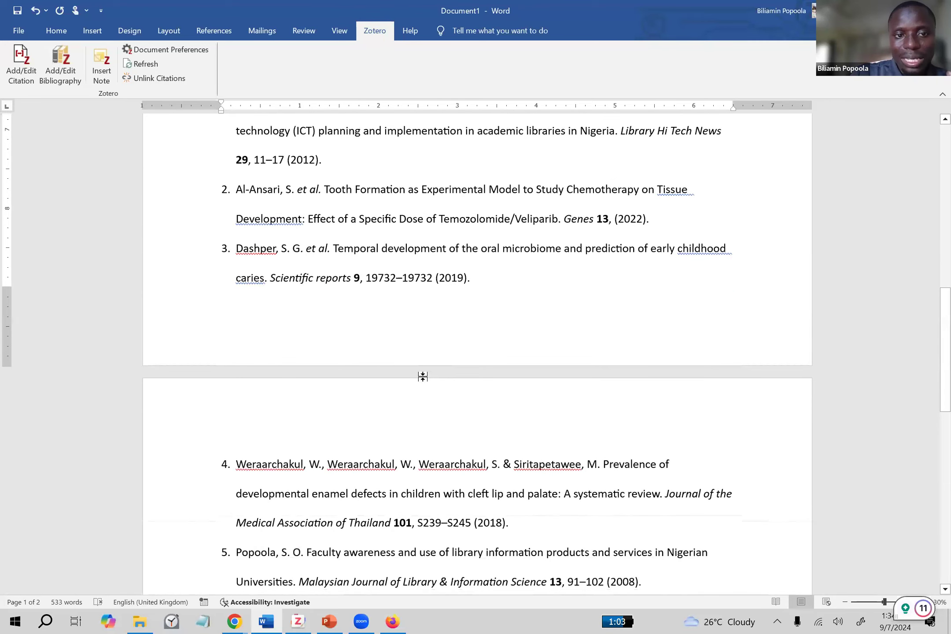
{"action": "scroll", "coordinate": [424, 377], "scroll_direction": "down", "scroll_amount": 3}
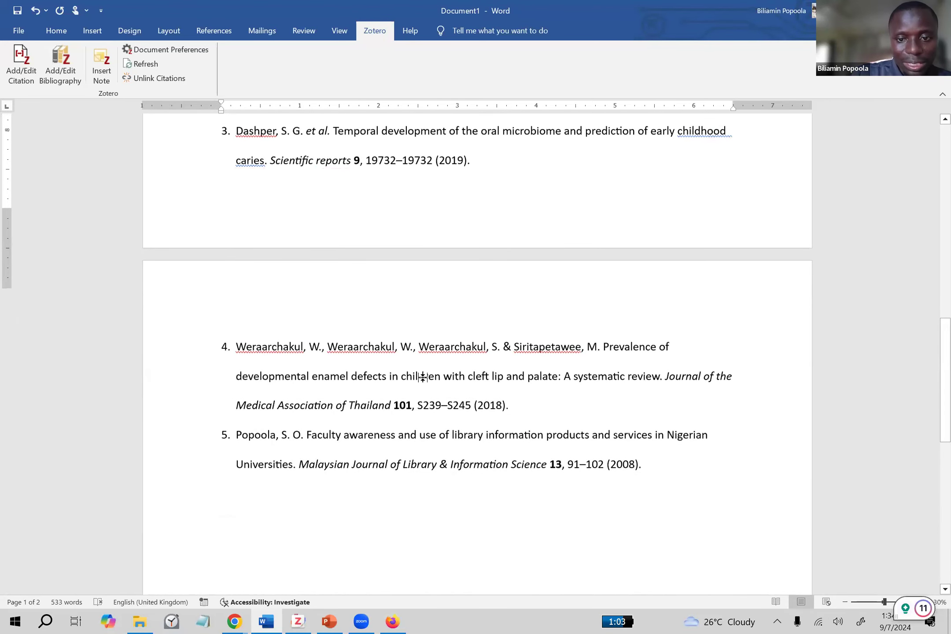
{"action": "scroll", "coordinate": [435, 369], "scroll_direction": "up", "scroll_amount": 2}
{"action": "scroll", "coordinate": [436, 368], "scroll_direction": "up", "scroll_amount": 1}
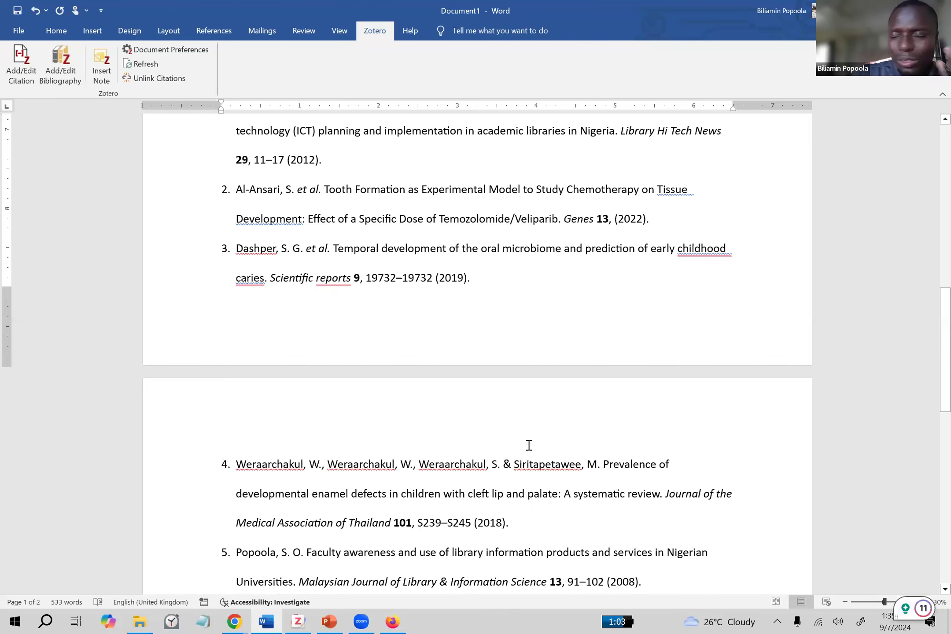
- Review the superscript citations in the body paragraphs down to the References heading, and glance at the Chapter 1 collection in Zotero
{"action": "scroll", "coordinate": [529, 445], "scroll_direction": "up", "scroll_amount": 3}
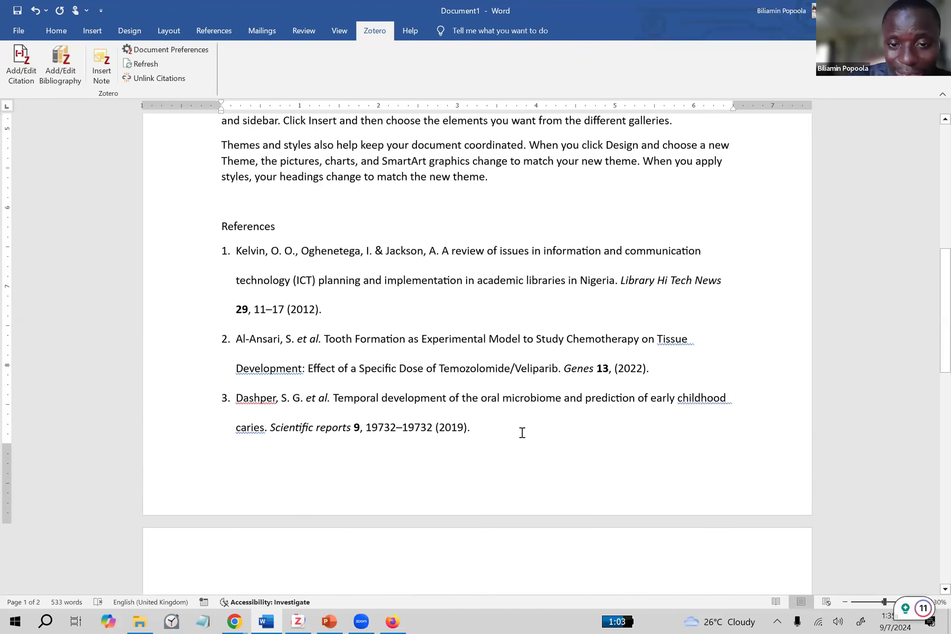
{"action": "scroll", "coordinate": [522, 433], "scroll_direction": "up", "scroll_amount": 6}
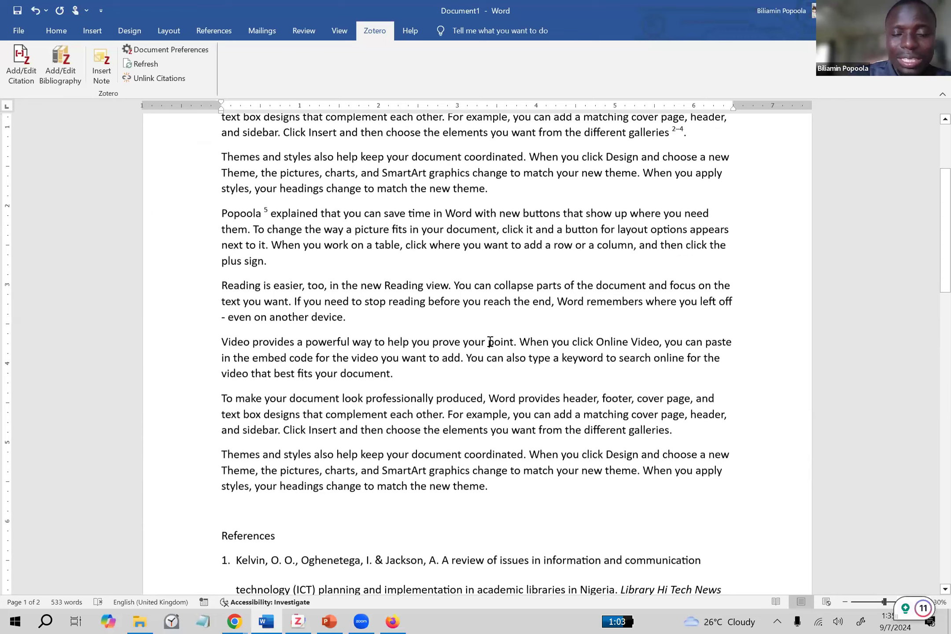
{"action": "scroll", "coordinate": [490, 341], "scroll_direction": "up", "scroll_amount": 3}
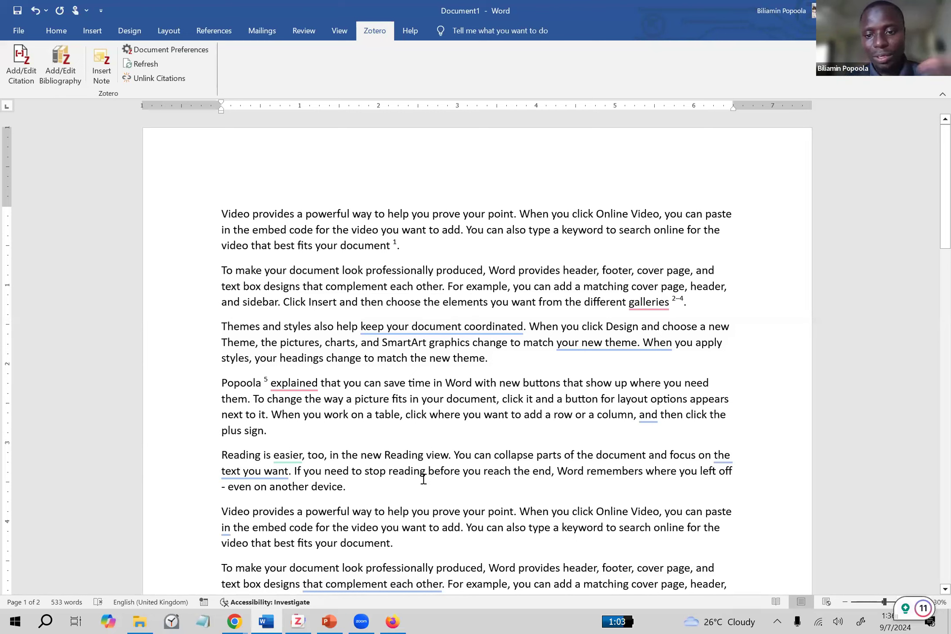
{"action": "scroll", "coordinate": [419, 484], "scroll_direction": "down", "scroll_amount": 2}
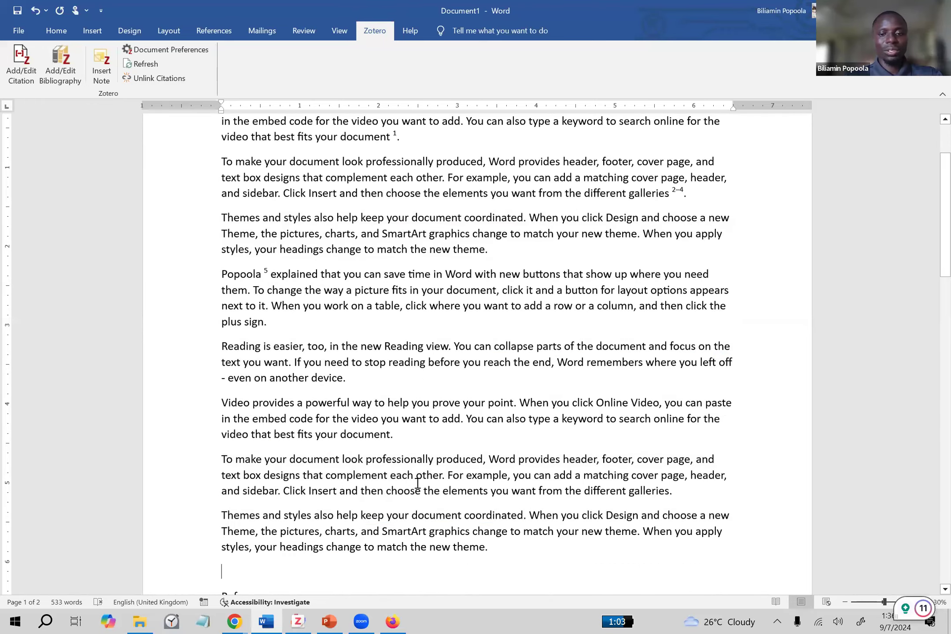
{"action": "scroll", "coordinate": [419, 484], "scroll_direction": "down", "scroll_amount": 3}
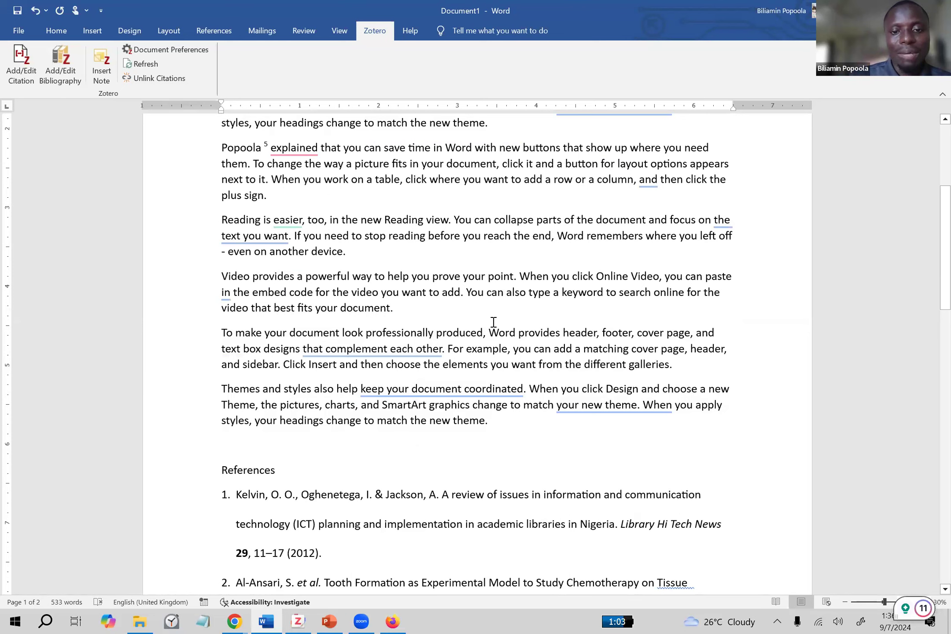
{"action": "scroll", "coordinate": [493, 335], "scroll_direction": "down", "scroll_amount": 2}
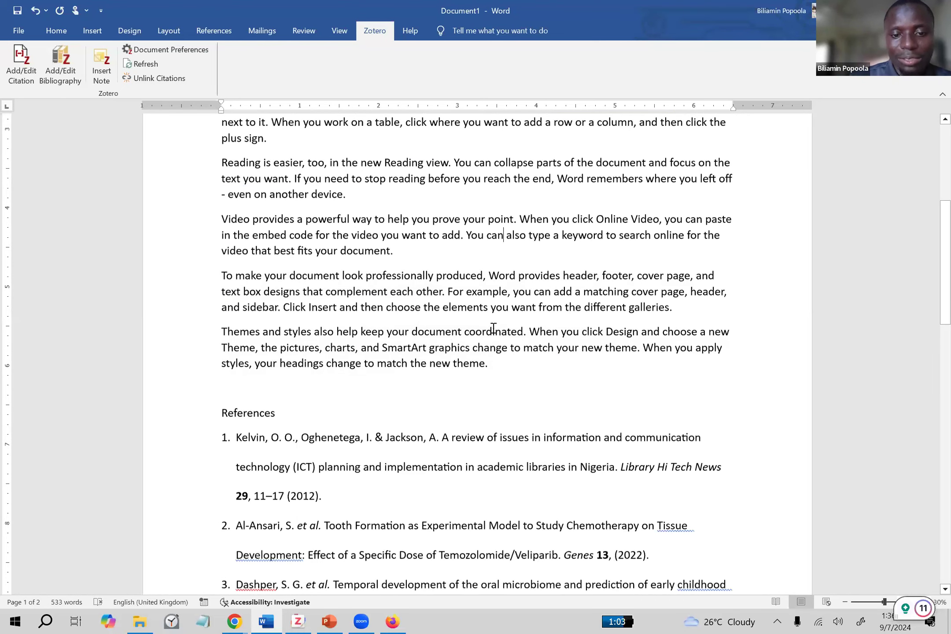
{"action": "left_click", "coordinate": [304, 620]}
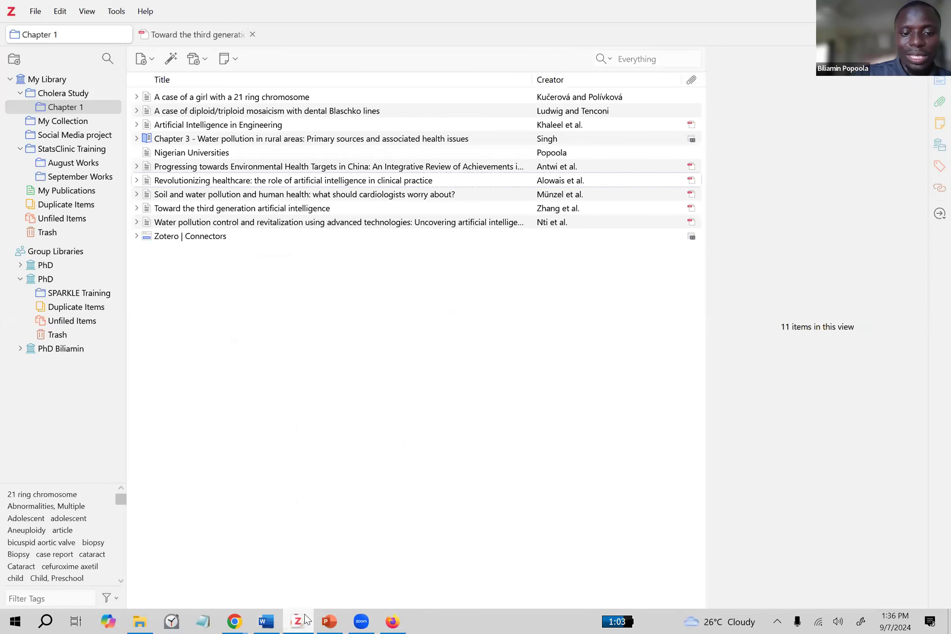
{"action": "left_click", "coordinate": [265, 621]}
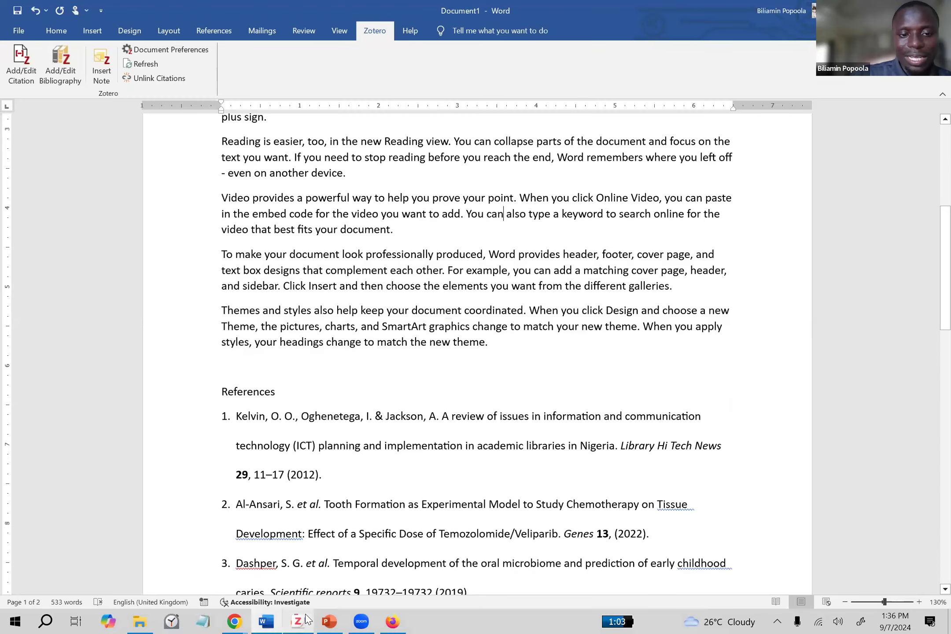
- Italicize "view of issues" in the first reference's title and undo that formatting
{"action": "left_click", "coordinate": [250, 417]}
{"action": "left_click", "coordinate": [401, 335]}
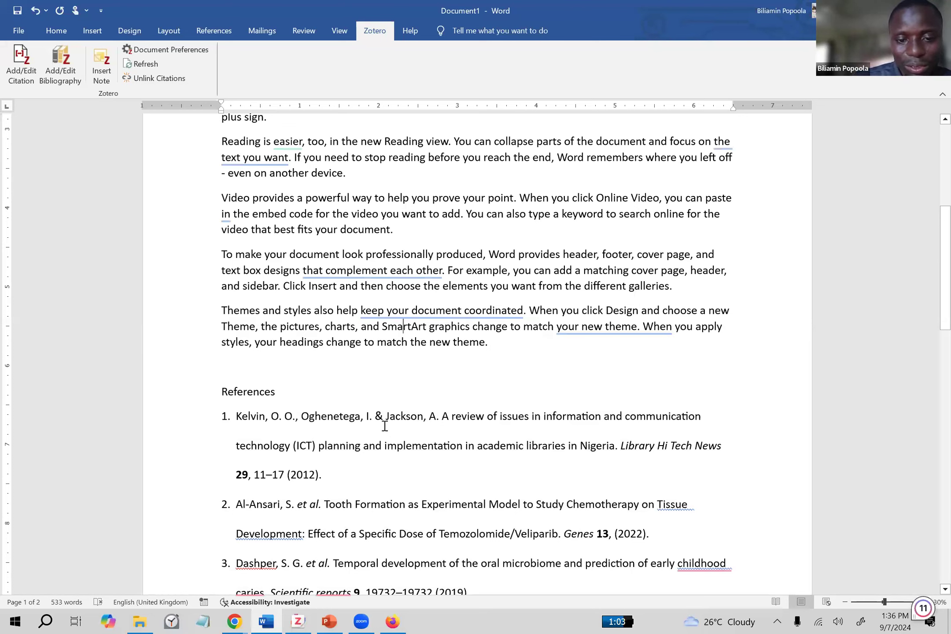
{"action": "left_click_drag", "start_coordinate": [457, 418], "coordinate": [524, 426]}
{"action": "left_click", "coordinate": [544, 411]}
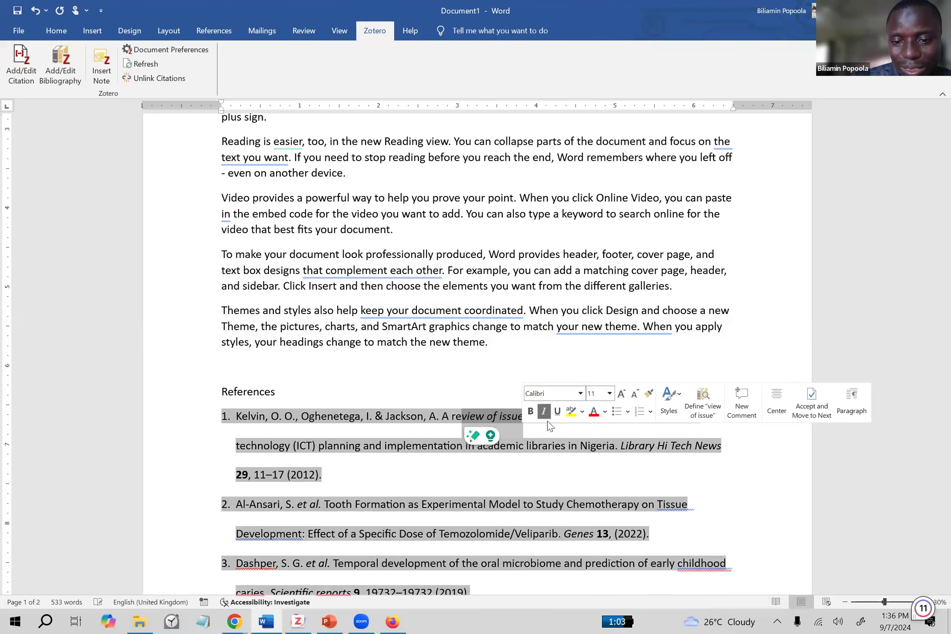
{"action": "left_click", "coordinate": [486, 372]}
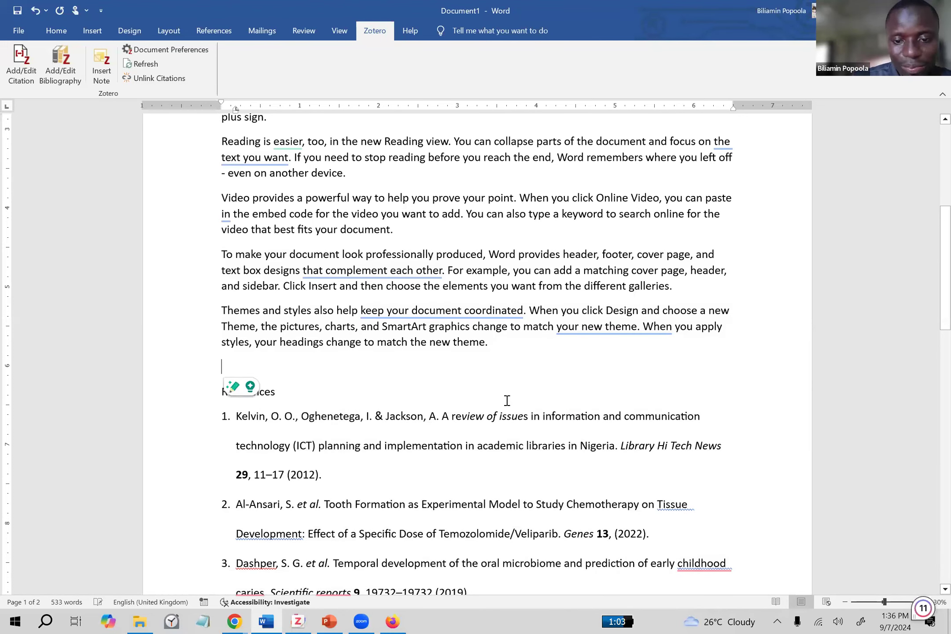
{"action": "key", "text": "ctrl+z"}
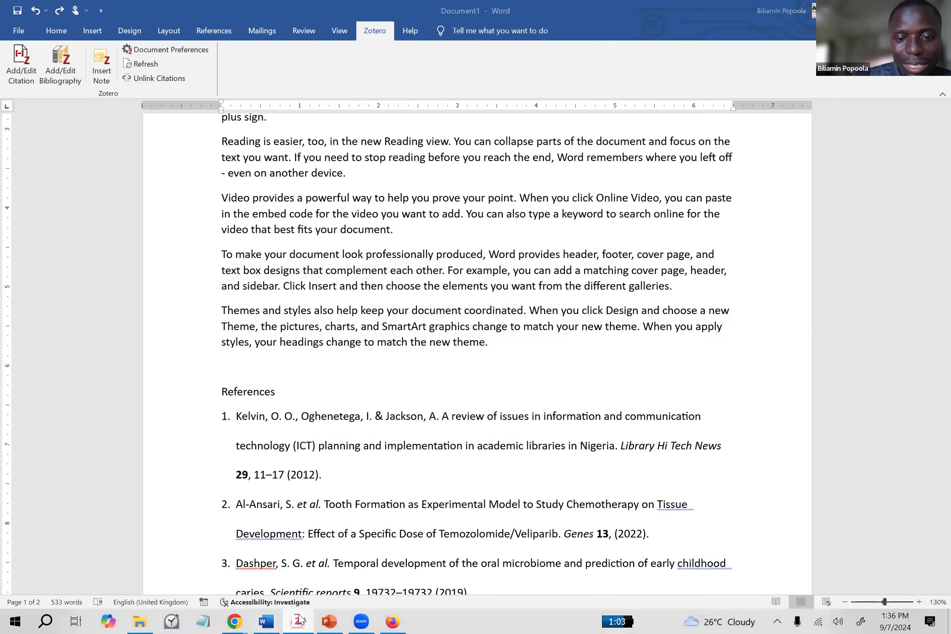
- Switch to Zotero and search the whole My Library for the surname of the first reference's lead author
{"action": "left_click", "coordinate": [300, 620]}
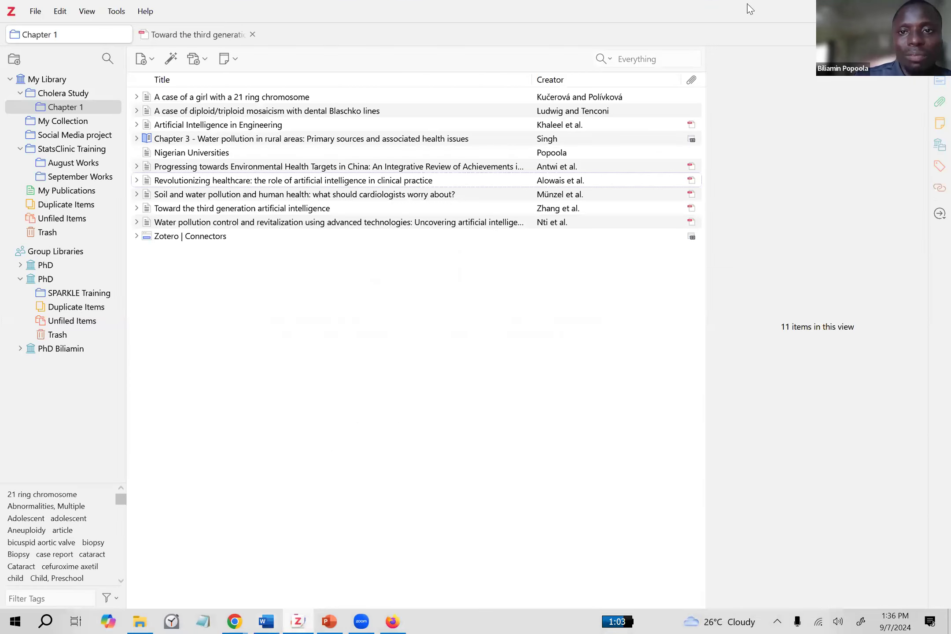
{"action": "left_click", "coordinate": [72, 80]}
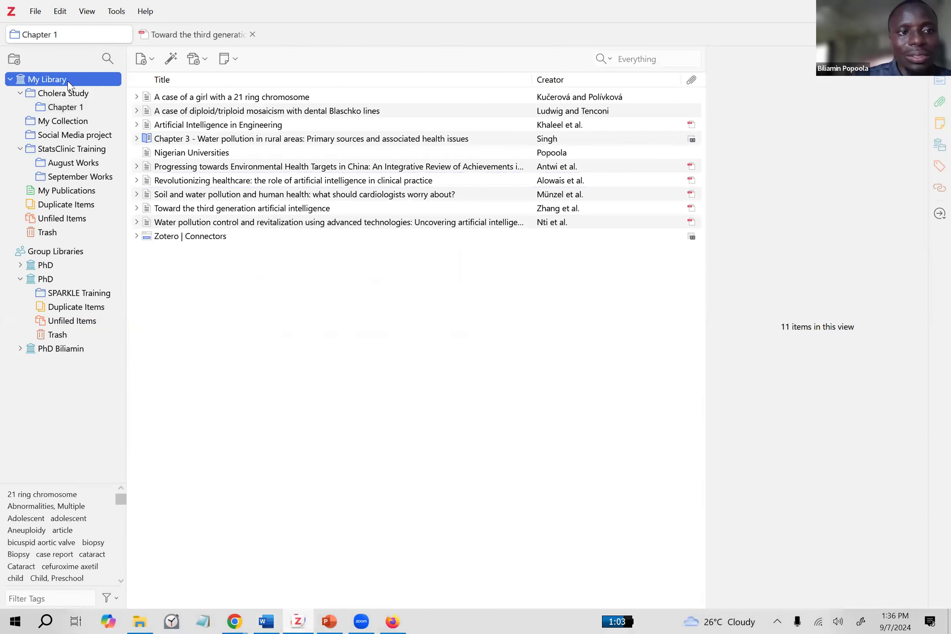
{"action": "left_click", "coordinate": [656, 57]}
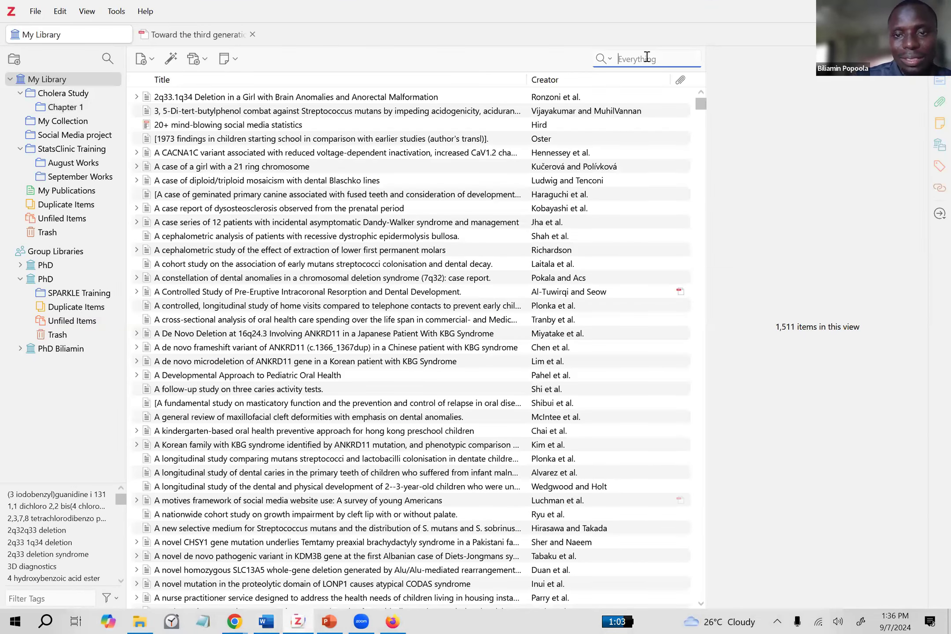
{"action": "type", "text": "kelvin"}
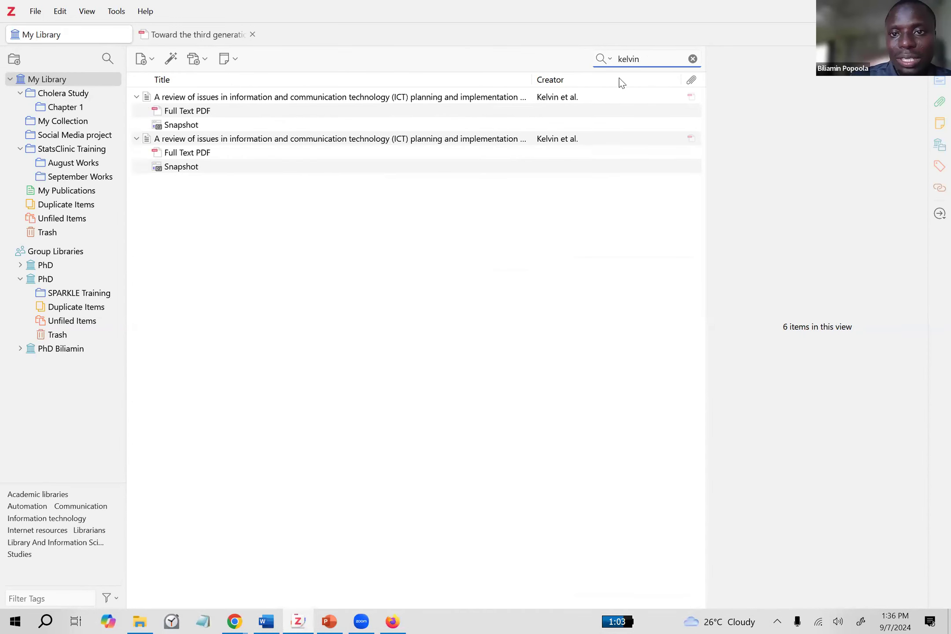
{"action": "left_click", "coordinate": [266, 621]}
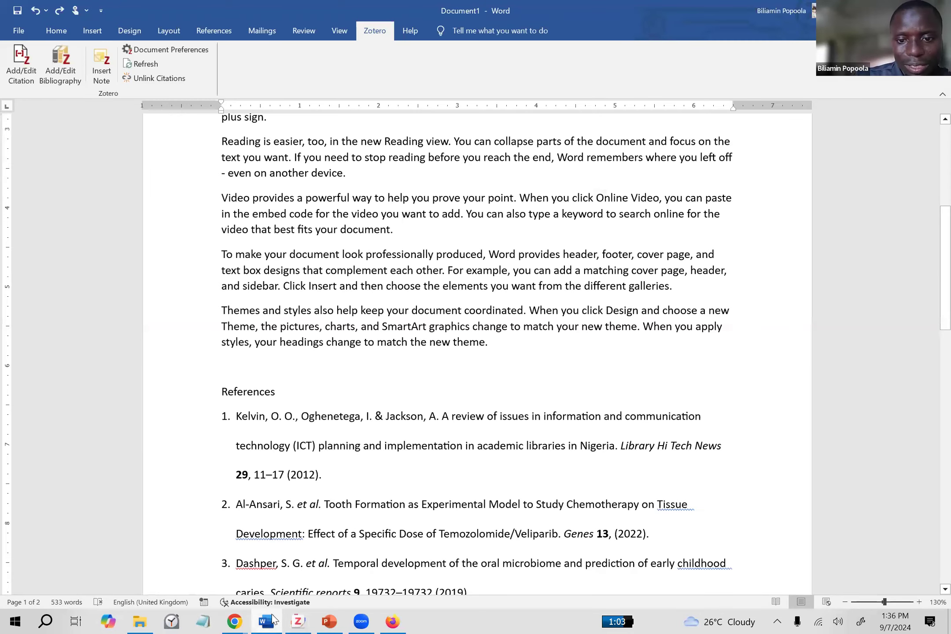
{"action": "key", "text": "alt+Tab"}
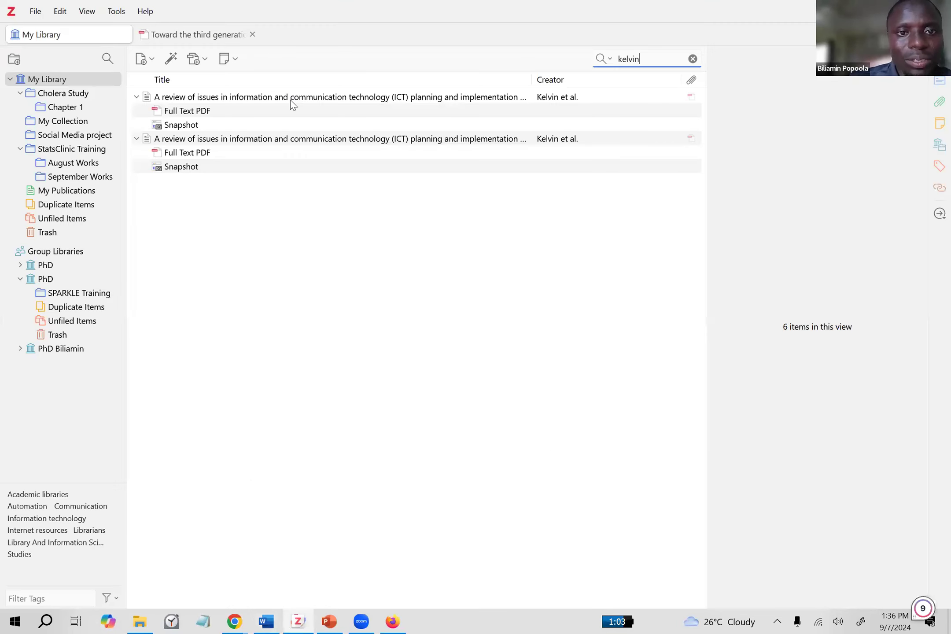
- Select the first matching article and examine its title, author, volume and ISSN fields and its abstract
{"action": "left_click", "coordinate": [290, 98]}
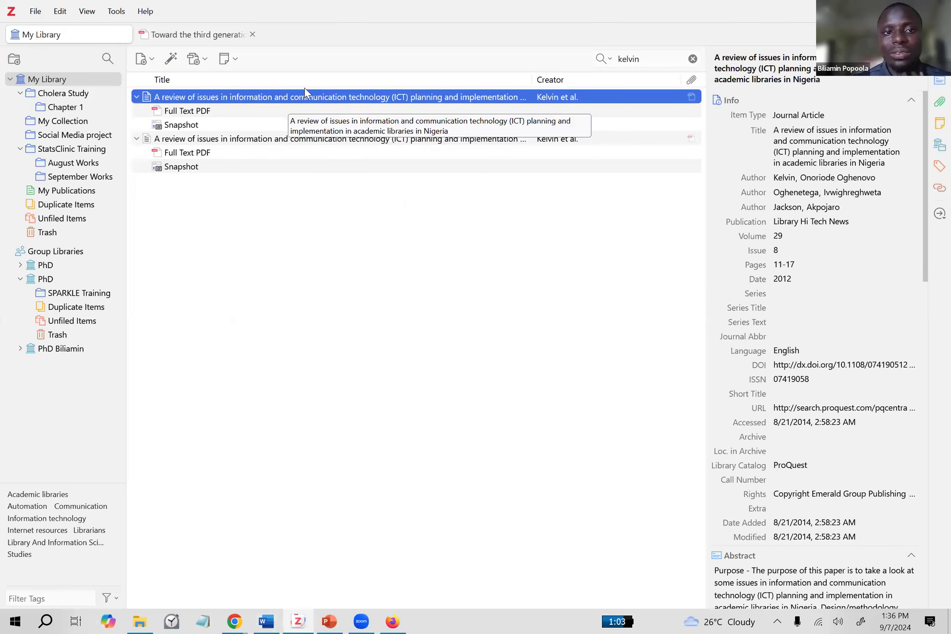
{"action": "scroll", "coordinate": [839, 136], "scroll_direction": "down", "scroll_amount": 5}
{"action": "scroll", "coordinate": [840, 134], "scroll_direction": "up", "scroll_amount": 5}
{"action": "left_click", "coordinate": [857, 170]}
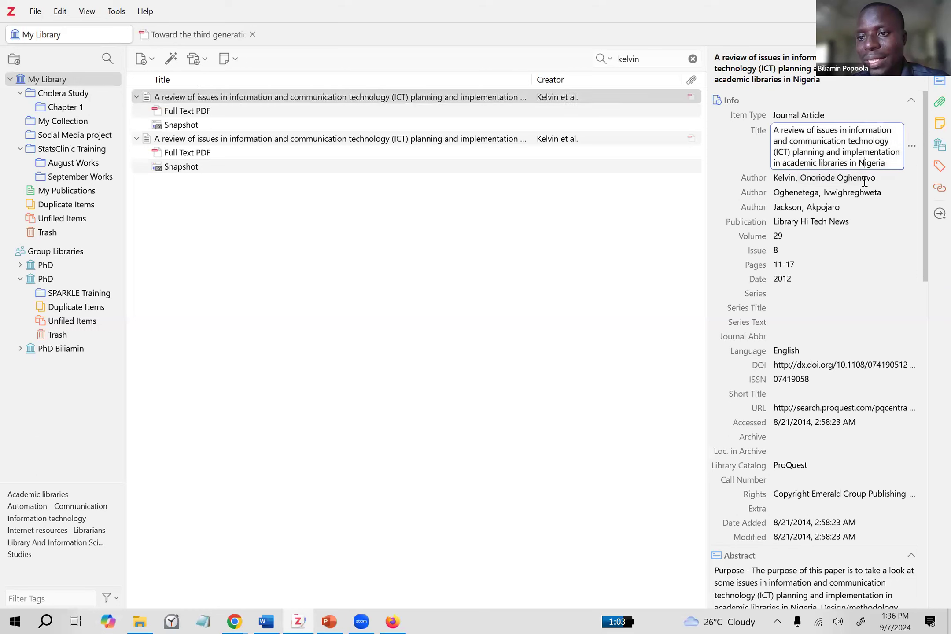
{"action": "left_click", "coordinate": [860, 192]}
{"action": "left_click", "coordinate": [788, 236]}
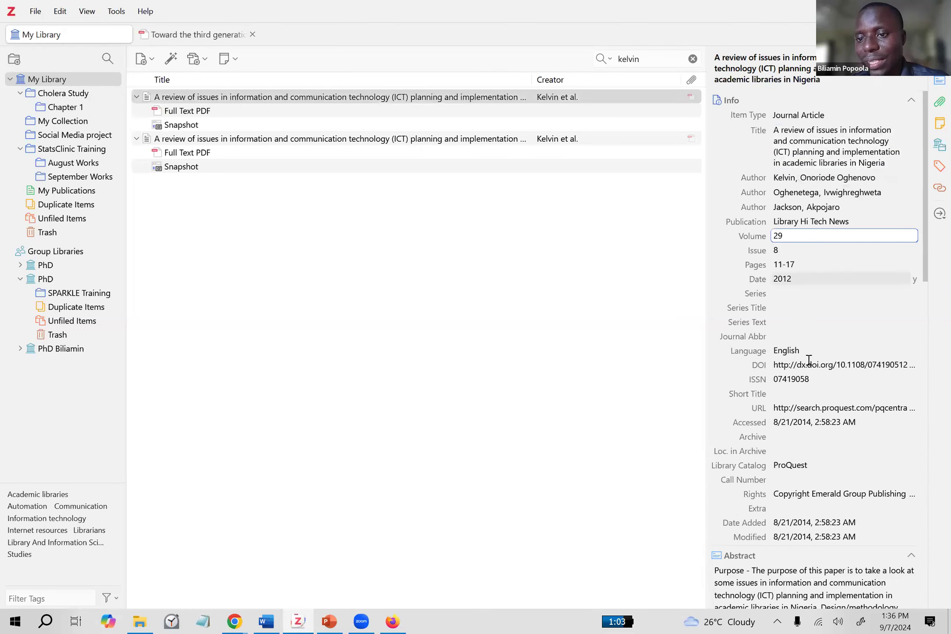
{"action": "left_click", "coordinate": [797, 379]}
{"action": "scroll", "coordinate": [815, 460], "scroll_direction": "down", "scroll_amount": 5}
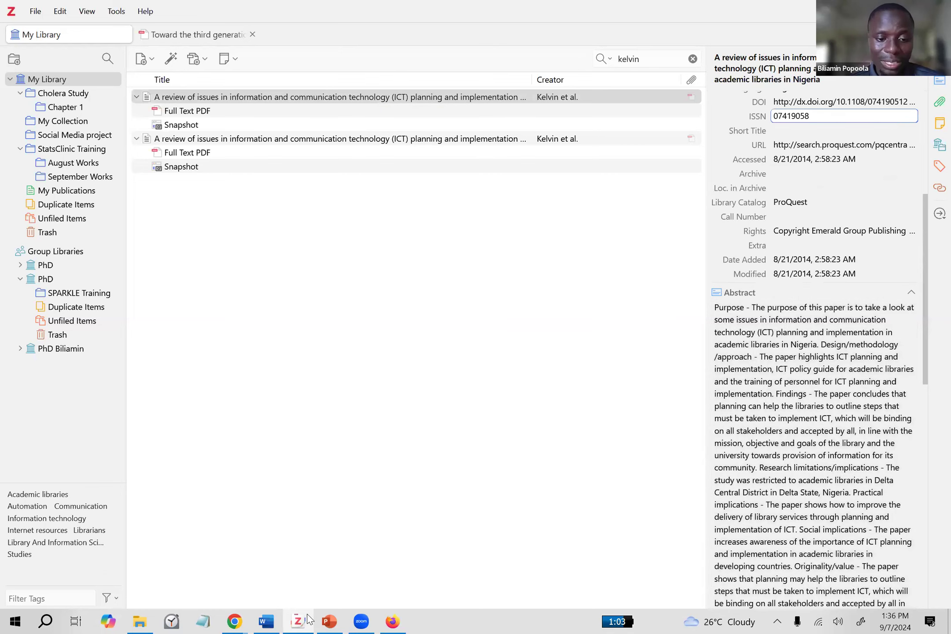
- Return to the reference list in the Word document and refresh its Zotero citations and bibliography
{"action": "left_click", "coordinate": [264, 616]}
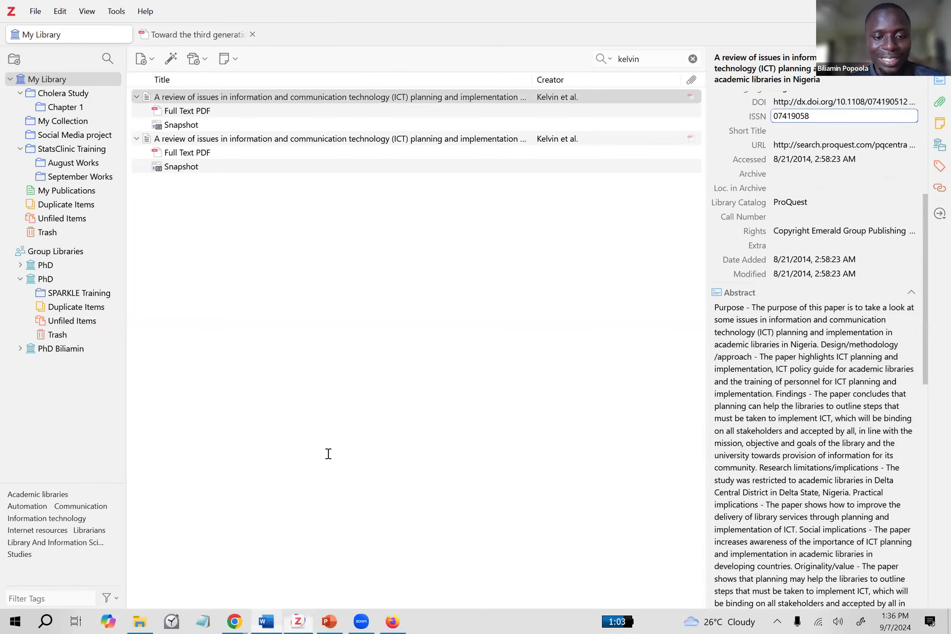
{"action": "scroll", "coordinate": [348, 418], "scroll_direction": "down", "scroll_amount": 2}
{"action": "left_click", "coordinate": [418, 367]}
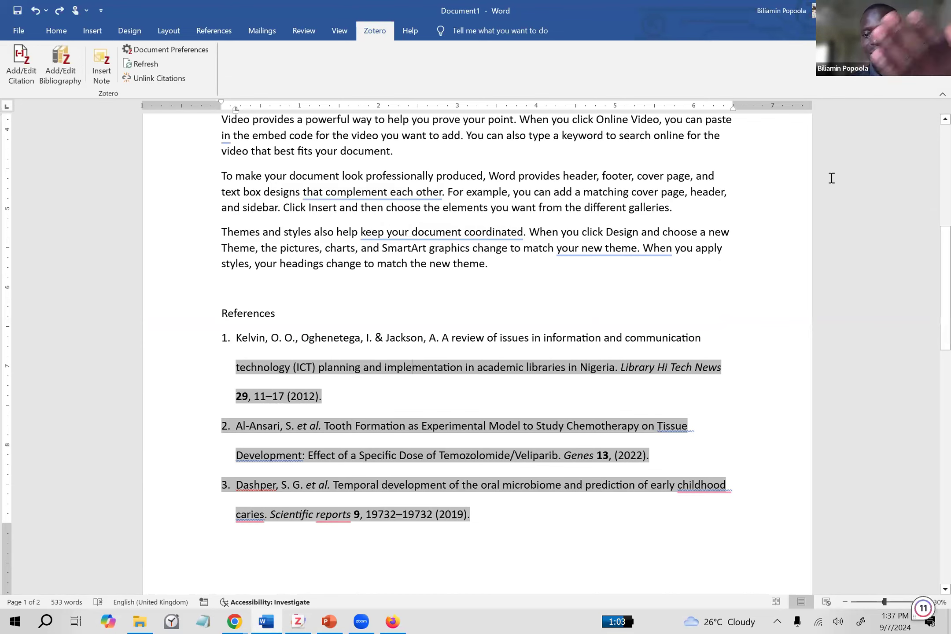
{"action": "key", "text": "alt+Tab"}
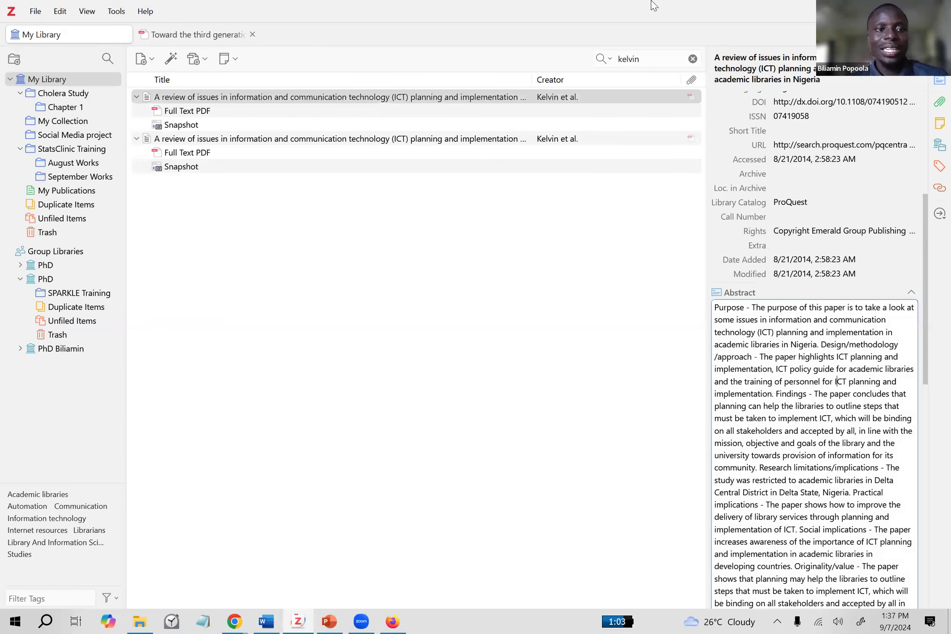
{"action": "left_click", "coordinate": [298, 621]}
{"action": "left_click", "coordinate": [266, 621]}
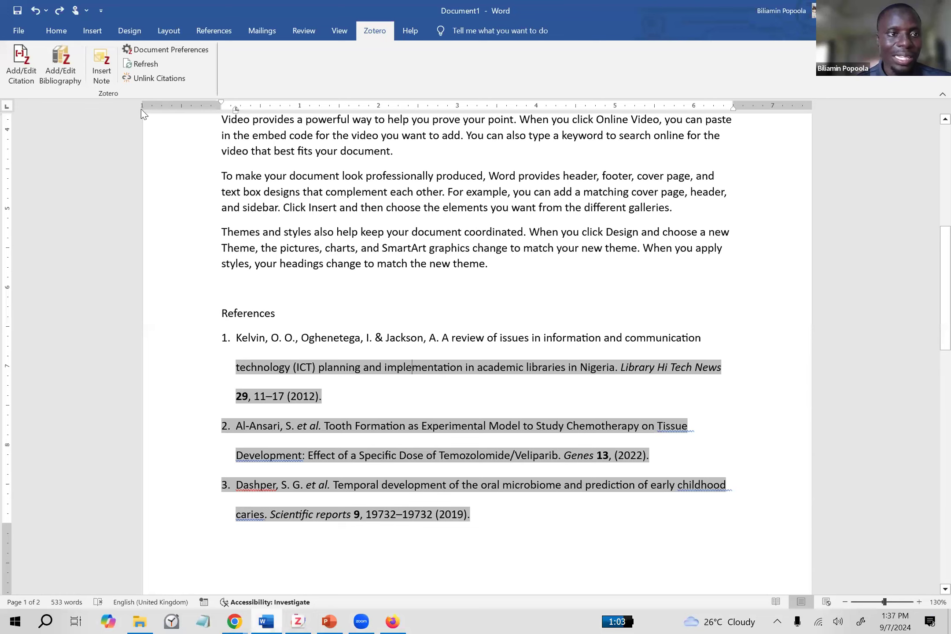
{"action": "left_click", "coordinate": [128, 65]}
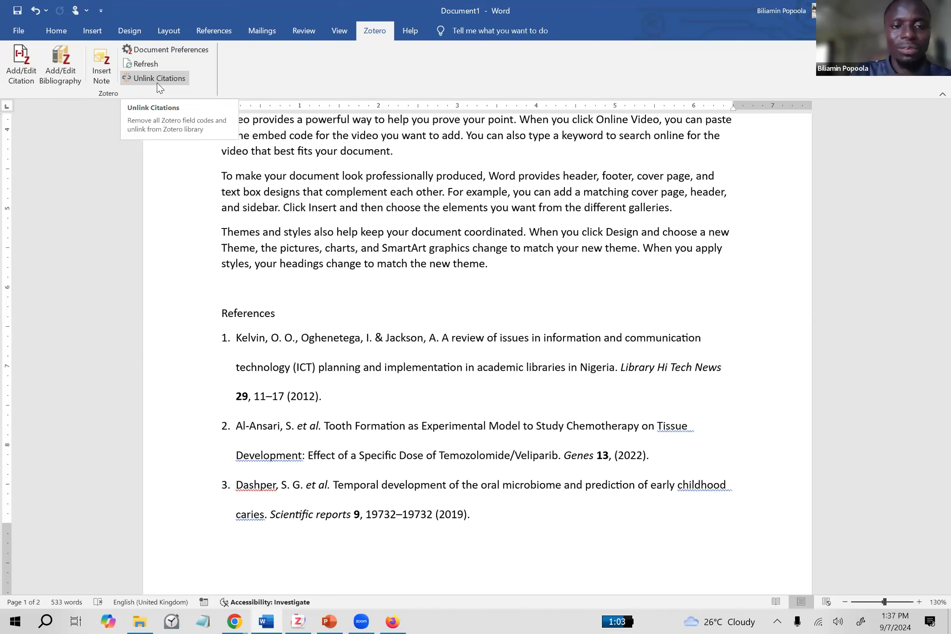
{"action": "left_click", "coordinate": [351, 229]}
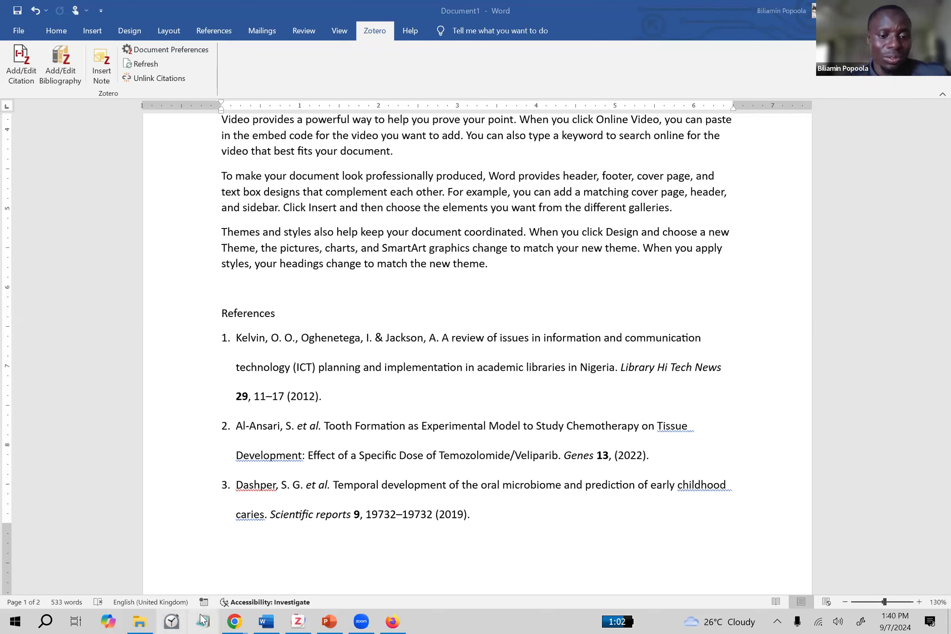
- Switch to Zotero to view its available tools, including Plugins and RTF Scan, and return to the body text in the Word document
{"action": "left_click", "coordinate": [293, 621]}
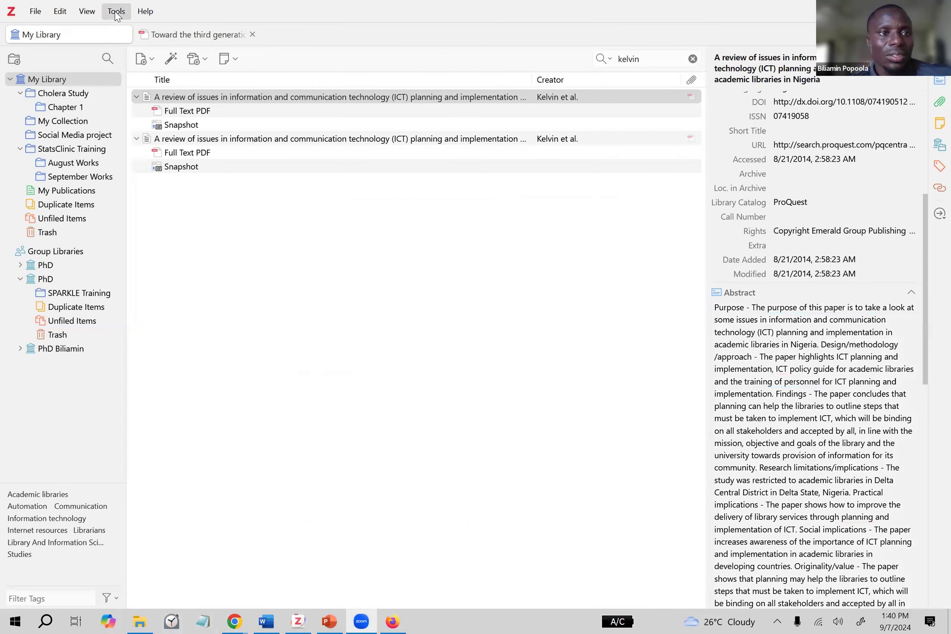
{"action": "left_click", "coordinate": [123, 13]}
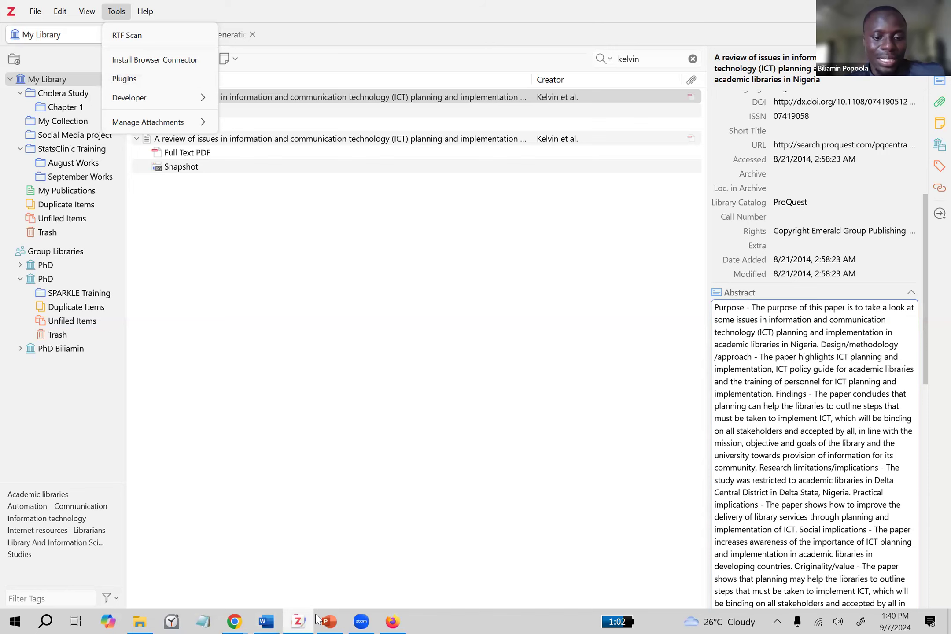
{"action": "left_click", "coordinate": [266, 621]}
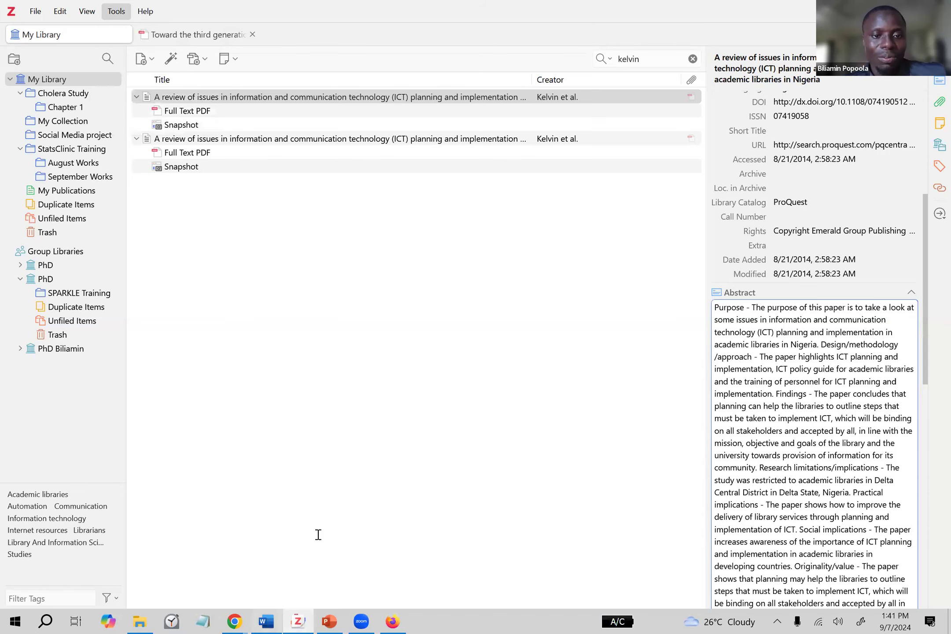
{"action": "left_click", "coordinate": [531, 265]}
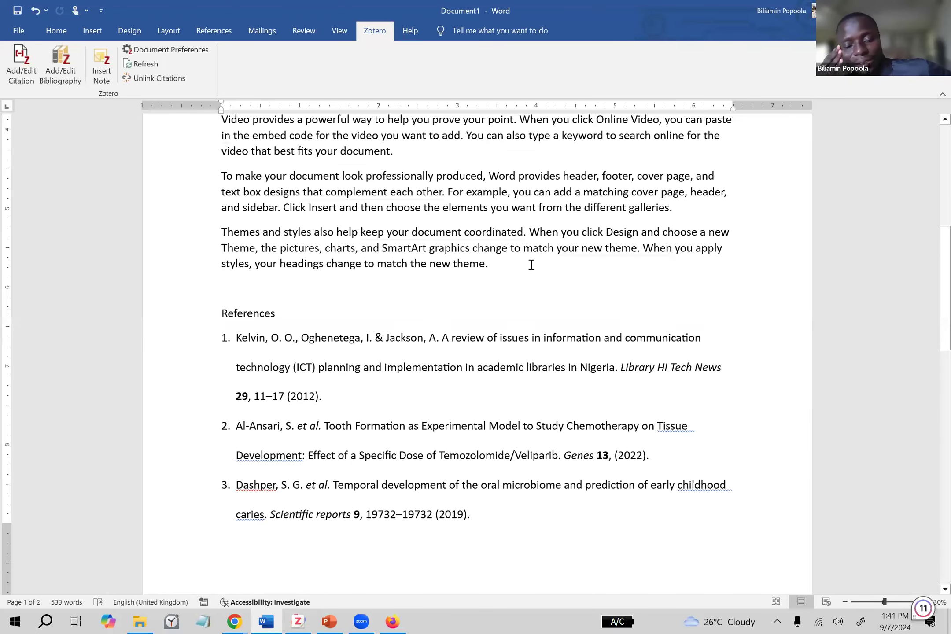
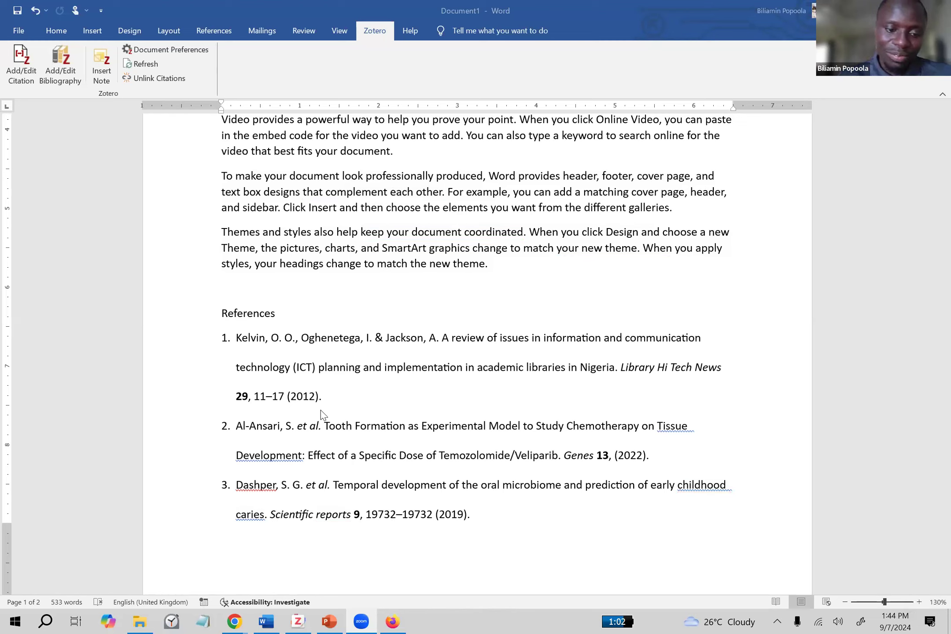
- Switch to Notepad, paste the copied e-mail address into the blank untitled note, and minimize the note to return to Word
{"action": "left_click", "coordinate": [139, 619]}
{"action": "left_click", "coordinate": [140, 618]}
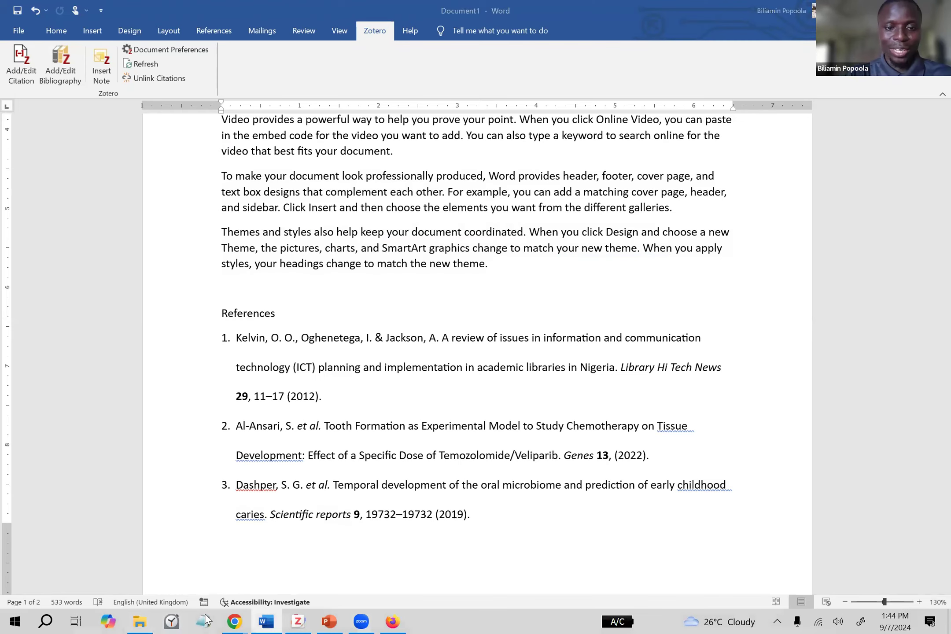
{"action": "left_click", "coordinate": [205, 618]}
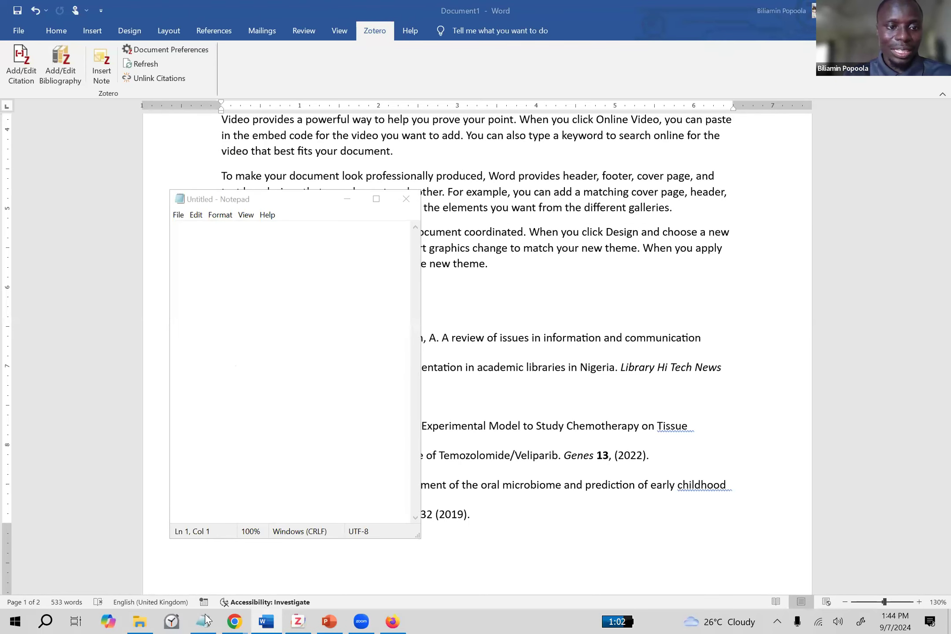
{"action": "left_click", "coordinate": [324, 319]}
{"action": "key", "text": "ctrl+v"}
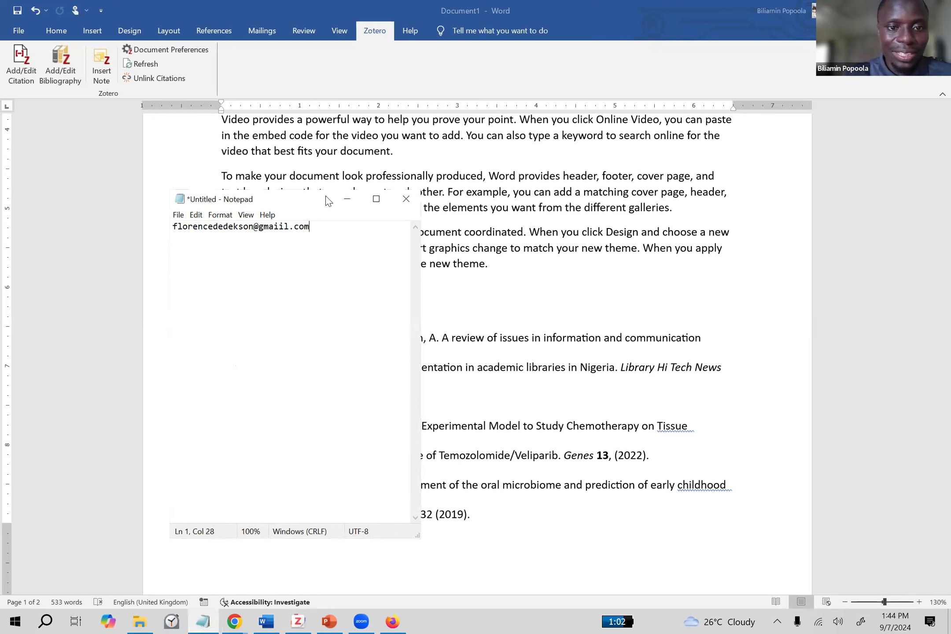
{"action": "left_click", "coordinate": [347, 199]}
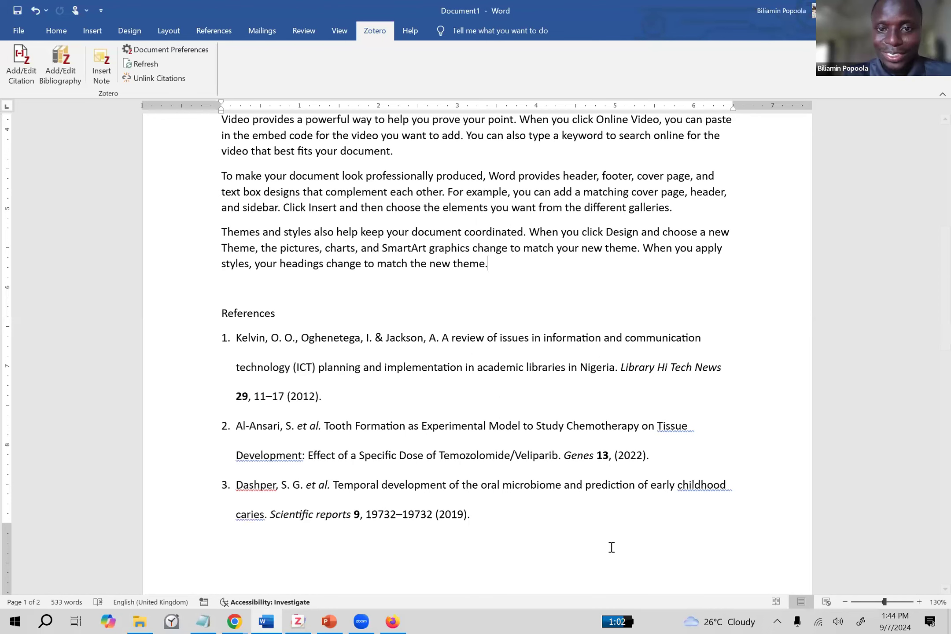